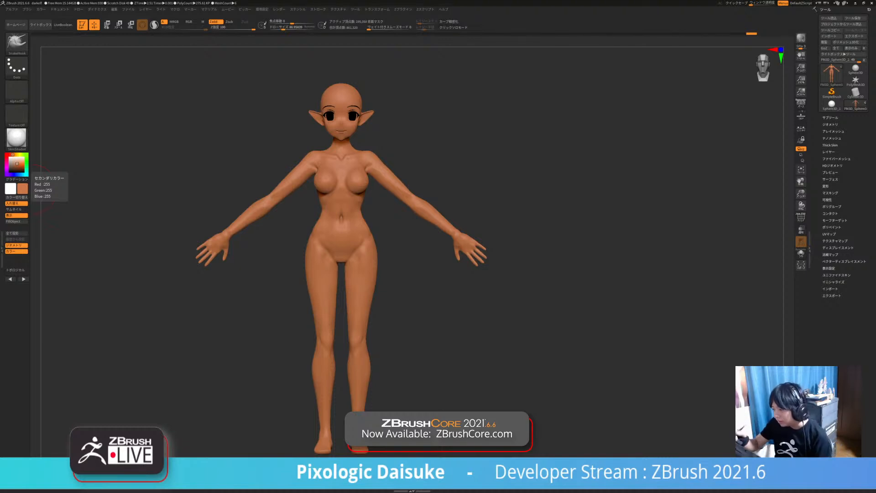
- Switch the interface language from Japanese to English
click(262, 9)
click(270, 248)
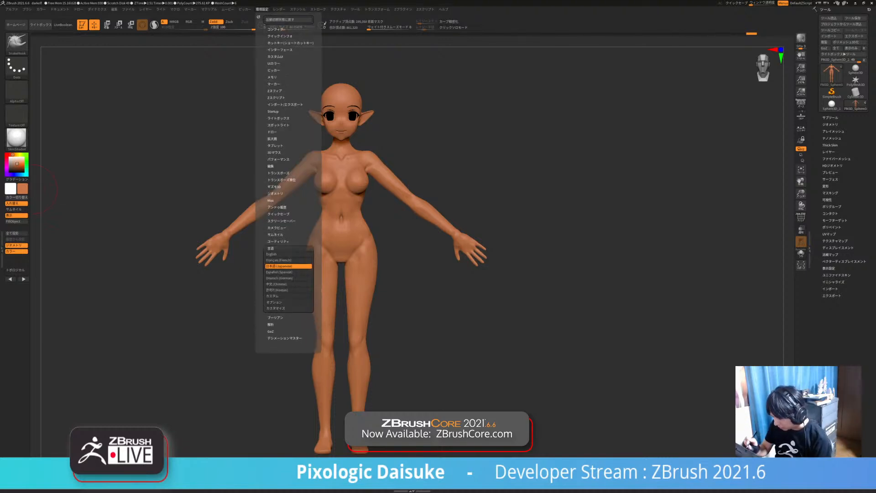
click(285, 254)
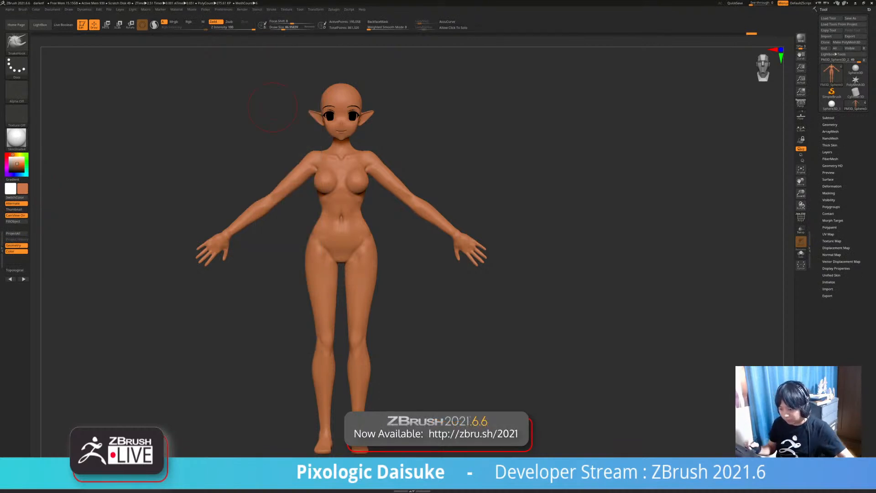
- Enlarge the brush draw size to about 200 and make the character's head the active subtool
mouse_move(273, 108)
mouse_down()
mouse_move(411, 192)
mouse_move(346, 281)
mouse_up()
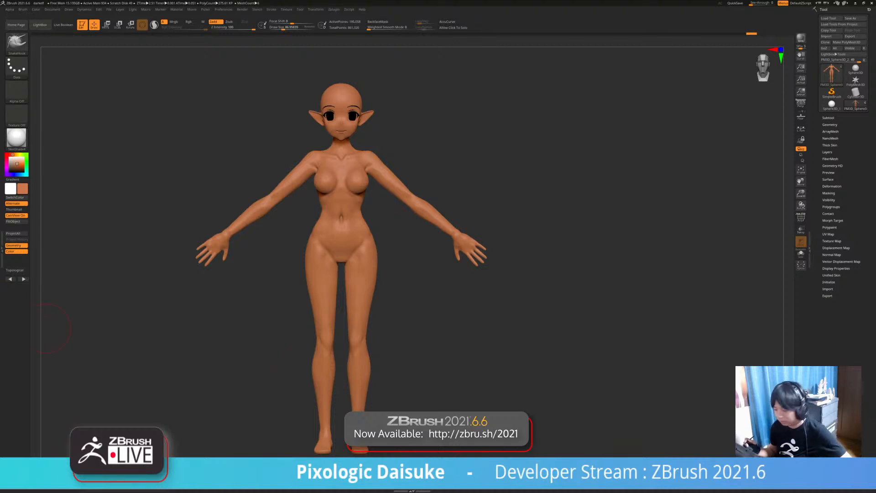
drag(46, 328, 242, 237)
drag(125, 328, 51, 328)
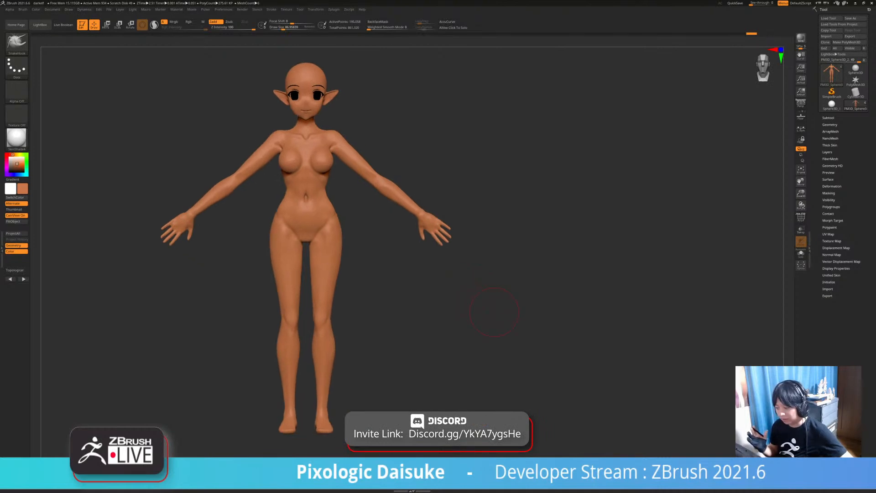
mouse_move(393, 315)
mouse_down()
mouse_move(436, 314)
mouse_move(315, 315)
mouse_up()
drag(284, 29, 290, 28)
mouse_move(354, 118)
ctrl+right_down()
mouse_move(355, 173)
mouse_move(326, 256)
ctrl+right_up()
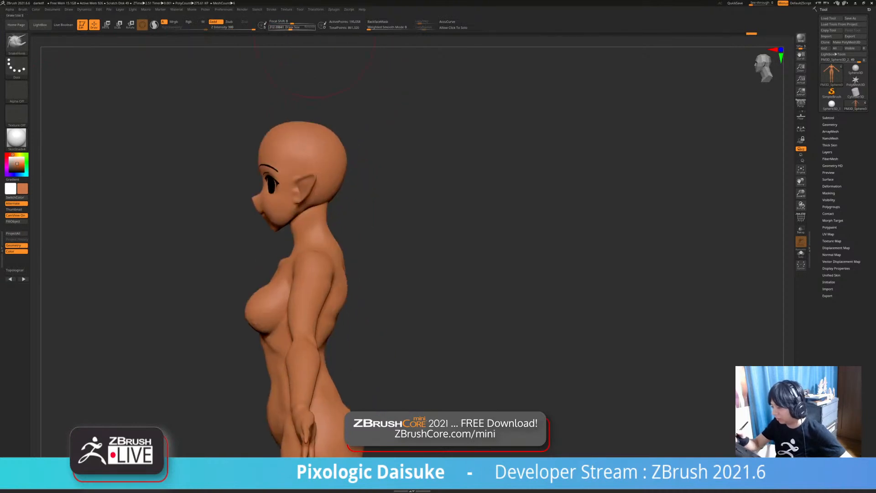
alt+click(319, 134)
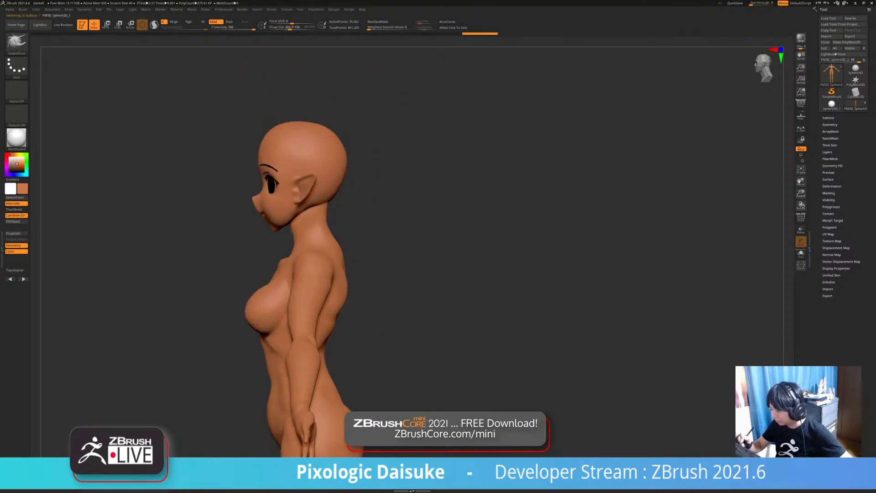
right_drag(331, 141, 354, 141)
shift+right_drag(319, 194, 384, 267)
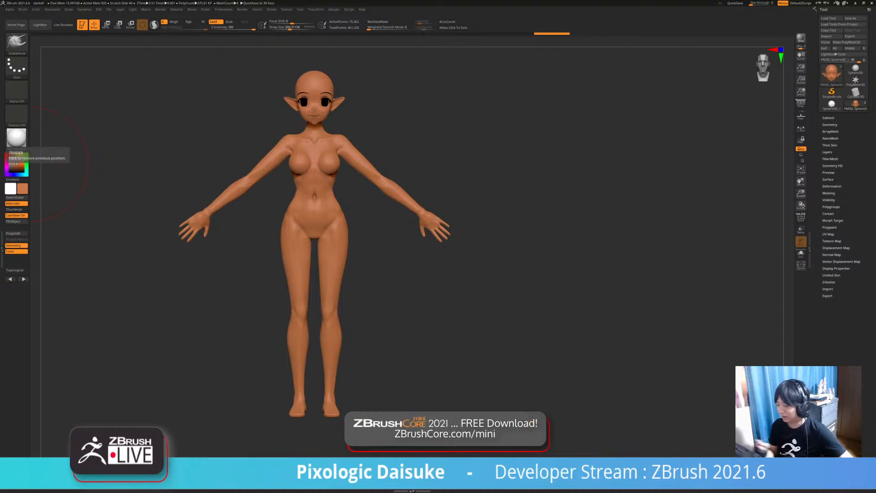
mouse_move(525, 256)
mouse_down()
mouse_move(544, 256)
mouse_move(517, 254)
mouse_move(504, 223)
mouse_up()
alt+drag(384, 239, 374, 291)
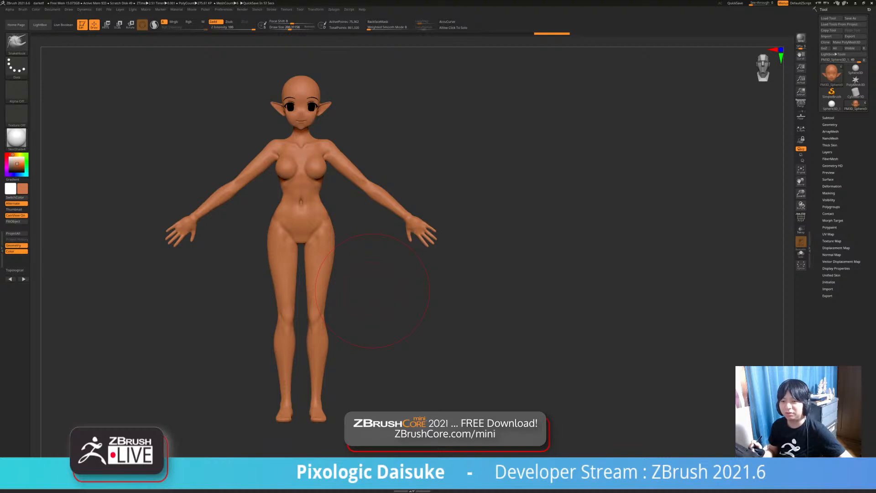
mouse_move(373, 291)
mouse_down()
mouse_move(436, 285)
mouse_move(398, 292)
mouse_up()
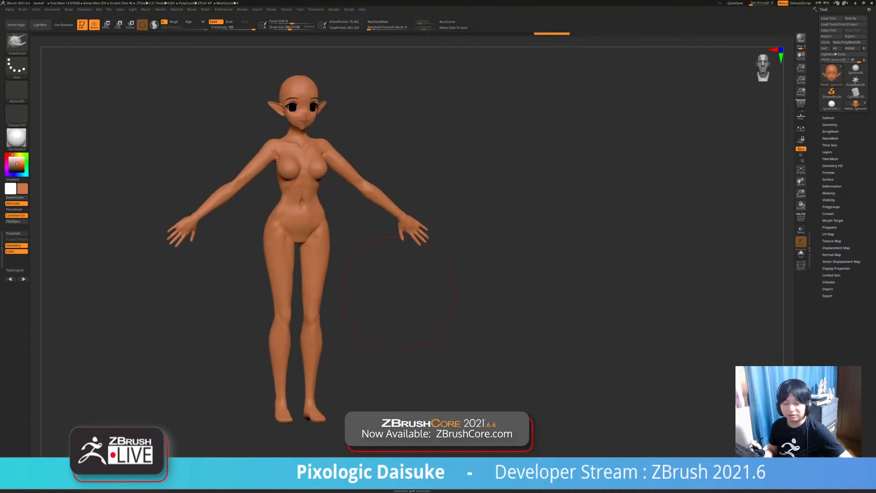
mouse_move(398, 293)
right_down()
mouse_move(396, 320)
mouse_move(381, 298)
right_up()
mouse_move(380, 298)
right_down()
mouse_move(395, 309)
mouse_move(393, 322)
mouse_move(365, 324)
mouse_move(378, 294)
right_up()
mouse_move(372, 308)
mouse_down()
mouse_move(454, 297)
mouse_move(379, 292)
mouse_move(403, 298)
mouse_up()
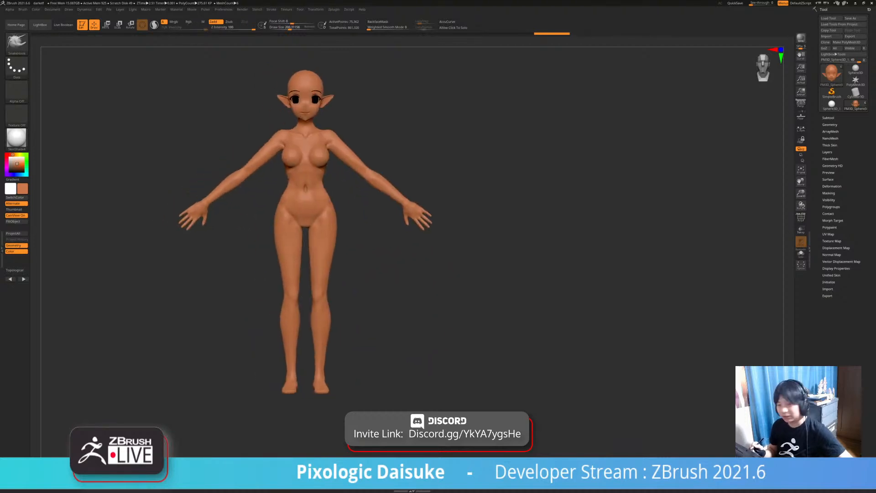
- Choose the TrimDynamic brush for sculpting
key(b)
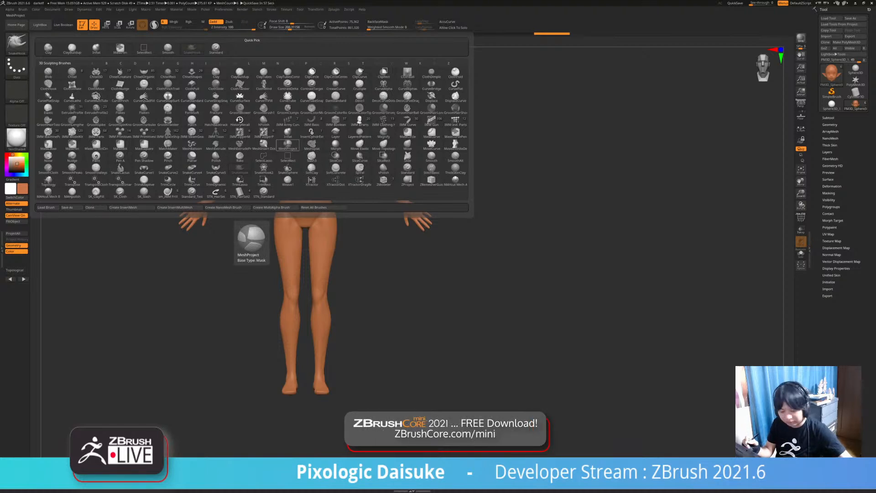
key(t)
key(d)
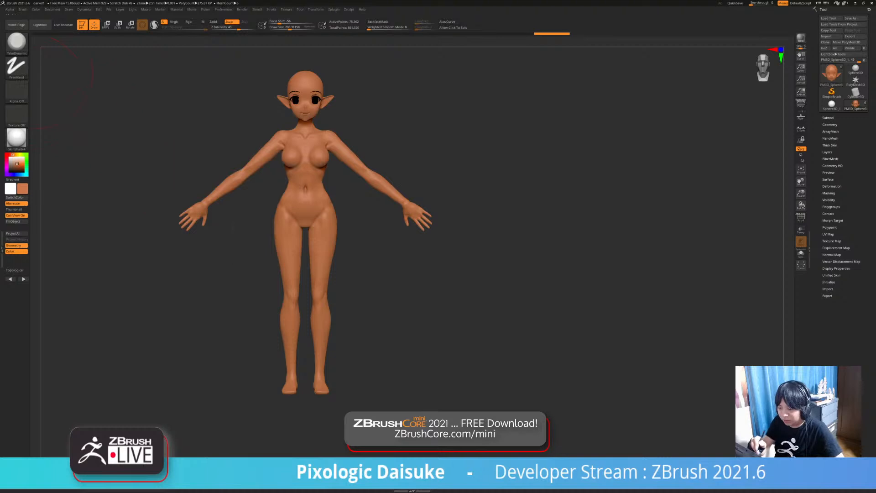
- Place the transform gizmo on the figure's right elbow and return to draw mode
click(16, 42)
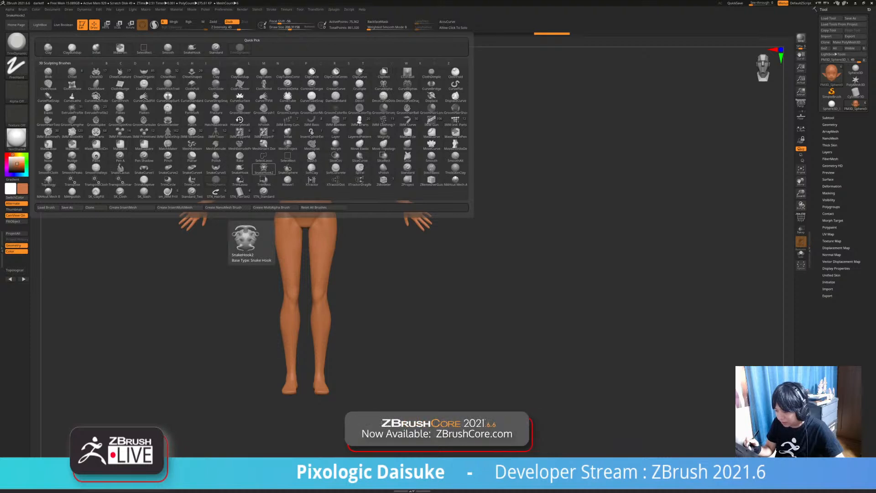
key(w)
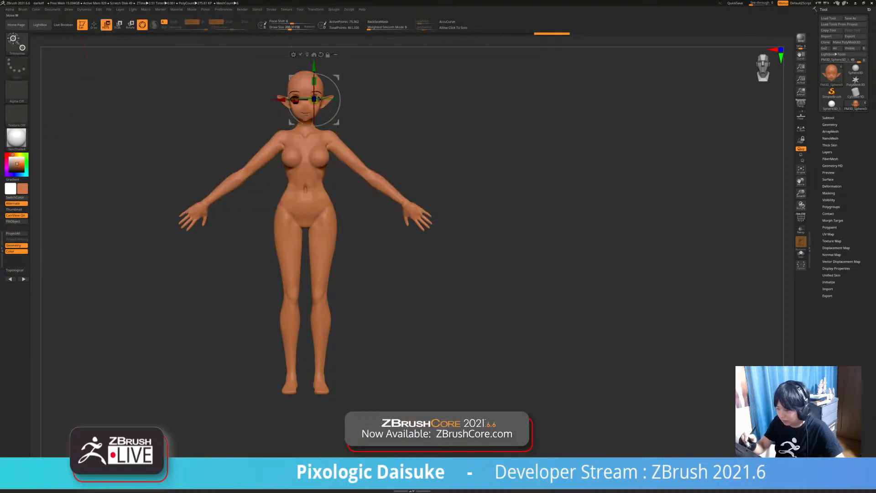
alt+click(245, 172)
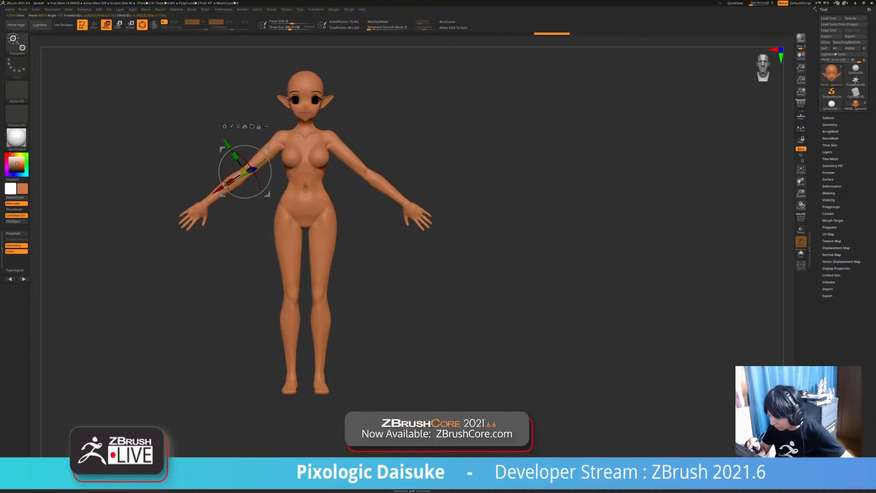
mouse_move(245, 171)
right_down()
mouse_move(297, 173)
mouse_move(256, 172)
right_up()
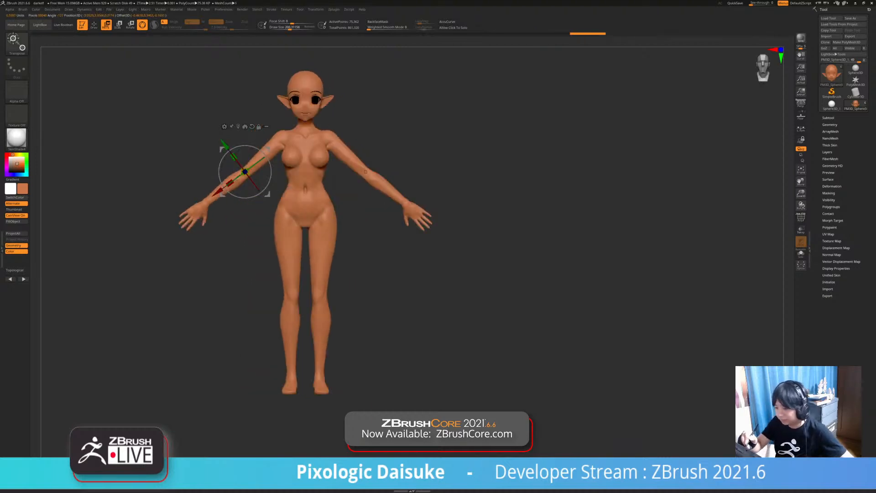
key(q)
- Generate the combined low-resolution posing mesh with Transpose Master's TPoseMesh and check its polygon wireframe
alt+right_drag(305, 100, 335, 125)
right_drag(456, 219, 419, 202)
mouse_move(349, 9)
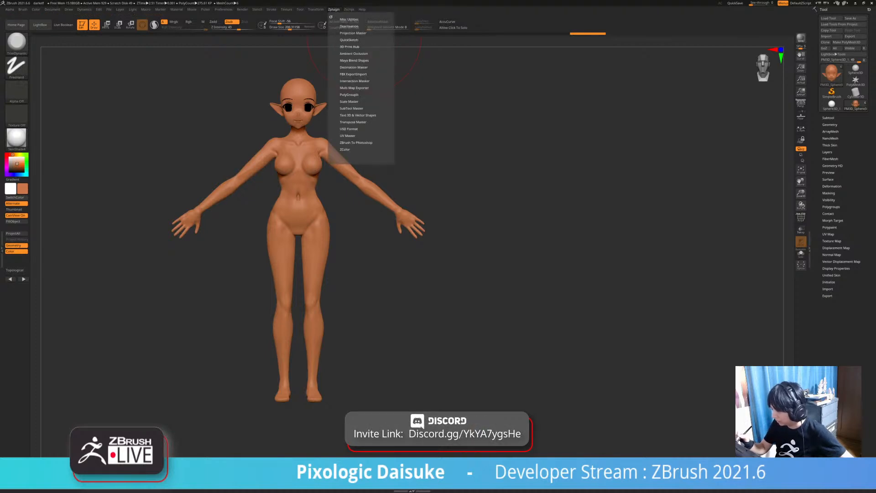
click(353, 122)
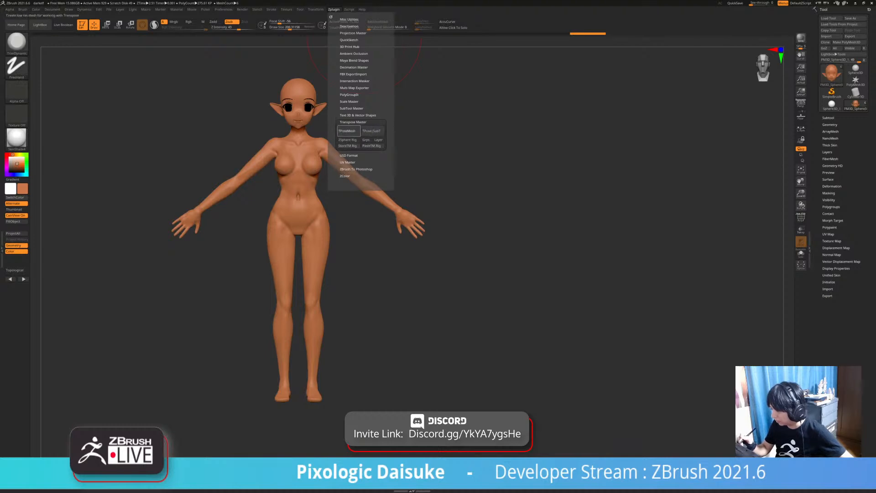
click(347, 131)
alt+drag(366, 256, 343, 301)
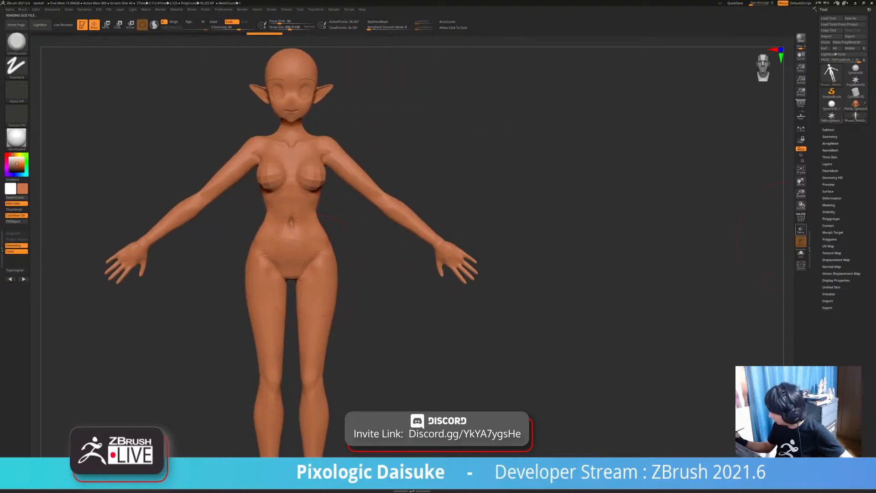
key(shift+f)
click(801, 217)
- Try to bend the figure's right forearm at the elbow while the rest of the body is masked
alt+right_drag(199, 199, 247, 199)
key(w)
ctrl+click(247, 200)
ctrl+drag(245, 200, 243, 202)
ctrl+right_drag(256, 228, 255, 196)
right_drag(256, 196, 347, 196)
alt+drag(283, 198, 279, 198)
shift+right_drag(347, 196, 292, 196)
drag(232, 206, 270, 184)
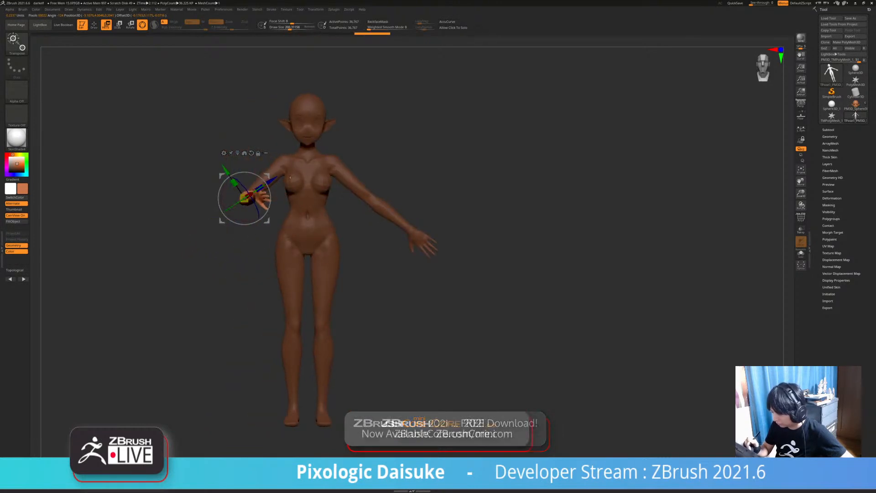
key(ctrl+z)
- Isolate the figure's left leg with a softened mask from the hip and rotate the leg slightly inward
ctrl+drag(365, 283, 384, 297)
alt+right_drag(326, 254, 311, 203)
ctrl+drag(314, 197, 315, 250)
ctrl+click(315, 250)
ctrl+click(344, 237)
ctrl+click(343, 237)
drag(339, 191, 339, 192)
drag(315, 235, 319, 239)
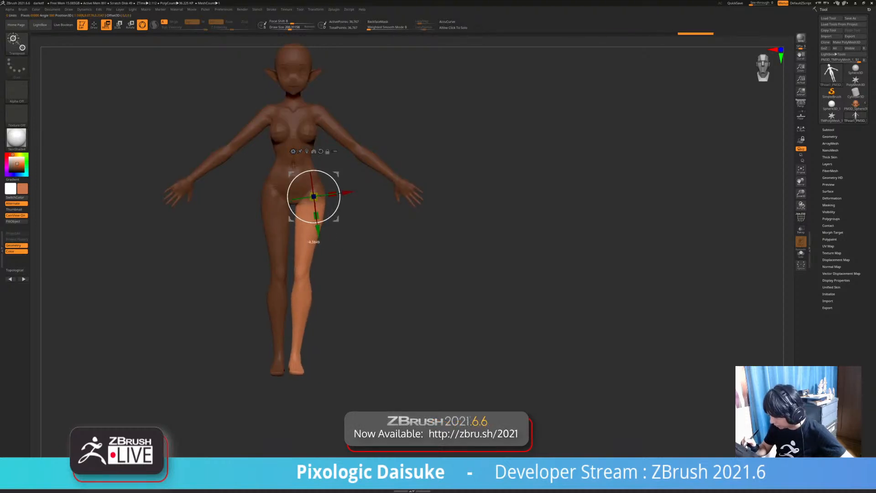
- Mask everything except the figure's right leg, starting from the hip, and soften the mask border
ctrl+drag(269, 189, 280, 232)
ctrl+drag(273, 202, 273, 200)
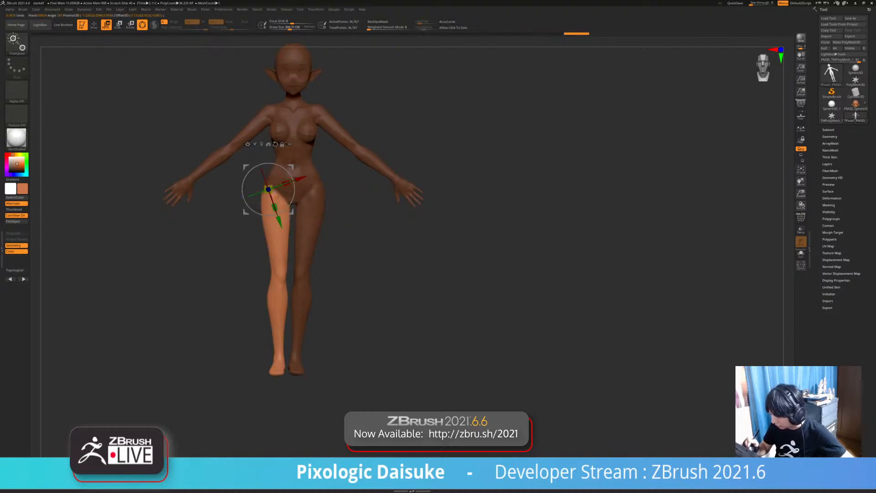
ctrl+click(283, 253)
alt+drag(283, 252, 295, 251)
key(ctrl+z)
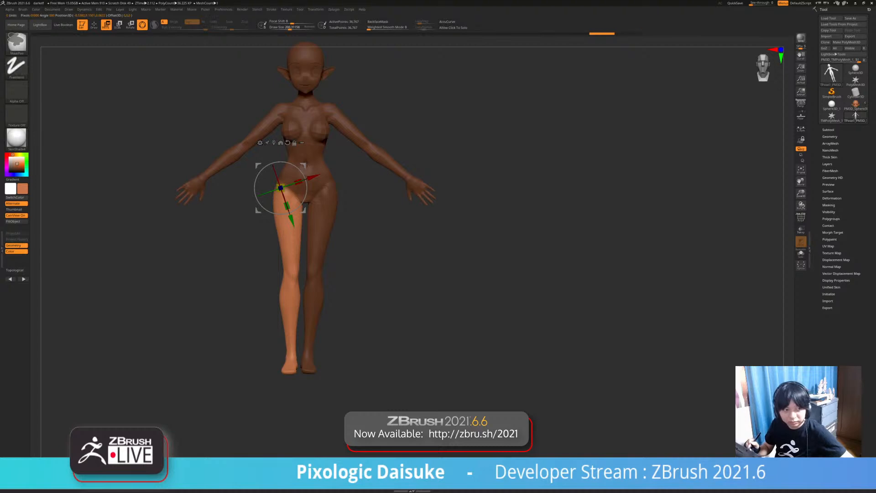
ctrl+right_drag(295, 251, 295, 269)
- Reset the gizmo's orientation, rotate the right leg inward at the hip and clear the mask
click(287, 143)
drag(281, 214, 284, 214)
key(ctrl+z)
alt+drag(306, 167, 313, 173)
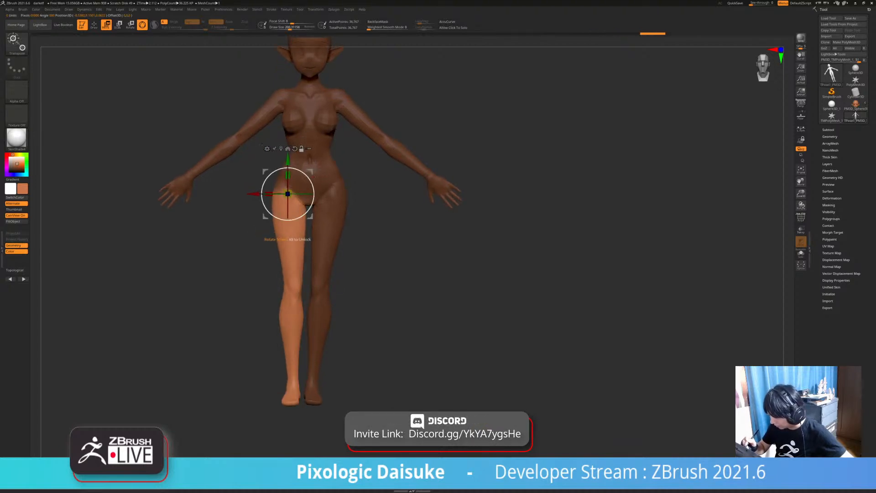
drag(280, 219, 289, 221)
right_drag(260, 233, 328, 220)
drag(329, 220, 330, 219)
ctrl+drag(367, 242, 381, 258)
- Isolate the figure's right foot, rotate it at the ankle so the toes point downward, and clear the mask
alt+right_drag(381, 258, 371, 186)
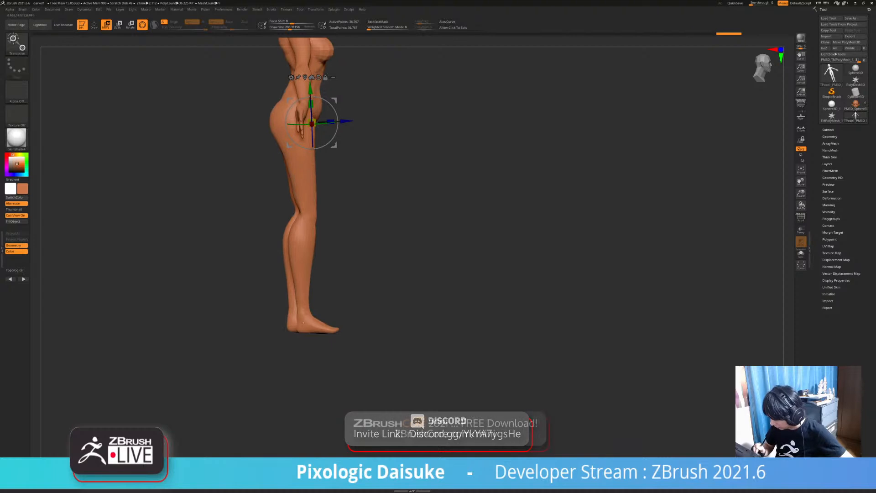
ctrl+drag(305, 319, 308, 325)
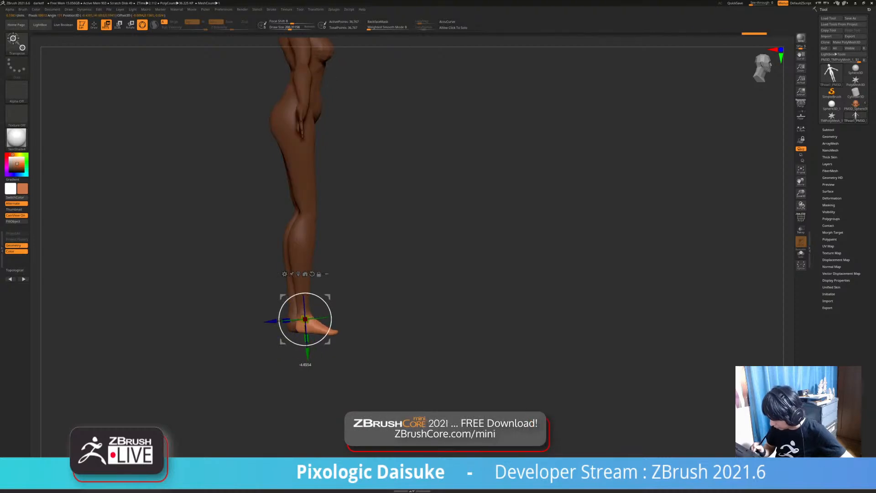
shift+right_drag(330, 325, 278, 325)
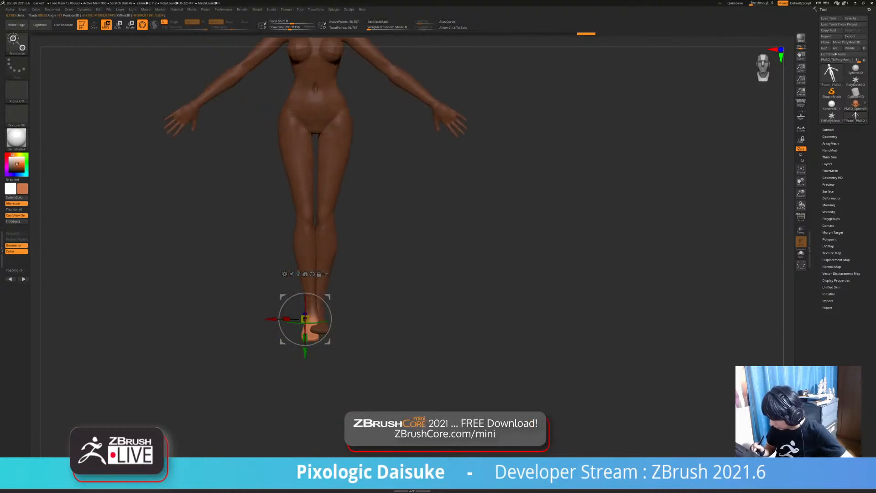
ctrl+drag(369, 277, 381, 294)
- Isolate the figure's left foot with a softened mask, tilt its toes downward at the ankle and clear the mask
ctrl+right_drag(379, 293, 299, 323)
ctrl+drag(296, 315, 298, 318)
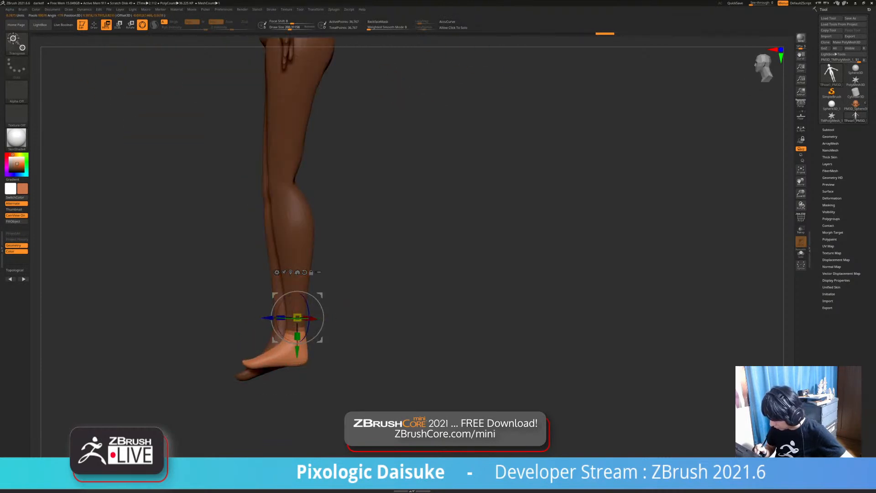
ctrl+click(297, 318)
alt+click(310, 222)
alt+right_drag(299, 320, 325, 289)
alt+drag(325, 289, 318, 301)
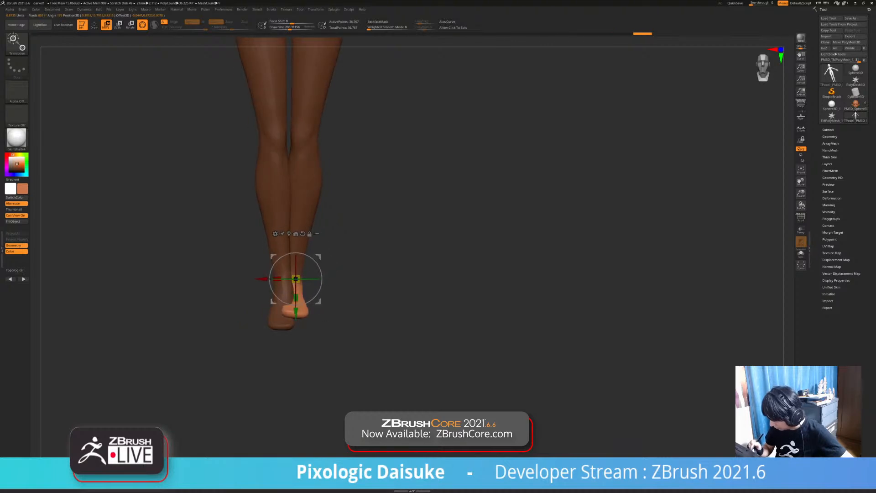
shift+right_drag(318, 301, 273, 301)
drag(287, 302, 291, 304)
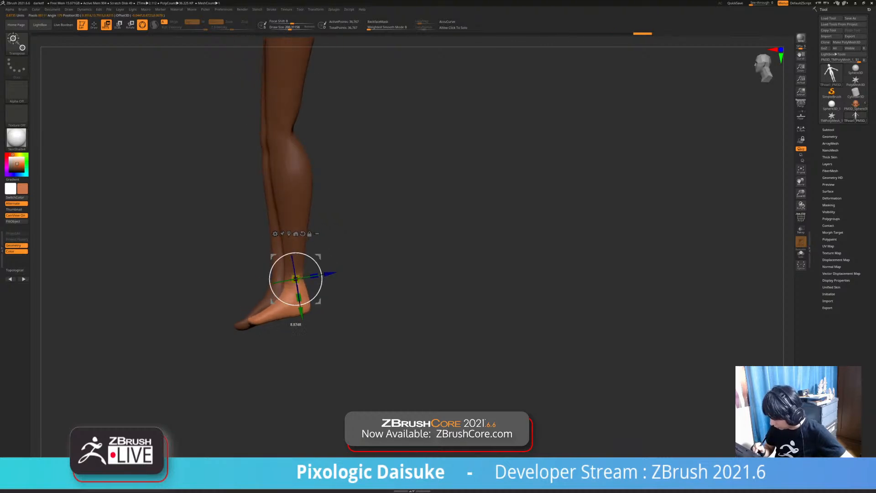
alt+right_drag(292, 304, 309, 261)
ctrl+drag(352, 163, 357, 181)
- Refine the legs' pose by isolating the left lower leg and the feet in turn with masks, clearing each mask
ctrl+drag(300, 149, 301, 177)
shift+right_drag(304, 256, 333, 257)
ctrl+drag(356, 238, 362, 250)
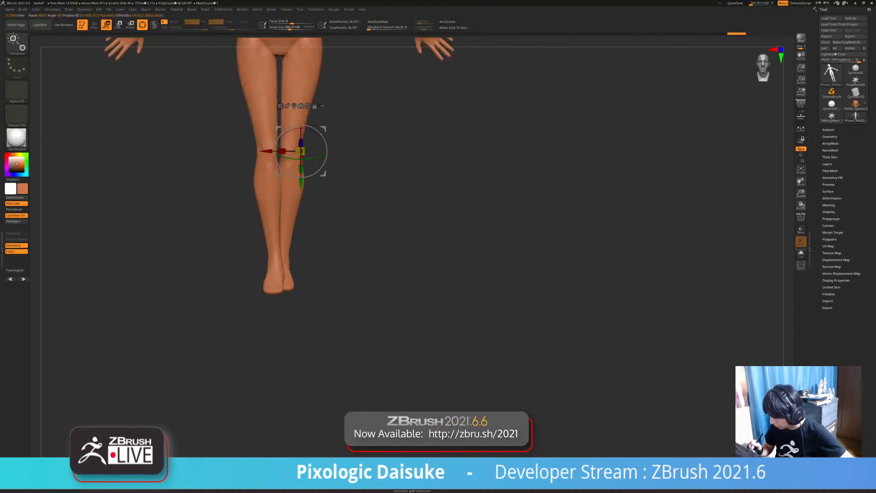
shift+right_drag(347, 265, 318, 267)
ctrl+drag(318, 267, 340, 262)
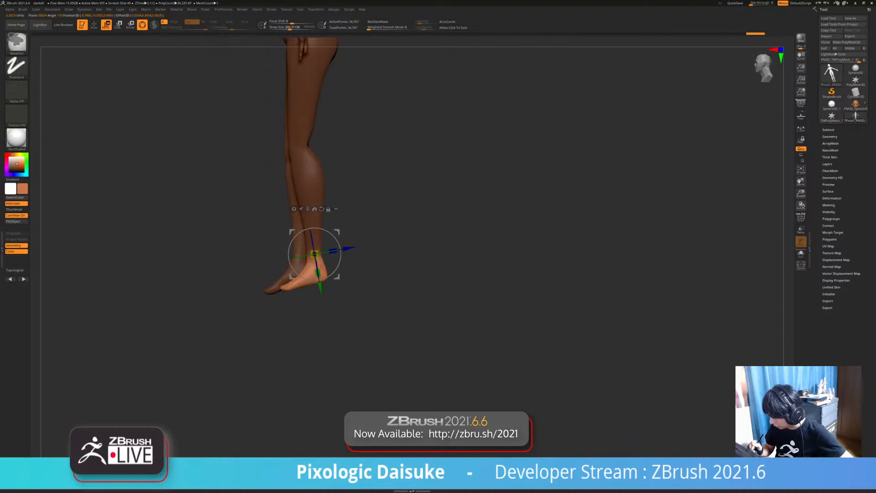
ctrl+right_drag(352, 270, 352, 297)
ctrl+drag(365, 274, 372, 287)
ctrl+drag(287, 309, 291, 331)
ctrl+right_drag(365, 283, 369, 261)
ctrl+drag(370, 252, 373, 268)
- Try to isolate the left lower leg with a mask from the knee
ctrl+right_drag(374, 279, 355, 311)
ctrl+drag(317, 153, 313, 170)
right_drag(338, 192, 401, 194)
key(ctrl+z)
- Isolate the whole left leg with a mask from the hip, check the pose from the side and clear the mask
ctrl+right_drag(356, 256, 356, 279)
ctrl+drag(306, 156, 307, 201)
ctrl+right_drag(305, 188, 309, 235)
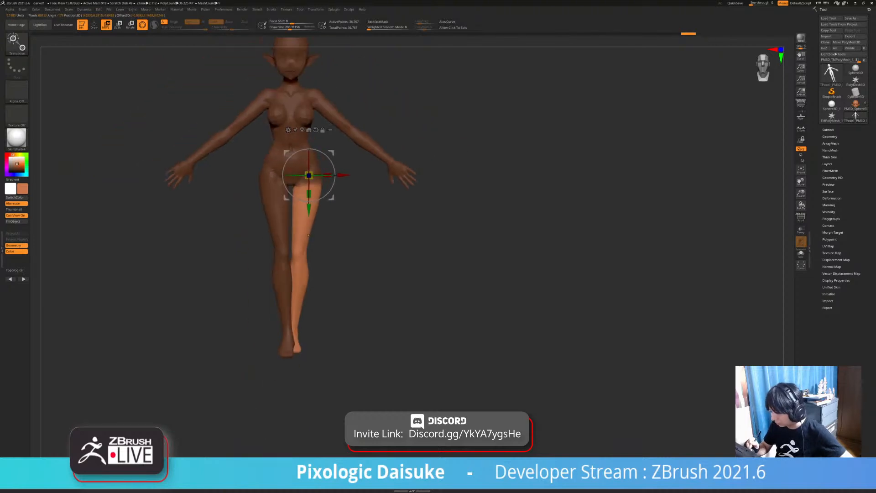
shift+right_drag(402, 219, 347, 219)
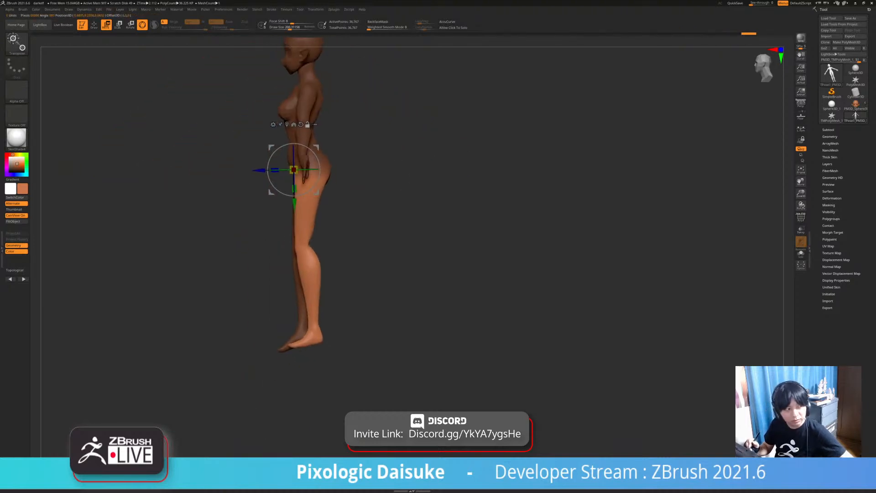
alt+drag(317, 148, 335, 152)
mouse_move(183, 273)
mouse_down()
mouse_move(260, 274)
mouse_move(227, 293)
mouse_move(230, 278)
mouse_move(226, 312)
mouse_up()
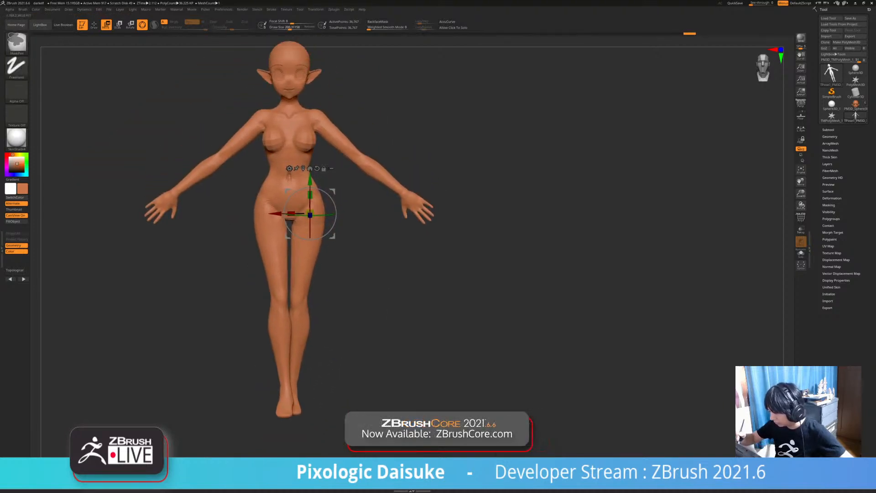
- Isolate the figure's left arm with a mask from the shoulder, lower it beside the body, angle it slightly forward and clear the mask
ctrl+drag(317, 119, 338, 134)
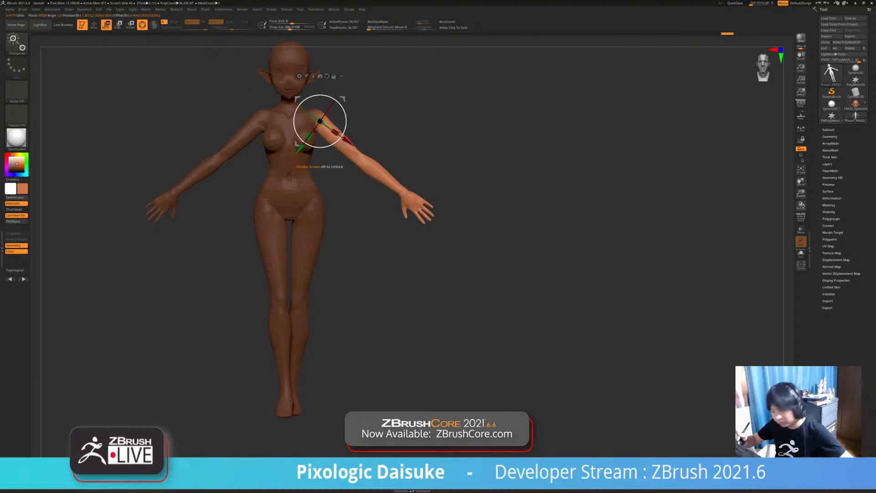
drag(344, 143, 332, 151)
drag(237, 283, 150, 283)
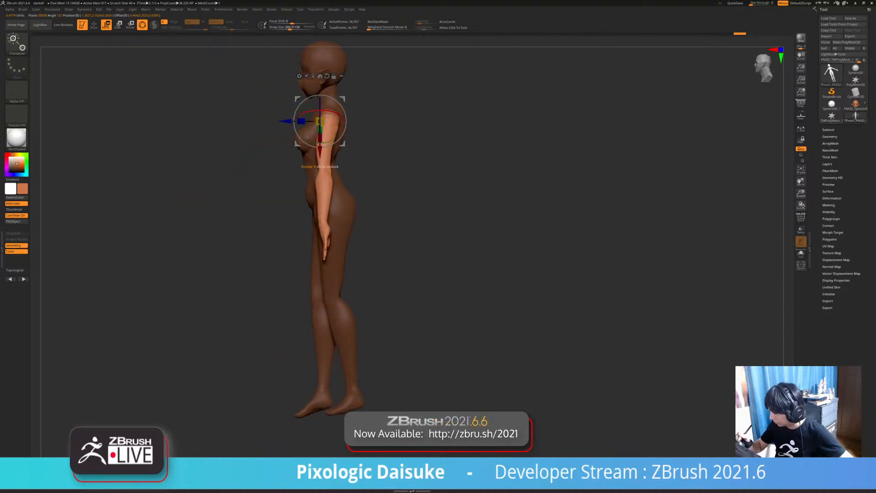
drag(329, 169, 328, 170)
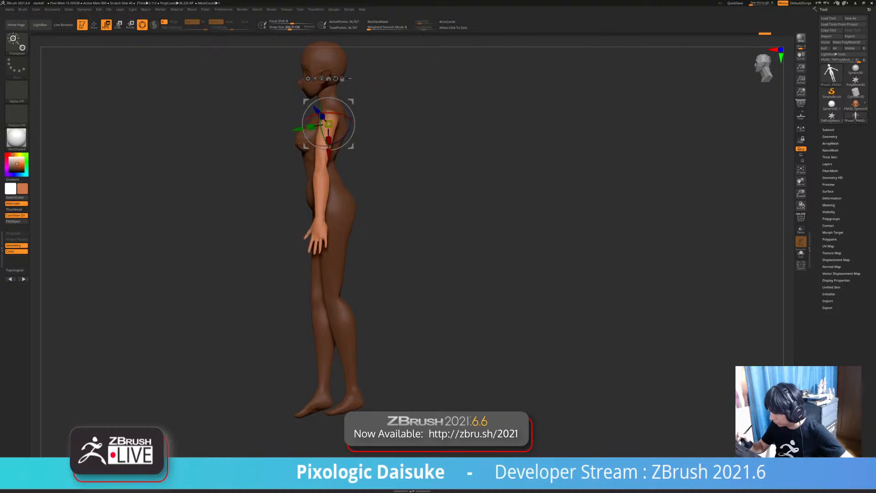
shift+drag(182, 283, 260, 283)
ctrl+right_drag(260, 283, 260, 320)
drag(351, 148, 345, 152)
ctrl+drag(410, 283, 429, 301)
- Isolate the left hand with a mask at the wrist, rotate it from the front and side, and clear the mask
shift+drag(456, 274, 396, 252)
mouse_move(301, 236)
ctrl+mouse_down()
mouse_move(302, 256)
mouse_move(285, 234)
ctrl+mouse_up()
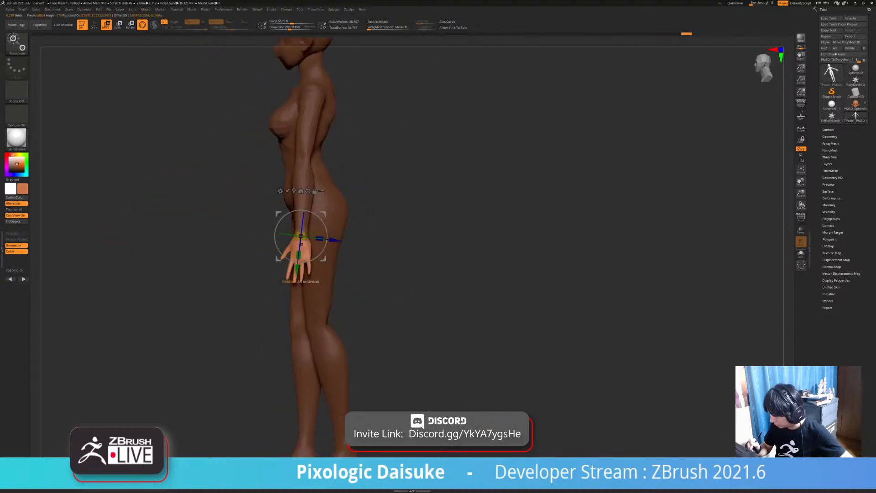
ctrl+right_drag(411, 256, 411, 288)
alt+drag(411, 297, 452, 283)
alt+drag(322, 236, 317, 242)
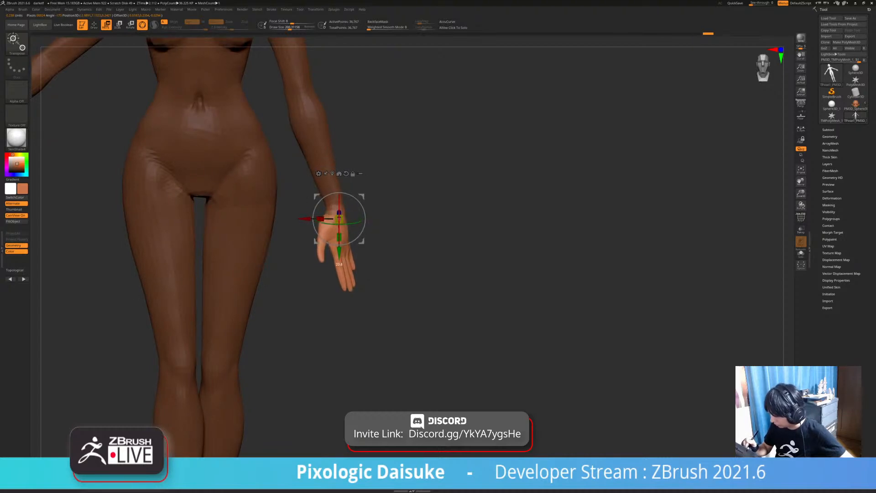
drag(411, 274, 333, 274)
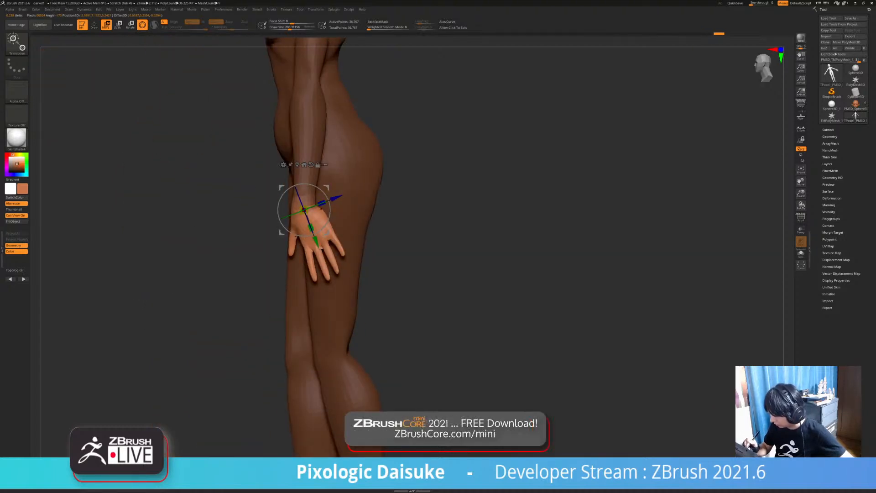
mouse_move(311, 206)
mouse_down()
mouse_move(323, 202)
mouse_move(318, 219)
mouse_up()
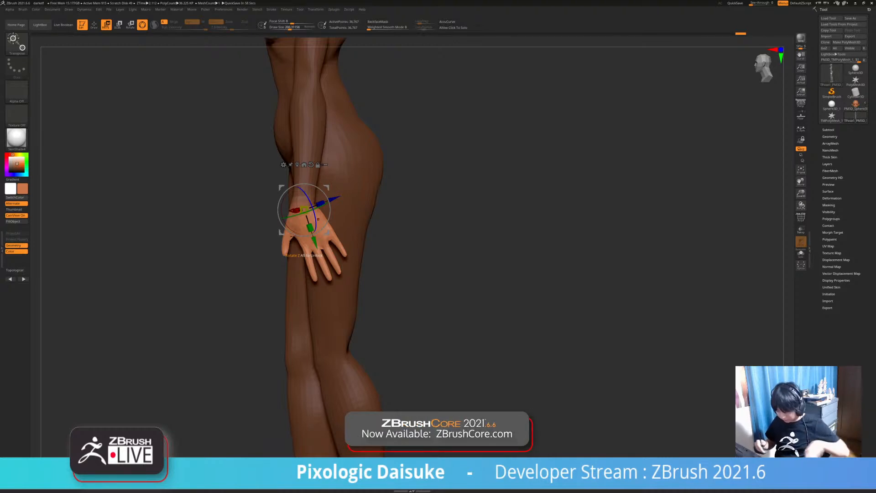
drag(402, 256, 274, 258)
drag(281, 188, 278, 190)
ctrl+right_drag(484, 292, 483, 228)
ctrl+drag(484, 226, 485, 252)
- Isolate the left forearm with a mask from the elbow, adjust its angle and clear the mask
alt+right_drag(484, 215, 448, 265)
right_drag(447, 265, 201, 308)
ctrl+drag(320, 173, 321, 180)
mouse_move(337, 213)
shift+right_down()
mouse_move(260, 214)
mouse_move(337, 213)
shift+right_up()
mouse_move(359, 189)
alt+mouse_down()
mouse_move(362, 168)
mouse_move(356, 198)
mouse_move(357, 189)
alt+mouse_up()
ctrl+drag(424, 228, 548, 239)
drag(424, 283, 607, 285)
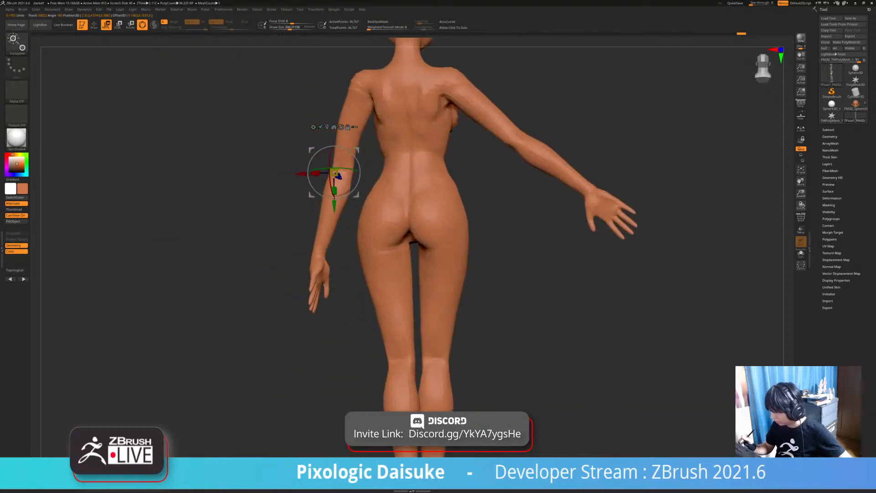
- Isolate the figure's right arm with a mask from the shoulder and rotate it down beside the body
alt+drag(487, 391, 426, 410)
mouse_move(391, 100)
ctrl+mouse_down()
mouse_move(433, 124)
mouse_move(428, 128)
ctrl+mouse_up()
alt+drag(477, 100, 371, 138)
key(ctrl+z)
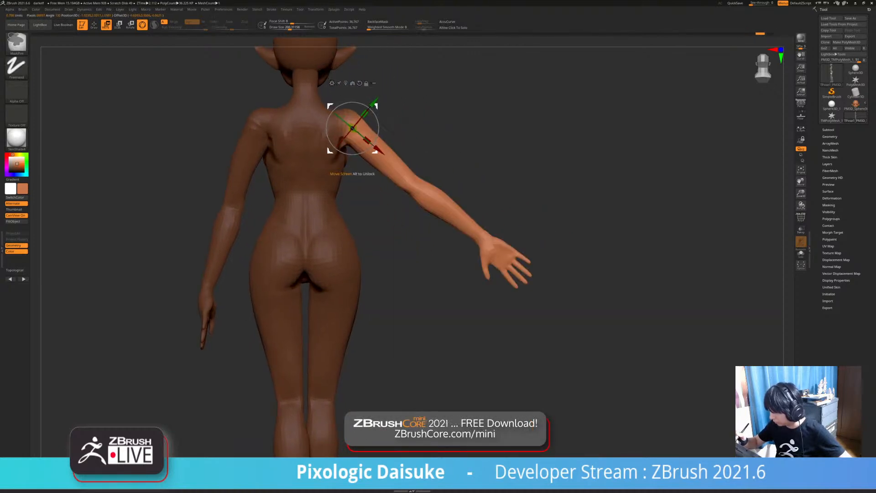
key(ctrl+i)
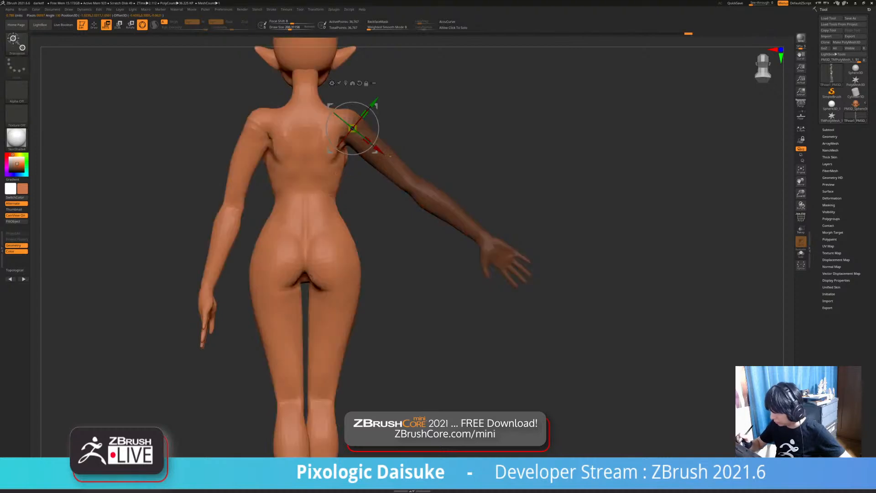
key(ctrl+i)
drag(390, 156, 356, 176)
drag(429, 196, 274, 196)
alt+drag(383, 136, 325, 135)
drag(274, 196, 424, 197)
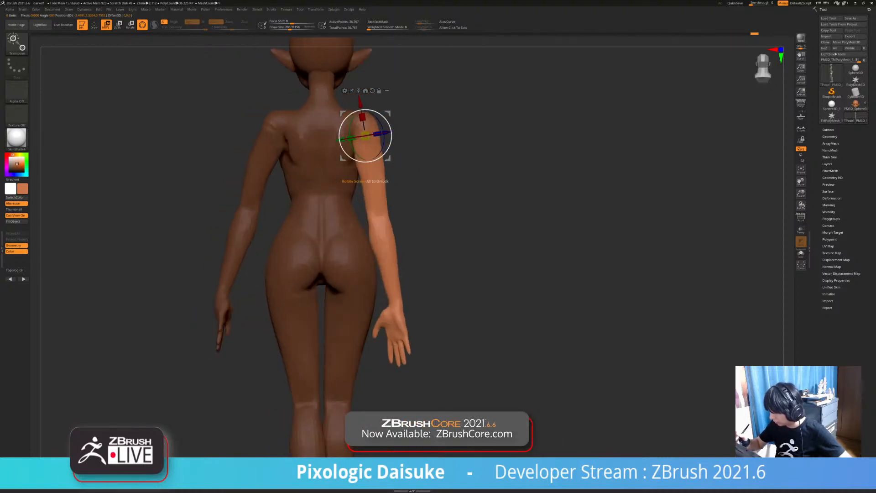
- Twist the lowered right arm at the shoulder until its palm faces the thigh, refine its angle from the front and clear the mask
drag(376, 134, 353, 137)
drag(479, 206, 311, 206)
drag(382, 123, 384, 128)
drag(498, 146, 456, 148)
right_drag(352, 140, 393, 142)
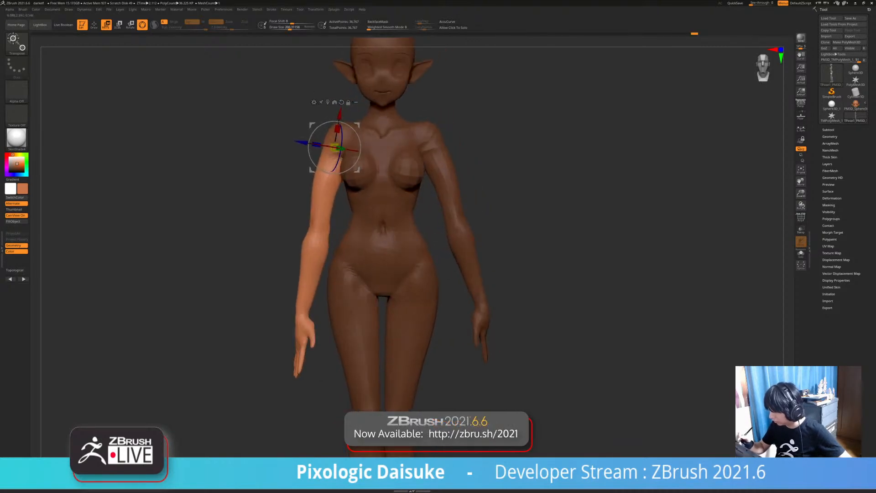
drag(356, 131, 357, 133)
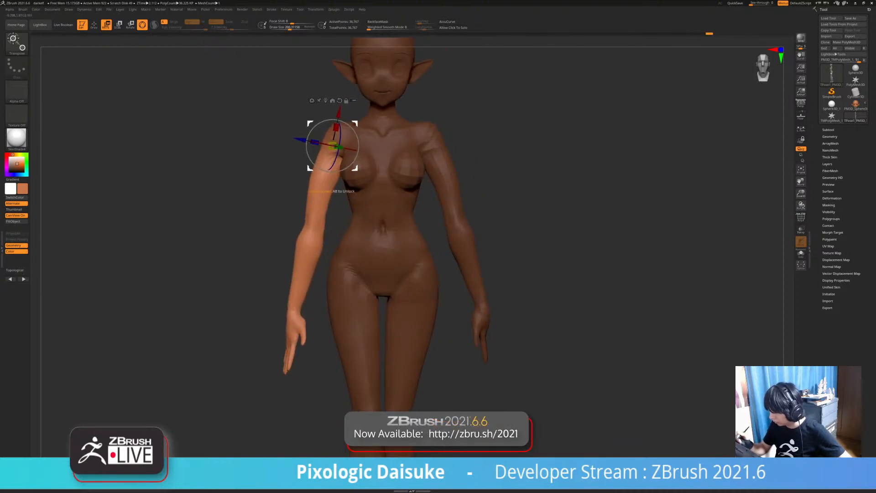
ctrl+right_drag(357, 133, 357, 114)
ctrl+drag(266, 183, 279, 199)
- Isolate the right forearm with a mask from the elbow, try adjusting its angle, undo the last changes and clear the mask
right_drag(279, 199, 339, 223)
ctrl+drag(339, 224, 340, 233)
right_drag(359, 227, 452, 204)
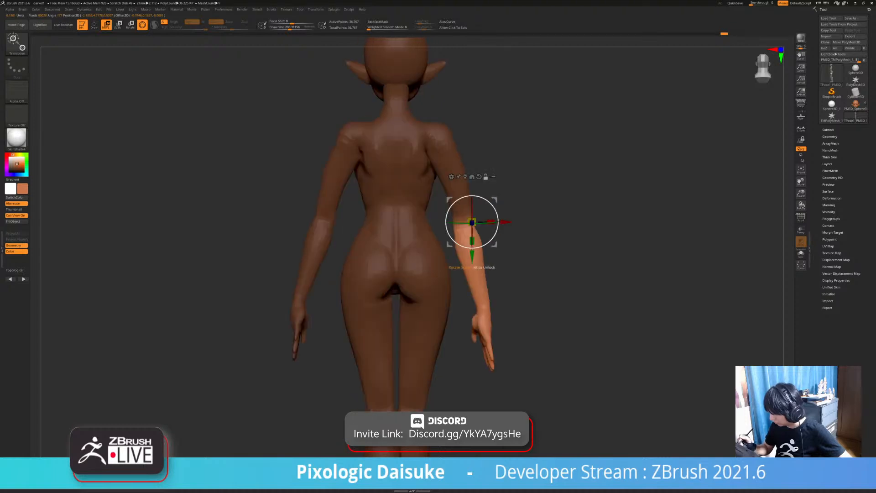
alt+right_drag(402, 222, 318, 208)
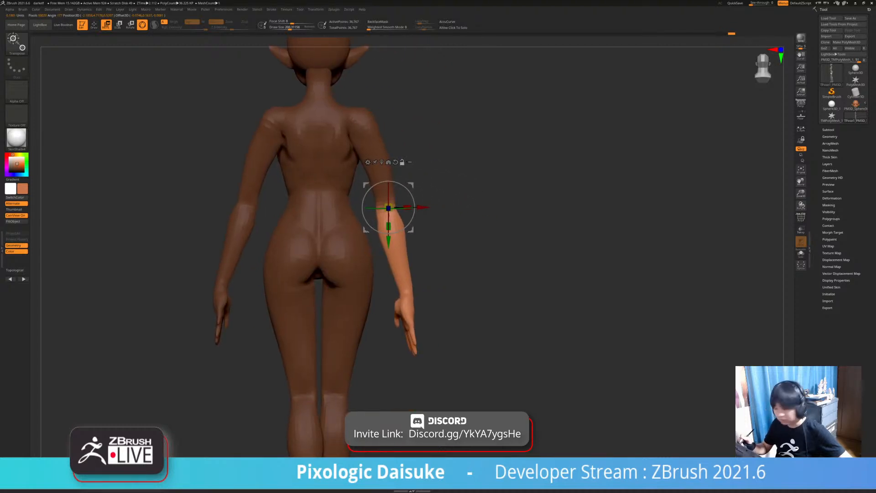
right_drag(429, 220, 365, 219)
drag(414, 215, 415, 204)
alt+right_drag(414, 204, 293, 187)
key(ctrl+z)
ctrl+drag(492, 221, 492, 239)
ctrl+right_drag(493, 240, 493, 272)
key(ctrl+z)
right_drag(429, 219, 488, 220)
ctrl+drag(457, 215, 461, 229)
right_drag(456, 220, 344, 221)
- Switch to drawing with the SnakeHook brush and reshape the contours of the shoulders and upper arms
key(q)
mouse_move(457, 219)
ctrl+right_down()
mouse_move(456, 283)
mouse_move(438, 283)
ctrl+right_up()
key(b)
key(s)
key(h)
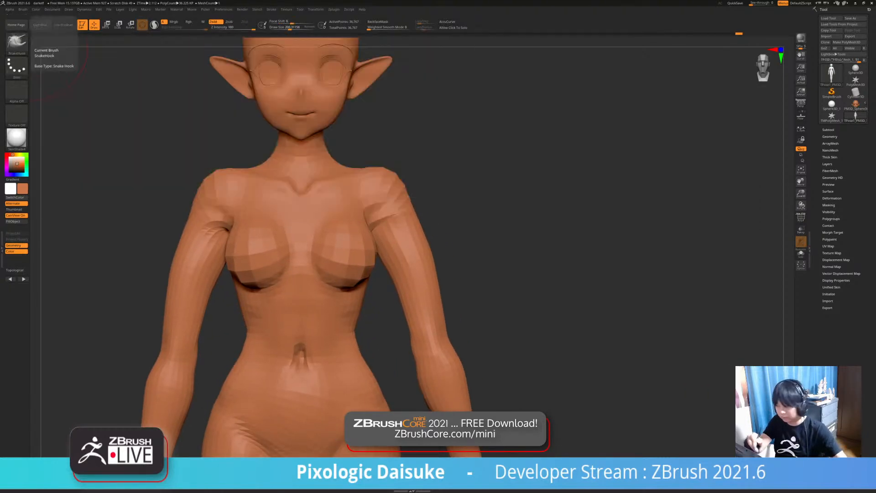
click(384, 189)
ctrl+right_drag(396, 182, 396, 128)
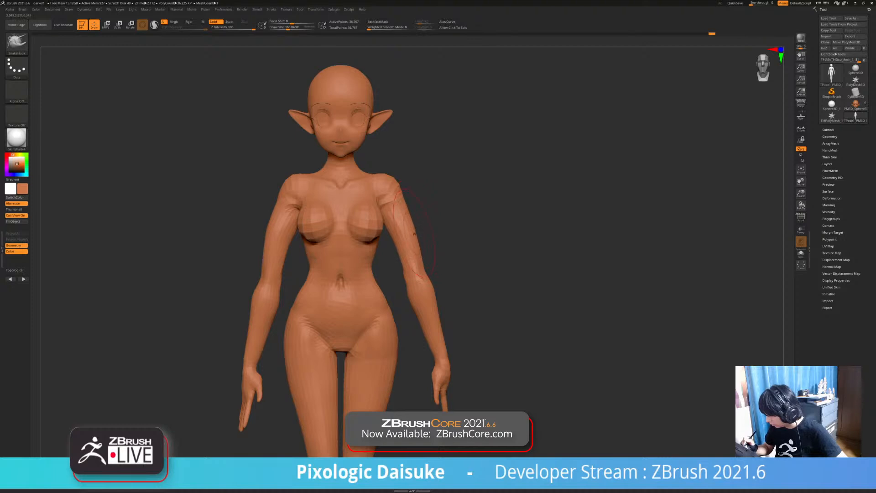
mouse_move(412, 252)
alt+right_down()
mouse_move(388, 228)
mouse_move(386, 207)
alt+right_up()
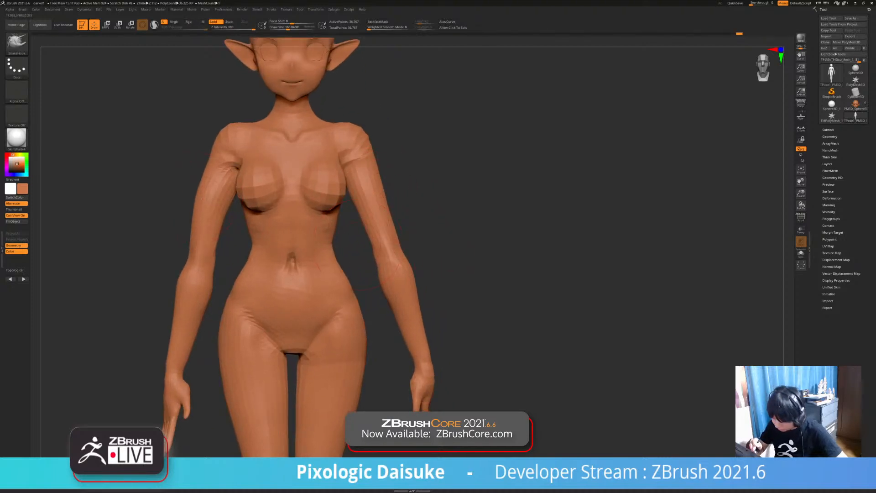
mouse_move(202, 224)
ctrl+right_down()
mouse_move(202, 184)
mouse_move(383, 196)
mouse_move(404, 201)
mouse_move(404, 247)
mouse_move(438, 249)
ctrl+right_up()
drag(220, 160, 220, 177)
right_drag(319, 183, 255, 187)
ctrl+right_drag(255, 187, 301, 217)
drag(217, 194, 219, 169)
- Smooth the creases behind both armpits where the arms meet the back
mouse_move(319, 219)
ctrl+right_down()
mouse_move(320, 173)
mouse_move(315, 217)
ctrl+right_up()
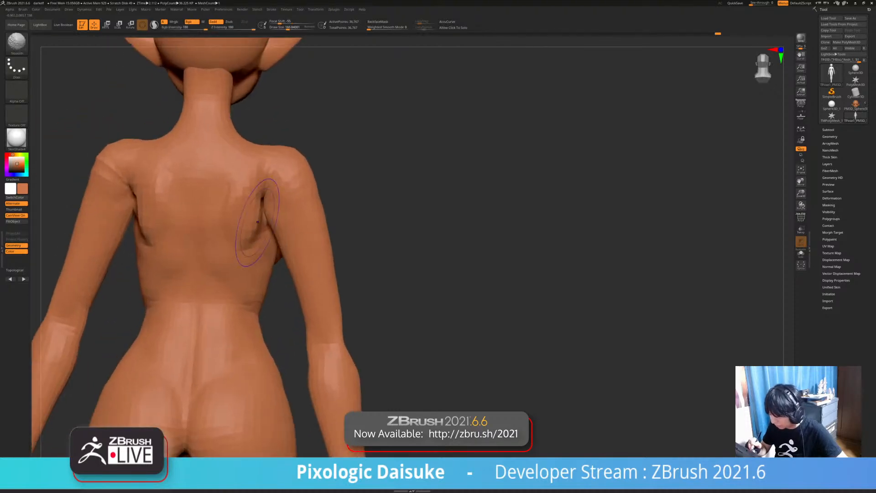
shift+drag(261, 210, 261, 225)
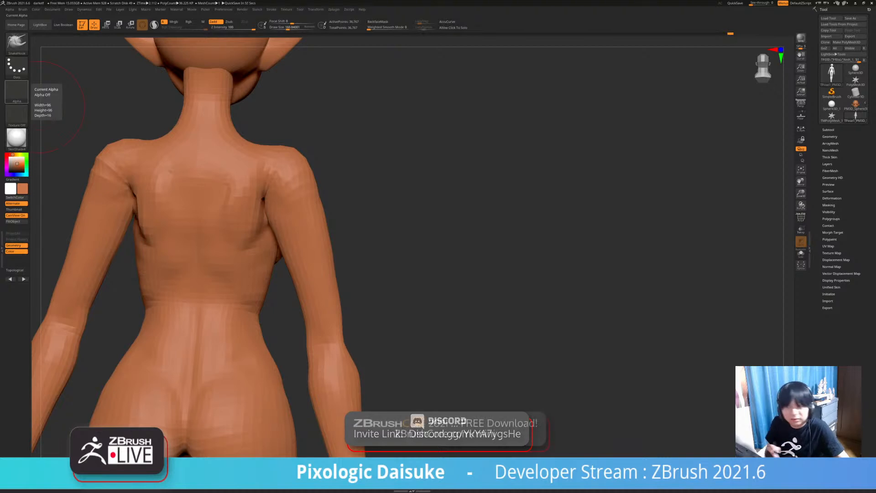
mouse_move(456, 256)
right_down()
mouse_move(386, 256)
mouse_move(388, 219)
mouse_move(388, 260)
mouse_move(360, 246)
mouse_move(365, 274)
mouse_move(370, 228)
mouse_move(397, 229)
mouse_move(402, 274)
mouse_move(379, 272)
right_up()
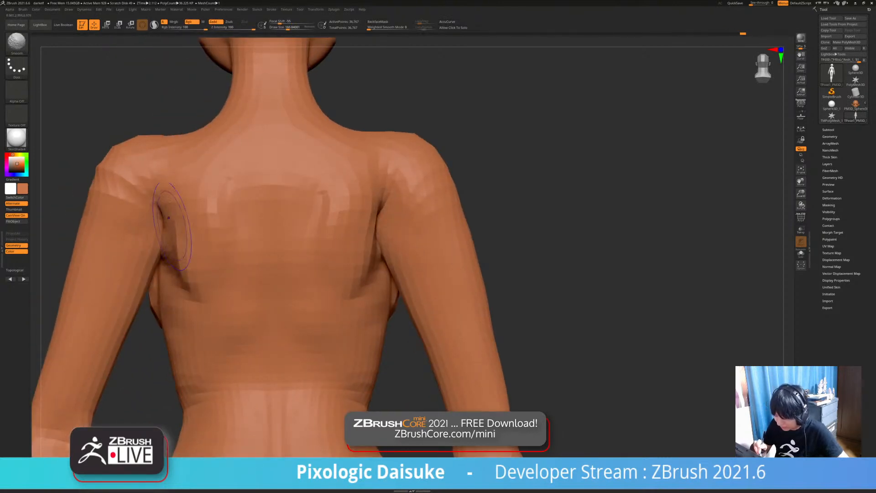
ctrl+right_drag(173, 266, 169, 238)
ctrl+right_drag(183, 269, 347, 220)
mouse_move(256, 105)
ctrl+right_down()
mouse_move(247, 132)
mouse_move(255, 101)
ctrl+right_up()
- Smooth the front and outer side of the left shoulder where the arm meets the chest
mouse_move(283, 207)
right_down()
mouse_move(334, 209)
mouse_move(315, 178)
right_up()
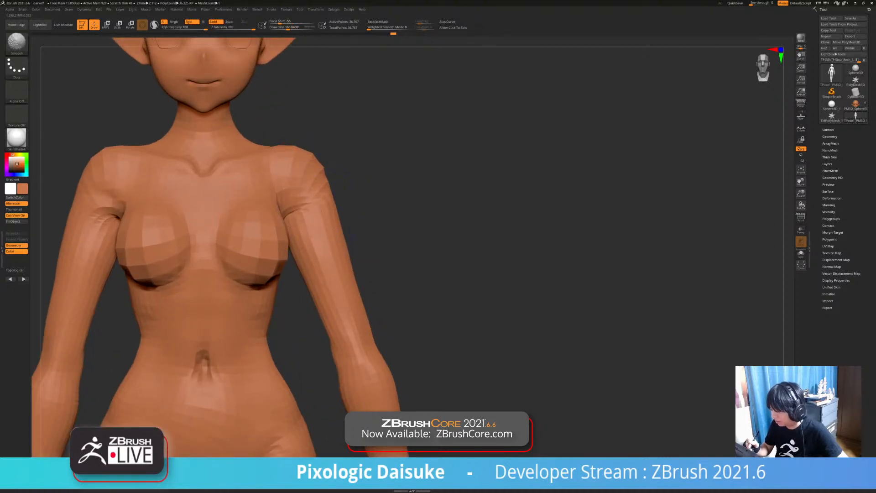
shift+drag(291, 212, 319, 172)
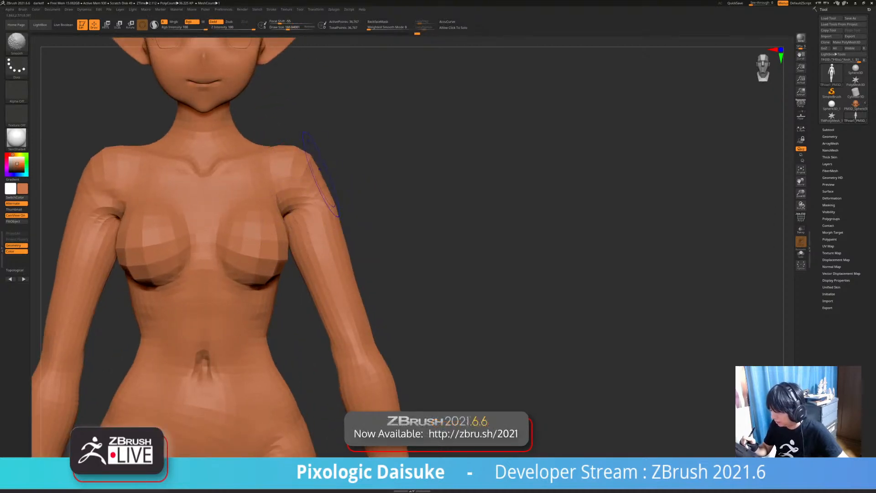
ctrl+right_drag(317, 170, 315, 137)
right_drag(315, 137, 219, 139)
mouse_move(447, 180)
right_down()
mouse_move(383, 182)
mouse_move(366, 153)
mouse_move(367, 206)
mouse_move(261, 258)
mouse_move(267, 253)
mouse_move(219, 201)
mouse_move(248, 215)
mouse_move(279, 254)
mouse_move(239, 273)
right_up()
mouse_move(303, 306)
right_down()
mouse_move(233, 299)
mouse_move(225, 359)
mouse_move(289, 340)
mouse_move(303, 319)
right_up()
ctrl+right_drag(223, 302, 223, 334)
right_drag(287, 315, 347, 251)
shift+right_drag(269, 138, 269, 131)
- Isolate the left arm below the shoulder with a mask, rotate it closer to the body and clear the mask
click(106, 25)
ctrl+click(285, 150)
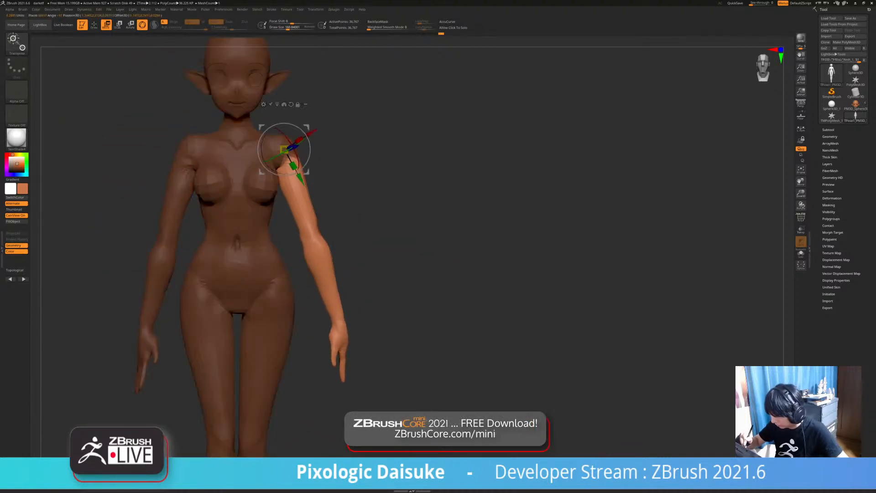
alt+drag(307, 171, 301, 180)
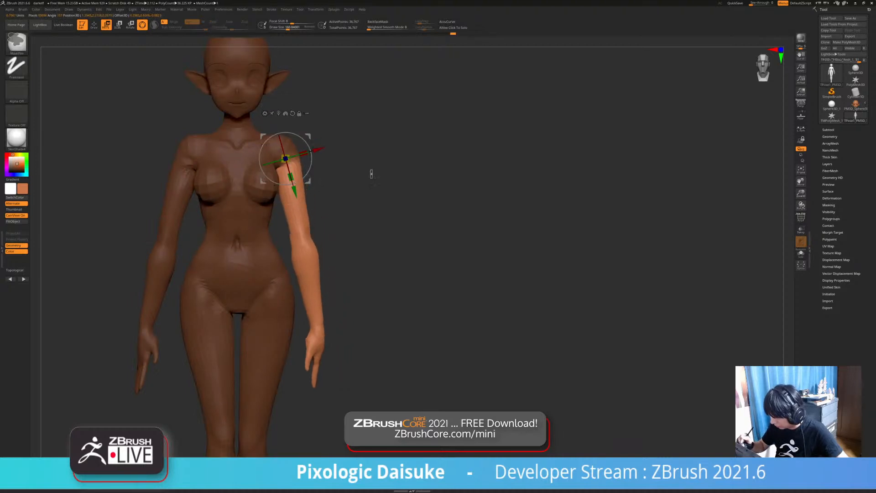
ctrl+drag(348, 297, 350, 356)
alt+right_drag(347, 320, 368, 306)
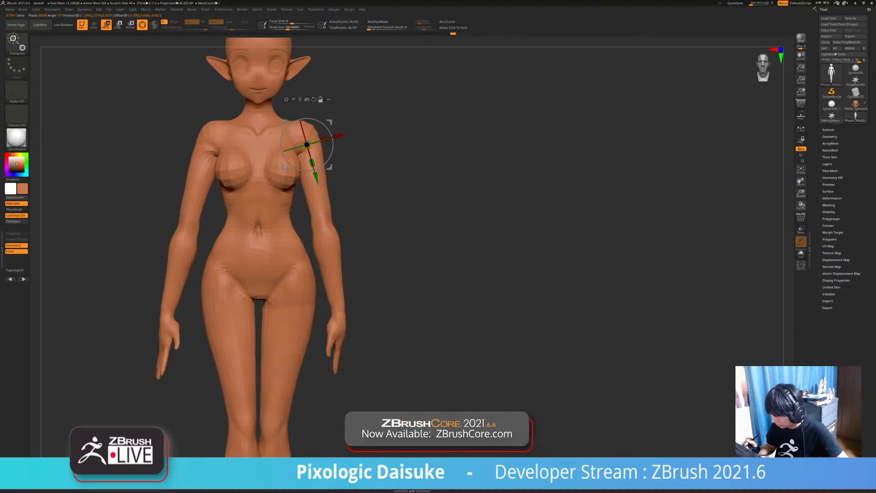
- Isolate the right arm below the shoulder with a mask, adjust its position and clear the mask
ctrl+click(205, 156)
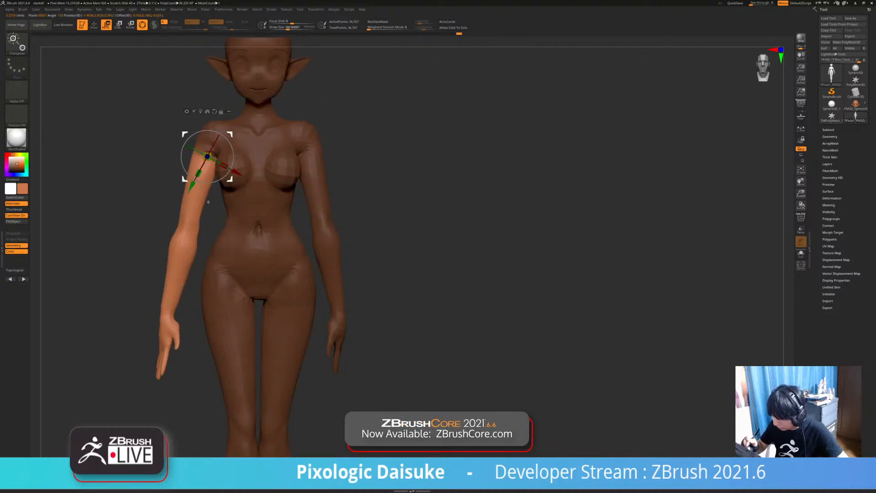
drag(236, 172, 239, 173)
ctrl+drag(114, 115, 130, 142)
- Isolate the right hand with a mask at the wrist and rotate it from the side
drag(95, 99, 275, 90)
ctrl+drag(280, 206, 297, 227)
drag(303, 229, 353, 256)
drag(438, 256, 338, 261)
mouse_move(338, 261)
right_down()
mouse_move(270, 262)
mouse_move(340, 261)
mouse_move(341, 285)
mouse_move(334, 270)
mouse_move(404, 270)
right_up()
ctrl+drag(241, 305, 260, 291)
mouse_move(261, 291)
ctrl+right_down()
mouse_move(244, 336)
mouse_move(260, 276)
ctrl+right_up()
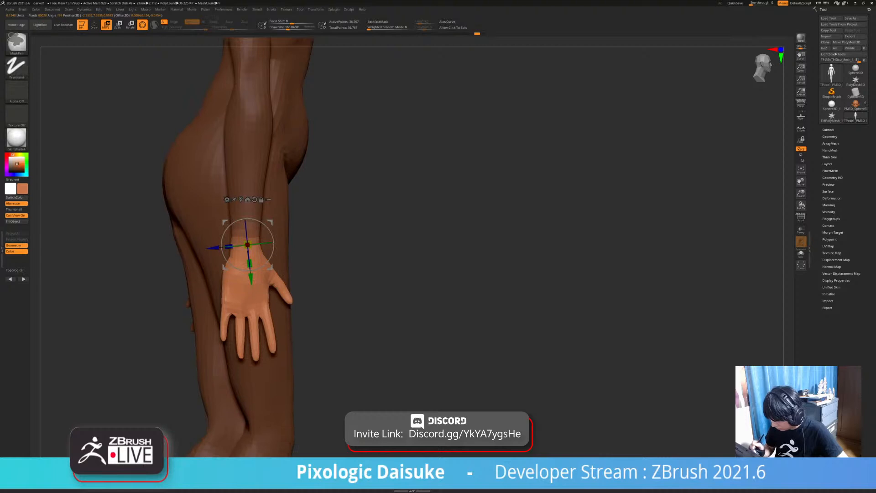
key(ctrl+i)
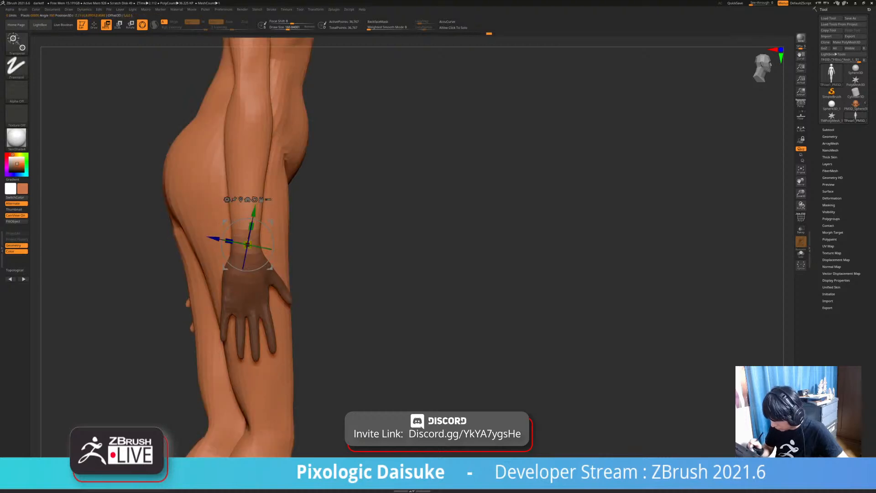
key(ctrl+i)
drag(261, 275, 257, 277)
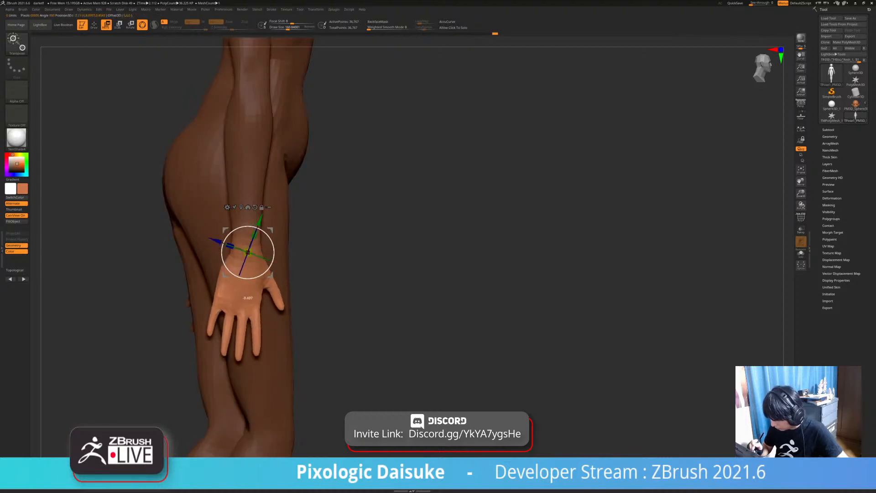
drag(227, 328, 233, 331)
- Try adjusting the right hand from the front, undo the last three changes and clear the mask
mouse_move(233, 330)
right_down()
mouse_move(157, 329)
mouse_move(160, 361)
right_up()
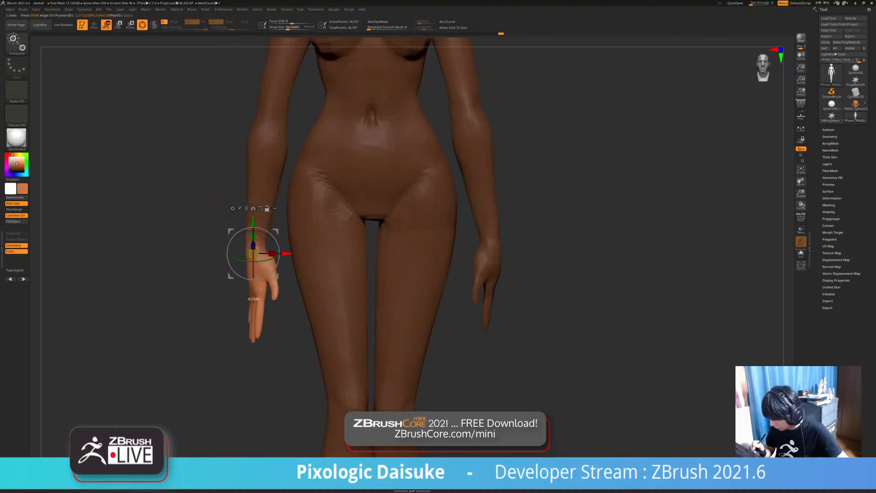
drag(260, 261, 281, 252)
key(ctrl+z)
key(ctrl+z)
key(ctrl+z)
ctrl+drag(570, 219, 594, 242)
- Isolate the right arm at the shoulder with a mask, adjust its rotation and clear the mask
mouse_move(593, 228)
alt+mouse_down()
mouse_move(546, 253)
mouse_move(546, 191)
mouse_move(517, 174)
alt+mouse_up()
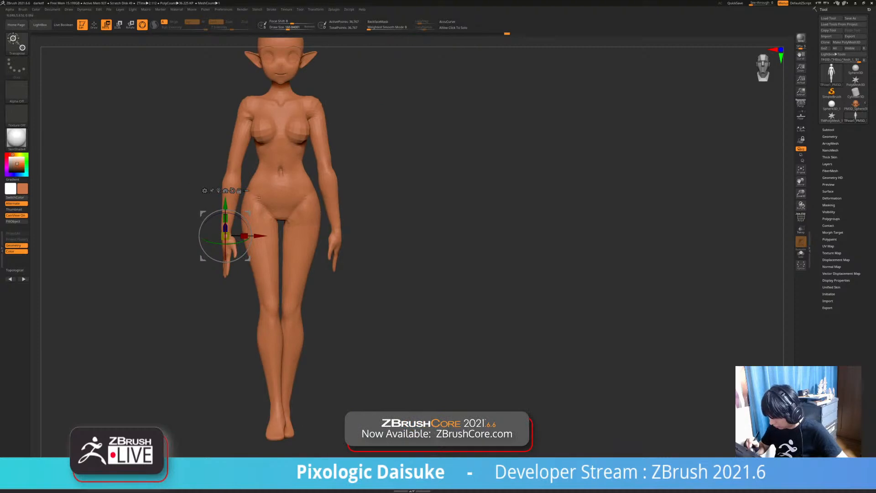
ctrl+right_drag(258, 198, 260, 203)
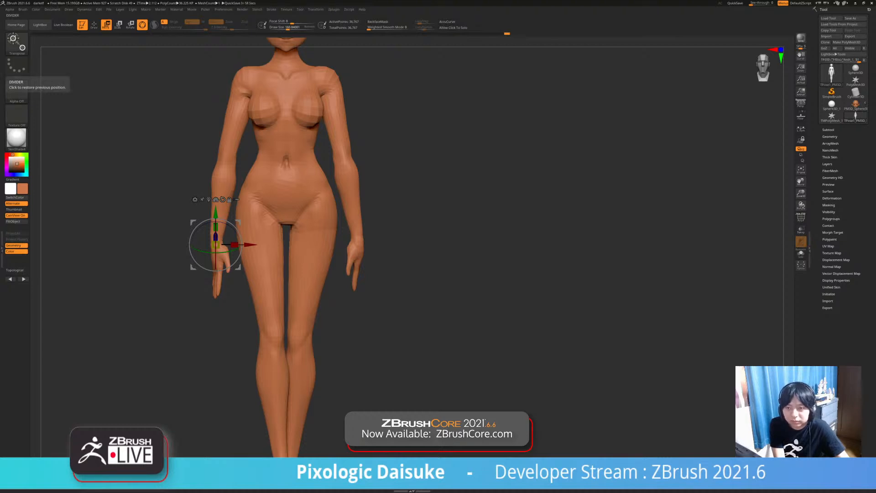
right_drag(277, 197, 251, 266)
ctrl+right_drag(267, 230, 264, 236)
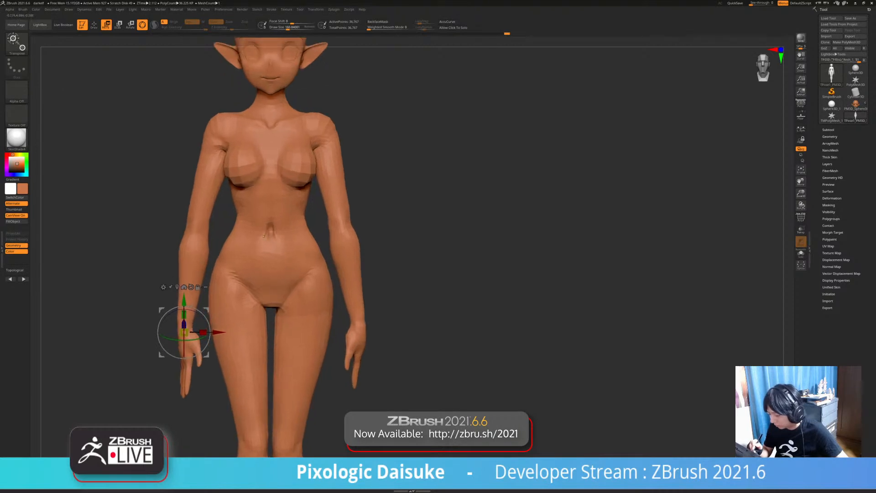
ctrl+drag(220, 126, 210, 163)
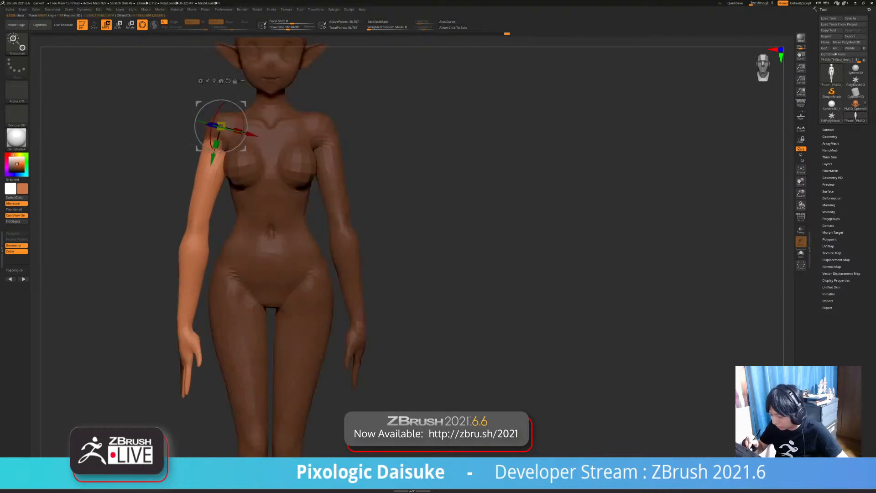
ctrl+right_drag(267, 230, 365, 219)
alt+drag(249, 130, 237, 140)
right_drag(365, 219, 268, 240)
drag(257, 165, 253, 168)
mouse_move(249, 239)
ctrl+right_down()
mouse_move(248, 212)
mouse_move(249, 240)
ctrl+right_up()
key(ctrl+z)
drag(254, 167, 255, 169)
ctrl+drag(151, 191, 162, 205)
- Isolate the right forearm with a mask at the elbow, raise it into a waving position and clear the mask
ctrl+right_drag(183, 228, 180, 178)
ctrl+right_drag(180, 177, 181, 198)
ctrl+drag(190, 221, 190, 235)
click(196, 176)
alt+right_drag(191, 219, 274, 200)
alt+drag(208, 180, 196, 182)
drag(175, 231, 189, 183)
shift+right_drag(283, 202, 209, 256)
ctrl+right_drag(209, 256, 209, 280)
drag(196, 275, 190, 270)
key(ctrl+z)
drag(434, 175, 432, 184)
ctrl+drag(433, 185, 438, 203)
- Mask the bent right arm from the shoulder, invert the mask, rotate the arm outward from the body and clear the mask
ctrl+drag(223, 116, 190, 193)
ctrl+drag(218, 137, 216, 140)
alt+drag(438, 203, 436, 182)
ctrl+click(436, 182)
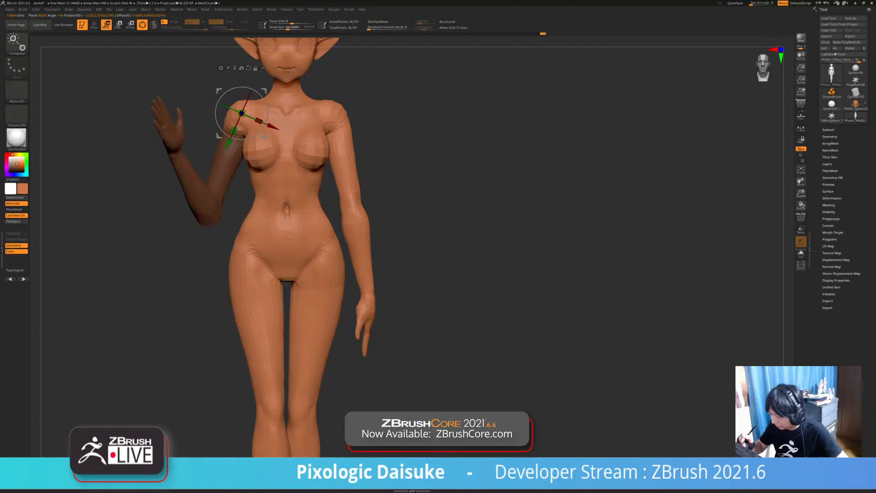
key(ctrl+i)
drag(268, 108, 268, 113)
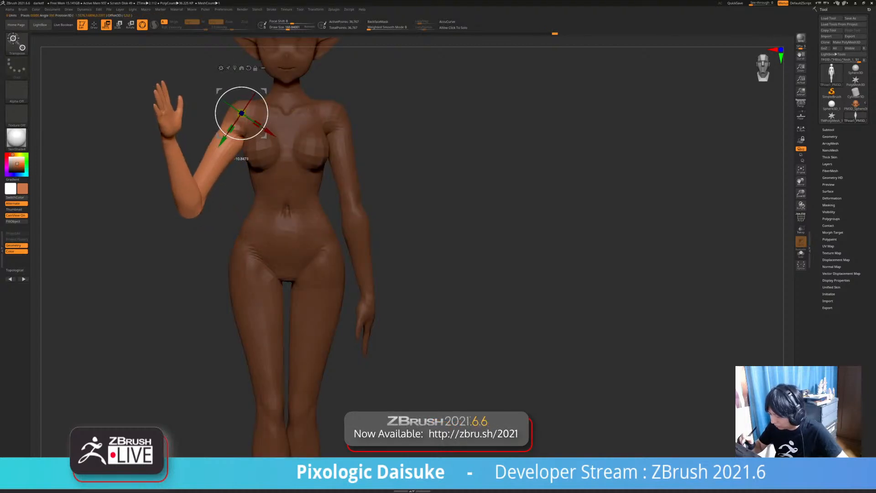
alt+drag(434, 183, 439, 301)
- Examine the waving pose of the whole figure from several angles
drag(434, 219, 537, 201)
alt+drag(279, 184, 247, 197)
drag(457, 219, 544, 249)
drag(385, 247, 419, 192)
drag(493, 228, 411, 228)
alt+drag(407, 270, 272, 265)
alt+drag(347, 409, 344, 375)
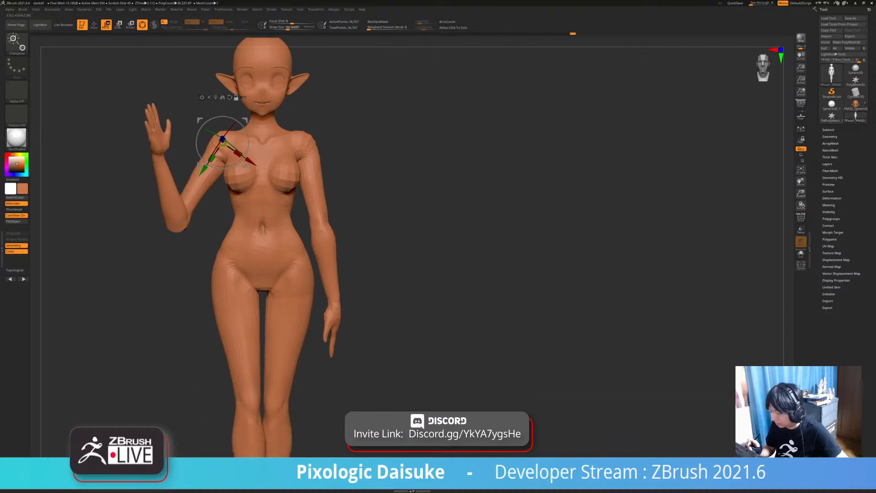
mouse_move(270, 231)
alt+mouse_down()
mouse_move(278, 250)
mouse_move(354, 247)
mouse_move(273, 247)
alt+mouse_up()
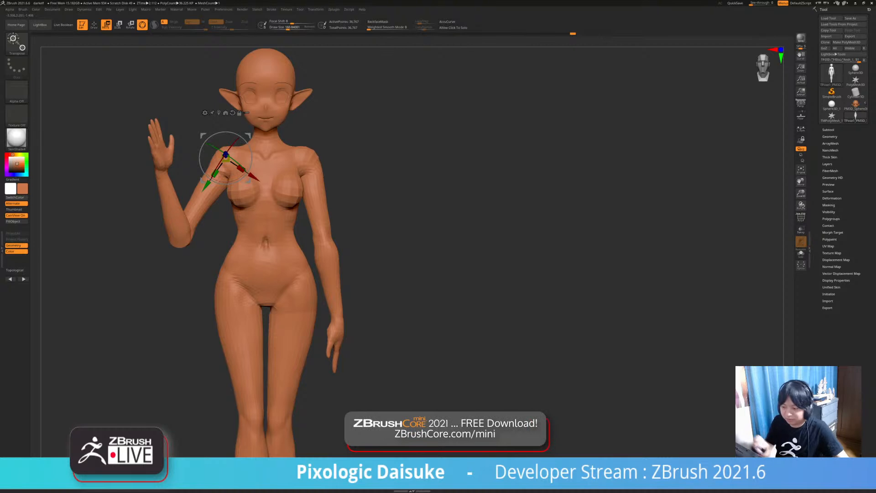
- Isolate the upper body with a mask at the waist, tilt it slightly from the front and clear the mask
key(q)
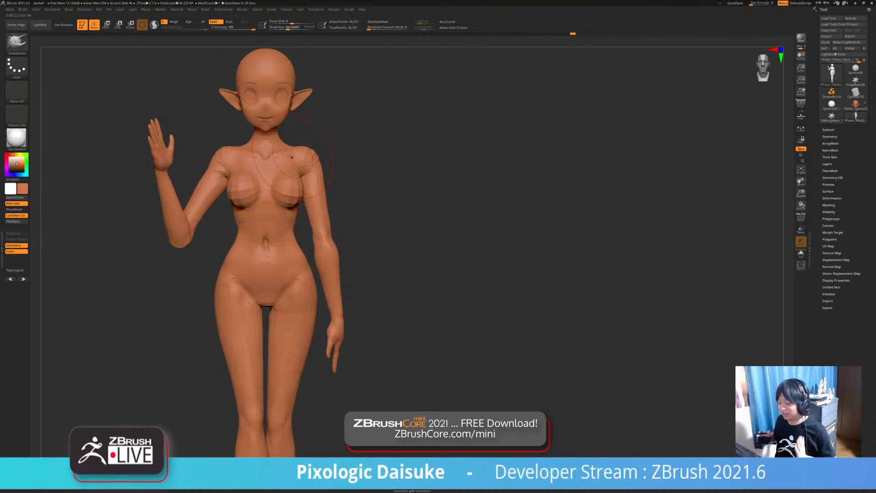
alt+drag(342, 236, 360, 241)
key(w)
ctrl+drag(258, 226, 285, 227)
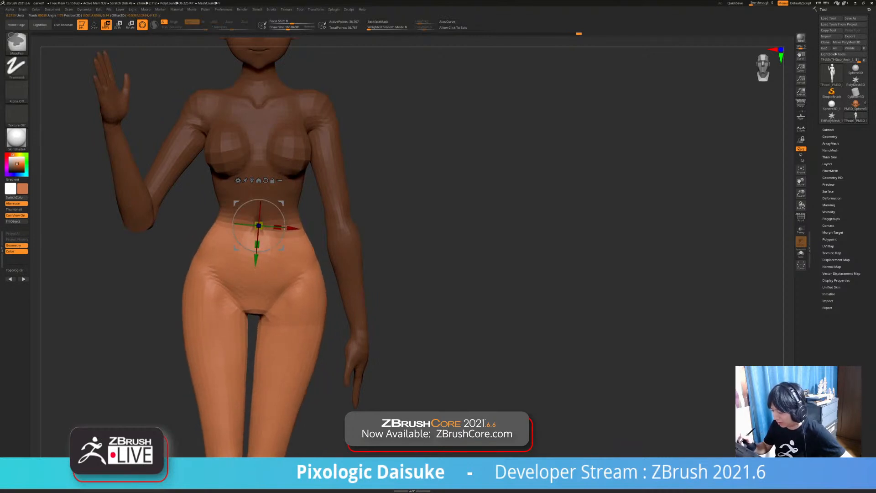
key(ctrl+i)
drag(283, 214, 281, 212)
ctrl+right_drag(290, 206, 285, 183)
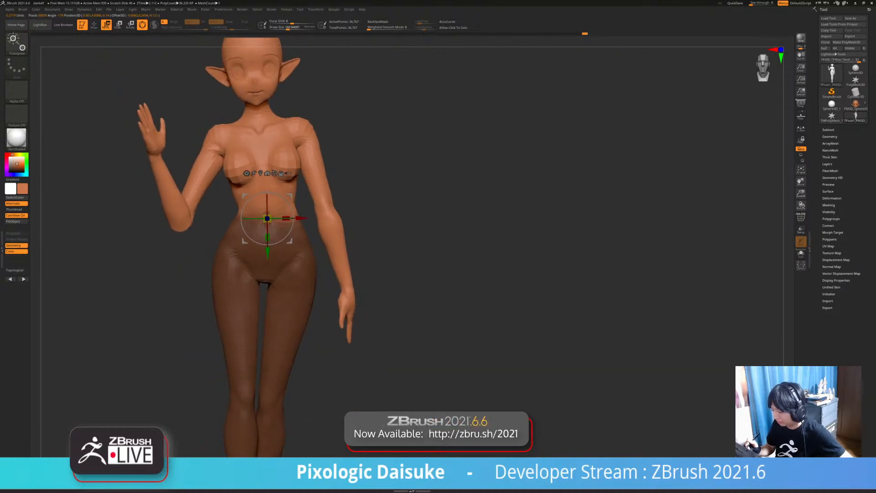
drag(292, 211, 293, 214)
ctrl+right_drag(292, 205, 294, 226)
drag(287, 220, 286, 216)
mouse_move(197, 315)
alt+mouse_down()
mouse_move(201, 274)
mouse_move(203, 322)
alt+mouse_up()
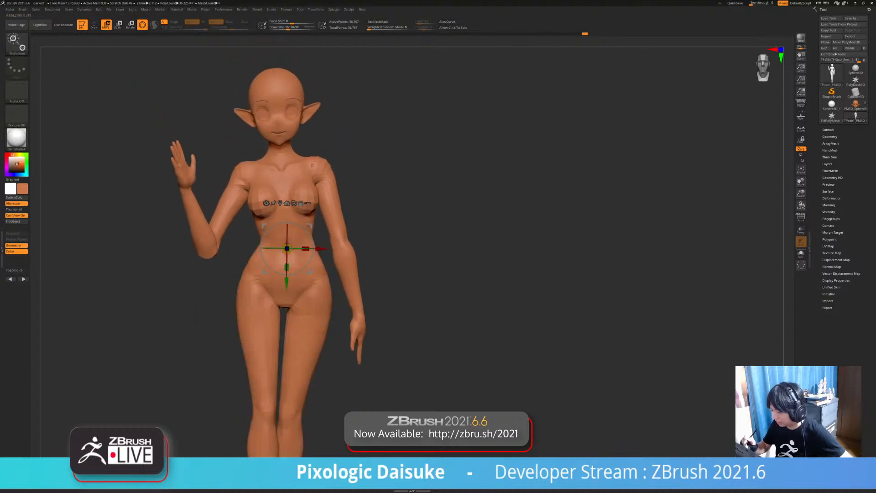
- Isolate the head and neck by masking the rest of the body from the base of the neck down
ctrl+right_drag(283, 201, 285, 223)
ctrl+drag(278, 151, 280, 175)
ctrl+drag(196, 292, 204, 315)
ctrl+right_drag(283, 201, 285, 234)
ctrl+drag(279, 150, 279, 165)
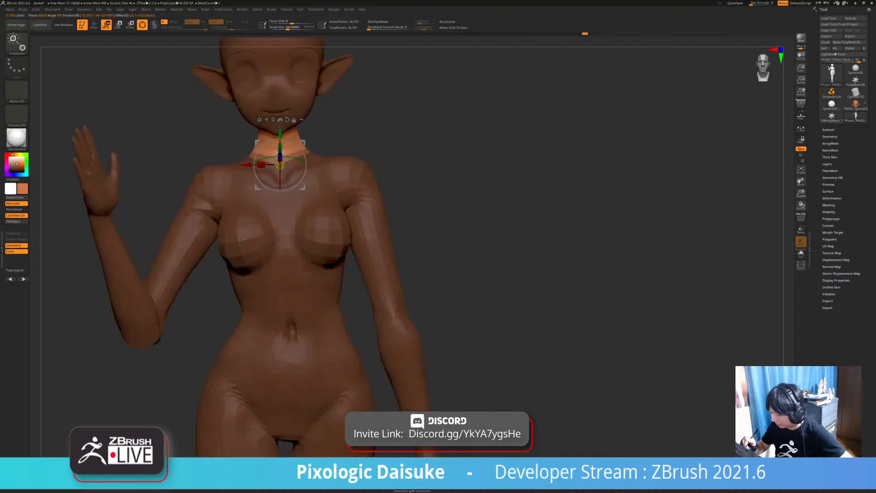
ctrl+click(330, 132)
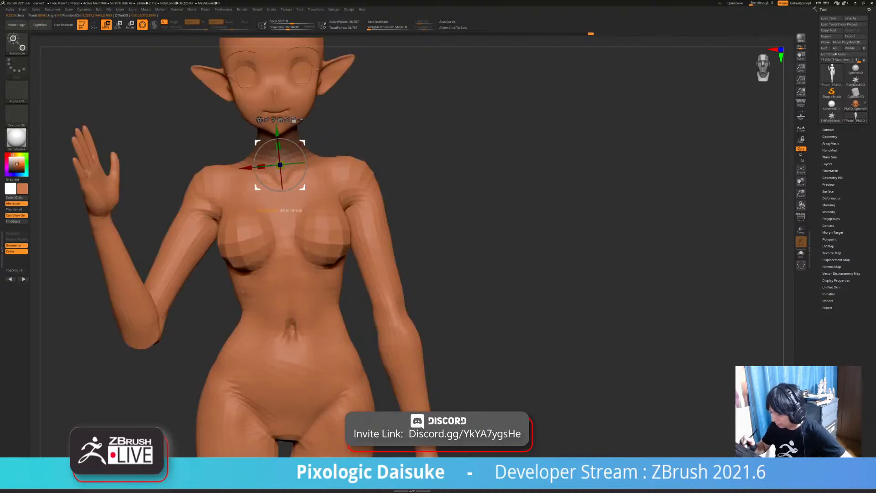
ctrl+right_drag(303, 221, 304, 196)
ctrl+click(356, 141)
ctrl+drag(356, 141, 375, 159)
ctrl+right_drag(294, 174, 286, 272)
key(ctrl+z)
mouse_move(186, 100)
ctrl+mouse_down()
mouse_move(275, 77)
mouse_move(366, 203)
mouse_move(360, 229)
ctrl+mouse_up()
mouse_move(184, 71)
ctrl+mouse_down()
mouse_move(372, 190)
mouse_move(380, 231)
ctrl+mouse_up()
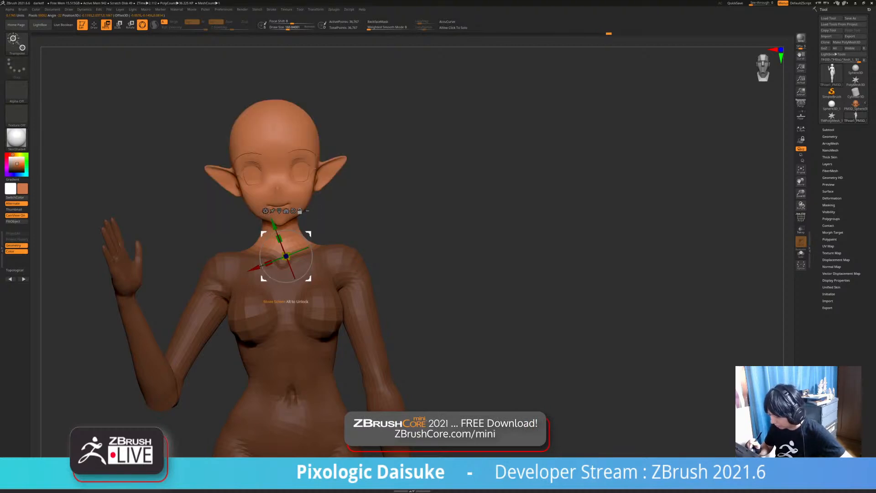
- Try tilting the head at the base of the neck and undo the last two changes
drag(304, 237, 306, 239)
alt+drag(411, 256, 406, 221)
mouse_move(319, 202)
mouse_down()
mouse_move(322, 209)
mouse_move(321, 200)
mouse_up()
drag(406, 220, 509, 219)
drag(287, 214, 286, 214)
drag(215, 283, 324, 248)
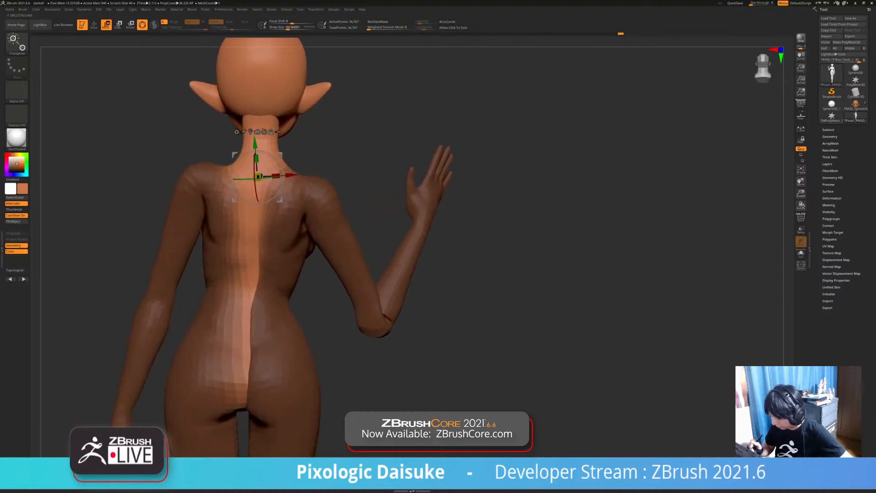
key(ctrl+z)
key(ctrl+z)
- Mask the unmasked strip down the back, adjust the head's angle from the front and side, and clear the mask
ctrl+right_drag(388, 274, 388, 238)
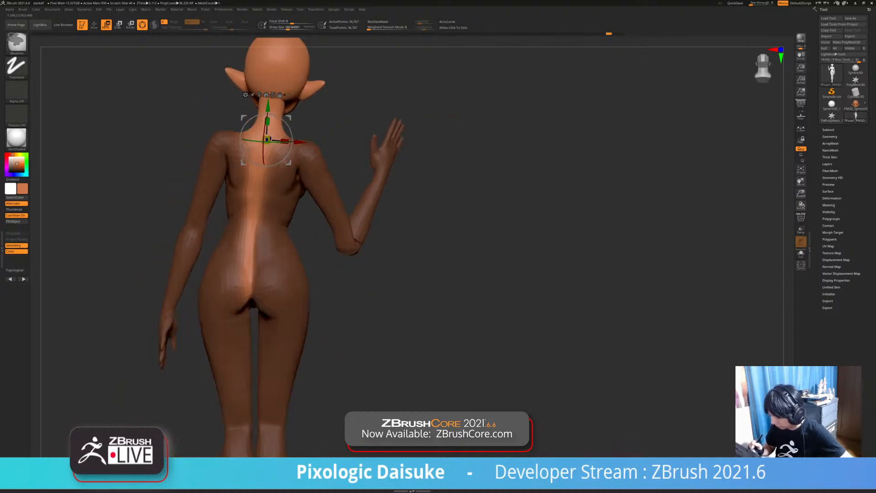
ctrl+drag(347, 365, 187, 137)
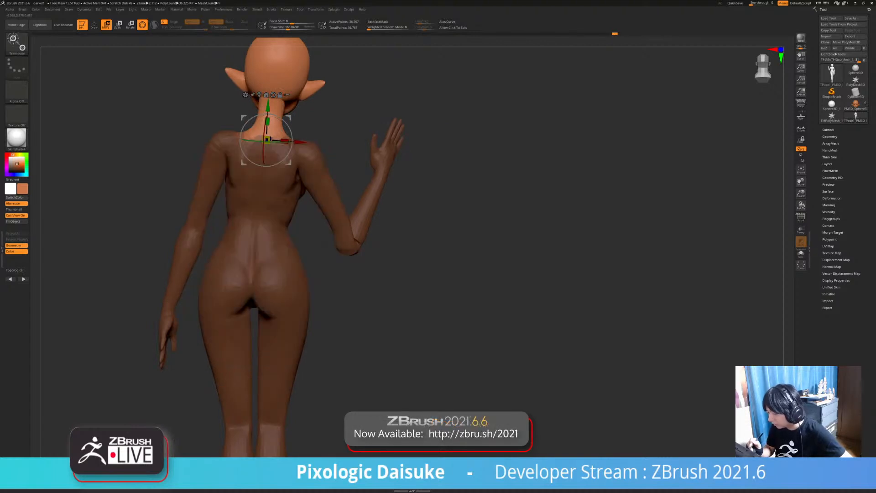
alt+drag(388, 237, 388, 283)
right_drag(293, 107, 263, 191)
right_drag(187, 196, 275, 204)
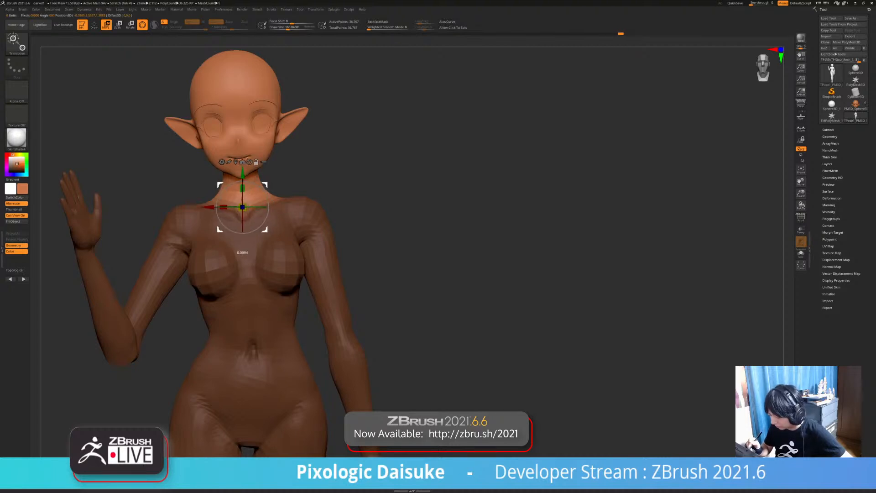
right_drag(267, 186, 322, 188)
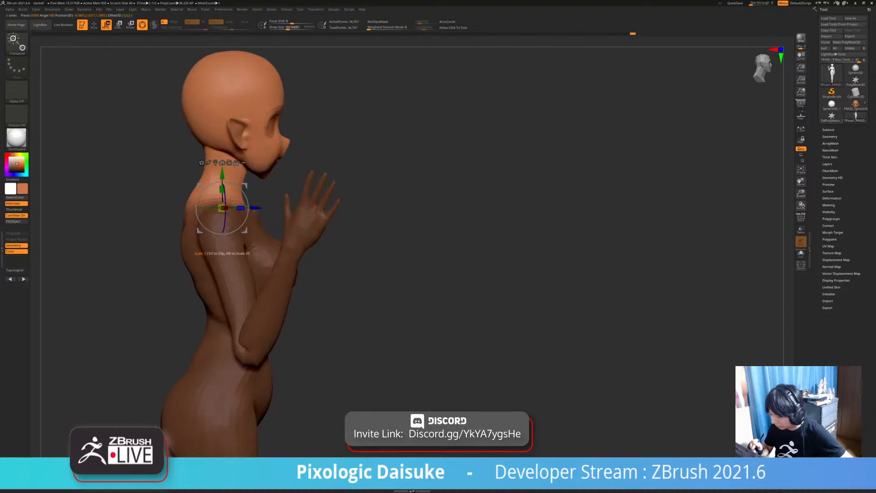
right_drag(306, 197, 248, 224)
drag(185, 214, 182, 214)
drag(240, 210, 240, 203)
ctrl+right_drag(308, 255, 318, 197)
ctrl+drag(314, 187, 321, 207)
- Isolate the raised right arm below the shoulder with a mask, adjust its rotation and clear the mask
alt+right_drag(320, 201, 354, 192)
ctrl+drag(252, 113, 241, 132)
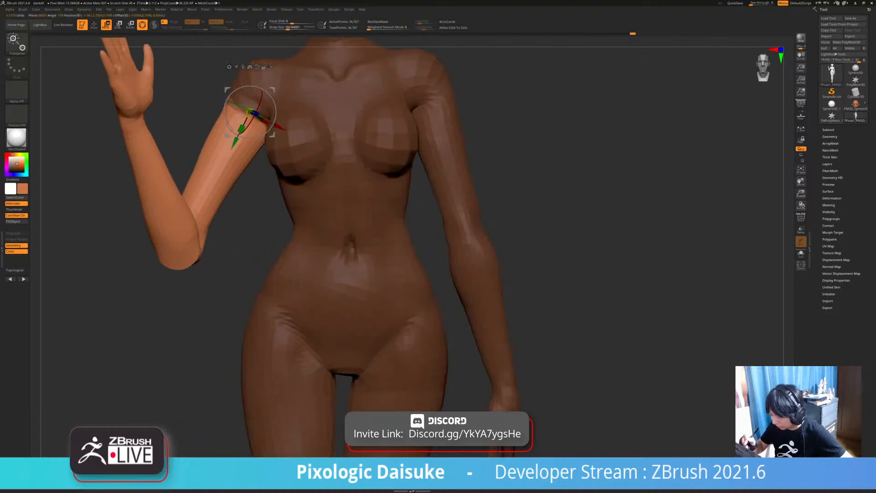
alt+right_drag(247, 137, 226, 237)
mouse_move(239, 217)
mouse_down()
mouse_move(228, 212)
mouse_move(238, 216)
mouse_move(230, 213)
mouse_move(257, 191)
mouse_up()
mouse_move(422, 215)
ctrl+right_down()
mouse_move(424, 178)
mouse_move(398, 171)
ctrl+right_up()
ctrl+drag(397, 165, 399, 178)
- Isolate the upper body by masking everything below the waist and removing the mask from the head
right_drag(402, 178, 588, 180)
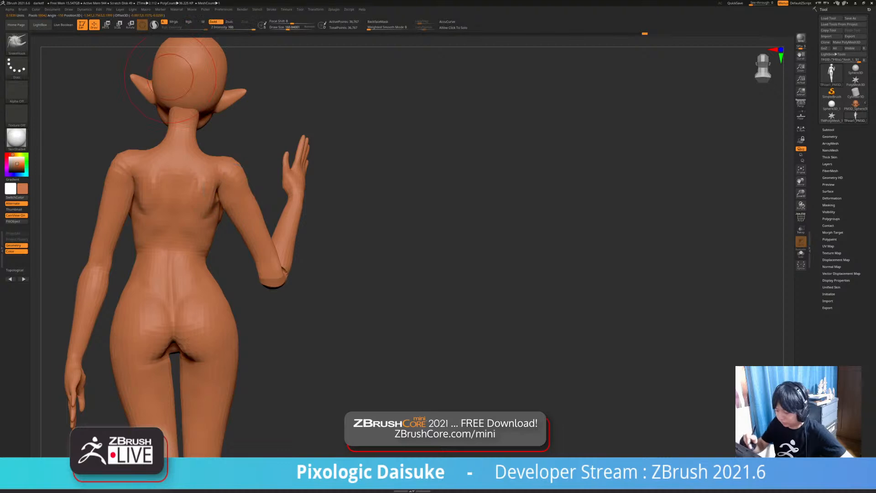
ctrl+right_drag(238, 170, 91, 147)
right_drag(256, 221, 318, 224)
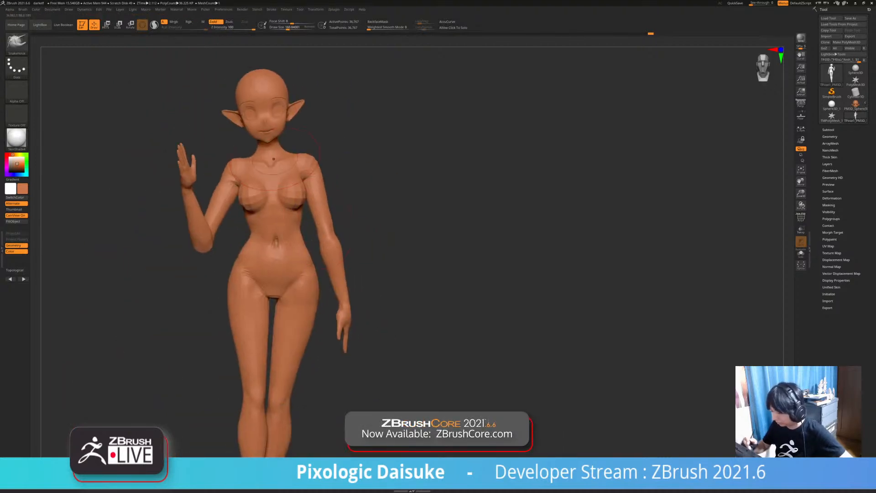
click(130, 25)
right_drag(201, 123, 176, 124)
ctrl+drag(276, 242, 264, 160)
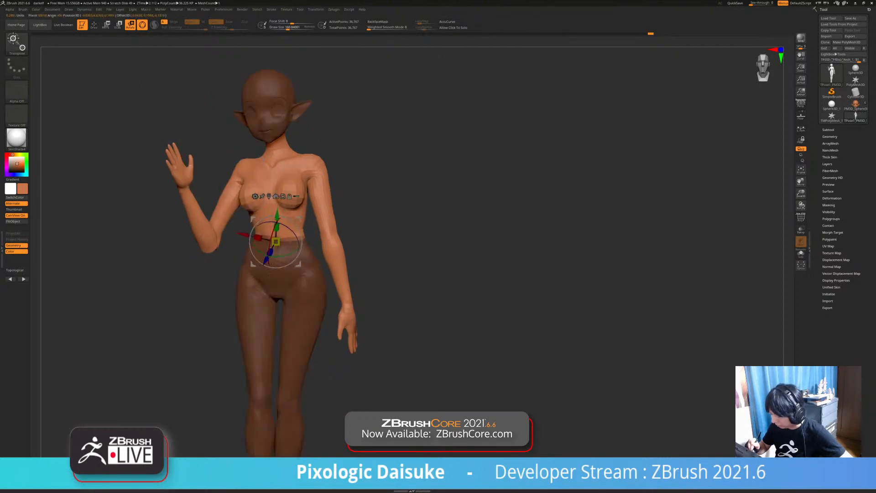
shift+right_drag(182, 137, 210, 137)
ctrl+alt+drag(199, 57, 332, 150)
- Rotate the upper body at the waist from the side view and clear the mask
right_drag(332, 192, 233, 199)
ctrl+right_drag(233, 199, 289, 237)
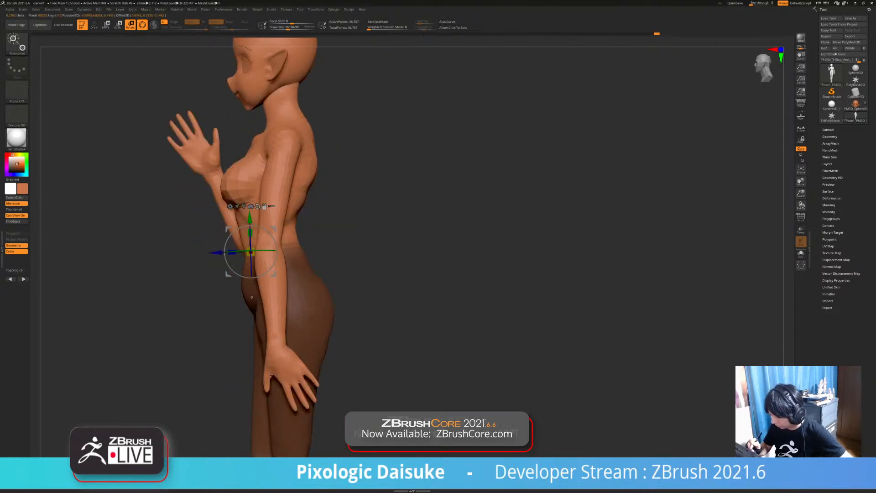
alt+drag(274, 230, 301, 247)
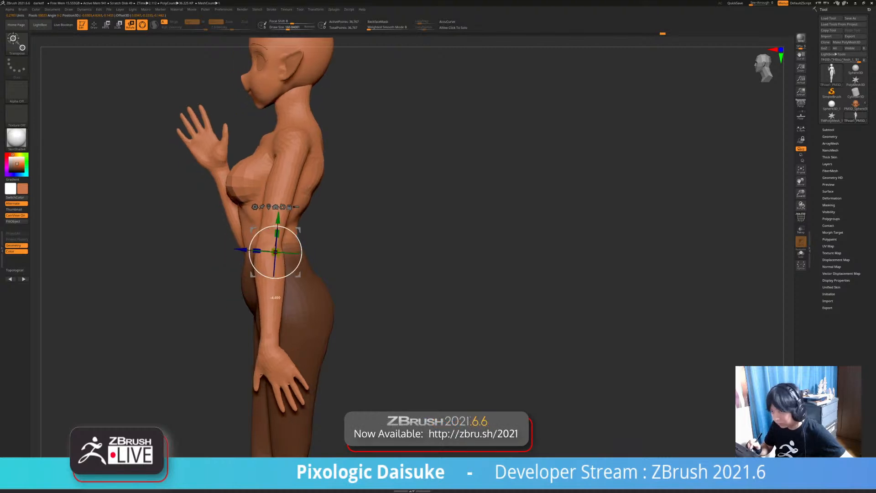
ctrl+right_drag(302, 247, 484, 204)
ctrl+right_drag(410, 274, 409, 219)
ctrl+drag(410, 255, 429, 273)
- Isolate the right lower leg with a mask at the knee, try rotating it, undo the change and clear the mask
mouse_move(410, 274)
right_down()
mouse_move(356, 275)
mouse_move(410, 276)
right_up()
alt+right_drag(308, 331, 292, 306)
ctrl+click(292, 306)
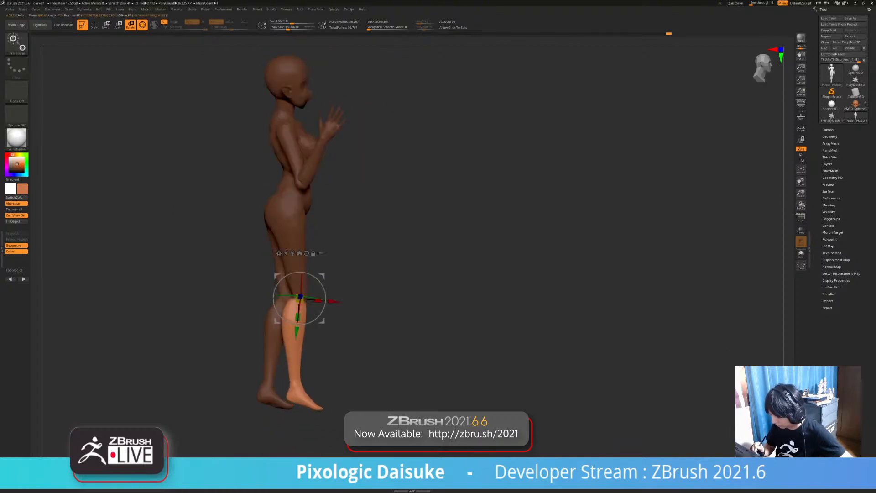
alt+click(306, 253)
mouse_move(347, 255)
ctrl+right_down()
mouse_move(347, 310)
mouse_move(349, 266)
ctrl+right_up()
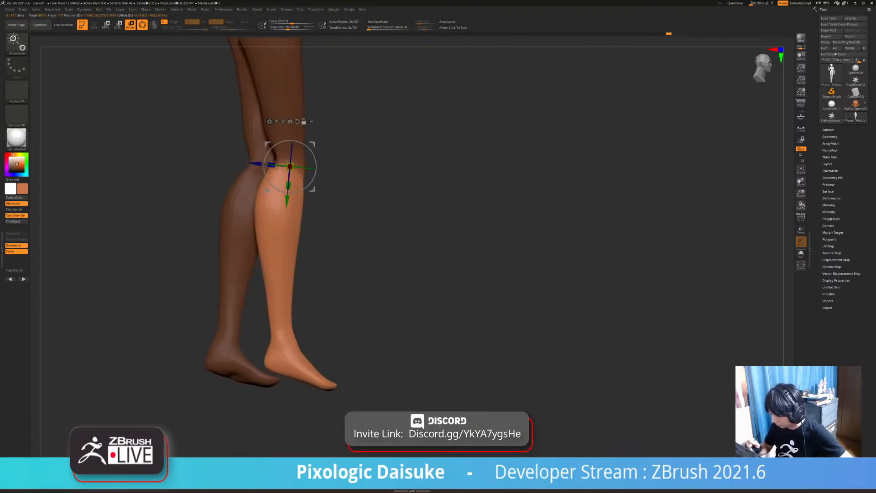
drag(308, 185, 289, 191)
key(ctrl+z)
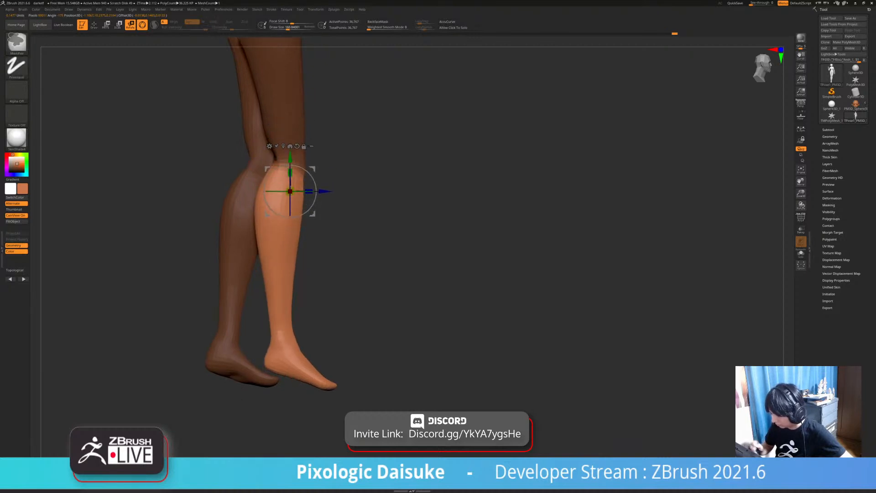
ctrl+drag(338, 316, 332, 335)
- Isolate the front of the right foot with a mask, adjust its angle from the side and clear the mask
alt+drag(271, 344, 257, 276)
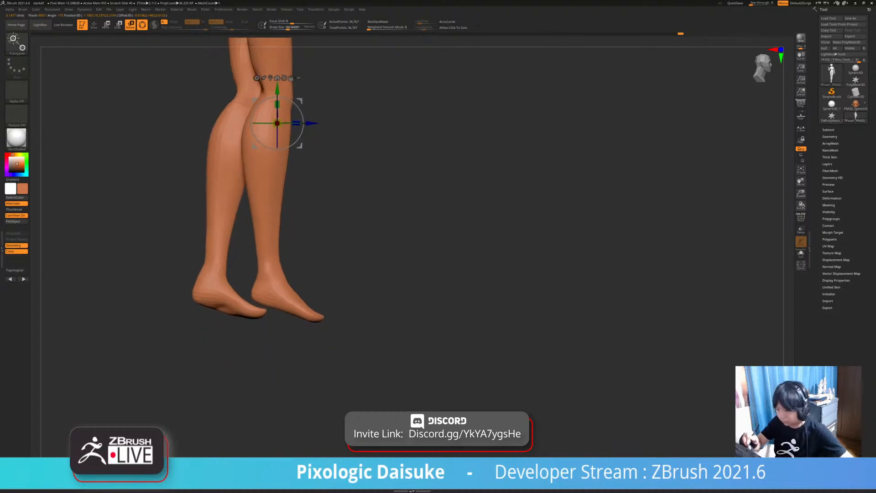
key(q)
key(w)
mouse_move(294, 305)
ctrl+right_down()
mouse_move(296, 365)
mouse_move(283, 178)
ctrl+right_up()
ctrl+drag(285, 288, 315, 309)
right_drag(429, 312, 315, 309)
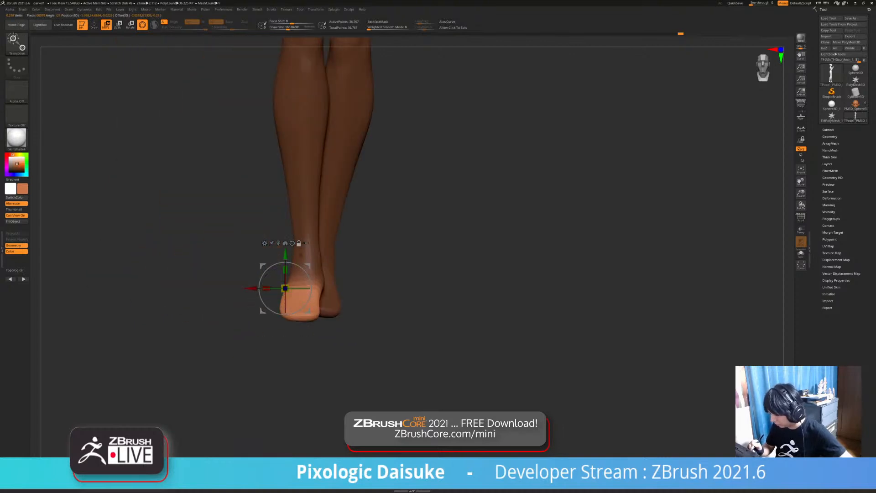
shift+right_drag(327, 267, 438, 270)
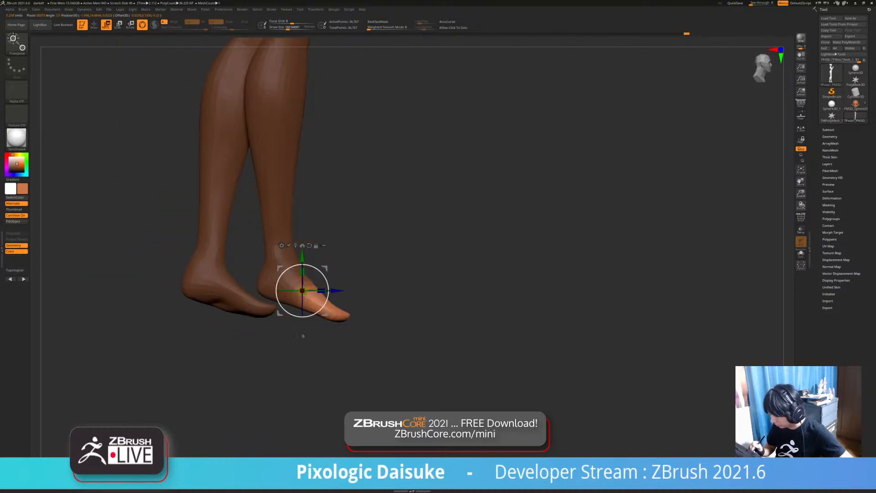
ctrl+right_drag(388, 292, 388, 251)
ctrl+drag(374, 228, 392, 247)
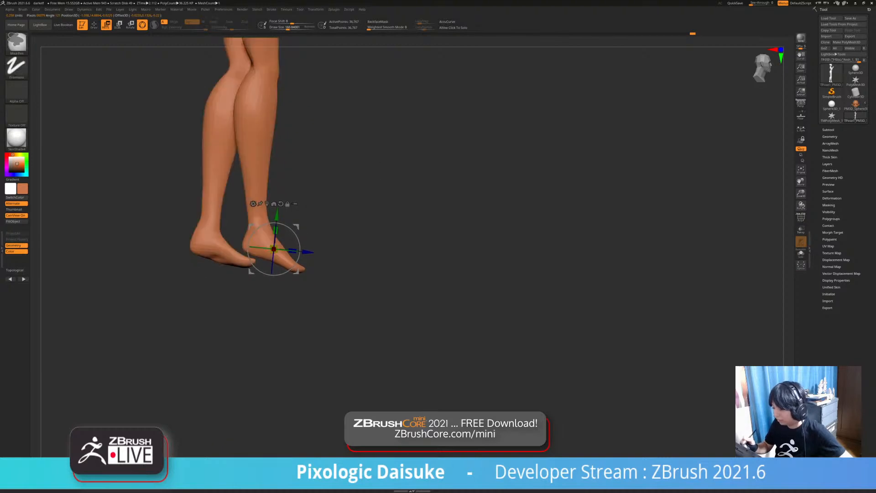
- Reshape the sole of the right foot with the SnakeHook brush
alt+right_drag(365, 219, 363, 283)
key(q)
mouse_move(278, 309)
alt+right_down()
mouse_move(274, 283)
mouse_move(286, 338)
alt+right_up()
ctrl+right_drag(328, 300, 337, 267)
right_drag(366, 241, 328, 276)
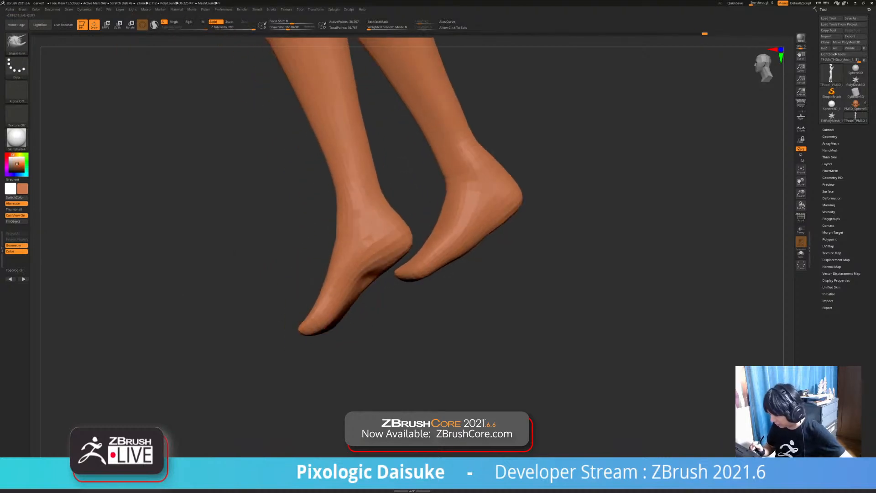
drag(355, 261, 352, 265)
mouse_move(319, 279)
right_down()
mouse_move(358, 273)
mouse_move(307, 264)
mouse_move(278, 274)
right_up()
mouse_move(371, 301)
ctrl+right_down()
mouse_move(369, 314)
mouse_move(372, 293)
mouse_move(389, 311)
mouse_move(408, 304)
mouse_move(401, 269)
mouse_move(372, 292)
mouse_move(374, 257)
mouse_move(375, 290)
ctrl+right_up()
right_drag(375, 290, 389, 220)
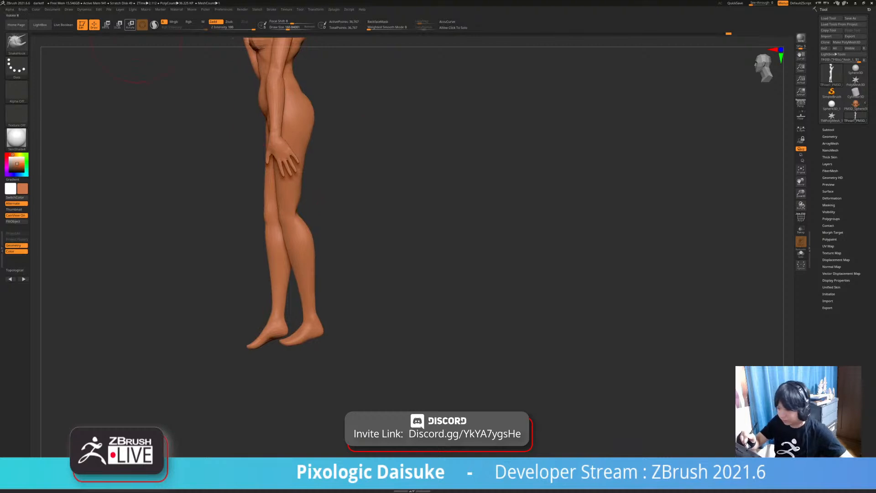
- Isolate the lower leg with a mask at the knee, check it from the side and front, and clear the mask
click(130, 25)
alt+right_drag(292, 255, 310, 263)
ctrl+drag(279, 209, 281, 213)
right_drag(298, 225, 366, 220)
alt+drag(333, 234, 325, 237)
right_drag(324, 228, 304, 266)
shift+right_drag(319, 228, 365, 228)
ctrl+drag(365, 255, 388, 278)
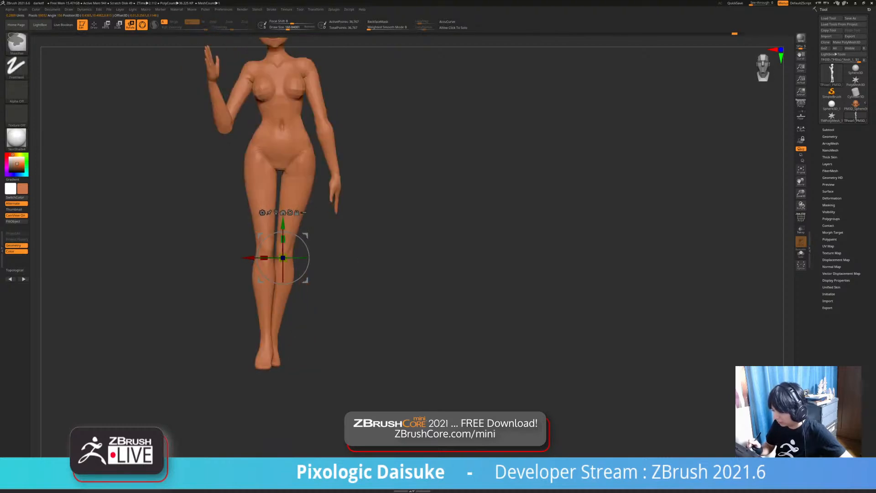
- Isolate the leg on the lowered-arm side with a mask at the hip, rotate it at the hip and clear the mask
ctrl+drag(304, 157, 296, 216)
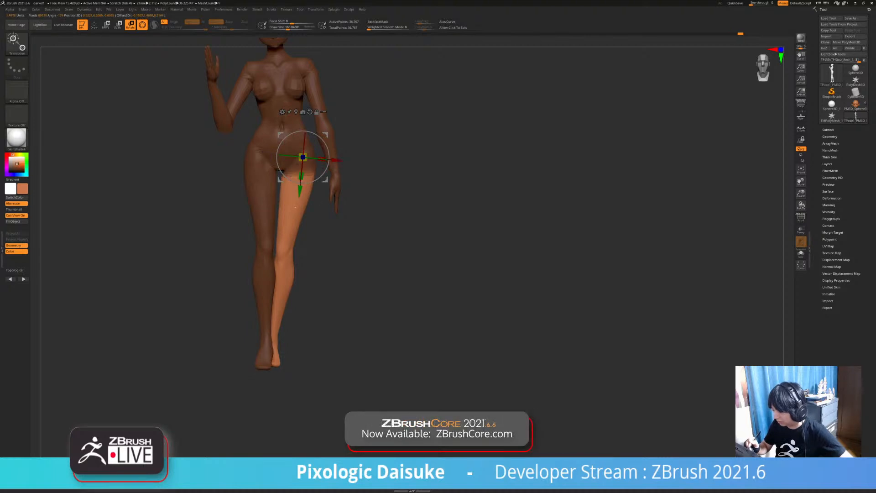
drag(320, 177, 329, 155)
ctrl+right_drag(330, 154, 329, 110)
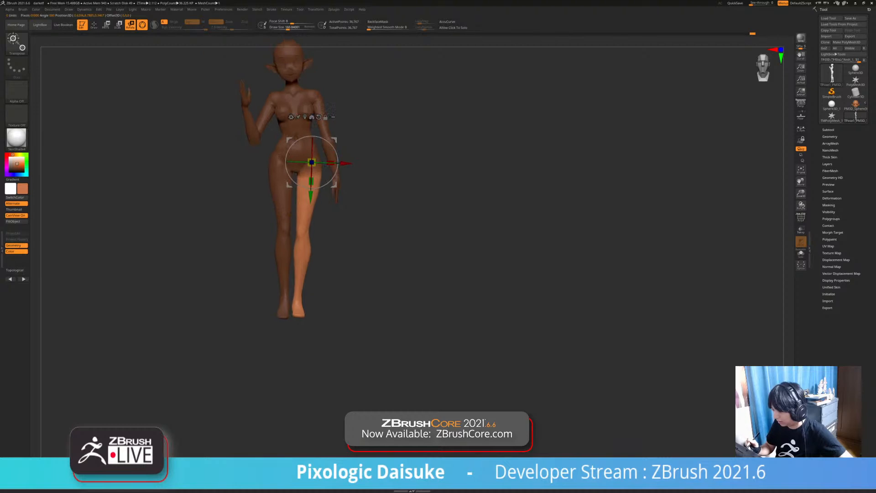
key(ctrl+z)
ctrl+right_drag(383, 201, 383, 241)
right_drag(383, 242, 314, 242)
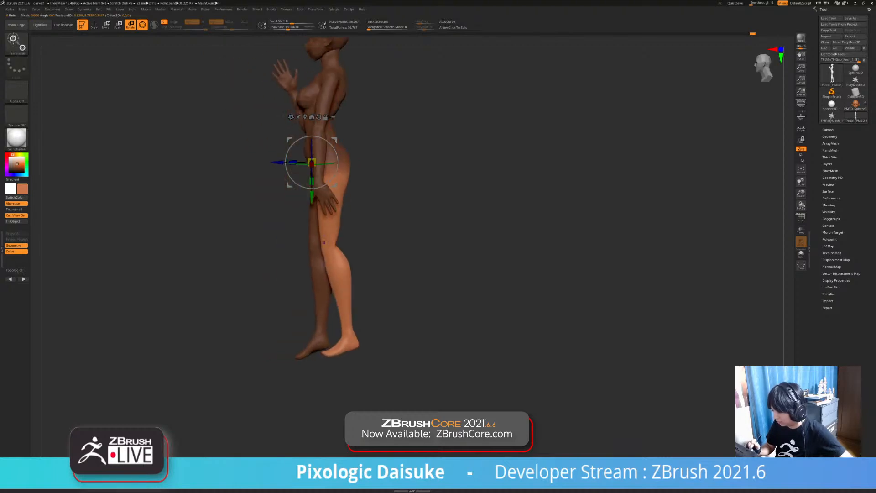
drag(349, 141, 356, 160)
alt+right_drag(357, 160, 402, 161)
ctrl+drag(384, 192, 400, 213)
alt+right_drag(379, 183, 401, 211)
- Mask the upper body down to the waist, rotate the hips and legs slightly from the side view and clear the mask
ctrl+drag(286, 57, 277, 182)
mouse_move(252, 223)
ctrl+right_down()
mouse_move(252, 196)
mouse_move(252, 235)
ctrl+right_up()
drag(289, 185, 292, 185)
shift+right_drag(292, 201, 360, 201)
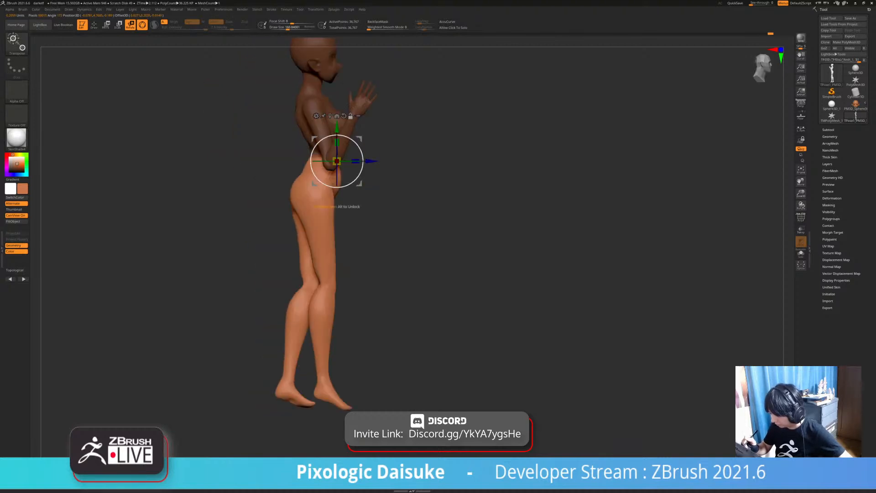
shift+right_drag(401, 174, 338, 172)
drag(334, 161, 337, 160)
ctrl+right_drag(438, 219, 438, 182)
ctrl+drag(438, 182, 461, 205)
ctrl+right_drag(447, 183, 447, 238)
alt+right_drag(447, 183, 365, 251)
right_drag(347, 198, 403, 194)
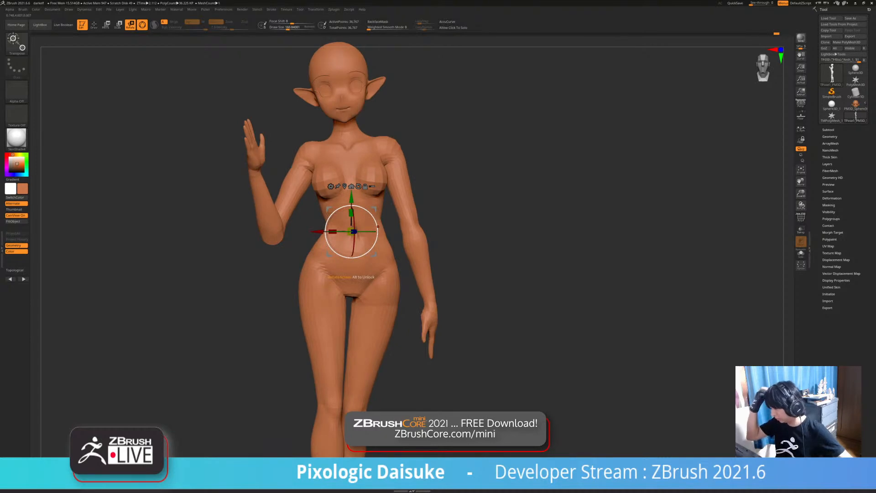
- Isolate the raised hand with a mask at the wrist and tilt it outward, away from the head
ctrl+right_drag(257, 137, 258, 252)
mouse_move(257, 253)
ctrl+mouse_down()
mouse_move(260, 266)
mouse_move(242, 246)
mouse_move(245, 214)
mouse_move(254, 269)
mouse_move(253, 257)
ctrl+mouse_up()
key(ctrl+z)
drag(182, 273, 227, 261)
drag(201, 297, 155, 292)
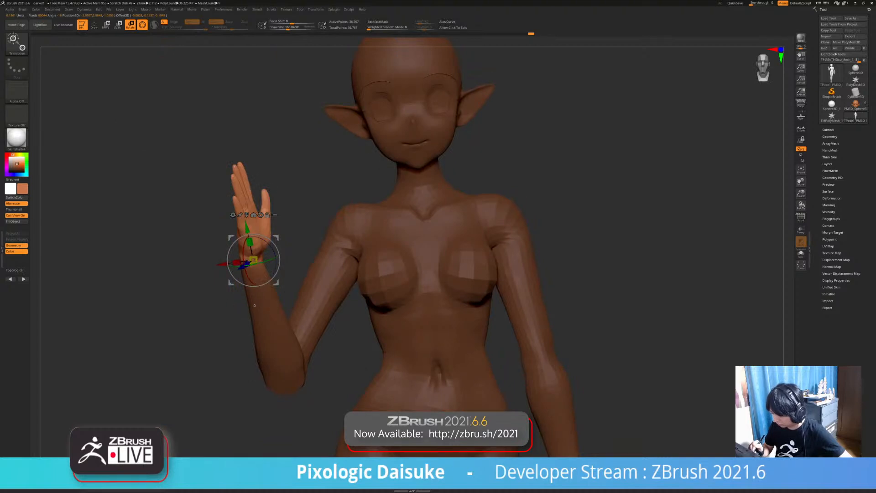
drag(234, 274, 229, 265)
alt+drag(174, 320, 150, 252)
alt+drag(156, 292, 174, 260)
alt+drag(192, 319, 201, 292)
ctrl+click(312, 163)
key(ctrl+z)
alt+drag(191, 292, 165, 265)
- Isolate the lowered hand with a mask at the wrist, align the gizmo upright, rotate the hand and clear the mask
ctrl+click(402, 274)
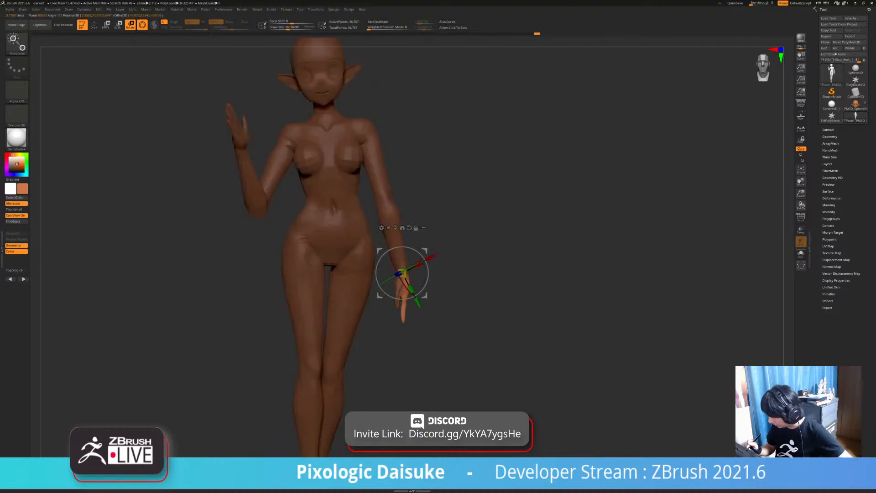
alt+drag(393, 274, 411, 270)
mouse_move(547, 274)
mouse_down()
mouse_move(438, 274)
mouse_move(548, 274)
mouse_up()
alt+drag(548, 273, 562, 292)
alt+click(388, 219)
alt+drag(401, 234, 382, 211)
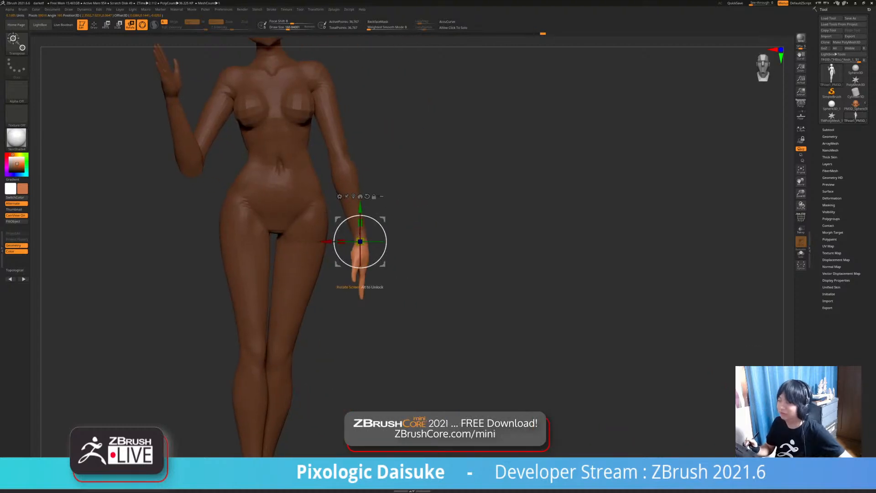
drag(461, 228, 424, 222)
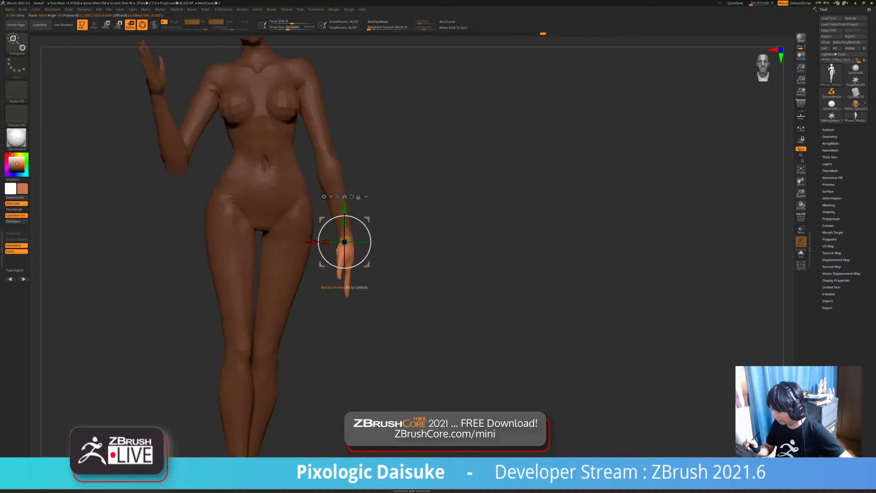
drag(369, 249, 364, 260)
ctrl+right_drag(402, 274, 400, 251)
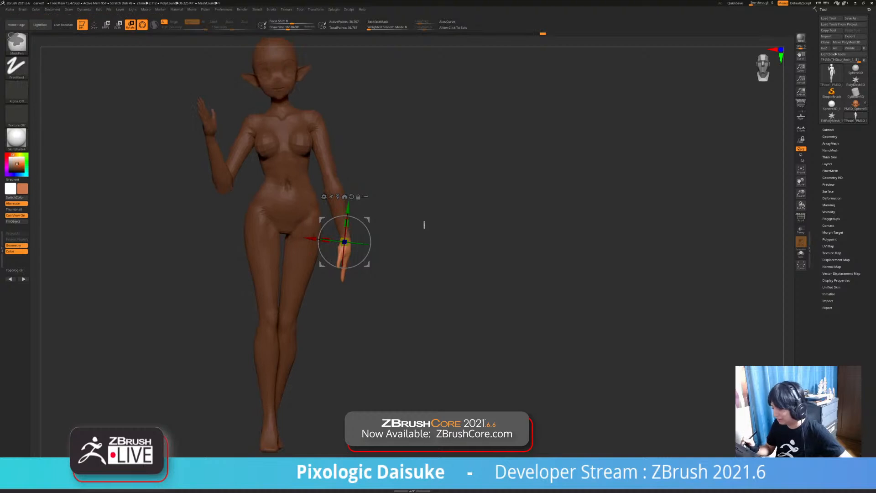
ctrl+drag(401, 256, 413, 270)
- Toggle the wireframe display on and off and examine the torso and overall pose from the front
alt+drag(407, 256, 394, 283)
key(q)
mouse_move(278, 206)
ctrl+right_down()
mouse_move(273, 228)
mouse_move(292, 214)
mouse_move(365, 224)
mouse_move(365, 196)
mouse_move(294, 260)
ctrl+right_up()
click(801, 218)
click(800, 219)
click(801, 218)
click(801, 219)
right_drag(278, 219, 304, 261)
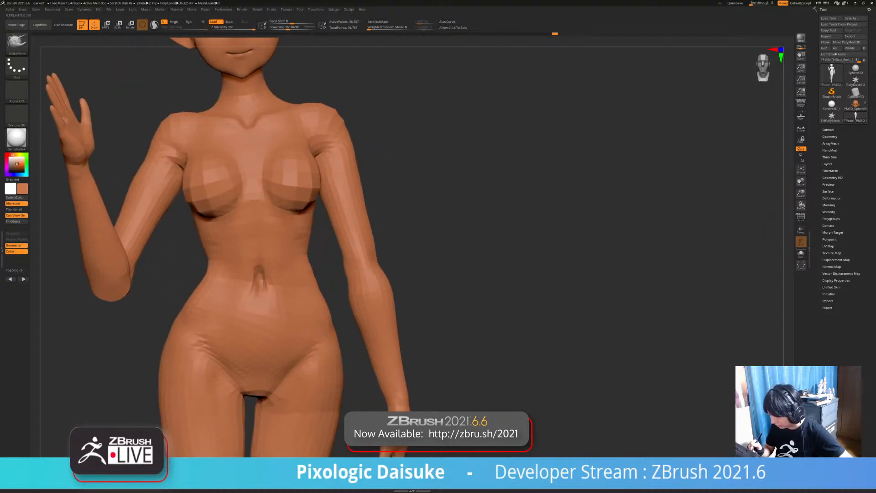
ctrl+right_drag(352, 219, 352, 180)
alt+right_drag(446, 277, 575, 216)
mouse_move(356, 262)
right_down()
mouse_move(511, 266)
mouse_move(483, 246)
right_up()
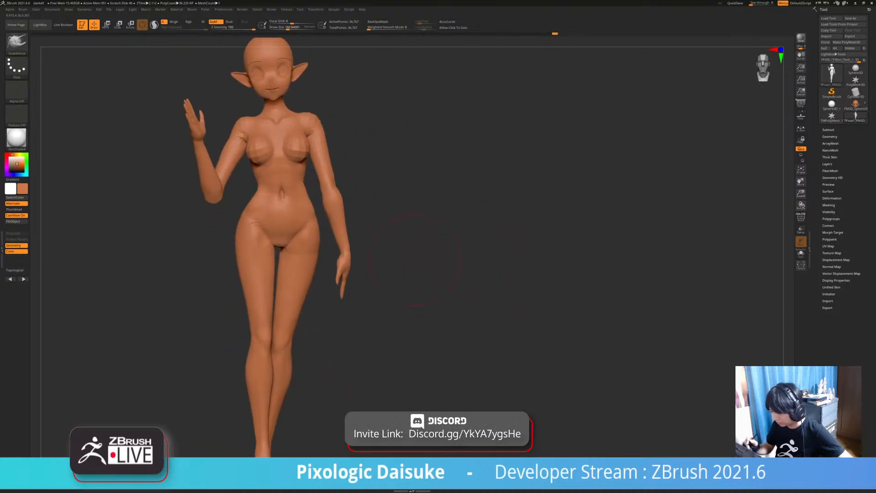
- Isolate the lowered arm with a mask at the shoulder, adjust its rotation from the side and soften the mask edge
click(106, 26)
alt+right_drag(402, 251, 392, 290)
ctrl+drag(300, 132, 274, 134)
right_drag(366, 191, 284, 193)
drag(305, 157, 305, 158)
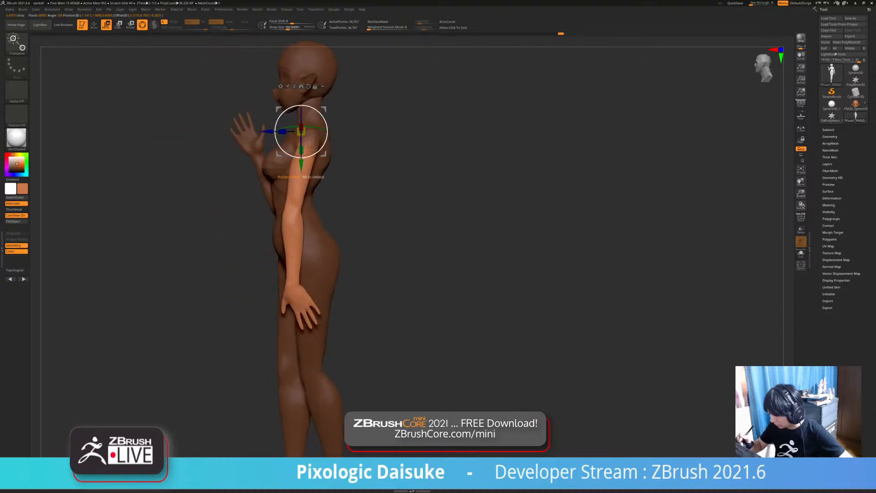
ctrl+click(347, 135)
ctrl+right_drag(336, 93, 315, 123)
ctrl+click(388, 137)
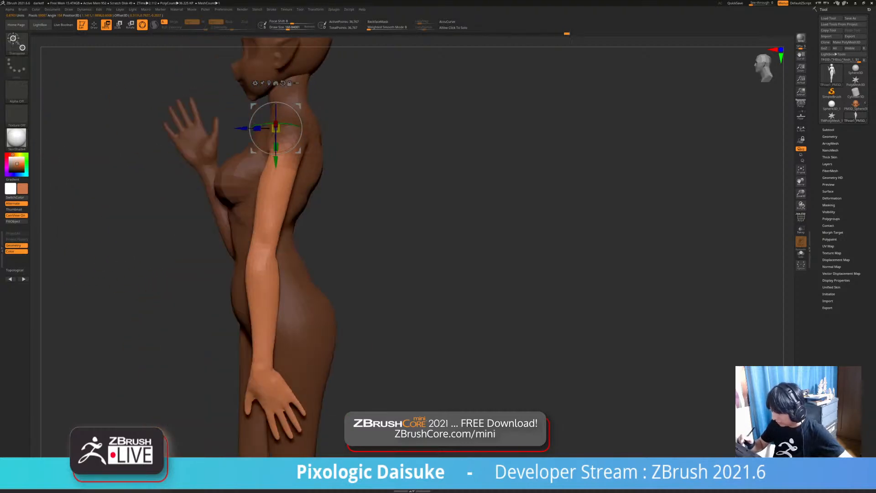
- Reposition the gizmo on the shoulder, rotate the lowered arm forward and in against the body, and clear the mask
alt+drag(299, 106, 311, 122)
alt+click(296, 99)
drag(312, 156, 273, 168)
right_drag(310, 189, 381, 171)
drag(298, 151, 314, 221)
drag(286, 170, 289, 171)
right_drag(356, 189, 286, 189)
drag(290, 170, 290, 170)
right_drag(290, 170, 361, 170)
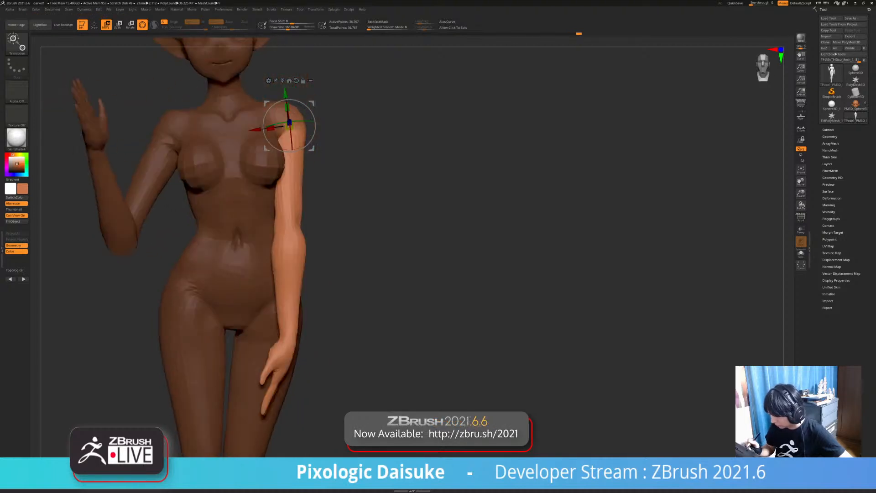
ctrl+drag(356, 189, 379, 212)
- Try isolating the lowered forearm with a mask at the elbow, then bending and twisting it
ctrl+right_drag(356, 214, 286, 209)
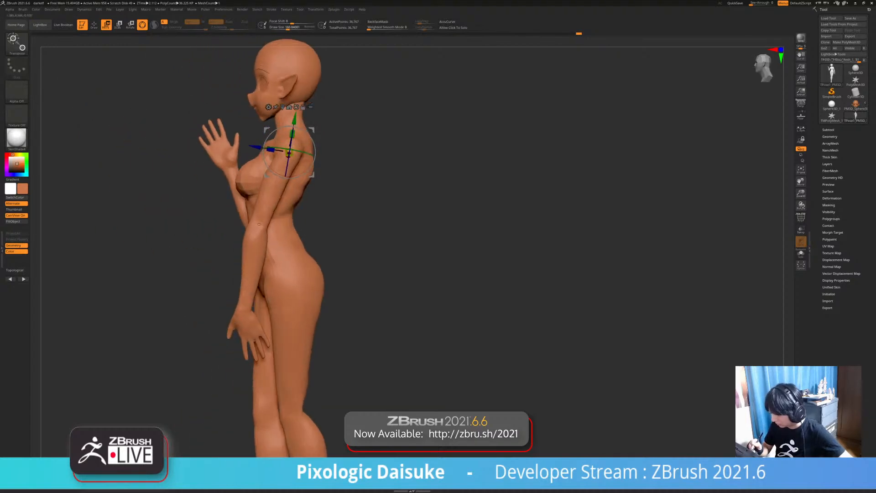
ctrl+drag(261, 221, 259, 227)
drag(267, 262, 258, 264)
right_drag(258, 264, 328, 264)
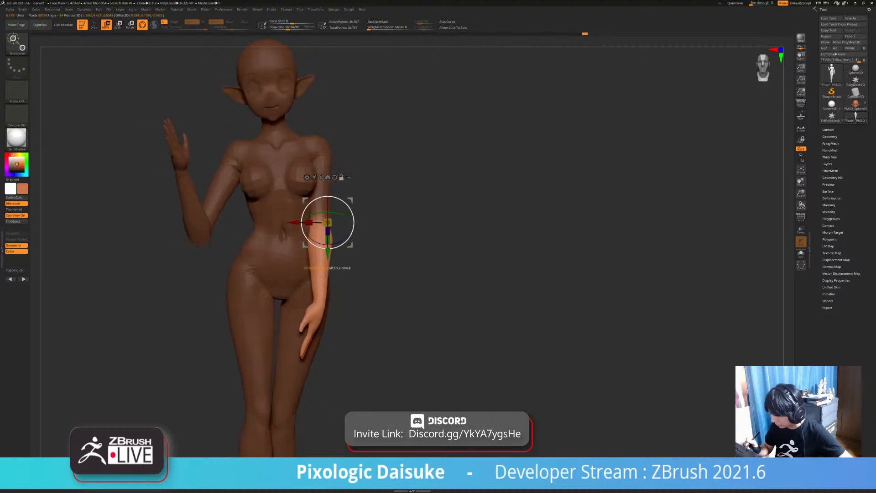
alt+right_drag(343, 217, 339, 199)
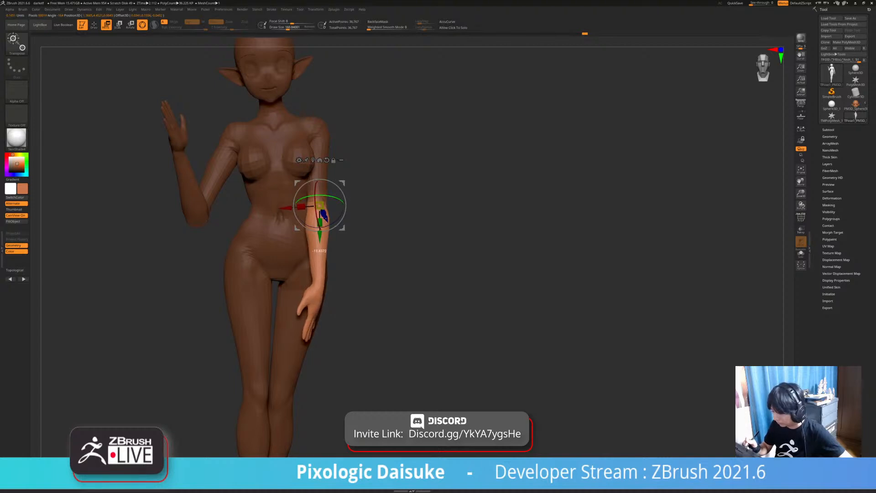
right_drag(326, 195, 269, 198)
drag(296, 201, 295, 207)
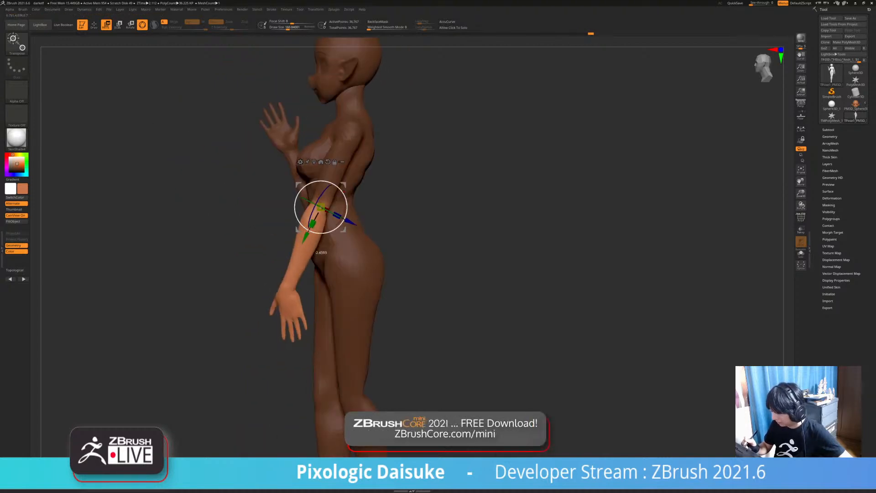
- Try fine-tuning the lowered forearm's rotation from the front view and clear the mask
right_drag(267, 244, 329, 274)
drag(347, 192, 352, 193)
ctrl+right_drag(351, 247, 315, 217)
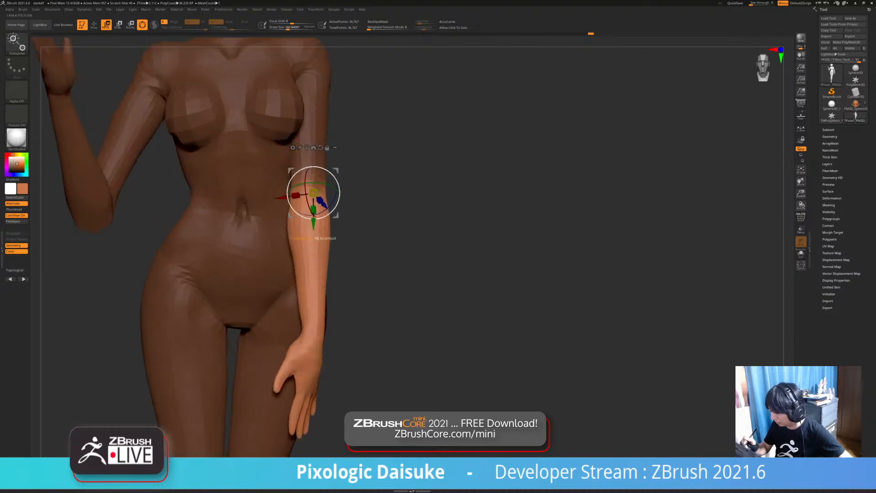
drag(315, 219, 312, 219)
key(ctrl+z)
ctrl+right_drag(315, 219, 265, 206)
right_drag(310, 239, 317, 238)
ctrl+drag(411, 246, 429, 265)
- Try masking for the lowered forearm again, then undo the forearm edits made since the shoulder adjustment
mouse_move(347, 237)
right_down()
mouse_move(365, 219)
mouse_move(334, 206)
mouse_move(334, 185)
right_up()
mouse_move(334, 184)
right_down()
mouse_move(378, 184)
mouse_move(358, 185)
mouse_move(408, 165)
right_up()
alt+right_drag(365, 183, 317, 267)
ctrl+drag(318, 267, 315, 252)
mouse_move(316, 252)
right_down()
mouse_move(255, 253)
mouse_move(310, 256)
mouse_move(265, 255)
mouse_move(263, 228)
right_up()
ctrl+drag(416, 279, 429, 295)
right_drag(416, 283, 492, 300)
ctrl+drag(285, 303, 296, 185)
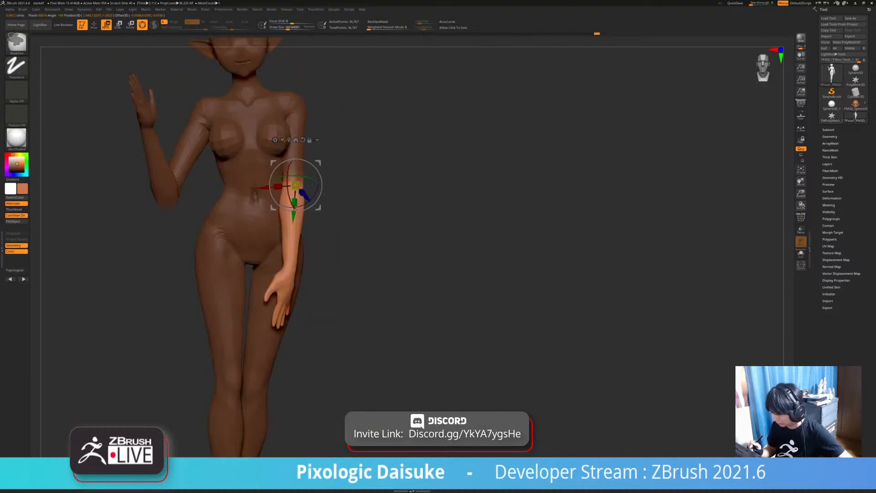
key(ctrl+z)
key(ctrl+z)
key(ctrl+z)
key(ctrl+z)
- Isolate the raised forearm with a mask at the elbow, place the gizmo on the elbow and rotate the forearm
alt+right_drag(179, 152, 388, 214)
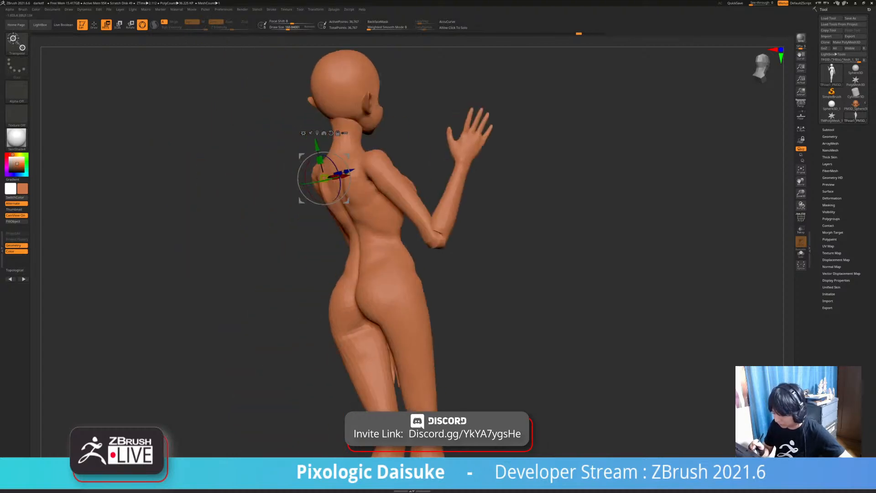
mouse_move(434, 238)
ctrl+mouse_down()
mouse_move(444, 235)
mouse_move(437, 223)
mouse_move(449, 232)
ctrl+mouse_up()
alt+right_drag(450, 232, 263, 265)
alt+drag(388, 248, 393, 249)
right_drag(394, 249, 347, 260)
alt+right_drag(347, 261, 315, 267)
drag(307, 279, 281, 291)
right_drag(281, 291, 246, 293)
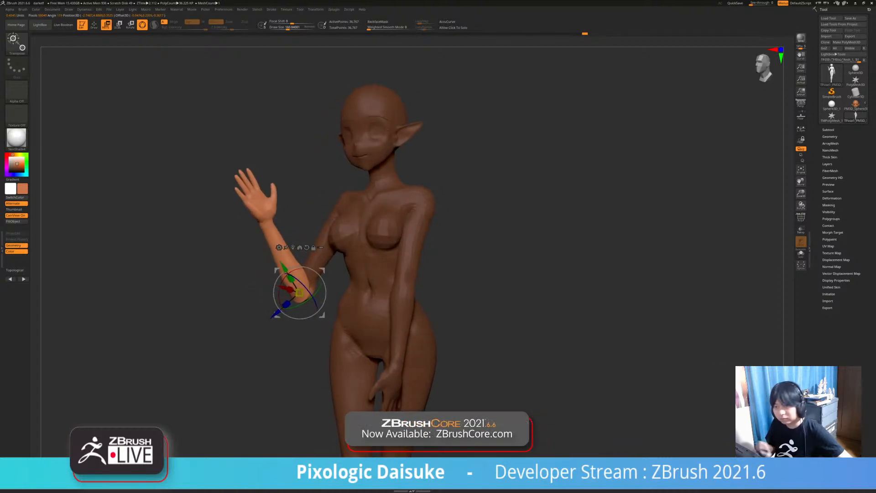
- Swing the raised forearm down at the elbow so the arm extends downward with an open palm
right_drag(260, 336, 326, 336)
drag(300, 287, 295, 346)
right_drag(393, 256, 295, 257)
drag(319, 258, 313, 252)
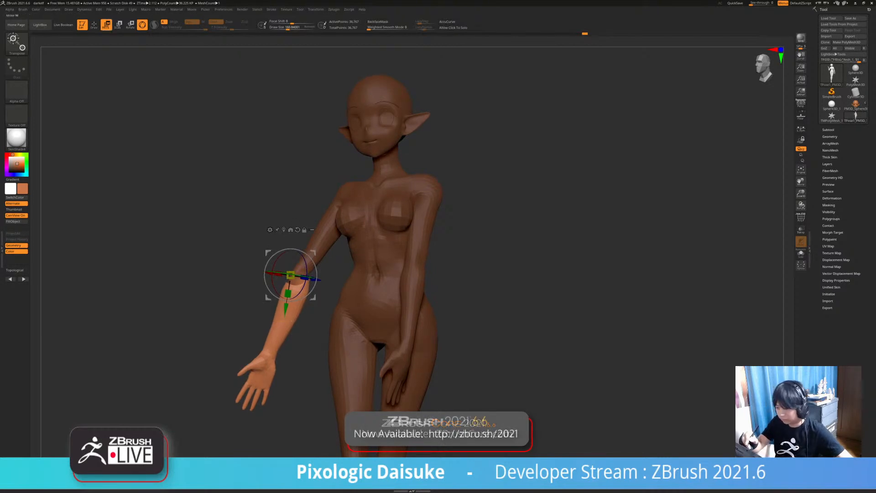
- Refine the extended forearm's bend and twist at the elbow from the side and front views
key(q)
mouse_move(280, 317)
right_down()
mouse_move(434, 228)
mouse_move(279, 151)
right_up()
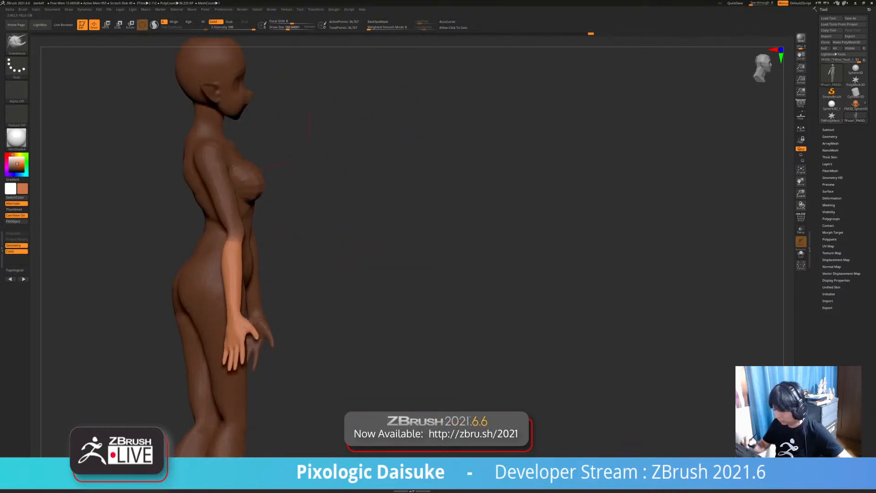
key(r)
drag(246, 250, 256, 238)
key(ctrl+z)
right_drag(254, 256, 224, 250)
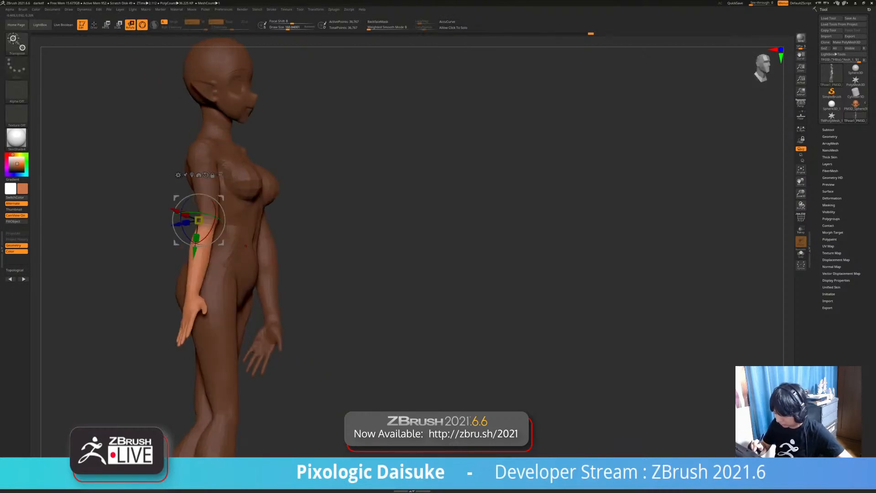
drag(218, 236, 224, 229)
right_drag(228, 246, 183, 250)
drag(208, 238, 212, 234)
right_drag(201, 255, 229, 252)
drag(237, 244, 235, 247)
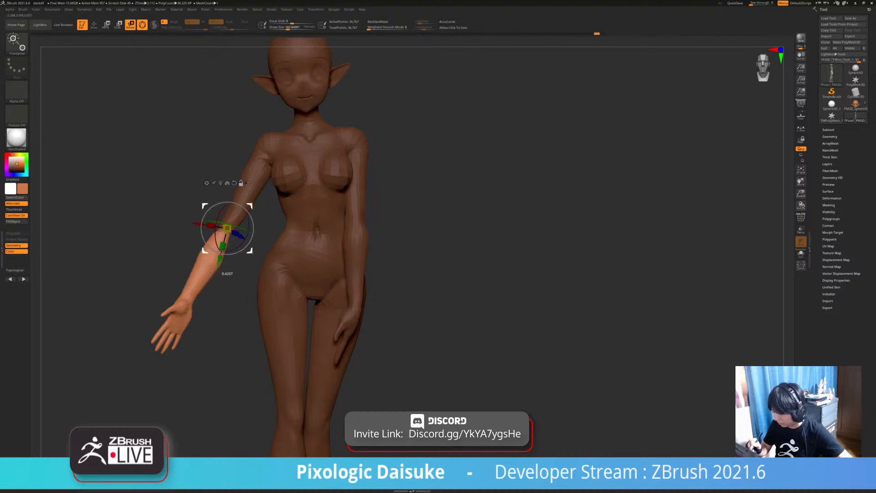
drag(236, 252, 250, 269)
- Isolate the whole extended arm with a mask at the shoulder and rotate it at the shoulder joint
right_drag(250, 262, 251, 280)
ctrl+drag(262, 161, 256, 172)
ctrl+right_drag(256, 172, 255, 155)
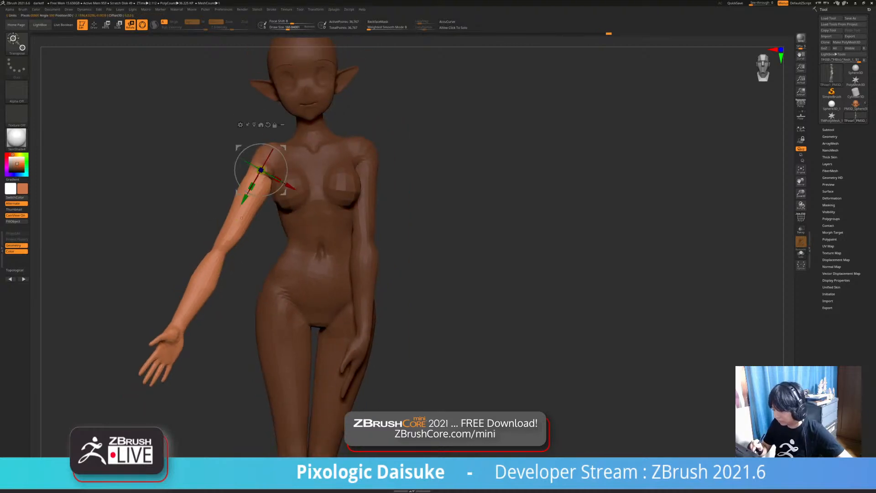
drag(280, 151, 284, 158)
key(ctrl+z)
ctrl+right_drag(282, 135, 282, 152)
drag(284, 144, 289, 152)
- Raise the extended arm outward to the side at the shoulder and clear the mask
ctrl+right_drag(292, 146, 388, 132)
mouse_move(329, 187)
right_down()
mouse_move(393, 187)
mouse_move(328, 188)
right_up()
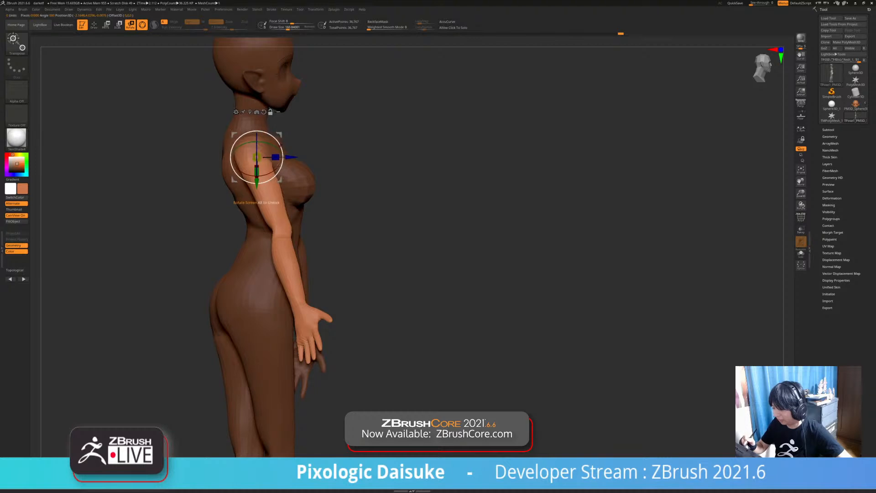
ctrl+right_drag(328, 187, 329, 169)
right_drag(329, 169, 260, 190)
drag(238, 176, 235, 171)
ctrl+right_drag(235, 187, 234, 169)
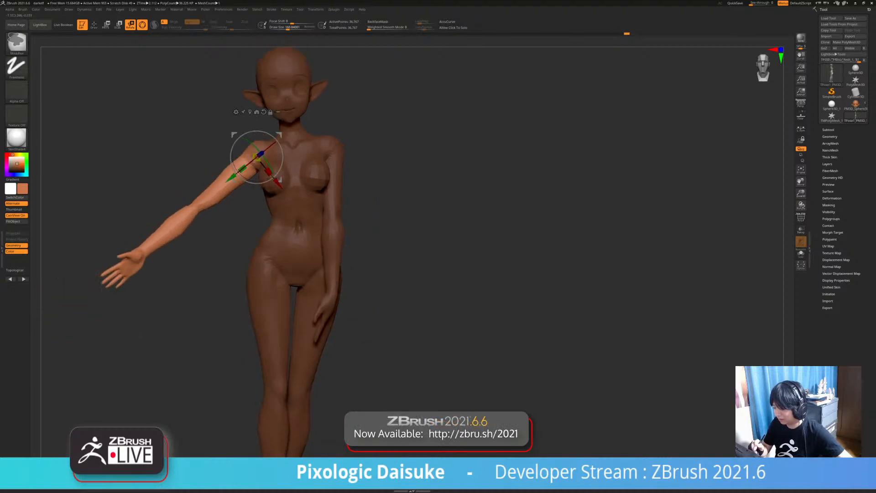
ctrl+drag(200, 160, 212, 171)
- Isolate the lowered arm with a mask at the shoulder and align the gizmo upright on the joint
right_drag(238, 182, 192, 203)
right_drag(192, 203, 240, 199)
alt+right_drag(240, 199, 351, 168)
ctrl+drag(370, 157, 370, 180)
right_drag(365, 181, 396, 180)
alt+drag(392, 180, 375, 189)
shift+right_drag(341, 210, 292, 215)
ctrl+right_drag(345, 260, 343, 298)
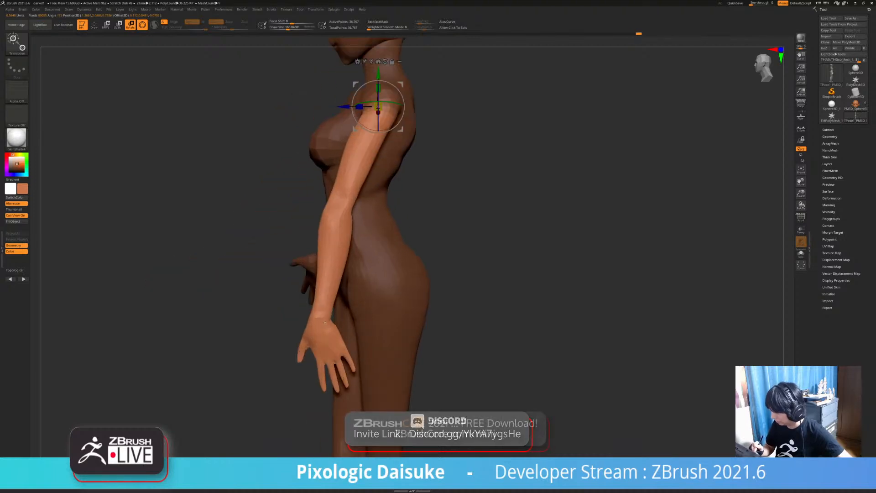
- Rotate the lowered arm at the shoulder to hang slightly away from the body and clear the mask
drag(374, 133, 383, 132)
mouse_move(384, 182)
shift+right_down()
mouse_move(433, 184)
mouse_move(392, 182)
shift+right_up()
drag(365, 132, 365, 132)
ctrl+right_drag(411, 183, 386, 192)
ctrl+drag(411, 192, 429, 210)
mouse_move(411, 210)
ctrl+right_down()
mouse_move(411, 192)
mouse_move(411, 210)
ctrl+right_up()
alt+right_drag(411, 210, 406, 160)
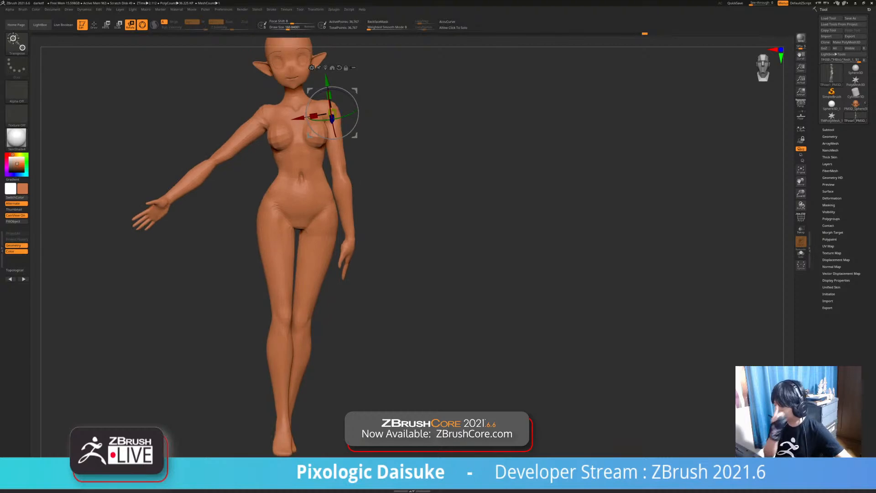
- Isolate the extended arm's forearm with a mask, rotate it slightly at the elbow and clear the mask
alt+right_drag(406, 160, 432, 230)
ctrl+drag(240, 233, 266, 239)
key(ctrl+z)
mouse_move(411, 182)
ctrl+right_down()
mouse_move(410, 205)
mouse_move(425, 222)
ctrl+right_up()
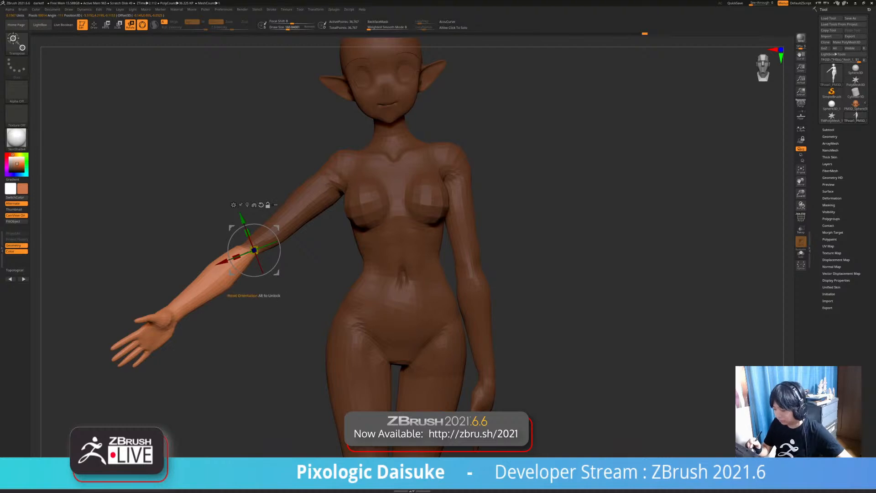
alt+drag(276, 236, 271, 226)
drag(274, 254, 274, 255)
mouse_move(292, 273)
ctrl+right_down()
mouse_move(292, 228)
mouse_move(276, 212)
mouse_move(277, 256)
mouse_move(277, 228)
ctrl+right_up()
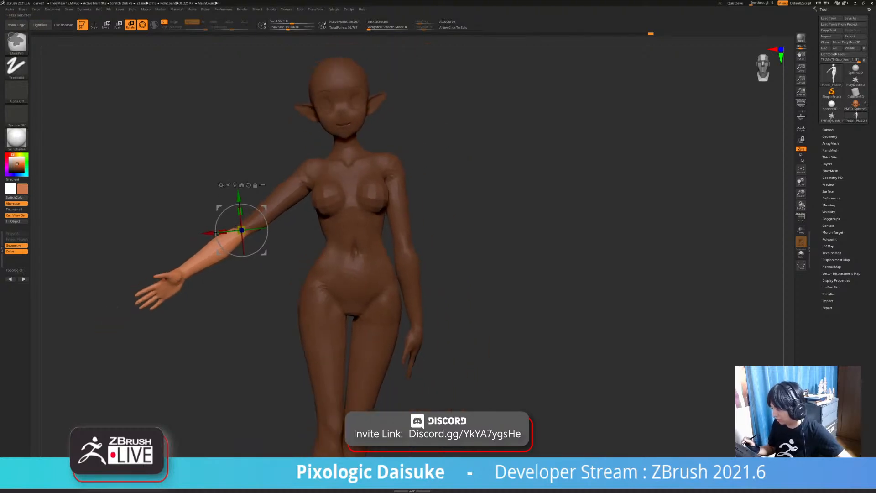
ctrl+drag(274, 292, 292, 311)
- Isolate the upper body with a topological mask at the waist
alt+right_drag(292, 292, 261, 253)
right_drag(261, 253, 529, 237)
ctrl+right_drag(529, 237, 607, 205)
right_drag(570, 260, 515, 252)
mouse_move(515, 252)
right_down()
mouse_move(579, 252)
mouse_move(511, 252)
mouse_move(513, 306)
mouse_move(616, 307)
right_up()
ctrl+drag(223, 221, 222, 243)
ctrl+right_drag(346, 255, 379, 200)
ctrl+click(347, 212)
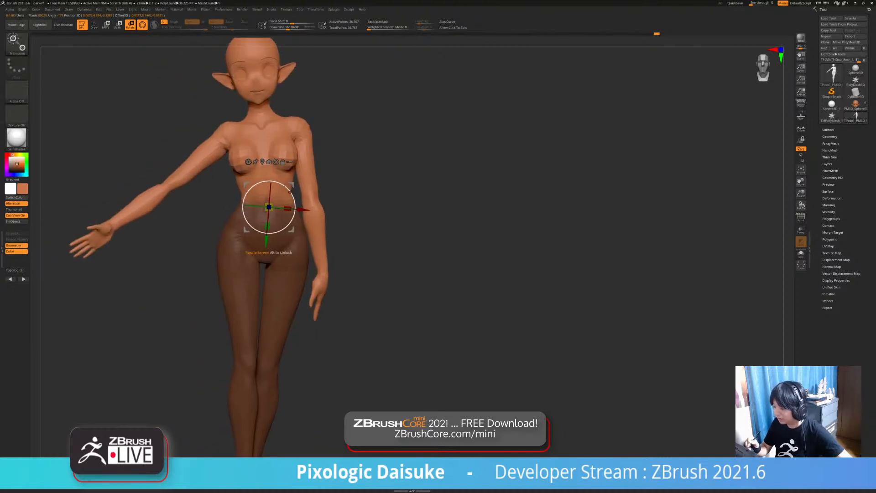
- Refine the upper body's tilt by rotating it slightly at the waist and clear the mask
drag(293, 215, 292, 211)
alt+right_drag(347, 233, 607, 214)
key(ctrl+z)
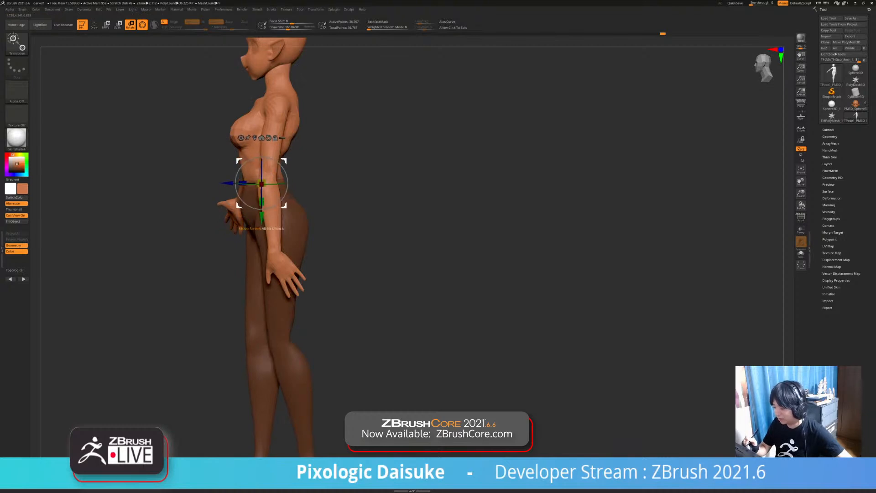
right_drag(242, 178, 311, 178)
drag(286, 172, 286, 168)
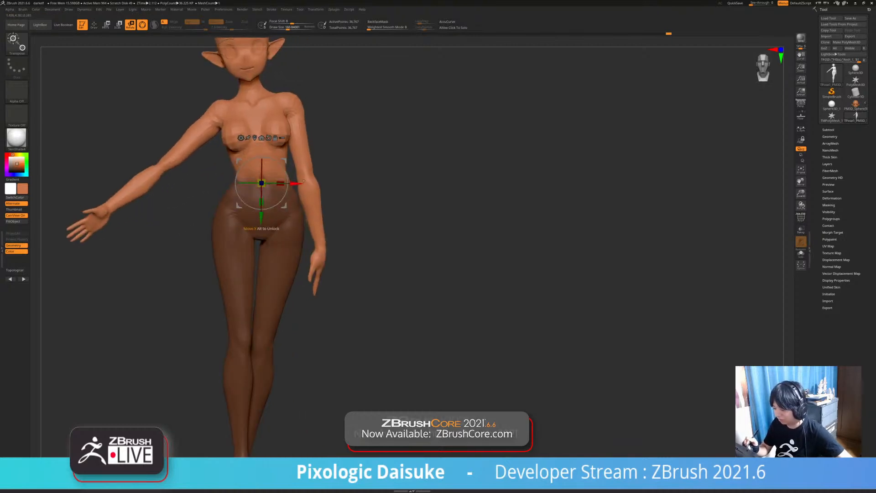
ctrl+right_drag(305, 184, 315, 195)
drag(298, 173, 297, 170)
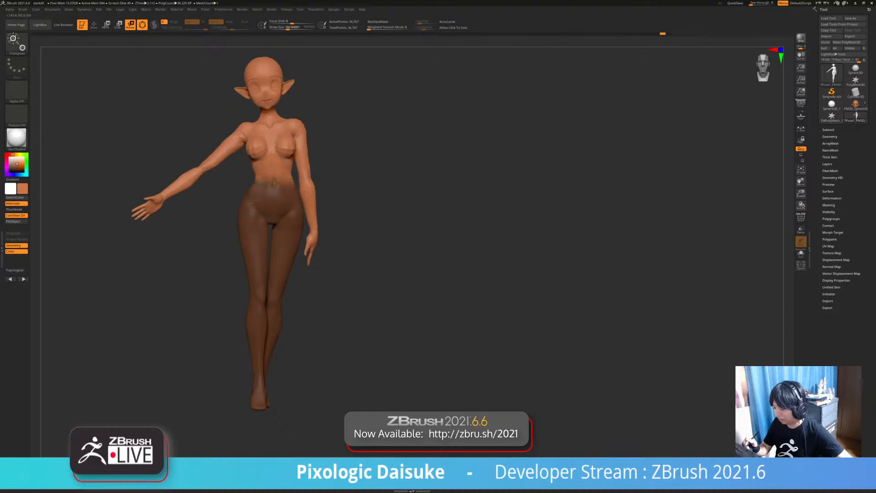
ctrl+right_drag(297, 170, 280, 176)
drag(281, 177, 282, 179)
mouse_move(297, 171)
ctrl+right_down()
mouse_move(329, 178)
mouse_move(290, 179)
ctrl+right_up()
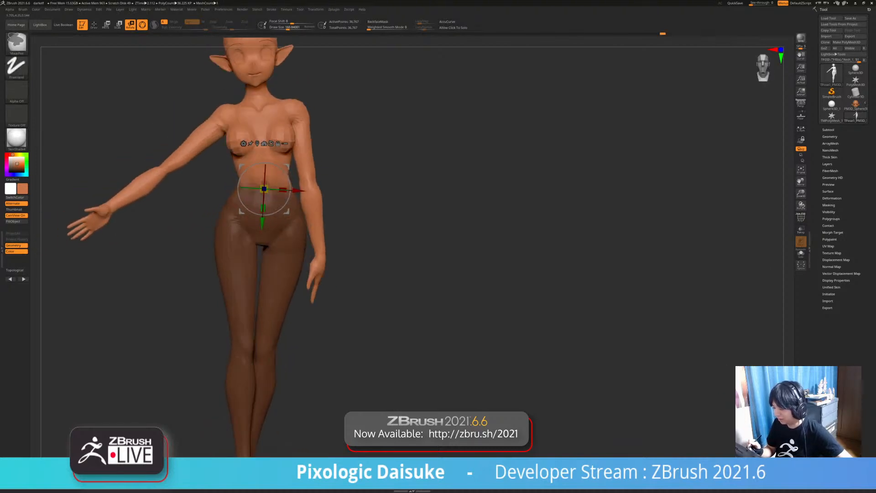
ctrl+drag(351, 192, 365, 205)
right_drag(352, 196, 352, 256)
key(ctrl+shift+z)
- Isolate the head and neck with a mask at the base of the neck
ctrl+click(276, 108)
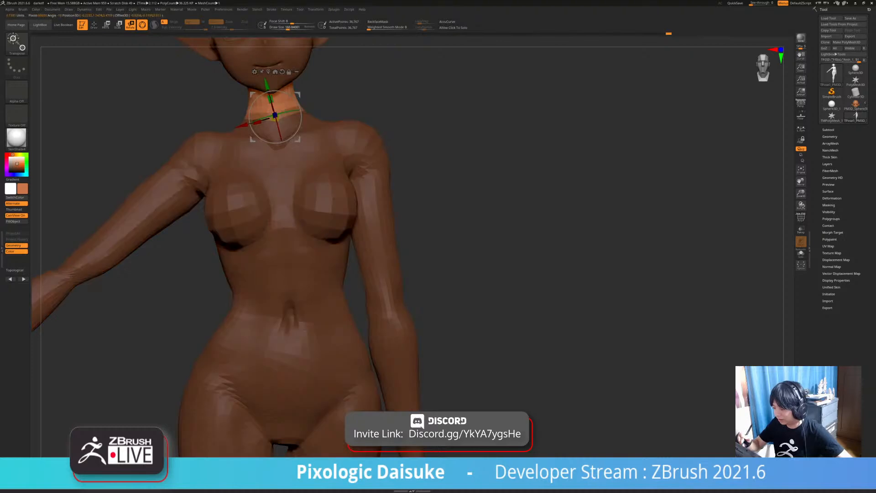
alt+right_drag(356, 137, 367, 247)
mouse_move(182, 85)
ctrl+alt+mouse_down()
mouse_move(343, 149)
mouse_move(365, 219)
ctrl+alt+mouse_up()
- Tilt the head slightly sideways at the base of the neck and clear the mask
drag(313, 229, 313, 224)
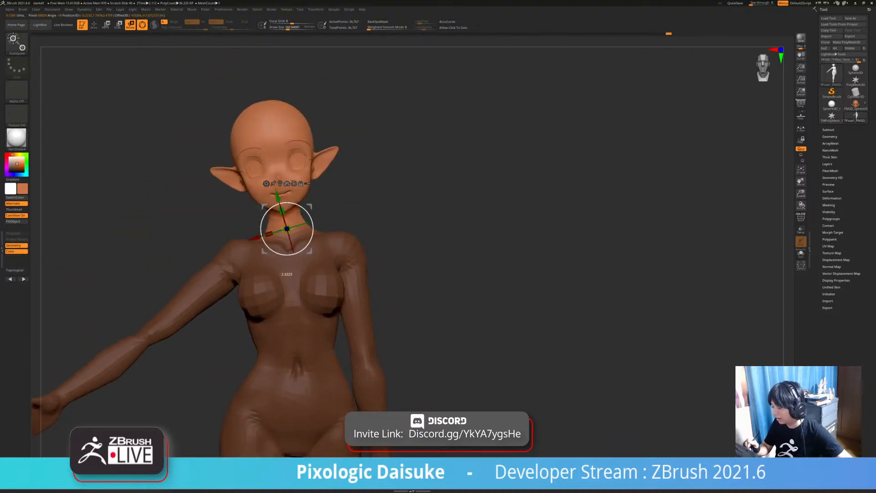
ctrl+right_drag(365, 228, 822, 185)
alt+drag(351, 189, 339, 189)
ctrl+right_drag(321, 233, 321, 261)
right_drag(322, 260, 229, 260)
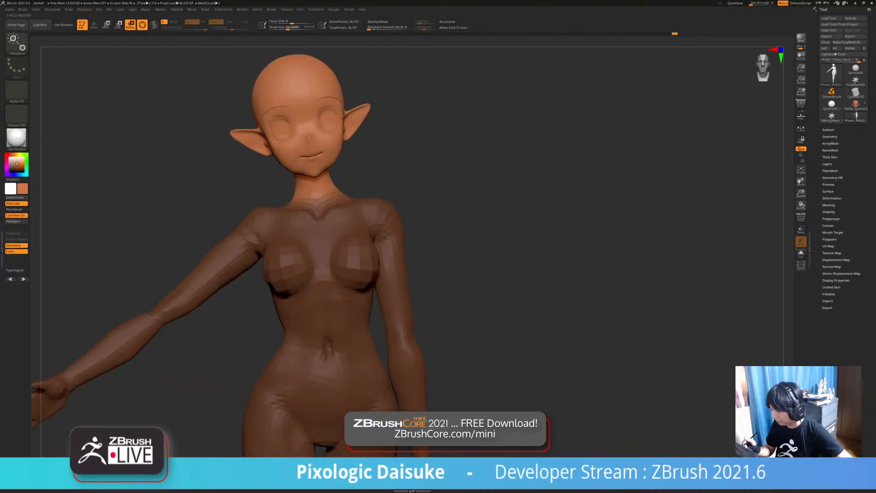
ctrl+right_drag(178, 114, 178, 96)
ctrl+drag(183, 114, 201, 133)
- Return to draw mode and select the Move Topological brush for the face
ctrl+right_drag(254, 109, 253, 156)
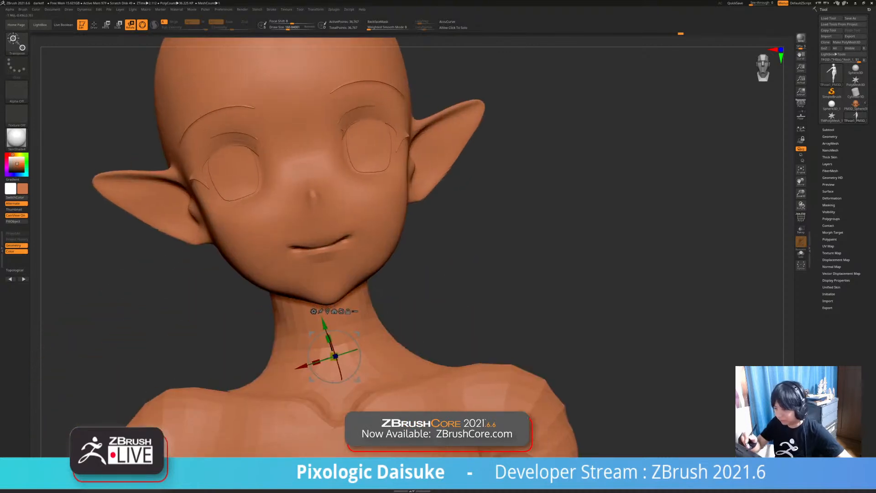
key(q)
click(16, 42)
key(s)
key(h)
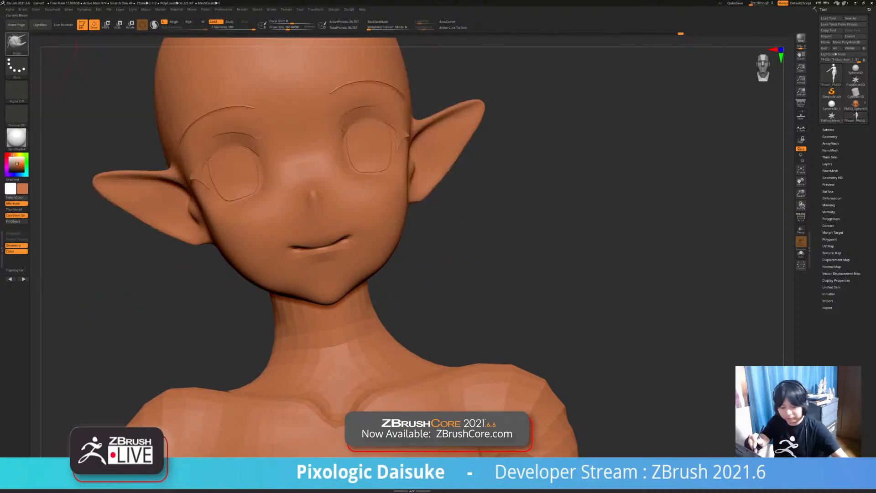
key(F1)
key(t)
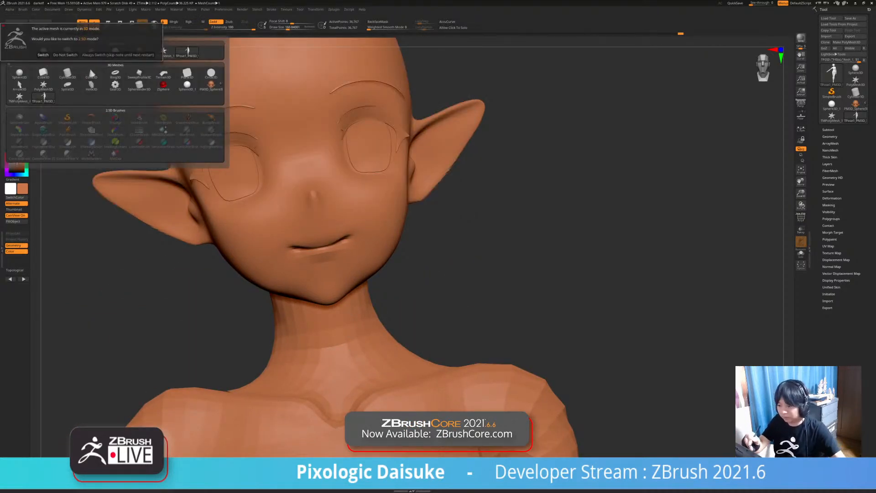
key(Escape)
key(Escape)
key(b)
key(m)
key(t)
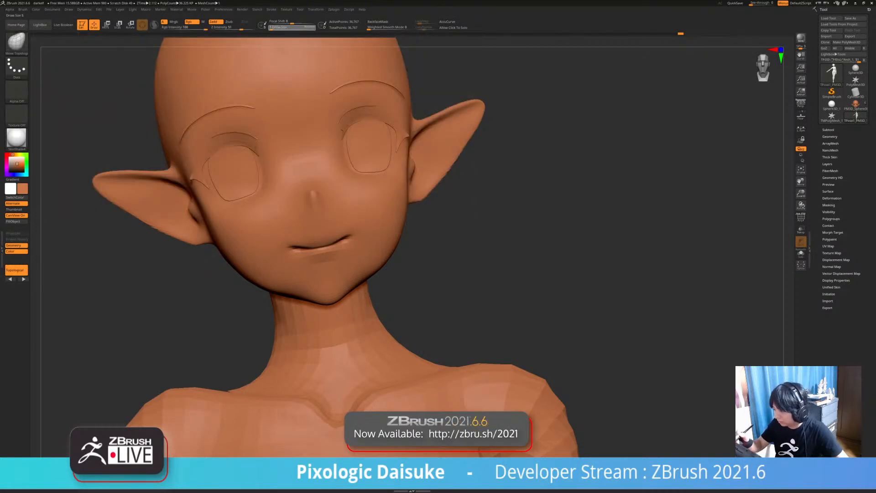
- Activate the transform gizmo and isolate the front leg's lower half with a mask at the knee
right_drag(232, 172, 173, 185)
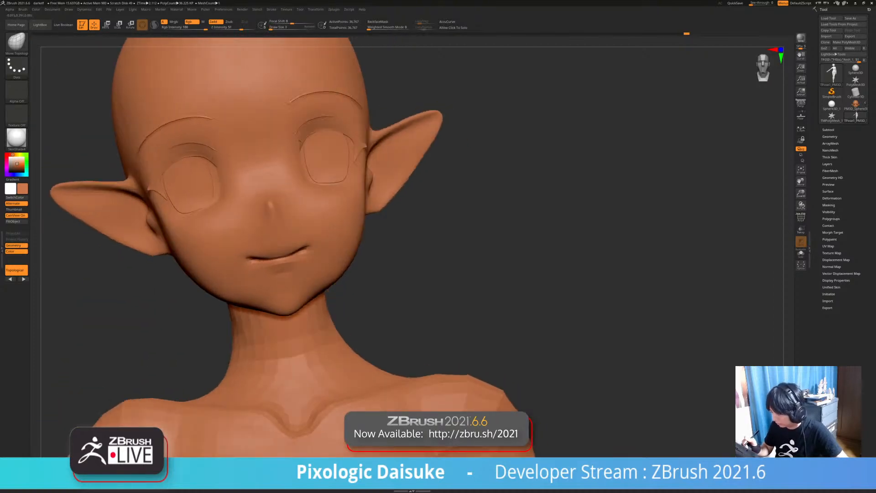
right_drag(292, 192, 401, 181)
right_drag(274, 180, 337, 159)
ctrl+right_drag(337, 256, 331, 151)
ctrl+right_drag(273, 378, 278, 305)
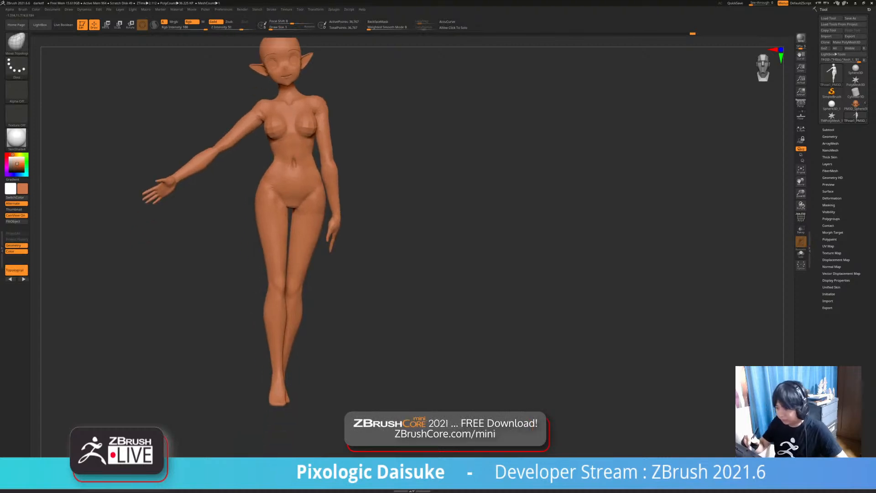
key(w)
ctrl+drag(281, 288, 280, 294)
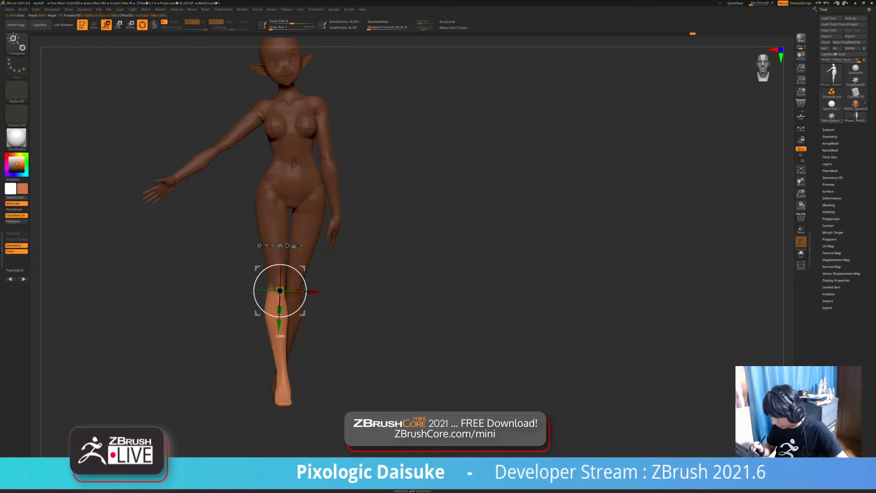
- Rotate the isolated lower leg slightly at the knee and clear the mask
alt+right_drag(292, 314, 293, 318)
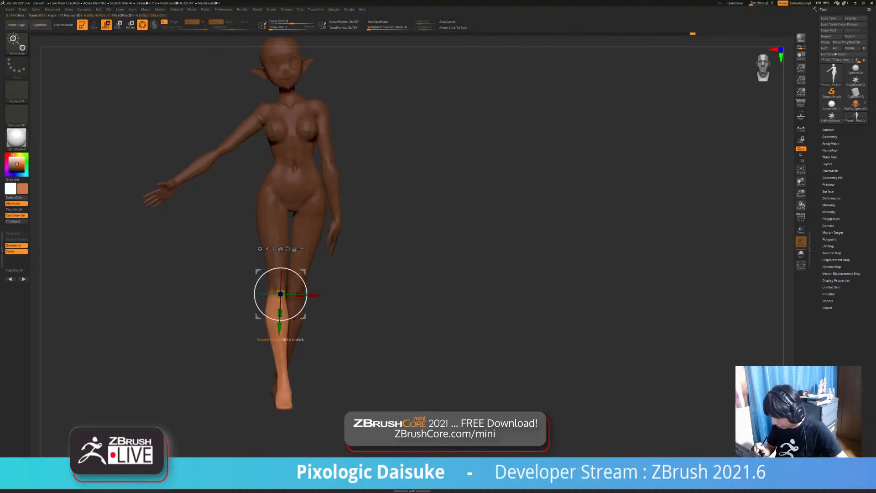
drag(295, 316, 296, 315)
alt+right_drag(340, 327, 333, 309)
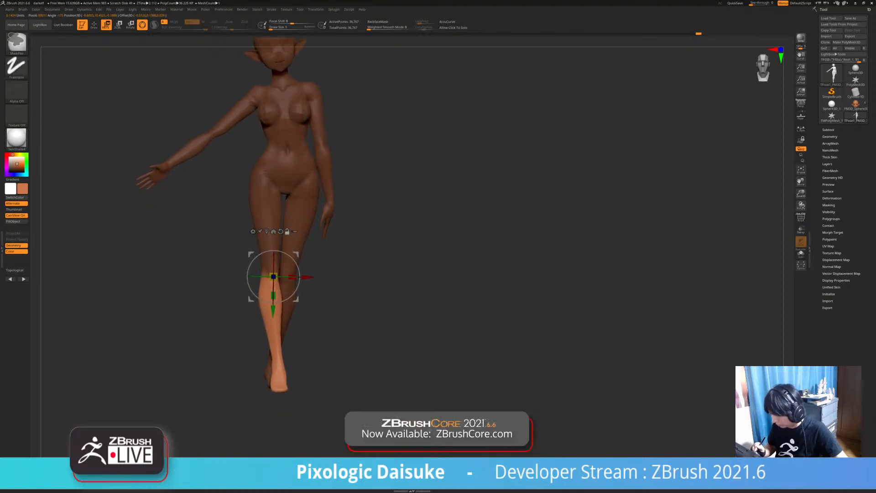
ctrl+drag(342, 310, 354, 321)
- Mask around the front foot at the ankle, adjust the foot's angle from the side and clear the mask
mouse_move(349, 319)
ctrl+right_down()
mouse_move(354, 349)
mouse_move(349, 328)
ctrl+right_up()
ctrl+drag(272, 344, 273, 368)
right_drag(337, 343, 403, 344)
alt+drag(306, 366, 295, 371)
right_drag(352, 349, 356, 368)
ctrl+drag(262, 396, 281, 411)
ctrl+drag(211, 326, 216, 342)
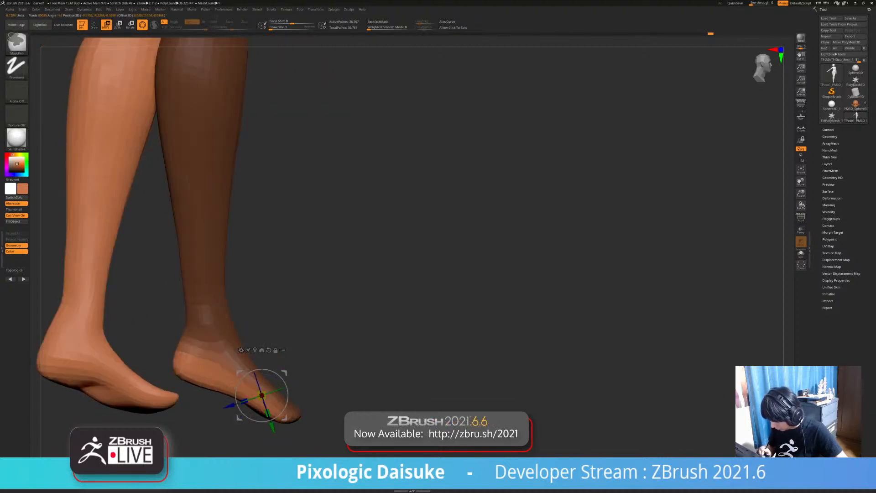
ctrl+right_drag(319, 351, 319, 324)
ctrl+drag(315, 328, 333, 349)
- Try to isolate the leg on the extended arm's side at the buttock and align the gizmo there
right_drag(347, 329, 288, 303)
right_drag(289, 304, 274, 303)
ctrl+drag(205, 140, 201, 163)
alt+click(224, 158)
drag(366, 228, 461, 229)
alt+drag(260, 140, 241, 139)
alt+drag(365, 228, 315, 221)
shift+right_drag(157, 176, 320, 201)
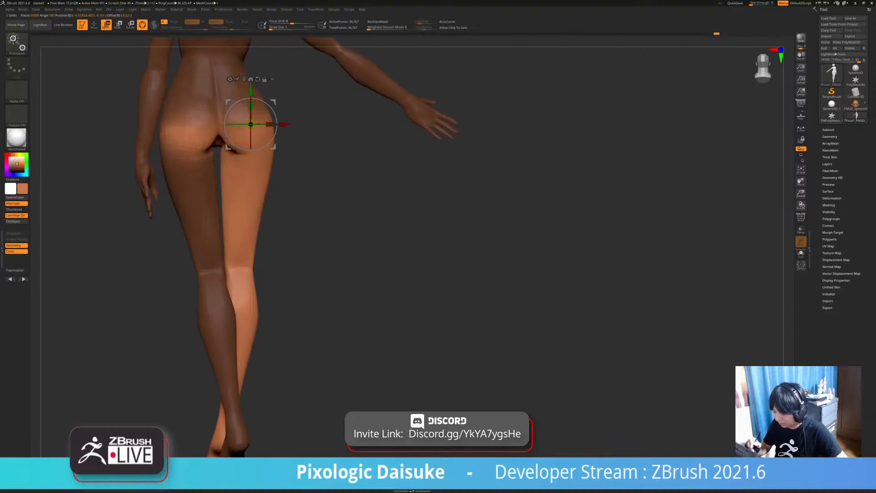
key(ctrl+z)
key(ctrl+z)
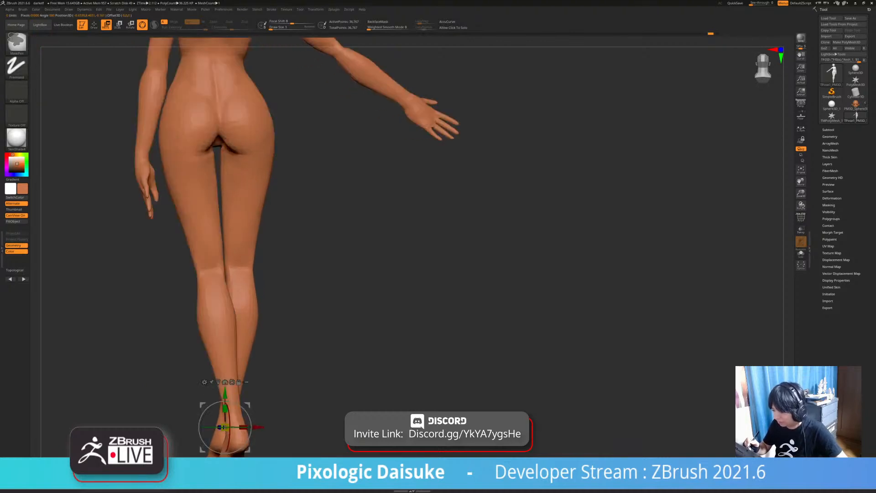
- Isolate the leg on the extended arm's side with a mask at the upper thigh and reposition the gizmo
ctrl+click(244, 154)
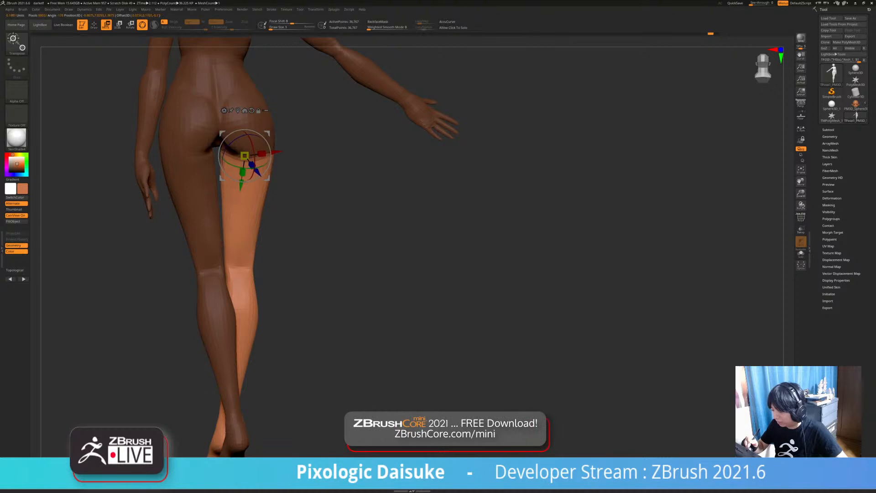
ctrl+click(311, 210)
ctrl+click(310, 210)
ctrl+right_drag(310, 210, 310, 183)
ctrl+click(250, 209)
shift+right_drag(250, 209, 191, 210)
alt+drag(268, 134, 287, 133)
- Check the isolated leg's placement from the front and clear the mask
right_drag(328, 149, 277, 243)
mouse_move(276, 244)
ctrl+right_down()
mouse_move(276, 228)
mouse_move(318, 229)
mouse_move(299, 260)
mouse_move(280, 259)
ctrl+right_up()
mouse_move(279, 259)
ctrl+right_down()
mouse_move(276, 245)
mouse_move(235, 247)
ctrl+right_up()
alt+right_drag(235, 246, 226, 221)
ctrl+drag(219, 219, 208, 233)
right_drag(207, 233, 234, 221)
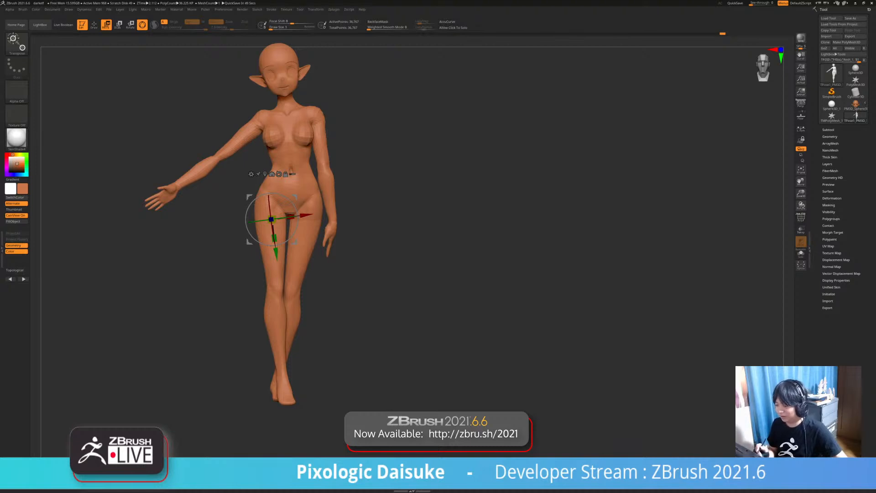
- Return to draw mode and select the SnakeHook brush for reshaping the body
key(q)
mouse_move(429, 183)
ctrl+right_down()
mouse_move(429, 256)
mouse_move(409, 311)
ctrl+right_up()
right_drag(218, 256, 215, 209)
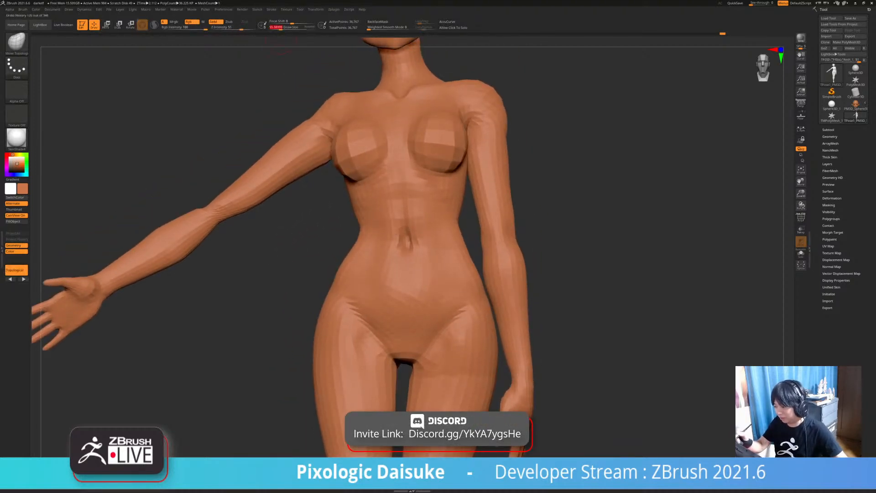
key(b)
key(s)
key(h)
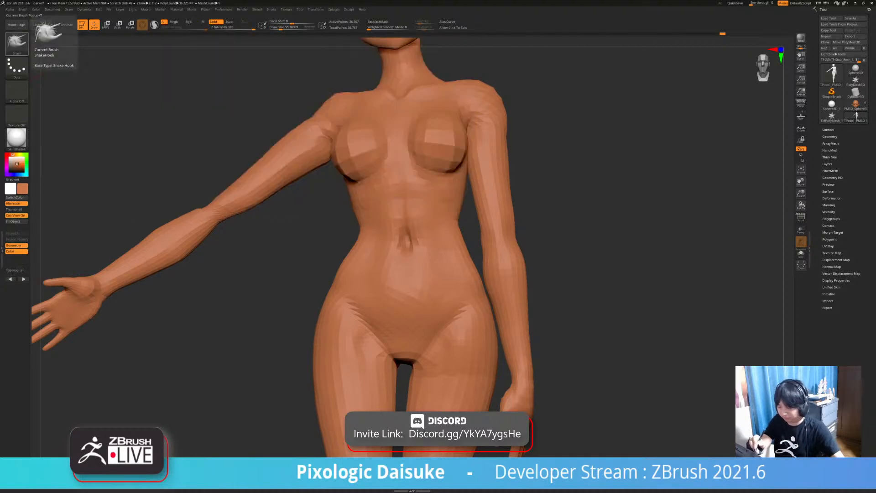
- Adjust the body's silhouette with SnakeHook strokes, including the lowered forearm, and smooth the extended arm's elbow
mouse_move(259, 110)
right_down()
mouse_move(246, 122)
mouse_move(225, 235)
mouse_move(199, 252)
mouse_move(231, 222)
right_up()
right_drag(593, 274, 607, 260)
drag(589, 320, 577, 321)
mouse_move(616, 292)
right_down()
mouse_move(593, 288)
mouse_move(618, 304)
right_up()
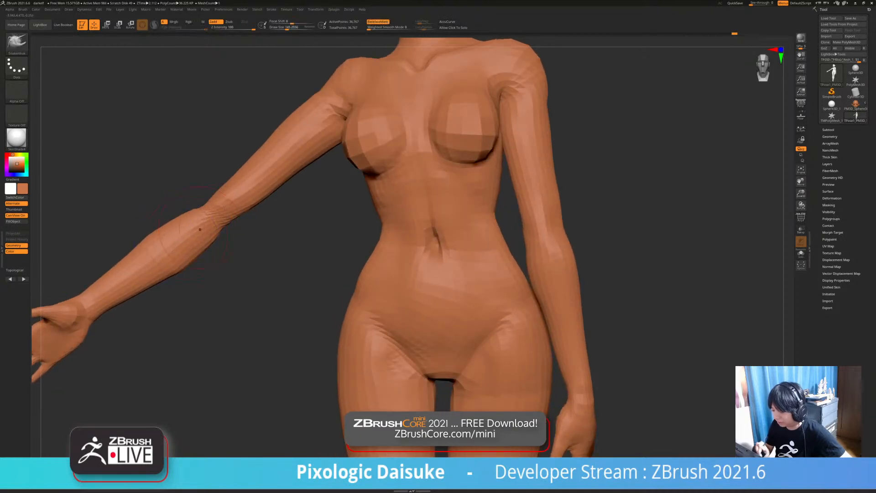
right_drag(188, 238, 219, 207)
shift+drag(223, 205, 207, 217)
mouse_move(470, 224)
right_down()
mouse_move(522, 225)
mouse_move(539, 292)
mouse_move(480, 262)
mouse_move(465, 242)
right_up()
drag(322, 258, 327, 259)
mouse_move(388, 261)
right_down()
mouse_move(402, 249)
mouse_move(390, 253)
right_up()
drag(298, 255, 293, 255)
- Activate the transform gizmo and isolate the hips and legs with a mask at the waist
mouse_move(299, 245)
ctrl+right_down()
mouse_move(301, 177)
mouse_move(324, 188)
mouse_move(327, 228)
mouse_move(330, 159)
ctrl+right_up()
mouse_move(301, 206)
right_down()
mouse_move(379, 215)
mouse_move(406, 228)
right_up()
ctrl+right_drag(365, 269, 360, 248)
mouse_move(360, 248)
shift+right_down()
mouse_move(340, 227)
mouse_move(349, 227)
mouse_move(351, 246)
mouse_move(312, 201)
mouse_move(360, 229)
mouse_move(351, 285)
mouse_move(330, 265)
mouse_move(325, 300)
mouse_move(387, 285)
mouse_move(394, 271)
mouse_move(346, 262)
mouse_move(331, 271)
mouse_move(438, 271)
shift+right_up()
key(w)
ctrl+right_drag(309, 300, 313, 315)
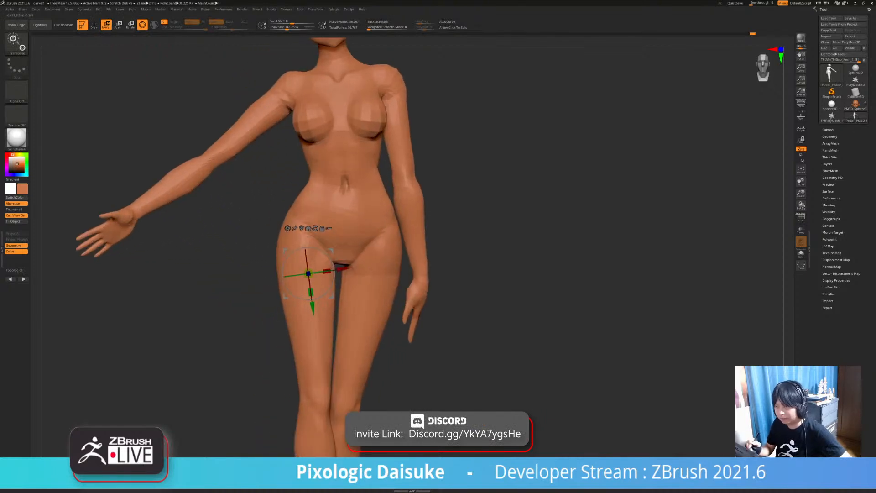
alt+right_drag(353, 183, 323, 193)
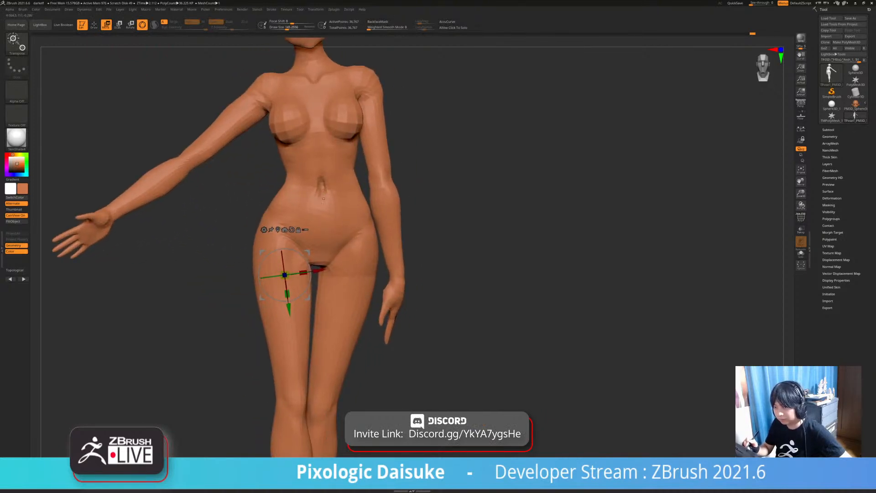
ctrl+drag(328, 199, 321, 187)
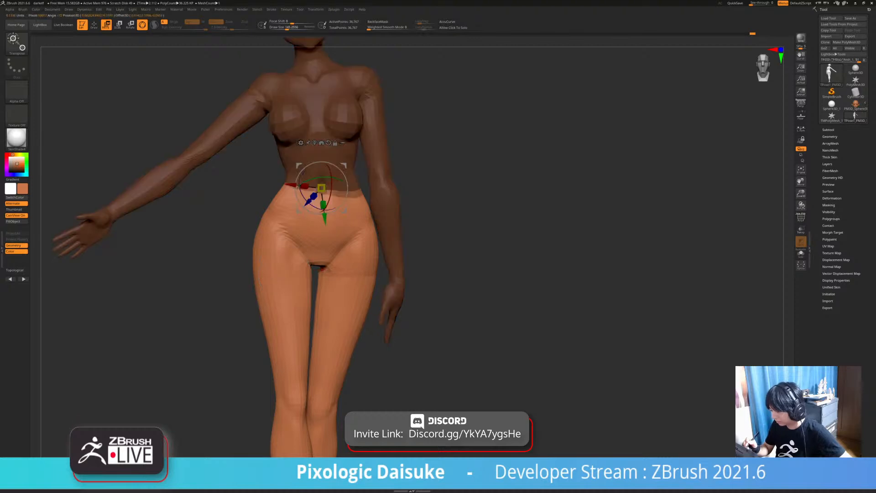
- Align the gizmo upright at the waist and adjust the angle of the hips and legs
ctrl+right_drag(323, 269, 315, 242)
right_drag(214, 255, 281, 262)
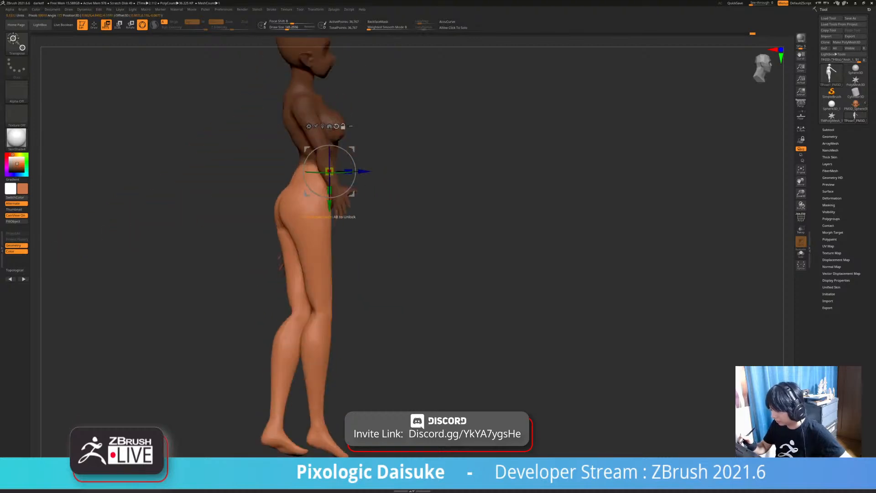
alt+drag(343, 164, 325, 172)
drag(312, 225, 312, 224)
right_drag(475, 215, 406, 224)
drag(424, 182, 418, 182)
alt+right_drag(407, 228, 350, 234)
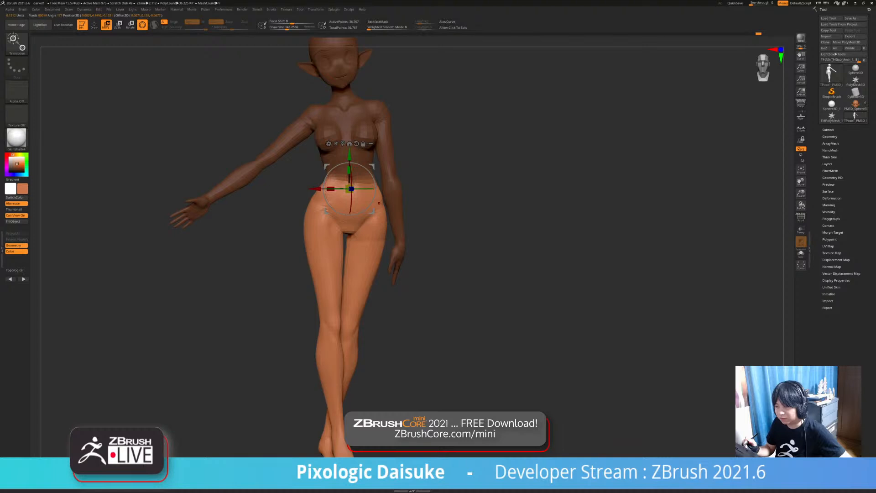
alt+right_drag(379, 203, 324, 176)
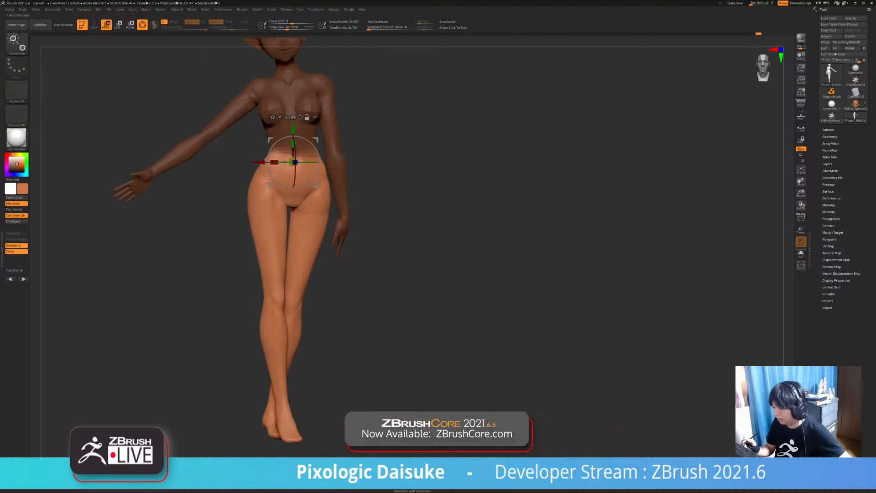
alt+right_drag(325, 175, 319, 212)
- Try further adjustments to the hips and legs at the waist and undo them
mouse_move(305, 152)
mouse_down()
mouse_move(311, 161)
mouse_move(314, 148)
mouse_up()
key(ctrl+z)
key(ctrl+z)
alt+right_drag(261, 189, 250, 167)
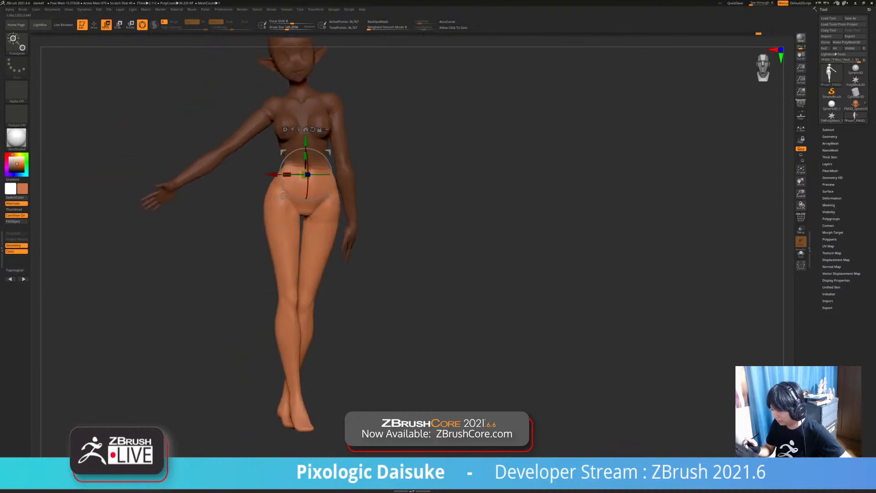
drag(307, 220, 313, 219)
key(ctrl+z)
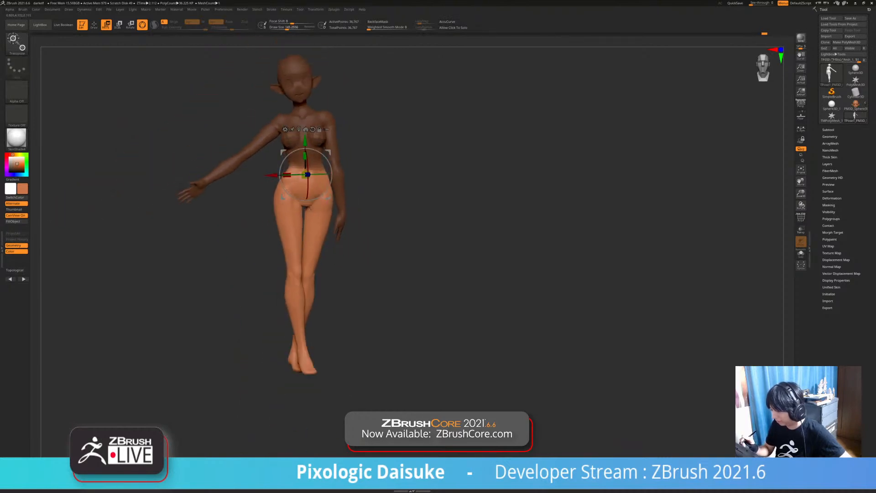
- Undo the last hip change, readjust the hips and legs at the waist with the gizmo, and clear the mask
key(ctrl+z)
drag(318, 175, 328, 175)
alt+right_drag(325, 176, 308, 202)
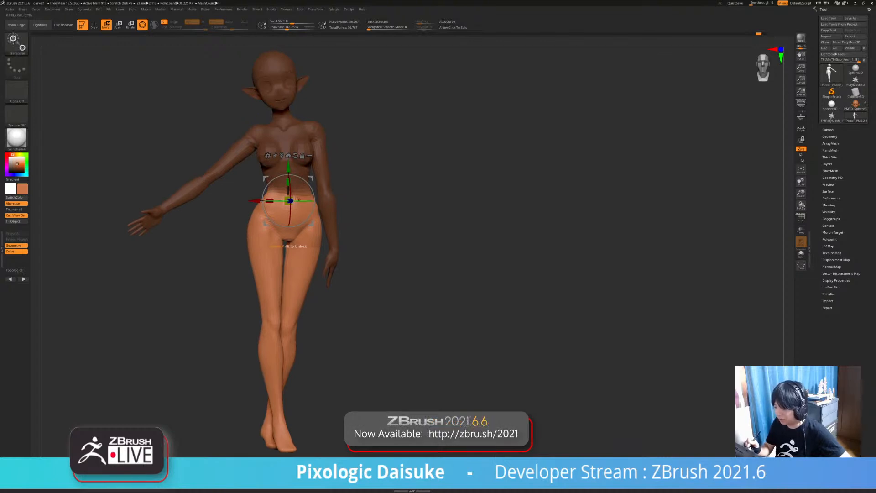
mouse_move(410, 274)
mouse_down()
mouse_move(538, 274)
mouse_move(420, 274)
mouse_up()
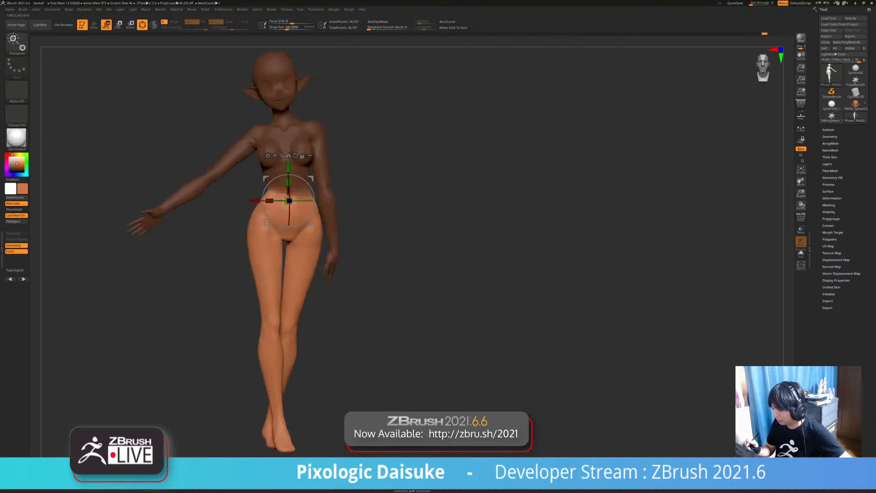
ctrl+drag(410, 237, 447, 274)
- Select the Move Topological brush and refine the shape of the head and upper body from the front
alt+drag(411, 206, 438, 319)
alt+drag(570, 183, 544, 339)
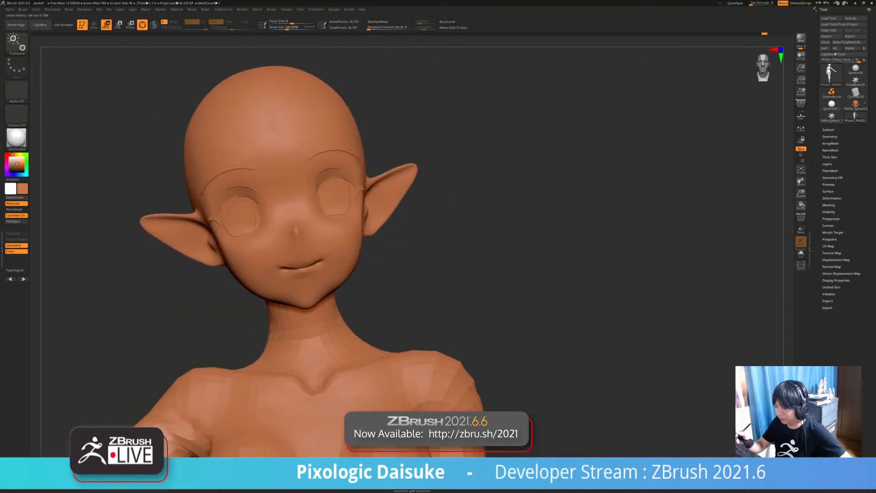
drag(525, 228, 593, 219)
alt+drag(548, 274, 548, 228)
drag(571, 228, 502, 242)
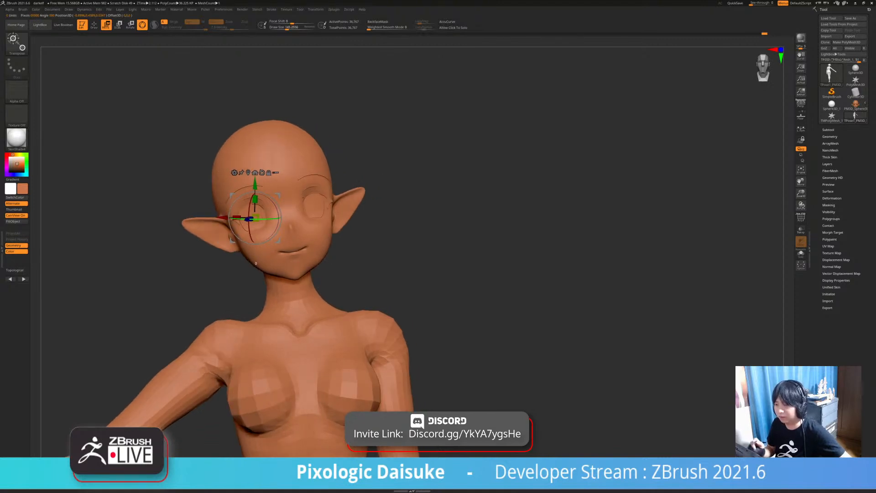
right_drag(255, 264, 235, 240)
click(13, 41)
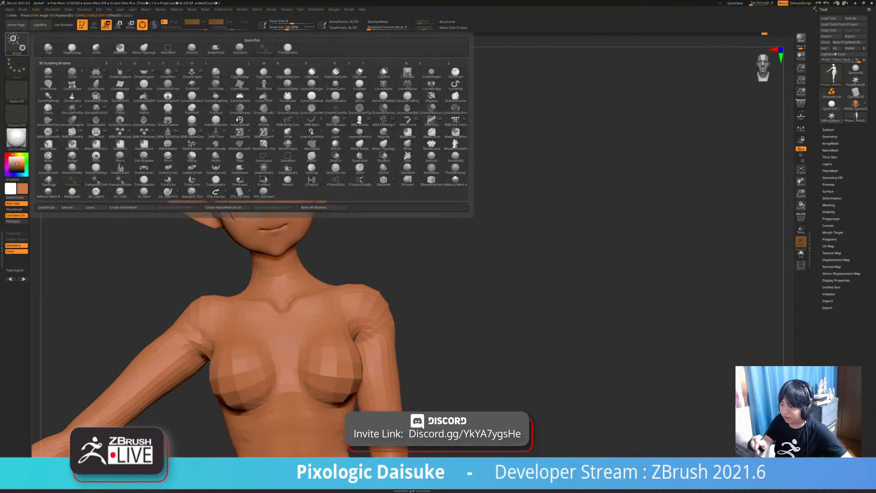
click(144, 48)
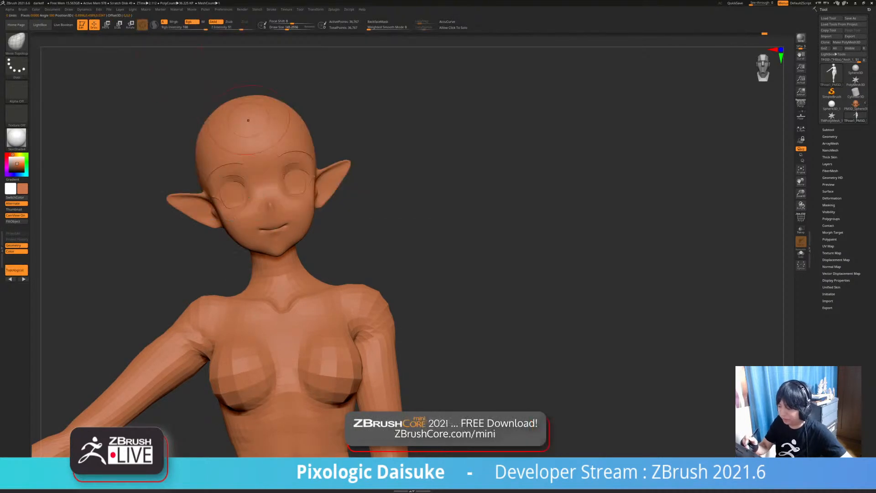
ctrl+right_drag(457, 192, 456, 237)
drag(155, 124, 144, 123)
right_drag(456, 196, 403, 129)
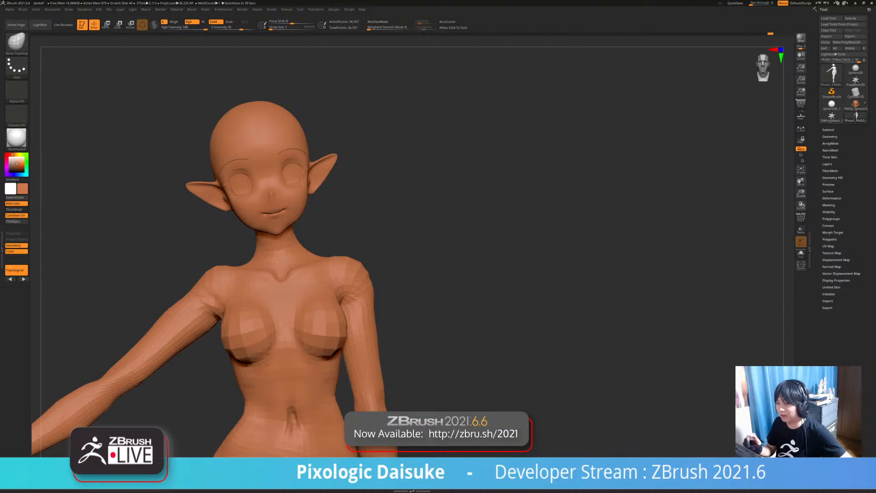
ctrl+right_drag(403, 129, 403, 96)
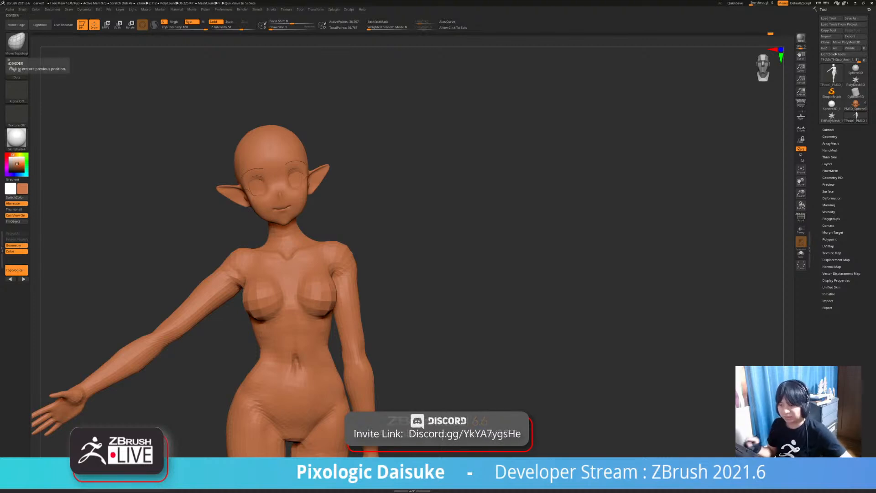
ctrl+right_drag(411, 183, 411, 141)
mouse_move(411, 142)
right_down()
mouse_move(461, 141)
mouse_move(411, 142)
mouse_move(408, 119)
mouse_move(407, 228)
mouse_move(407, 178)
mouse_move(396, 154)
mouse_move(396, 200)
right_up()
- Isolate the head with the gizmo active: mask it using MaskLasso, blur the mask at the neck and invert it
key(r)
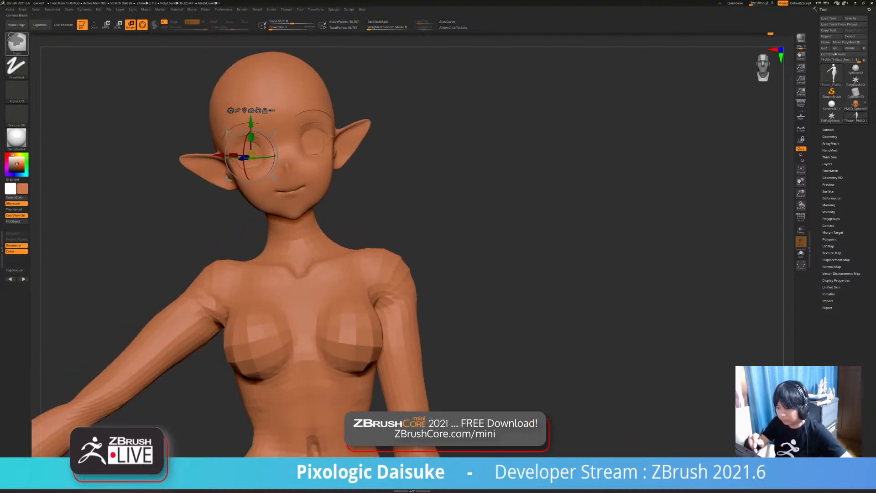
ctrl+click(17, 44)
ctrl+click(17, 44)
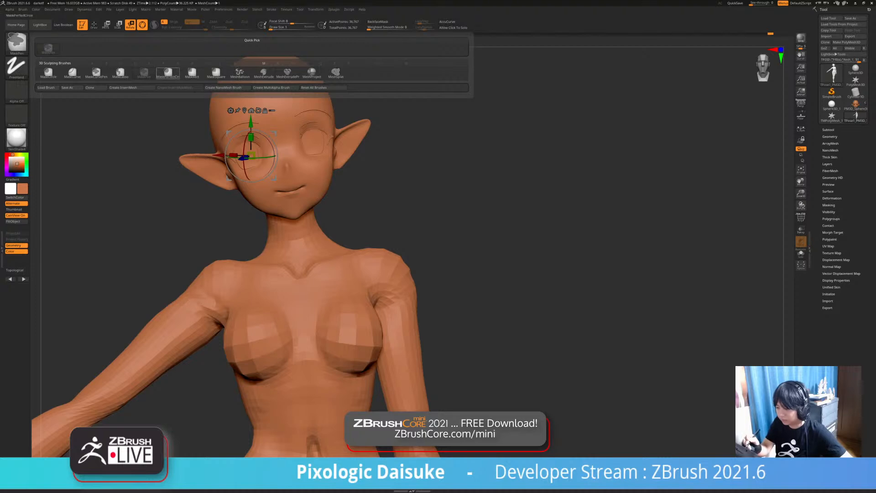
ctrl+click(120, 73)
alt+right_drag(144, 91, 136, 128)
mouse_move(134, 127)
ctrl+mouse_down()
mouse_move(425, 207)
mouse_move(298, 275)
mouse_move(145, 243)
ctrl+mouse_up()
ctrl+click(252, 230)
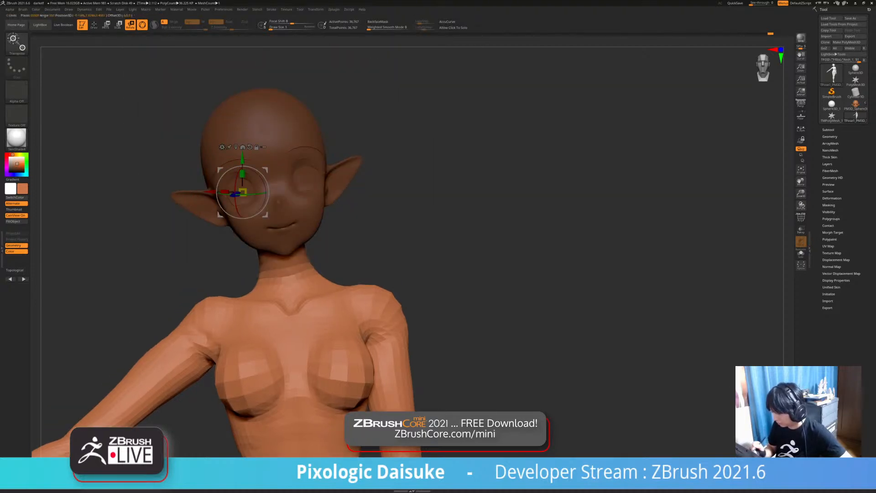
ctrl+click(147, 248)
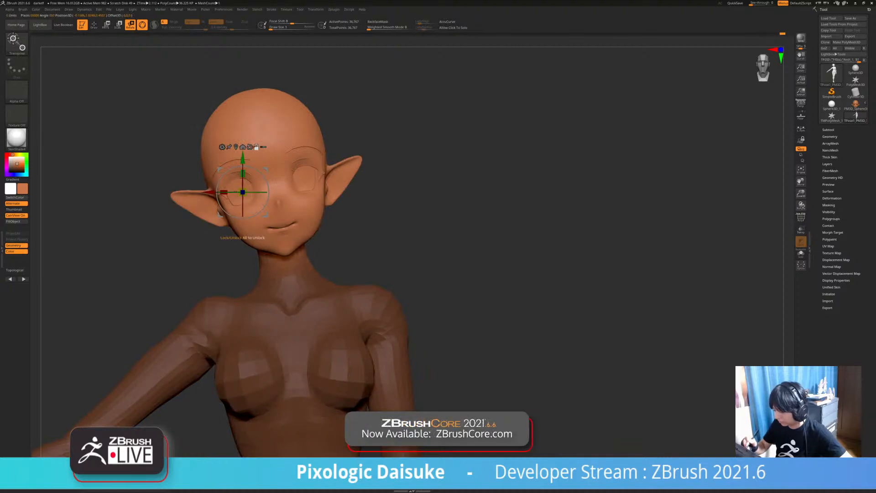
- Place the gizmo at the neck and rotate the isolated head slightly
alt+drag(265, 216, 277, 288)
mouse_move(438, 292)
mouse_down()
mouse_move(589, 295)
mouse_move(438, 293)
mouse_up()
drag(265, 264, 265, 270)
ctrl+right_drag(438, 292, 438, 265)
ctrl+right_drag(525, 302, 529, 233)
alt+right_drag(502, 292, 534, 253)
- Shift the head and neck slightly from the back view, clear the mask and return to Draw mode
ctrl+drag(511, 274, 533, 297)
right_drag(511, 283, 579, 283)
drag(579, 284, 675, 282)
ctrl+drag(287, 228, 292, 207)
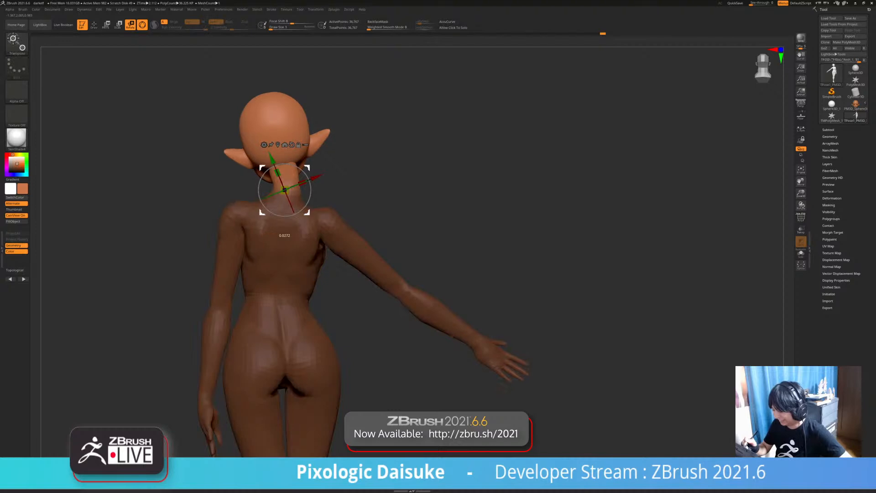
click(94, 24)
ctrl+drag(512, 256, 534, 278)
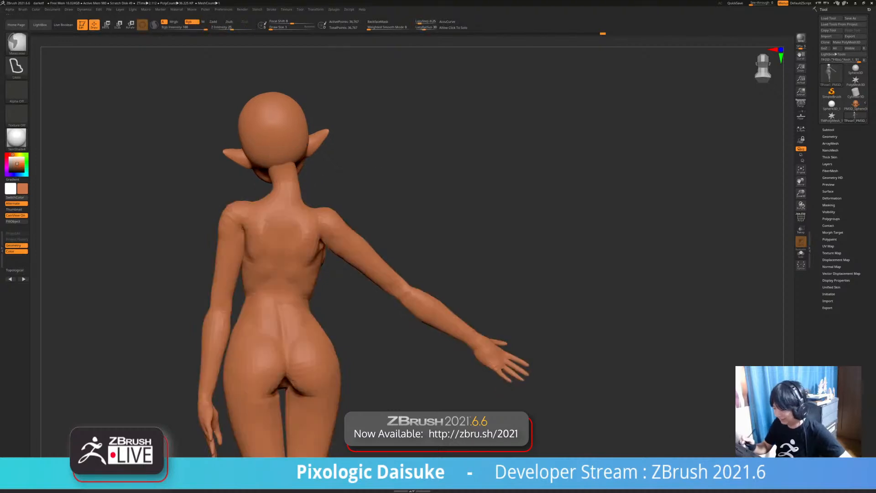
- Set the draw size to about 166 and reshape the neck from behind with the Move Topological brush
drag(271, 28, 274, 28)
ctrl+right_drag(281, 186, 281, 231)
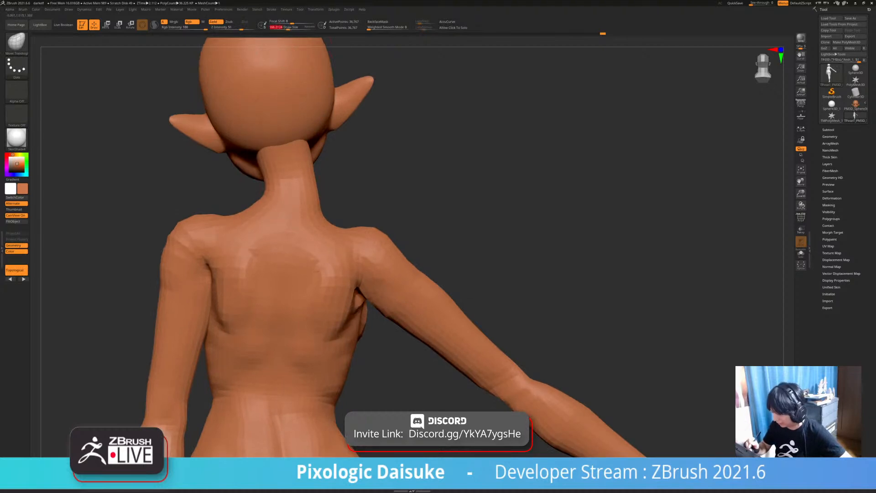
drag(322, 194, 319, 197)
mouse_move(335, 200)
right_down()
mouse_move(318, 199)
mouse_move(452, 195)
right_up()
ctrl+right_drag(454, 151, 454, 178)
- Reshape the shoulder and upper arm of the extended arm from behind with the Move Topological brush
mouse_move(346, 205)
right_down()
mouse_move(350, 173)
mouse_move(358, 228)
mouse_move(385, 219)
right_up()
drag(391, 221, 386, 233)
mouse_move(386, 233)
alt+right_down()
mouse_move(367, 279)
mouse_move(342, 207)
mouse_move(311, 232)
mouse_move(320, 256)
mouse_move(379, 261)
alt+right_up()
ctrl+right_drag(310, 176, 231, 204)
mouse_move(396, 268)
alt+right_down()
mouse_move(387, 246)
mouse_move(297, 250)
mouse_move(299, 213)
alt+right_up()
mouse_move(274, 242)
right_down()
mouse_move(269, 235)
mouse_move(320, 258)
mouse_move(313, 266)
right_up()
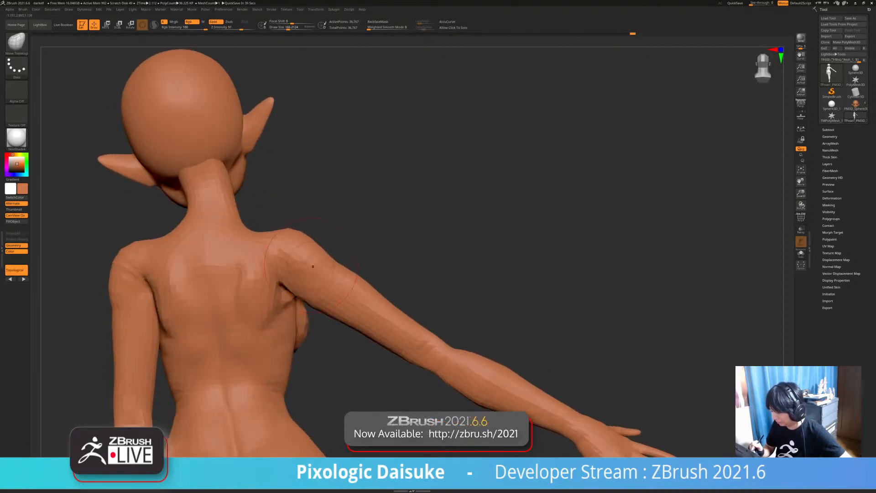
ctrl+right_drag(272, 237, 273, 218)
mouse_move(321, 249)
right_down()
mouse_move(347, 269)
mouse_move(292, 278)
mouse_move(215, 260)
mouse_move(238, 302)
mouse_move(257, 238)
mouse_move(259, 292)
right_up()
- Try rotating the extended arm with a mask and the gizmo, undo the rotation and clear the mask
click(130, 25)
ctrl+drag(350, 123, 176, 281)
alt+right_drag(176, 282, 246, 233)
mouse_move(245, 233)
alt+mouse_down()
mouse_move(238, 242)
mouse_move(257, 239)
alt+mouse_up()
right_drag(257, 239, 325, 215)
drag(260, 248, 253, 263)
right_drag(254, 263, 103, 246)
key(ctrl+z)
ctrl+drag(502, 228, 525, 247)
- Isolate the extended arm's hand with a mask at the wrist and align the gizmo there
right_drag(479, 273, 583, 259)
right_drag(525, 274, 653, 201)
ctrl+drag(166, 246, 138, 263)
key(ctrl+z)
key(ctrl+z)
key(ctrl+z)
alt+right_drag(365, 252, 607, 288)
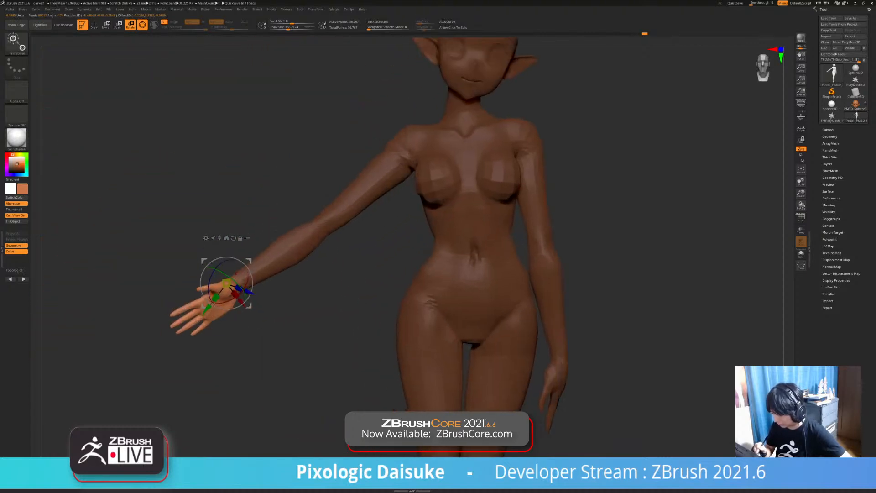
alt+right_drag(235, 286, 239, 263)
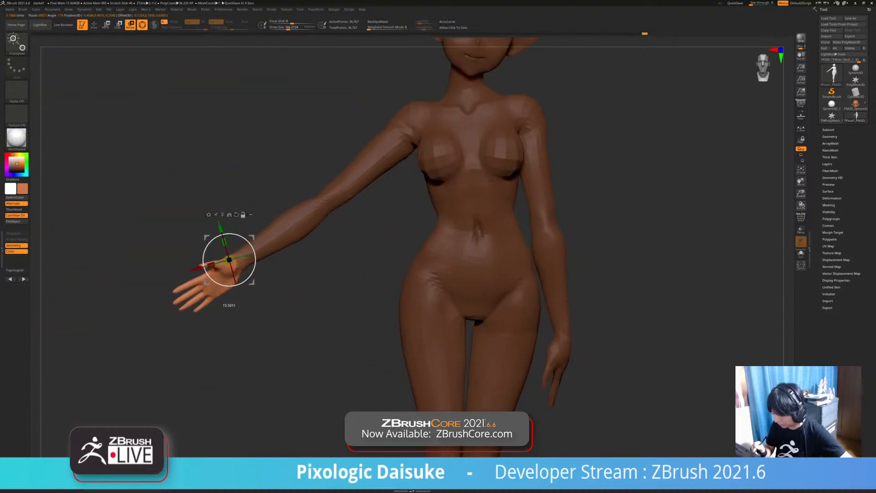
alt+drag(252, 282, 224, 261)
ctrl+right_drag(225, 292, 343, 256)
- Rotate the isolated hand at the wrist so that its palm turns downward
drag(279, 239, 281, 241)
right_drag(365, 270, 304, 270)
ctrl+drag(310, 283, 333, 306)
right_drag(333, 292, 319, 293)
right_drag(272, 258, 270, 252)
alt+right_drag(269, 252, 166, 290)
key(ctrl+h)
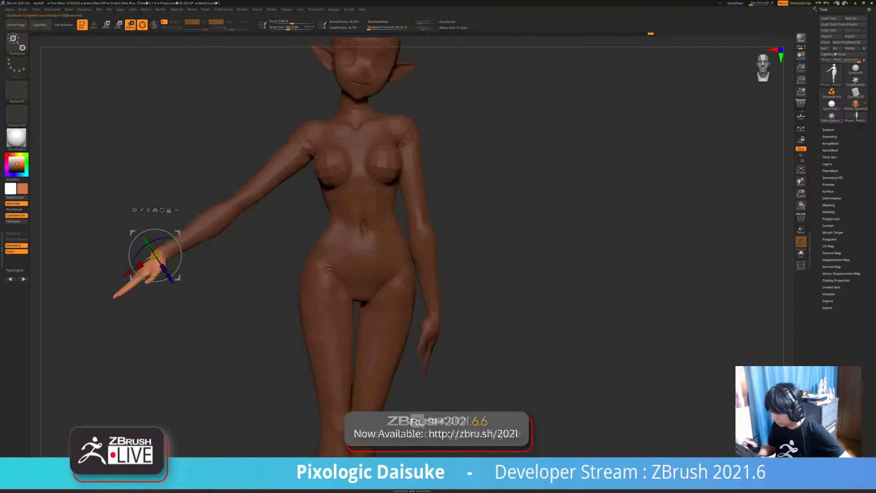
- Tilt the hand further to line up with the forearm and clear the mask
right_drag(191, 328, 173, 260)
drag(150, 251, 157, 249)
shift+right_drag(183, 315, 194, 360)
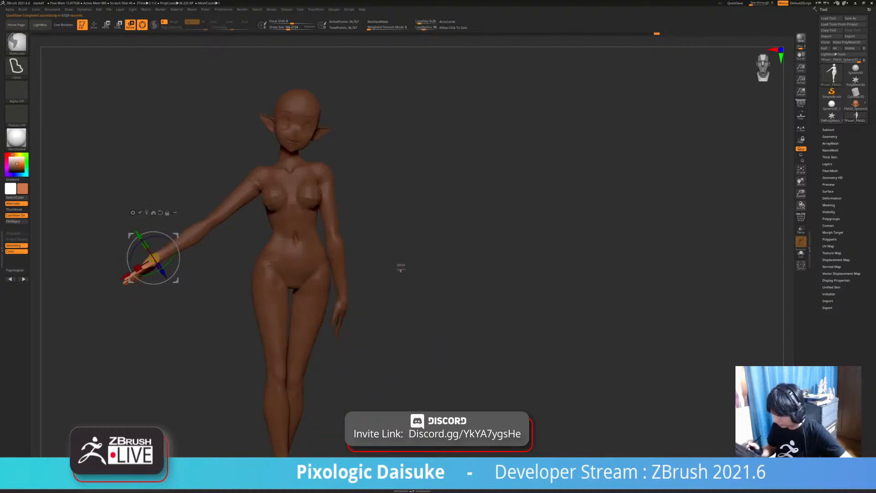
ctrl+drag(400, 266, 410, 277)
mouse_move(402, 283)
alt+right_down()
mouse_move(390, 262)
mouse_move(395, 238)
alt+right_up()
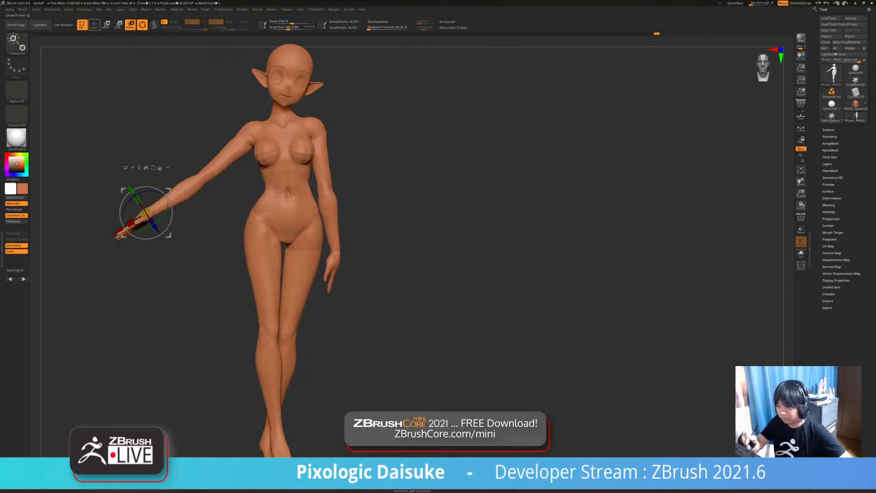
- Isolate the upper body by masking the hips and legs at the waist, and blur the mask
key(q)
alt+right_drag(297, 147, 325, 161)
key(r)
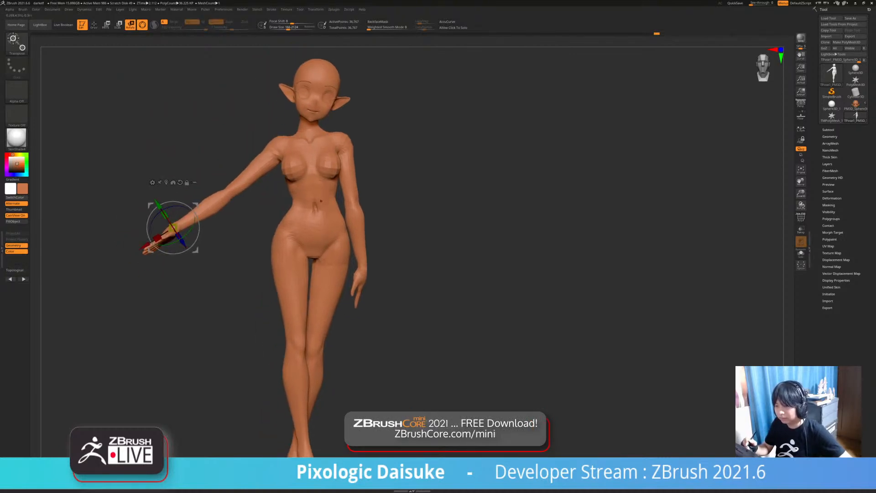
ctrl+right_drag(322, 201, 318, 197)
ctrl+click(317, 216)
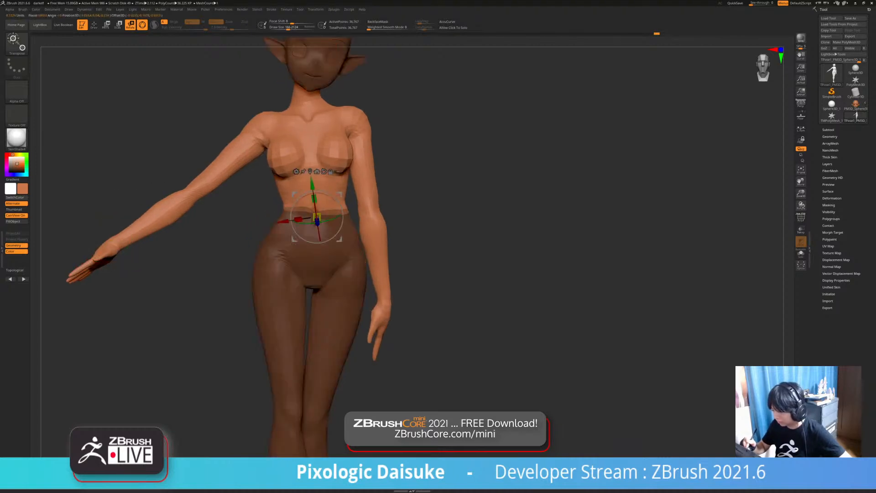
- Try tilting the upper body at the waist, compare it by undoing and redoing, and undo it
ctrl+right_drag(322, 260, 260, 84)
ctrl+alt+drag(260, 85, 293, 201)
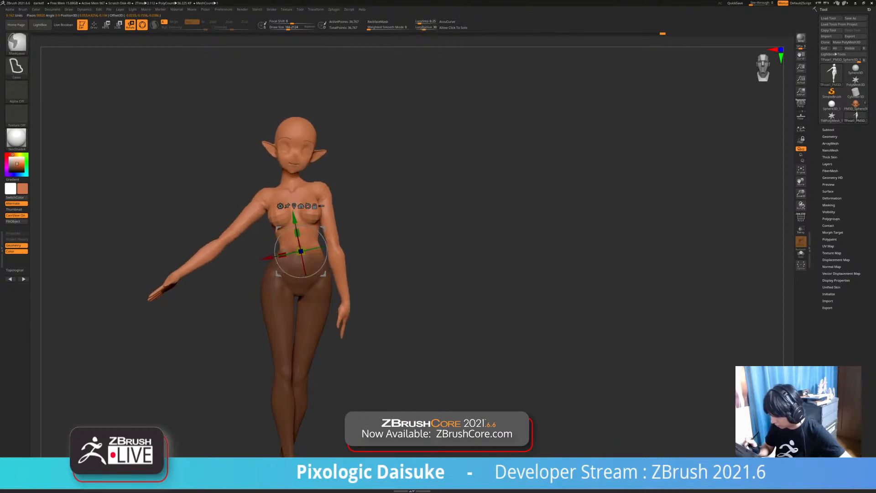
key(ctrl+z)
key(ctrl+z)
key(ctrl+shift+z)
key(ctrl+shift+z)
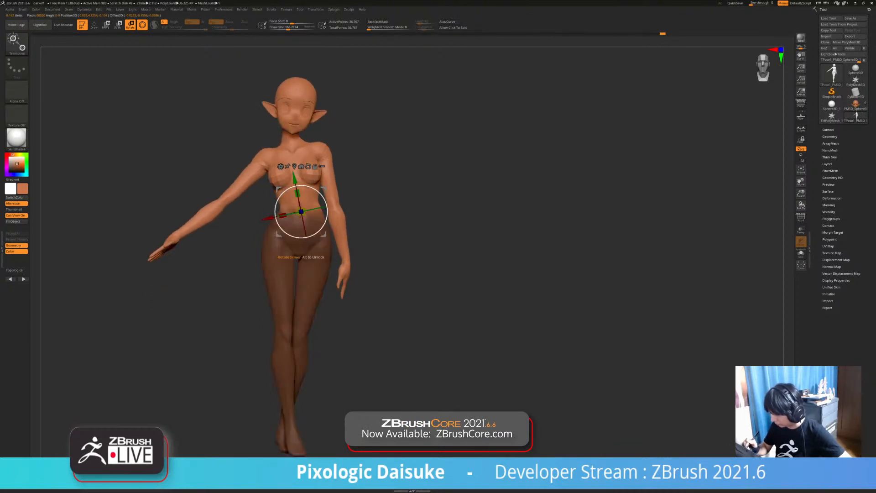
key(ctrl+z)
- Reposition the gizmo within the waist from the side view, tilt the upper body from the front and clear the mask
shift+drag(393, 219, 475, 220)
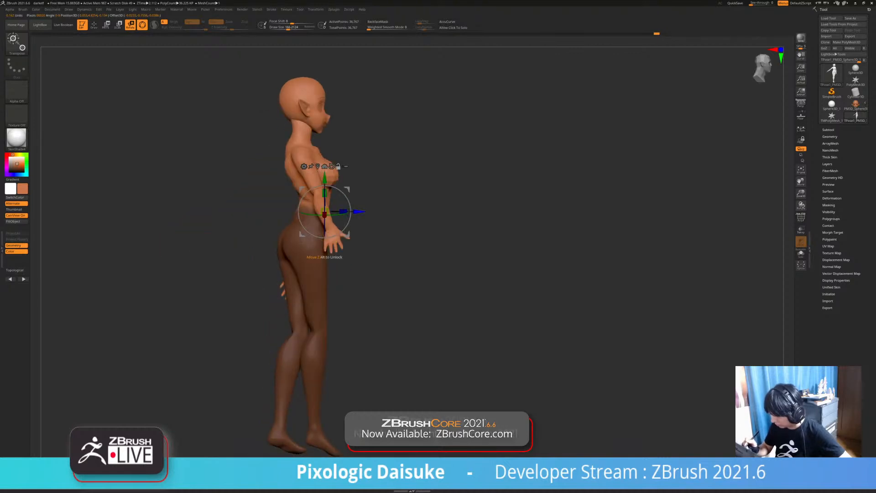
alt+drag(358, 211, 345, 211)
shift+drag(475, 220, 392, 220)
drag(286, 200, 286, 201)
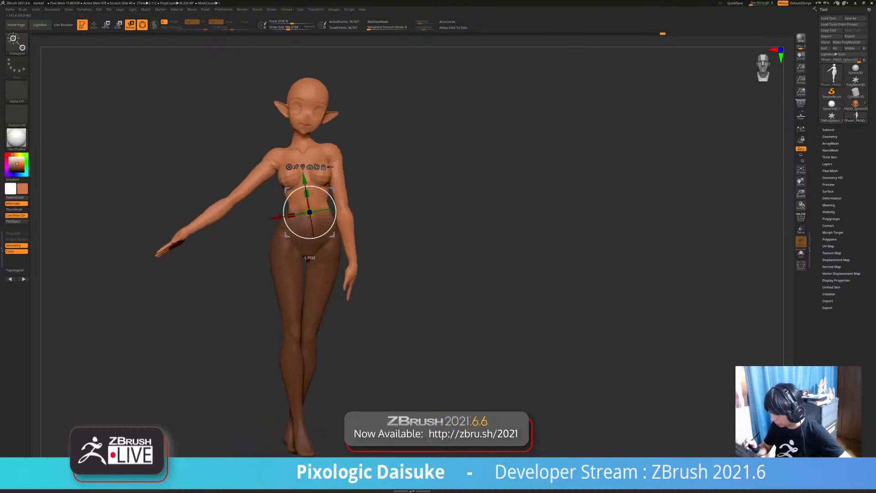
key(ctrl+z)
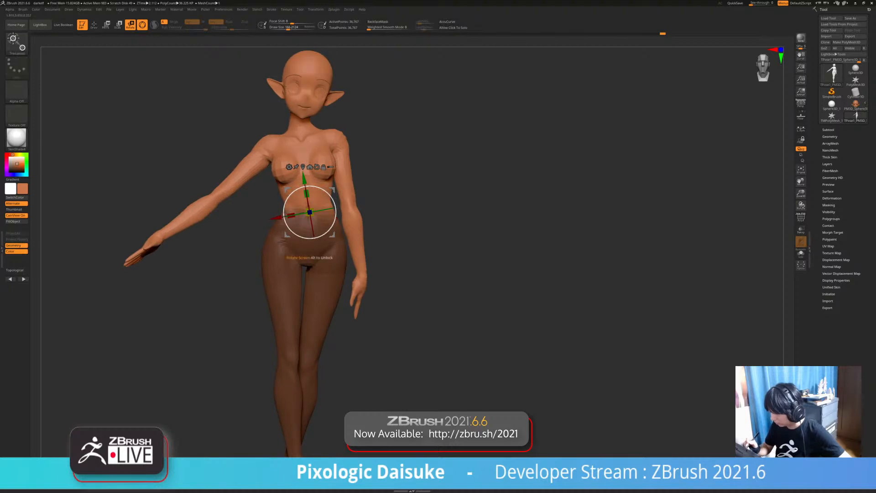
drag(335, 211, 334, 203)
mouse_move(401, 210)
ctrl+mouse_down()
mouse_move(415, 224)
mouse_move(365, 248)
ctrl+mouse_up()
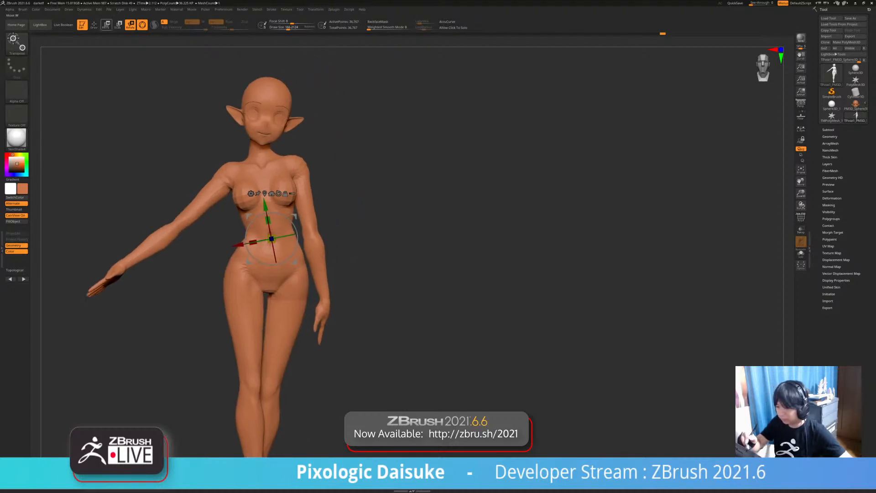
- Refine the upper body's shape from the front with the Move Topological brush
key(q)
mouse_move(244, 139)
ctrl+right_down()
mouse_move(262, 173)
mouse_move(256, 141)
mouse_move(269, 142)
mouse_move(281, 183)
mouse_move(359, 186)
mouse_move(329, 168)
mouse_move(182, 170)
mouse_move(191, 137)
mouse_move(321, 147)
ctrl+right_up()
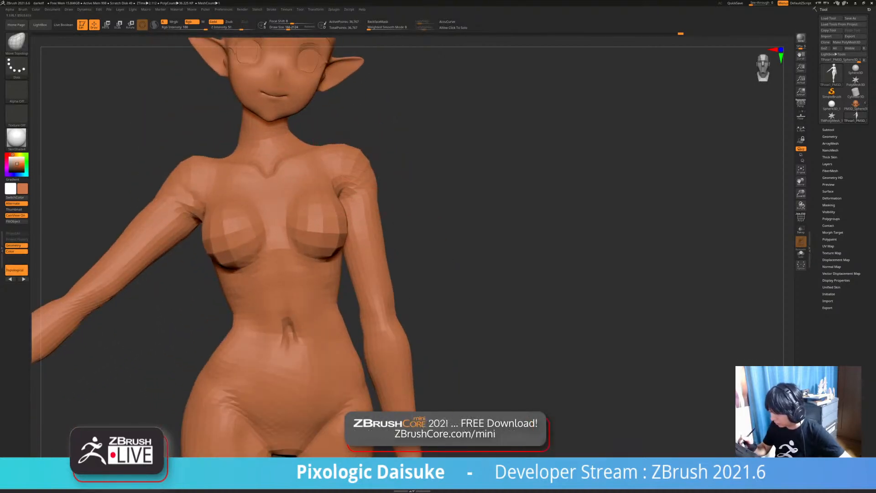
mouse_move(401, 215)
ctrl+right_down()
mouse_move(397, 176)
mouse_move(402, 200)
mouse_move(361, 199)
mouse_move(425, 215)
mouse_move(394, 217)
mouse_move(439, 246)
mouse_move(412, 228)
mouse_move(382, 306)
ctrl+right_up()
- Isolate the head and neck by masking the body, and tilt the head more strongly with the gizmo
click(130, 24)
ctrl+right_drag(401, 182, 402, 241)
ctrl+drag(284, 263, 281, 239)
key(ctrl+z)
ctrl+shift+drag(151, 144, 386, 215)
drag(309, 263, 309, 267)
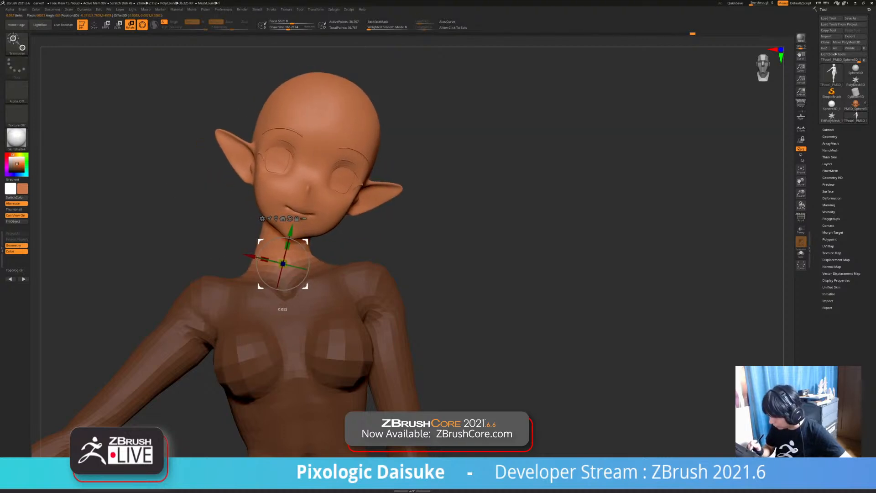
- Nudge the isolated head and neck from the back view and clear the mask
alt+drag(503, 256, 658, 237)
drag(318, 232, 317, 232)
alt+drag(502, 255, 469, 162)
ctrl+drag(347, 151, 361, 164)
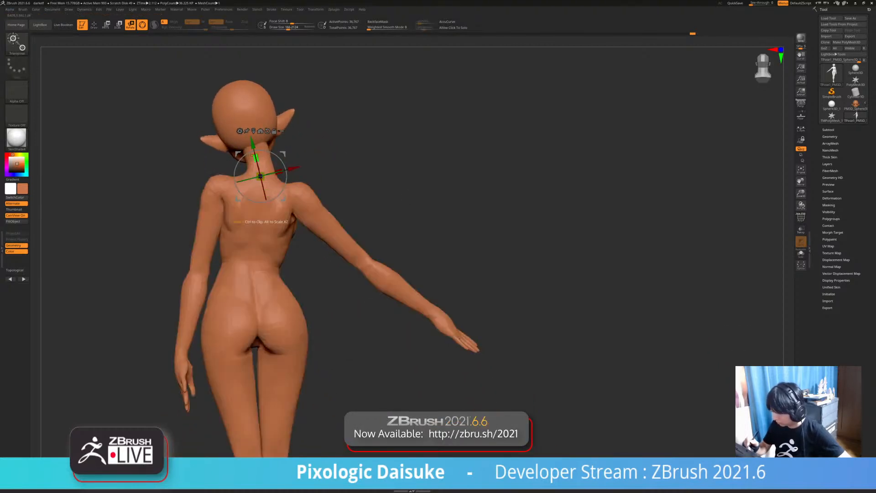
- Reshape the neck and shoulder contours from behind with the Move Topological brush to suit the tilted head
ctrl+right_drag(263, 168, 262, 205)
key(q)
ctrl+right_drag(241, 51, 240, 73)
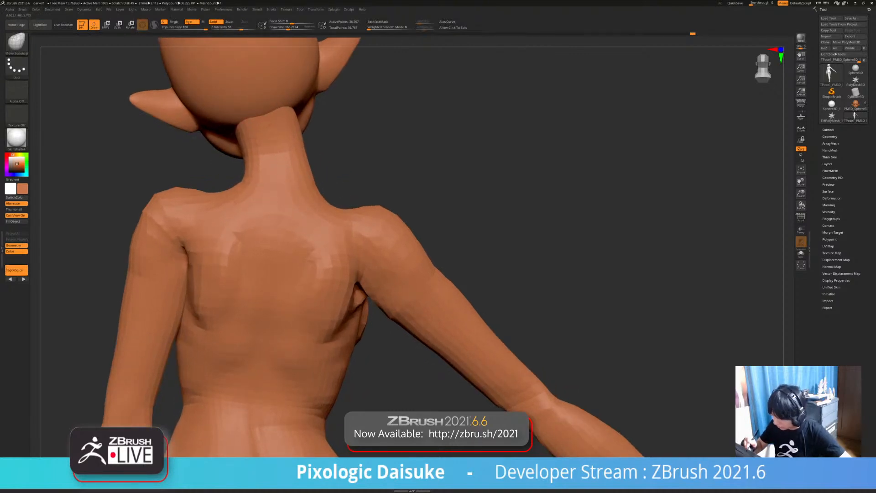
ctrl+right_drag(292, 182, 292, 171)
drag(315, 182, 311, 179)
ctrl+right_drag(296, 183, 301, 132)
right_drag(300, 132, 197, 142)
drag(365, 205, 372, 204)
mouse_move(397, 203)
right_down()
mouse_move(368, 205)
mouse_move(434, 195)
mouse_move(402, 196)
right_up()
mouse_move(428, 229)
right_down()
mouse_move(507, 228)
mouse_move(424, 228)
mouse_move(424, 192)
mouse_move(424, 216)
right_up()
mouse_move(455, 249)
ctrl+right_down()
mouse_move(457, 256)
mouse_move(444, 253)
ctrl+right_up()
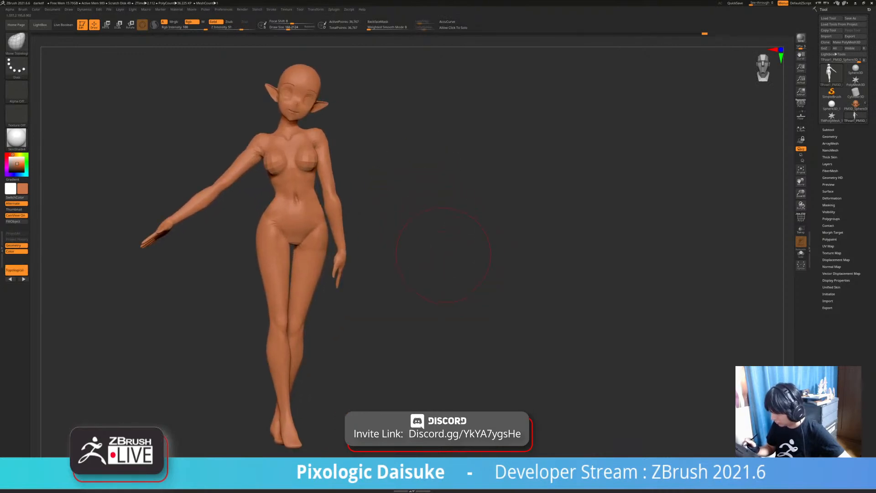
- Isolate the head and neck by masking the body, and adjust their lean from the side with the gizmo
click(131, 25)
mouse_move(292, 115)
ctrl+right_down()
mouse_move(292, 169)
mouse_move(267, 292)
ctrl+right_up()
mouse_move(134, 119)
ctrl+mouse_down()
mouse_move(392, 175)
mouse_move(347, 246)
mouse_move(283, 283)
mouse_move(137, 292)
mouse_move(134, 132)
ctrl+mouse_up()
alt+click(249, 249)
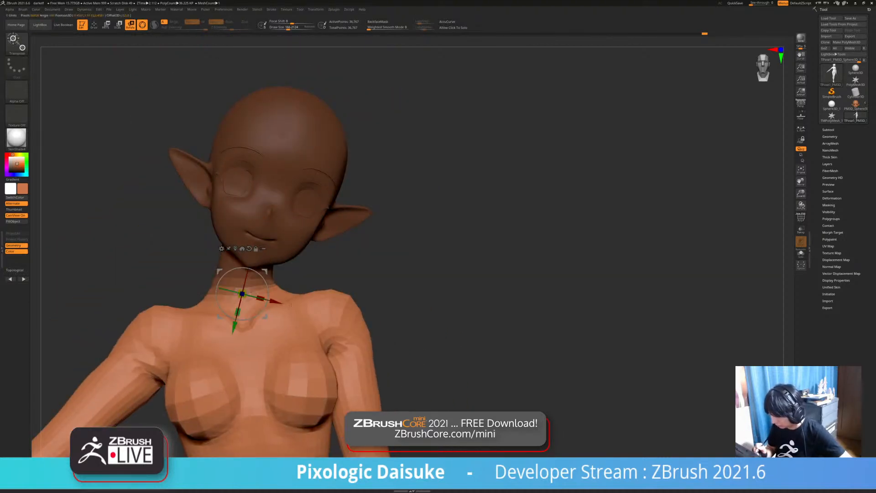
shift+right_drag(347, 265, 411, 264)
ctrl+click(411, 274)
alt+right_drag(365, 292, 352, 283)
drag(327, 284, 290, 283)
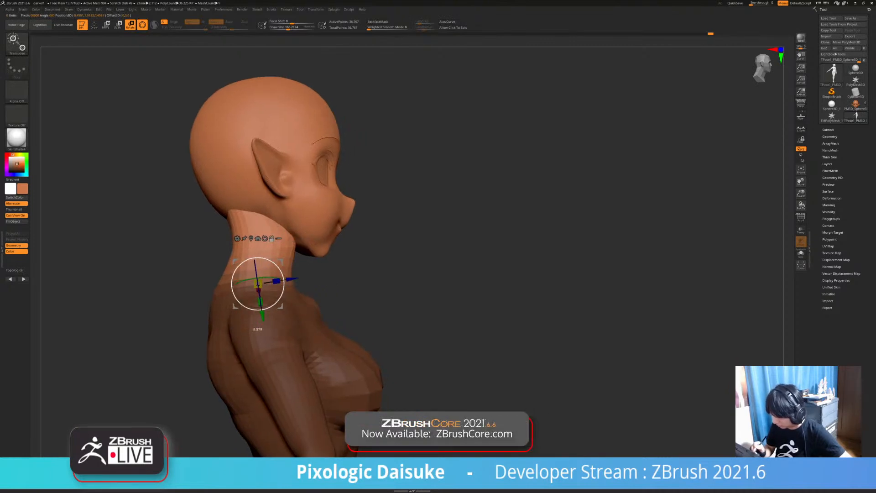
drag(264, 299, 268, 301)
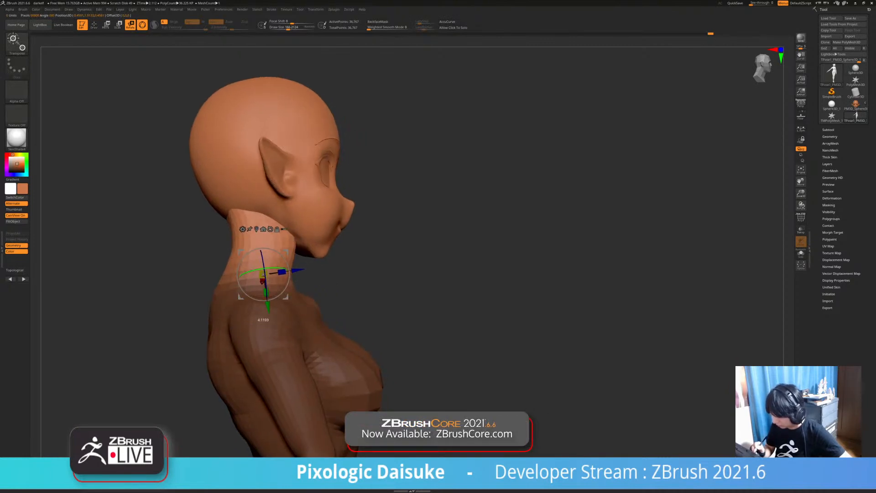
- Rotate the isolated head and neck from the front and three-quarter views to refine the head tilt
shift+right_drag(281, 257, 241, 265)
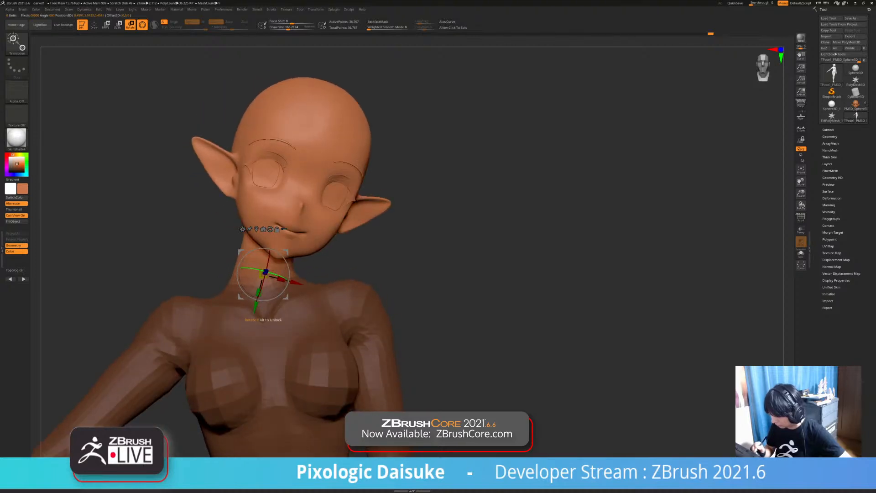
drag(264, 274, 267, 273)
right_drag(243, 265, 277, 261)
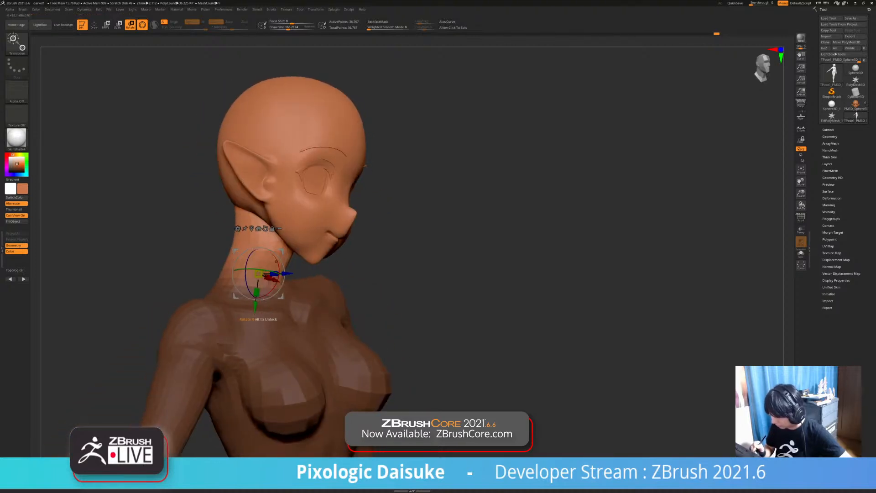
drag(276, 261, 279, 267)
shift+right_drag(279, 267, 245, 268)
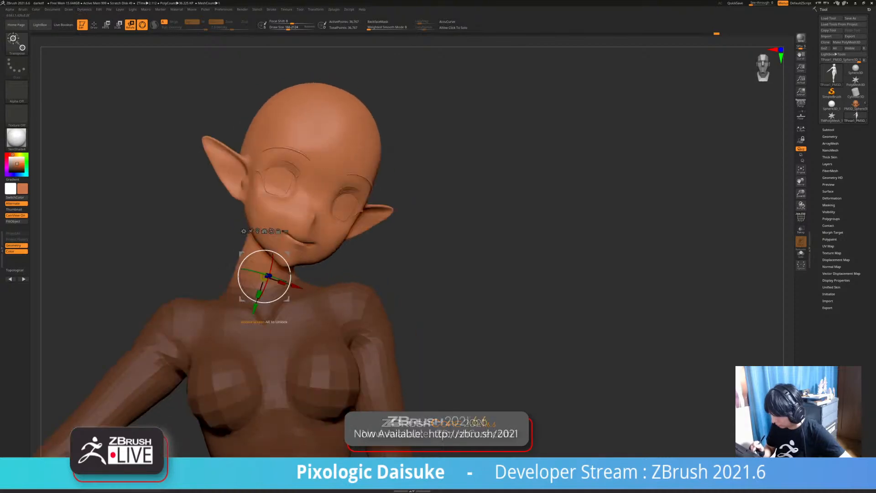
drag(245, 269, 291, 263)
key(ctrl+z)
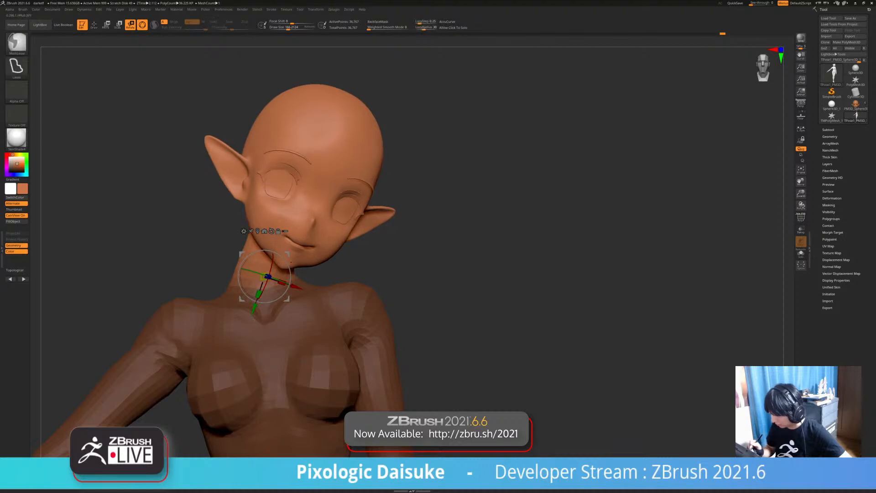
- Fine-tune the isolated head and neck from the side view and clear the mask
mouse_move(290, 263)
right_down()
mouse_move(311, 247)
mouse_move(387, 238)
right_up()
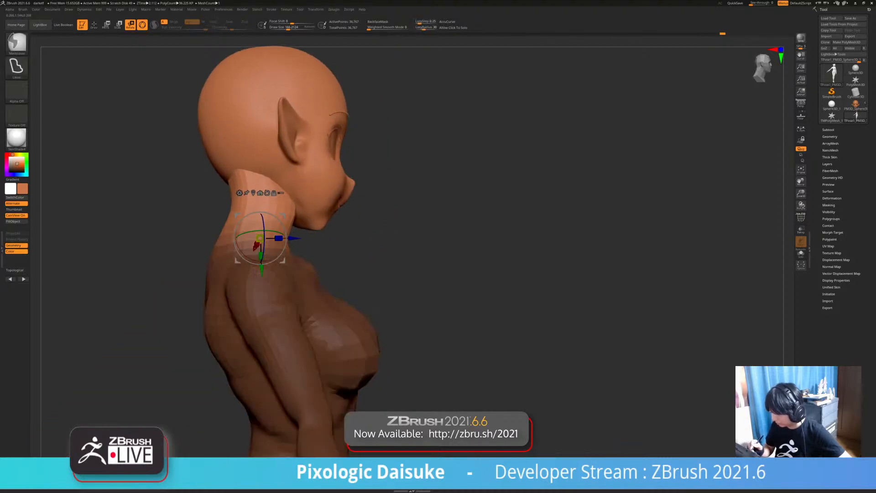
drag(283, 216, 278, 222)
key(ctrl+z)
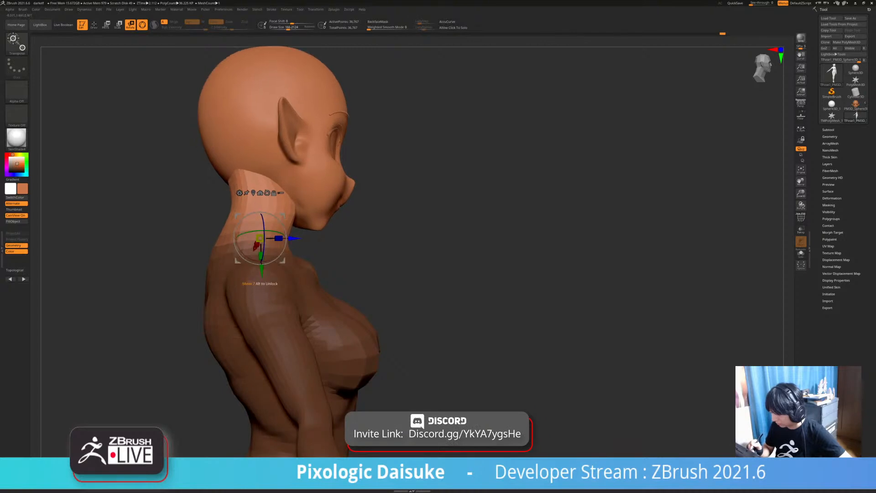
right_drag(388, 237, 292, 242)
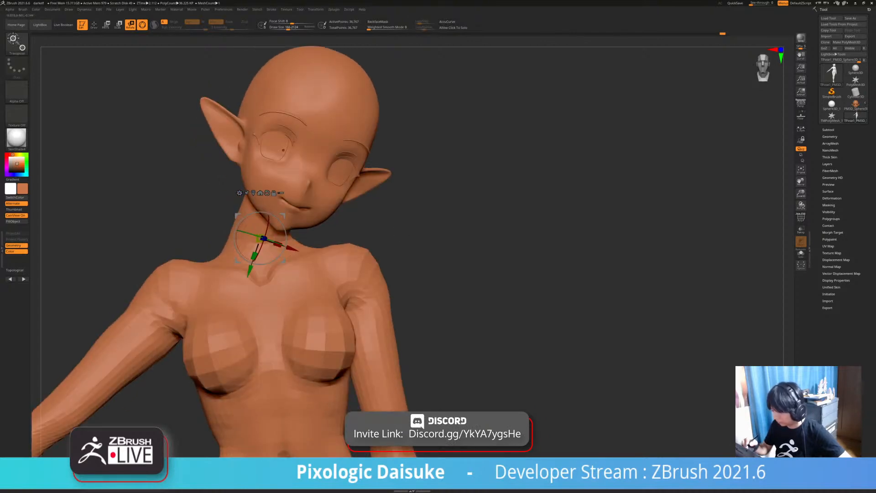
- Smooth out the neck and shoulder contours from the front with the Move Topological brush
key(q)
ctrl+right_drag(233, 223, 240, 256)
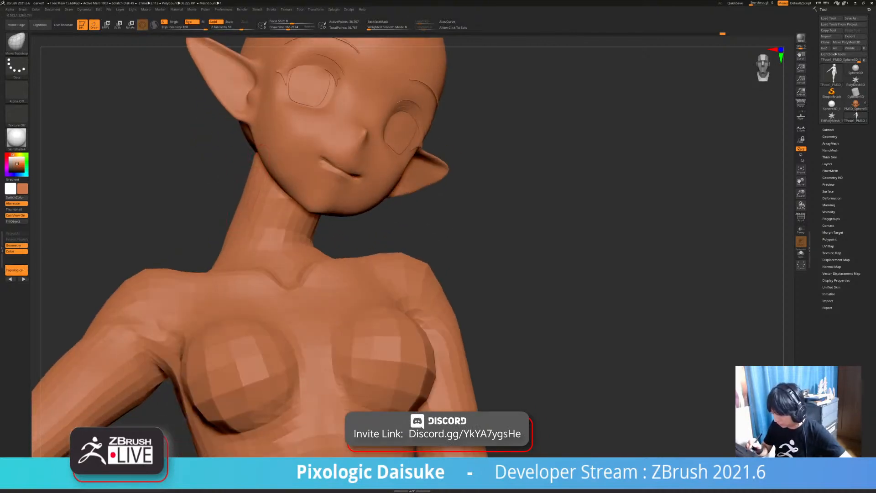
right_drag(250, 196, 241, 223)
mouse_move(329, 255)
ctrl+right_down()
mouse_move(338, 216)
mouse_move(452, 228)
mouse_move(375, 257)
mouse_move(404, 255)
ctrl+right_up()
mouse_move(219, 235)
right_down()
mouse_move(213, 231)
mouse_move(205, 245)
mouse_move(242, 219)
mouse_move(276, 225)
right_up()
mouse_move(429, 300)
alt+right_down()
mouse_move(413, 236)
mouse_move(406, 262)
mouse_move(423, 262)
mouse_move(421, 278)
mouse_move(412, 253)
alt+right_up()
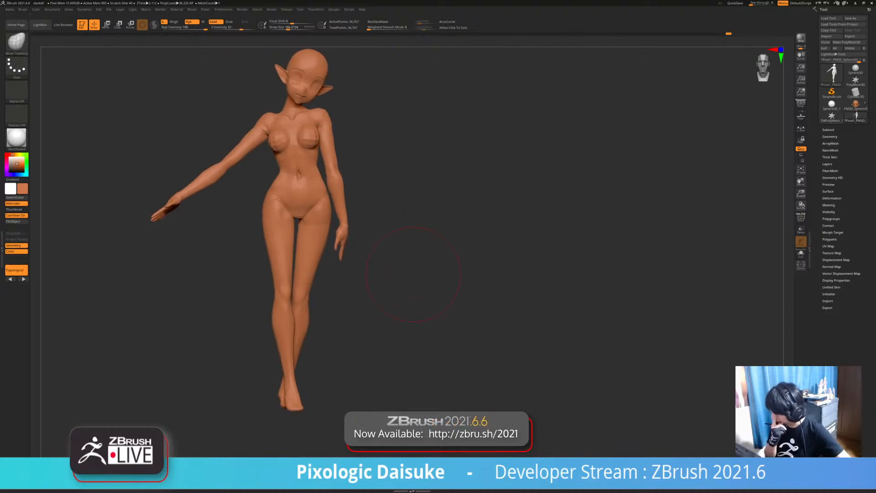
- Isolate the character's right leg from the hip by masking the head, torso, arms and other leg
click(131, 25)
ctrl+drag(284, 120, 277, 208)
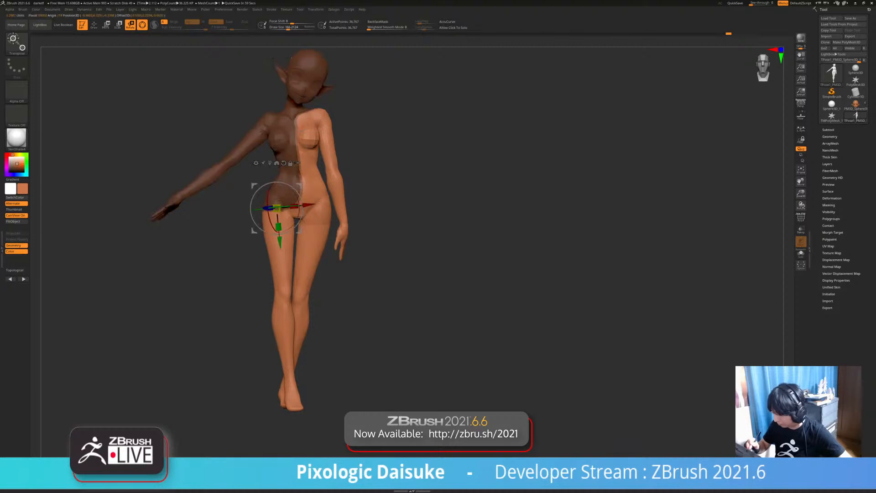
ctrl+drag(277, 255, 307, 188)
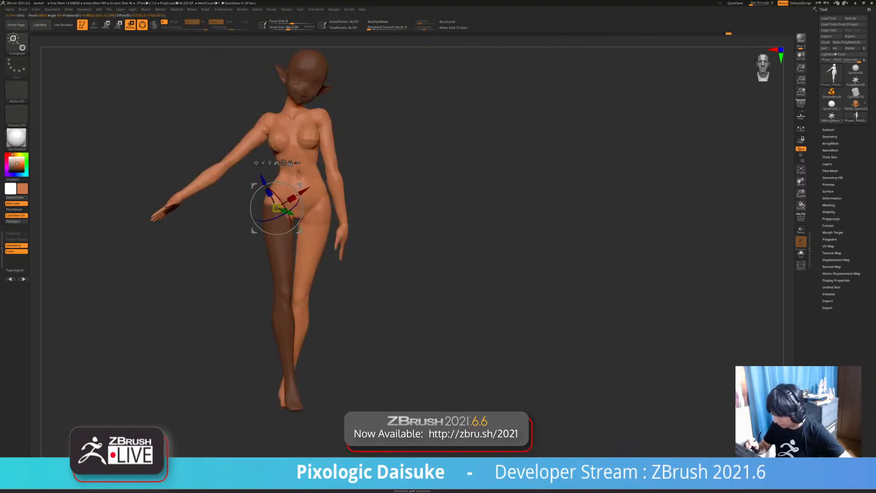
ctrl+drag(296, 218, 290, 299)
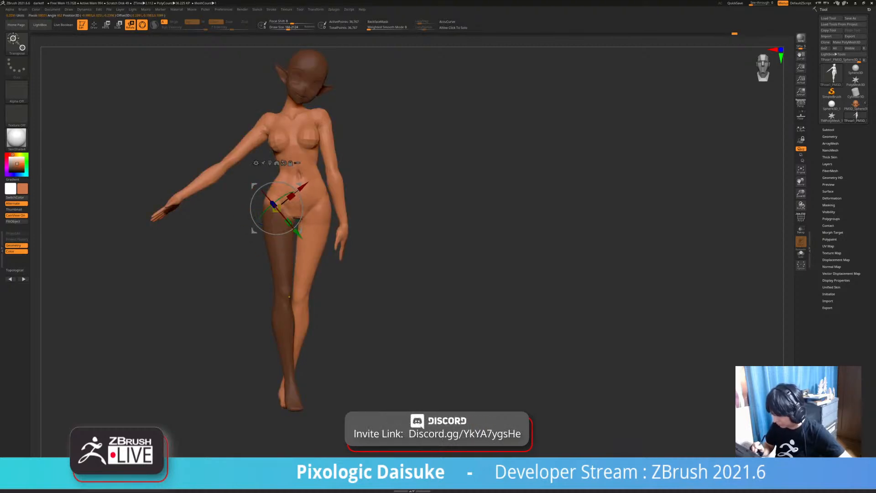
key(ctrl+i)
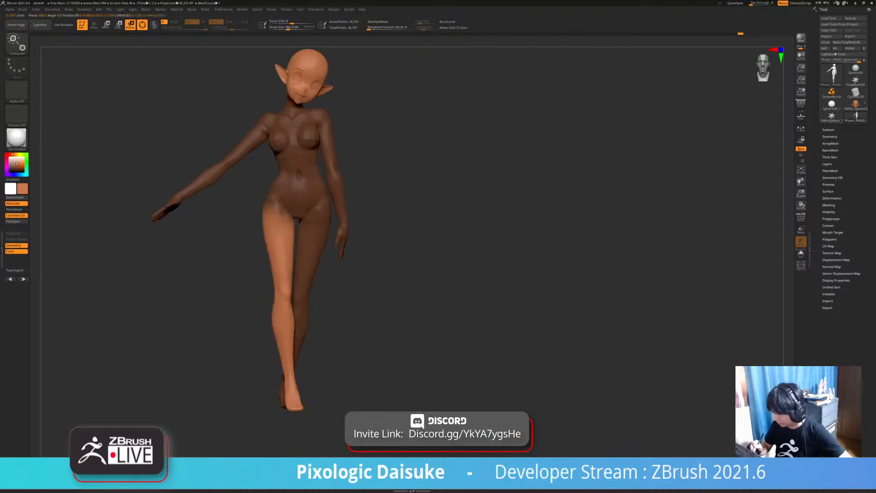
mouse_move(221, 85)
ctrl+mouse_down()
mouse_move(351, 114)
mouse_move(342, 116)
ctrl+mouse_up()
- Adjust the isolated right leg at the hip with the gizmo and clear the mask
drag(401, 237, 520, 237)
alt+drag(345, 231, 325, 225)
drag(512, 274, 434, 272)
drag(297, 248, 296, 248)
ctrl+drag(393, 201, 406, 219)
alt+right_drag(365, 210, 349, 283)
alt+right_drag(353, 247, 349, 260)
ctrl+right_drag(349, 260, 350, 247)
alt+right_drag(307, 217, 322, 232)
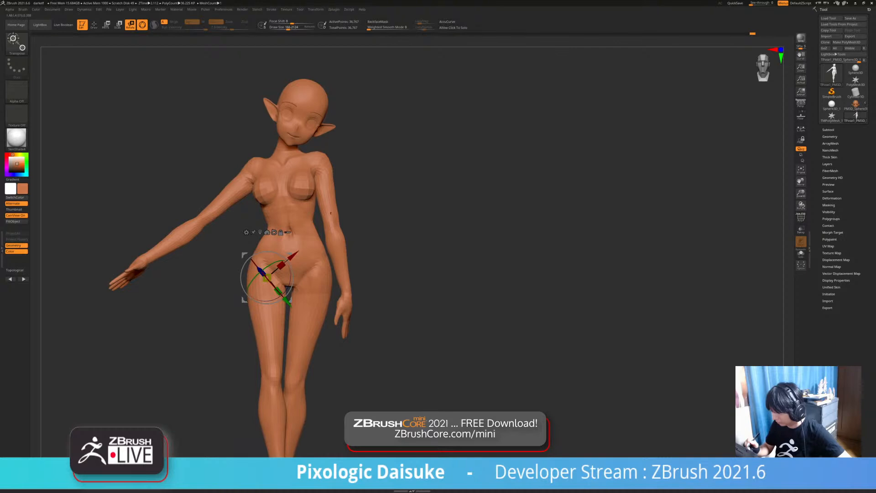
- Mask the body below the neck, adjust the head and neck with the gizmo, and clear the mask
ctrl+right_drag(286, 153, 285, 165)
ctrl+drag(285, 158, 289, 141)
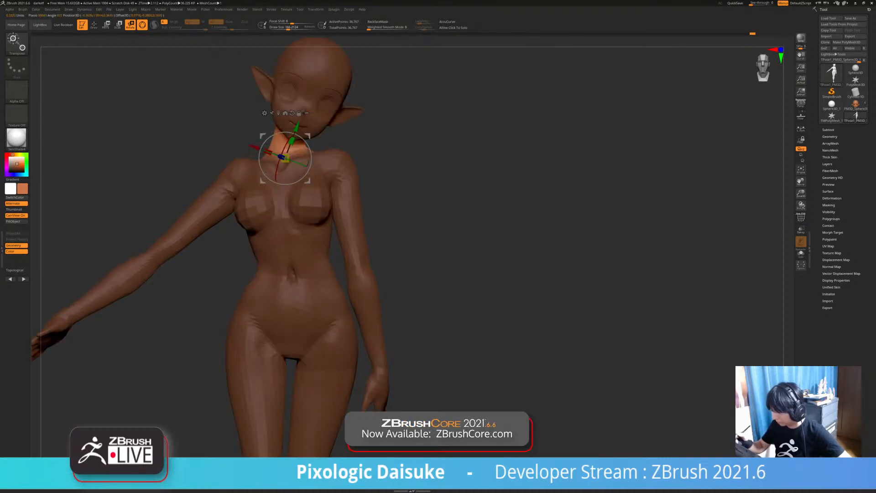
alt+right_drag(289, 141, 270, 198)
mouse_move(192, 114)
ctrl+mouse_down()
mouse_move(377, 141)
mouse_move(326, 203)
ctrl+mouse_up()
drag(261, 213, 258, 214)
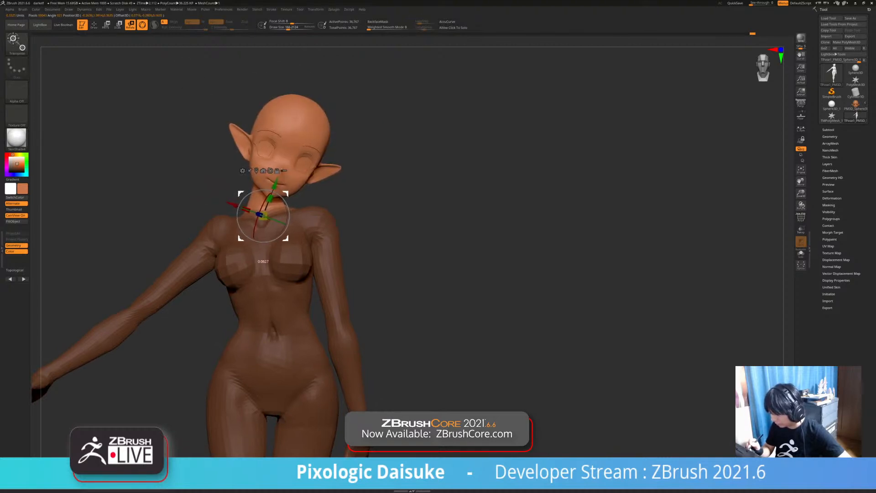
ctrl+right_drag(182, 192, 180, 158)
ctrl+drag(136, 160, 164, 182)
- Mask the body below the waist from behind, rotate the upper body with the gizmo, and clear the mask
right_drag(137, 206, 424, 132)
ctrl+click(263, 203)
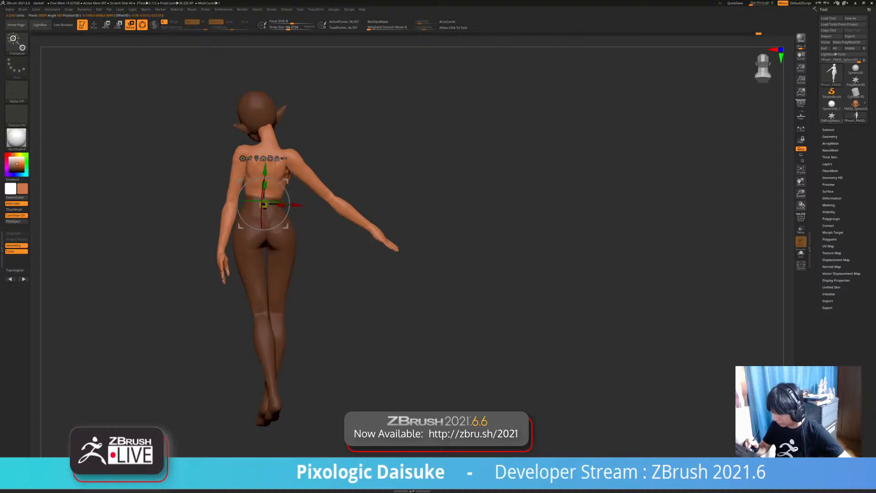
mouse_move(191, 116)
ctrl+alt+mouse_down()
mouse_move(320, 132)
mouse_move(195, 158)
ctrl+alt+mouse_up()
right_drag(196, 182, 388, 187)
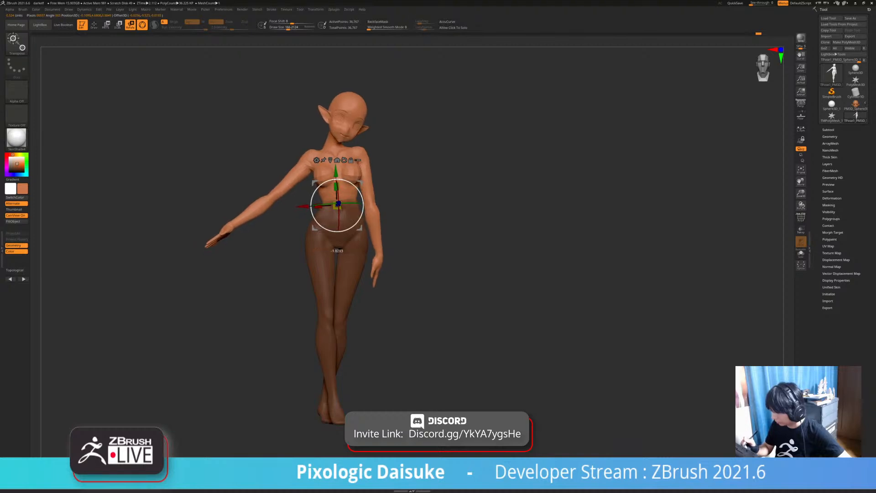
alt+right_drag(457, 237, 425, 247)
alt+right_drag(403, 158, 380, 205)
ctrl+drag(380, 206, 393, 219)
- Isolate the head by masking the neck and the whole body
right_drag(393, 219, 481, 255)
right_drag(429, 73, 339, 73)
alt+right_drag(339, 73, 333, 135)
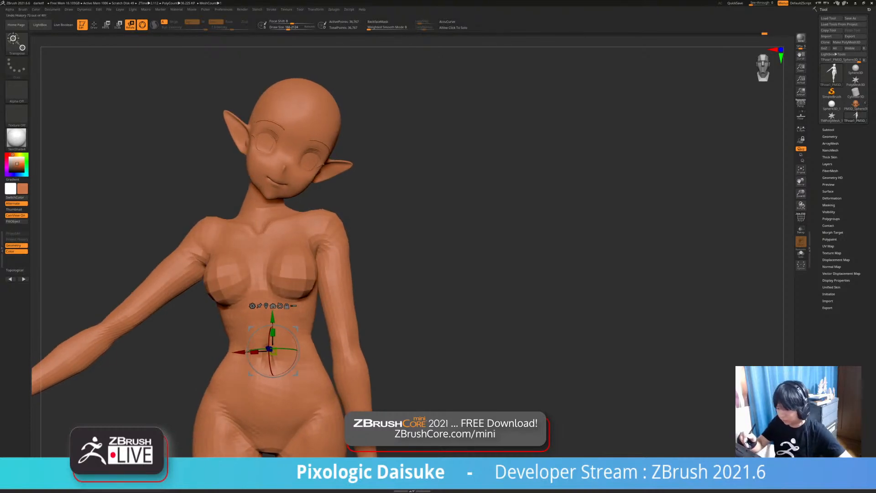
ctrl+click(295, 228)
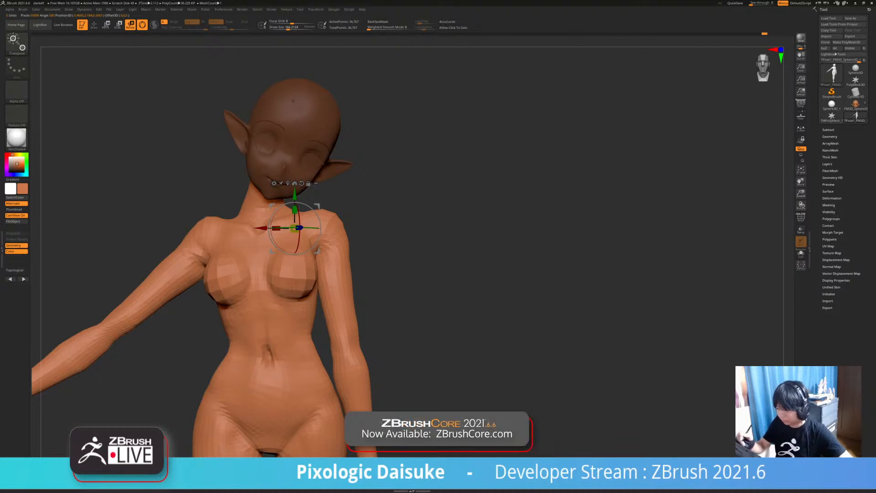
key(ctrl+i)
ctrl+right_drag(338, 238, 328, 183)
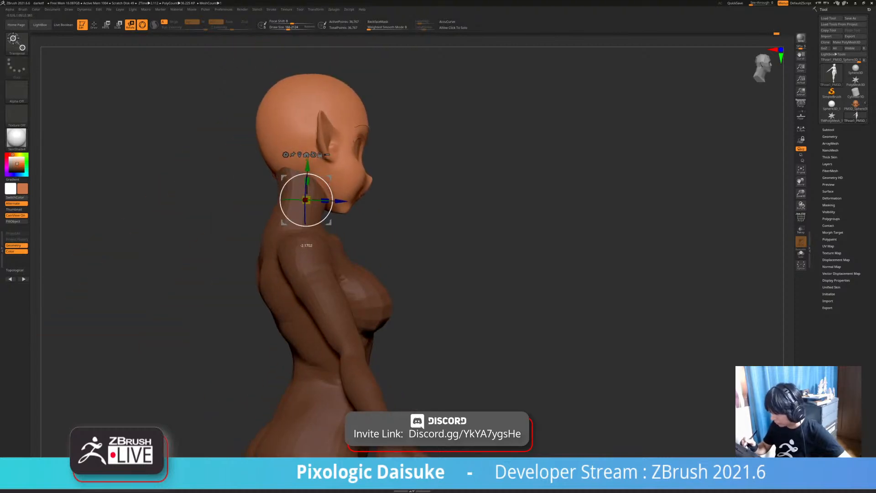
- Rotate the isolated head from the side and front to refine its tilt, and clear the mask
right_drag(461, 183, 353, 179)
drag(353, 179, 349, 177)
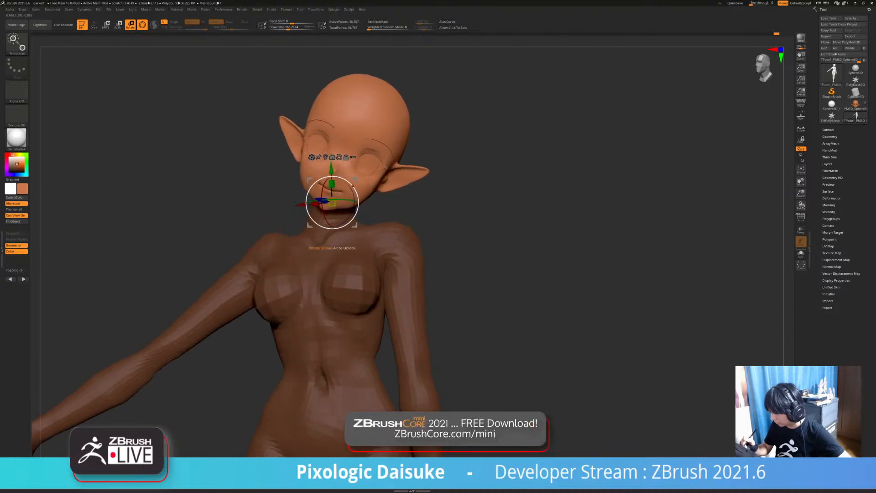
right_drag(350, 177, 361, 178)
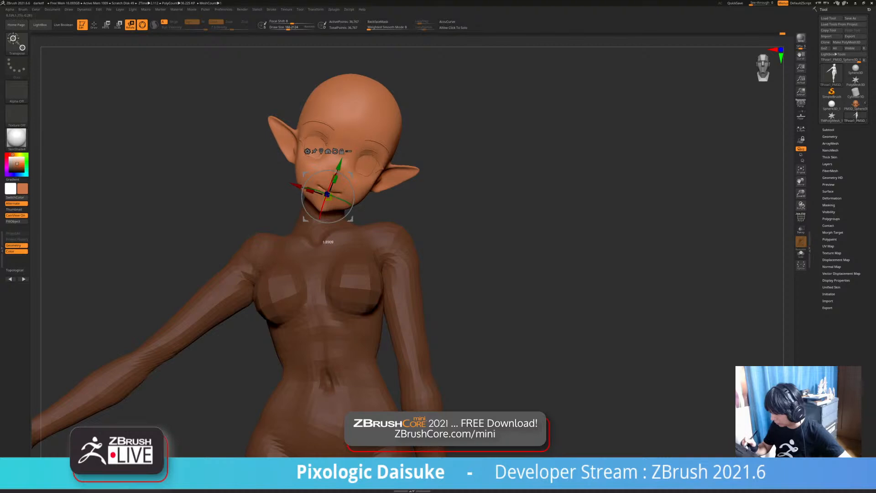
right_drag(342, 181, 381, 291)
right_drag(497, 226, 513, 69)
ctrl+drag(479, 205, 511, 237)
right_drag(512, 237, 514, 264)
mouse_move(513, 264)
right_down()
mouse_move(525, 265)
mouse_move(509, 264)
mouse_move(507, 242)
right_up()
key(q)
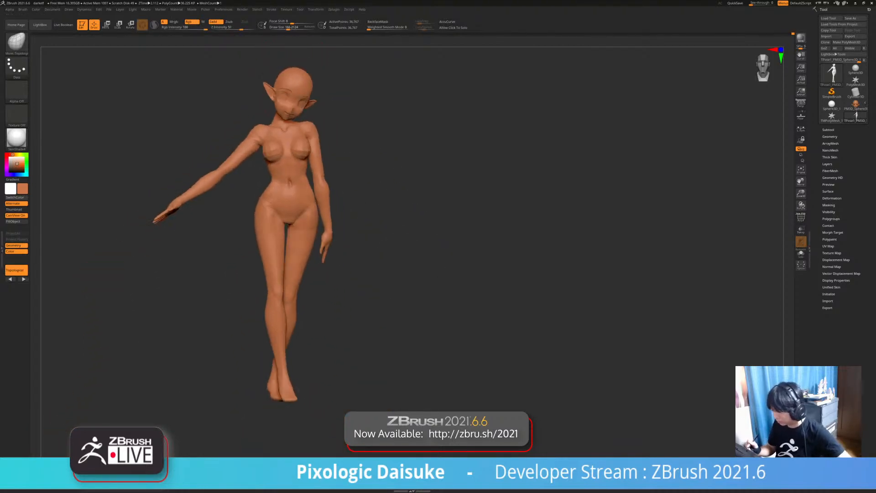
- Isolate the character's left arm from the shoulder by masking the rest of the body
mouse_move(384, 268)
ctrl+right_down()
mouse_move(384, 297)
mouse_move(283, 297)
mouse_move(410, 297)
mouse_move(385, 297)
mouse_move(377, 277)
mouse_move(394, 285)
mouse_move(354, 281)
ctrl+right_up()
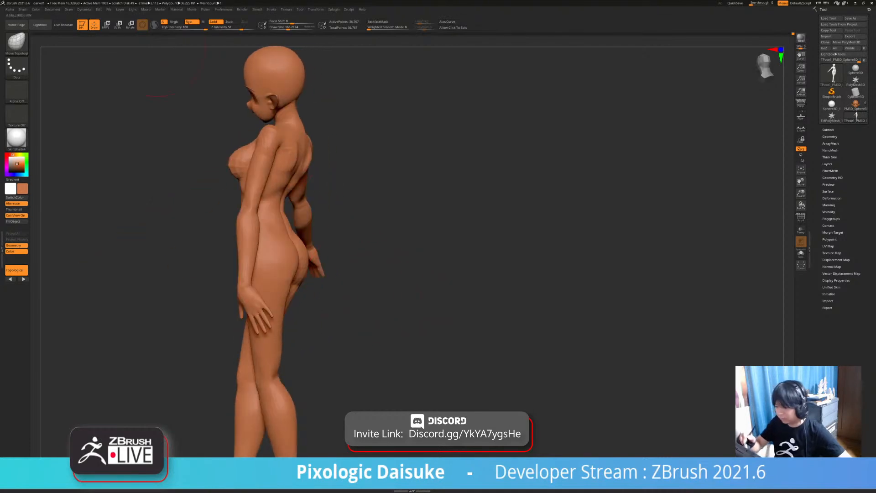
click(130, 25)
ctrl+right_drag(261, 132, 272, 142)
ctrl+drag(277, 171, 277, 176)
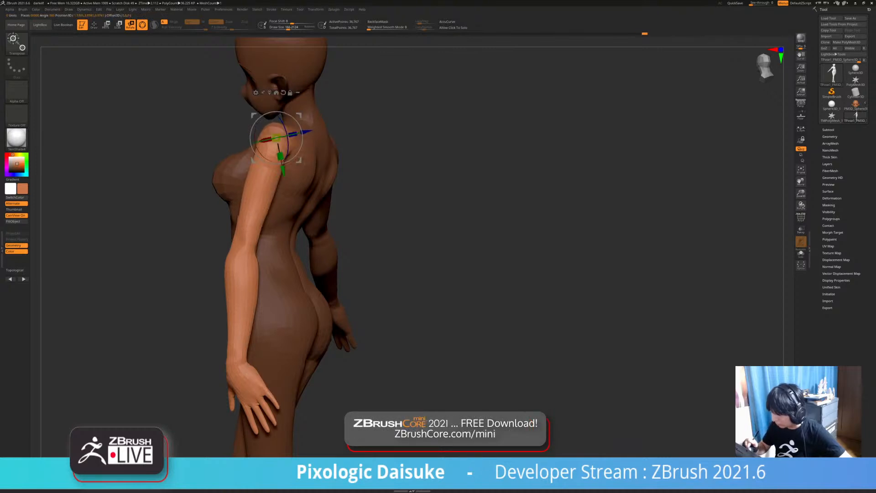
right_drag(296, 204, 326, 183)
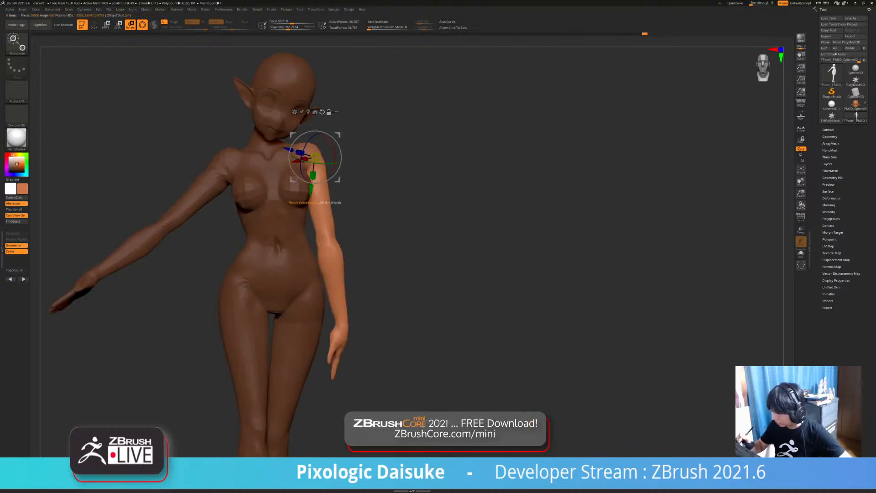
- Swing the isolated left arm backward and away from the hip at the shoulder with the gizmo
drag(354, 175, 306, 176)
drag(388, 187, 344, 180)
drag(365, 187, 386, 187)
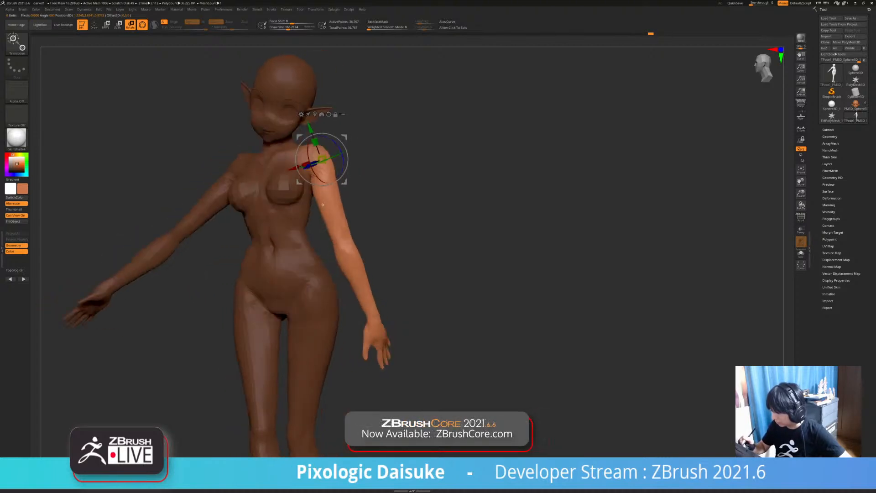
right_drag(324, 206, 352, 206)
drag(323, 204, 313, 204)
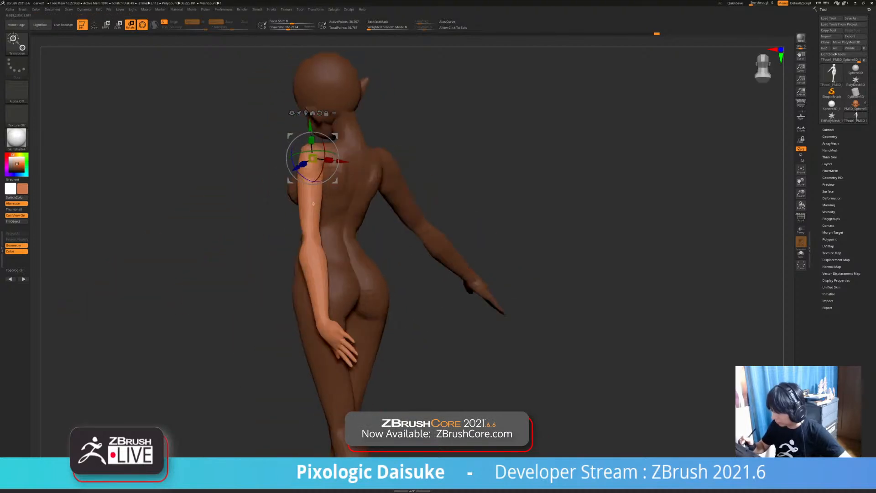
drag(434, 206, 492, 205)
mouse_move(341, 179)
mouse_down()
mouse_move(347, 173)
mouse_move(347, 180)
mouse_up()
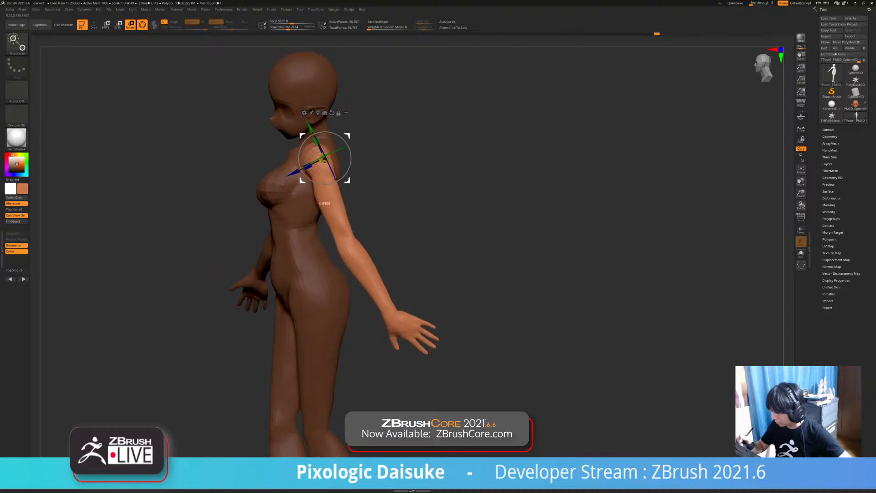
mouse_move(457, 206)
mouse_down()
mouse_move(531, 207)
mouse_move(425, 205)
mouse_move(452, 204)
mouse_up()
drag(339, 177, 343, 177)
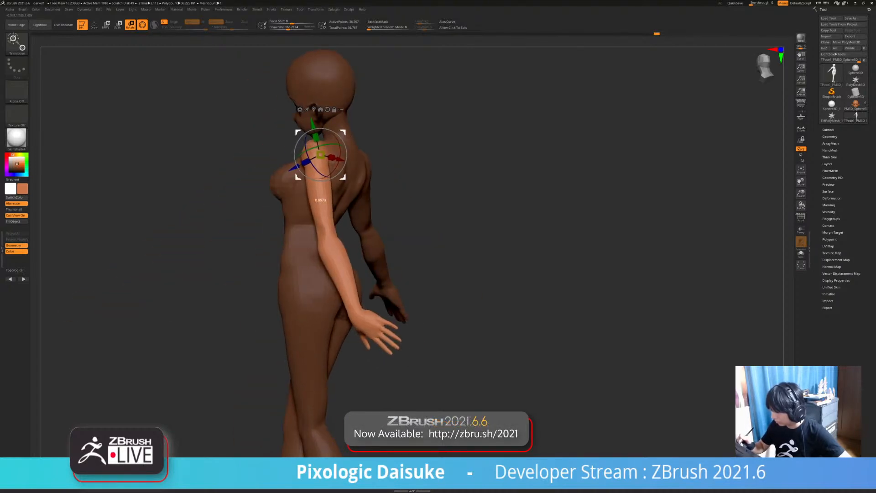
mouse_move(457, 205)
mouse_down()
mouse_move(548, 205)
mouse_move(264, 206)
mouse_up()
drag(776, 201, 783, 201)
- Isolate the character's left forearm by masking the body above the elbow, and rotate it slightly from the front
ctrl+drag(524, 219, 447, 219)
ctrl+drag(320, 233, 348, 276)
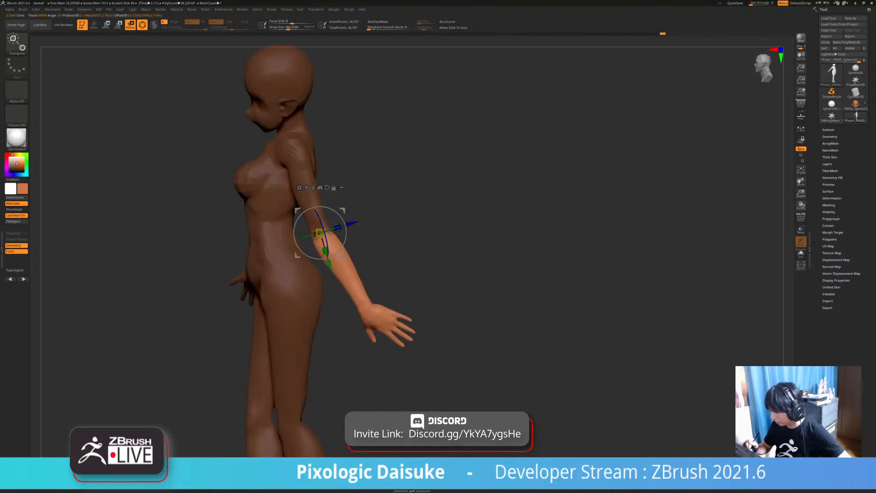
drag(450, 228, 524, 228)
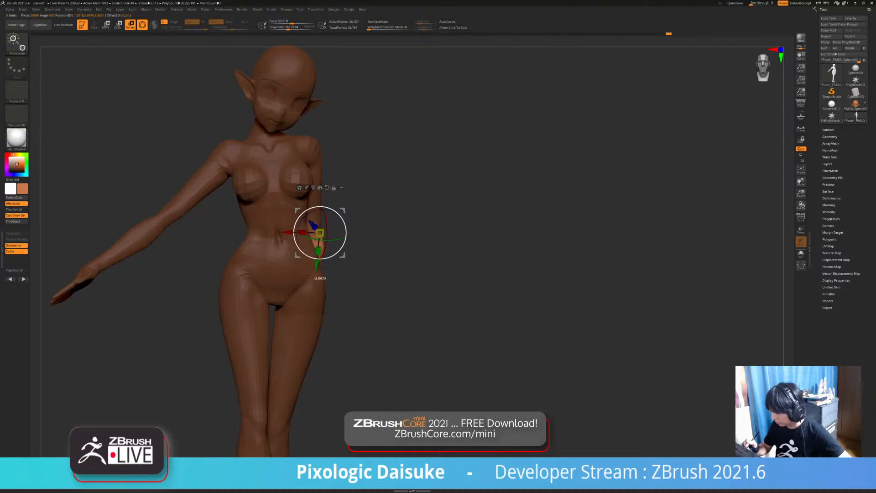
mouse_move(525, 228)
mouse_down()
mouse_move(332, 228)
mouse_move(534, 229)
mouse_up()
ctrl+drag(502, 256, 515, 270)
mouse_move(507, 255)
mouse_down()
mouse_move(521, 256)
mouse_move(508, 256)
mouse_up()
ctrl+right_drag(507, 256, 543, 233)
- Swing the isolated left forearm closer to the hip from the side, and clear the mask
mouse_move(525, 229)
mouse_down()
mouse_move(617, 228)
mouse_move(600, 228)
mouse_up()
alt+right_drag(600, 228, 634, 201)
alt+drag(375, 229, 349, 255)
key(ctrl+h)
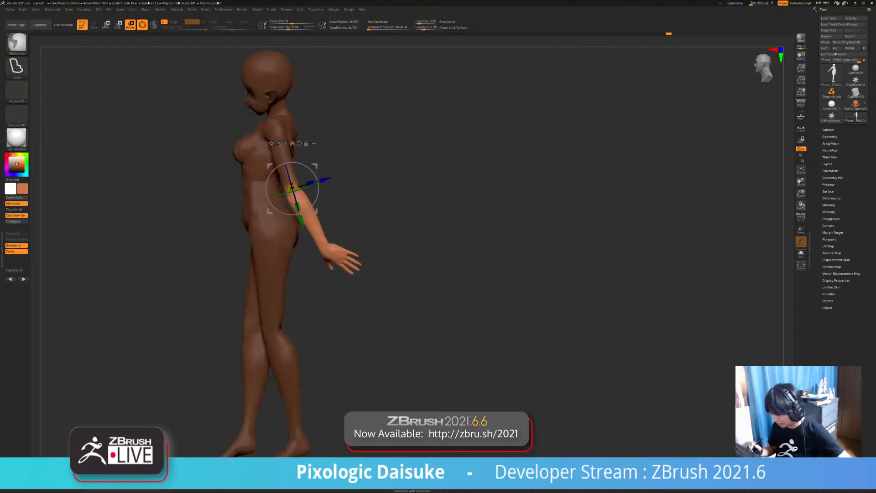
drag(316, 179, 316, 185)
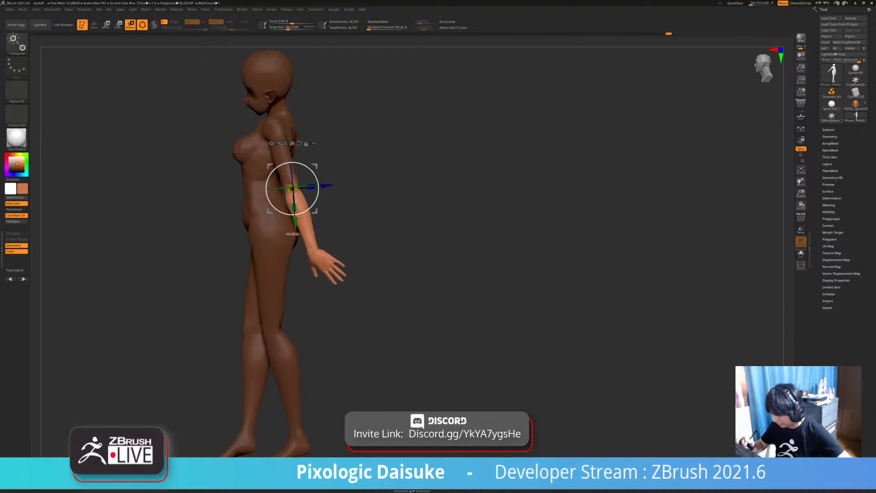
drag(351, 228, 379, 261)
drag(365, 237, 391, 241)
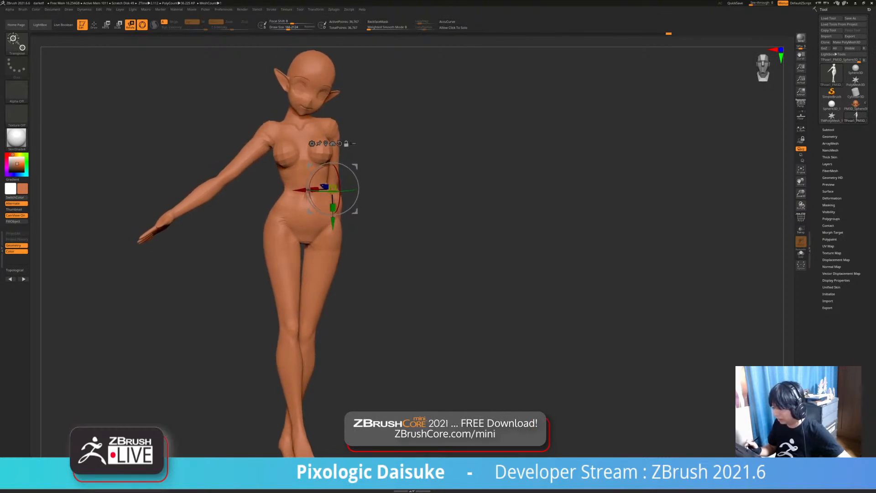
- Turn on perspective for viewing the whole figure
drag(450, 234, 176, 235)
click(801, 104)
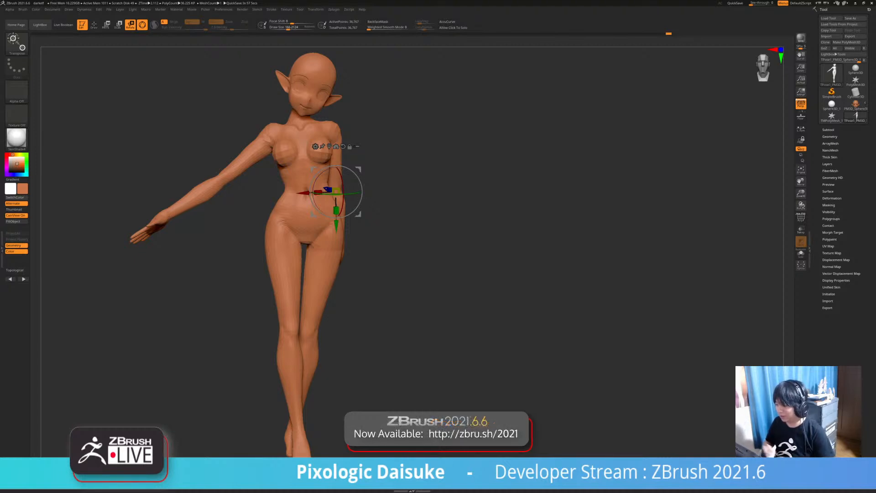
- Assign hotkey K to rotating forward and J to rotating backward around the selected axis
click(316, 9)
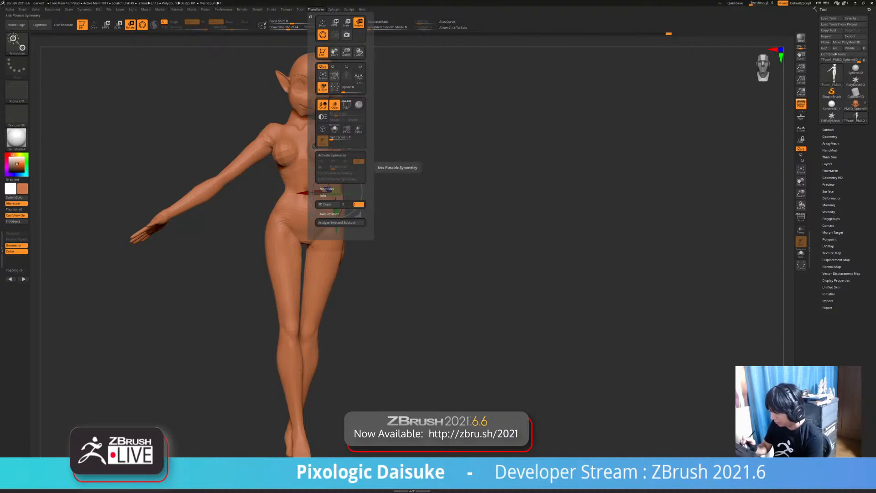
click(330, 214)
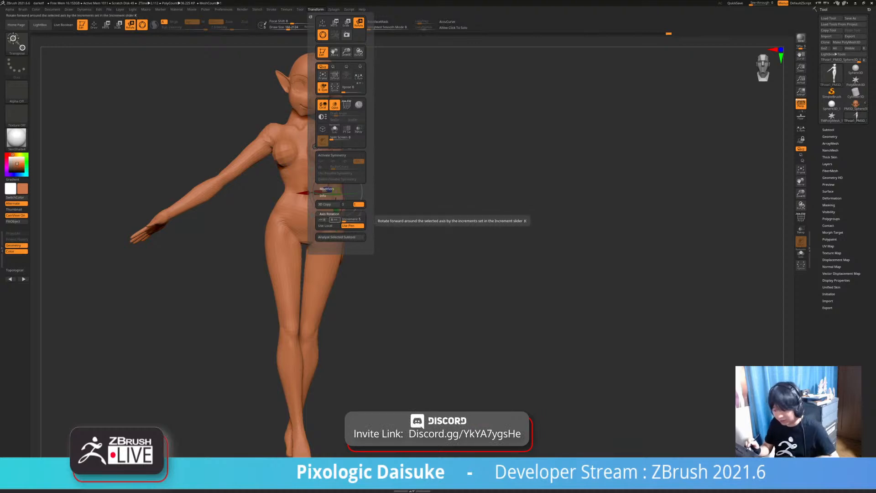
key(ctrl+shift)
ctrl+alt+click(334, 220)
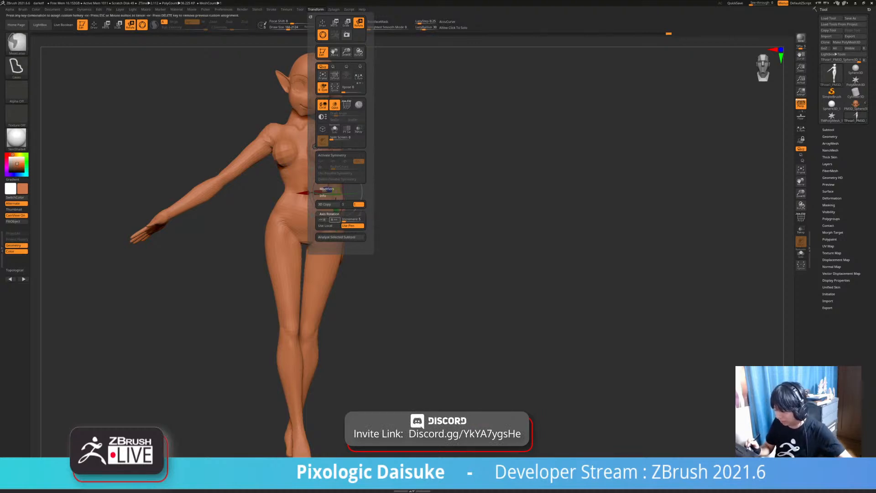
key(k)
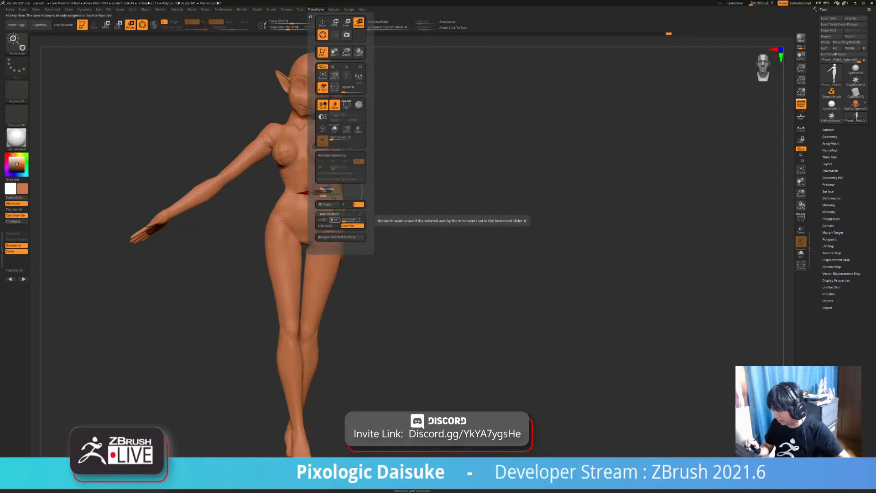
key(ctrl)
ctrl+alt+click(323, 220)
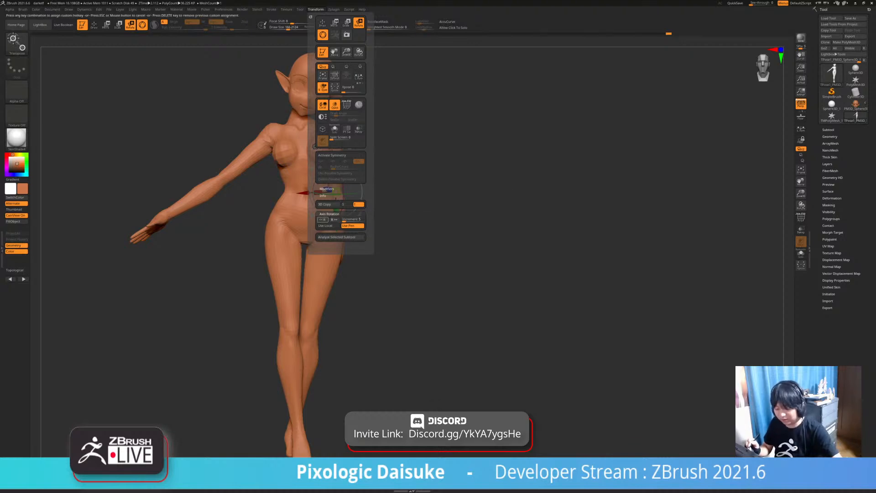
key(j)
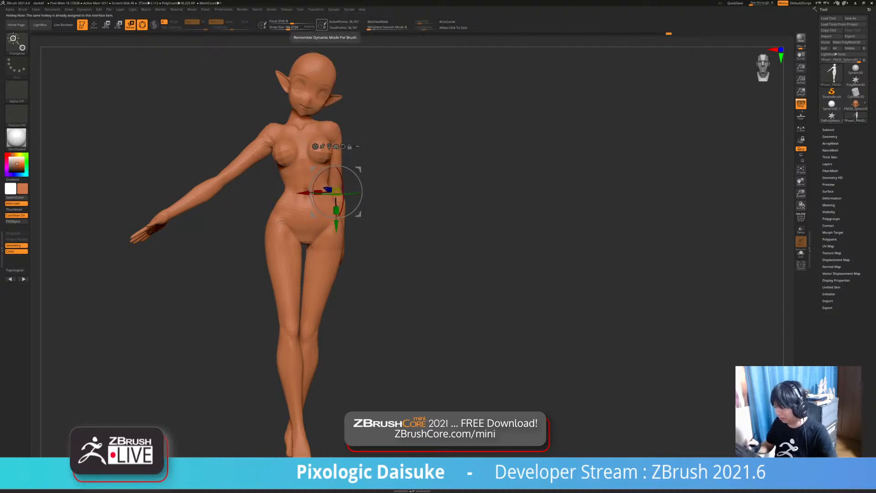
- Turn off the Use Pen option for axis rotation, and switch perspective off
click(315, 9)
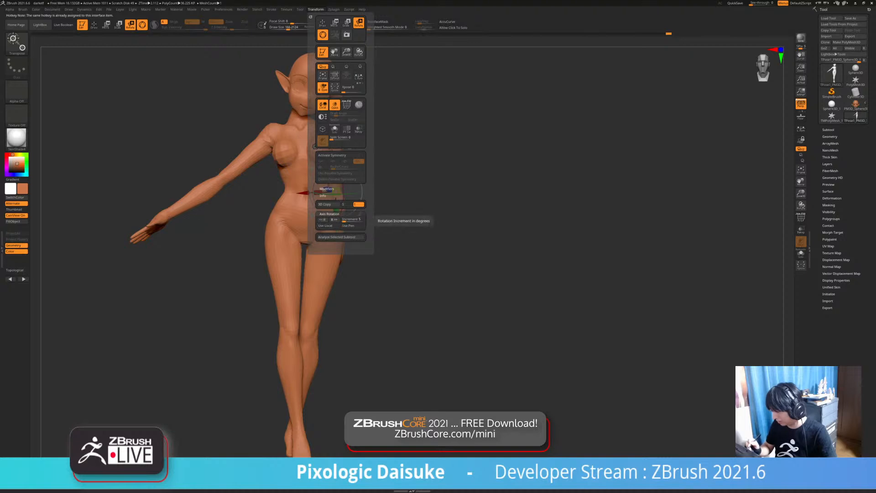
drag(411, 228, 753, 228)
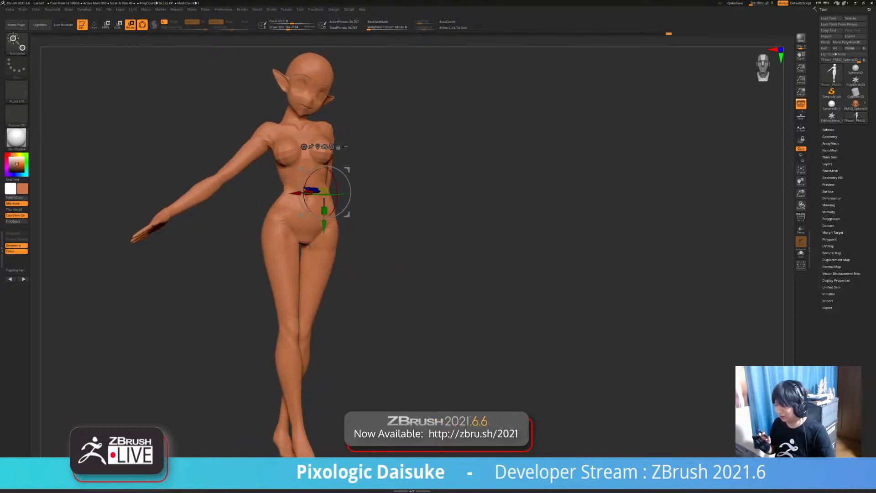
click(801, 104)
drag(685, 206, 725, 206)
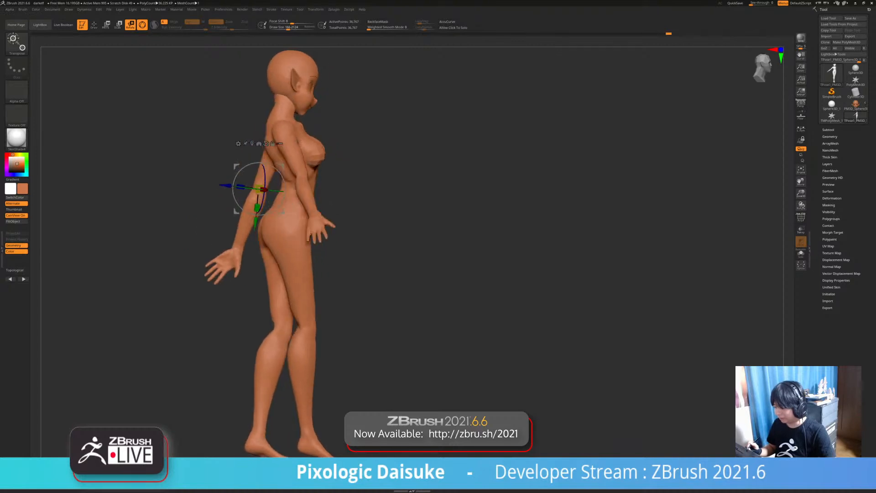
- Examine the figure's pose from several sides, and look closely at the head, chest and left shoulder
drag(639, 228, 609, 229)
drag(547, 228, 531, 220)
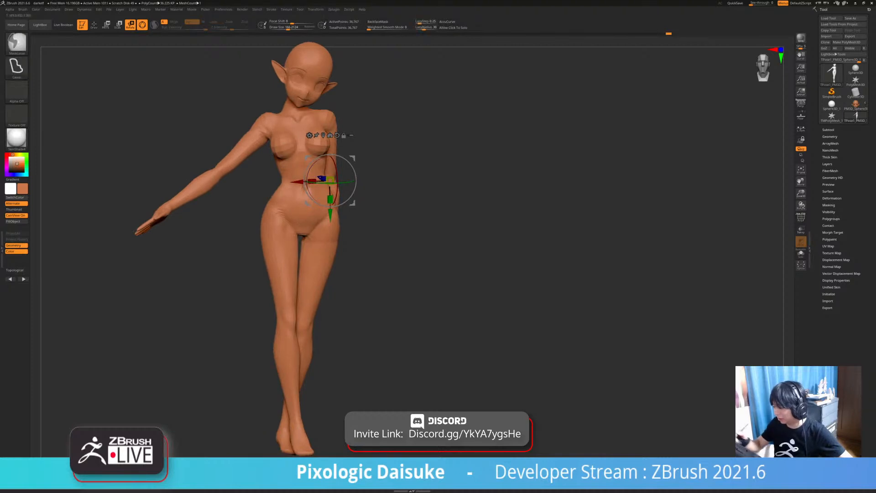
ctrl+right_drag(337, 85, 337, 58)
mouse_move(547, 228)
alt+mouse_down()
mouse_move(548, 283)
mouse_move(648, 246)
mouse_move(524, 274)
alt+mouse_up()
alt+drag(457, 183, 669, 277)
right_drag(411, 256, 461, 214)
mouse_move(411, 205)
ctrl+right_down()
mouse_move(411, 247)
mouse_move(598, 349)
mouse_move(571, 326)
mouse_move(559, 328)
ctrl+right_up()
mouse_move(559, 328)
alt+right_down()
mouse_move(561, 345)
mouse_move(474, 345)
alt+right_up()
mouse_move(594, 331)
right_down()
mouse_move(559, 331)
mouse_move(639, 331)
mouse_move(377, 331)
mouse_move(427, 331)
right_up()
- Try view rotation limited to the Y axis, with the Use Pen option turned on
click(315, 9)
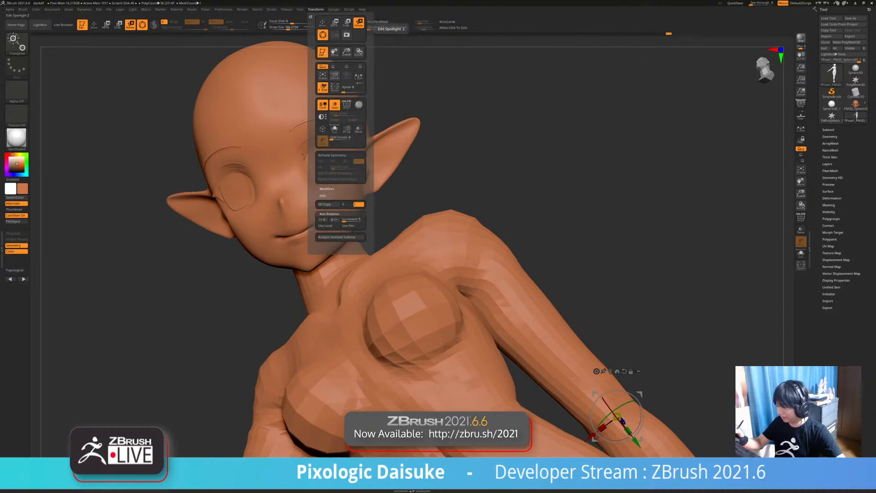
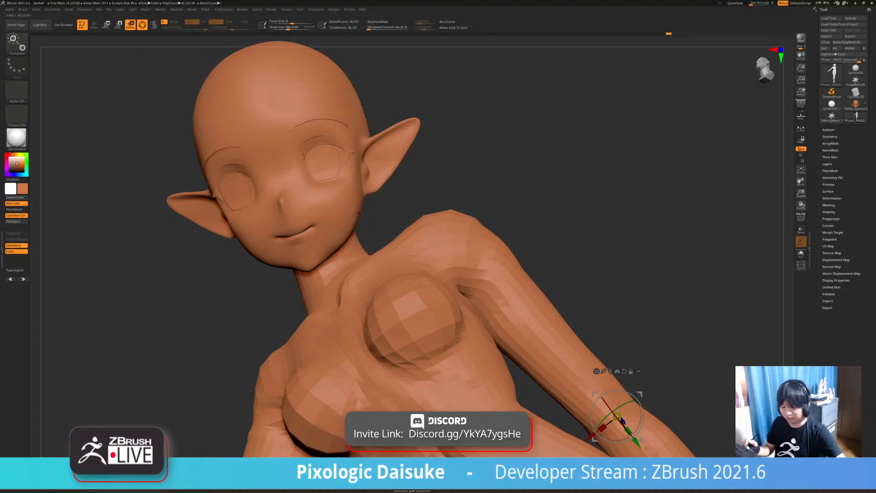
drag(570, 182, 614, 182)
click(315, 9)
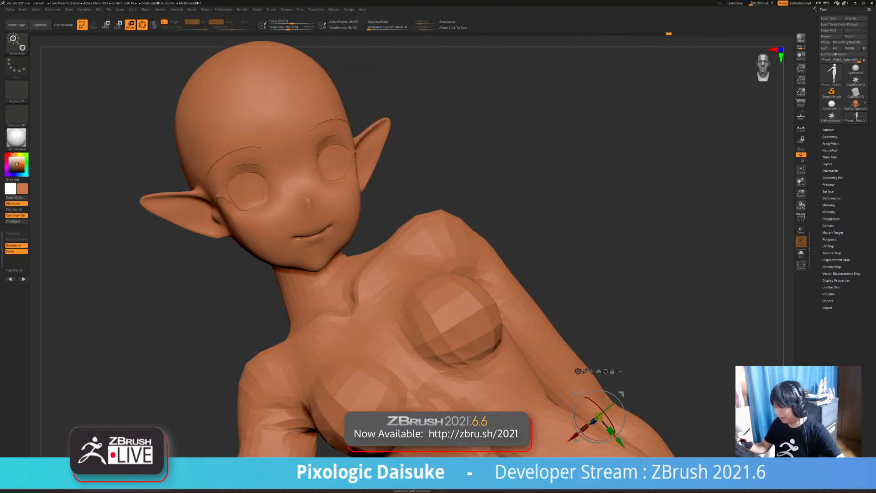
drag(593, 182, 536, 182)
click(315, 10)
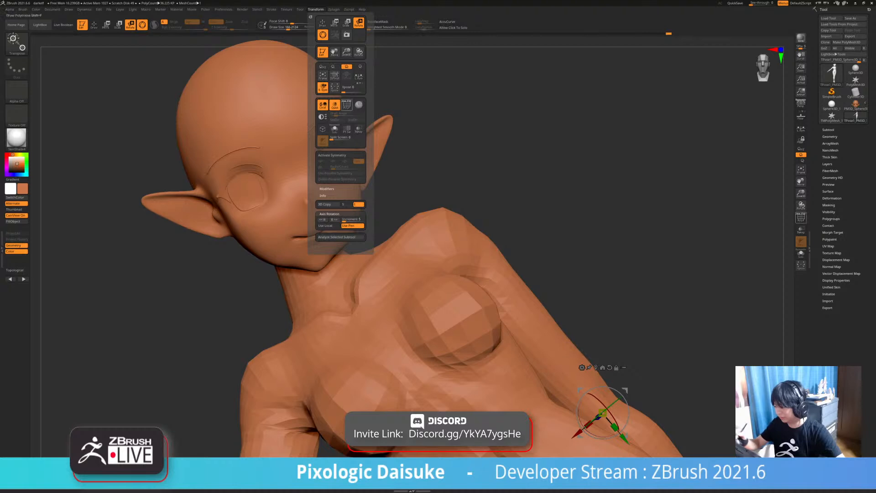
drag(548, 182, 527, 197)
- Try view rotation limited to the Z axis and to the X axis
click(316, 9)
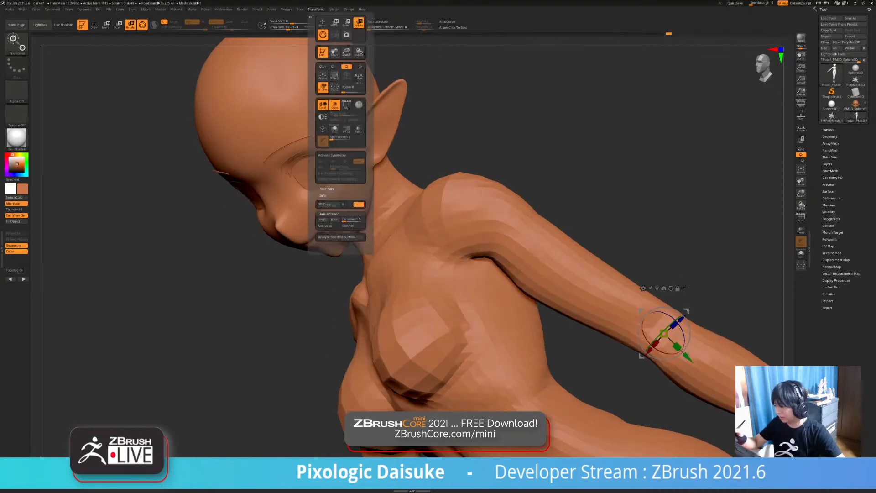
click(358, 67)
drag(539, 137, 490, 217)
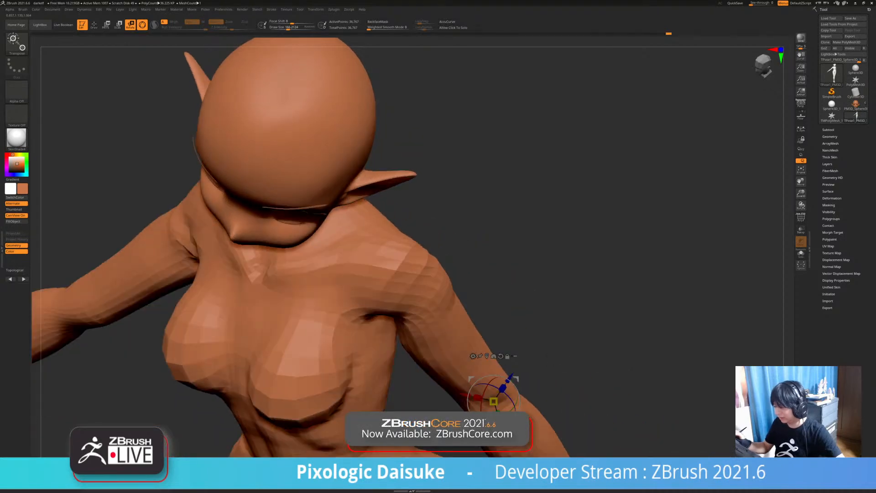
click(316, 9)
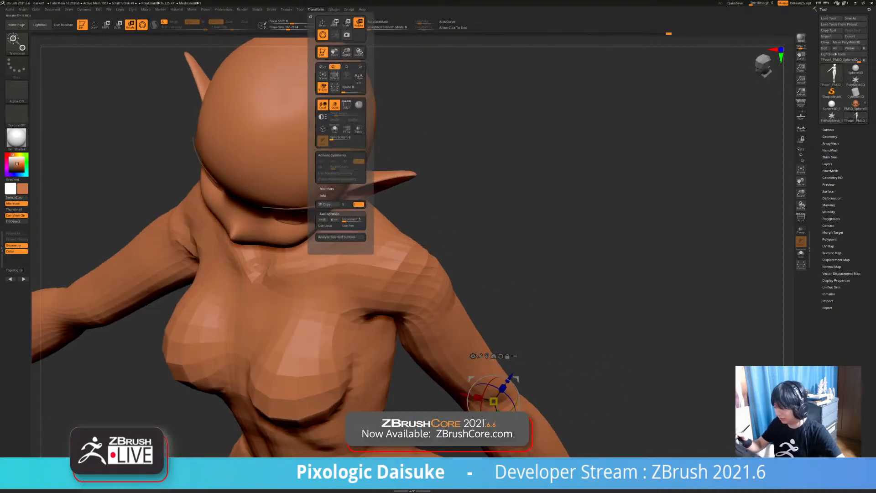
drag(570, 219, 453, 198)
drag(274, 337, 141, 352)
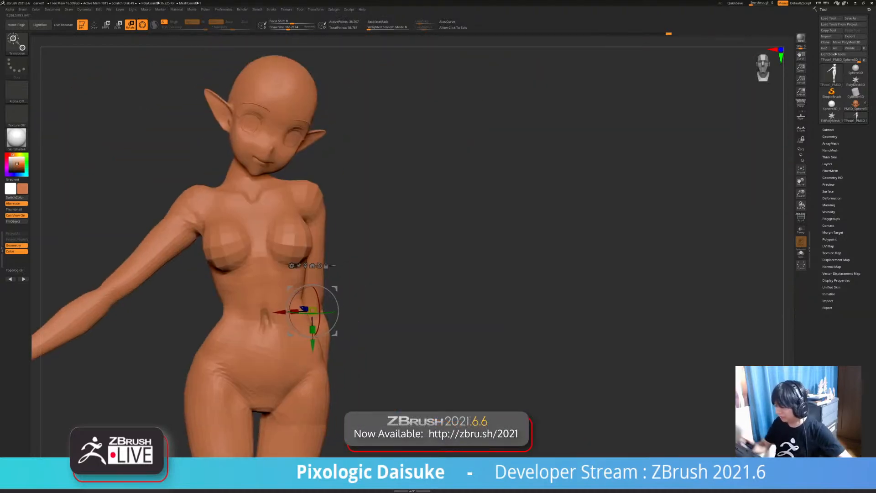
- Restore free view rotation around all axes, and frame the whole figure
click(315, 9)
click(323, 66)
mouse_move(433, 205)
right_down()
mouse_move(411, 219)
mouse_move(434, 205)
right_up()
ctrl+right_drag(433, 205, 489, 45)
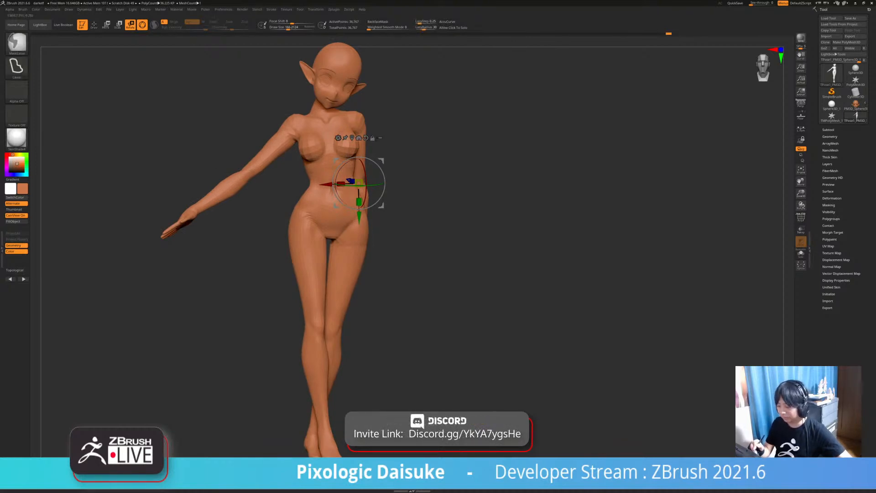
- Isolate the character's right hand by masking everything above the wrist, and align the gizmo with the hand
ctrl+click(198, 208)
right_drag(438, 183, 561, 187)
ctrl+right_drag(562, 187, 564, 219)
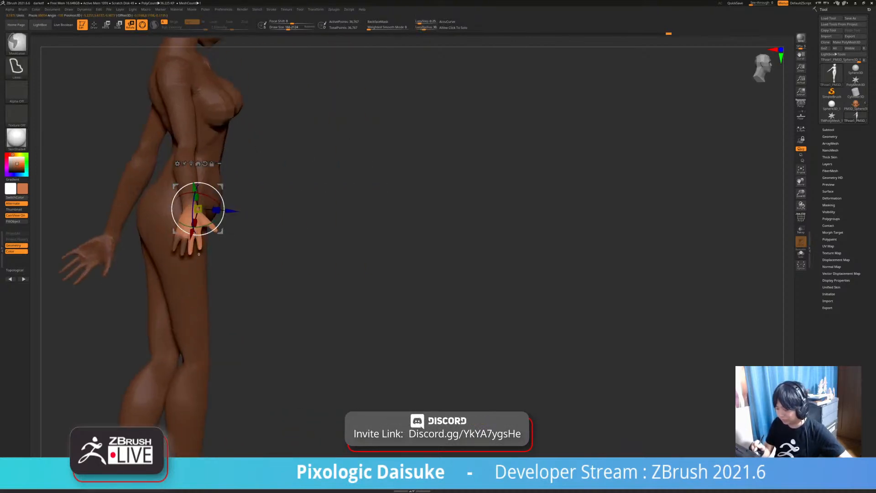
alt+right_drag(456, 205, 498, 194)
right_drag(498, 194, 539, 192)
ctrl+right_drag(479, 183, 486, 264)
mouse_move(357, 216)
ctrl+alt+mouse_down()
mouse_move(207, 246)
mouse_move(357, 256)
ctrl+alt+mouse_up()
shift+right_drag(402, 228, 461, 228)
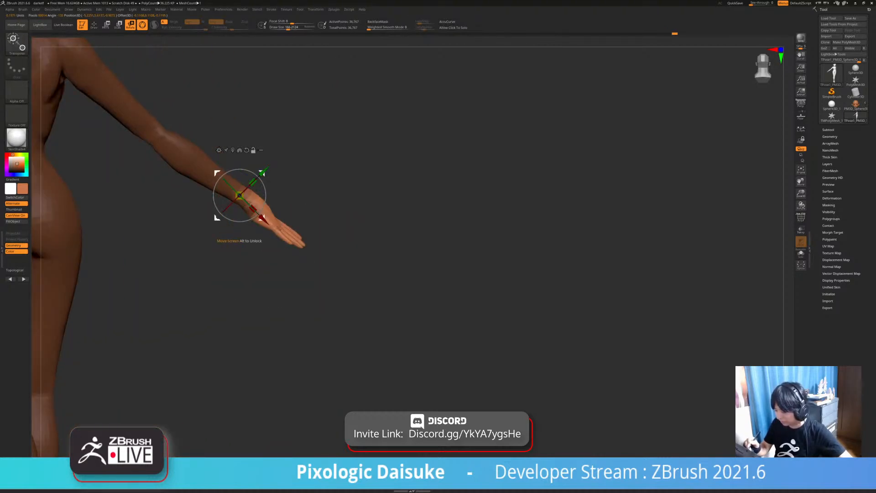
ctrl+right_drag(270, 217, 273, 239)
mouse_move(253, 153)
ctrl+alt+mouse_down()
mouse_move(316, 228)
mouse_move(324, 224)
ctrl+alt+mouse_up()
ctrl+right_drag(323, 224, 321, 201)
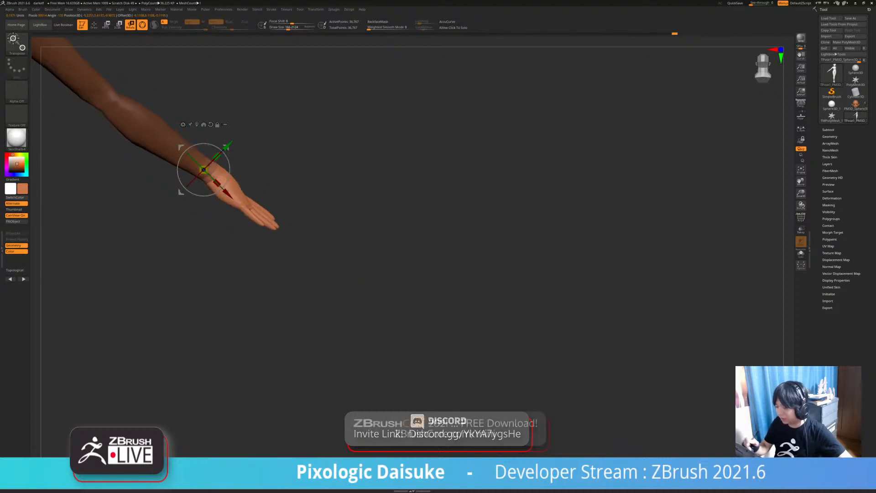
- Bend the isolated right hand farther downward at the wrist with the gizmo, and clear the mask
alt+drag(226, 147, 235, 165)
right_drag(283, 187, 315, 188)
right_drag(326, 241, 214, 242)
right_drag(497, 247, 426, 317)
alt+right_drag(253, 277, 190, 359)
ctrl+right_drag(191, 360, 166, 300)
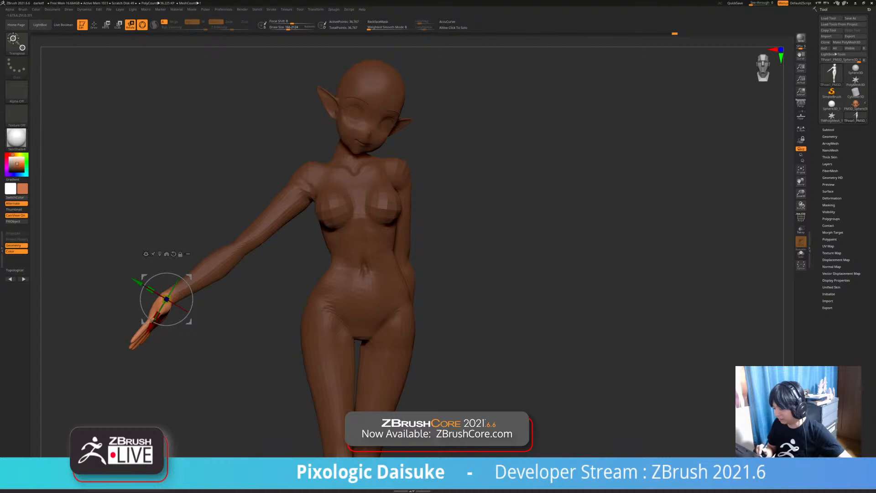
ctrl+drag(268, 346, 283, 360)
right_drag(283, 361, 329, 361)
right_drag(149, 302, 137, 303)
- Place the gizmo on the head and review the full figure's pose from the front
alt+click(329, 136)
ctrl+right_drag(330, 135, 304, 160)
alt+right_drag(304, 160, 365, 169)
right_drag(365, 168, 301, 169)
alt+right_drag(301, 169, 311, 123)
mouse_move(296, 184)
ctrl+right_down()
mouse_move(299, 144)
mouse_move(299, 182)
ctrl+right_up()
alt+right_drag(299, 183, 314, 71)
mouse_move(315, 70)
ctrl+right_down()
mouse_move(319, 50)
mouse_move(304, 77)
ctrl+right_up()
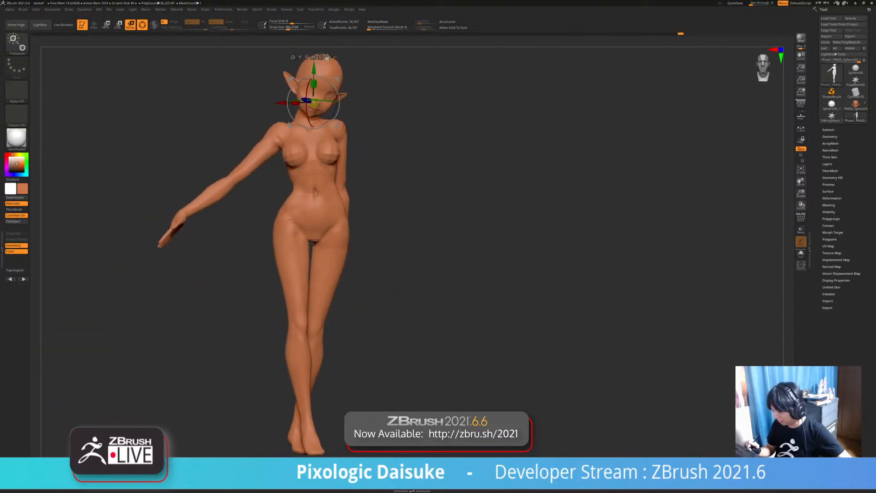
- Try isolating the character's right leg at the hip from the front and rotating it
ctrl+click(293, 234)
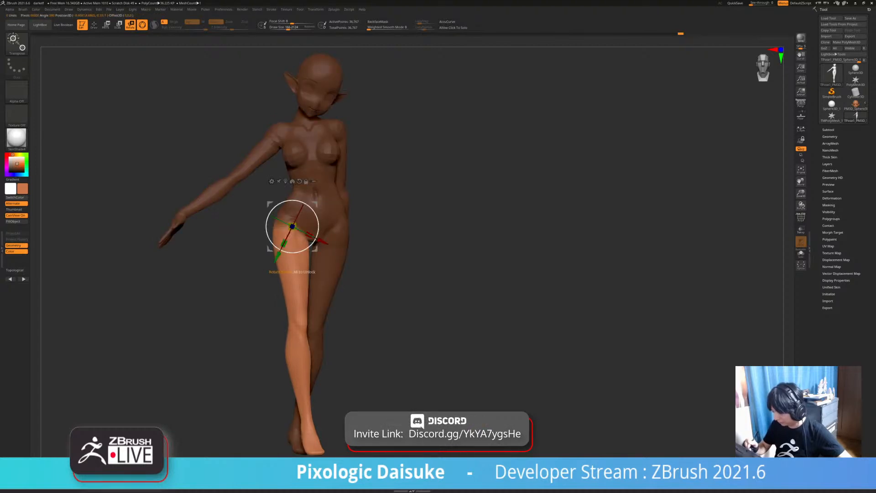
drag(311, 244, 313, 243)
right_drag(313, 244, 388, 244)
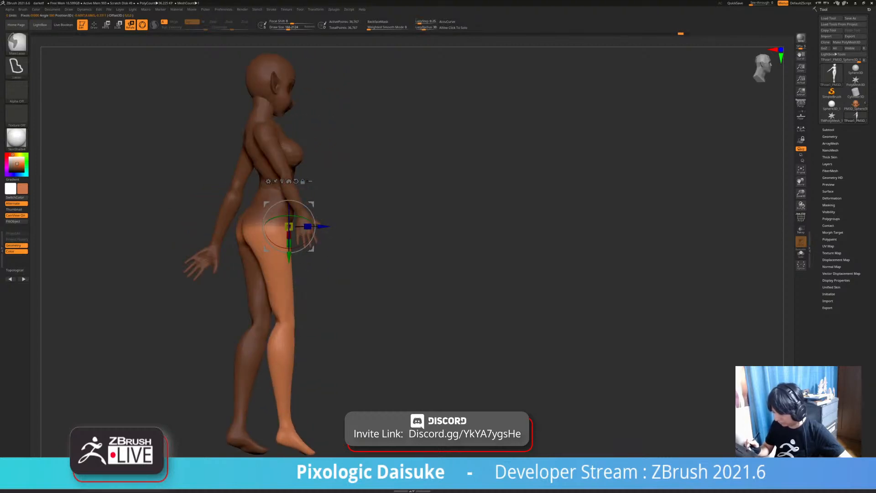
right_drag(315, 260, 352, 261)
key(ctrl+z)
key(ctrl+z)
- Isolate the character's right leg below the buttock from behind with a mask and place the gizmo at the top of the thigh
ctrl+right_drag(276, 237, 276, 263)
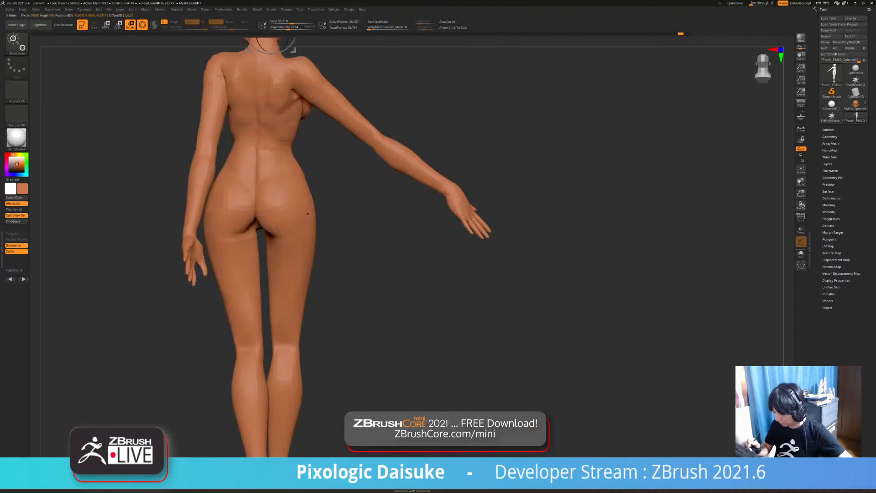
right_drag(304, 215, 315, 215)
ctrl+drag(304, 214, 289, 241)
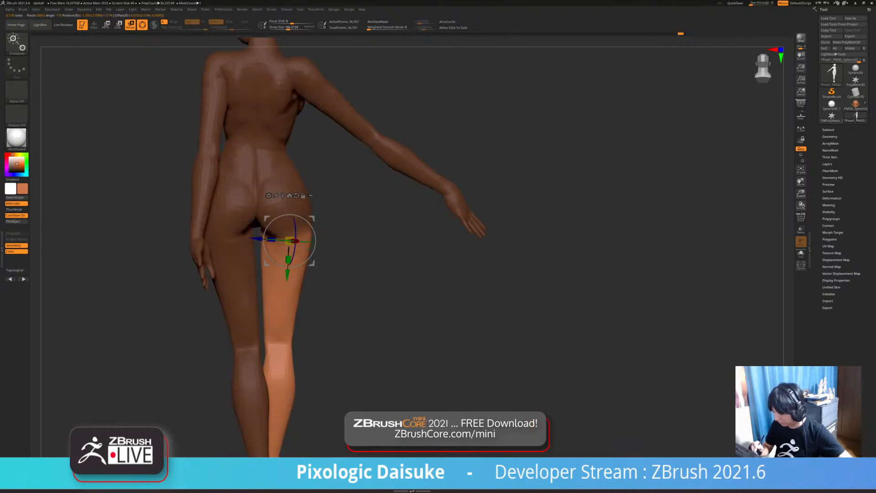
ctrl+right_drag(319, 255, 219, 237)
right_drag(312, 221, 319, 222)
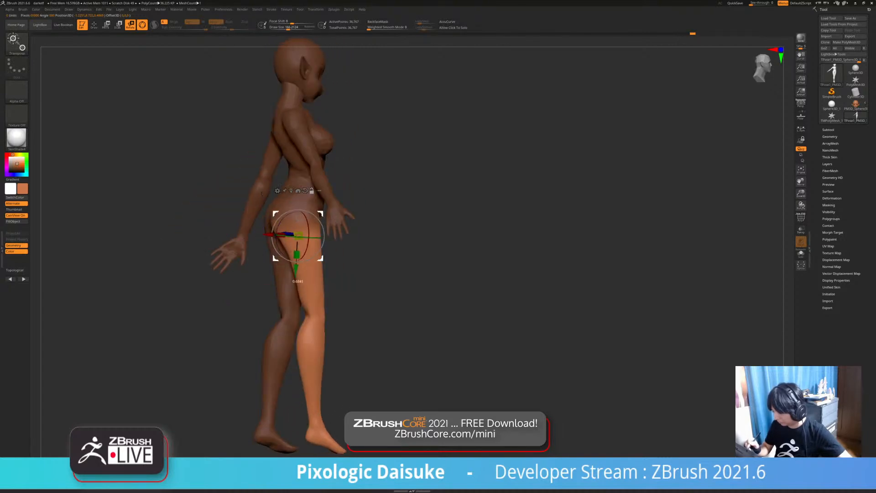
- Adjust the isolated right leg's position at the hip with the gizmo, and clear the mask
right_drag(461, 238, 352, 218)
drag(333, 226, 338, 224)
alt+right_drag(373, 202, 347, 243)
ctrl+drag(255, 267, 271, 277)
alt+right_drag(270, 277, 258, 329)
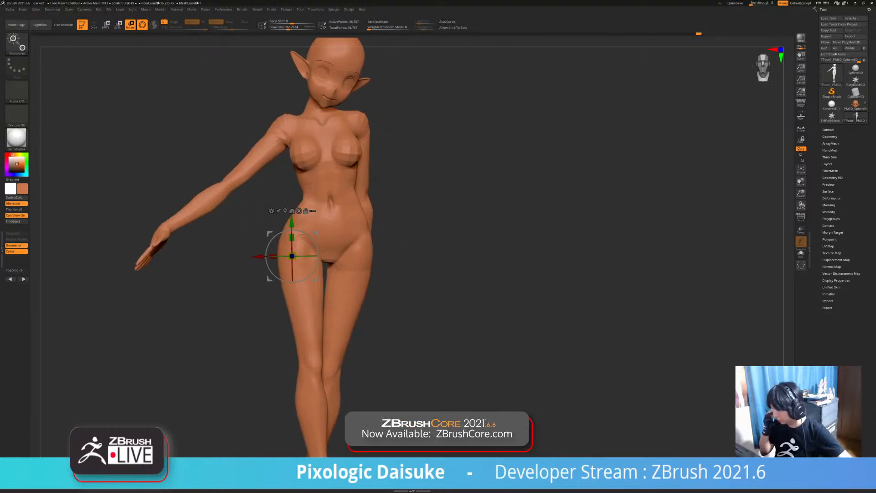
- Transfer the finished pose from the Transpose Master mesh back to the character's subtools
alt+right_drag(246, 292, 220, 363)
right_drag(220, 363, 475, 363)
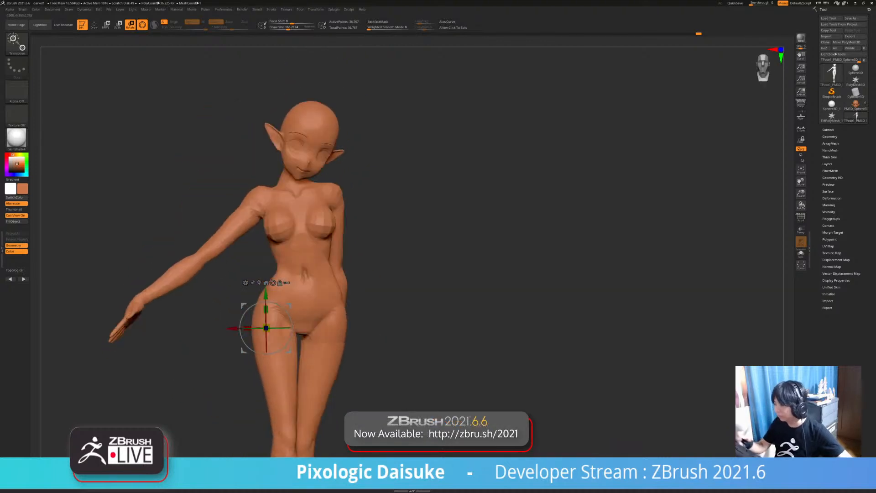
click(349, 9)
mouse_move(334, 9)
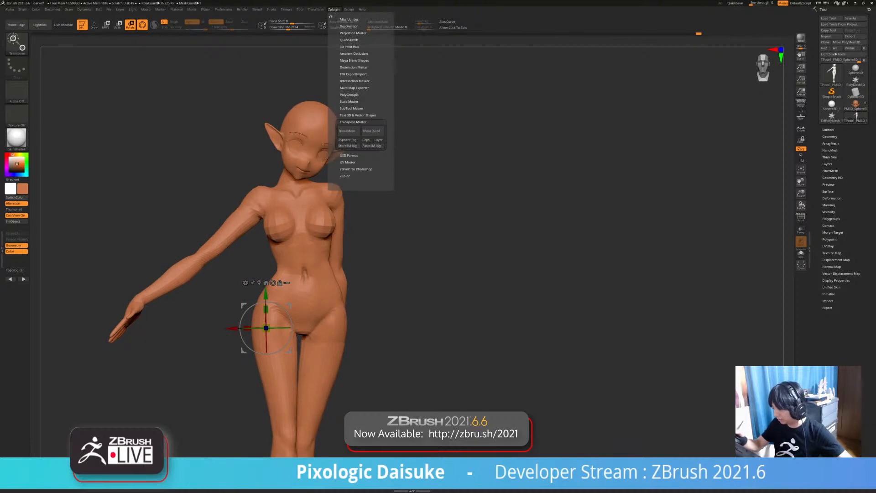
click(372, 131)
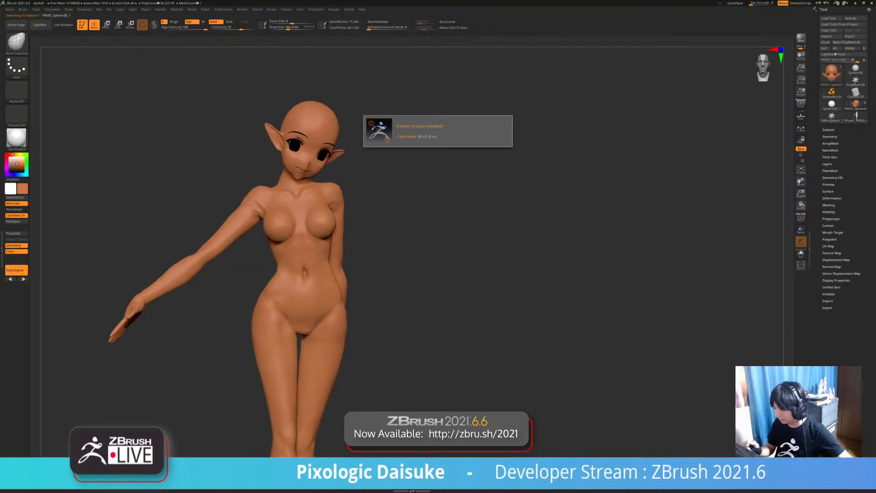
- Select the character's right iris and try reshaping it with a small Move Topological brush
alt+right_drag(297, 228, 315, 279)
ctrl+right_drag(315, 278, 250, 274)
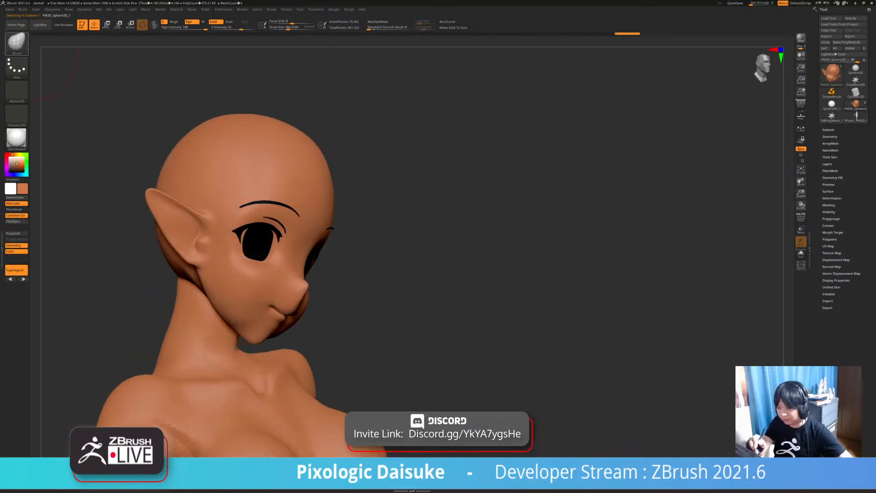
key(b)
key(Escape)
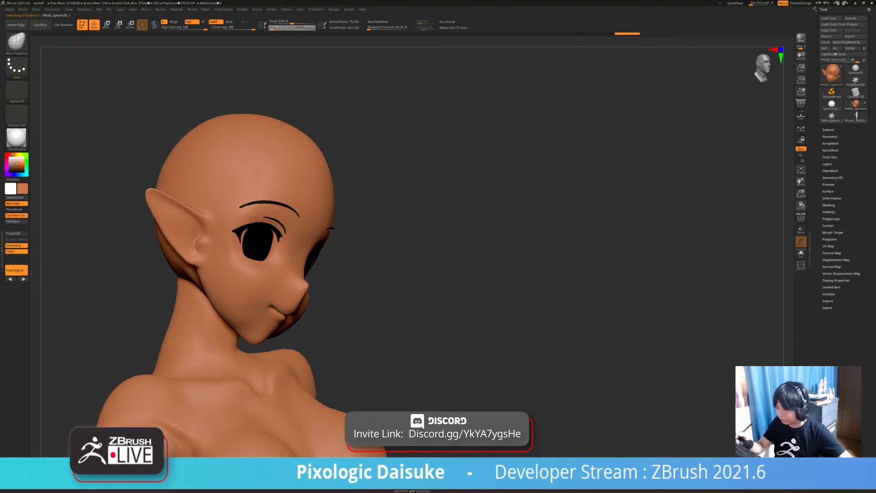
click(271, 28)
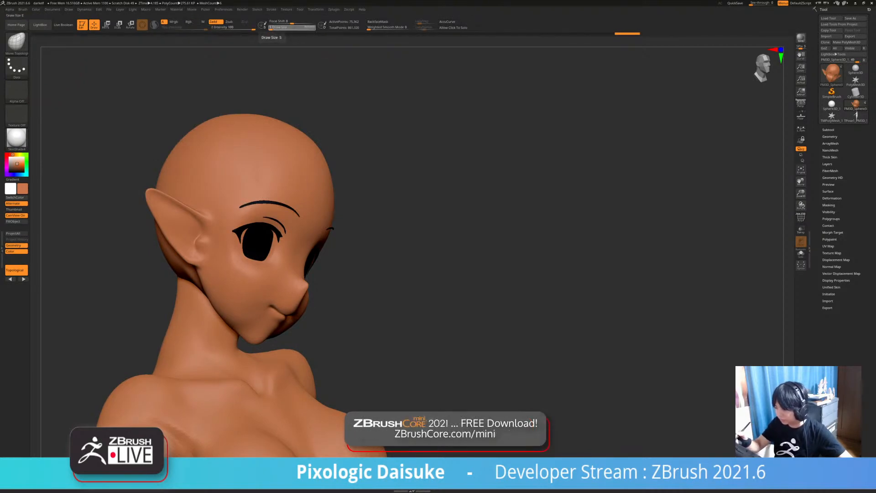
right_drag(388, 247, 319, 237)
mouse_move(319, 237)
ctrl+right_down()
mouse_move(327, 256)
mouse_move(330, 242)
ctrl+right_up()
alt+click(215, 225)
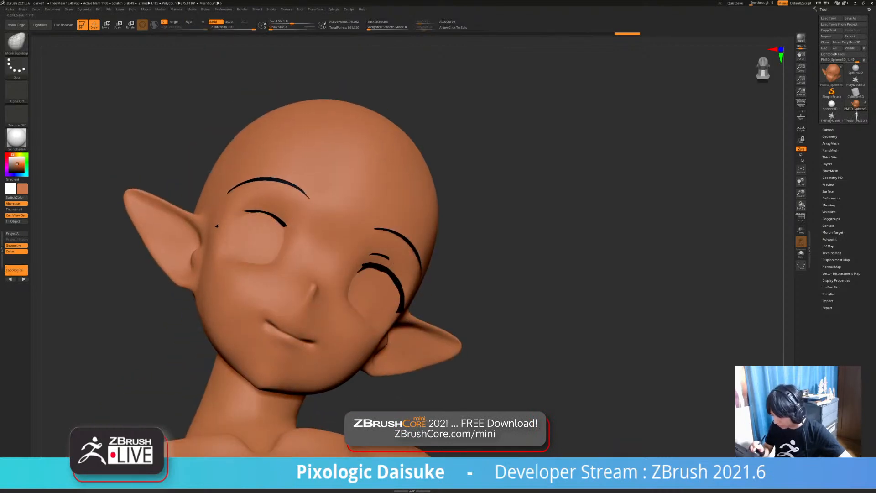
key(ctrl+z)
alt+click(251, 244)
drag(250, 262, 252, 252)
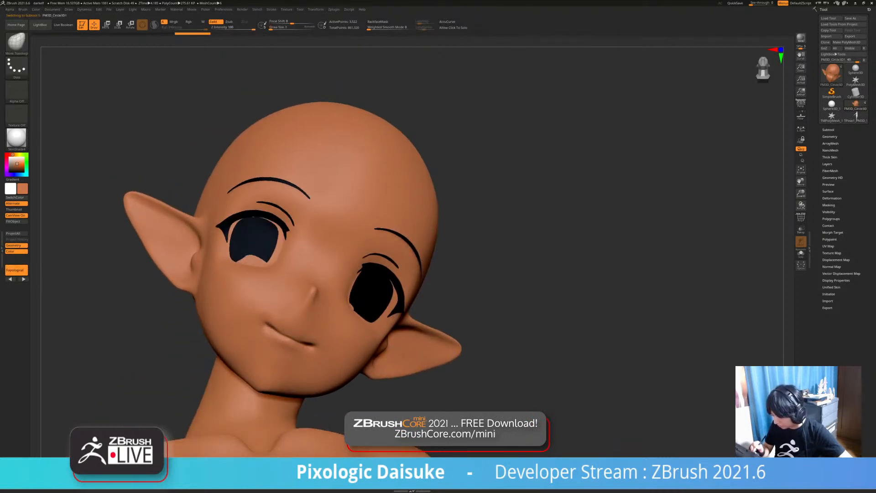
key(ctrl+z)
- Enlarge the Move Topological brush and reshape the irises to fit the eyes, checking from several angles
mouse_move(252, 252)
right_down()
mouse_move(278, 252)
mouse_move(287, 295)
right_up()
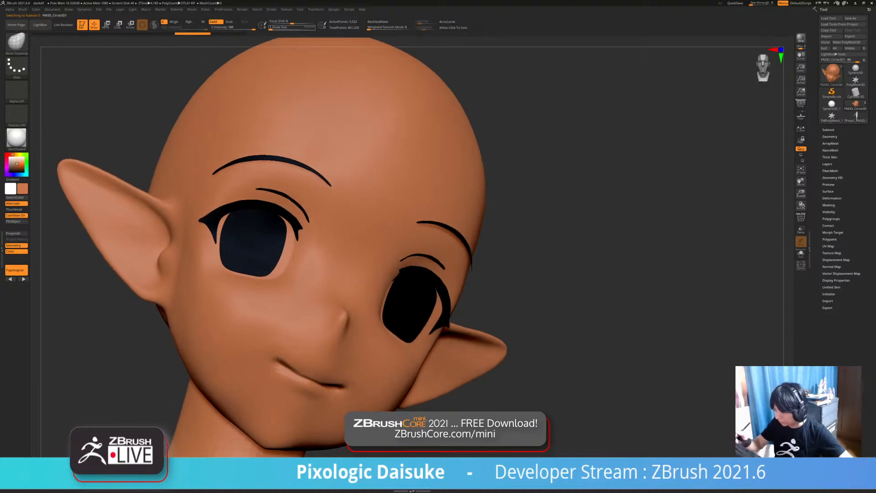
drag(300, 28, 304, 27)
drag(260, 231, 250, 232)
key(ctrl+z)
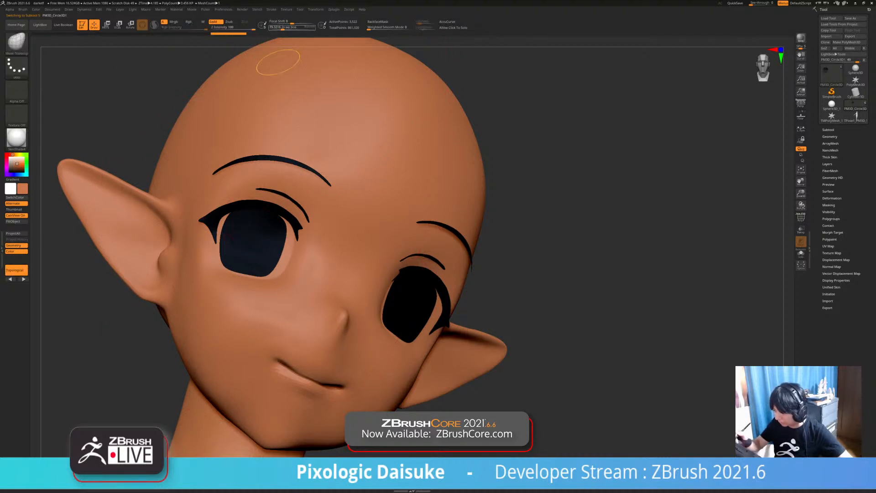
right_drag(244, 227, 236, 217)
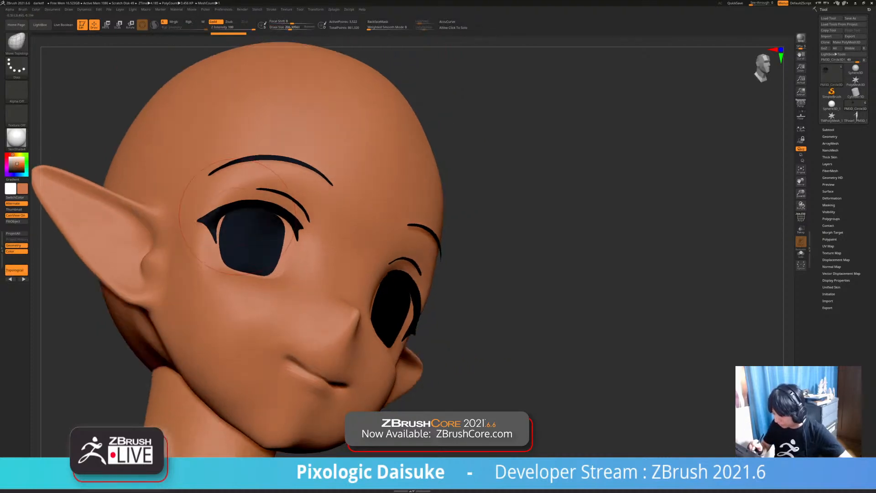
right_drag(274, 252, 287, 247)
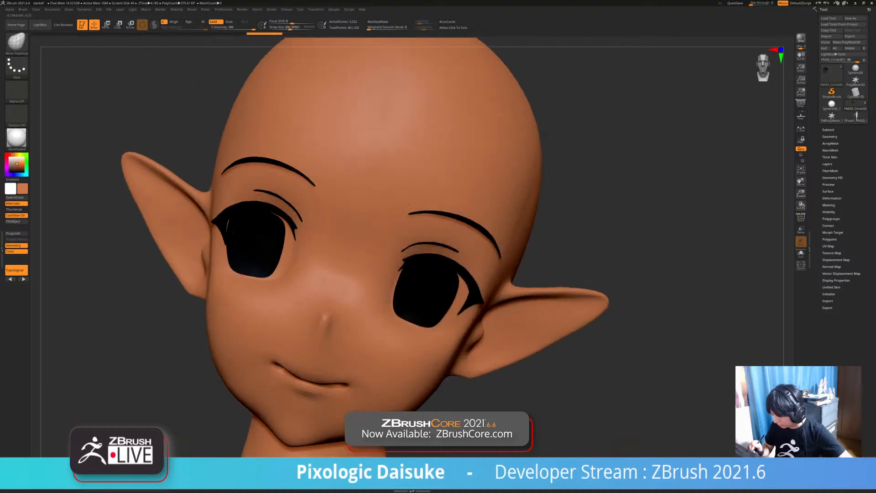
right_drag(233, 231, 273, 244)
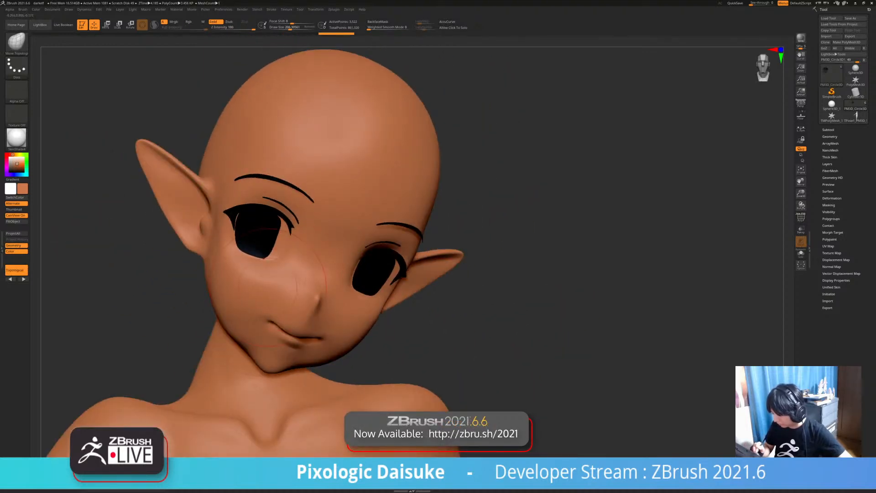
right_drag(343, 272, 310, 322)
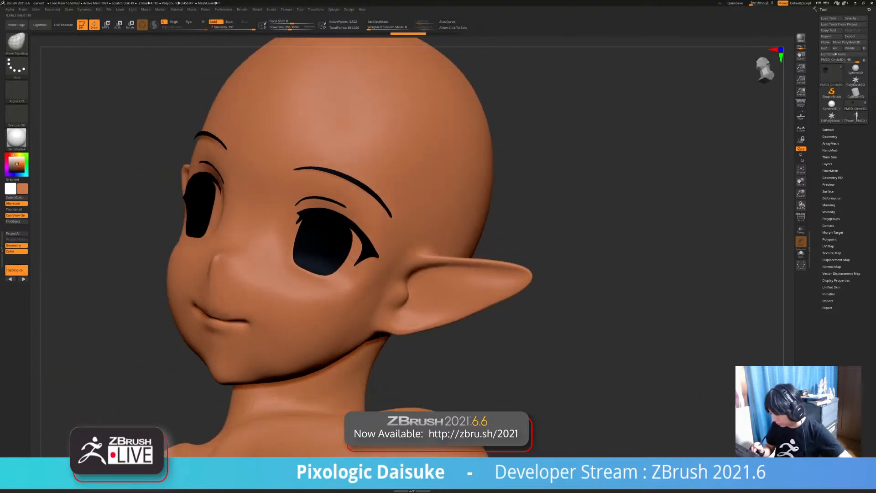
mouse_move(308, 272)
right_down()
mouse_move(383, 267)
mouse_move(383, 247)
mouse_move(429, 265)
mouse_move(416, 209)
right_up()
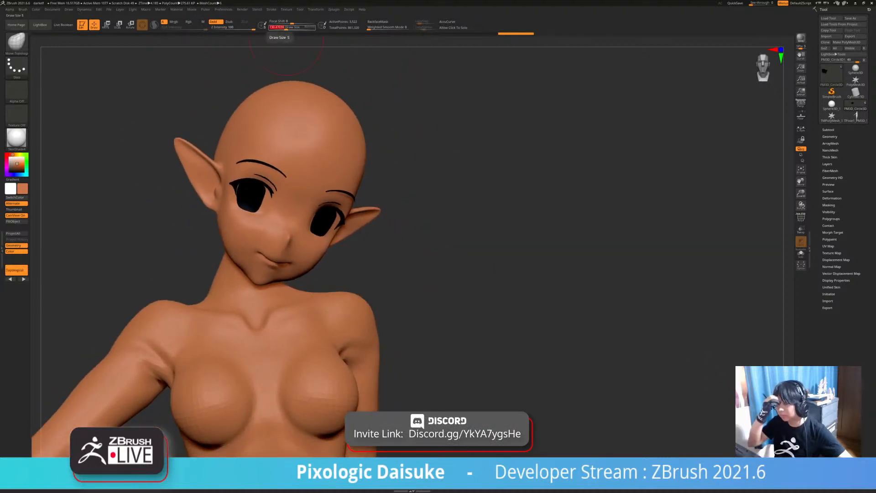
- Select the Extract2 subtool near the eyes and adjust its fit with a larger Move Topological brush
mouse_move(425, 228)
right_down()
mouse_move(328, 250)
mouse_move(370, 260)
mouse_move(379, 288)
mouse_move(372, 269)
right_up()
key(shift)
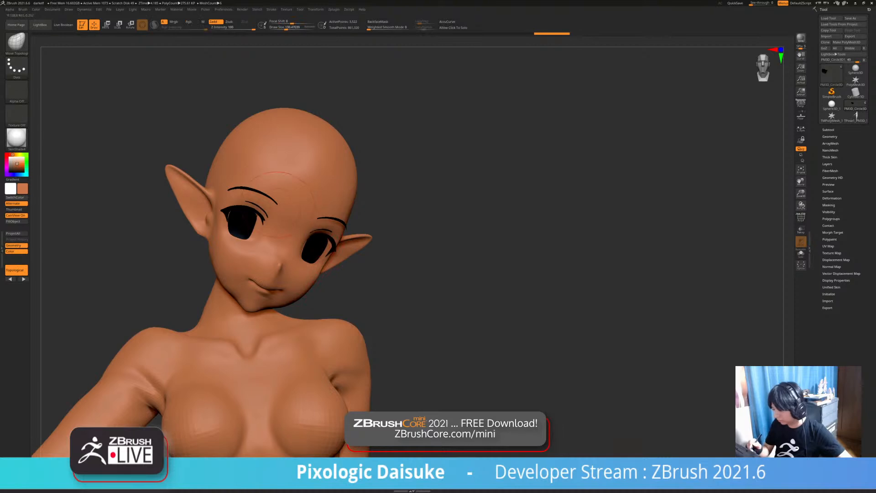
alt+right_drag(342, 45, 339, 38)
mouse_move(266, 152)
right_down()
mouse_move(287, 145)
mouse_move(250, 157)
right_up()
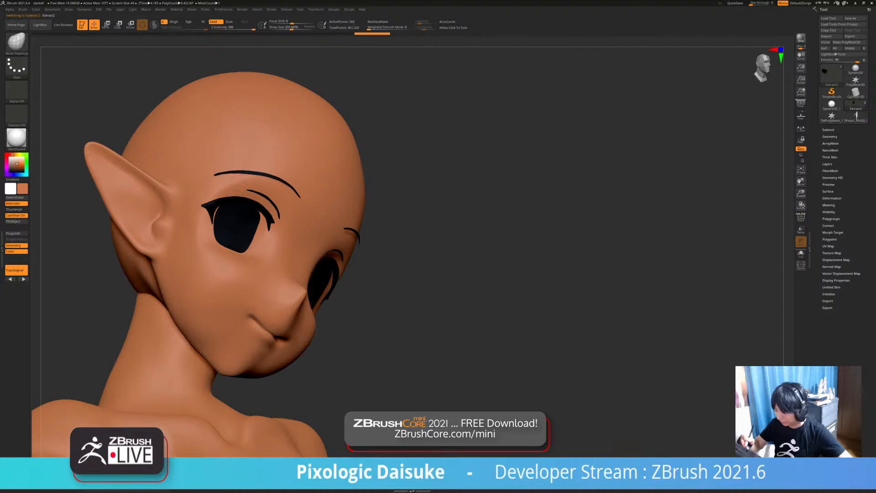
mouse_move(224, 140)
right_down()
mouse_move(325, 176)
mouse_move(326, 149)
mouse_move(361, 155)
mouse_move(249, 200)
mouse_move(242, 219)
mouse_move(215, 233)
mouse_move(188, 219)
mouse_move(325, 209)
mouse_move(297, 229)
mouse_move(337, 242)
right_up()
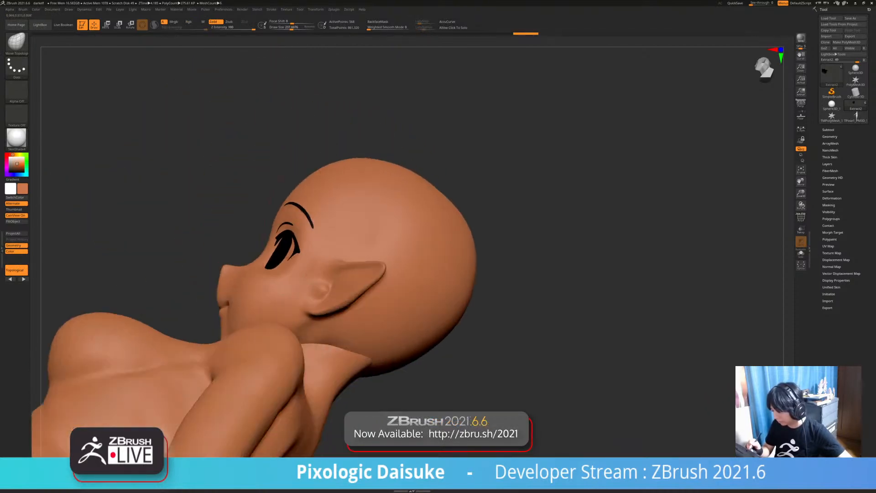
mouse_move(315, 173)
right_down()
mouse_move(331, 254)
mouse_move(292, 237)
mouse_move(304, 257)
mouse_move(318, 244)
mouse_move(307, 159)
mouse_move(305, 292)
mouse_move(325, 321)
right_up()
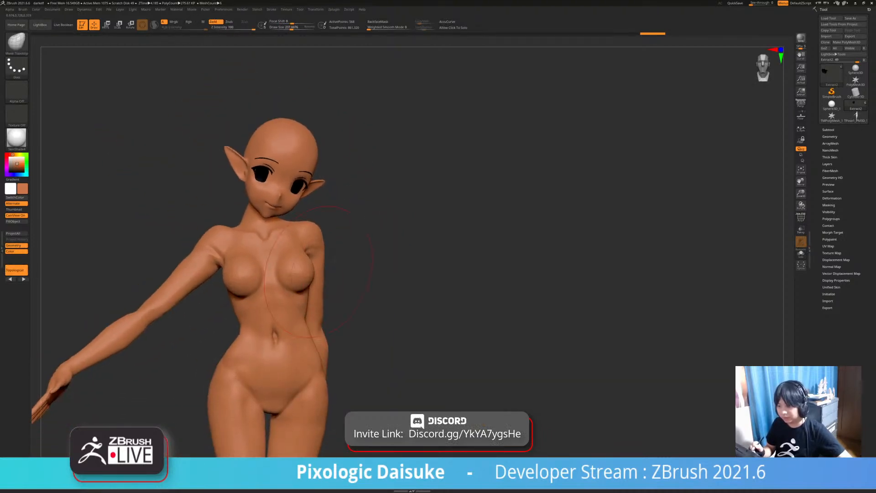
- Select the body and try carving the crease at the front of the left armpit with the DamStandard brush
alt+click(301, 301)
ctrl+right_drag(310, 292, 330, 255)
right_drag(329, 256, 312, 240)
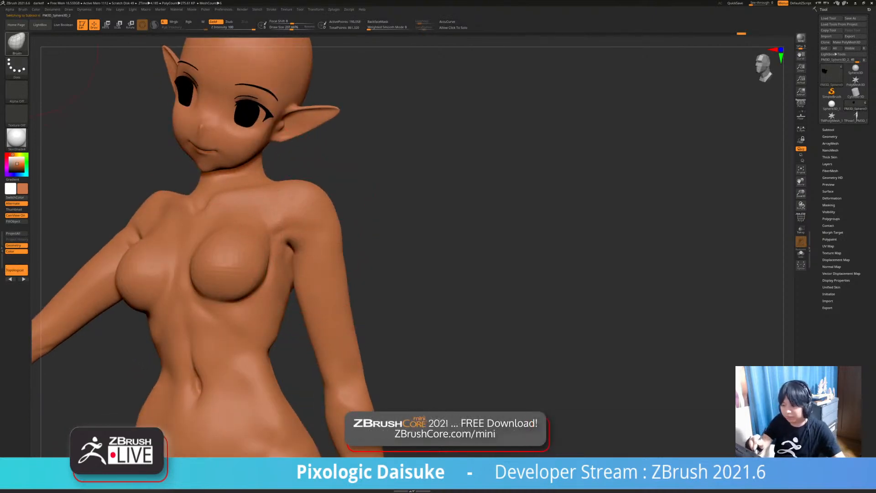
click(16, 43)
click(260, 44)
drag(291, 27, 287, 28)
mouse_move(256, 234)
right_down()
mouse_move(291, 237)
mouse_move(288, 251)
mouse_move(297, 227)
right_up()
key(ctrl+z)
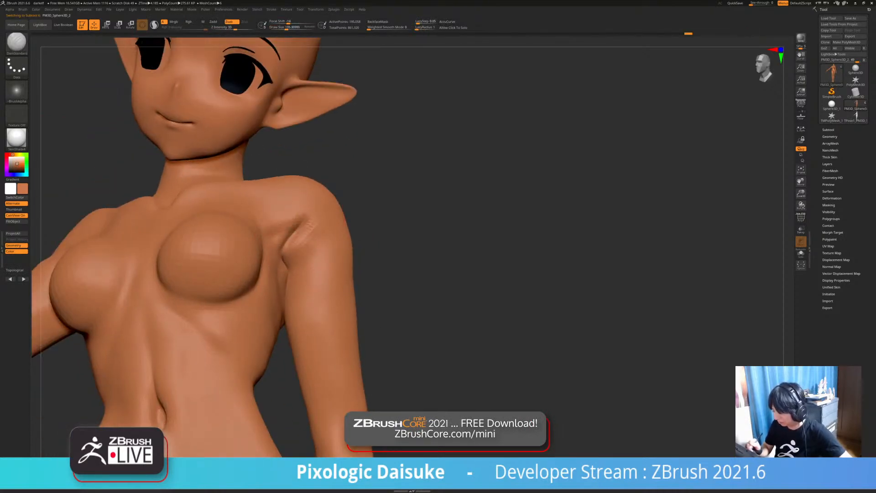
- Smooth the rough crease where the left arm meets the chest
shift+drag(315, 213, 301, 241)
mouse_move(292, 231)
right_down()
mouse_move(287, 254)
mouse_move(273, 265)
right_up()
key(shift)
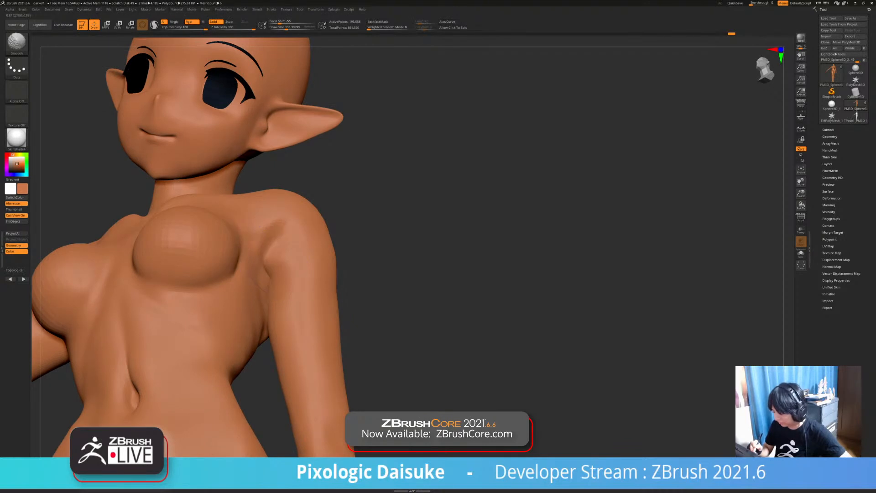
shift+drag(274, 261, 278, 247)
right_drag(278, 246, 289, 269)
shift+drag(274, 255, 290, 257)
key(ctrl+z)
mouse_move(291, 258)
ctrl+right_down()
mouse_move(278, 242)
mouse_move(247, 256)
mouse_move(205, 253)
ctrl+right_up()
shift+drag(260, 247, 269, 251)
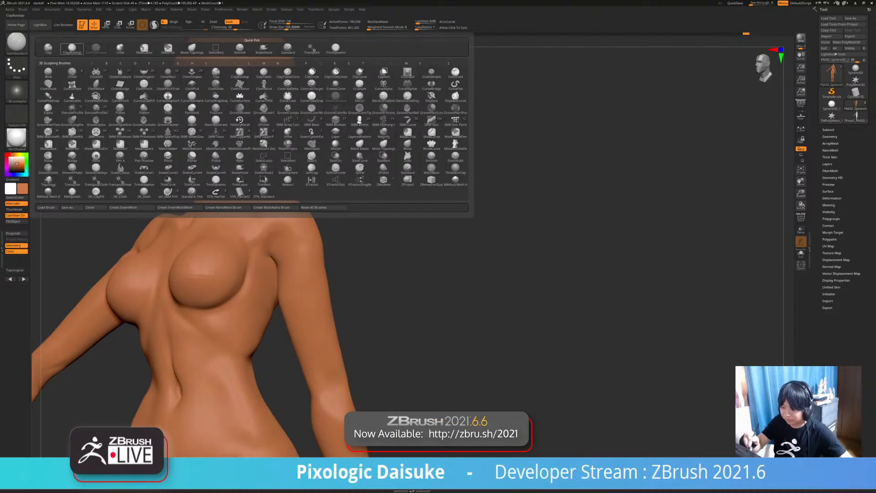
- Build up volume on the front of the left shoulder and armpit with the ClayBuildup brush, and smooth it
click(72, 49)
right_drag(276, 249, 289, 234)
drag(284, 270, 283, 252)
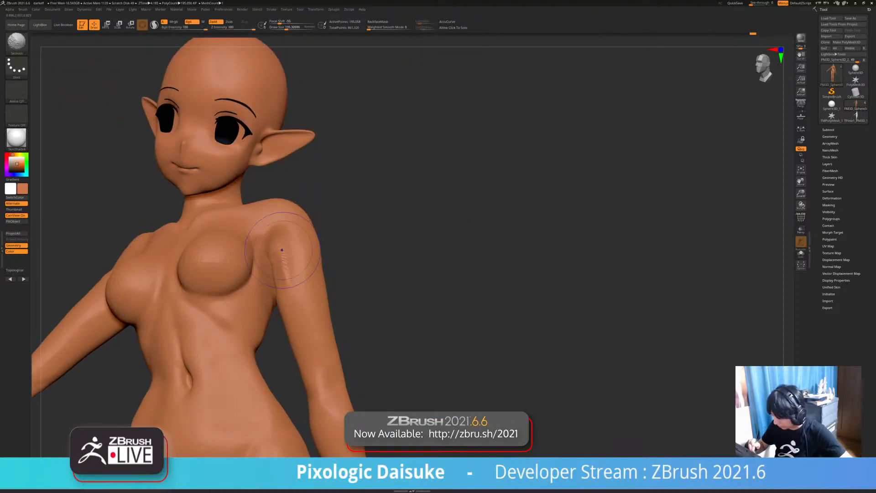
right_drag(291, 293, 302, 314)
mouse_move(269, 260)
mouse_down()
mouse_move(273, 231)
mouse_move(274, 256)
mouse_up()
ctrl+right_drag(300, 291, 296, 256)
mouse_move(297, 256)
right_down()
mouse_move(283, 255)
mouse_move(283, 311)
mouse_move(260, 310)
right_up()
key(shift)
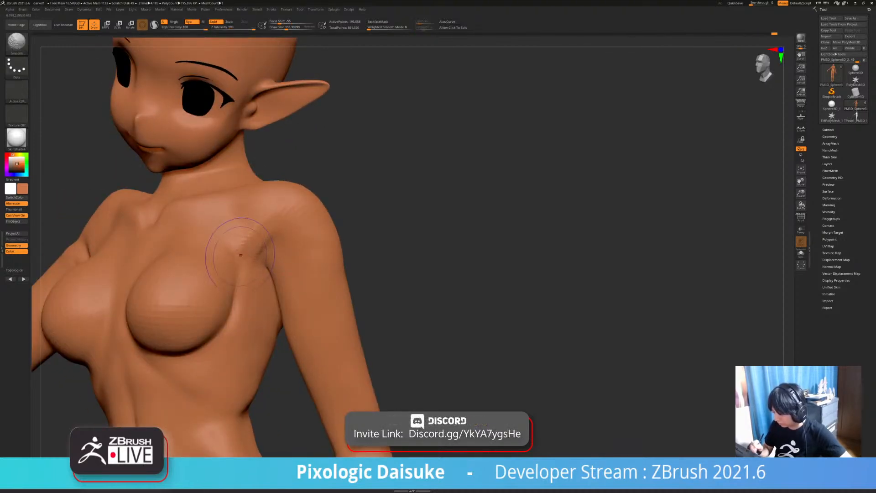
- Refine the left armpit fold with a smaller ClayBuildup brush of about 80, blending the surface with smoothing
ctrl+right_drag(269, 220, 270, 194)
right_drag(269, 194, 292, 201)
right_drag(283, 237, 269, 235)
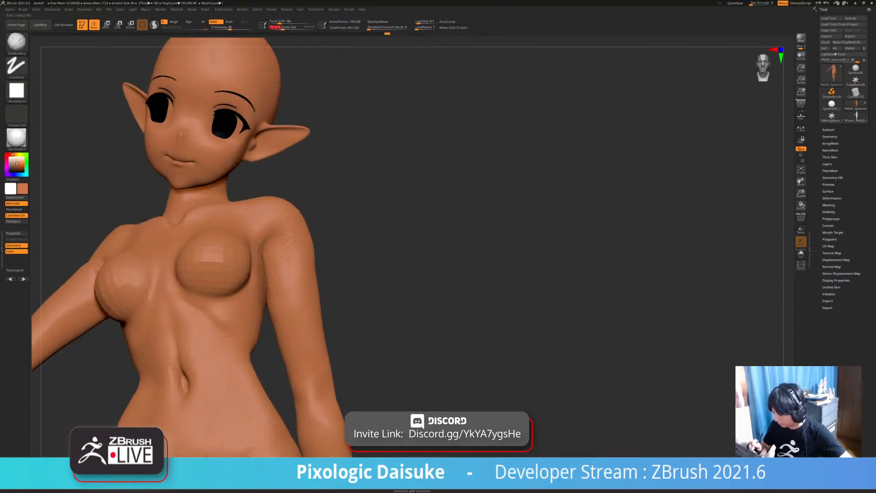
shift+drag(270, 240, 276, 223)
ctrl+right_drag(288, 210, 287, 189)
right_drag(288, 201, 249, 222)
drag(279, 225, 274, 233)
right_drag(274, 233, 295, 253)
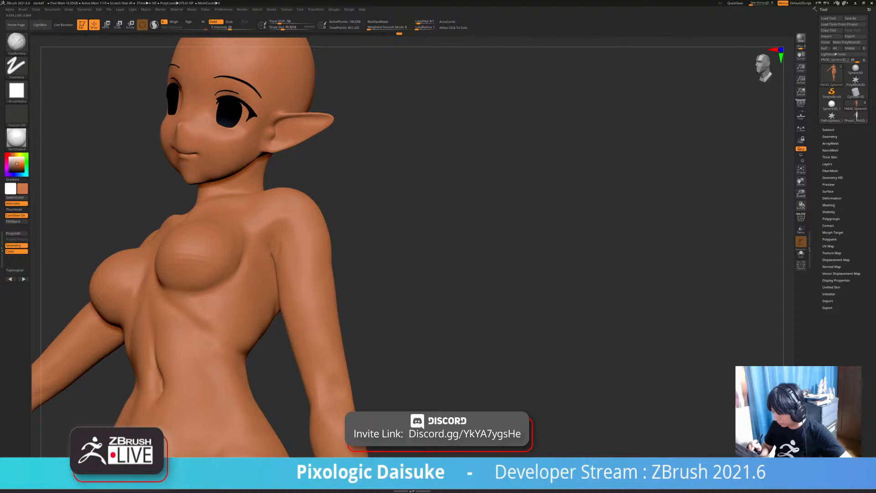
- Blend the left shoulder into the upper arm from the front and the back with clay strokes and smoothing
key(shift)
ctrl+right_drag(289, 224, 289, 201)
right_drag(289, 201, 260, 210)
key(shift)
mouse_move(406, 278)
alt+right_down()
mouse_move(399, 265)
mouse_move(333, 281)
mouse_move(288, 269)
mouse_move(296, 252)
alt+right_up()
key(shift)
ctrl+right_drag(321, 215, 325, 248)
drag(325, 214, 308, 220)
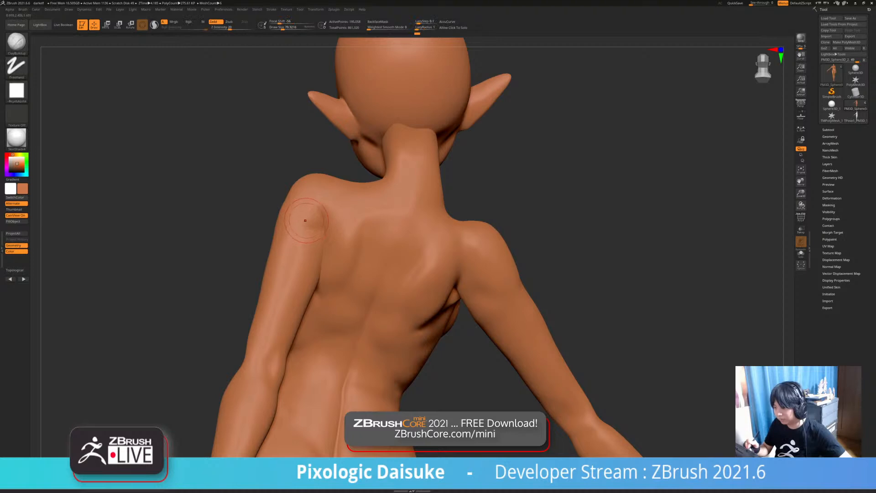
key(shift)
- Turn on Allow Click To Solo and add ClayBuildup strokes to the nape where the neck meets the head
mouse_move(325, 235)
ctrl+right_down()
mouse_move(324, 219)
mouse_move(298, 214)
mouse_move(315, 217)
mouse_move(322, 196)
mouse_move(361, 201)
mouse_move(315, 132)
ctrl+right_up()
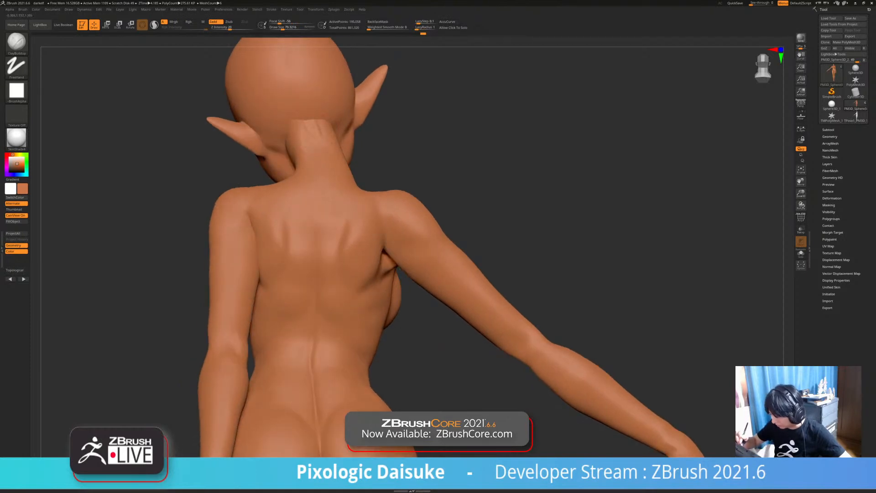
shift+drag(323, 142, 315, 132)
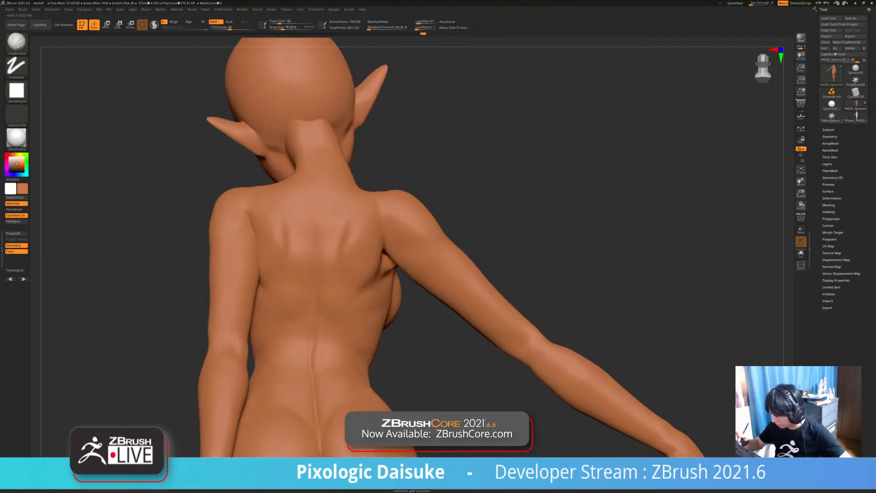
click(461, 28)
click(383, 169)
click(314, 125)
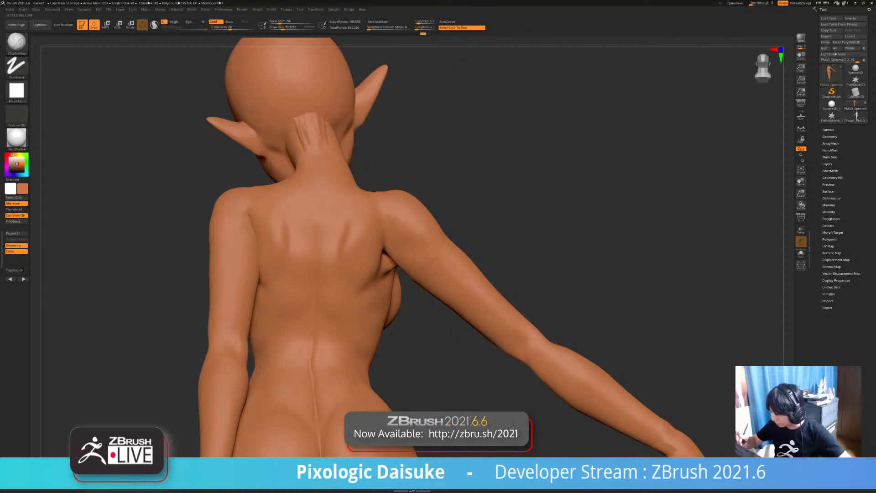
drag(302, 128, 293, 152)
drag(525, 182, 457, 157)
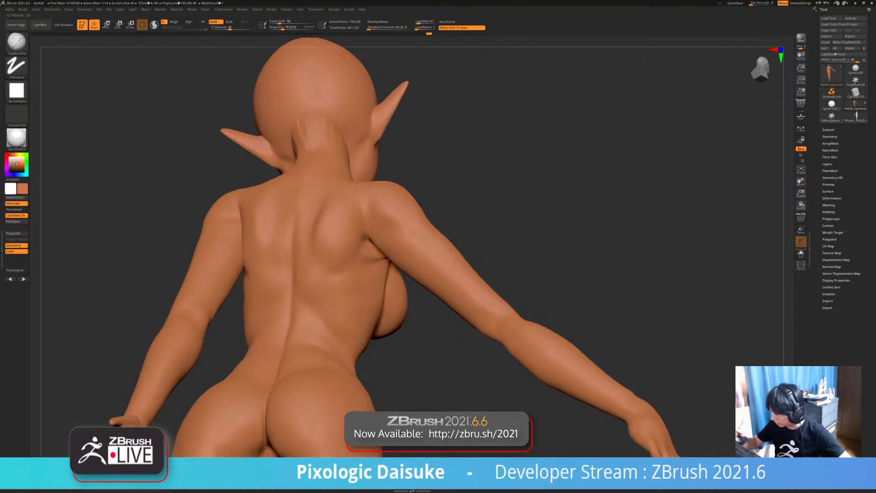
- Raise the draw size to about 122 and fill out the top of the nape, smoothing the clay strokes
click(289, 27)
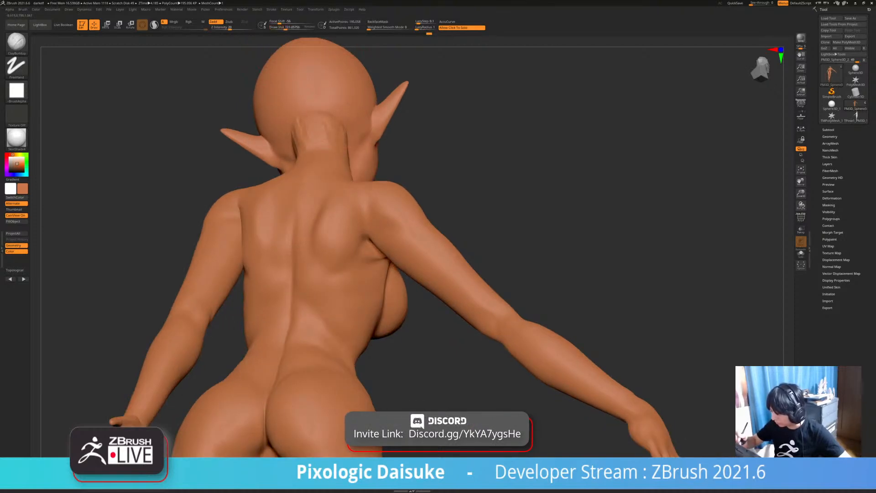
key(shift)
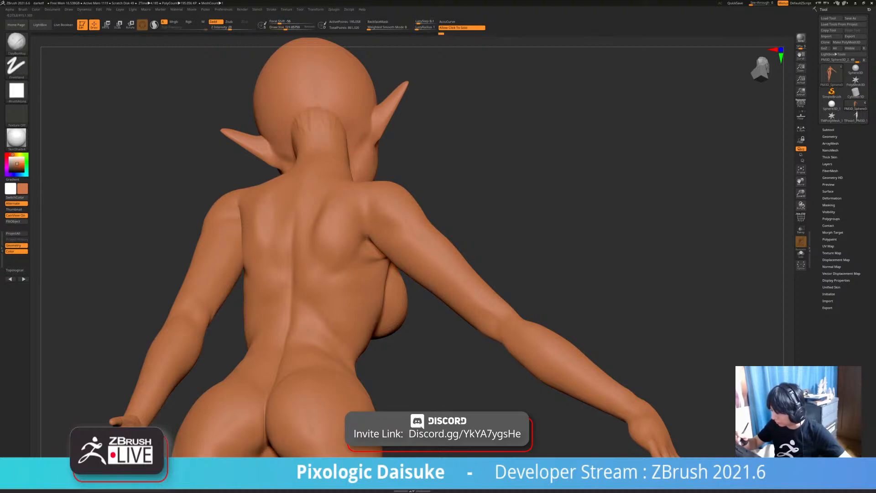
key(shift)
drag(493, 165, 465, 169)
key(shift)
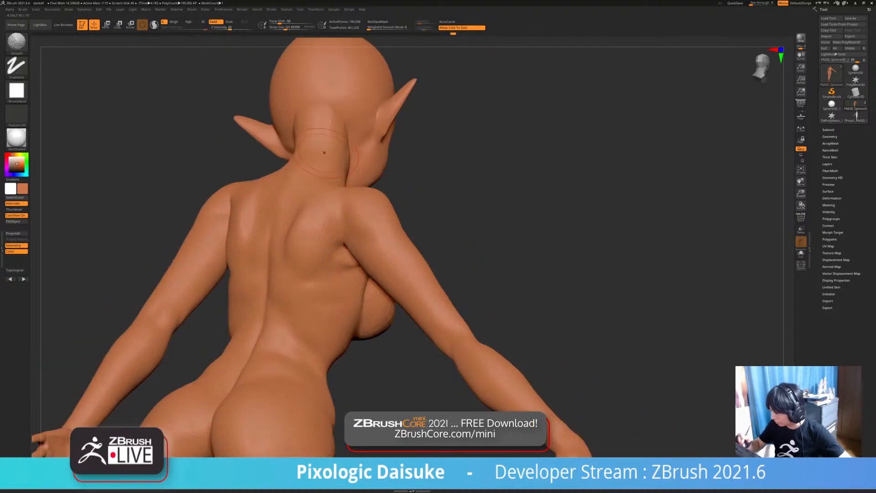
drag(451, 105, 417, 104)
key(shift)
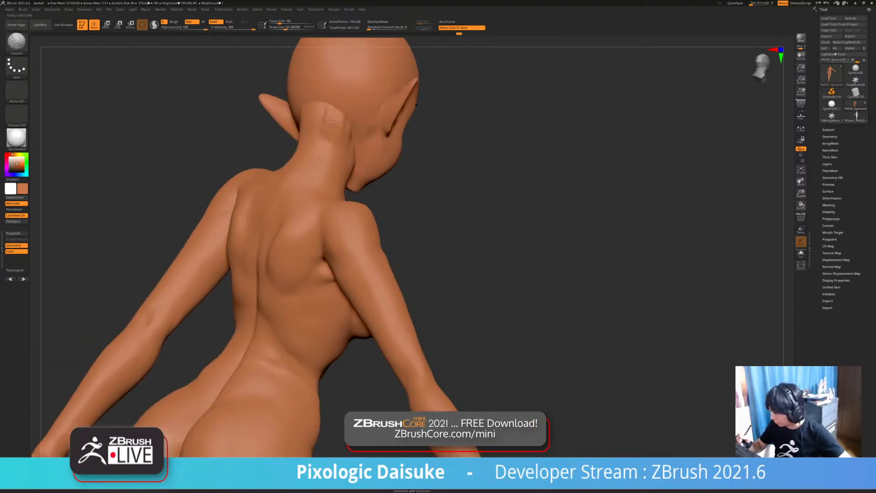
- Smooth the neck from the back round to the side so it blends up to the head
drag(470, 178, 511, 177)
key(shift)
mouse_move(512, 219)
alt+mouse_down()
mouse_move(512, 178)
mouse_move(553, 183)
mouse_move(511, 219)
alt+mouse_up()
key(shift)
mouse_move(511, 182)
mouse_down()
mouse_move(495, 182)
mouse_move(625, 187)
mouse_move(544, 182)
mouse_move(611, 185)
mouse_move(530, 204)
mouse_up()
key(ctrl)
ctrl+right_drag(356, 269, 358, 187)
mouse_move(370, 246)
alt+right_down()
mouse_move(368, 215)
mouse_move(401, 213)
alt+right_up()
mouse_move(402, 213)
ctrl+right_down()
mouse_move(402, 249)
mouse_move(439, 250)
ctrl+right_up()
key(shift)
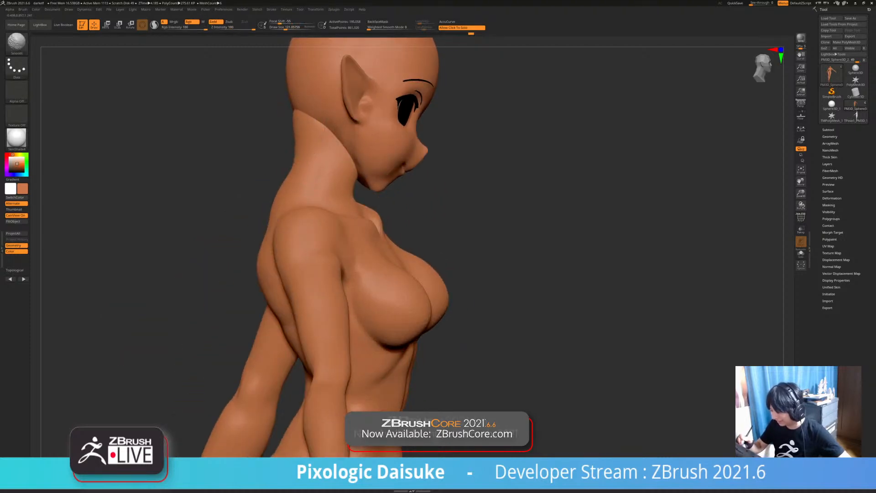
right_drag(402, 249, 472, 248)
key(shift)
right_drag(365, 147, 315, 153)
shift+drag(332, 124, 315, 174)
- Isolate the body subtool to examine the neck, restore the other parts, and inspect the torso from several angles
mouse_move(413, 201)
right_down()
mouse_move(321, 207)
mouse_move(321, 178)
mouse_move(322, 194)
mouse_move(356, 190)
right_up()
click(356, 190)
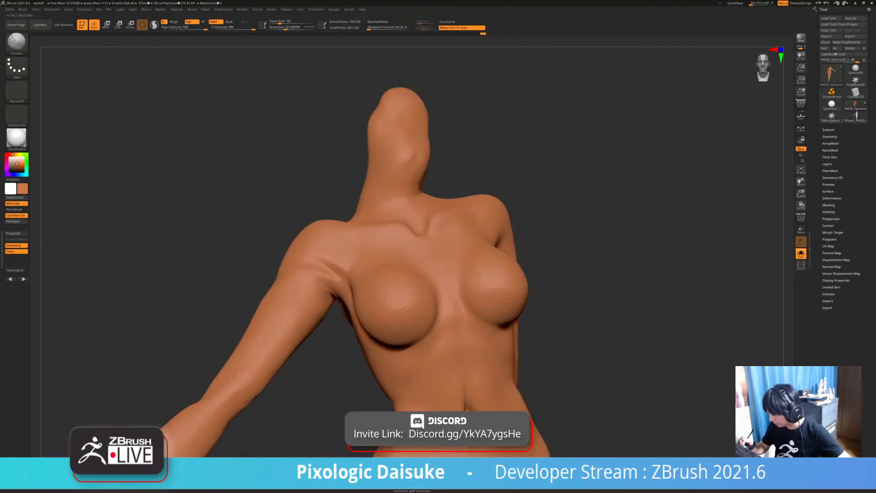
right_drag(448, 188, 426, 182)
ctrl+right_drag(518, 347, 639, 342)
click(518, 319)
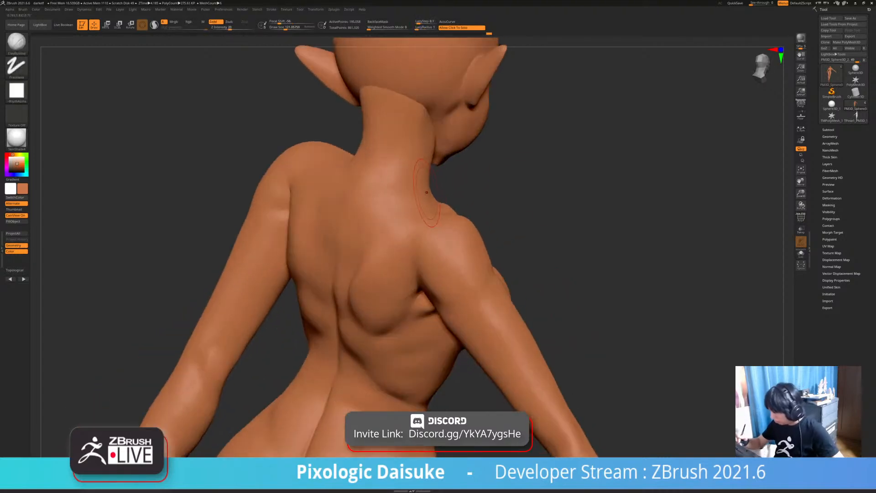
mouse_move(413, 191)
right_down()
mouse_move(365, 206)
mouse_move(264, 210)
mouse_move(264, 168)
right_up()
ctrl+right_drag(354, 196, 278, 119)
ctrl+right_drag(279, 118, 280, 160)
alt+right_drag(279, 160, 200, 143)
mouse_move(435, 299)
alt+right_down()
mouse_move(411, 326)
mouse_move(387, 327)
mouse_move(424, 328)
mouse_move(459, 308)
mouse_move(460, 340)
alt+right_up()
mouse_move(460, 340)
right_down()
mouse_move(484, 338)
mouse_move(496, 314)
right_up()
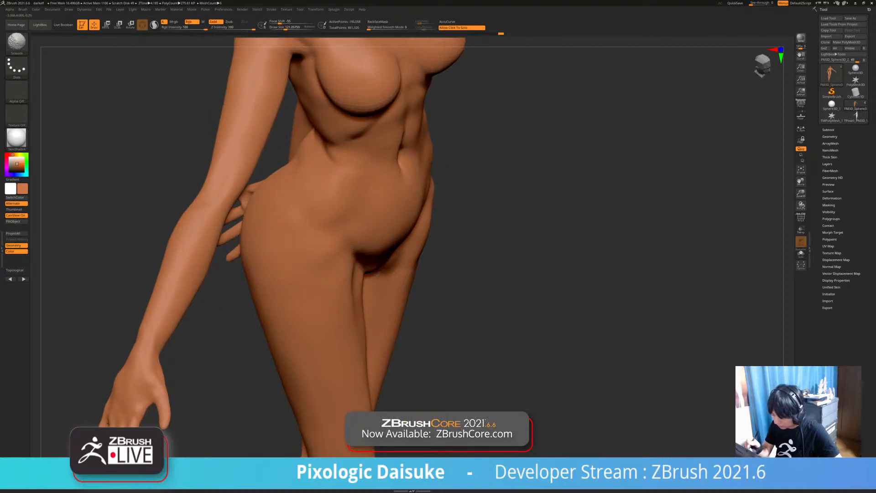
- Add small ClayBuildup strokes at size about 52 to the elbow of the outstretched right arm and smooth them
right_drag(247, 200, 283, 288)
right_drag(192, 292, 274, 282)
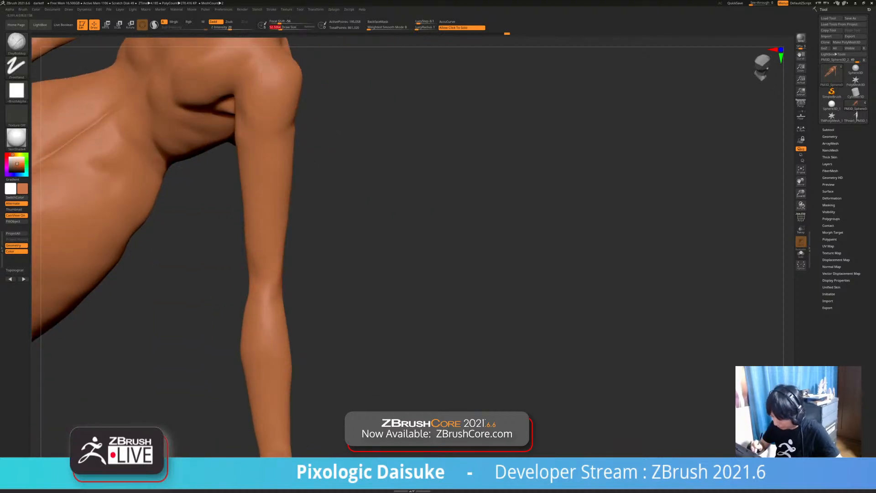
mouse_move(267, 283)
mouse_down()
mouse_move(263, 273)
mouse_move(261, 282)
mouse_up()
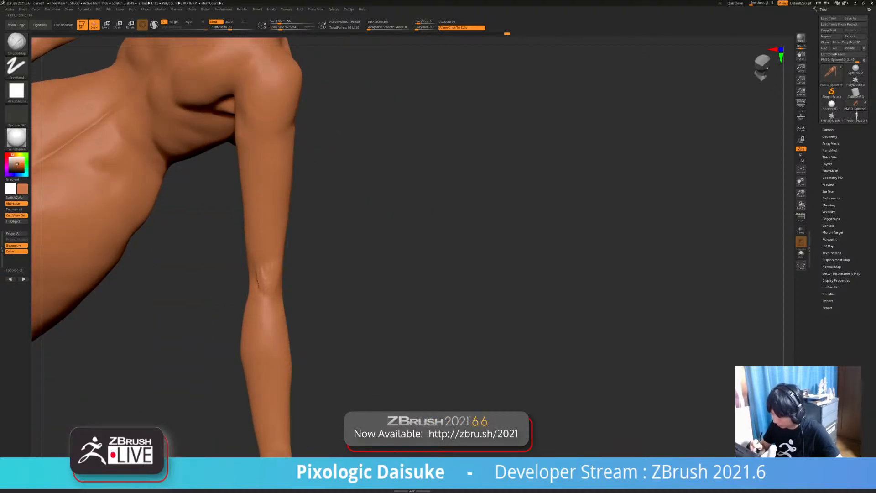
right_drag(259, 287, 275, 283)
shift+drag(269, 274, 261, 286)
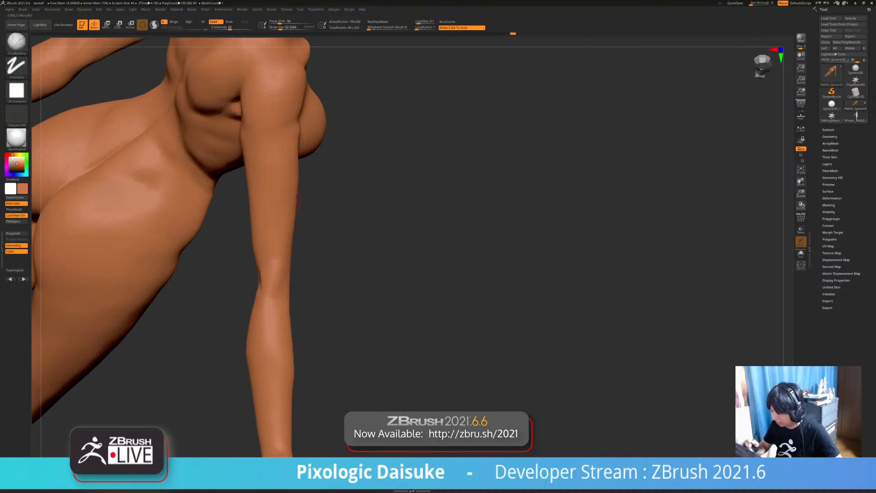
- Reshape the inside of the right elbow with ClayBuildup at size about 75, blending it with smoothing
drag(280, 29, 283, 29)
mouse_move(274, 283)
right_down()
mouse_move(276, 269)
mouse_move(257, 276)
right_up()
shift+drag(257, 270, 263, 279)
mouse_move(263, 278)
ctrl+right_down()
mouse_move(266, 256)
mouse_move(294, 265)
mouse_move(297, 288)
ctrl+right_up()
right_drag(298, 288, 311, 308)
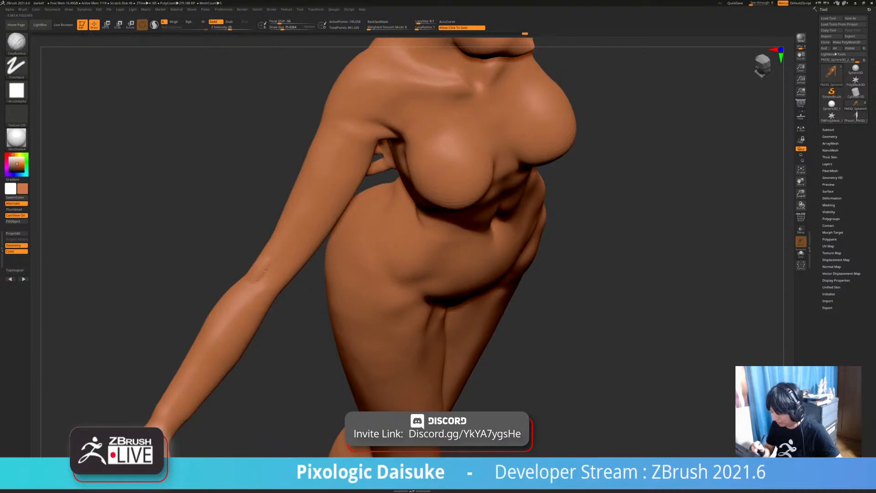
mouse_move(273, 283)
right_down()
mouse_move(285, 256)
mouse_move(282, 283)
mouse_move(302, 280)
mouse_move(270, 270)
mouse_move(269, 278)
right_up()
mouse_move(274, 241)
ctrl+right_down()
mouse_move(270, 206)
mouse_move(269, 237)
mouse_move(283, 246)
mouse_move(280, 224)
mouse_move(267, 237)
mouse_move(273, 255)
mouse_move(295, 259)
mouse_move(292, 235)
ctrl+right_up()
key(shift)
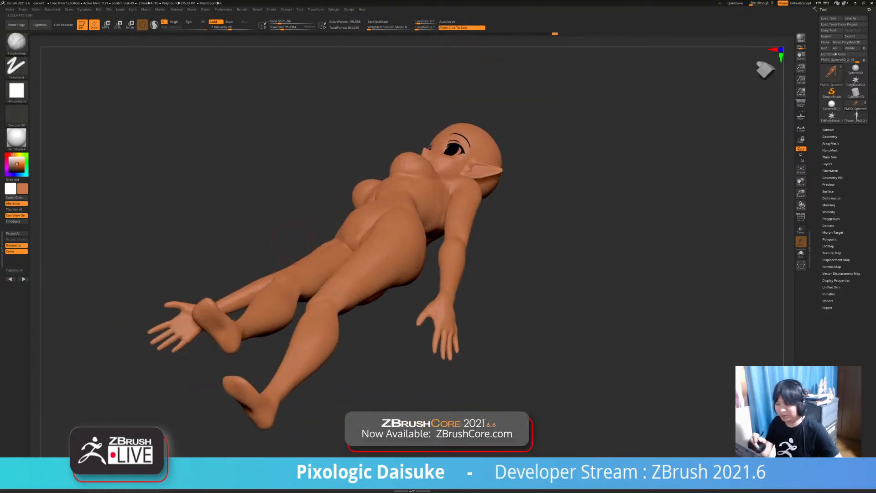
- Adjust the contour of the right wrist where it meets the hand with the SnakeHook brush
key(b)
key(s)
key(h)
right_drag(303, 103, 345, 110)
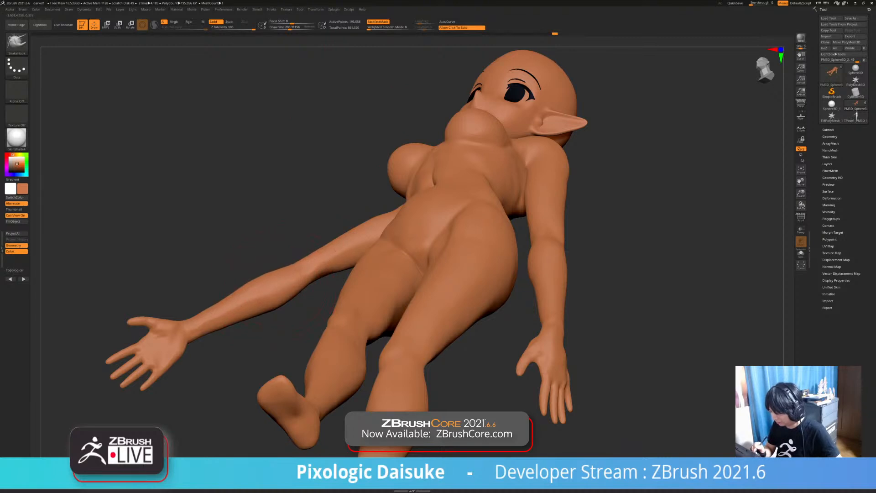
mouse_move(237, 246)
right_down()
mouse_move(255, 297)
mouse_move(336, 347)
mouse_move(340, 375)
mouse_move(324, 332)
mouse_move(360, 255)
right_up()
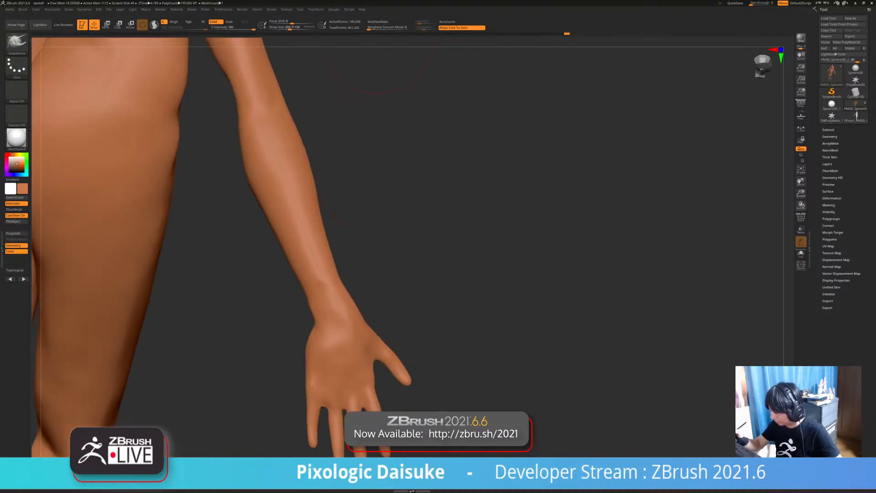
drag(320, 331, 311, 334)
ctrl+right_drag(352, 324, 356, 315)
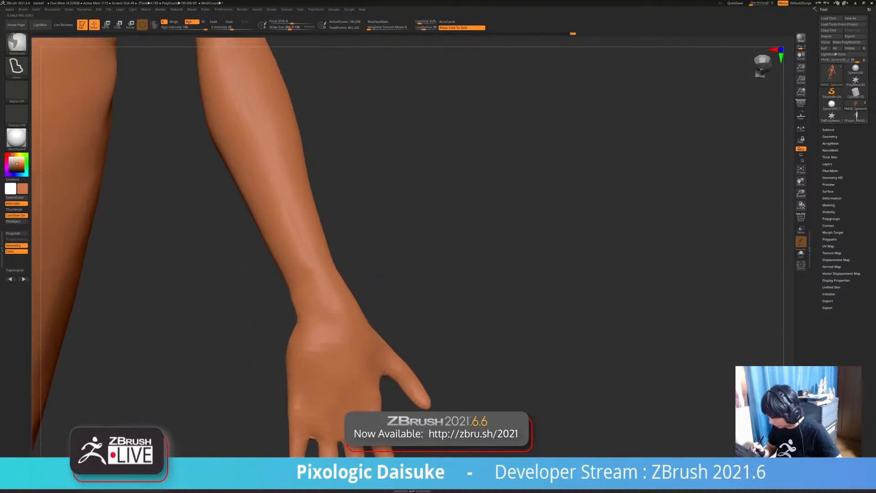
ctrl+right_drag(315, 356, 434, 274)
mouse_move(206, 189)
alt+right_down()
mouse_move(268, 182)
mouse_move(266, 190)
alt+right_up()
- Switch to the DamStandard brush and refine the area behind the right armpit and shoulder, smoothing the surface
key(b)
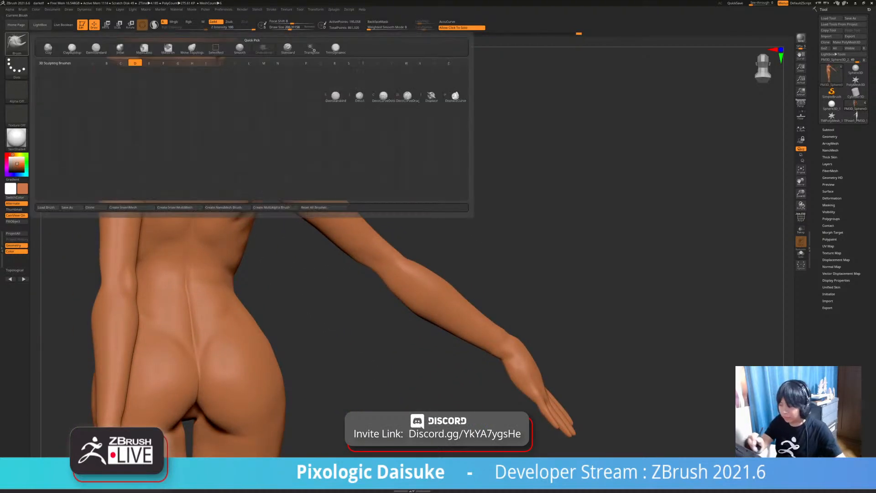
key(d)
key(s)
right_drag(365, 174, 356, 169)
ctrl+right_drag(356, 169, 357, 194)
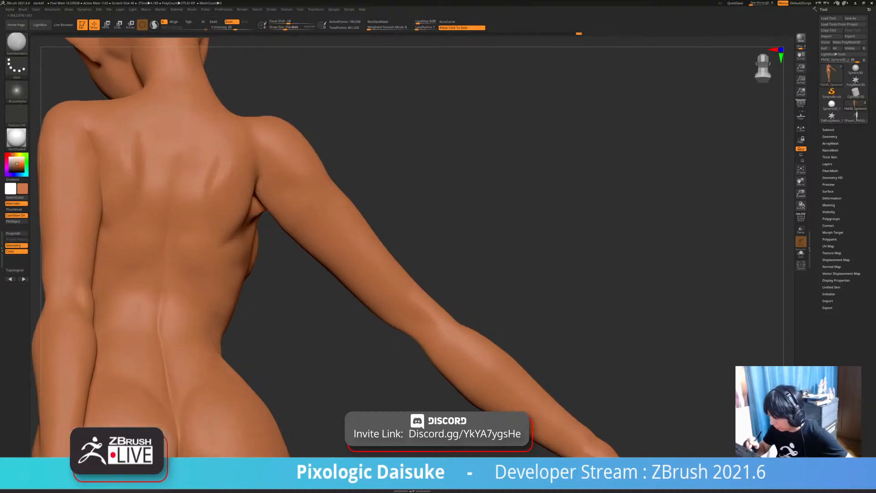
key(shift)
shift+drag(229, 237, 242, 224)
right_drag(257, 201, 271, 159)
mouse_move(275, 155)
shift+mouse_down()
mouse_move(286, 165)
mouse_move(281, 158)
shift+mouse_up()
- Carve a crease from the right armpit across the back of the shoulder and soften its edges
mouse_move(279, 155)
right_down()
mouse_move(270, 143)
mouse_move(314, 94)
right_up()
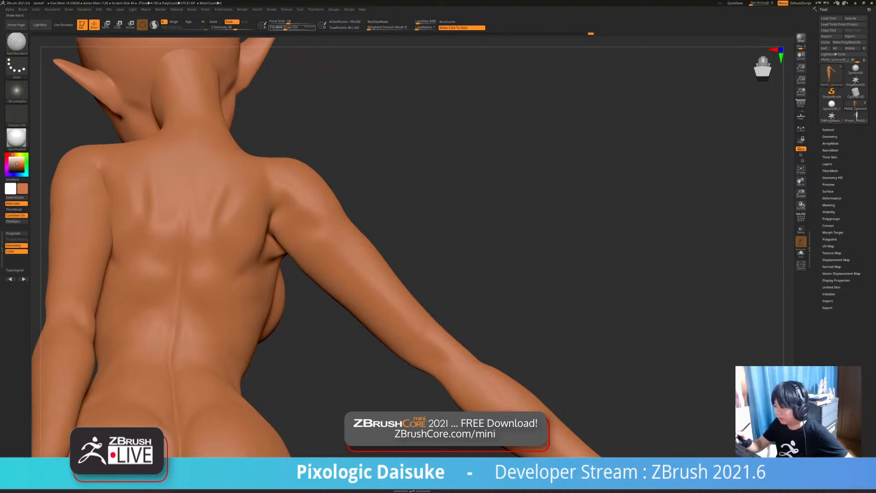
mouse_move(273, 213)
right_down()
mouse_move(264, 357)
mouse_move(298, 199)
right_up()
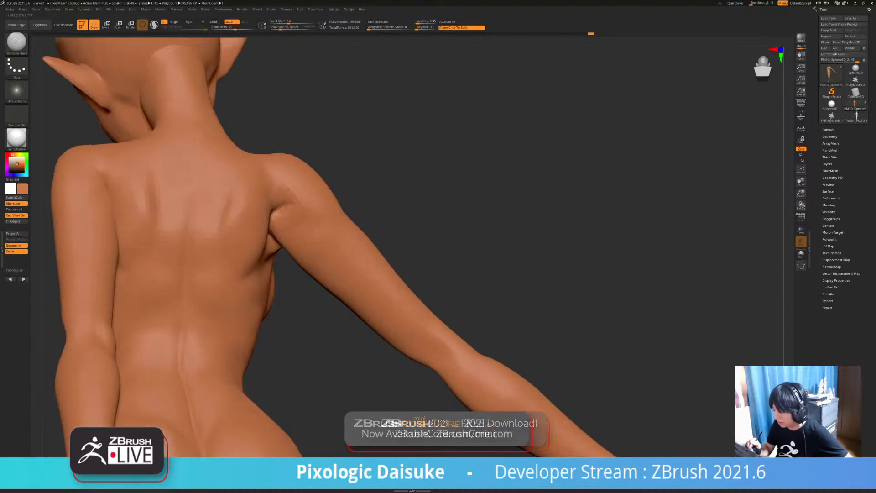
mouse_move(292, 239)
right_down()
mouse_move(275, 210)
mouse_move(283, 187)
mouse_move(294, 208)
right_up()
key(b)
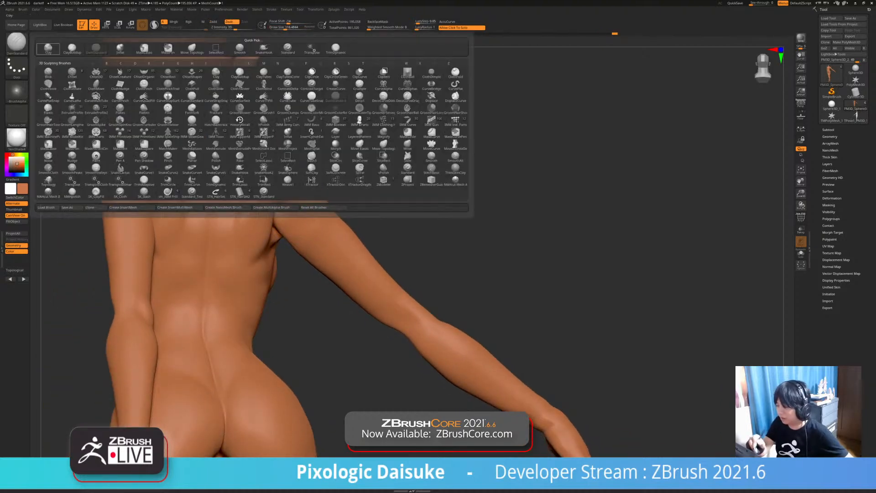
click(250, 172)
right_drag(259, 206, 273, 210)
drag(280, 211, 287, 206)
mouse_move(294, 205)
right_down()
mouse_move(284, 212)
mouse_move(282, 197)
mouse_move(286, 205)
right_up()
shift+drag(259, 232, 287, 208)
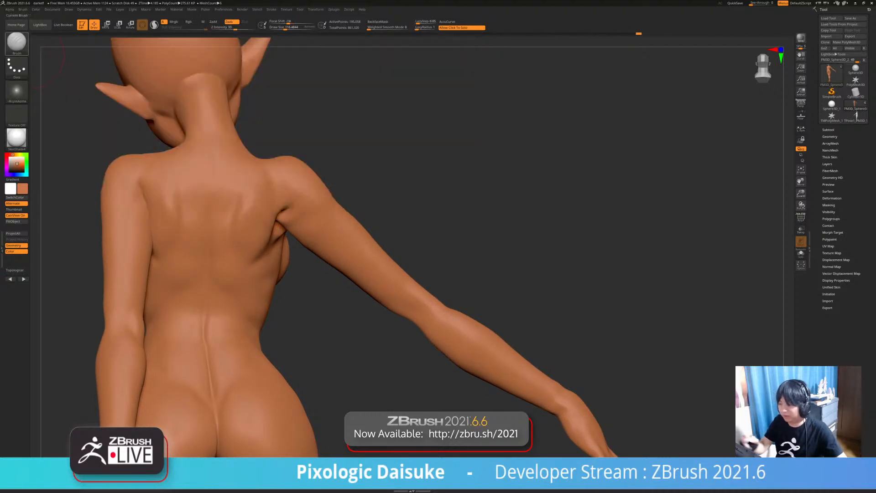
- Reduce the DamStandard draw size to about 73, sharpen the crease behind the right shoulder, and smooth around the armpit
drag(285, 28, 282, 29)
mouse_move(284, 201)
ctrl+right_down()
mouse_move(284, 237)
mouse_move(285, 222)
ctrl+right_up()
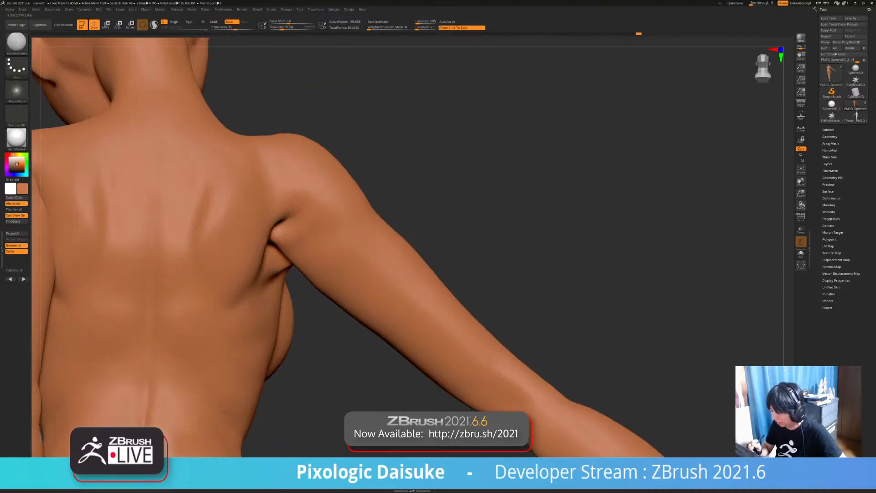
drag(305, 207, 309, 206)
ctrl+right_drag(312, 217, 313, 205)
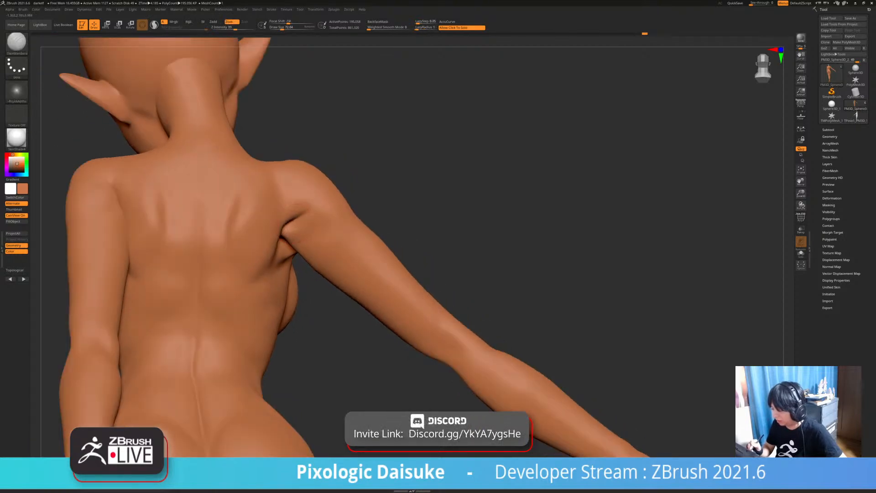
ctrl+right_drag(277, 228, 277, 236)
shift+drag(277, 224, 279, 209)
mouse_move(279, 215)
ctrl+right_down()
mouse_move(280, 187)
mouse_move(279, 249)
ctrl+right_up()
shift+drag(278, 231, 282, 223)
mouse_move(282, 226)
right_down()
mouse_move(292, 256)
mouse_move(279, 243)
mouse_move(272, 251)
right_up()
- Define the inner edge of the right shoulder blade with DamStandard and smooth the back along the spine
click(17, 43)
click(264, 49)
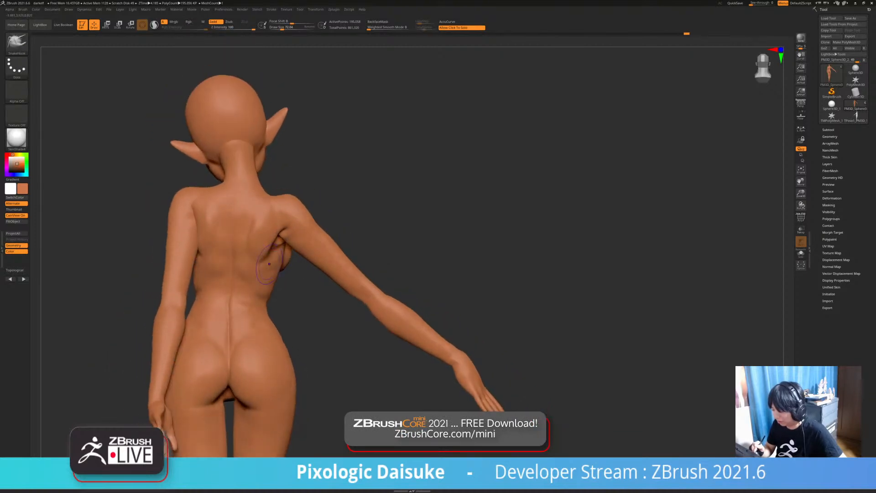
key(b)
key(d)
key(s)
ctrl+right_drag(274, 196, 253, 217)
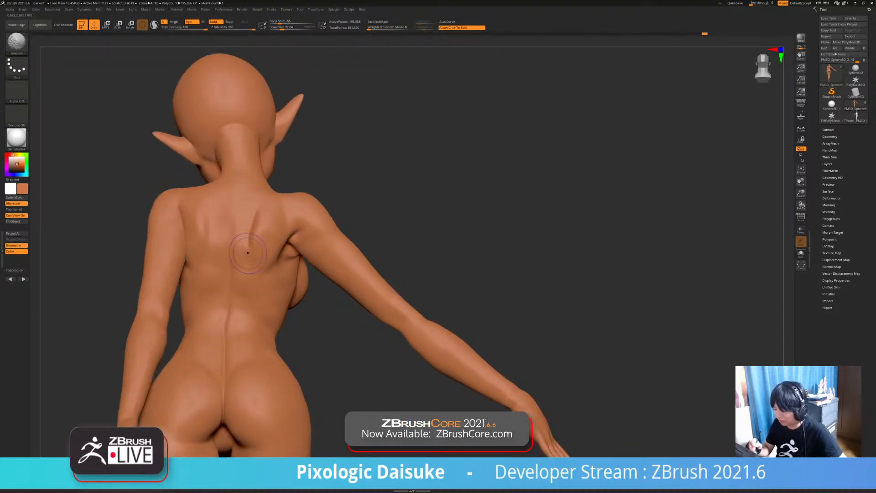
right_drag(230, 200, 243, 204)
right_drag(223, 276, 234, 216)
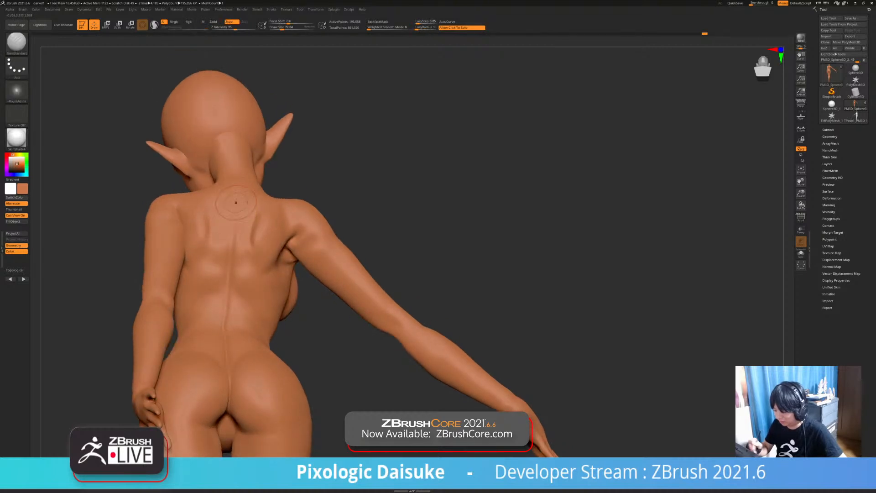
right_drag(239, 200, 235, 230)
shift+drag(235, 231, 228, 295)
- Change the material to MatCap Gray and shape the spine groove between the shoulder blades
click(17, 138)
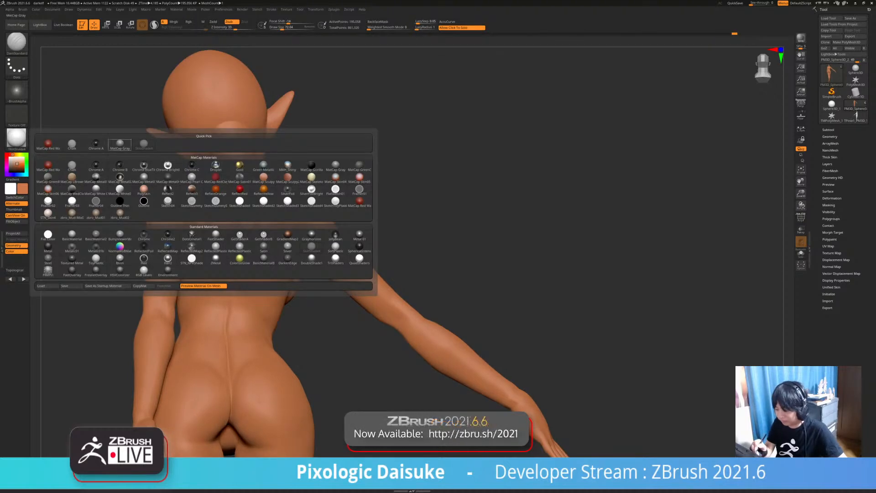
click(167, 167)
right_drag(237, 245, 239, 192)
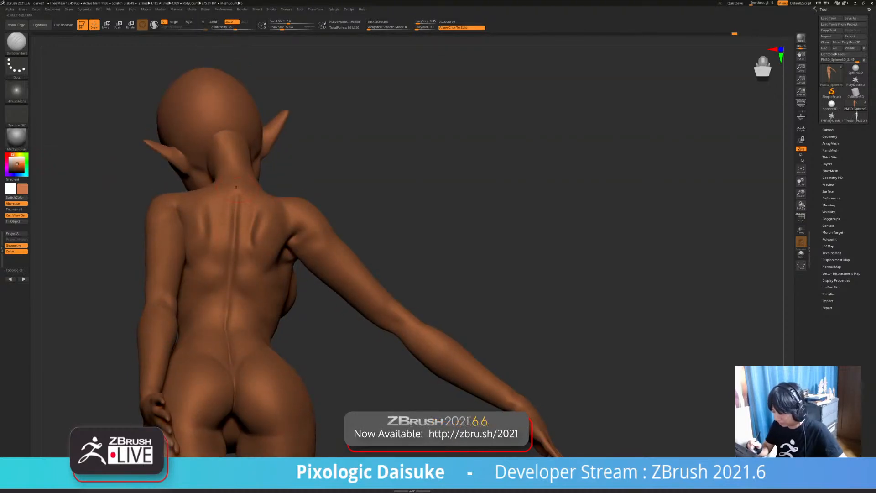
shift+drag(236, 187, 232, 247)
right_drag(232, 219, 178, 247)
ctrl+right_drag(256, 188, 285, 224)
key(shift)
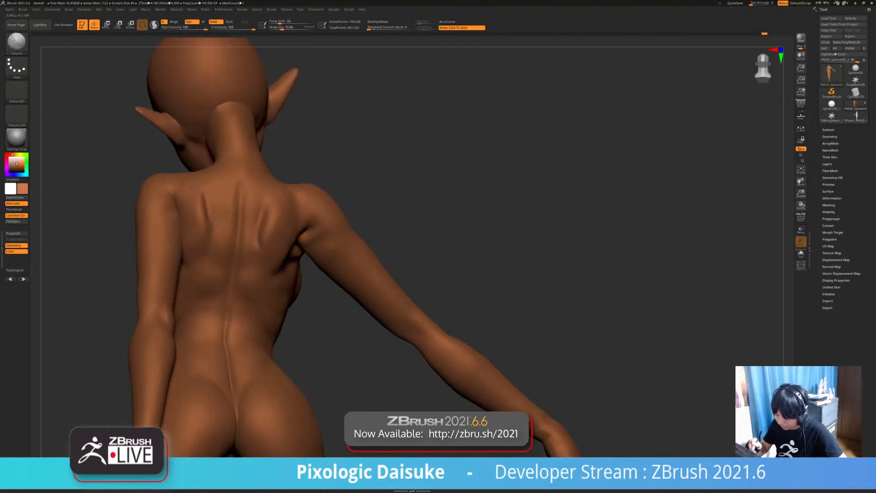
right_drag(214, 242, 213, 200)
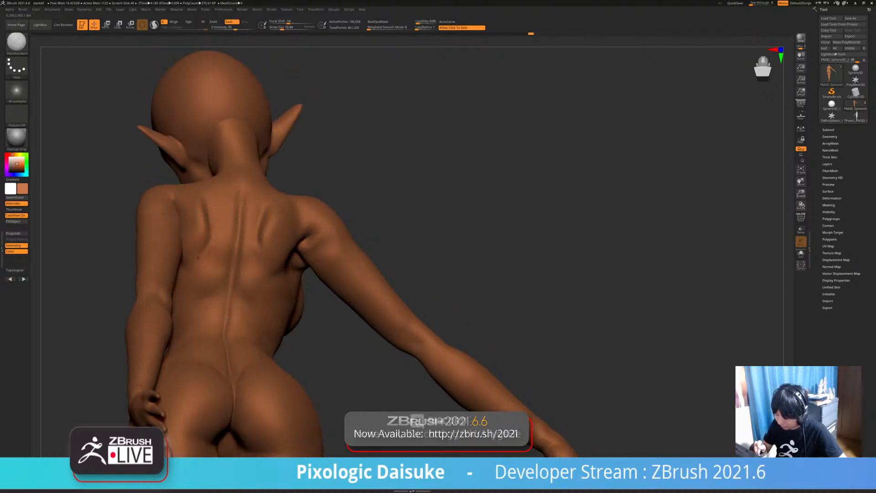
- Extend the spine groove down the middle of the back with DamStandard and soften it with smoothing
key(shift)
mouse_move(242, 301)
ctrl+right_down()
mouse_move(242, 260)
mouse_move(254, 306)
ctrl+right_up()
mouse_move(249, 229)
ctrl+right_down()
mouse_move(249, 269)
mouse_move(230, 260)
ctrl+right_up()
drag(239, 224, 236, 301)
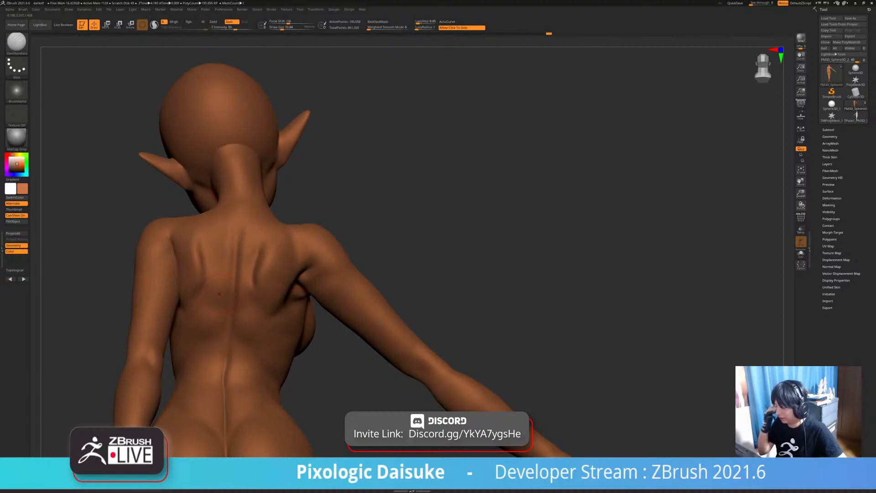
right_drag(220, 292, 251, 288)
shift+drag(249, 234, 239, 319)
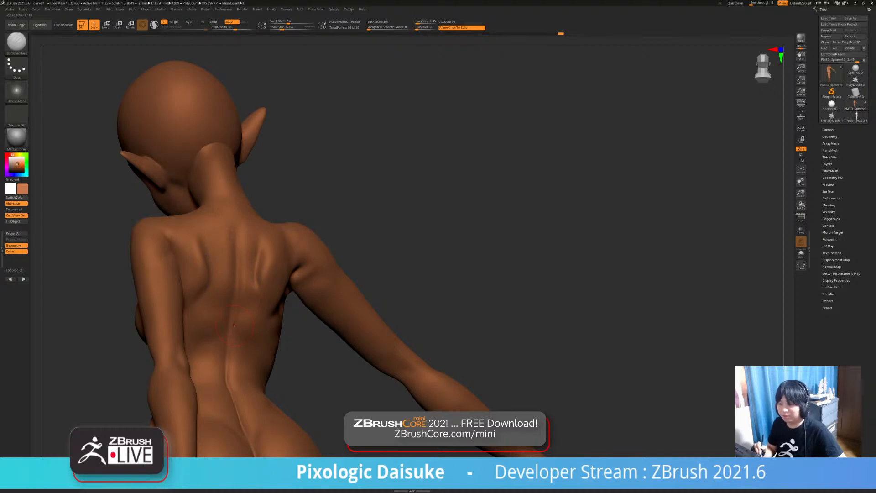
- Smooth the surface of the figure's upper back around the shoulder blades and spine
right_drag(233, 324, 260, 320)
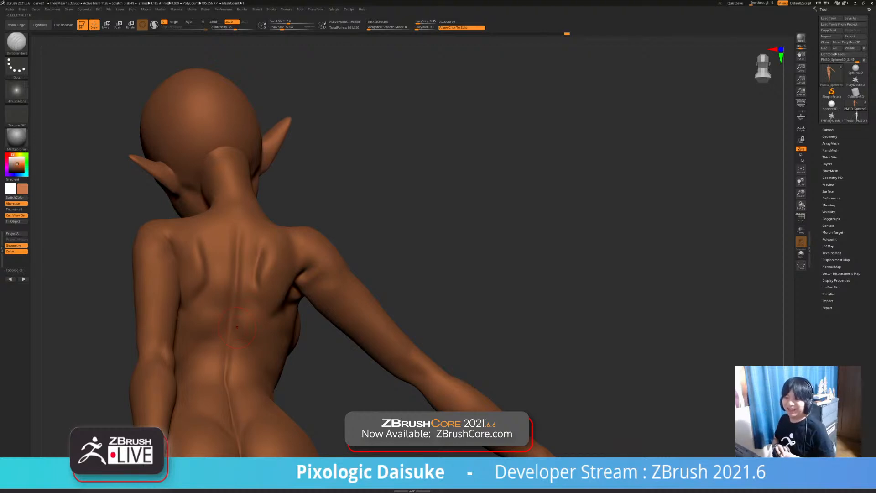
mouse_move(237, 327)
right_down()
mouse_move(257, 240)
mouse_move(251, 262)
right_up()
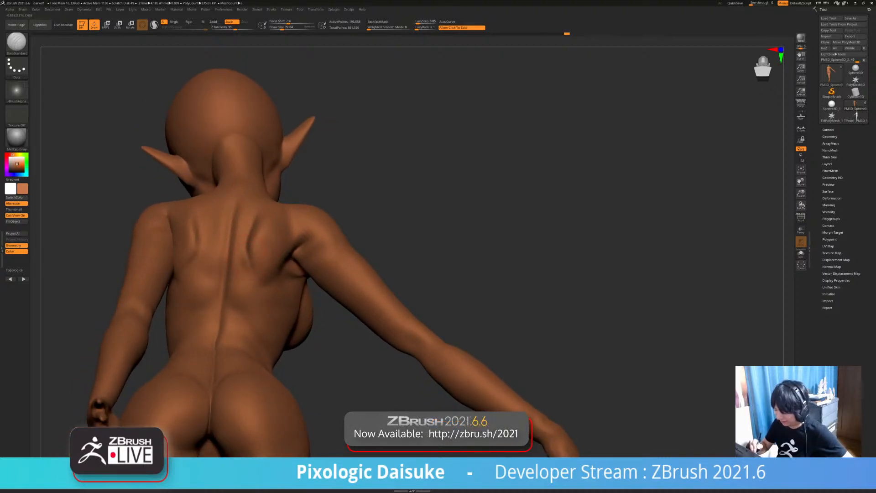
key(shift)
mouse_move(264, 308)
right_down()
mouse_move(287, 244)
mouse_move(283, 278)
right_up()
key(shift)
mouse_move(279, 206)
right_down()
mouse_move(273, 235)
mouse_move(276, 218)
right_up()
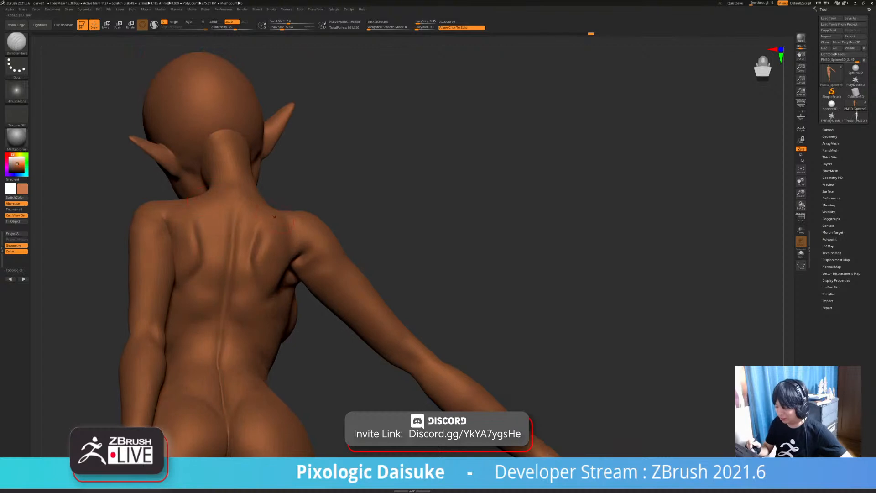
- Switch to the SnakeHook brush with a draw size of about 130 and reshape the shoulder blade beside the outstretched arm
click(16, 42)
click(288, 48)
click(286, 27)
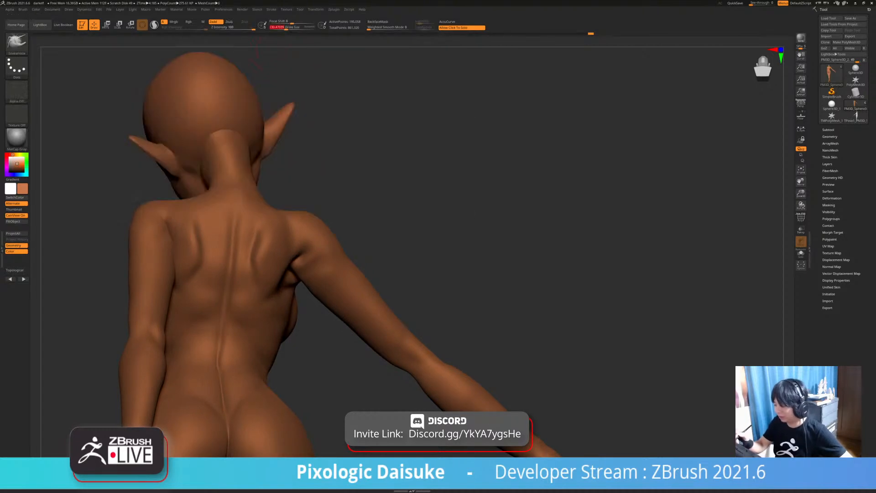
right_drag(292, 183, 252, 183)
drag(262, 244, 265, 237)
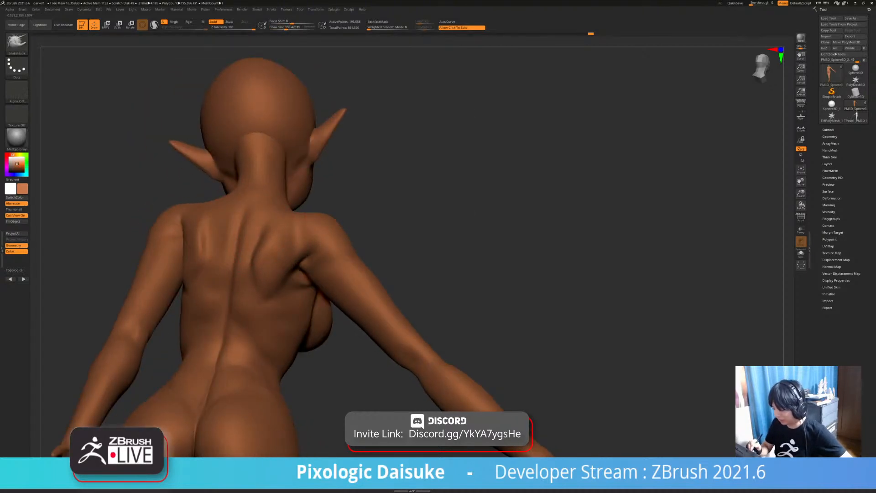
- Reshape the contours of the back and shoulders from several angles with the SnakeHook brush
mouse_move(275, 224)
right_down()
mouse_move(269, 201)
mouse_move(293, 224)
mouse_move(276, 208)
mouse_move(262, 278)
right_up()
mouse_move(274, 236)
ctrl+right_down()
mouse_move(315, 267)
mouse_move(298, 195)
mouse_move(306, 190)
mouse_move(319, 219)
mouse_move(290, 208)
mouse_move(313, 242)
mouse_move(292, 185)
ctrl+right_up()
mouse_move(213, 261)
right_down()
mouse_move(306, 262)
mouse_move(254, 275)
mouse_move(278, 237)
mouse_move(284, 272)
right_up()
drag(207, 278, 201, 274)
right_drag(292, 274, 256, 273)
right_drag(301, 175, 251, 172)
drag(229, 177, 236, 179)
- Smooth the crease between the outstretched arm and the chest, and pull the armpit edge into shape with SnakeHook
mouse_move(249, 201)
ctrl+right_down()
mouse_move(256, 181)
mouse_move(297, 182)
mouse_move(319, 244)
mouse_move(475, 274)
mouse_move(593, 279)
ctrl+right_up()
ctrl+right_drag(593, 278, 603, 296)
mouse_move(273, 196)
ctrl+right_down()
mouse_move(278, 208)
mouse_move(315, 199)
ctrl+right_up()
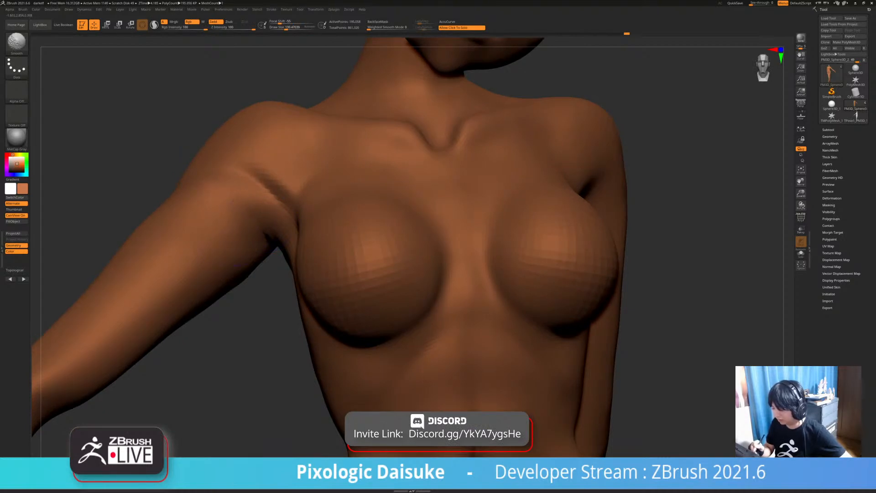
shift+drag(263, 176, 285, 194)
right_drag(274, 196, 300, 194)
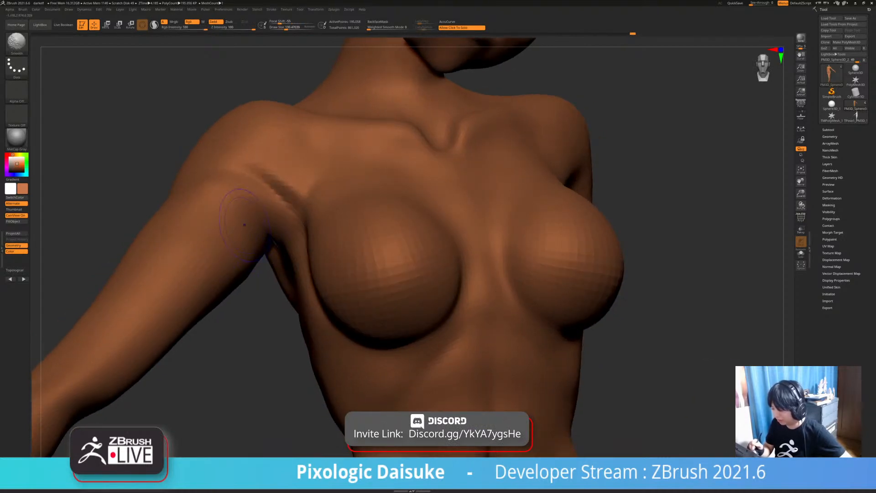
shift+drag(274, 180, 258, 194)
mouse_move(256, 194)
ctrl+right_down()
mouse_move(255, 176)
mouse_move(276, 171)
ctrl+right_up()
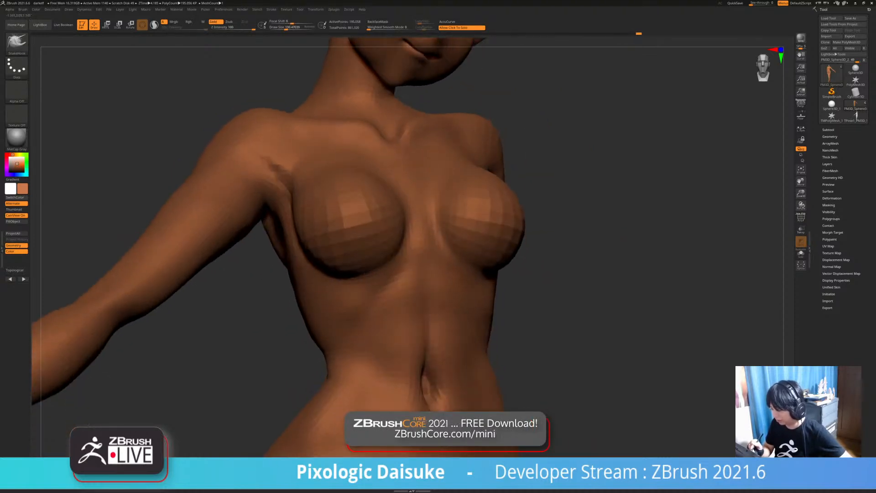
drag(269, 211, 271, 203)
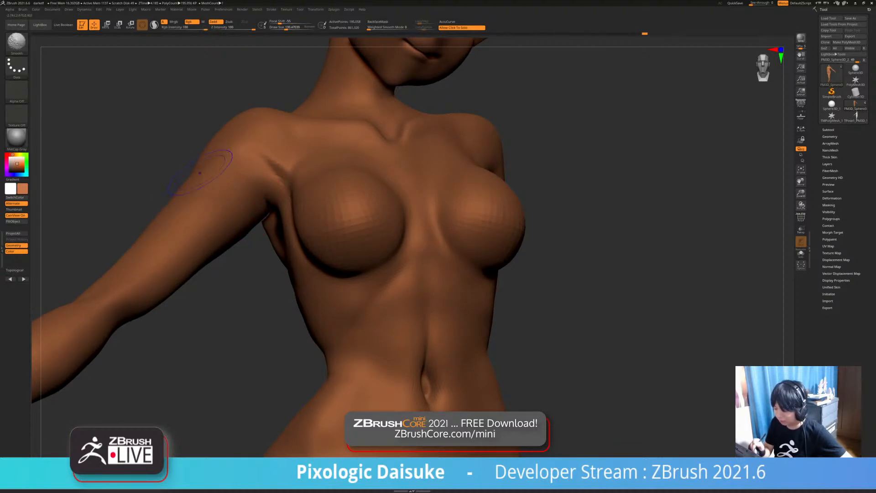
- Carve the front armpit fold of the outstretched arm with the DamStandard brush
right_drag(200, 173, 196, 192)
ctrl+right_drag(196, 192, 196, 171)
mouse_move(205, 251)
ctrl+right_down()
mouse_move(204, 233)
mouse_move(269, 224)
mouse_move(285, 260)
mouse_move(319, 269)
ctrl+right_up()
ctrl+right_drag(319, 270, 320, 297)
key(b)
key(d)
key(s)
right_drag(287, 194, 271, 169)
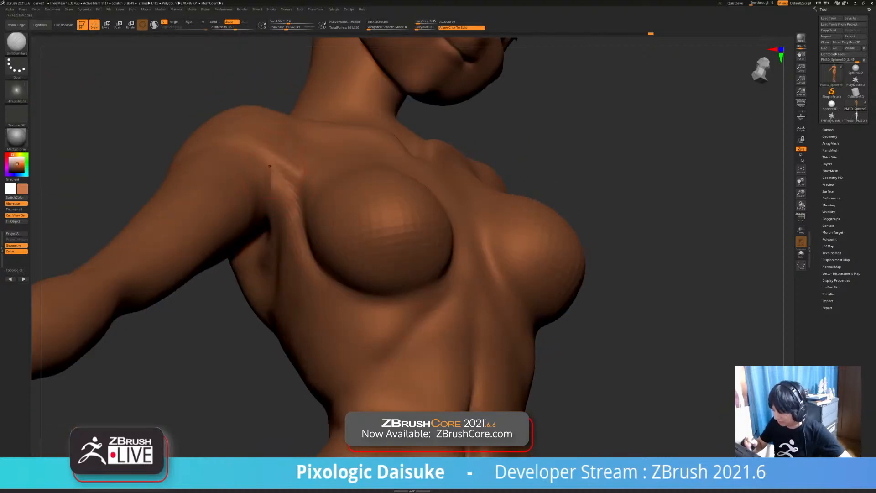
drag(264, 160, 270, 210)
- Smooth and refine the armpit fold where the outstretched arm meets the side of the chest
right_drag(269, 200, 268, 229)
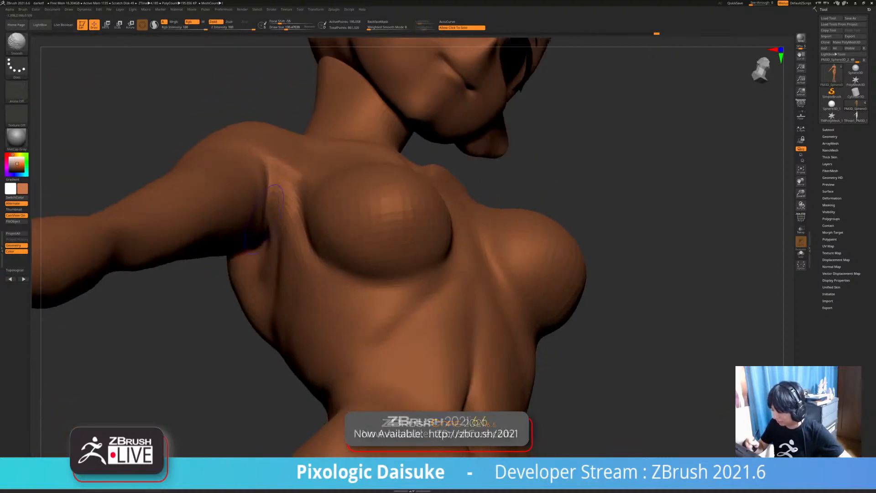
shift+drag(269, 187, 279, 201)
right_drag(274, 205, 270, 176)
drag(268, 203, 272, 189)
key(shift)
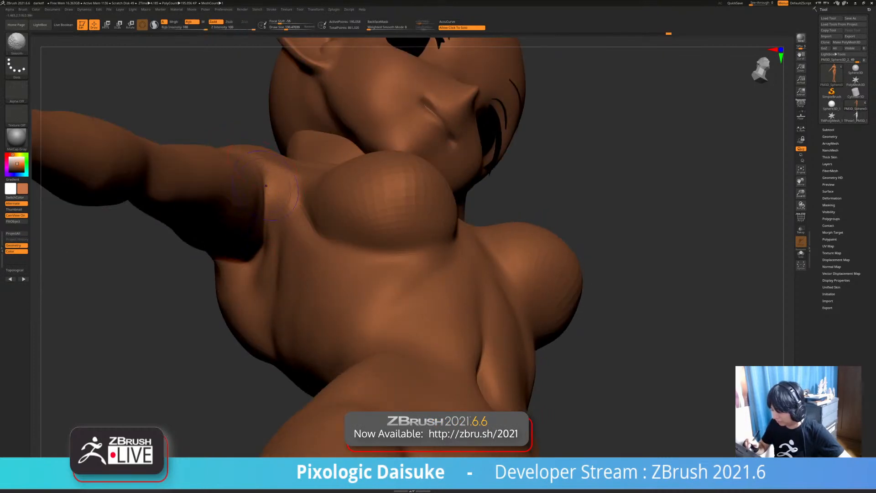
right_drag(263, 244, 274, 196)
shift+drag(273, 192, 279, 208)
- Reduce the brush size and refine the creases between the lower abdomen and thighs with smoothing
mouse_move(285, 228)
ctrl+right_down()
mouse_move(277, 197)
mouse_move(246, 201)
ctrl+right_up()
mouse_move(377, 219)
ctrl+right_down()
mouse_move(372, 194)
mouse_move(338, 194)
mouse_move(340, 219)
ctrl+right_up()
mouse_move(246, 218)
right_down()
mouse_move(291, 218)
mouse_move(368, 258)
mouse_move(347, 185)
mouse_move(333, 173)
right_up()
click(392, 191)
click(393, 192)
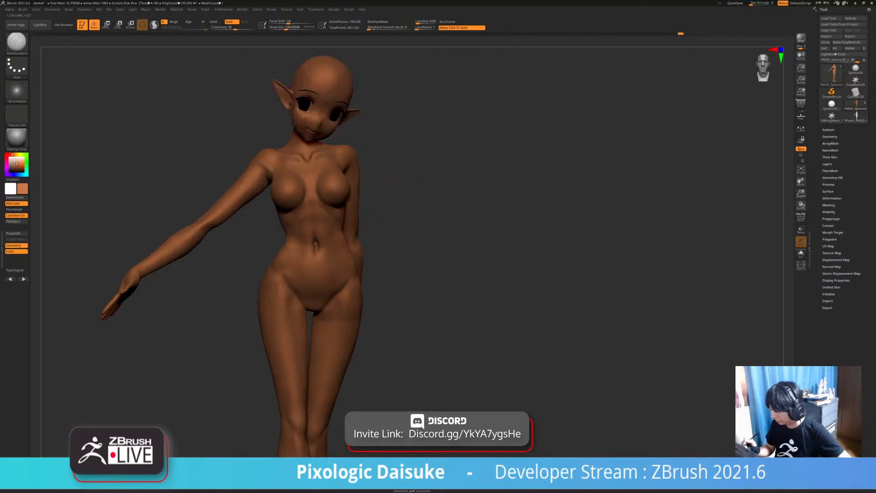
alt+right_drag(388, 197, 364, 160)
key(bracketleft)
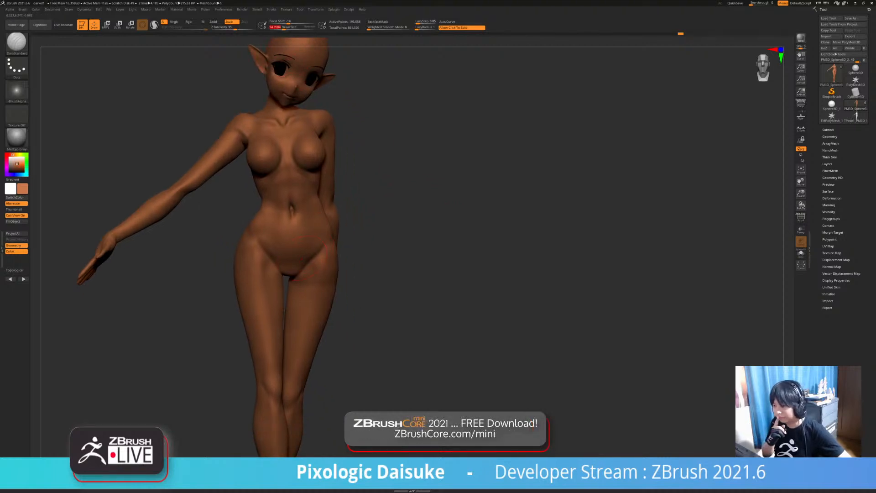
ctrl+right_drag(308, 259, 308, 293)
mouse_move(273, 254)
alt+right_down()
mouse_move(277, 276)
mouse_move(265, 271)
mouse_move(262, 256)
alt+right_up()
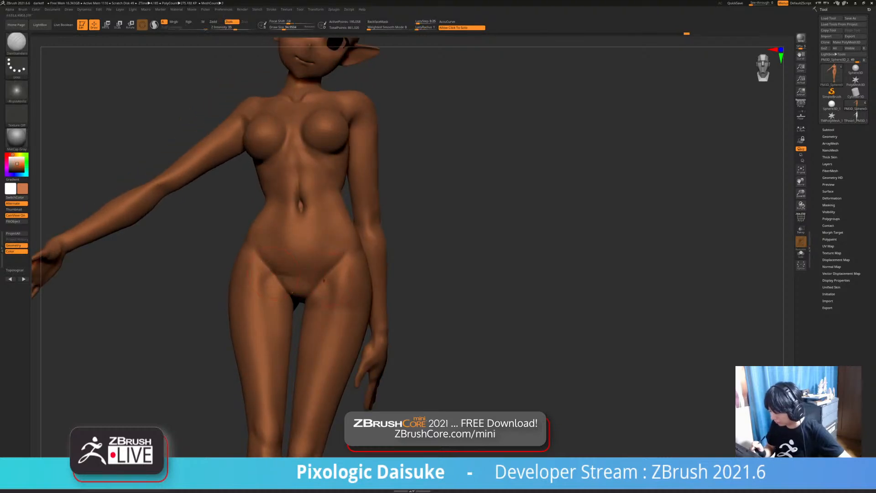
mouse_move(310, 272)
shift+mouse_down()
mouse_move(297, 283)
mouse_move(302, 269)
mouse_move(316, 275)
shift+mouse_up()
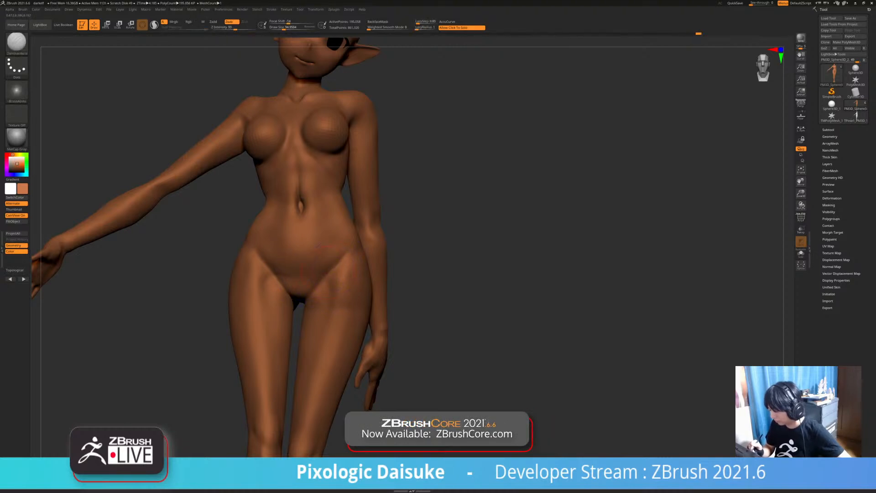
mouse_move(316, 275)
right_down()
mouse_move(312, 254)
mouse_move(354, 250)
mouse_move(293, 259)
right_up()
key(shift)
key(shift)
- Smooth the upper thighs, hips and lower back, undoing the misplaced DamStandard stroke
right_drag(342, 243, 319, 213)
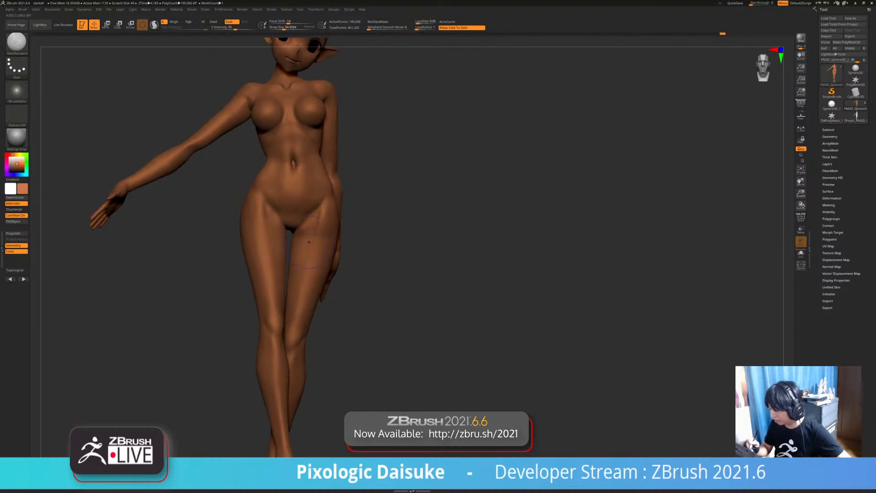
key(shift)
mouse_move(310, 220)
alt+right_down()
mouse_move(297, 268)
mouse_move(302, 295)
mouse_move(302, 269)
mouse_move(337, 272)
alt+right_up()
ctrl+right_drag(315, 189, 312, 224)
drag(305, 225, 283, 211)
key(ctrl+z)
key(shift)
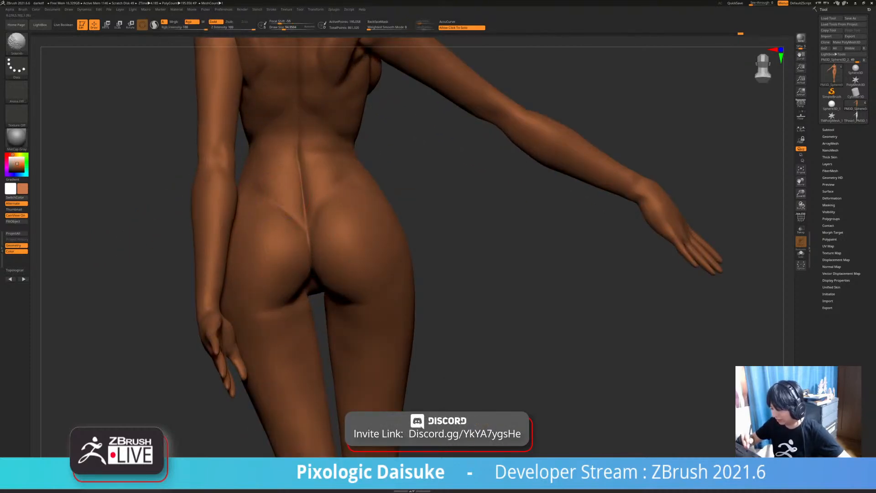
mouse_move(323, 217)
ctrl+right_down()
mouse_move(327, 193)
mouse_move(309, 148)
ctrl+right_up()
key(shift)
right_drag(307, 177, 311, 130)
key(b)
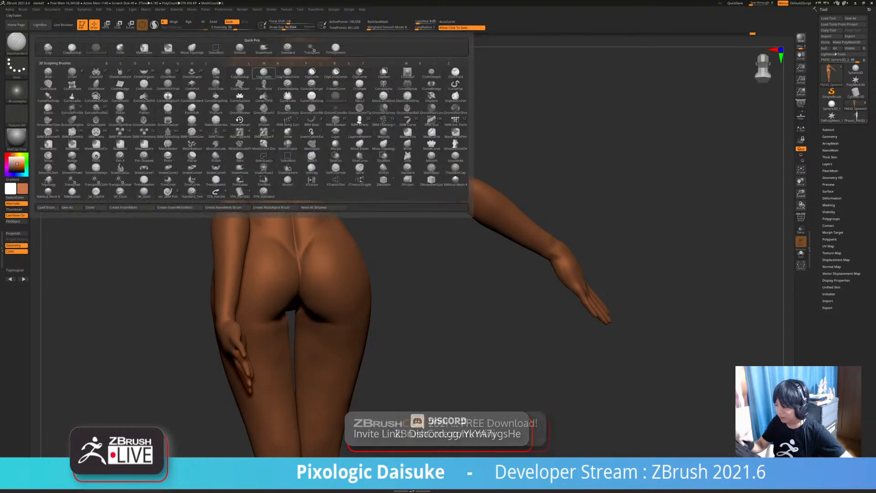
key(s)
key(h)
mouse_move(290, 186)
ctrl+right_down()
mouse_move(288, 203)
mouse_move(294, 176)
ctrl+right_up()
alt+right_drag(322, 202, 310, 252)
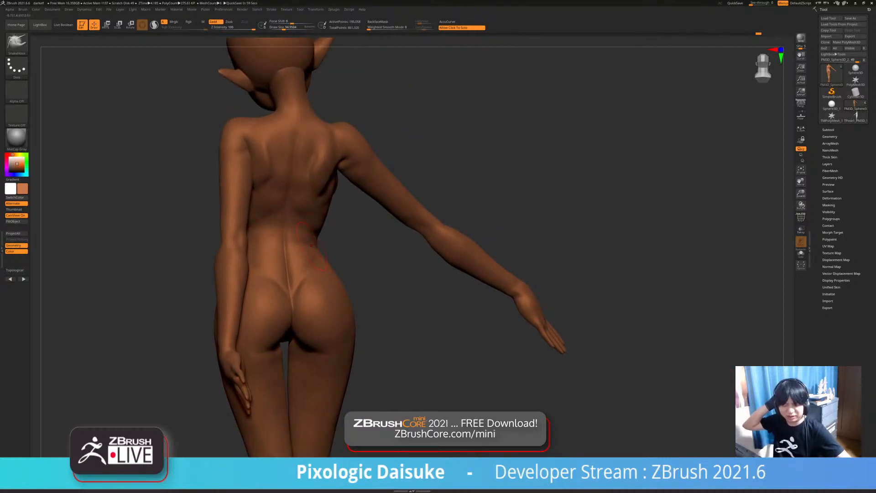
- Build up the vertebra at the base of the neck with the ClayBuildup brush and smooth it into the nape
key(b)
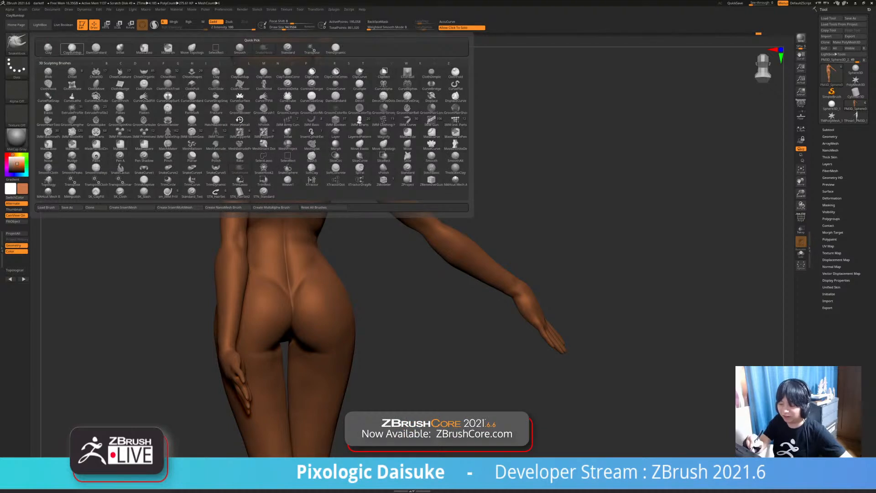
click(72, 49)
ctrl+right_drag(292, 146, 299, 168)
alt+right_drag(306, 102, 295, 158)
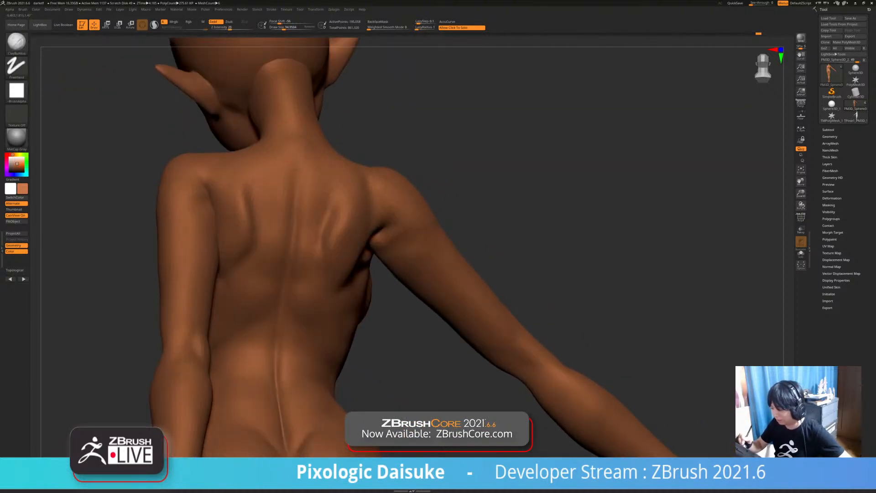
right_drag(297, 220, 262, 229)
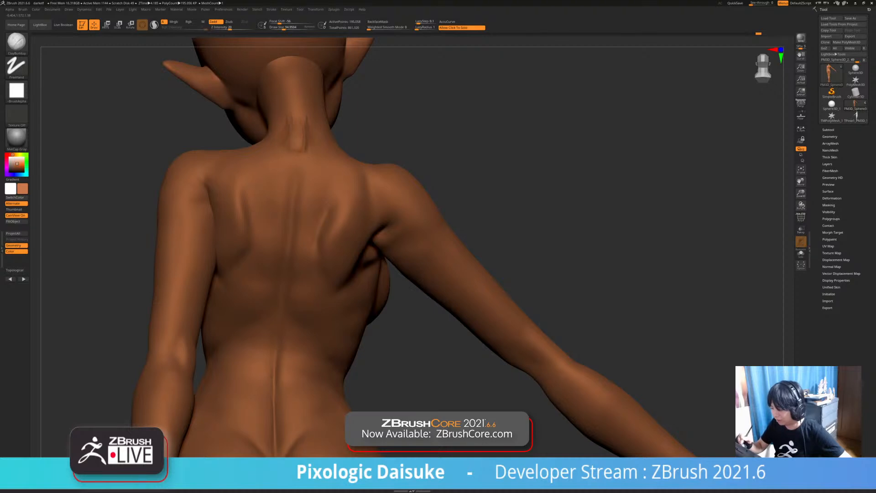
mouse_move(308, 133)
shift+mouse_down()
mouse_move(301, 128)
mouse_move(299, 142)
shift+mouse_up()
mouse_move(299, 151)
ctrl+right_down()
mouse_move(292, 136)
mouse_move(308, 136)
ctrl+right_up()
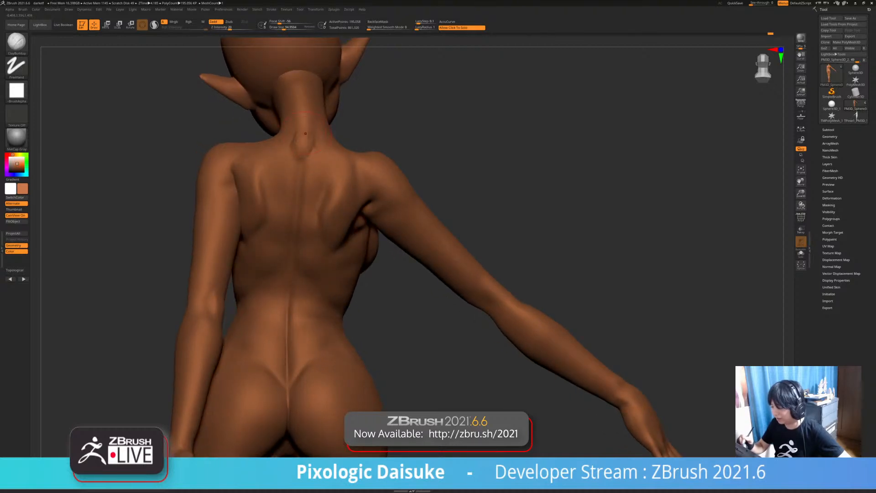
shift+drag(301, 142, 305, 121)
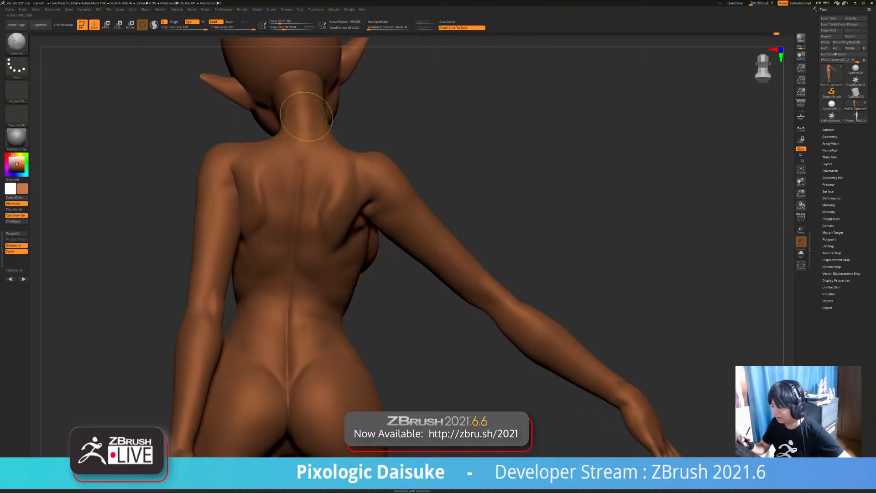
ctrl+right_drag(306, 116, 306, 94)
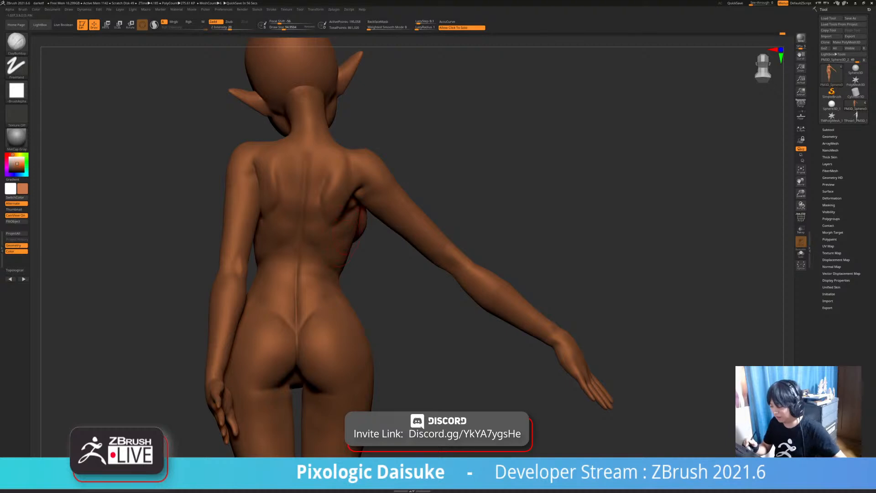
- Smooth the inner edge of the shoulder blade and the upper spine area
ctrl+right_drag(349, 231, 279, 176)
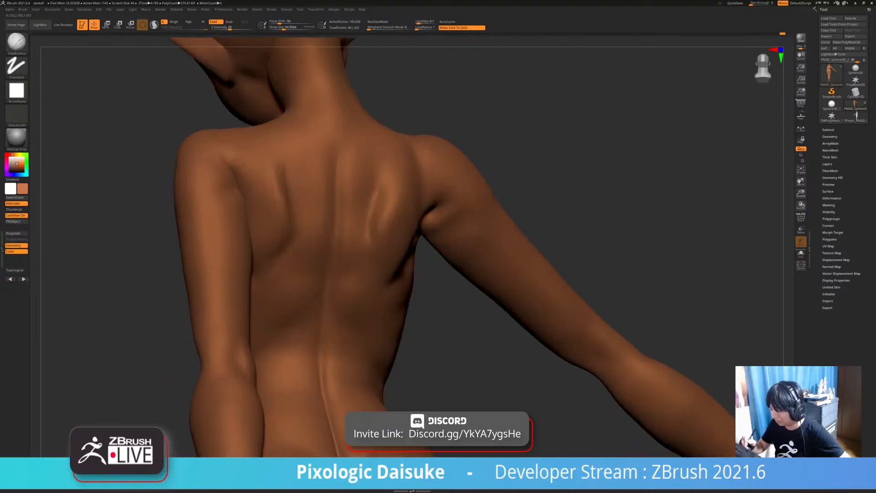
key(shift)
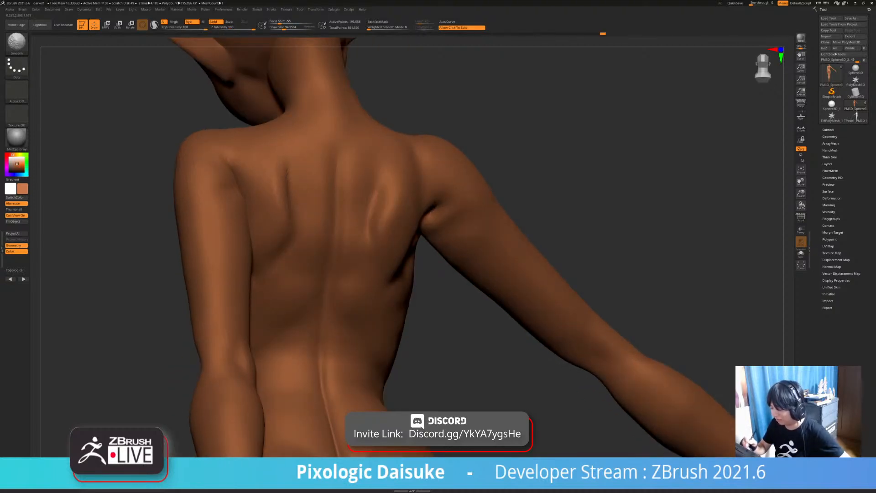
shift+drag(286, 170, 283, 200)
ctrl+right_drag(284, 201, 319, 149)
drag(516, 219, 479, 248)
alt+right_drag(328, 204, 338, 187)
shift+drag(338, 186, 341, 168)
- Set the draw size to about 75 and smooth the front of the torso
mouse_move(340, 168)
ctrl+right_down()
mouse_move(363, 235)
mouse_move(146, 232)
ctrl+right_up()
right_drag(548, 238, 568, 233)
right_drag(269, 182, 318, 55)
click(282, 28)
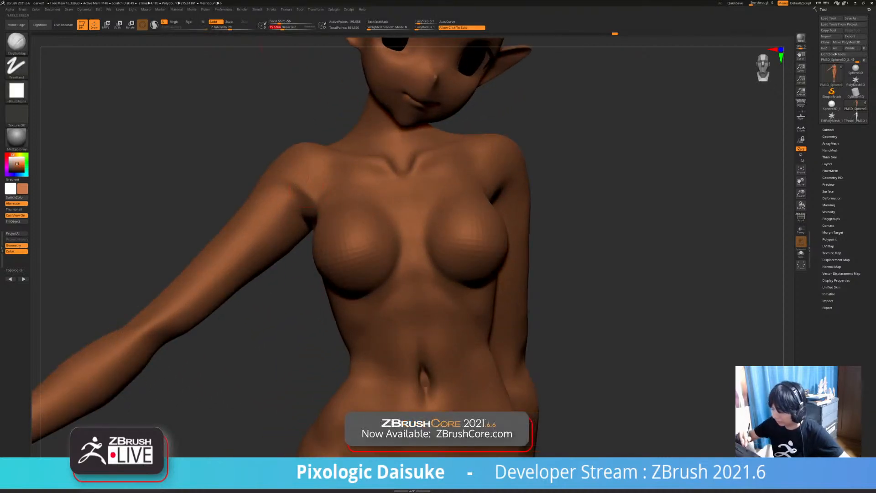
key(shift)
mouse_move(374, 209)
ctrl+right_down()
mouse_move(441, 234)
mouse_move(384, 245)
ctrl+right_up()
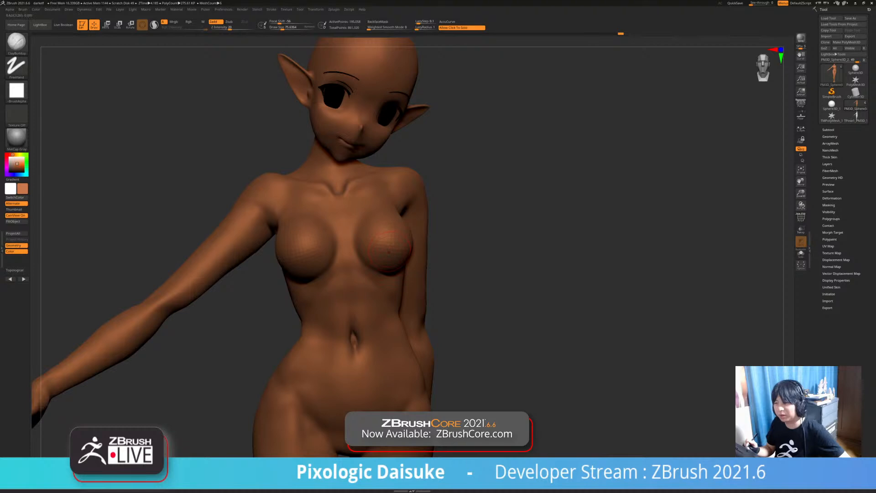
- Make the eye mesh the active subtool and switch to the SnakeHook brush
ctrl+right_drag(348, 137, 308, 382)
alt+click(288, 228)
ctrl+right_drag(303, 241, 303, 223)
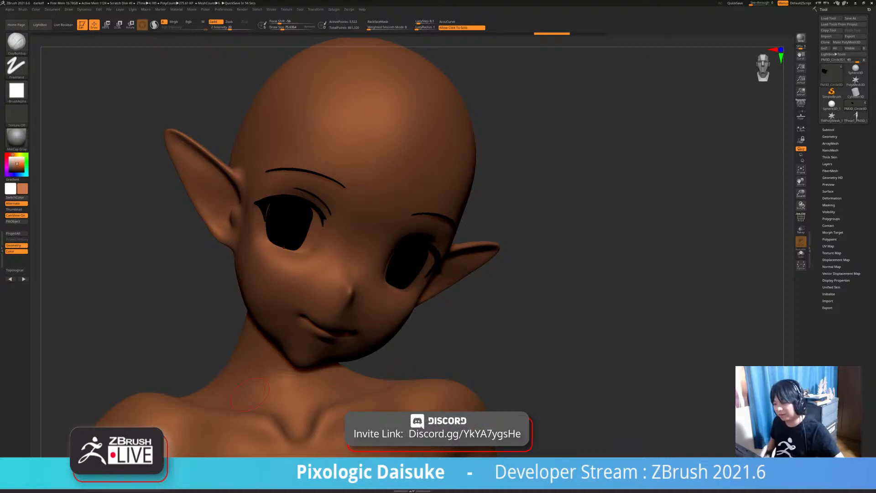
key(b)
key(s)
key(h)
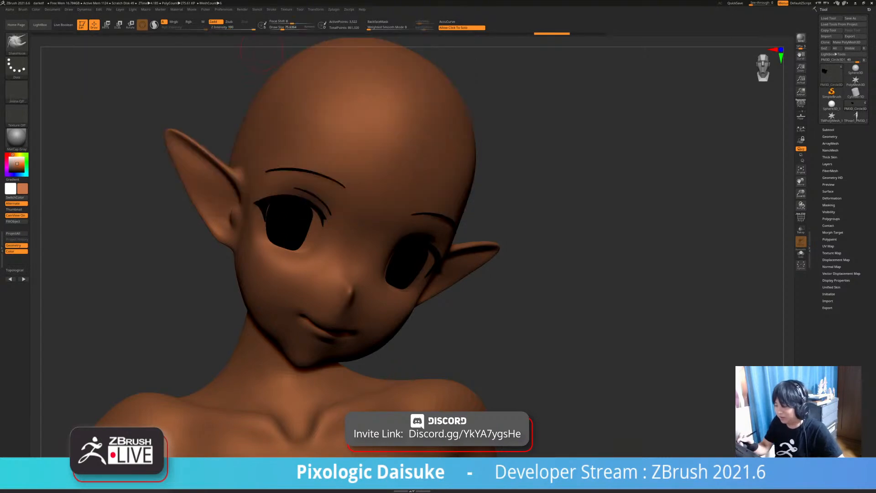
right_drag(277, 245, 232, 249)
right_drag(319, 272, 361, 270)
- Make the head mesh the active subtool and pick the DamStandard brush
mouse_move(361, 269)
ctrl+right_down()
mouse_move(355, 298)
mouse_move(336, 273)
mouse_move(365, 273)
mouse_move(336, 242)
ctrl+right_up()
ctrl+click(16, 43)
alt+click(310, 270)
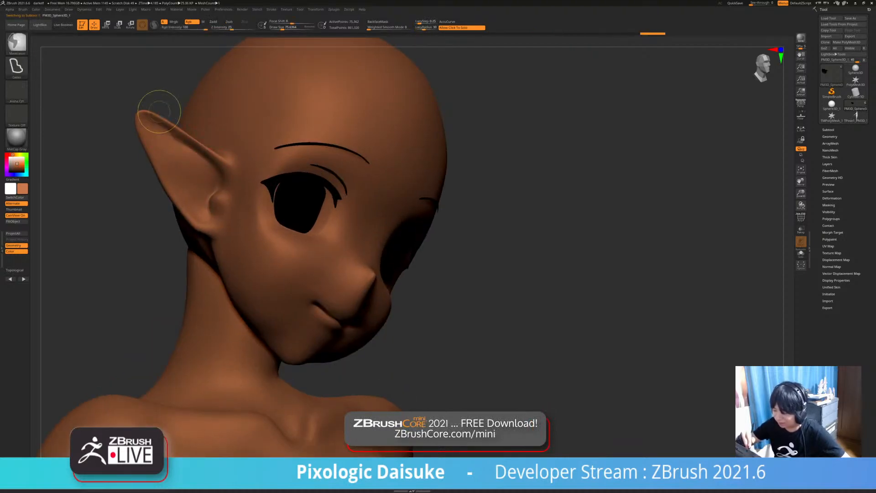
right_drag(160, 135, 174, 130)
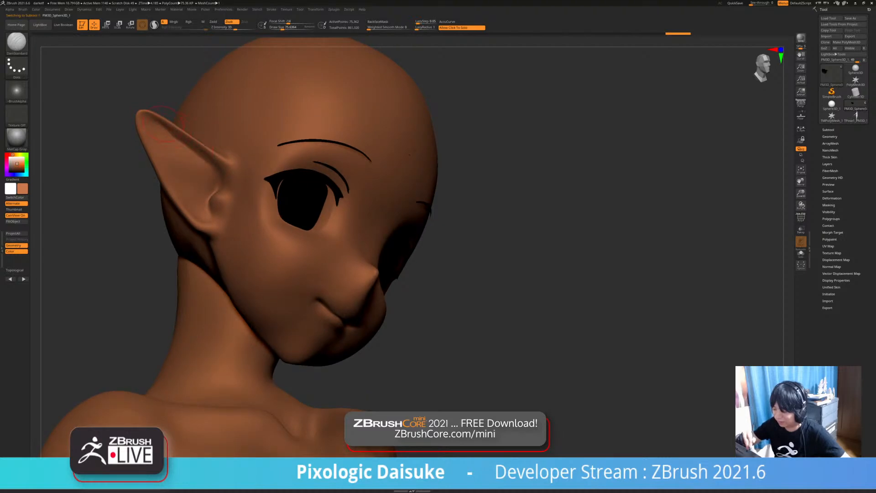
right_drag(222, 170, 238, 184)
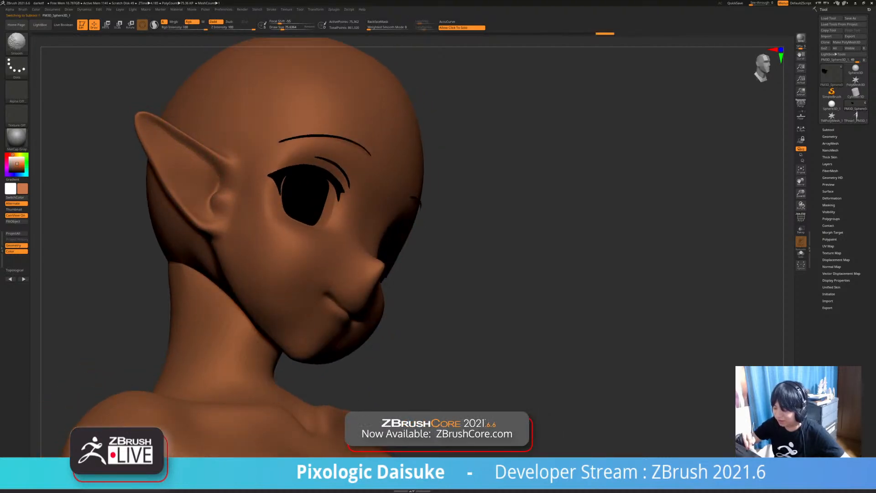
ctrl+right_drag(226, 157, 155, 108)
right_drag(320, 223, 322, 203)
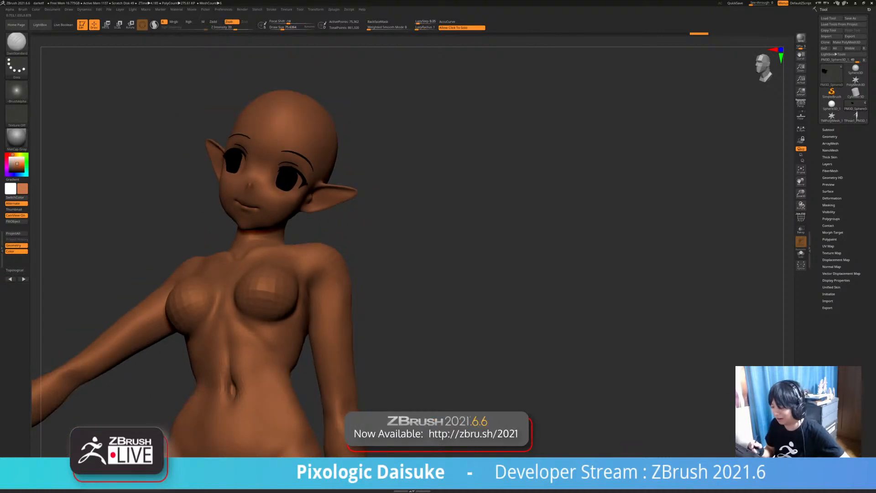
right_drag(279, 228, 312, 273)
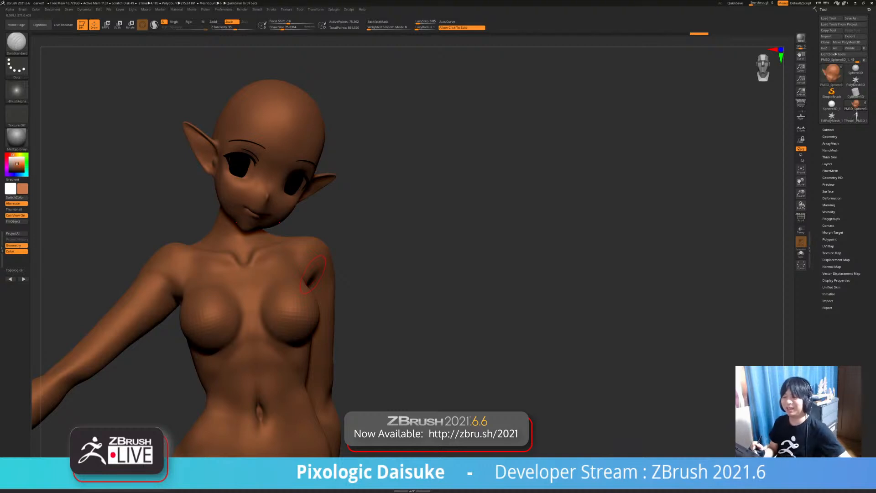
- Make the body the active subtool and carve a groove along the character's left side of the throat with DamStandard
right_drag(312, 275, 276, 314)
alt+click(252, 245)
drag(251, 236, 249, 251)
mouse_move(250, 246)
right_down()
mouse_move(256, 236)
mouse_move(275, 248)
right_up()
drag(250, 263, 251, 244)
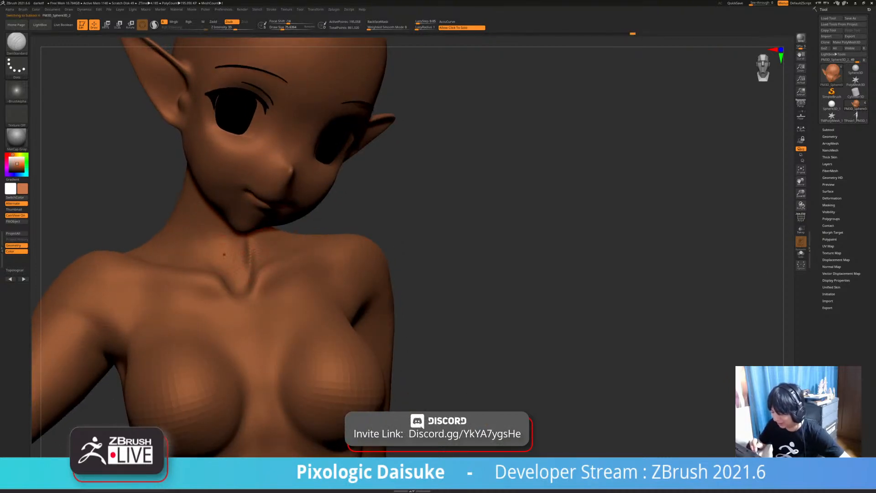
right_drag(236, 258, 221, 252)
- Isolate the body and carve the neck muscle line on the character's right side down towards the collarbone
click(151, 196)
drag(200, 228, 218, 266)
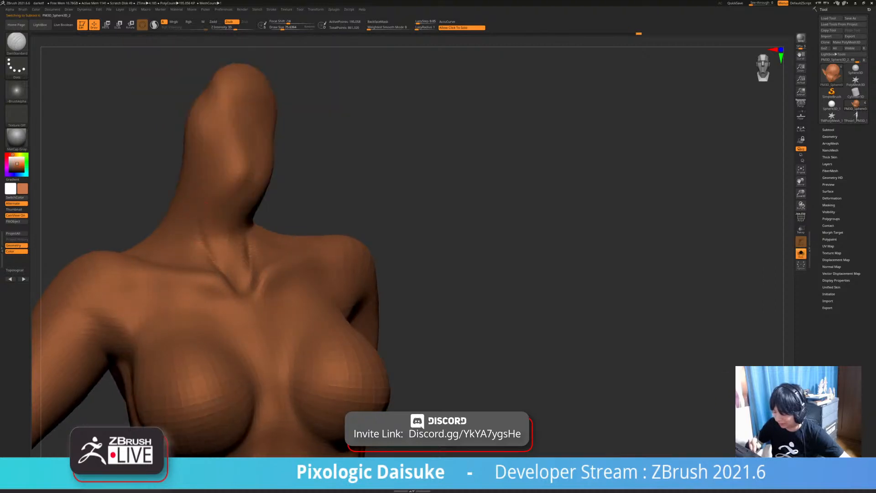
right_drag(218, 255, 210, 244)
drag(198, 217, 212, 260)
right_drag(155, 191, 197, 206)
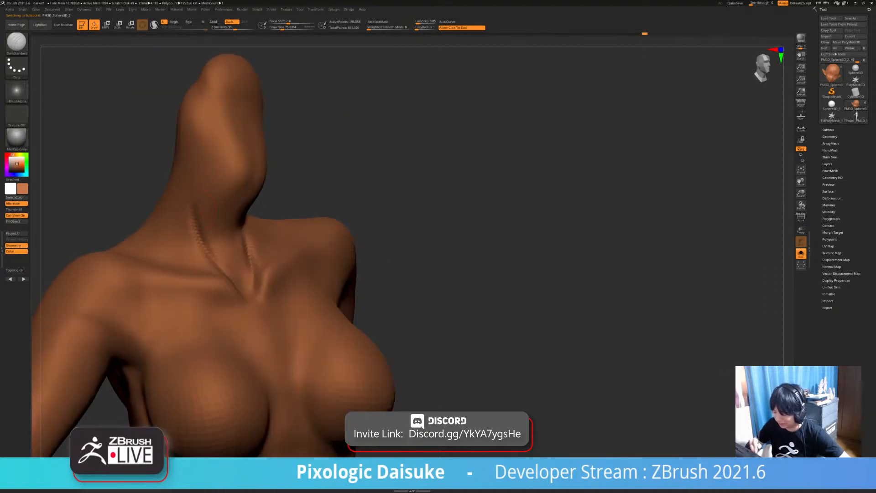
drag(192, 210, 211, 256)
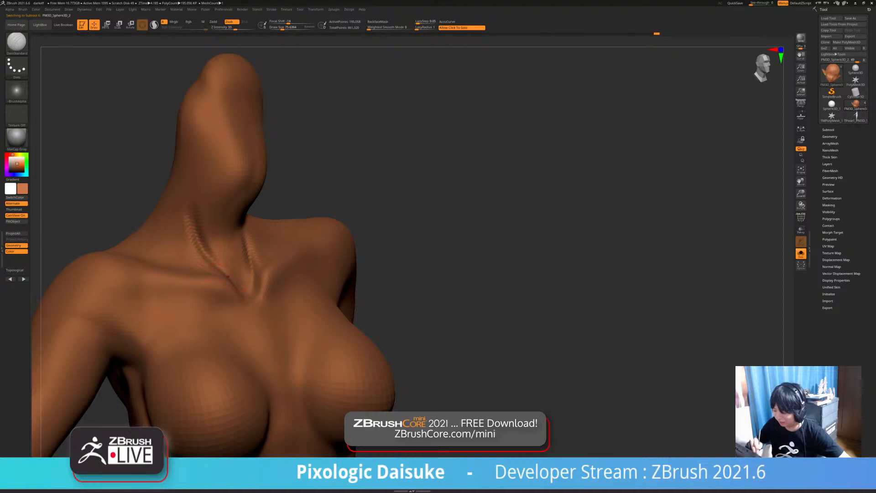
- Smooth the carved neck muscle lines and sharpen the crease leading into the collarbone notch
right_drag(255, 256, 206, 253)
shift+drag(199, 201, 201, 241)
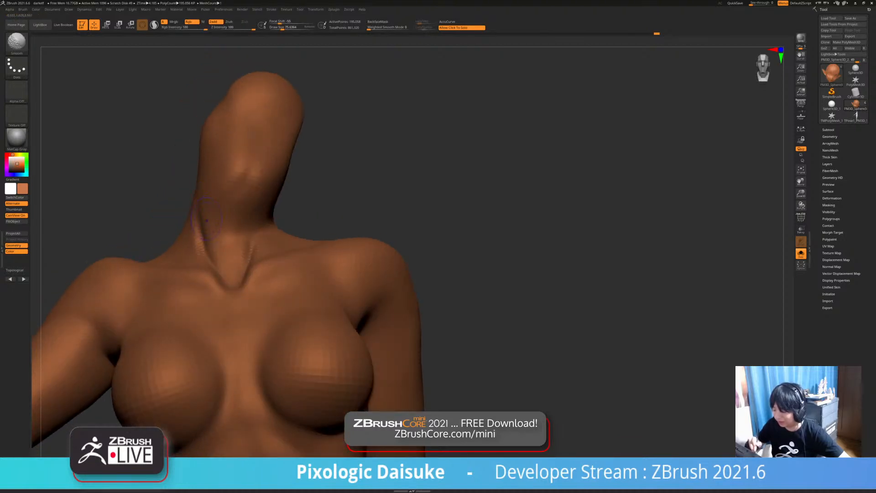
right_drag(155, 206, 199, 200)
shift+drag(213, 266, 201, 249)
right_drag(237, 256, 183, 249)
shift+drag(246, 242, 235, 288)
right_drag(228, 260, 246, 254)
drag(249, 267, 236, 292)
mouse_move(270, 228)
right_down()
mouse_move(263, 203)
mouse_move(258, 219)
mouse_move(274, 212)
mouse_move(270, 196)
mouse_move(231, 183)
right_up()
- Build up the front of the throat above the collarbone notch with ClayBuildup and smooth the strokes
key(b)
key(c)
key(b)
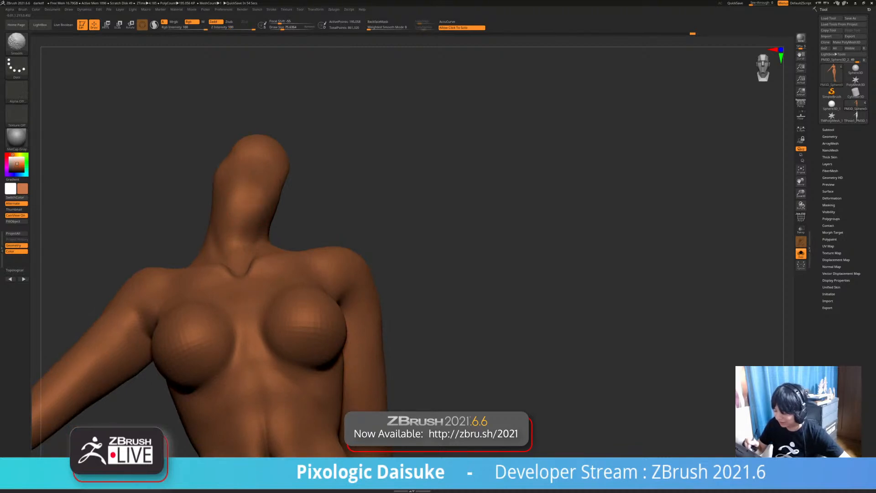
right_drag(238, 256, 255, 274)
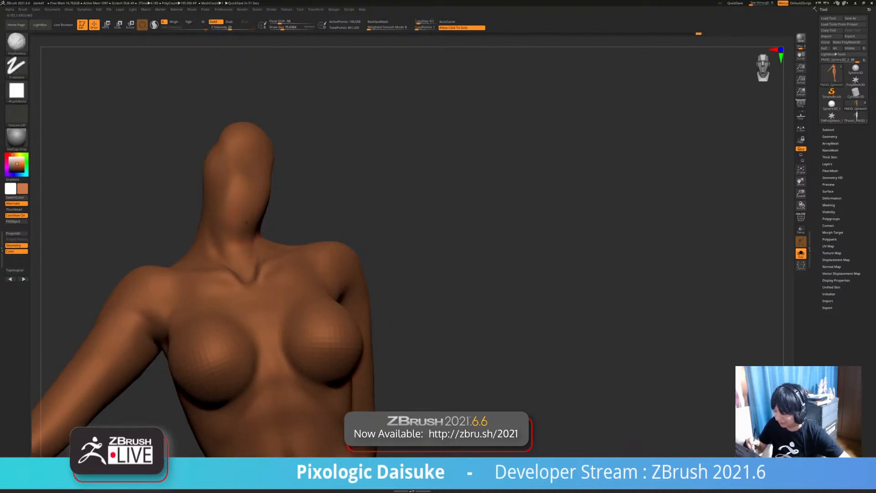
right_drag(245, 237, 258, 224)
drag(248, 209, 251, 241)
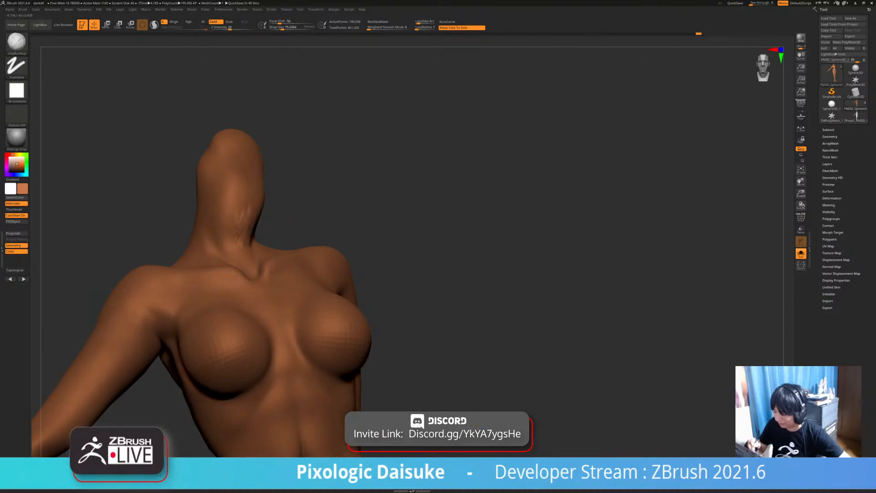
key(shift)
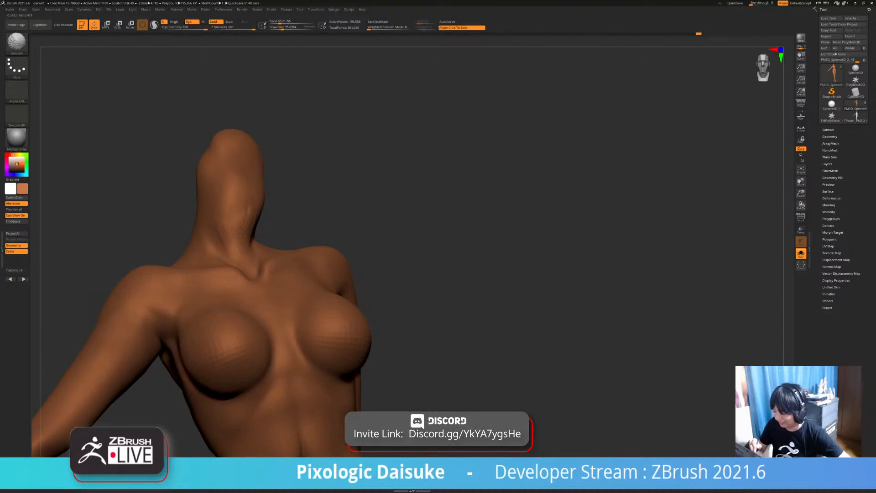
right_drag(247, 237, 236, 244)
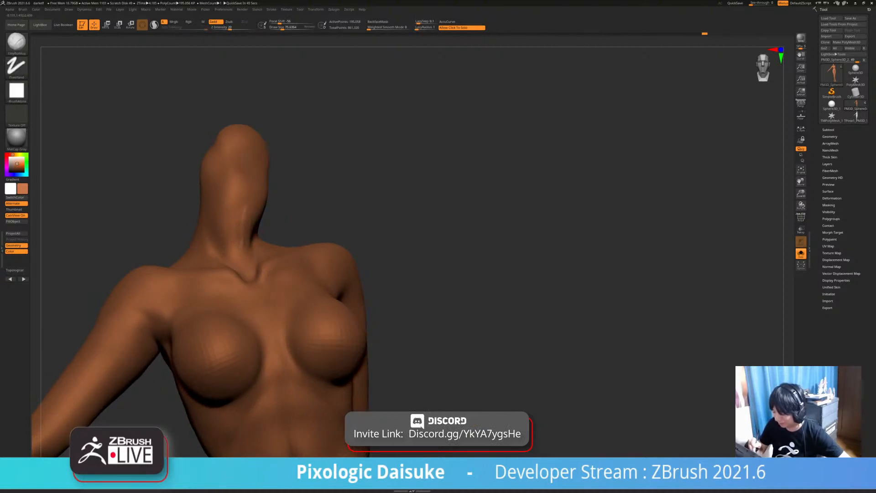
key(shift)
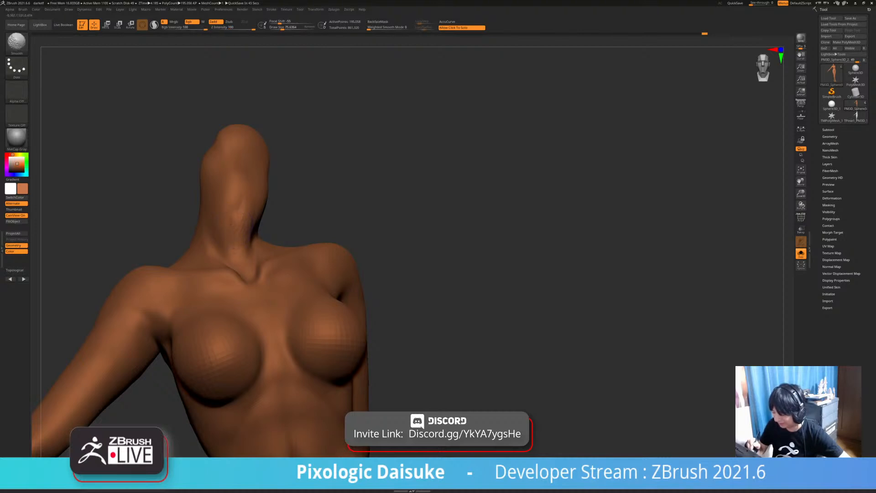
right_drag(247, 237, 228, 231)
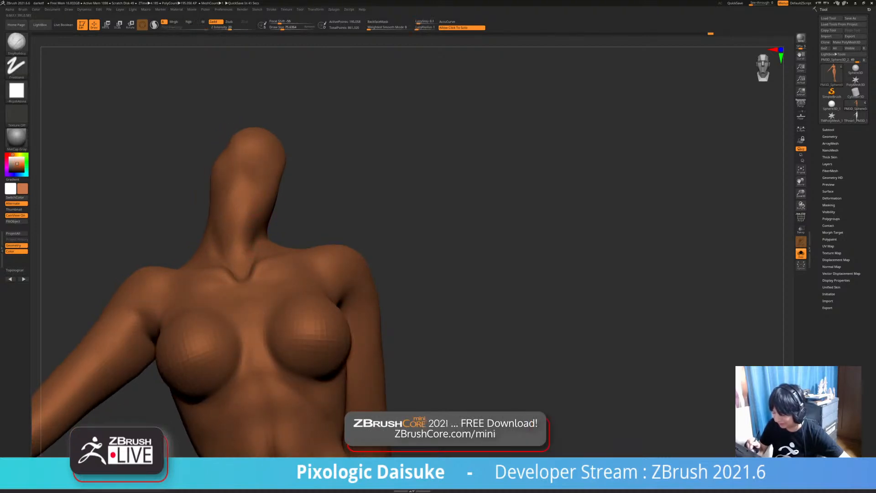
key(shift)
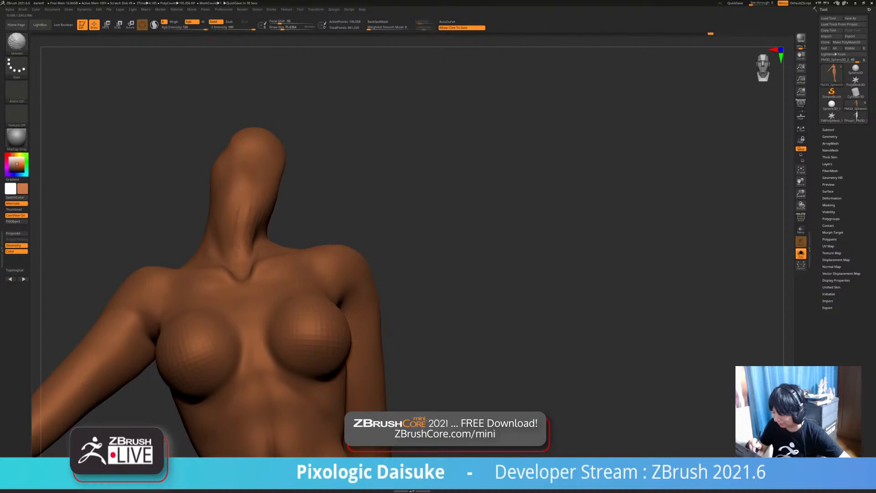
shift+drag(239, 248, 247, 252)
- Build up the neck muscle on the character's left side, from the collarbone notch up towards the jaw
mouse_move(365, 292)
ctrl+right_down()
mouse_move(364, 255)
mouse_move(352, 257)
mouse_move(364, 261)
ctrl+right_up()
click(366, 261)
drag(365, 260, 353, 233)
click(365, 237)
ctrl+right_drag(365, 237, 361, 285)
drag(251, 242, 267, 208)
mouse_move(274, 220)
ctrl+right_down()
mouse_move(277, 197)
mouse_move(267, 237)
ctrl+right_up()
key(shift)
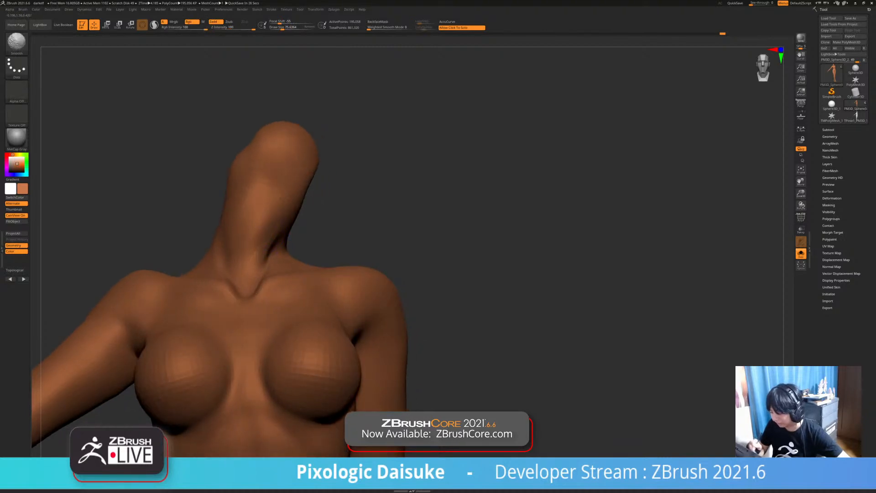
- Smooth the left side of the neck and the hollow behind its muscle
right_drag(267, 237, 267, 215)
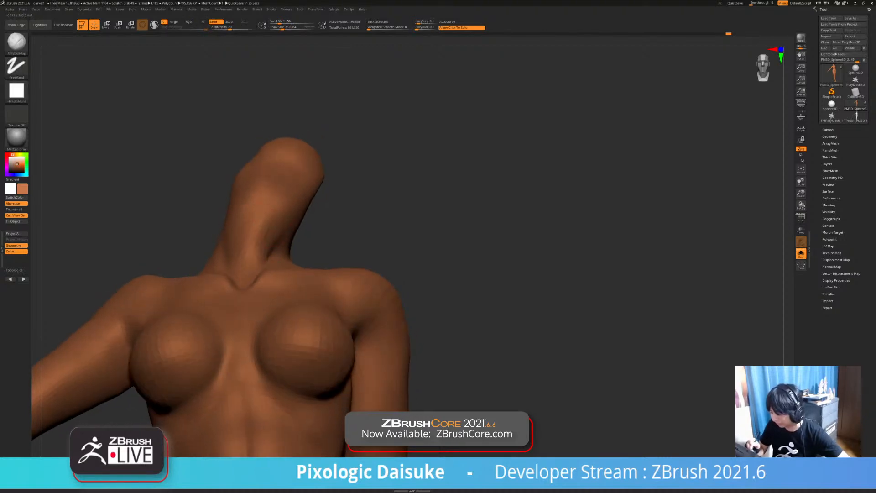
key(shift)
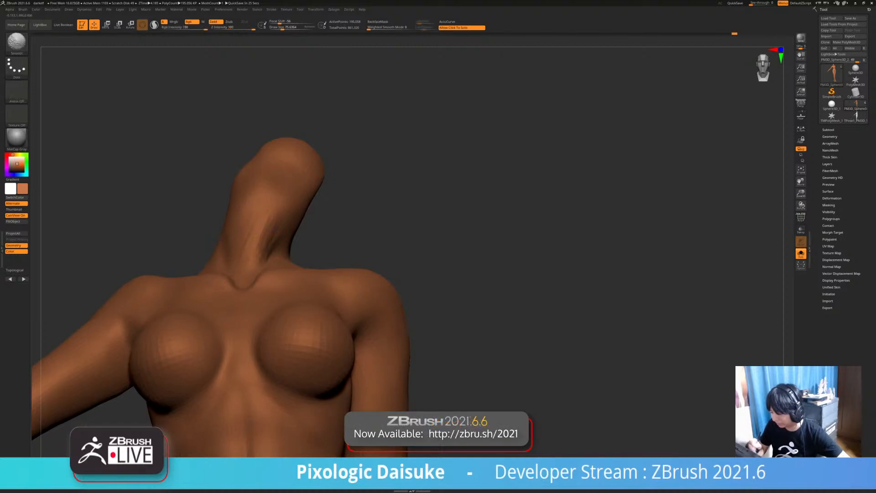
mouse_move(310, 235)
right_down()
mouse_move(281, 228)
mouse_move(315, 262)
mouse_move(267, 251)
right_up()
key(shift)
key(shift)
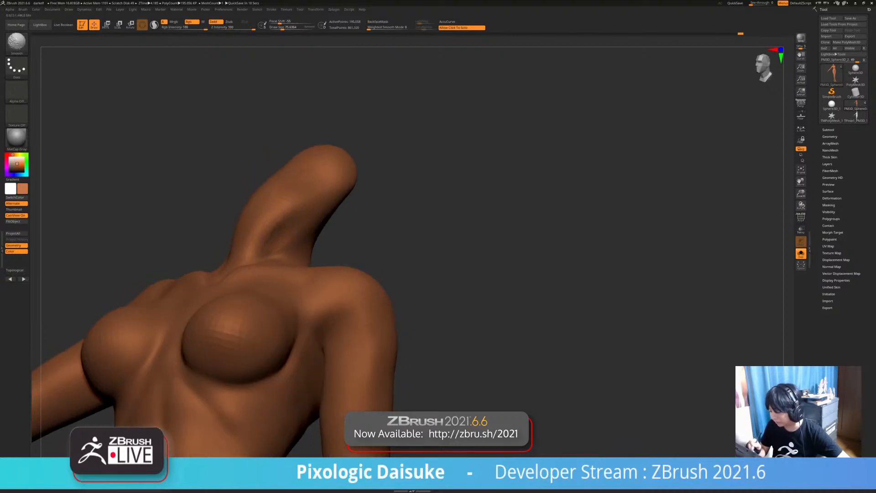
shift+drag(288, 219, 279, 230)
right_drag(247, 230, 279, 225)
key(shift)
shift+drag(280, 225, 269, 249)
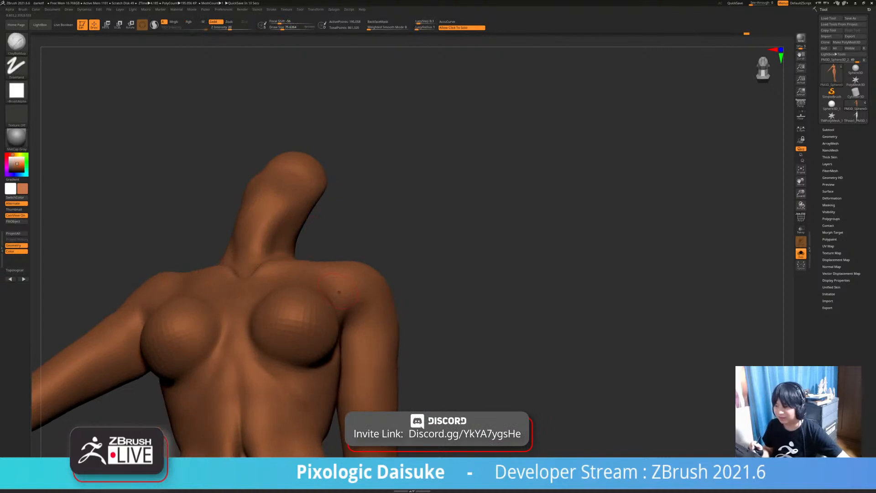
- Smooth the base of the neck around the collarbones and show all subtools again
mouse_move(339, 261)
right_down()
mouse_move(354, 287)
mouse_move(348, 281)
right_up()
key(shift)
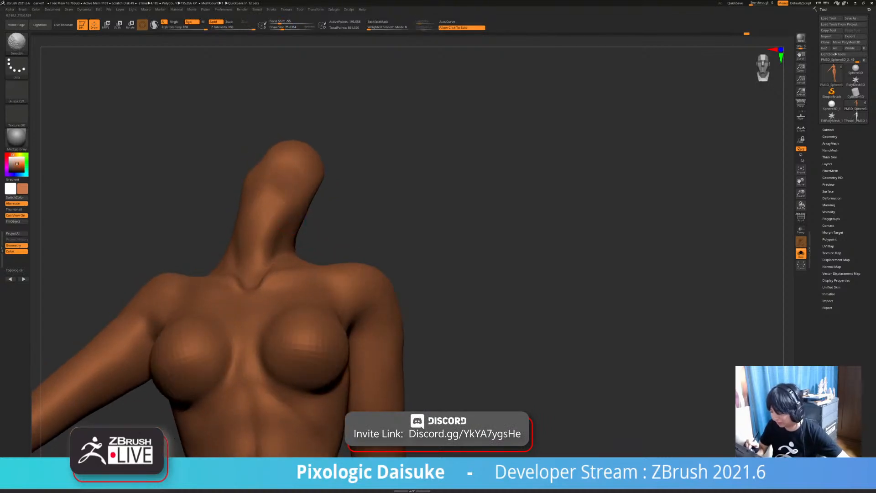
right_drag(293, 247, 315, 278)
key(shift)
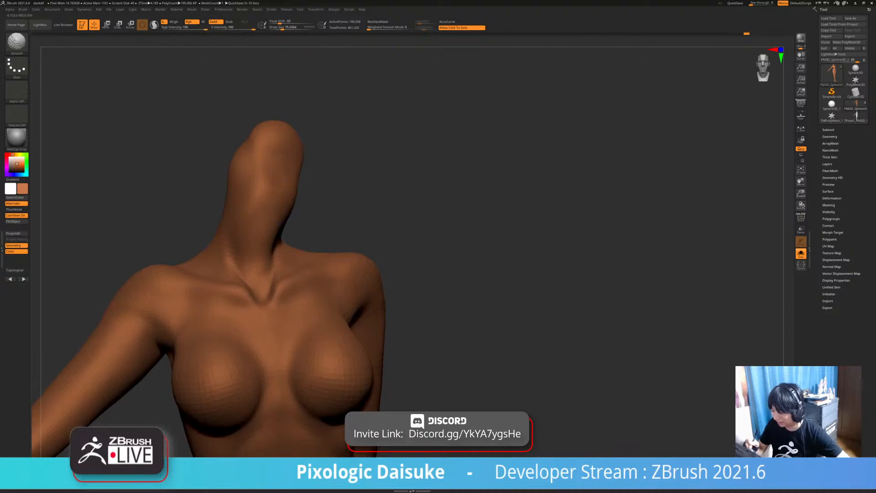
ctrl+right_drag(246, 266, 282, 254)
mouse_move(281, 214)
ctrl+right_down()
mouse_move(370, 187)
mouse_move(373, 205)
mouse_move(402, 187)
mouse_move(388, 215)
mouse_move(360, 227)
mouse_move(365, 199)
mouse_move(396, 219)
ctrl+right_up()
click(356, 205)
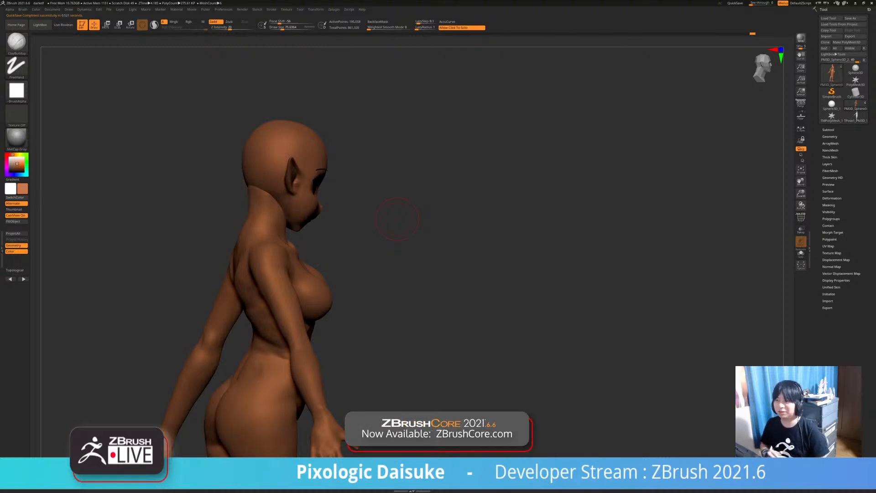
- Build up the front of the character's left shoulder and upper arm beside the armpit, and smooth the area
right_drag(397, 219, 274, 201)
mouse_move(320, 228)
right_down()
mouse_move(402, 259)
mouse_move(196, 205)
right_up()
mouse_move(301, 163)
ctrl+right_down()
mouse_move(315, 190)
mouse_move(290, 200)
ctrl+right_up()
drag(240, 201, 246, 208)
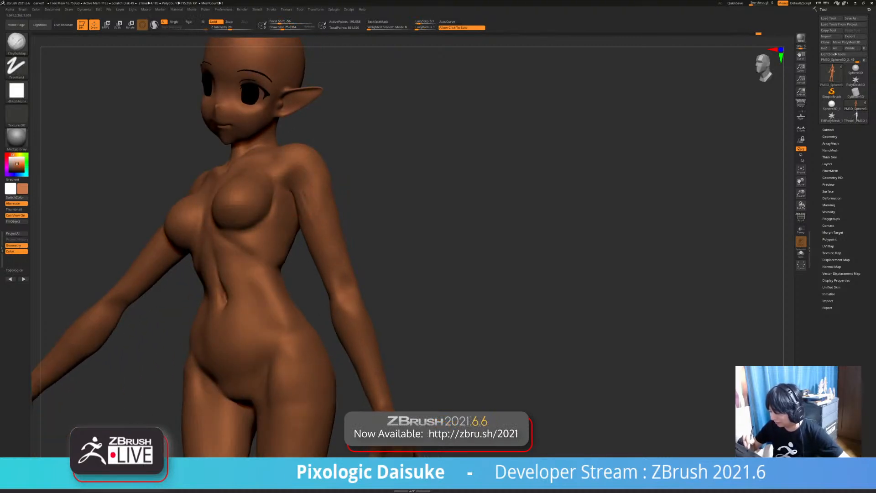
mouse_move(303, 204)
right_down()
mouse_move(316, 206)
mouse_move(285, 211)
right_up()
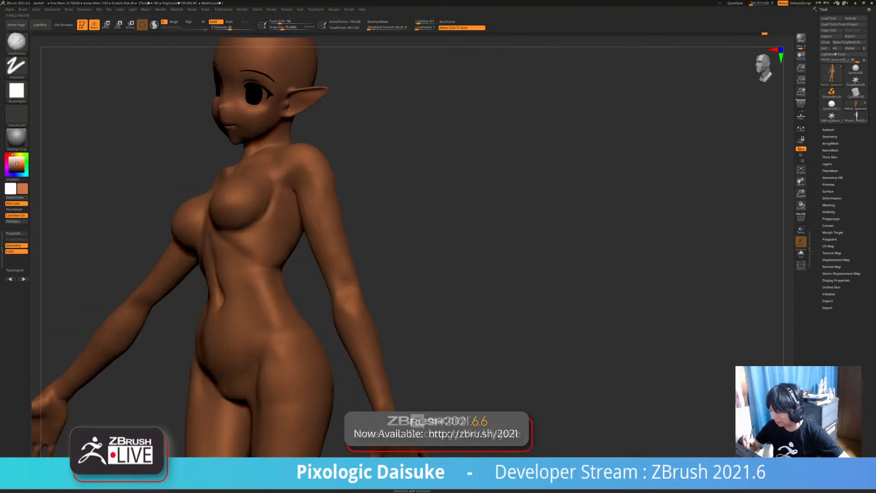
key(shift)
mouse_move(292, 192)
right_down()
mouse_move(309, 192)
mouse_move(299, 198)
right_up()
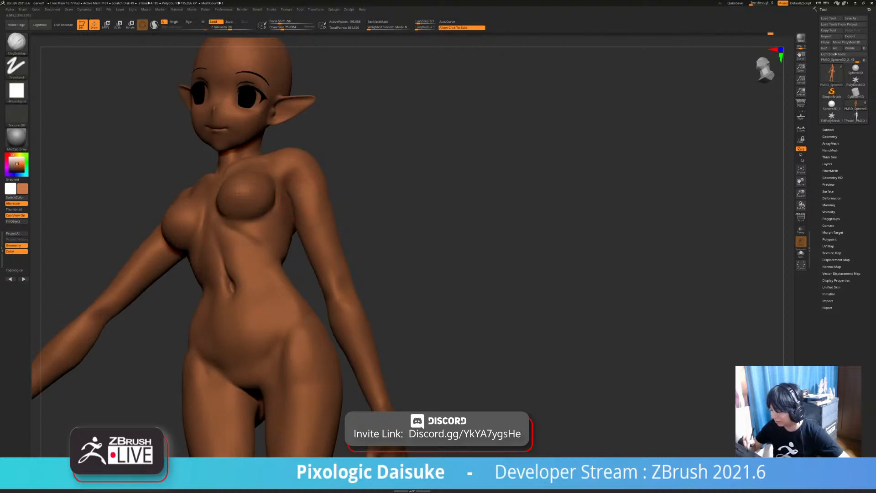
key(shift)
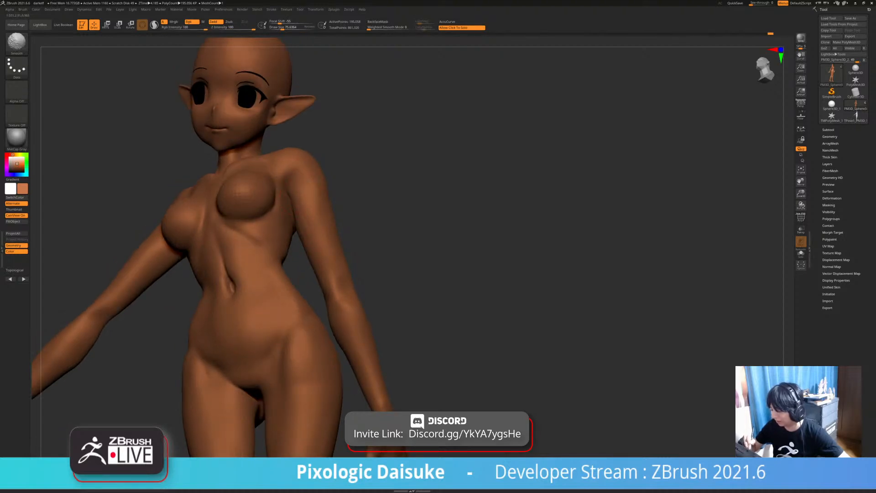
mouse_move(310, 198)
right_down()
mouse_move(283, 195)
mouse_move(301, 198)
right_up()
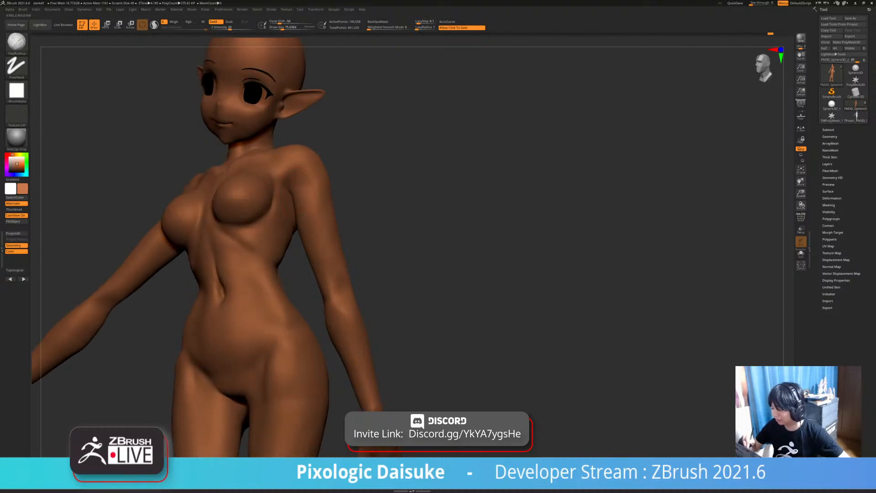
key(shift)
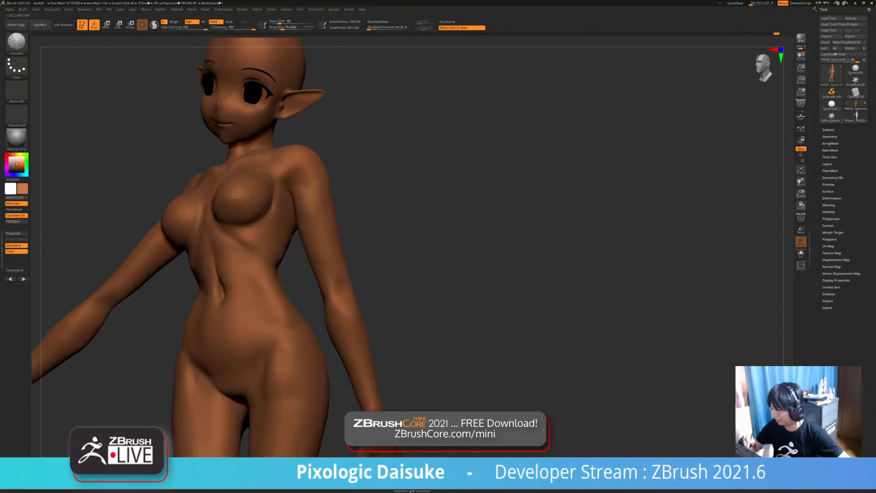
mouse_move(302, 178)
right_down()
mouse_move(294, 171)
mouse_move(345, 189)
mouse_move(278, 176)
mouse_move(289, 175)
right_up()
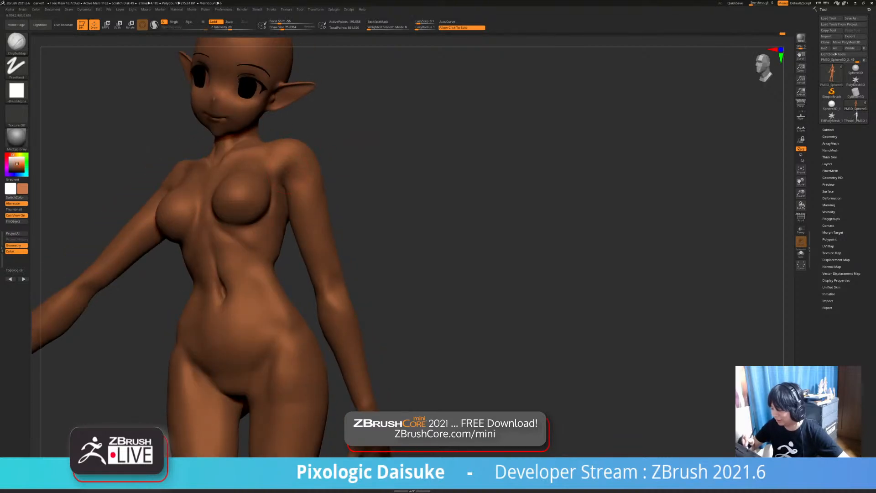
key(shift)
- Build up the back of the character's left shoulder above the armpit with ClayBuildup and smooth it
mouse_move(308, 165)
alt+right_down()
mouse_move(293, 211)
mouse_move(288, 173)
mouse_move(228, 178)
alt+right_up()
key(shift)
right_drag(365, 201, 298, 239)
right_drag(461, 180, 470, 182)
drag(292, 206, 301, 227)
right_drag(470, 182, 438, 192)
drag(299, 216, 305, 237)
right_drag(438, 192, 470, 182)
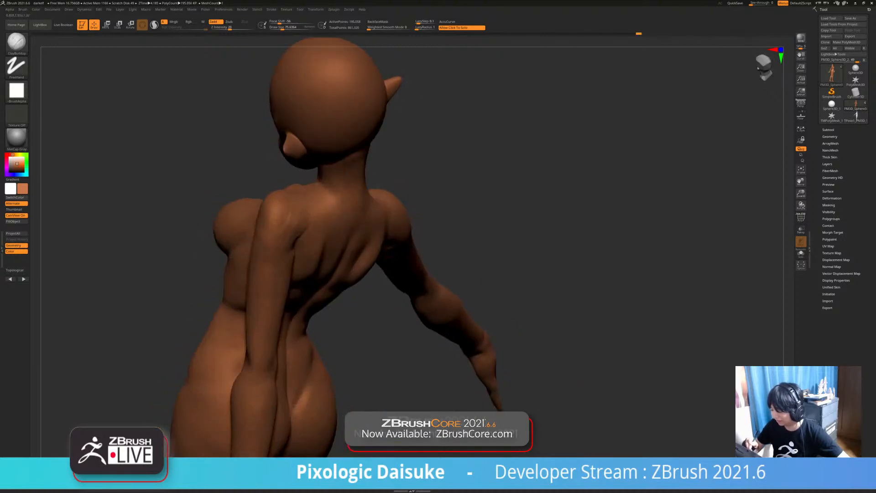
right_drag(296, 208, 285, 215)
key(shift)
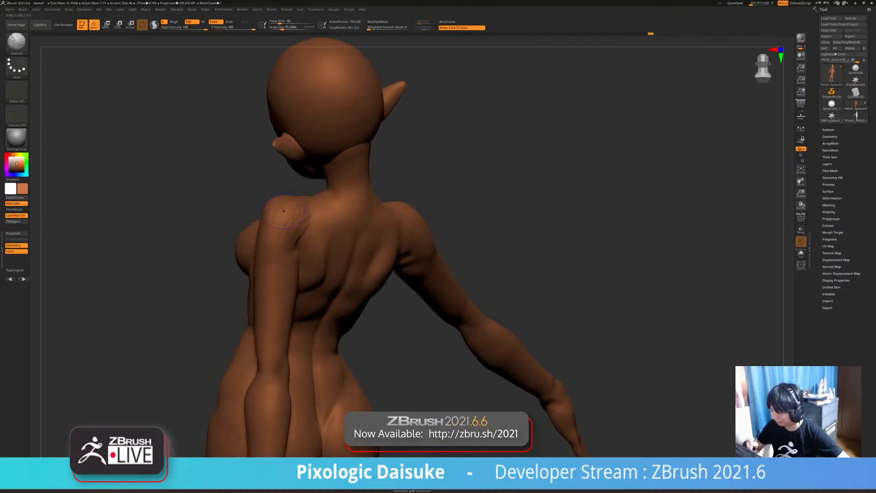
- Refine the back of the character's left shoulder and the shoulder blade area with ClayBuildup and smooth the transitions
right_drag(296, 208, 319, 228)
right_drag(319, 255, 508, 299)
mouse_move(438, 183)
right_down()
mouse_move(351, 185)
mouse_move(330, 220)
mouse_move(304, 195)
mouse_move(320, 178)
right_up()
shift+drag(322, 228, 343, 194)
mouse_move(343, 194)
right_down()
mouse_move(302, 200)
mouse_move(292, 235)
mouse_move(319, 245)
mouse_move(320, 229)
right_up()
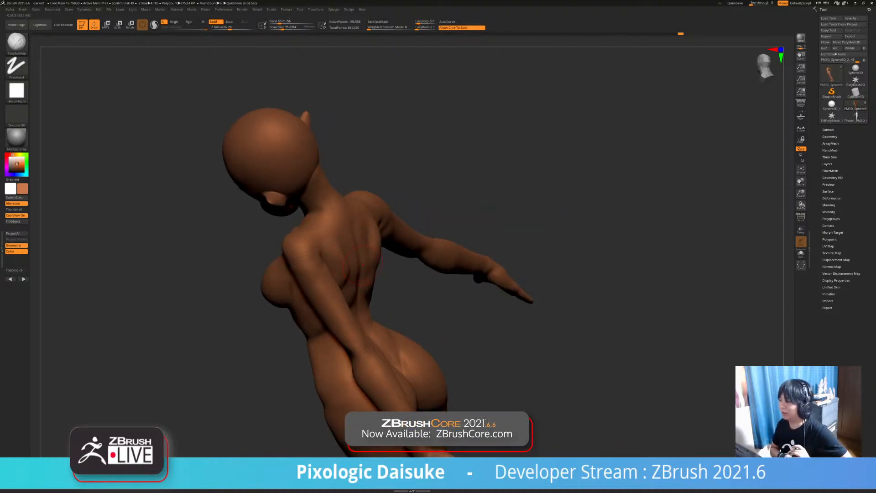
mouse_move(362, 265)
right_down()
mouse_move(450, 249)
mouse_move(462, 236)
mouse_move(365, 269)
mouse_move(365, 311)
mouse_move(320, 310)
right_up()
right_drag(361, 203, 361, 219)
shift+drag(361, 219, 347, 224)
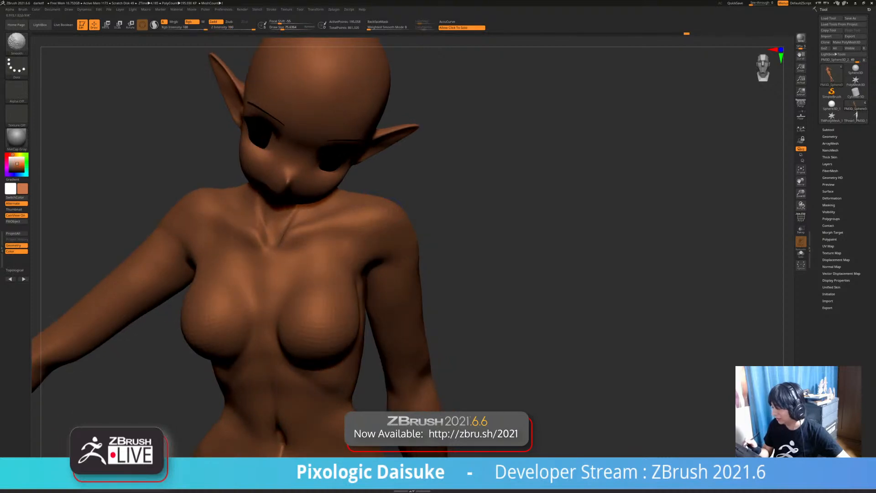
- Build up the front of the character's left shoulder near the outer collarbone with ClayBuildup and smooth it
right_drag(346, 247, 335, 231)
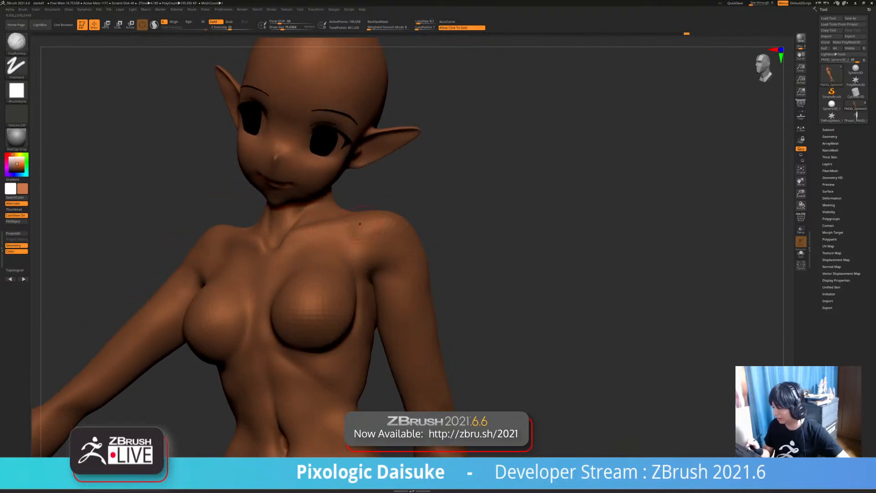
key(shift)
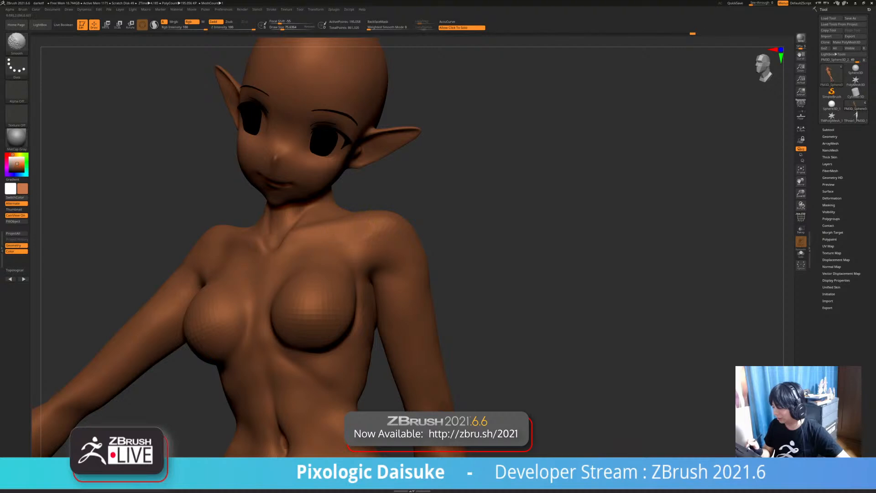
mouse_move(438, 292)
ctrl+right_down()
mouse_move(422, 262)
mouse_move(434, 273)
mouse_move(441, 262)
ctrl+right_up()
right_drag(384, 249, 340, 246)
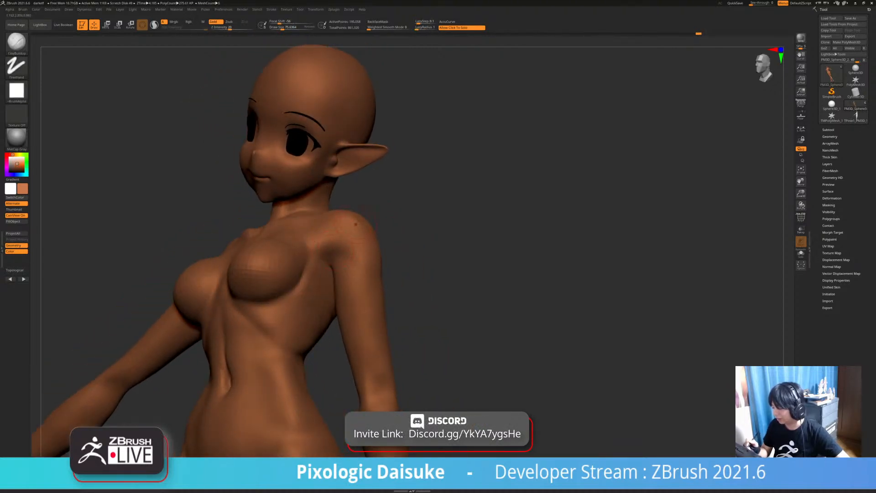
key(shift)
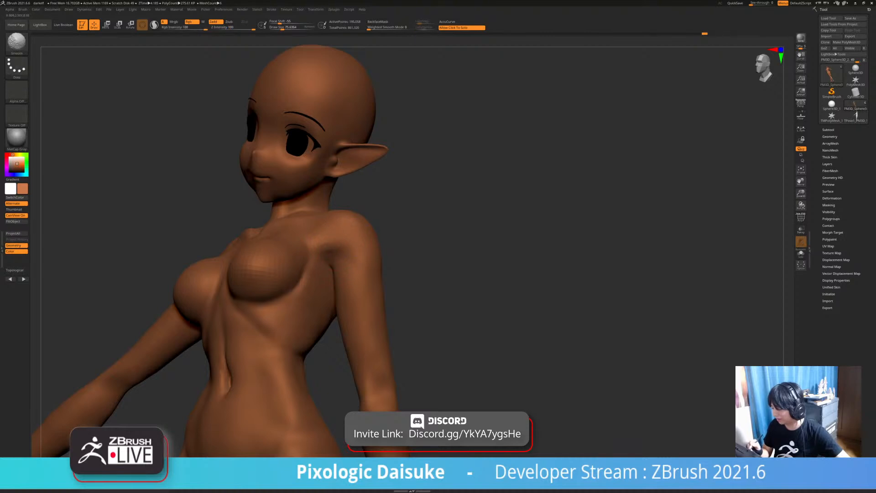
- Carve the front crease of the character's left armpit with the DamStandard brush and smooth its edges
key(b)
key(d)
key(s)
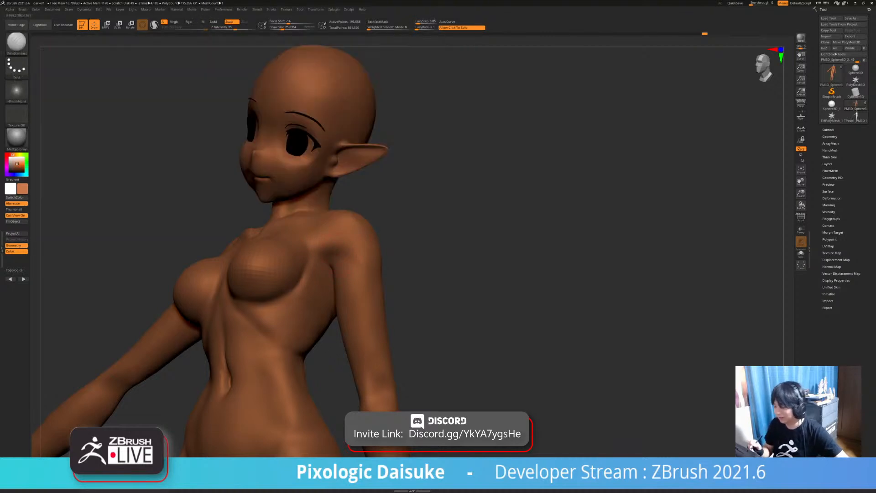
drag(456, 237, 443, 219)
drag(328, 254, 340, 253)
key(shift)
mouse_move(310, 249)
right_down()
mouse_move(332, 260)
mouse_move(337, 244)
mouse_move(361, 255)
mouse_move(334, 235)
mouse_move(327, 249)
mouse_move(333, 228)
mouse_move(358, 259)
mouse_move(343, 260)
right_up()
key(shift)
key(shift)
key(shift)
ctrl+right_drag(342, 259, 349, 254)
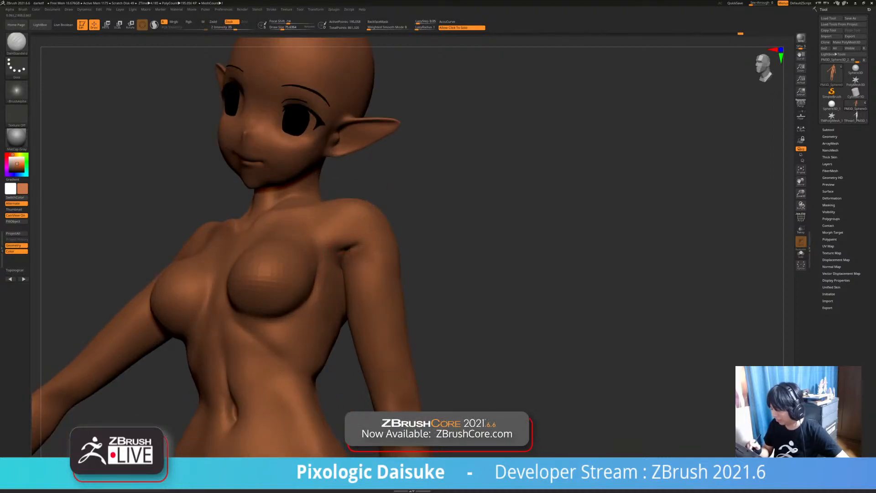
key(shift)
mouse_move(369, 236)
right_down()
mouse_move(383, 249)
mouse_move(393, 202)
right_up()
key(shift)
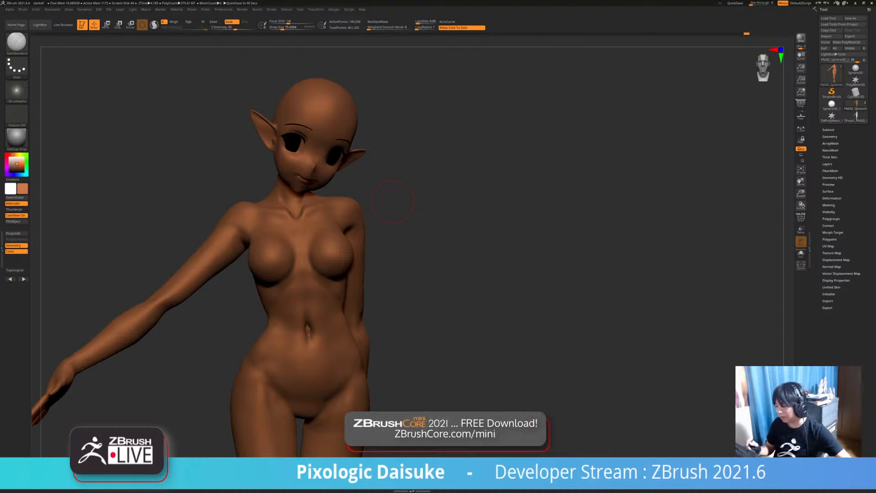
- Make the head the active subtool, choose the SnakeHook brush and activate symmetry
mouse_move(422, 258)
mouse_down()
mouse_move(397, 262)
mouse_move(453, 268)
mouse_move(403, 265)
mouse_up()
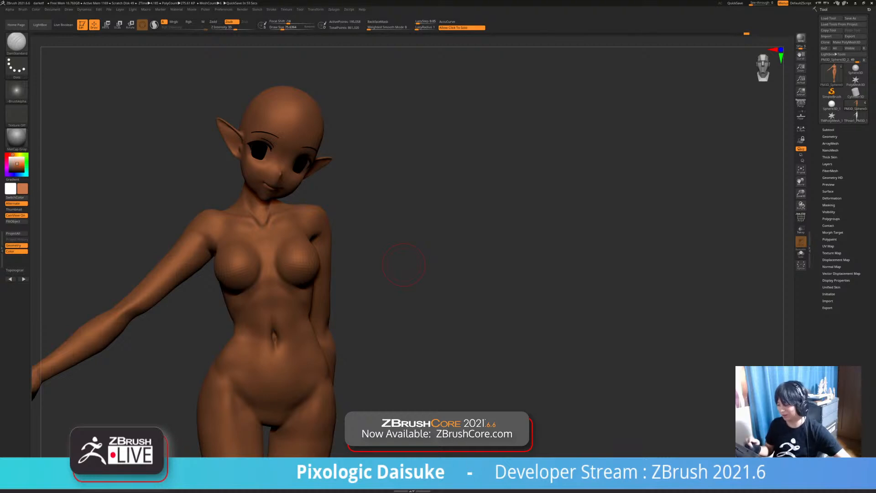
drag(404, 265, 466, 306)
key(shift)
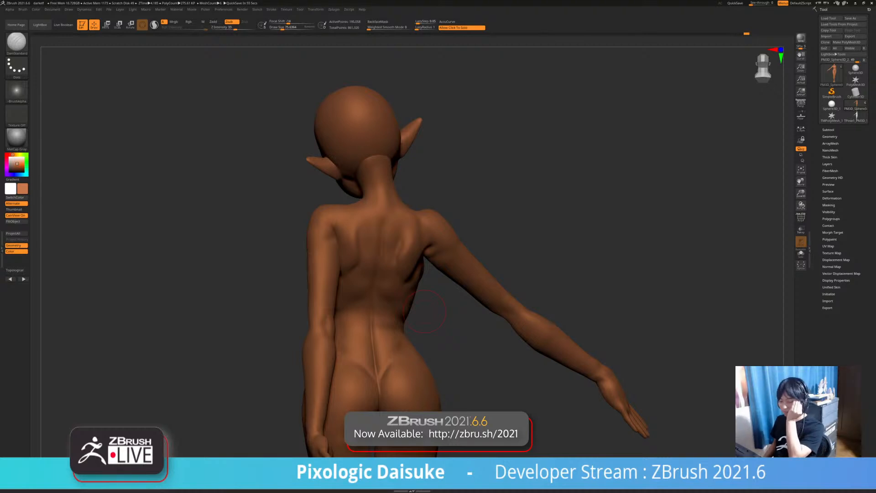
mouse_move(283, 239)
mouse_down()
mouse_move(394, 245)
mouse_move(372, 271)
mouse_up()
alt+click(336, 137)
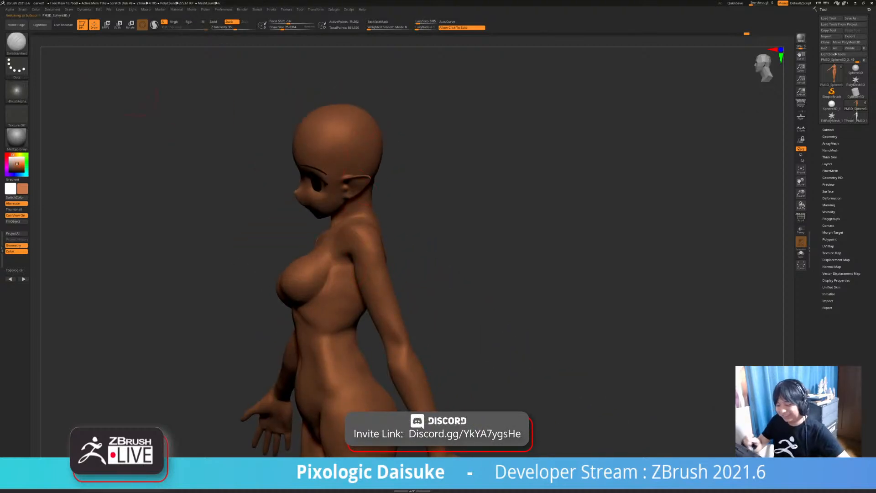
key(b)
click(264, 48)
ctrl+right_drag(382, 114, 376, 160)
alt+right_drag(376, 160, 350, 183)
click(315, 9)
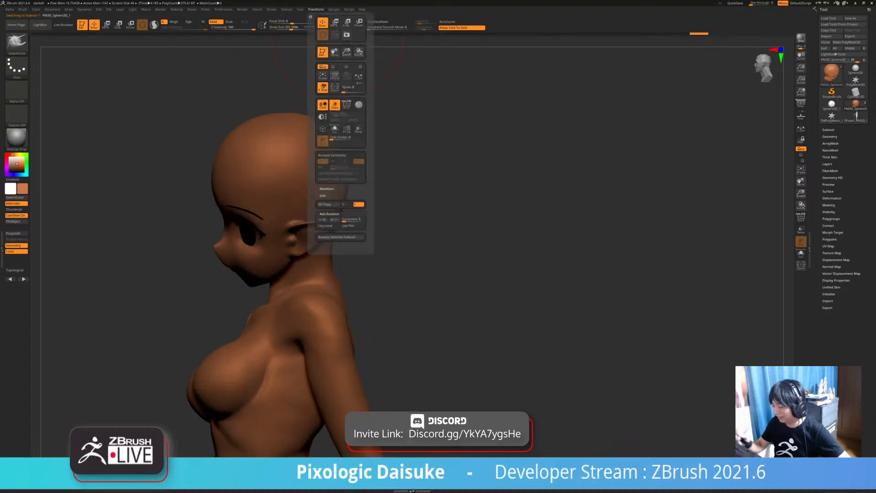
click(340, 155)
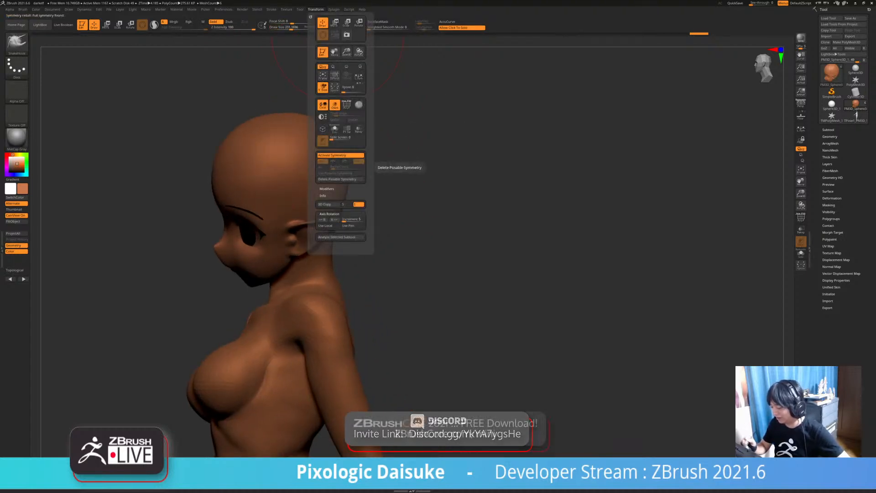
- Reshape the top and back of the skull with symmetrical SnakeHook strokes, working from several angles
mouse_move(352, 169)
right_down()
mouse_move(320, 173)
mouse_move(315, 153)
right_up()
drag(330, 221, 334, 222)
drag(309, 149, 315, 147)
right_drag(310, 157, 323, 166)
drag(323, 165, 326, 163)
mouse_move(327, 162)
right_down()
mouse_move(365, 196)
mouse_move(372, 223)
right_up()
drag(305, 104, 311, 98)
right_drag(347, 151, 359, 206)
drag(313, 133, 321, 137)
mouse_move(321, 139)
right_down()
mouse_move(401, 160)
mouse_move(420, 194)
mouse_move(413, 200)
mouse_move(406, 176)
right_up()
drag(329, 225, 332, 222)
mouse_move(332, 222)
right_down()
mouse_move(320, 242)
mouse_move(307, 236)
mouse_move(315, 274)
right_up()
- Reduce the brush size to about 166 and smooth the back and crown of the skull
shift+click(289, 27)
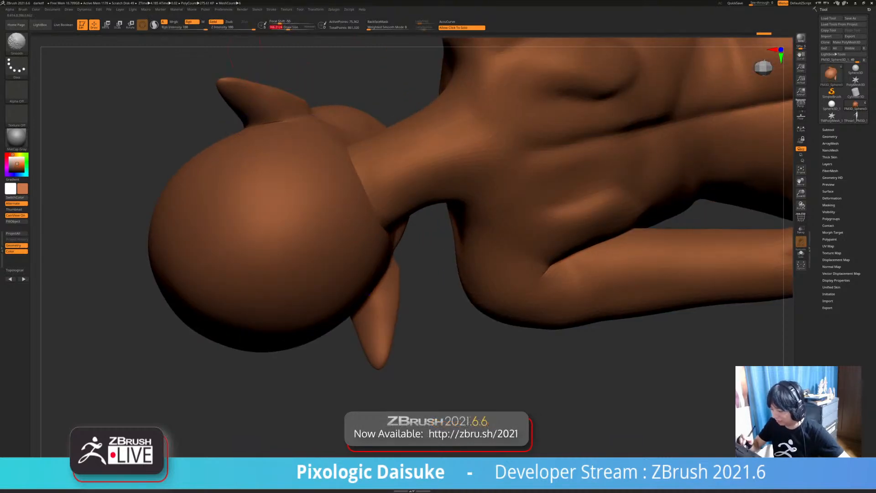
shift+drag(270, 146, 285, 153)
mouse_move(277, 200)
ctrl+right_down()
mouse_move(266, 150)
mouse_move(310, 196)
mouse_move(303, 160)
mouse_move(285, 153)
ctrl+right_up()
mouse_move(285, 153)
ctrl+right_down()
mouse_move(287, 183)
mouse_move(264, 222)
mouse_move(282, 279)
mouse_move(274, 192)
mouse_move(281, 247)
ctrl+right_up()
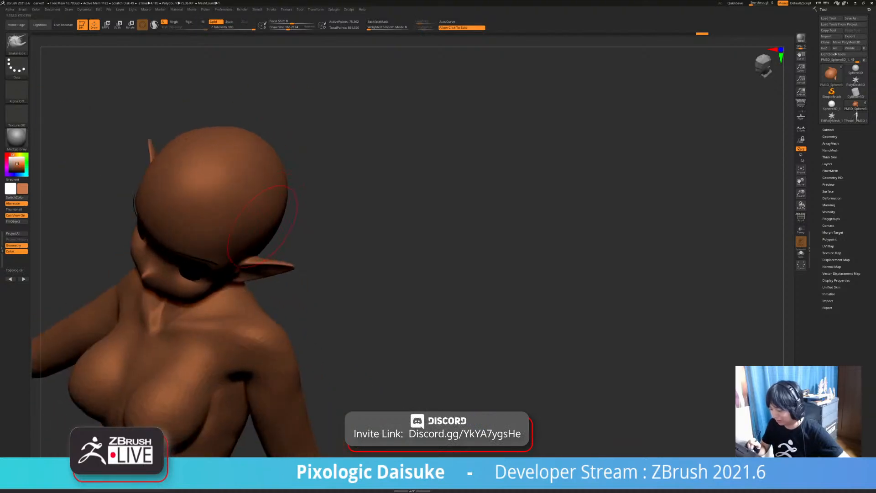
mouse_move(230, 229)
right_down()
mouse_move(239, 196)
mouse_move(342, 228)
mouse_move(408, 172)
right_up()
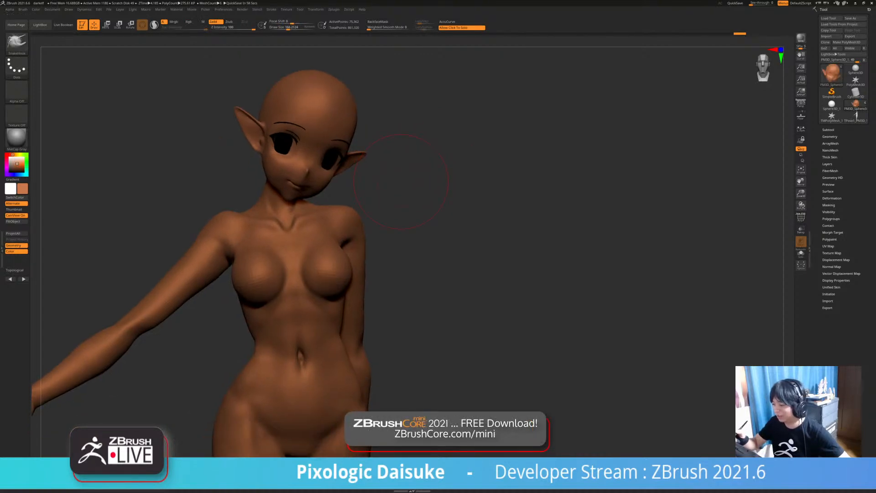
- Turn off symmetry for the head and make the body the active subtool
click(300, 9)
mouse_move(316, 9)
click(340, 155)
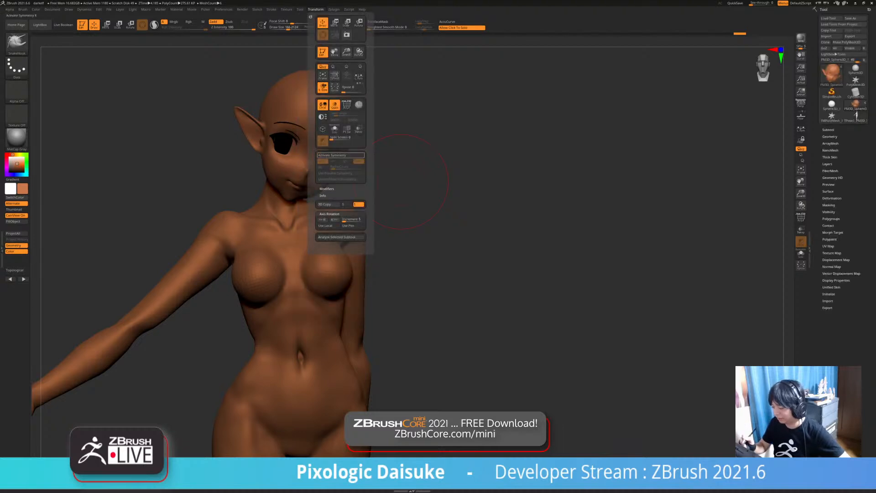
right_drag(402, 182, 381, 137)
alt+click(302, 261)
mouse_move(302, 261)
right_down()
mouse_move(315, 285)
mouse_move(315, 329)
right_up()
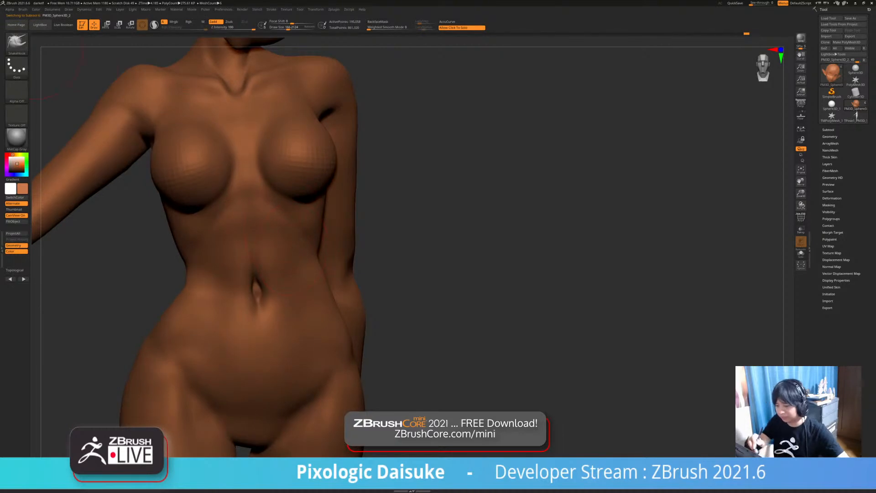
- Carve the abdomen's midline from the sternum to the navel with the DamStandard brush and smooth it
click(17, 43)
click(34, 51)
click(282, 28)
ctrl+right_drag(315, 238, 320, 188)
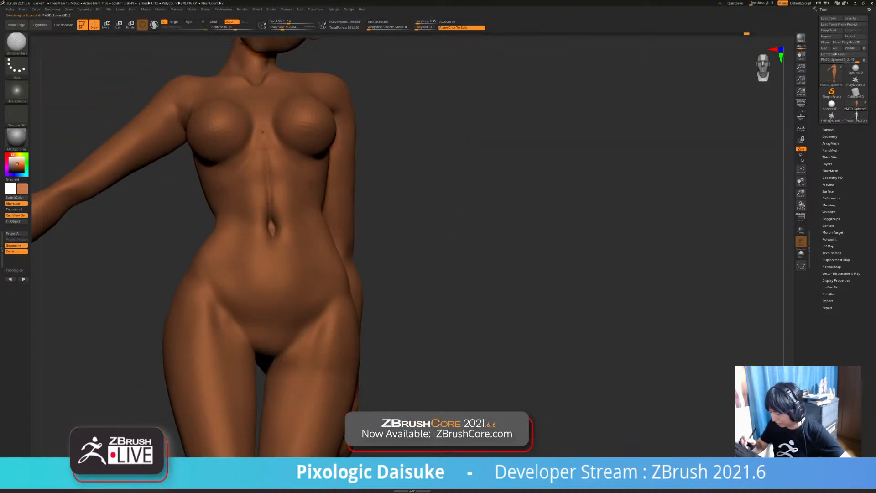
drag(264, 137, 269, 150)
mouse_move(283, 212)
ctrl+right_down()
mouse_move(283, 189)
mouse_move(283, 207)
mouse_move(272, 192)
mouse_move(260, 206)
mouse_move(261, 225)
mouse_move(260, 208)
ctrl+right_up()
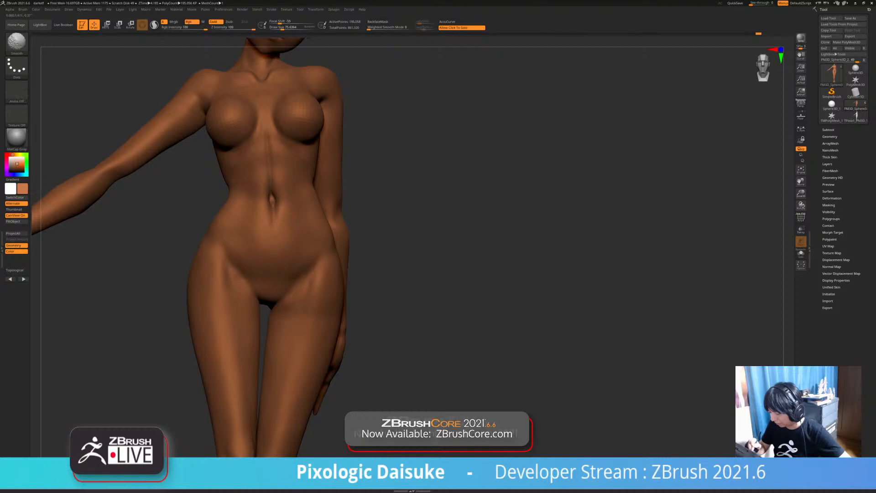
mouse_move(271, 203)
right_down()
mouse_move(254, 185)
mouse_move(241, 209)
mouse_move(246, 200)
right_up()
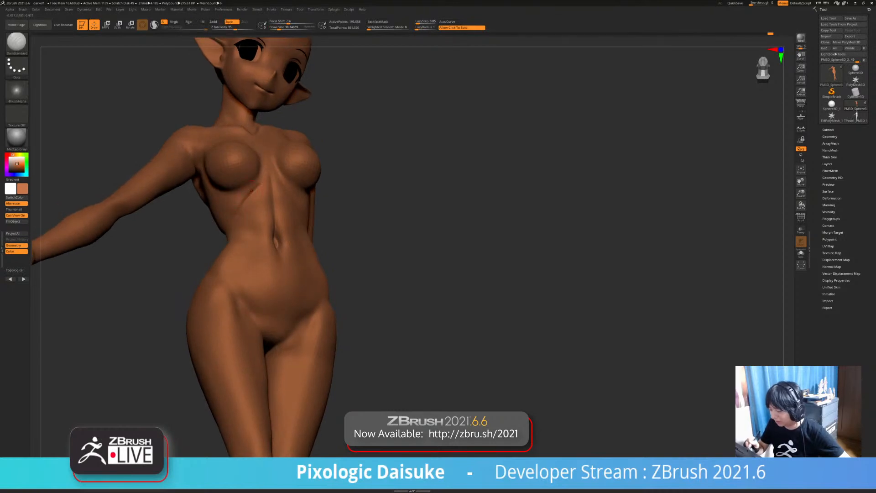
- Soften the lines around the ribs and abdomen and smooth the crease at the character's left hip
key(shift)
right_drag(246, 200, 289, 183)
key(ctrl)
key(shift)
shift+drag(304, 220, 296, 208)
mouse_move(297, 208)
right_down()
mouse_move(321, 236)
mouse_move(318, 283)
right_up()
shift+drag(321, 283, 324, 277)
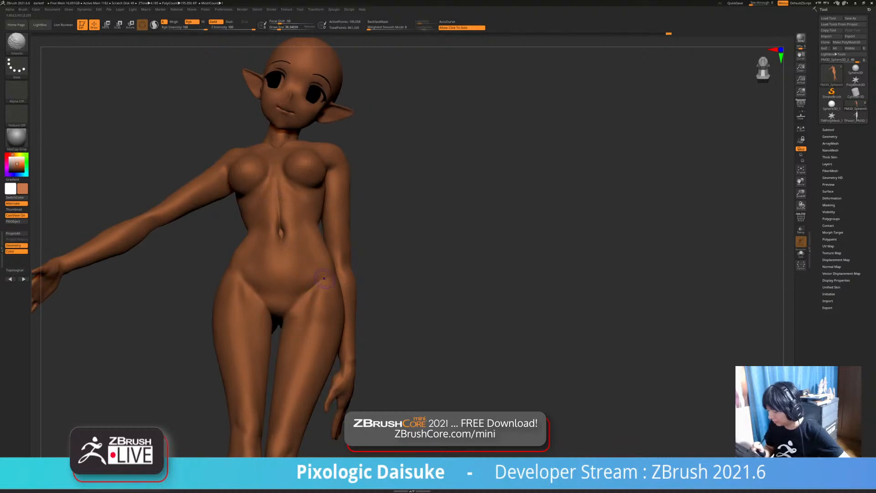
mouse_move(314, 285)
shift+right_down()
mouse_move(314, 295)
mouse_move(258, 294)
mouse_move(311, 296)
mouse_move(284, 256)
shift+right_up()
mouse_move(351, 256)
right_down()
mouse_move(341, 266)
mouse_move(340, 242)
right_up()
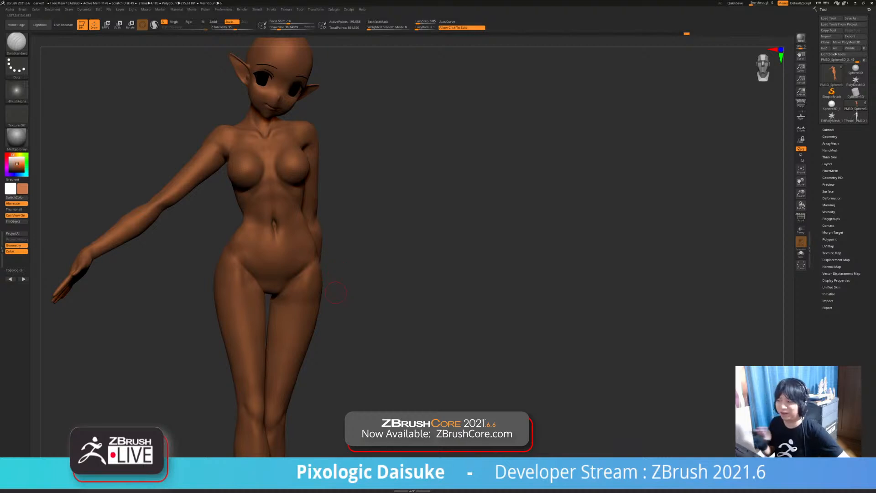
- Carve the form of the character's right kneecap with the DamStandard brush and smooth it
alt+drag(337, 294, 257, 304)
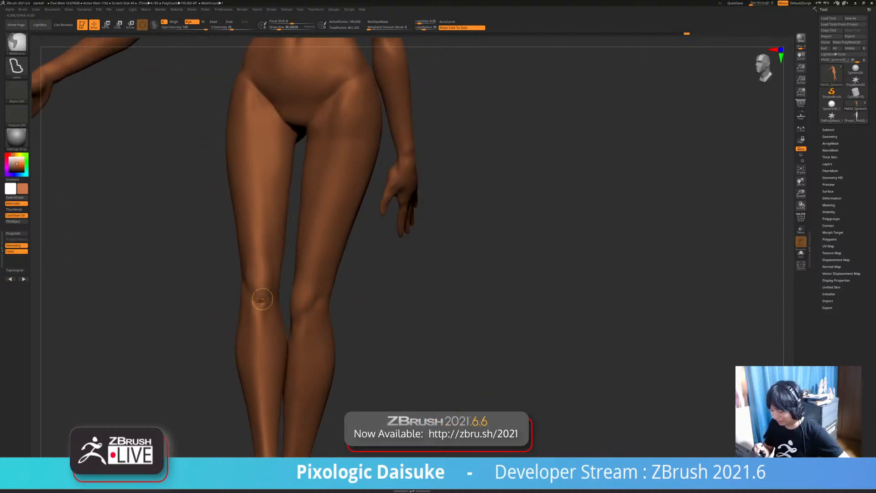
mouse_move(261, 298)
right_down()
mouse_move(269, 287)
mouse_move(219, 298)
right_up()
drag(256, 299, 269, 294)
key(shift)
mouse_move(260, 299)
right_down()
mouse_move(292, 296)
mouse_move(251, 300)
mouse_move(274, 292)
right_up()
mouse_move(274, 297)
right_down()
mouse_move(284, 298)
mouse_move(251, 337)
mouse_move(254, 317)
right_up()
mouse_move(255, 318)
alt+right_down()
mouse_move(283, 244)
mouse_move(292, 274)
mouse_move(274, 275)
mouse_move(274, 292)
alt+right_up()
right_drag(274, 292, 265, 292)
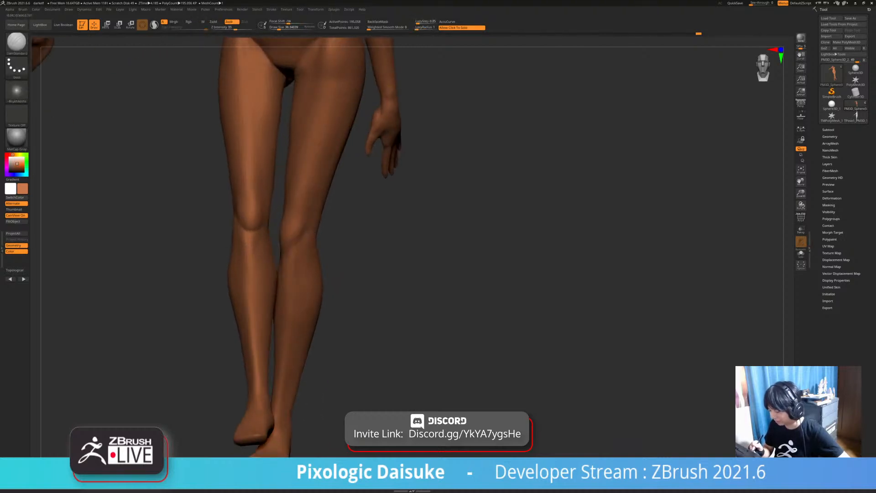
- Define the lower edge of the character's left kneecap with DamStandard and blend it into the shin
right_drag(292, 251, 294, 249)
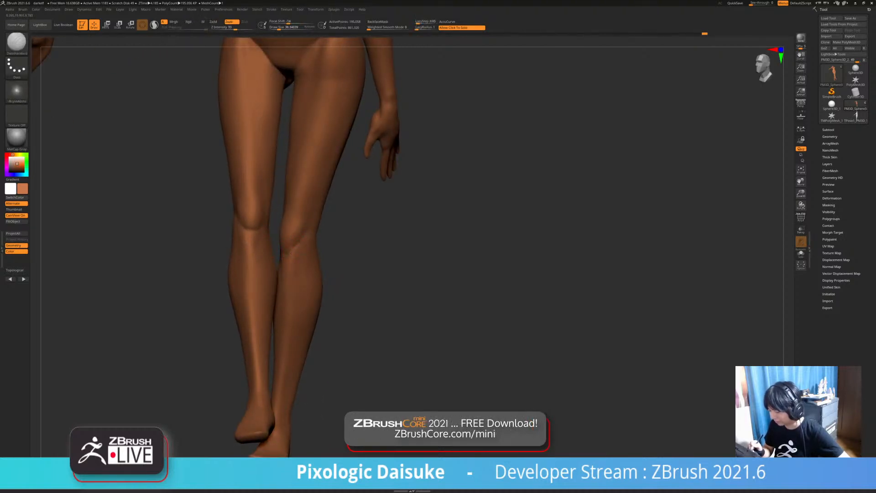
ctrl+right_drag(286, 256, 290, 219)
right_drag(289, 219, 319, 244)
alt+right_drag(346, 299, 339, 331)
right_drag(339, 332, 402, 332)
ctrl+right_drag(320, 174, 264, 132)
right_drag(301, 364, 258, 364)
alt+right_drag(258, 364, 258, 324)
- Isolate the body subtool, place the transform gizmo at the navel and mask everything below the waist
right_drag(354, 217, 248, 228)
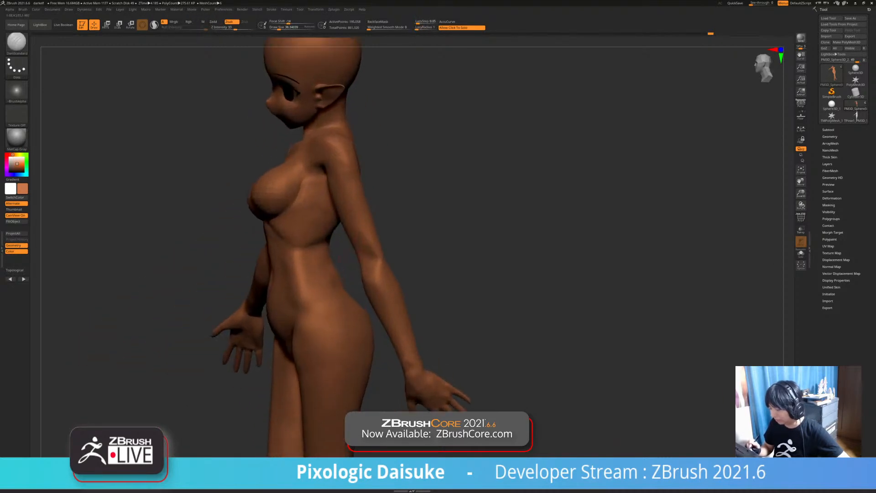
ctrl+right_drag(211, 146, 264, 180)
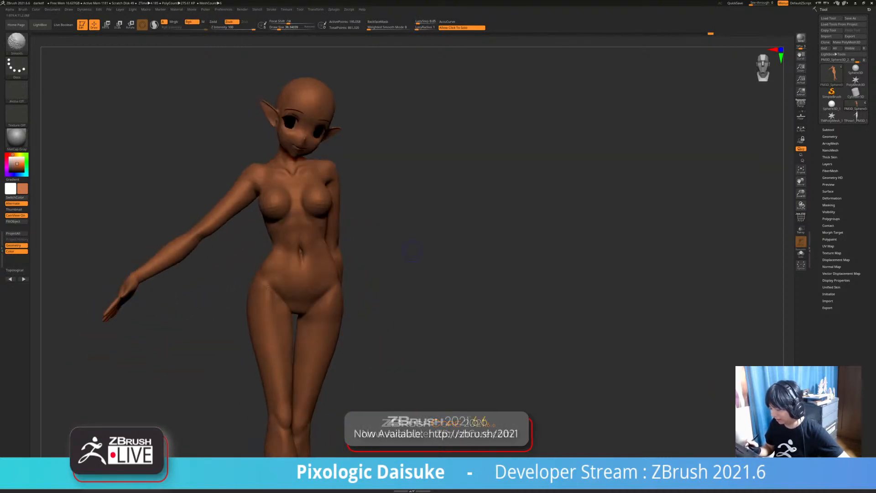
click(130, 25)
ctrl+right_drag(292, 224, 292, 251)
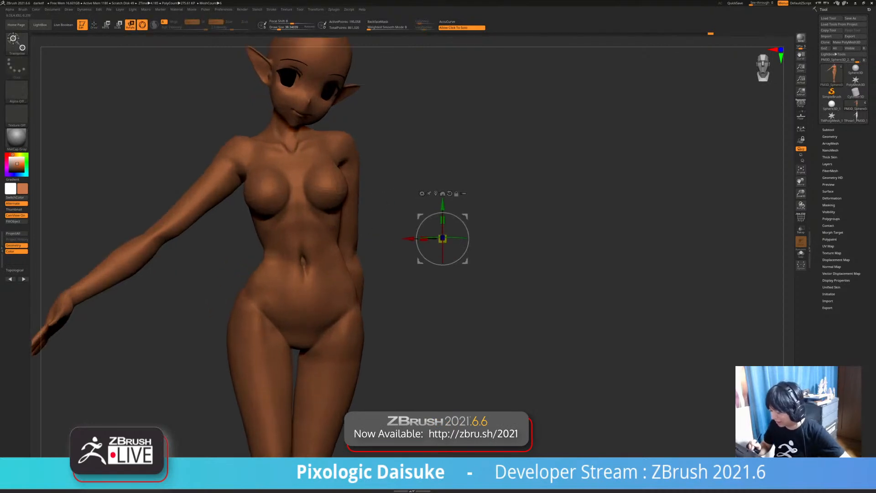
click(464, 193)
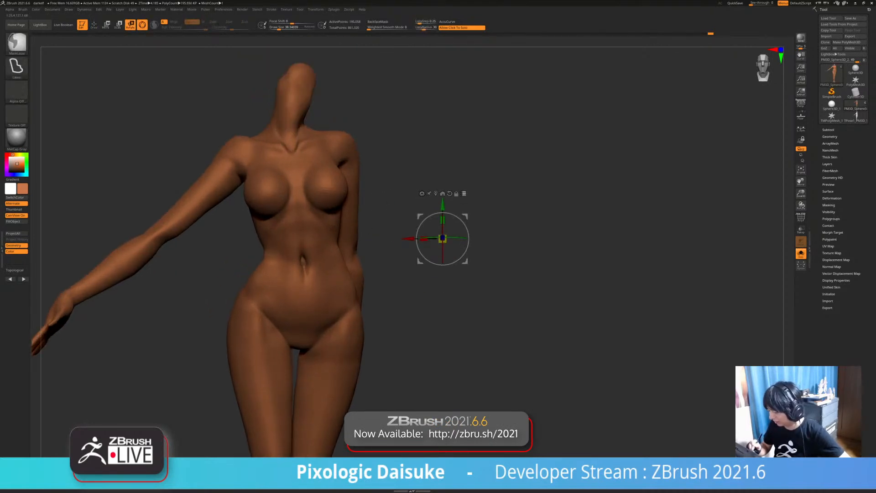
ctrl+drag(303, 263, 301, 224)
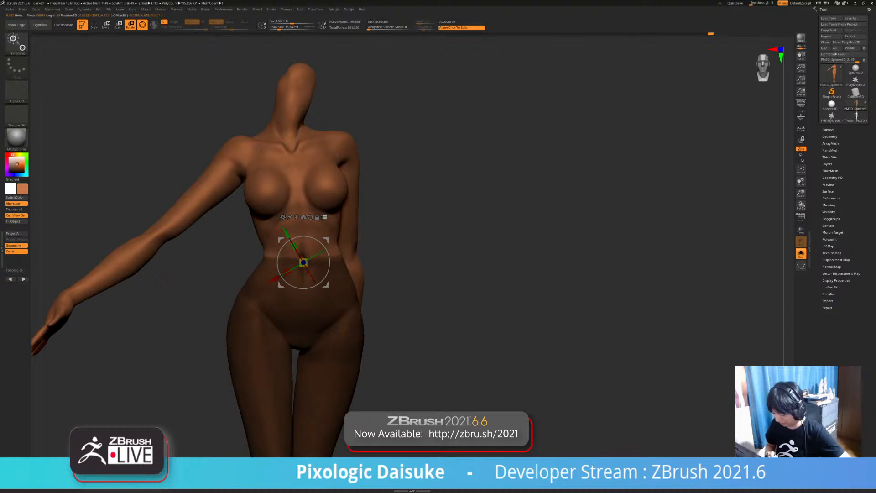
- Lower the body's subdivision level, straighten the gizmo at the navel with the lower body masked, and show the hidden subtools
key(shift+d)
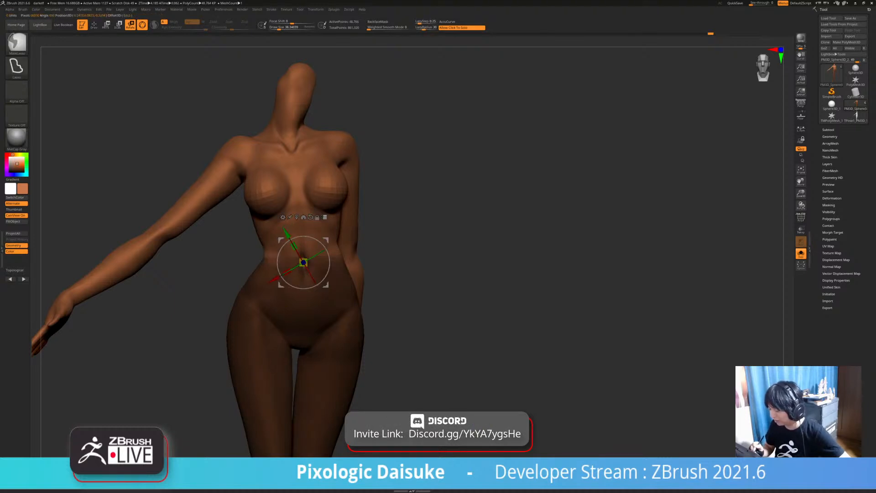
key(ctrl+i)
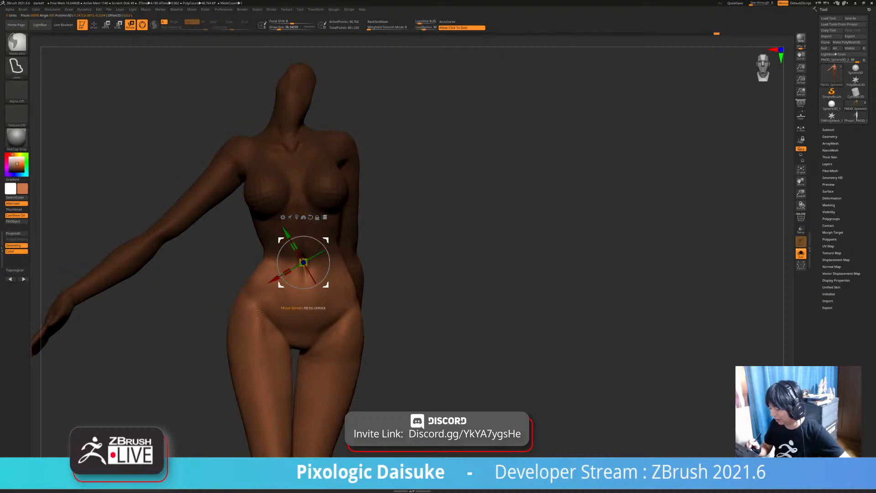
key(ctrl+i)
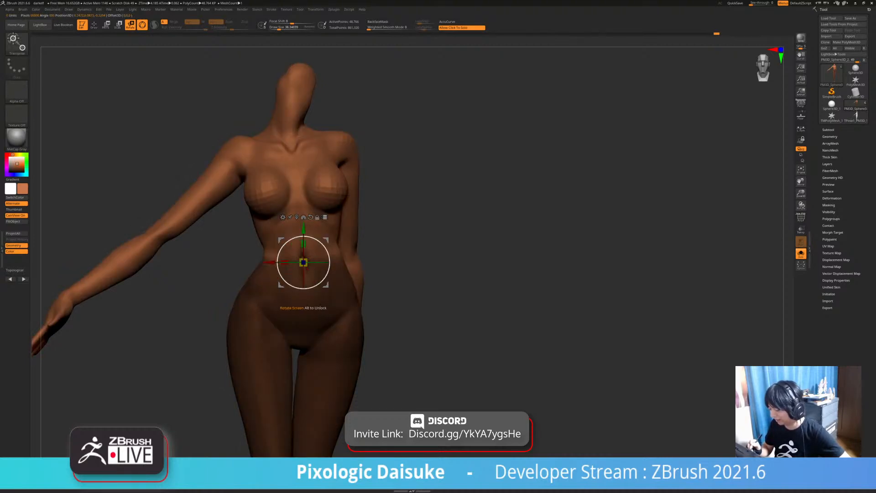
ctrl+right_drag(438, 255, 438, 228)
click(438, 229)
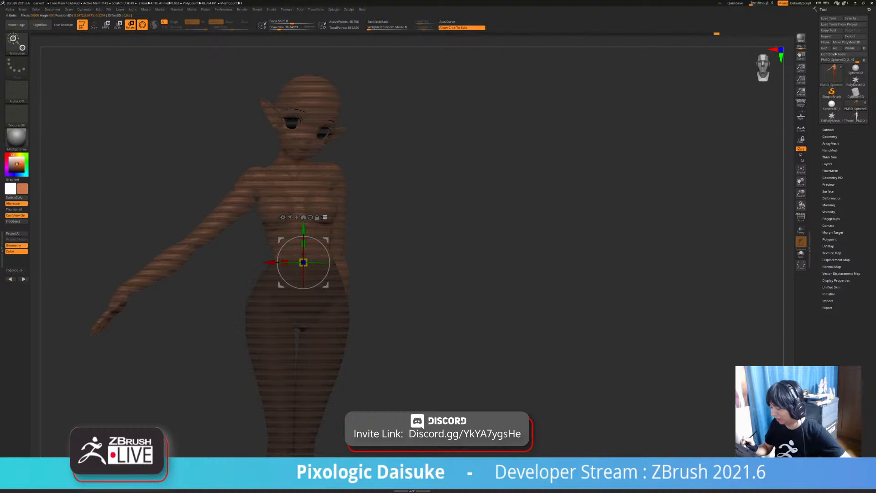
ctrl+shift+drag(208, 70, 385, 247)
- Rotate the unmasked upper body slightly around the waist, working from the side
right_drag(237, 260, 338, 290)
alt+drag(338, 263, 311, 253)
mouse_move(312, 254)
ctrl+right_down()
mouse_move(312, 235)
mouse_move(212, 235)
mouse_move(312, 235)
mouse_move(311, 253)
ctrl+right_up()
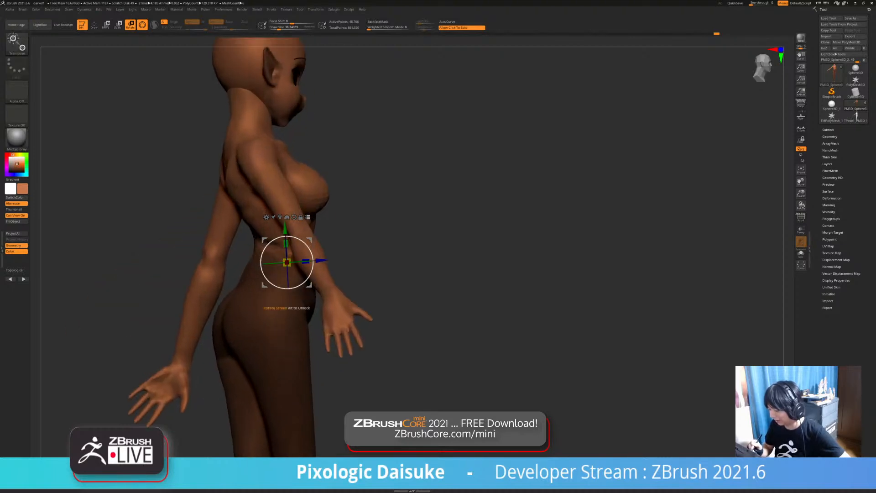
drag(313, 258, 312, 253)
mouse_move(312, 253)
ctrl+right_down()
mouse_move(312, 235)
mouse_move(219, 236)
mouse_move(210, 223)
ctrl+right_up()
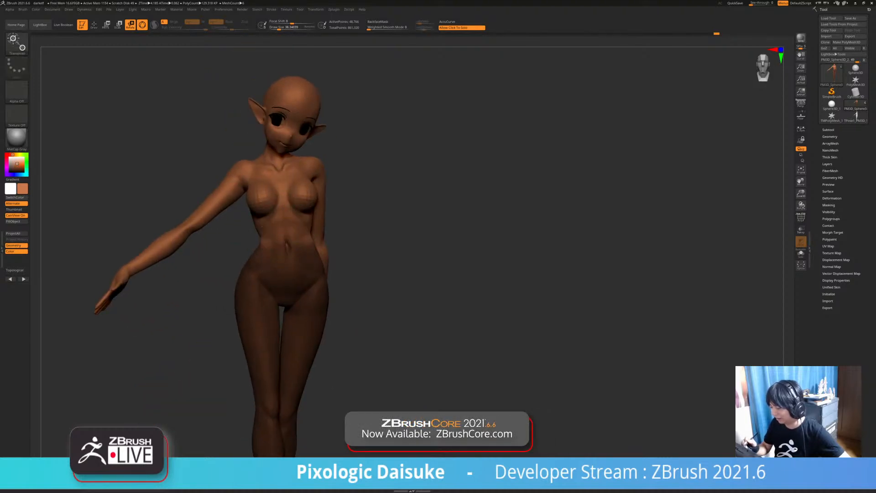
- Clear the lower-body mask and select the eye subtool, with the gizmo at the waist
drag(297, 247, 281, 247)
alt+click(280, 108)
mouse_move(279, 108)
ctrl+right_down()
mouse_move(279, 148)
mouse_move(315, 153)
ctrl+right_up()
mouse_move(247, 120)
ctrl+mouse_down()
mouse_move(269, 56)
mouse_move(293, 57)
ctrl+mouse_up()
mouse_move(418, 78)
ctrl+mouse_down()
mouse_move(246, 173)
mouse_move(274, 169)
ctrl+mouse_up()
ctrl+right_drag(273, 169, 273, 123)
alt+drag(281, 128, 265, 267)
right_drag(270, 265, 388, 265)
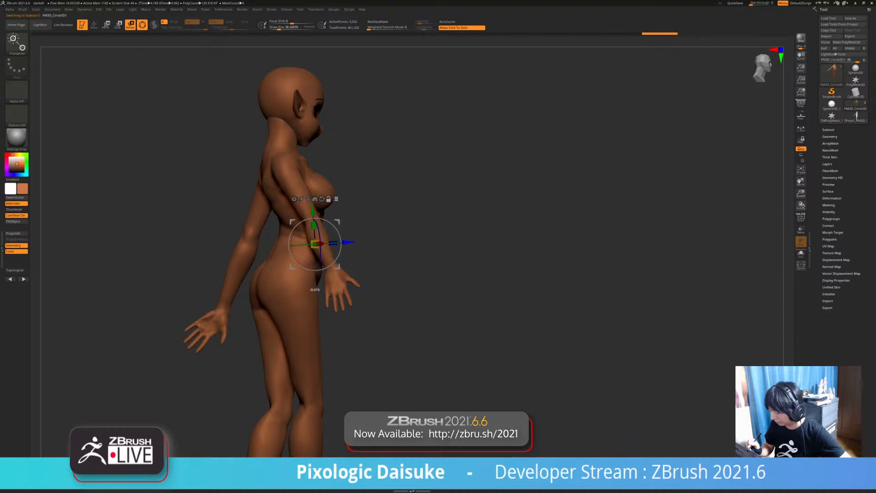
- Try small gizmo rotations around the waist from the side and undo the last one
drag(333, 252, 334, 250)
right_drag(388, 265, 273, 283)
drag(328, 274, 326, 278)
right_drag(274, 273, 388, 274)
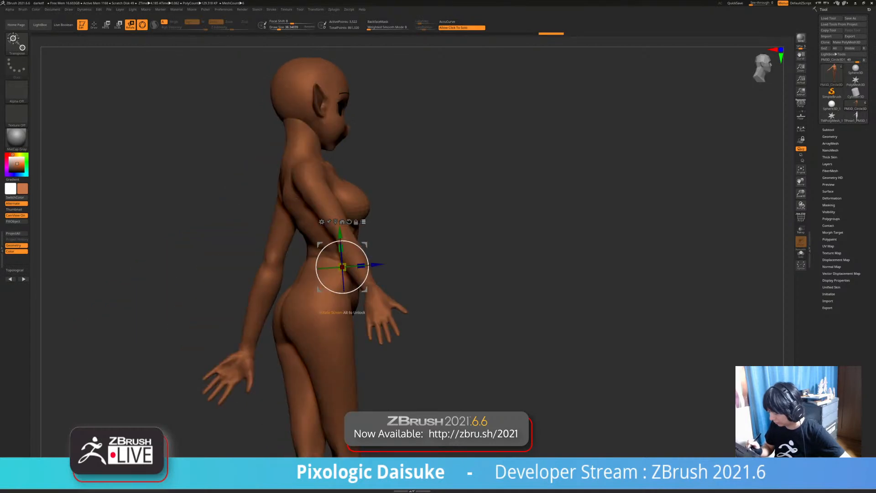
drag(368, 260, 367, 259)
key(ctrl+z)
- Return to sculpting, select the body subtool and smooth the crease across the lower back
mouse_move(423, 248)
right_down()
mouse_move(297, 242)
mouse_move(283, 301)
mouse_move(283, 192)
right_up()
key(q)
mouse_move(283, 192)
right_down()
mouse_move(365, 191)
mouse_move(365, 169)
right_up()
mouse_move(210, 182)
right_down()
mouse_move(325, 183)
mouse_move(331, 235)
right_up()
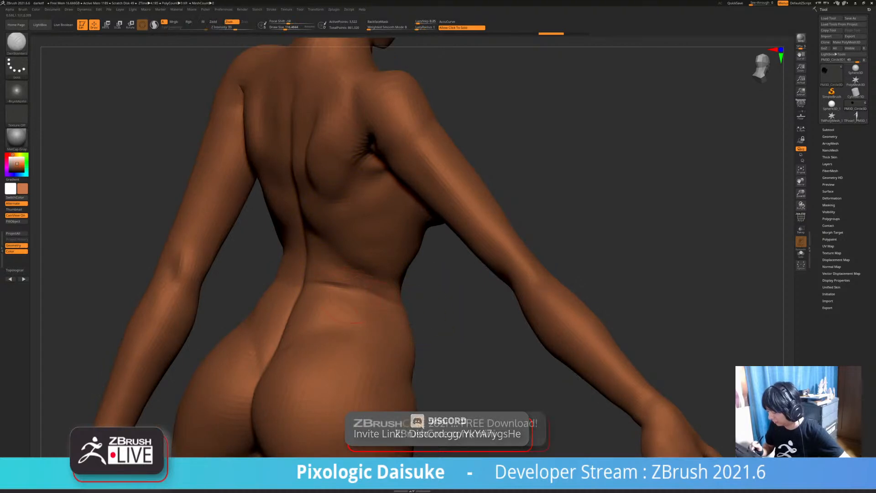
alt+click(333, 274)
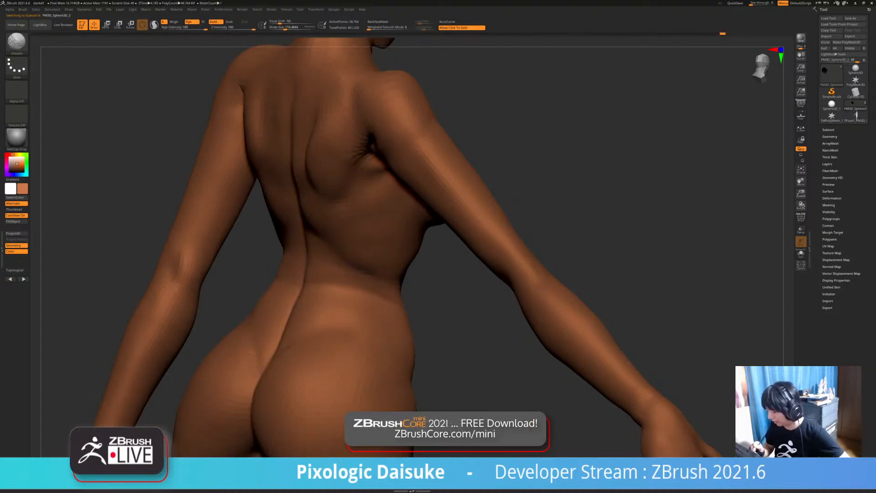
ctrl+right_drag(359, 293, 369, 301)
mouse_move(329, 274)
ctrl+right_down()
mouse_move(305, 306)
mouse_move(292, 297)
mouse_move(329, 302)
mouse_move(335, 247)
mouse_move(333, 292)
ctrl+right_up()
- Switch to the SnakeHook brush and refine the body's silhouette from the back and front
click(16, 43)
key(s)
key(h)
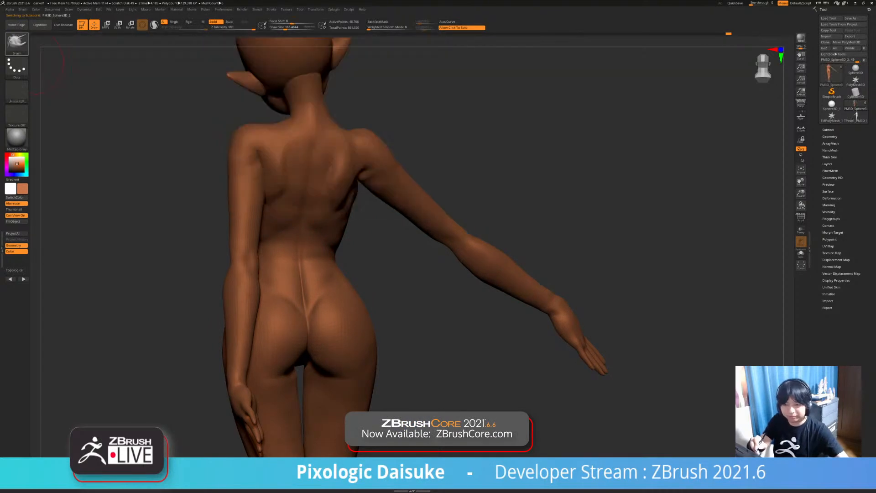
mouse_move(330, 260)
alt+right_down()
mouse_move(312, 228)
mouse_move(265, 232)
mouse_move(292, 231)
mouse_move(249, 224)
mouse_move(286, 276)
mouse_move(311, 241)
mouse_move(308, 256)
mouse_move(307, 232)
alt+right_up()
mouse_move(307, 232)
right_down()
mouse_move(278, 234)
mouse_move(280, 267)
mouse_move(242, 266)
mouse_move(343, 264)
mouse_move(345, 241)
mouse_move(370, 242)
mouse_move(372, 219)
mouse_move(388, 285)
mouse_move(370, 242)
right_up()
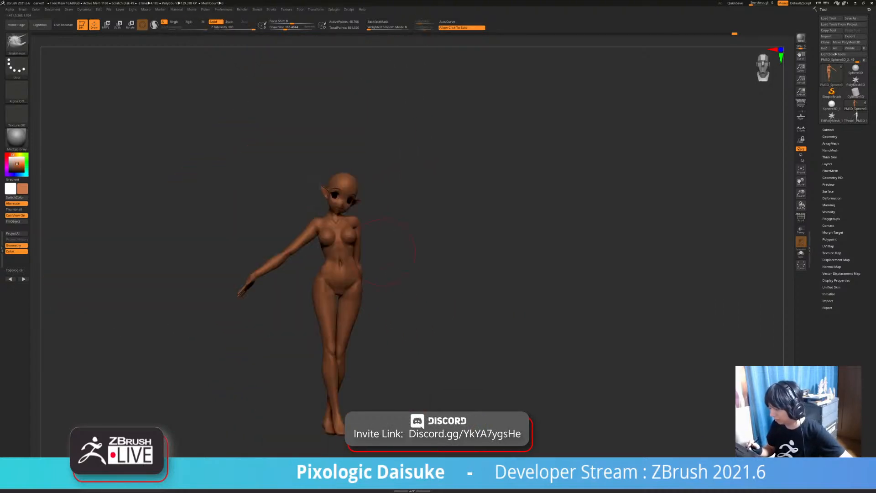
mouse_move(395, 269)
alt+right_down()
mouse_move(356, 245)
mouse_move(361, 313)
alt+right_up()
mouse_move(376, 242)
ctrl+right_down()
mouse_move(382, 196)
mouse_move(315, 242)
ctrl+right_up()
mouse_move(329, 274)
right_down()
mouse_move(341, 276)
mouse_move(330, 277)
right_up()
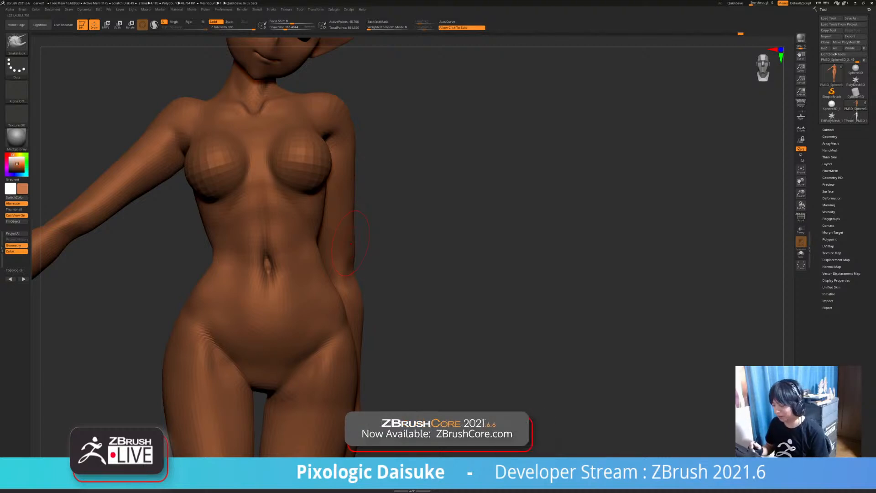
- Isolate the body and smooth the side of the ribcage below the character's right armpit
mouse_move(411, 246)
mouse_down()
mouse_move(431, 231)
mouse_move(404, 228)
mouse_move(423, 229)
mouse_move(429, 262)
mouse_move(511, 258)
mouse_move(425, 255)
mouse_up()
mouse_move(150, 247)
right_down()
mouse_move(183, 237)
mouse_move(187, 270)
mouse_move(194, 242)
mouse_move(178, 225)
right_up()
drag(438, 258, 457, 242)
mouse_move(191, 251)
right_down()
mouse_move(214, 254)
mouse_move(205, 249)
right_up()
drag(466, 233, 201, 243)
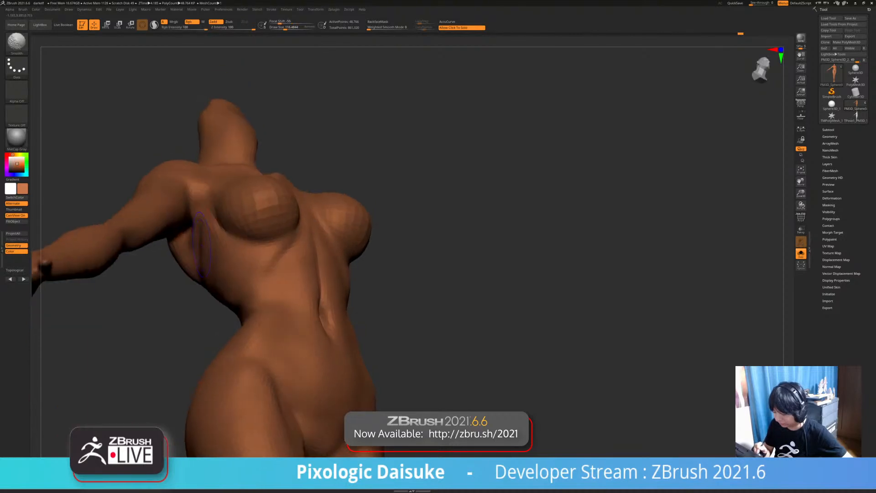
ctrl+right_drag(206, 281, 206, 249)
right_drag(338, 210, 289, 269)
right_drag(192, 284, 205, 228)
- Show the full figure and fine-tune the torso's outline from three-quarter and front views
drag(264, 247, 157, 261)
right_drag(157, 261, 367, 244)
mouse_move(364, 257)
alt+mouse_down()
mouse_move(366, 278)
mouse_move(355, 240)
mouse_move(356, 291)
alt+mouse_up()
click(364, 258)
drag(371, 259, 423, 256)
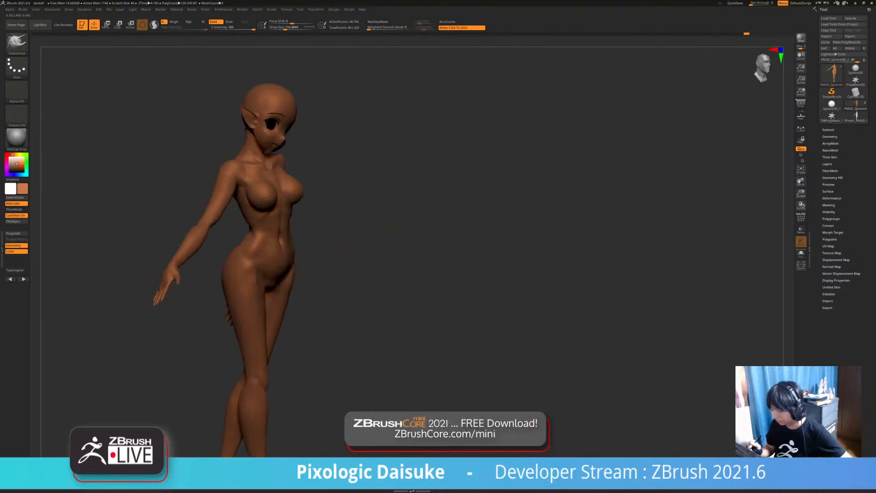
ctrl+right_drag(422, 256, 410, 310)
mouse_move(329, 256)
mouse_down()
mouse_move(214, 247)
mouse_move(248, 245)
mouse_up()
ctrl+right_drag(248, 245, 247, 187)
alt+right_drag(313, 259, 278, 269)
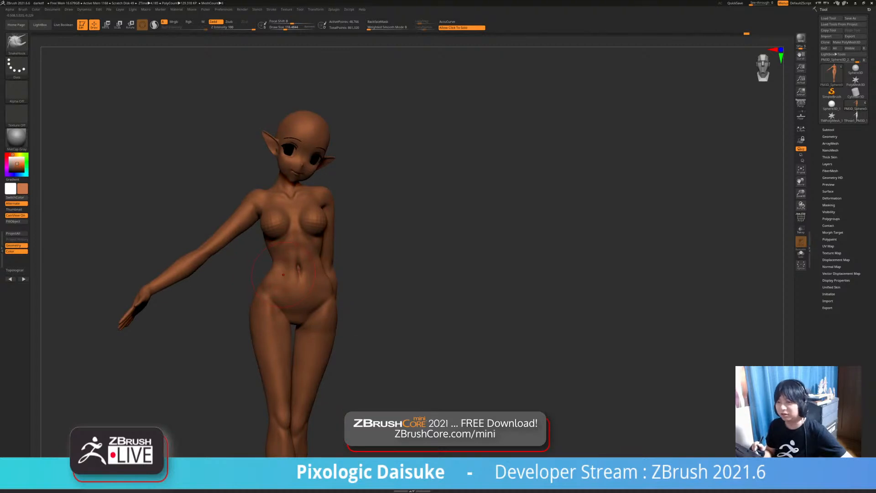
- Reshape and smooth the back of the character's right shoulder and armpit
alt+right_drag(283, 274, 388, 249)
drag(365, 269, 388, 255)
ctrl+right_drag(362, 238, 360, 285)
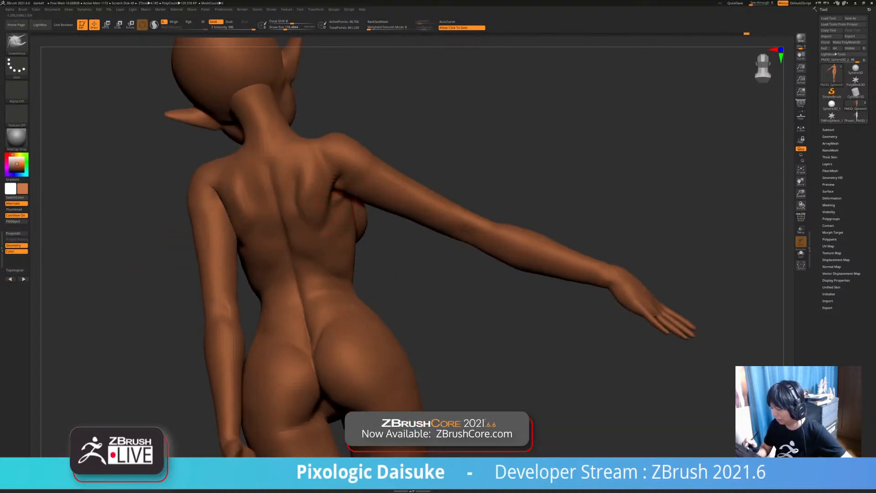
right_drag(336, 193, 334, 154)
right_drag(335, 192, 311, 203)
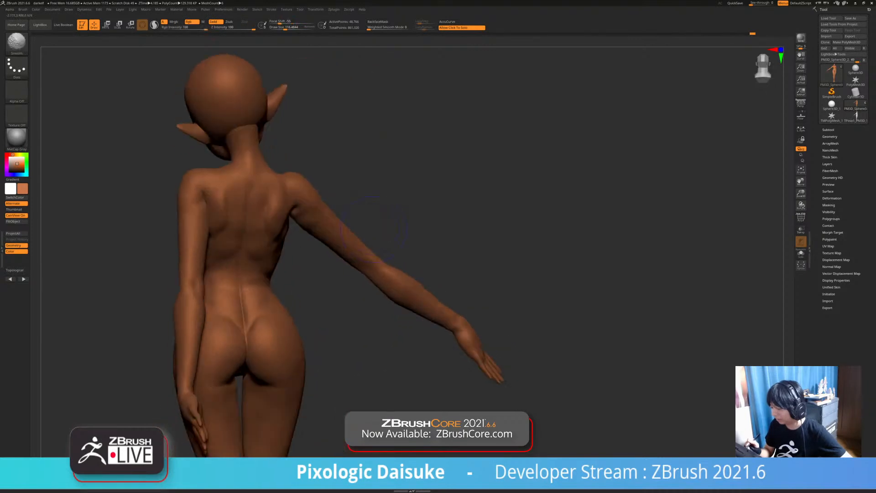
mouse_move(330, 238)
ctrl+right_down()
mouse_move(325, 256)
mouse_move(312, 199)
mouse_move(307, 209)
ctrl+right_up()
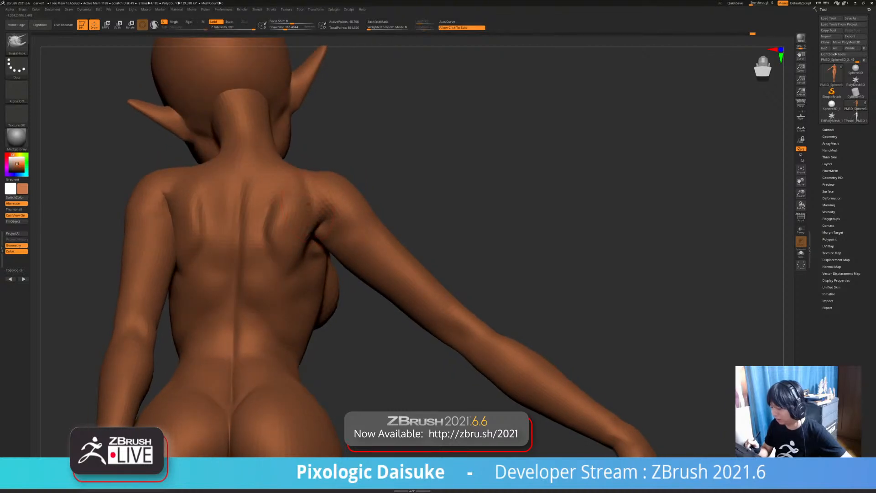
right_drag(308, 209, 268, 260)
right_drag(267, 260, 192, 248)
ctrl+right_drag(368, 229, 304, 235)
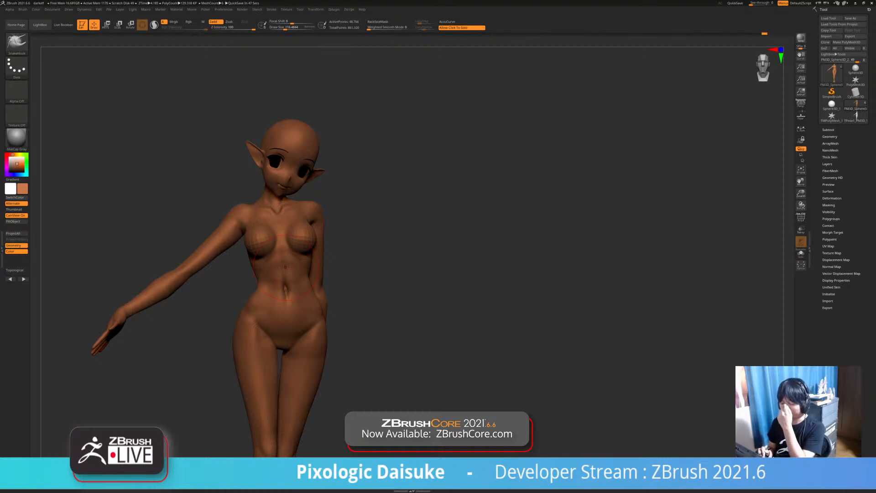
- Change the figure's display material to the lighter SkinShade4
drag(355, 286, 351, 248)
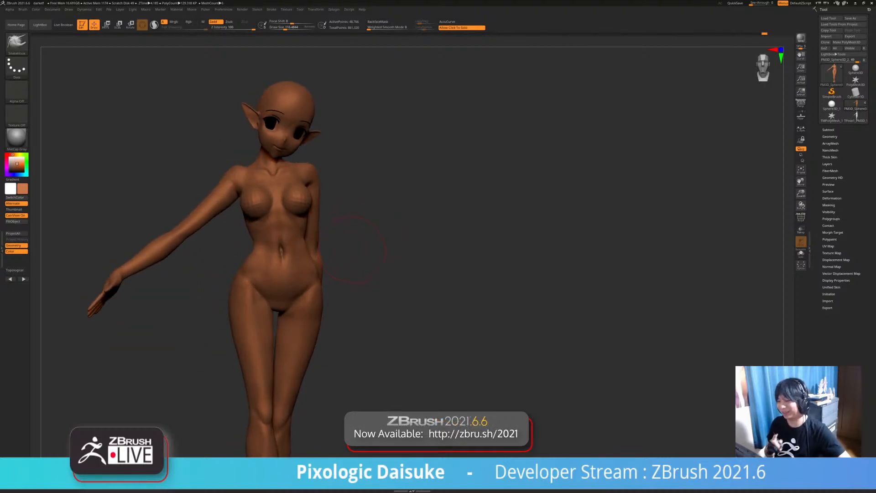
mouse_move(355, 250)
ctrl+right_down()
mouse_move(315, 285)
mouse_move(347, 269)
ctrl+right_up()
mouse_move(347, 269)
ctrl+right_down()
mouse_move(319, 218)
mouse_move(311, 222)
ctrl+right_up()
right_drag(308, 191, 392, 183)
alt+right_drag(392, 183, 497, 179)
right_drag(498, 178, 423, 178)
alt+right_drag(412, 279, 305, 283)
click(17, 138)
click(142, 142)
mouse_move(347, 401)
right_down()
mouse_move(424, 409)
mouse_move(356, 402)
right_up()
ctrl+right_drag(356, 258, 332, 281)
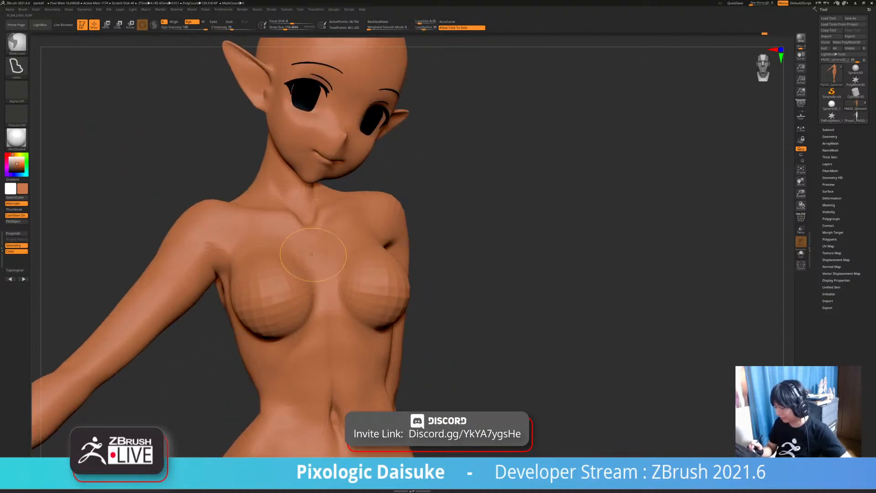
- Raise the body's subdivision level so the chest and torso surfaces display smoothly
key(d)
key(d)
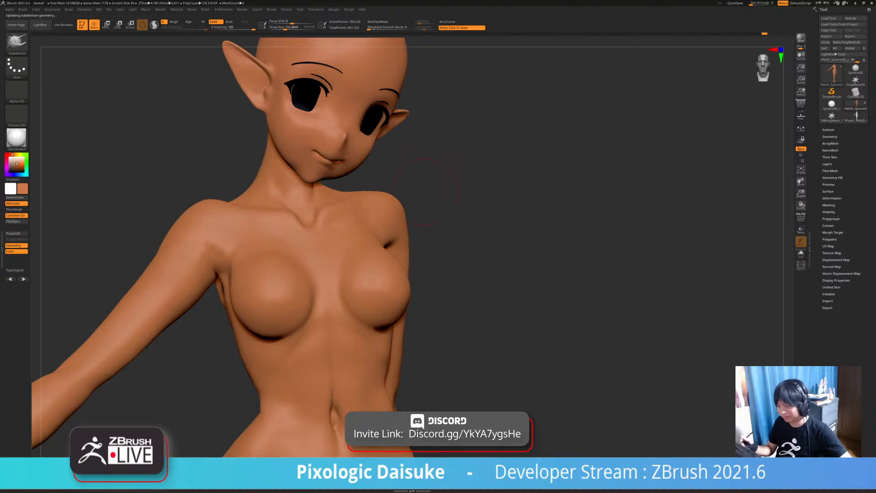
alt+right_drag(456, 183, 454, 235)
right_drag(493, 256, 461, 270)
mouse_move(320, 256)
ctrl+right_down()
mouse_move(319, 214)
mouse_move(302, 269)
mouse_move(319, 269)
ctrl+right_up()
- Select the eye subtool, switch to the Standard brush and fill both irises with dark red
alt+click(280, 239)
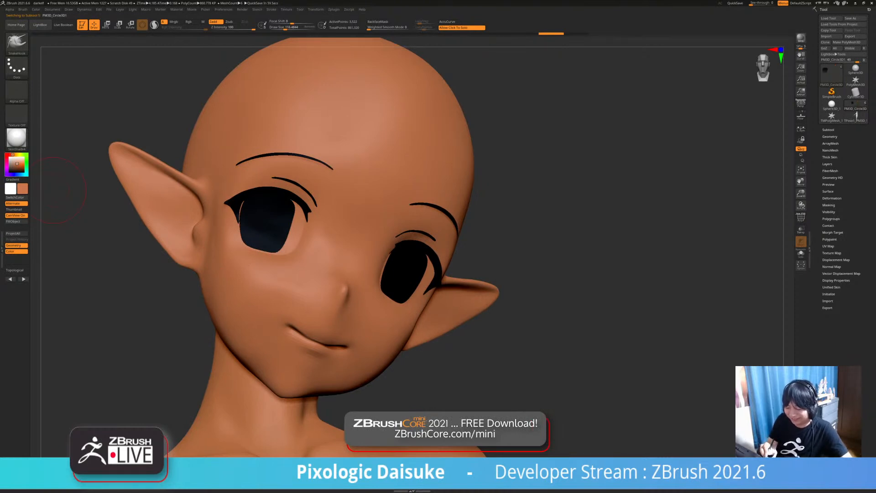
click(16, 44)
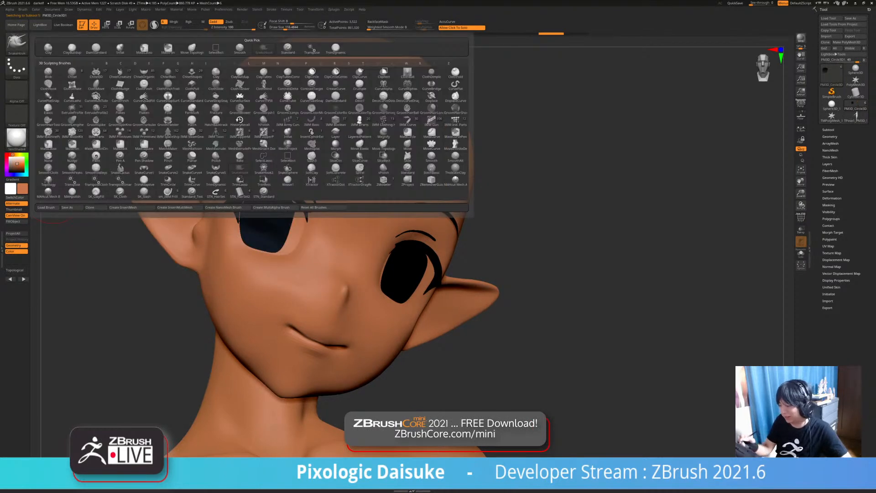
click(288, 47)
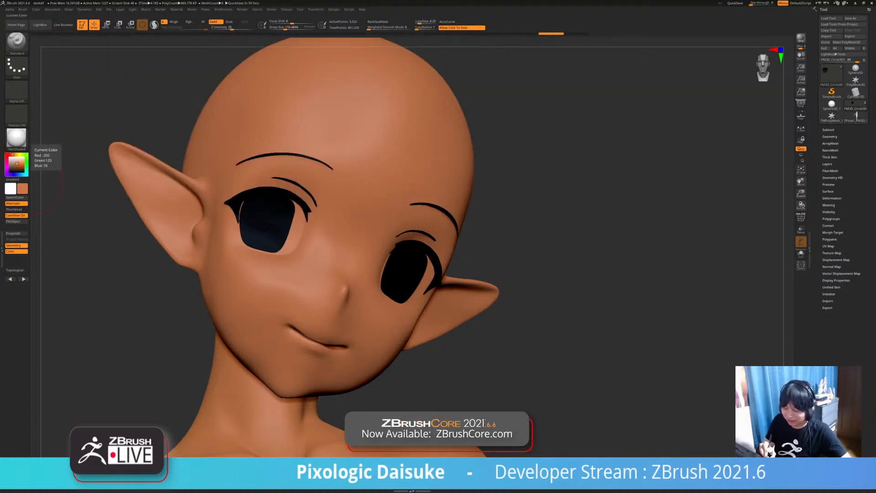
click(22, 189)
click(10, 171)
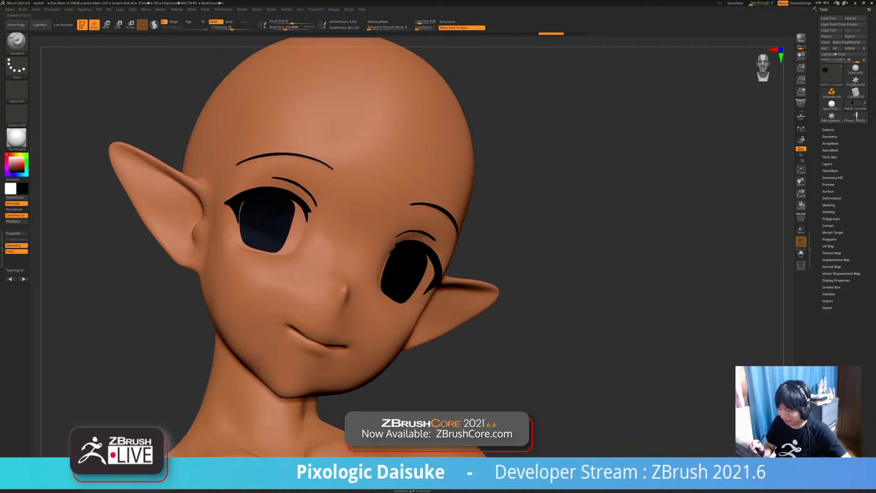
drag(20, 163, 18, 166)
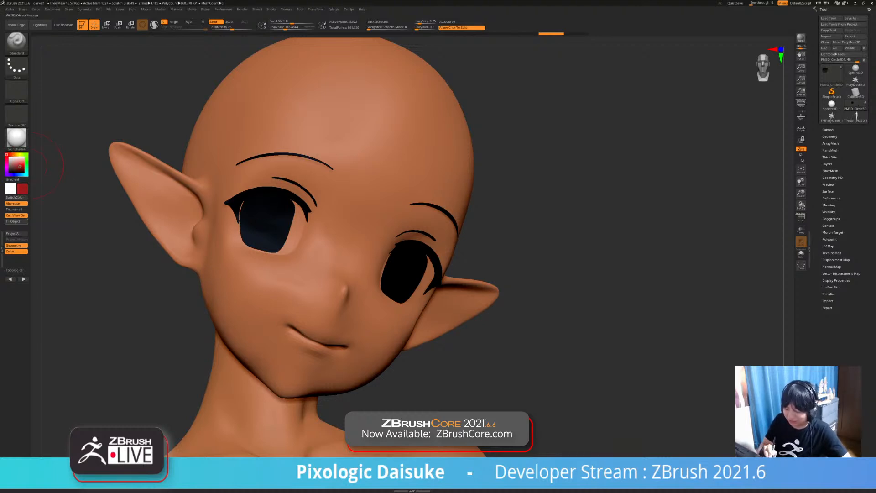
click(16, 221)
mouse_move(68, 224)
mouse_down()
mouse_move(69, 190)
mouse_move(59, 226)
mouse_up()
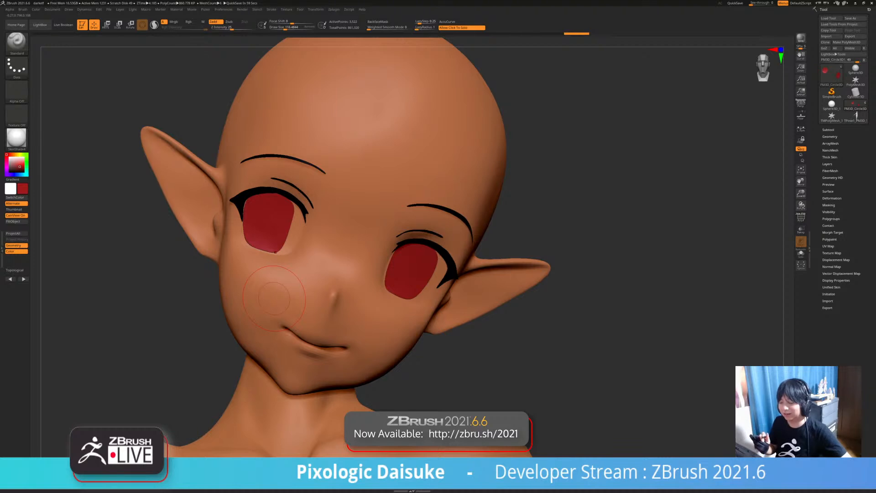
- Smooth the surface of the red iris in the character's right eye
right_drag(275, 299, 294, 256)
shift+drag(285, 253, 295, 250)
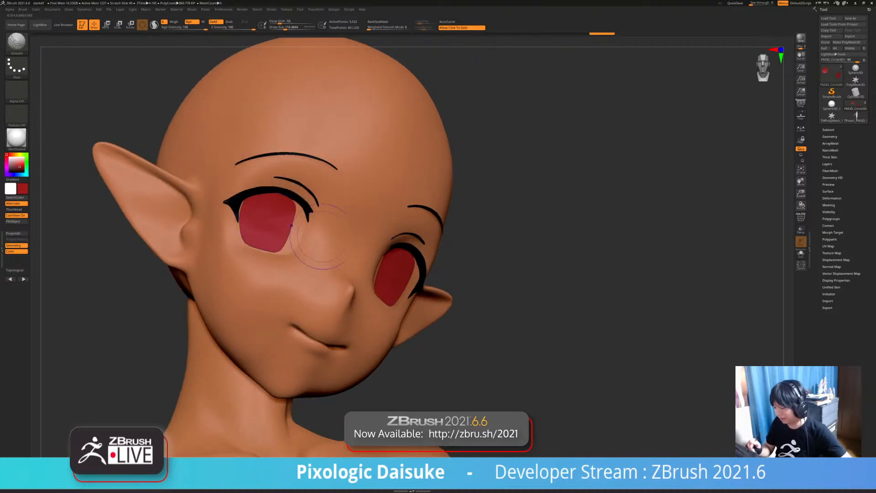
right_drag(295, 249, 279, 255)
drag(50, 253, 48, 252)
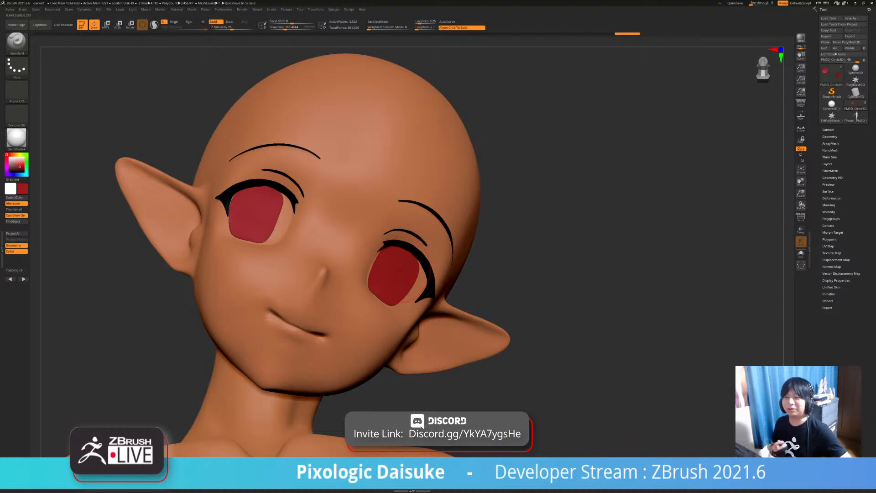
- Select the eyelash subtool and nudge the inner end of the right eye's upper lash with the SnakeHook brush
right_drag(274, 228, 169, 267)
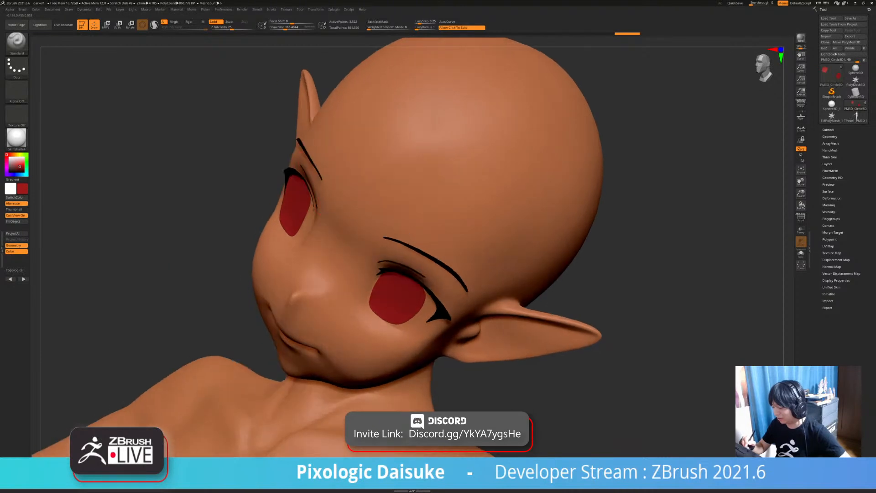
drag(58, 233, 183, 174)
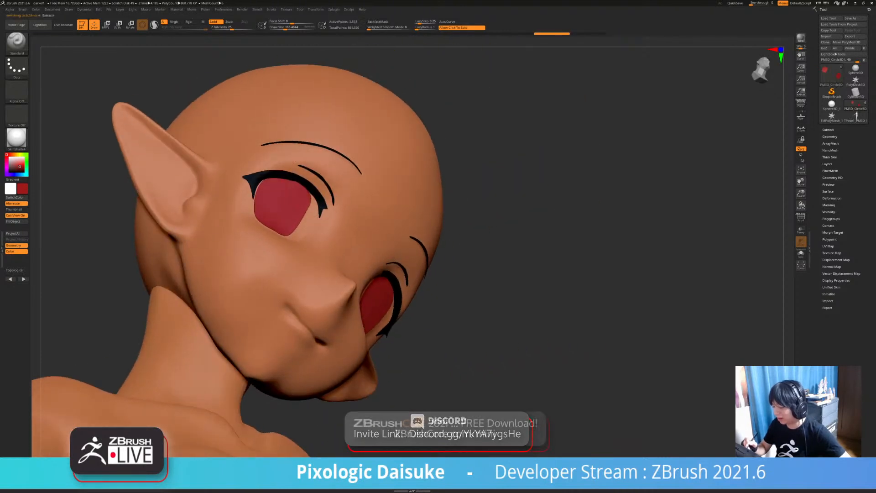
alt+click(315, 189)
drag(457, 196, 493, 168)
mouse_move(315, 189)
right_down()
mouse_move(321, 122)
mouse_move(294, 112)
right_up()
click(288, 27)
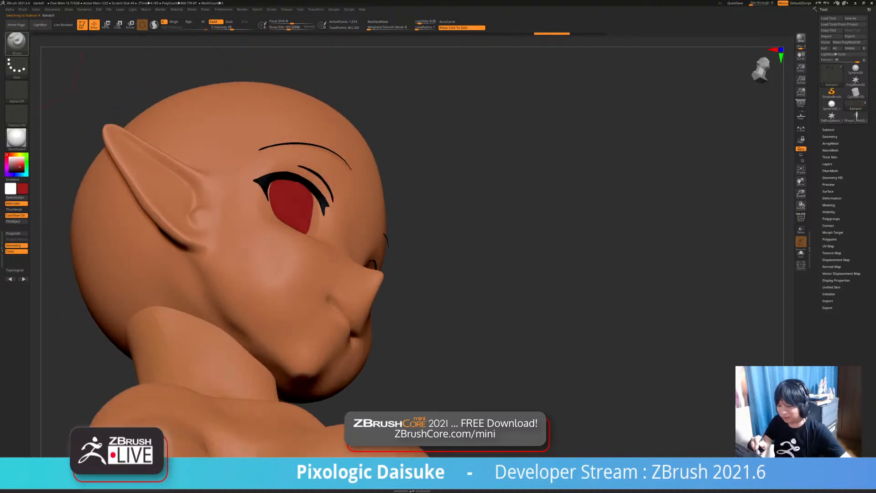
click(16, 43)
key(s)
key(h)
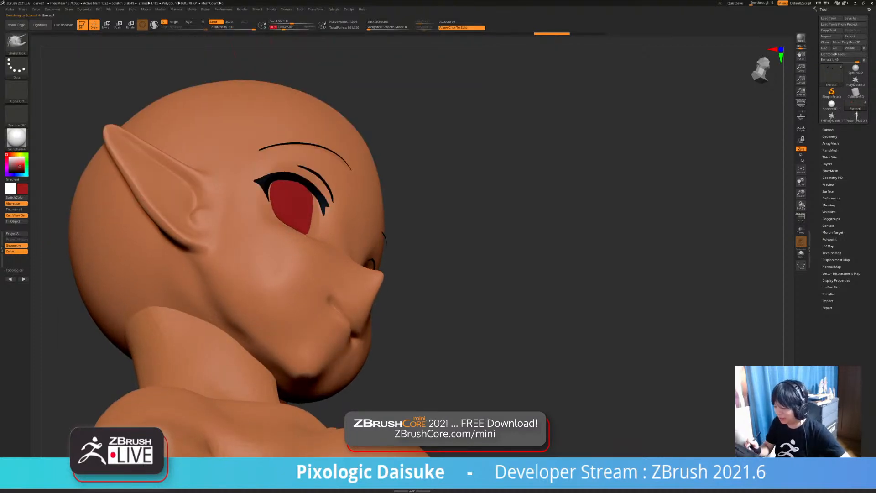
right_drag(315, 160, 302, 203)
drag(307, 210, 308, 216)
mouse_move(315, 218)
ctrl+right_down()
mouse_move(398, 245)
mouse_move(404, 257)
mouse_move(363, 242)
mouse_move(382, 267)
mouse_move(396, 246)
mouse_move(358, 292)
ctrl+right_up()
- Switch to the Standard brush in colour-only mode with a very dark red and a smaller draw size
click(20, 168)
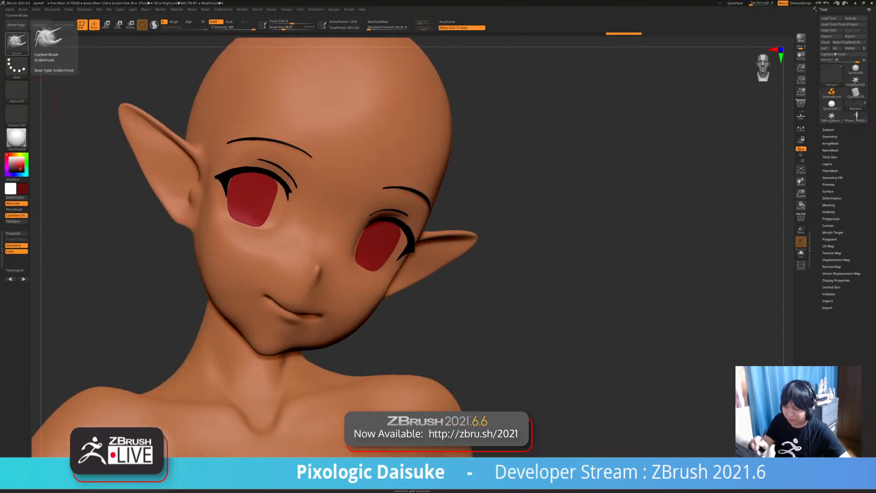
click(17, 43)
key(s)
key(t)
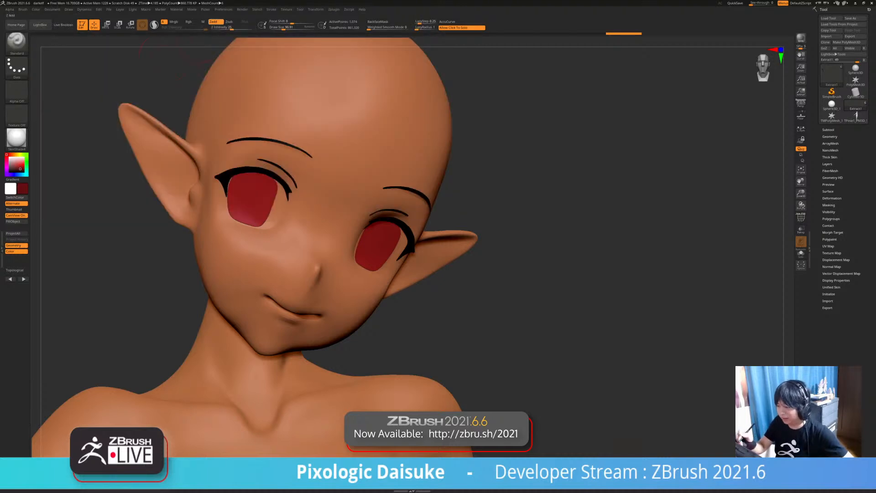
click(213, 22)
right_drag(261, 151, 251, 114)
click(280, 28)
ctrl+right_drag(243, 152, 244, 196)
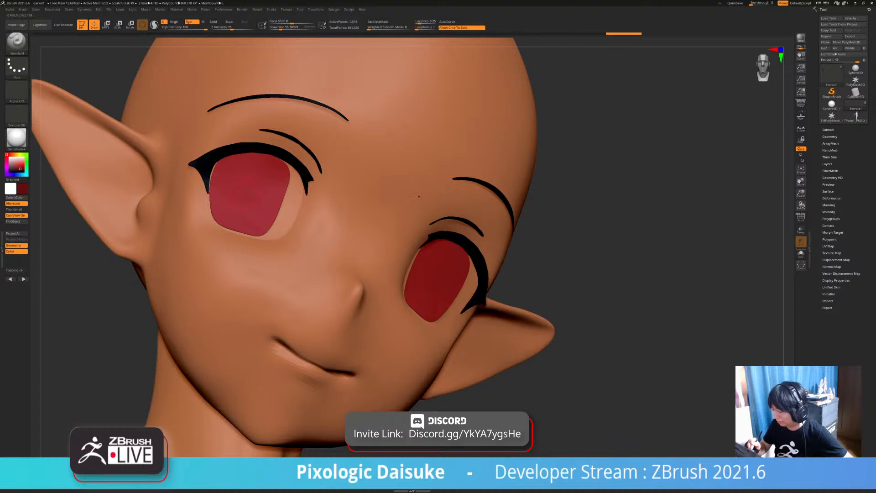
- Select the iris subtool, undo the test stroke and subdivide the iris mesh once for finer painting
alt+click(252, 196)
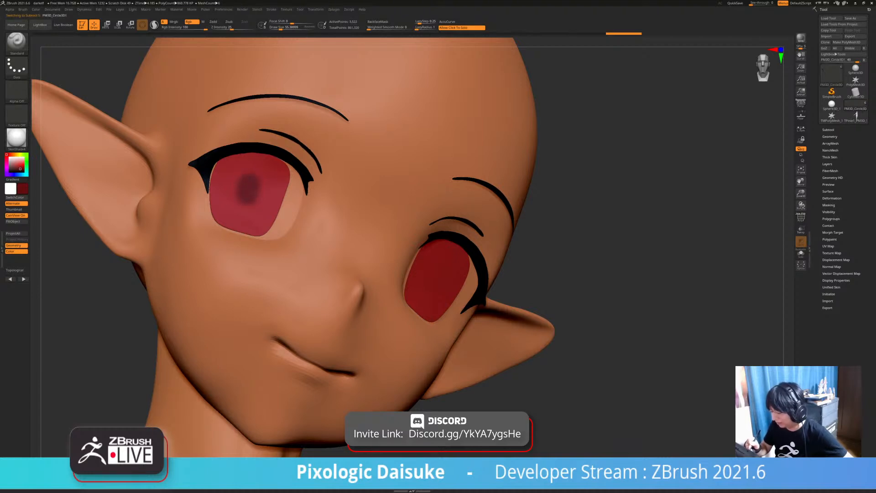
key(ctrl+z)
key(ctrl+d)
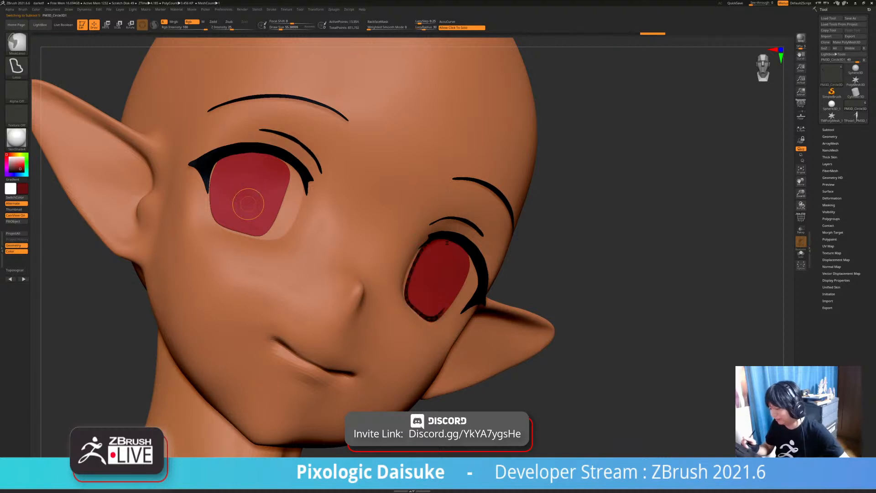
drag(249, 182, 246, 193)
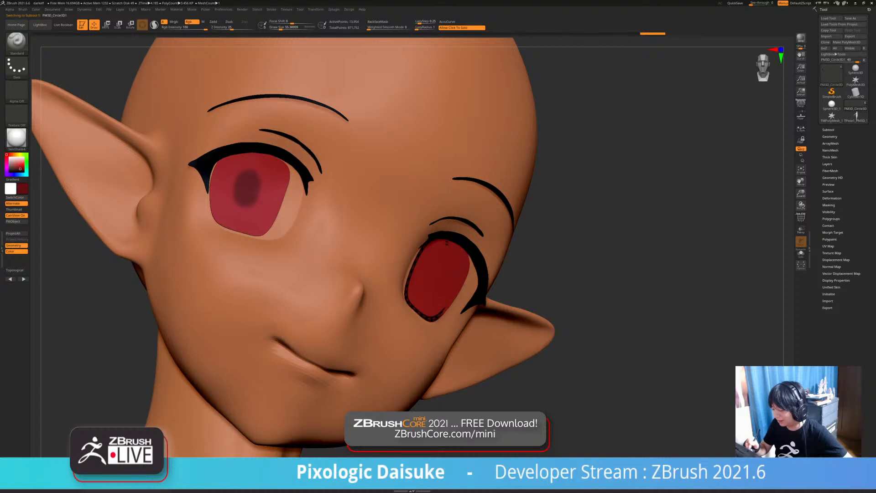
ctrl+right_drag(248, 245, 228, 206)
mouse_move(402, 228)
right_down()
mouse_move(461, 231)
mouse_move(396, 241)
right_up()
key(ctrl+z)
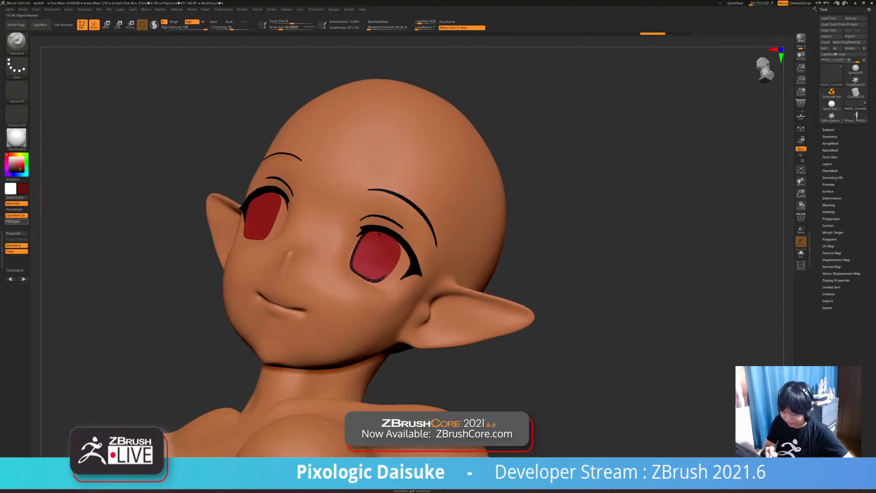
click(16, 222)
right_drag(75, 249, 136, 259)
key(ctrl+z)
- Pick a brighter red and fill both irises with it
click(20, 166)
click(19, 167)
click(16, 221)
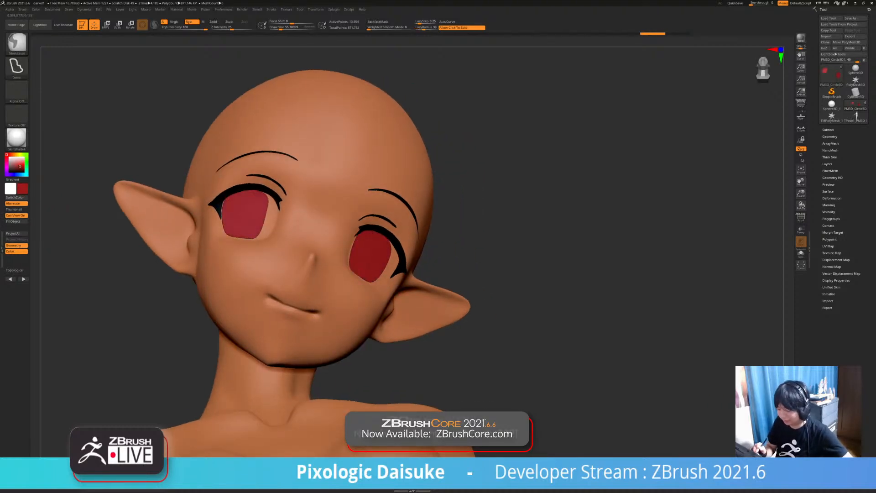
- Paint a soft oval pupil in a slightly darker red at the centre of both irises, using a reduced brush size
ctrl+right_drag(52, 231, 55, 270)
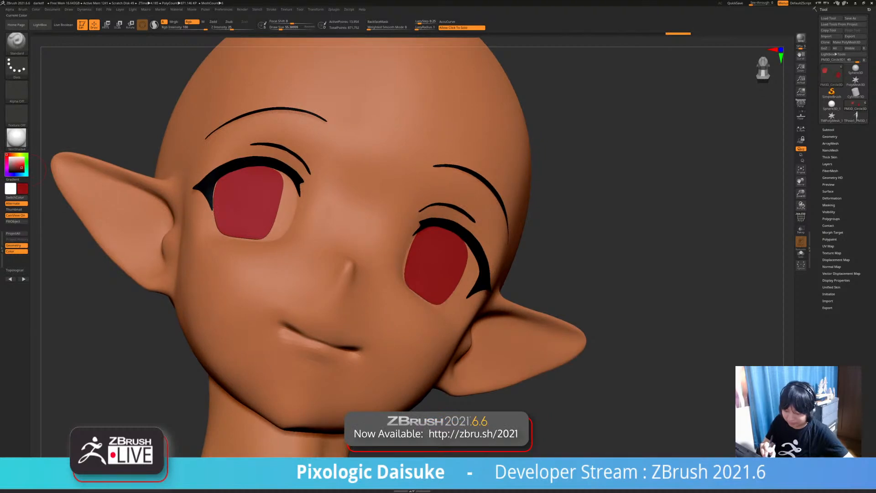
mouse_move(48, 173)
ctrl+right_down()
mouse_move(51, 200)
mouse_move(66, 206)
ctrl+right_up()
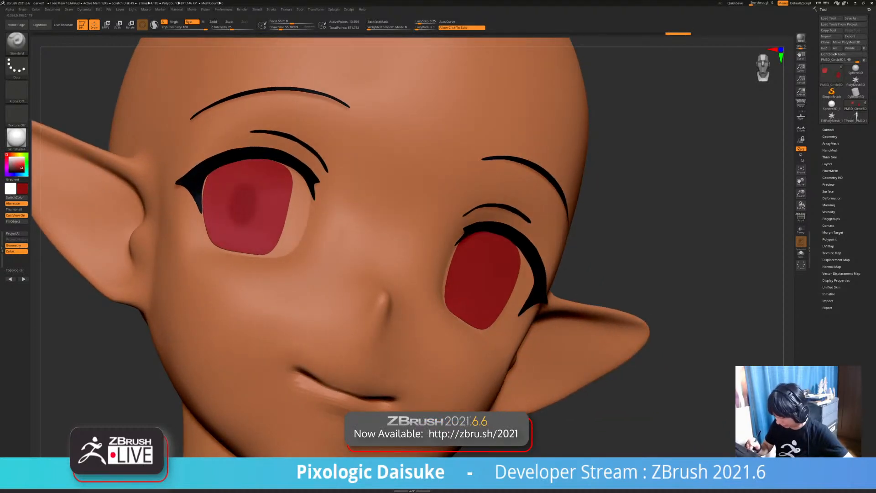
ctrl+right_drag(271, 223, 277, 196)
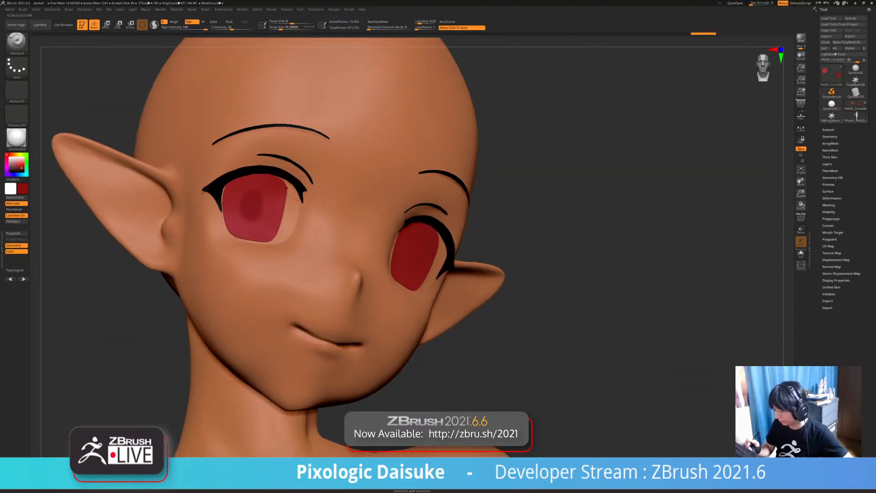
drag(280, 28, 276, 28)
mouse_move(337, 237)
alt+right_down()
mouse_move(317, 220)
mouse_move(269, 217)
alt+right_up()
drag(277, 28, 279, 28)
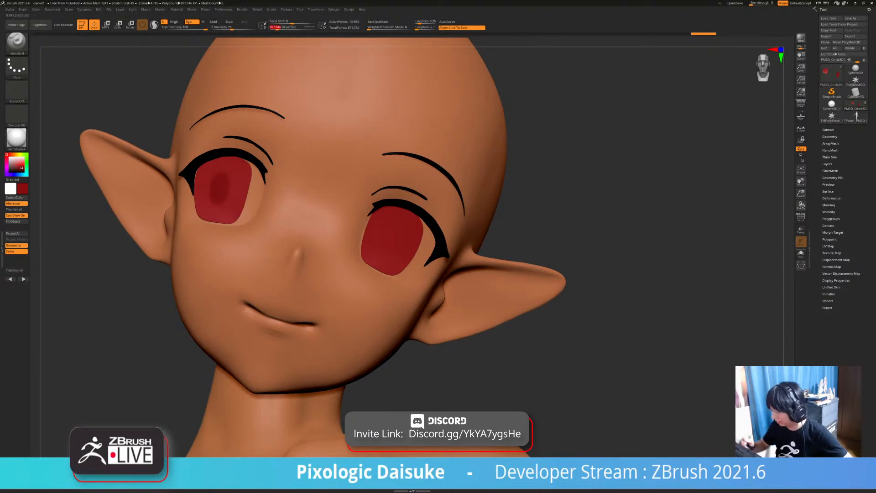
mouse_move(274, 215)
right_down()
mouse_move(259, 216)
mouse_move(270, 199)
right_up()
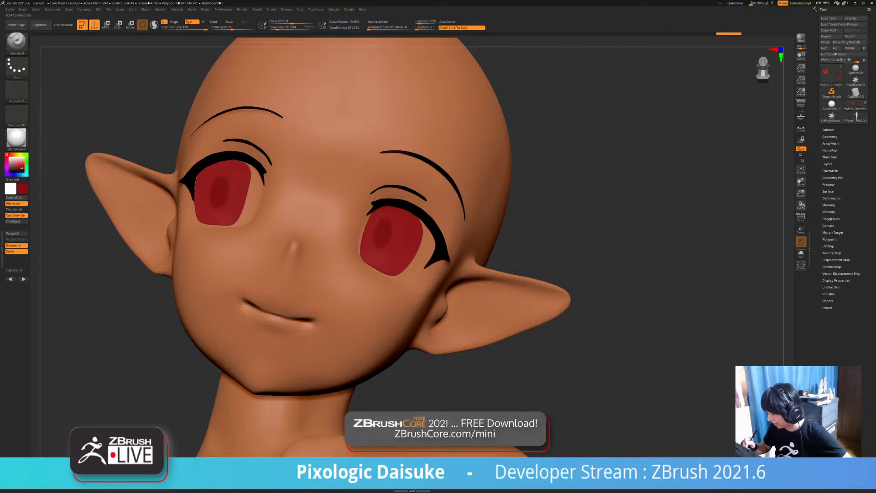
drag(386, 224, 382, 244)
mouse_move(382, 244)
ctrl+right_down()
mouse_move(382, 210)
mouse_move(452, 223)
mouse_move(442, 227)
ctrl+right_up()
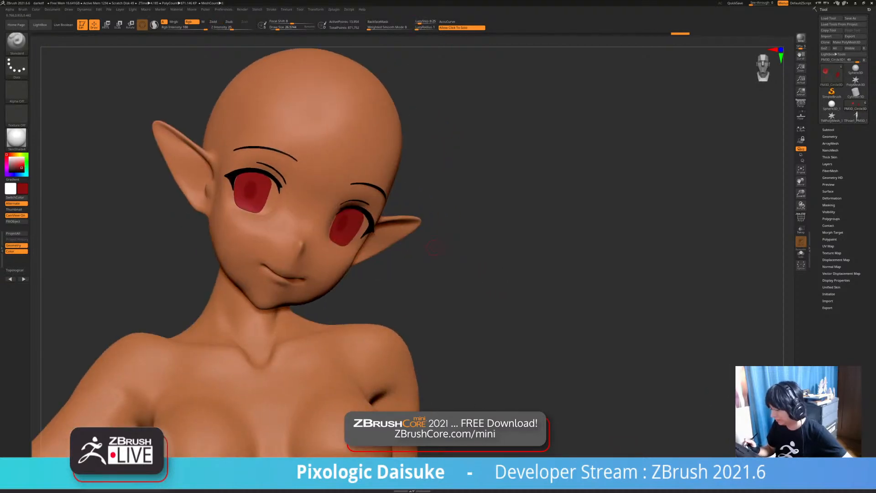
- Paint a smaller, near-black red core inside the pupil of both eyes with a much smaller brush
click(20, 169)
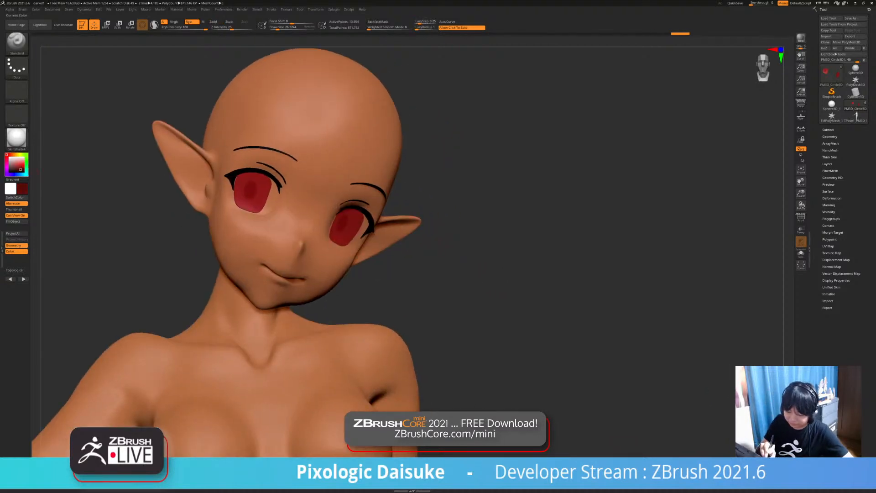
ctrl+right_drag(246, 213, 247, 246)
click(274, 28)
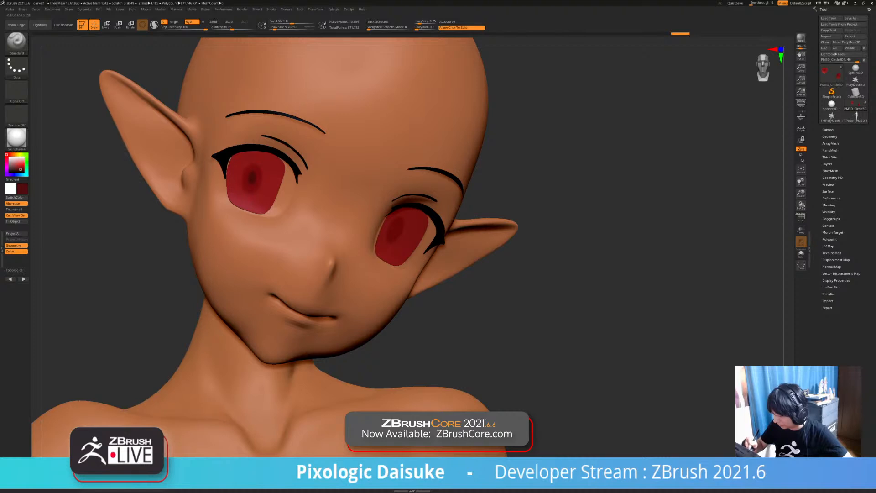
drag(251, 174, 252, 180)
right_drag(292, 214, 269, 194)
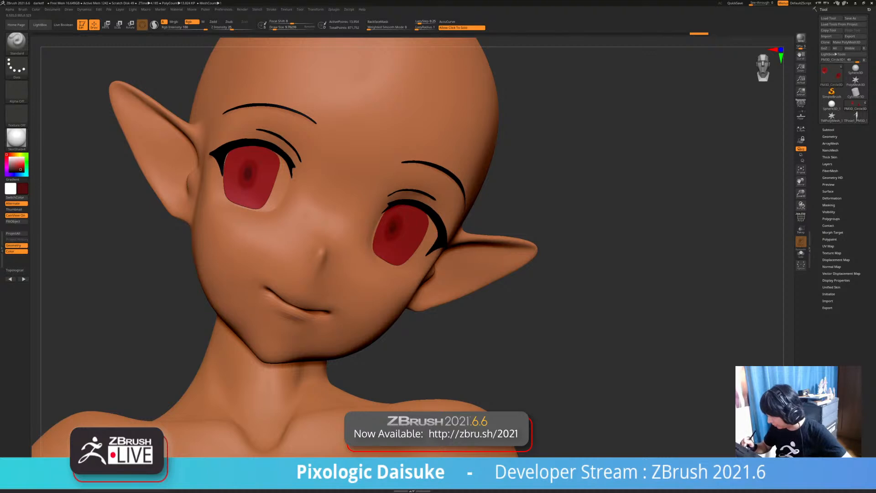
mouse_move(392, 283)
ctrl+right_down()
mouse_move(395, 229)
mouse_move(351, 249)
ctrl+right_up()
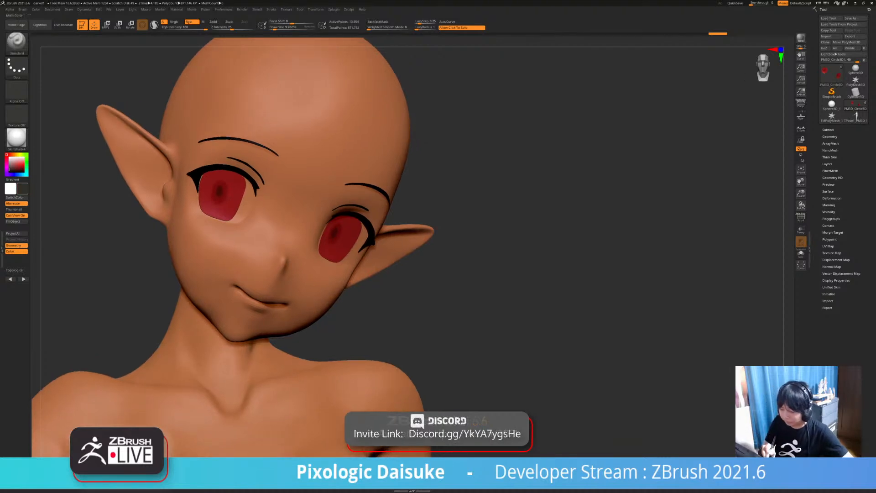
- Sample the dark red from the iris, enlarge the brush and touch up the shading around both pupils
key(c)
click(279, 28)
right_drag(424, 320, 425, 281)
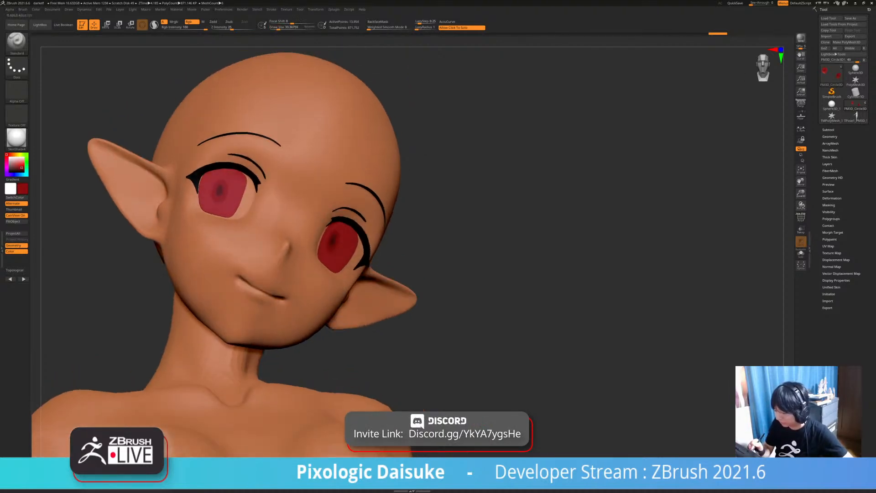
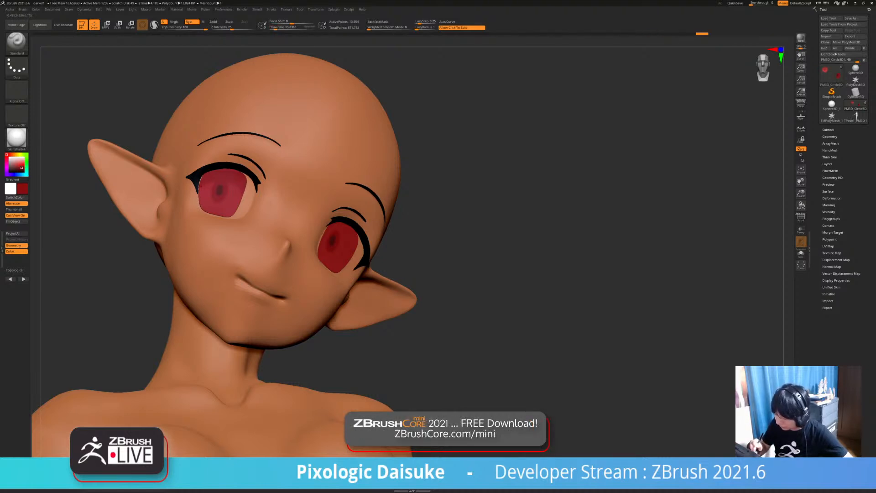
mouse_move(201, 188)
ctrl+right_down()
mouse_move(202, 150)
mouse_move(137, 110)
mouse_move(151, 182)
mouse_move(194, 203)
mouse_move(193, 228)
mouse_move(180, 221)
mouse_move(183, 196)
ctrl+right_up()
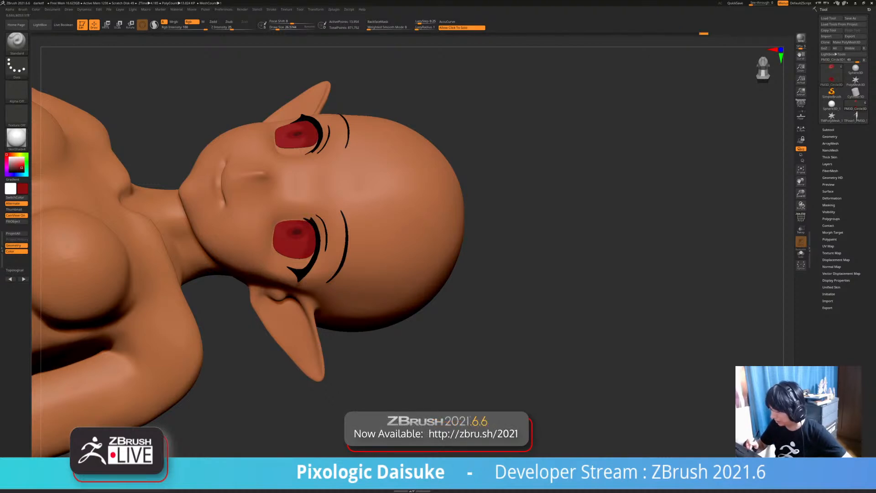
mouse_move(309, 287)
right_down()
mouse_move(308, 242)
mouse_move(293, 293)
right_up()
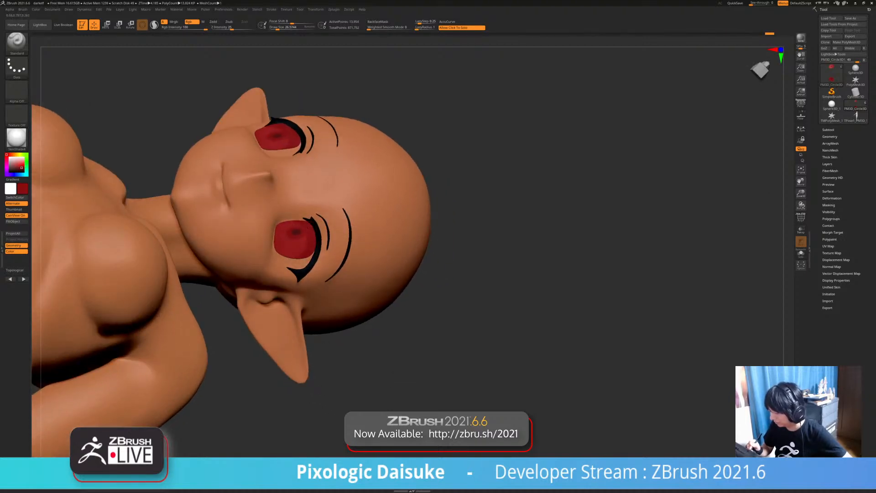
drag(570, 283, 557, 264)
right_drag(347, 274, 265, 315)
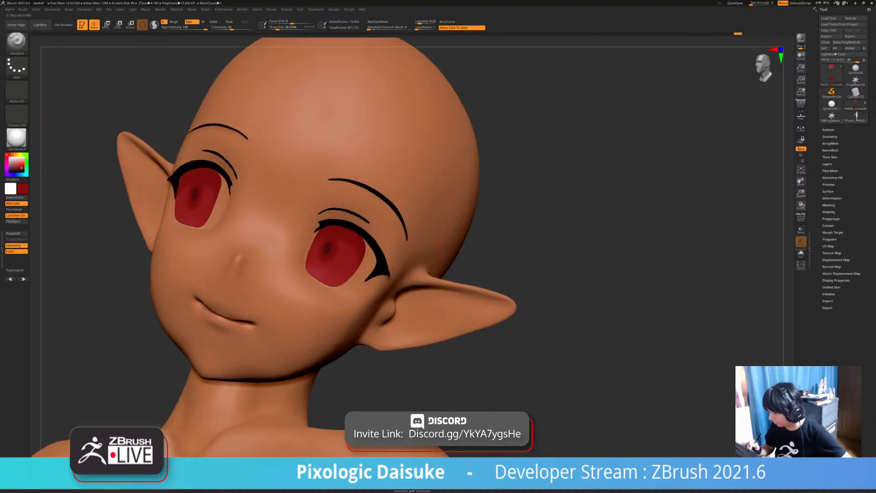
- Soften the dark pupil cores so they blend into the red of both irises
ctrl+right_drag(356, 274, 356, 249)
alt+drag(378, 302, 356, 315)
ctrl+right_drag(357, 315, 356, 347)
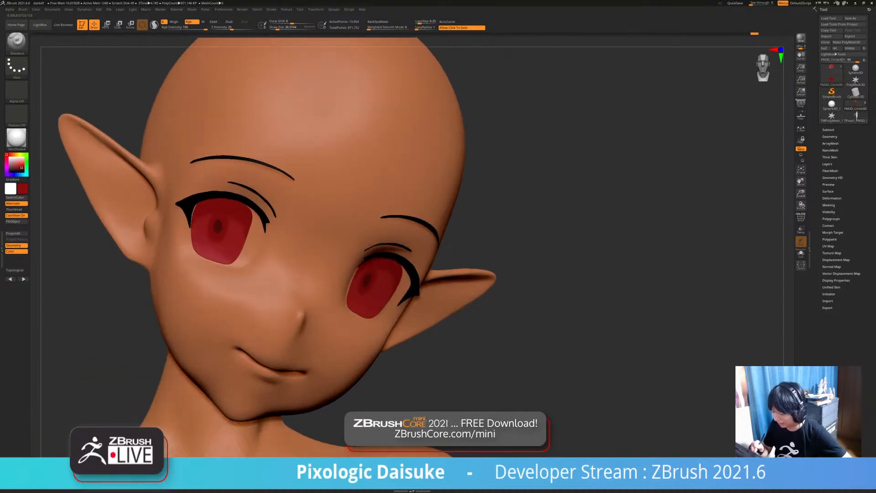
alt+drag(548, 283, 516, 263)
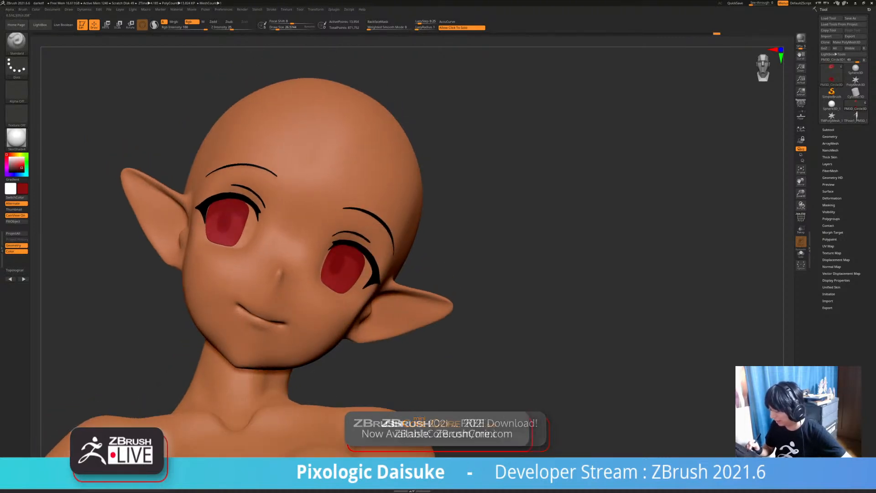
mouse_move(340, 268)
ctrl+right_down()
mouse_move(341, 228)
mouse_move(349, 294)
ctrl+right_up()
right_drag(349, 294, 353, 274)
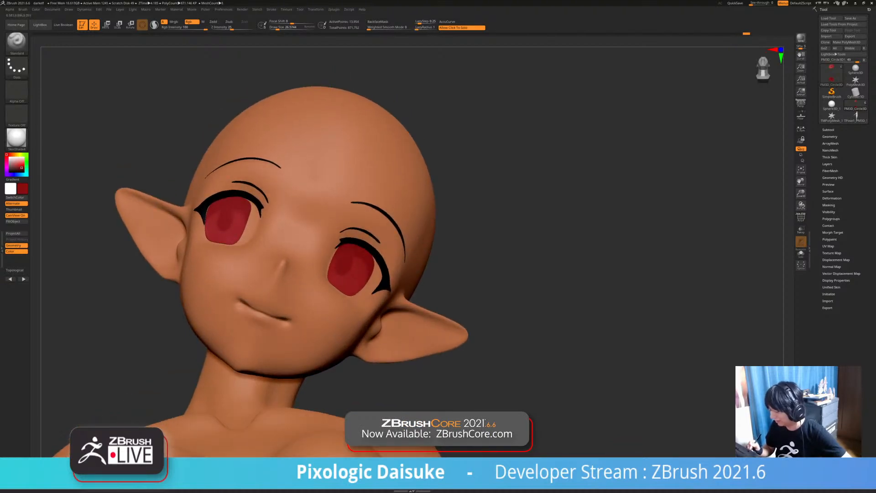
mouse_move(425, 303)
ctrl+right_down()
mouse_move(426, 269)
mouse_move(449, 308)
mouse_move(436, 295)
mouse_move(472, 286)
ctrl+right_up()
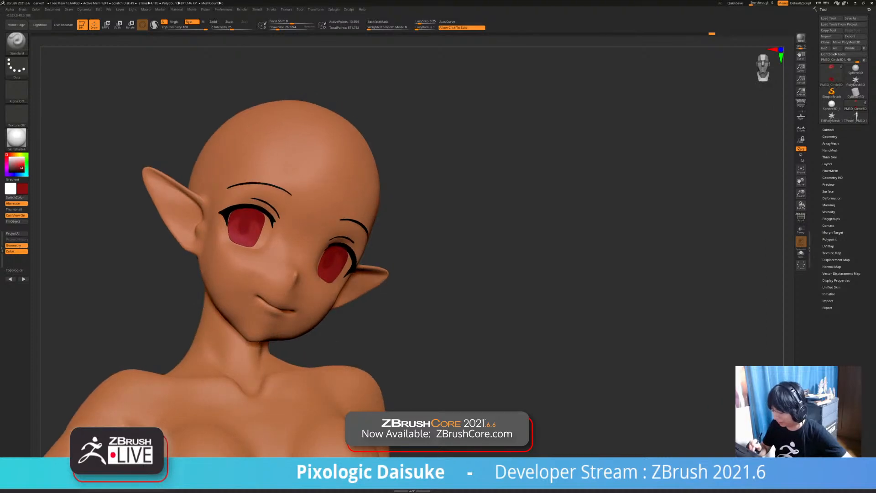
ctrl+right_drag(364, 263, 364, 236)
click(363, 236)
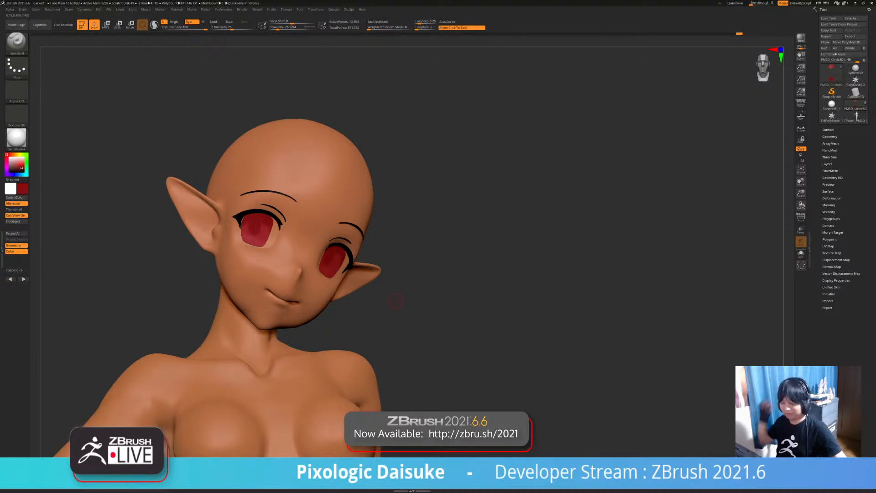
- Select the head subtool, turn on its polyframe display, briefly isolate the green eye-white polygroup and show the whole head again
mouse_move(447, 305)
ctrl+right_down()
mouse_move(431, 303)
mouse_move(413, 265)
mouse_move(427, 263)
mouse_move(416, 262)
mouse_move(437, 261)
mouse_move(437, 306)
ctrl+right_up()
alt+click(315, 247)
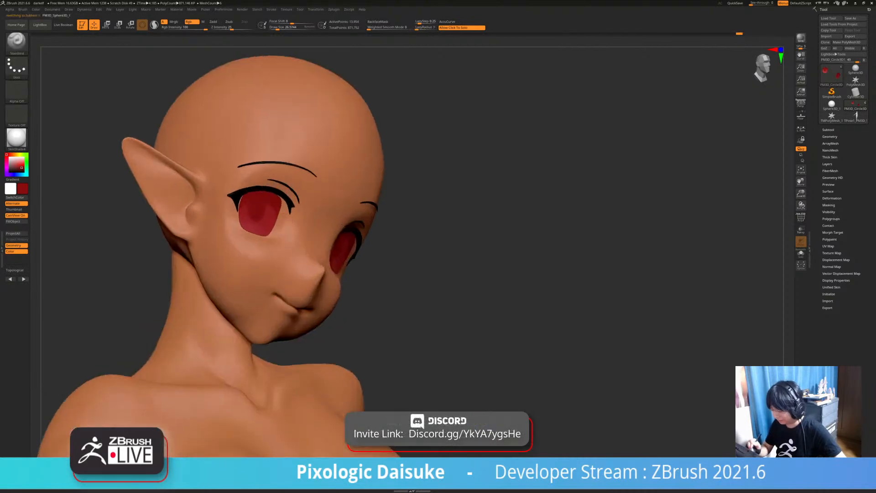
click(801, 218)
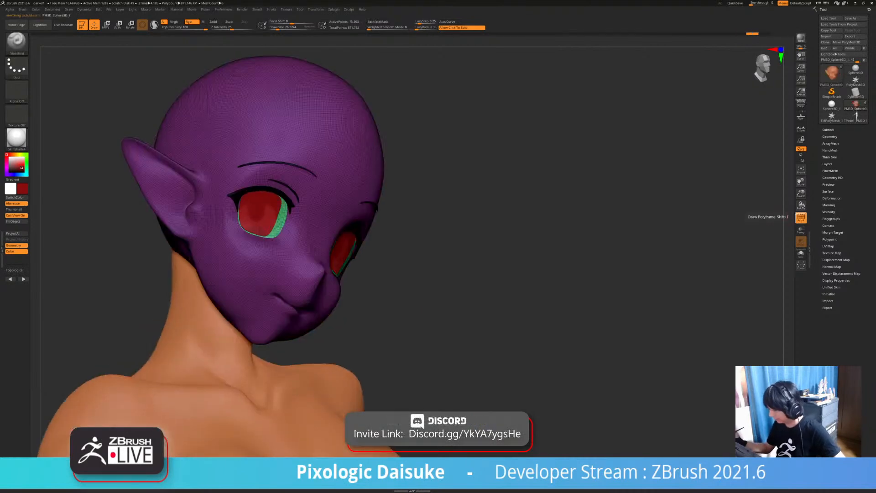
ctrl+shift+click(281, 218)
mouse_move(438, 255)
right_down()
mouse_move(408, 251)
mouse_move(511, 257)
mouse_move(372, 260)
right_up()
ctrl+shift+click(449, 256)
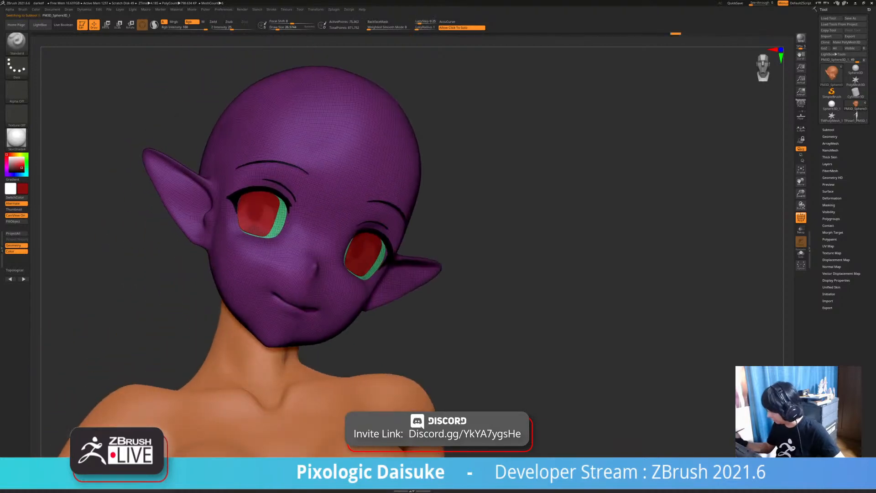
- Turn off the head's polyframe display, isolate its eye-white polygroup, fill it with a pale off-white and show the whole head again
click(801, 217)
mouse_move(450, 255)
right_down()
mouse_move(434, 256)
mouse_move(458, 256)
right_up()
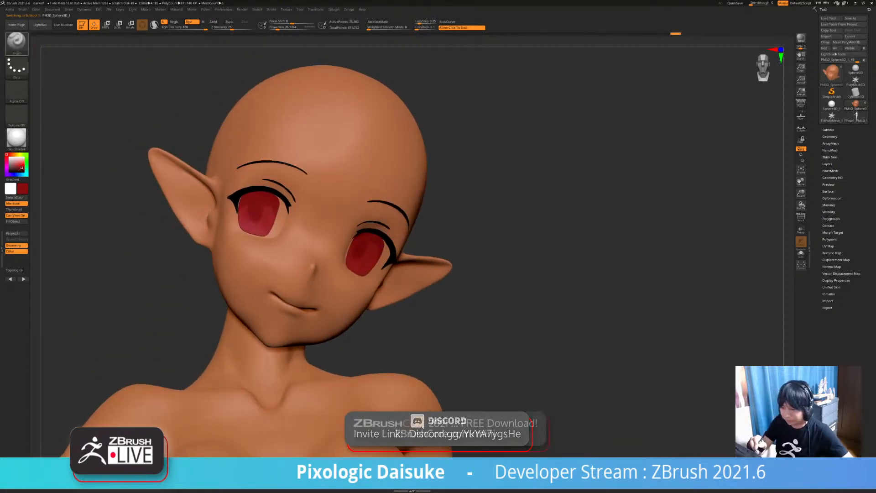
key(b)
ctrl+shift+click(253, 222)
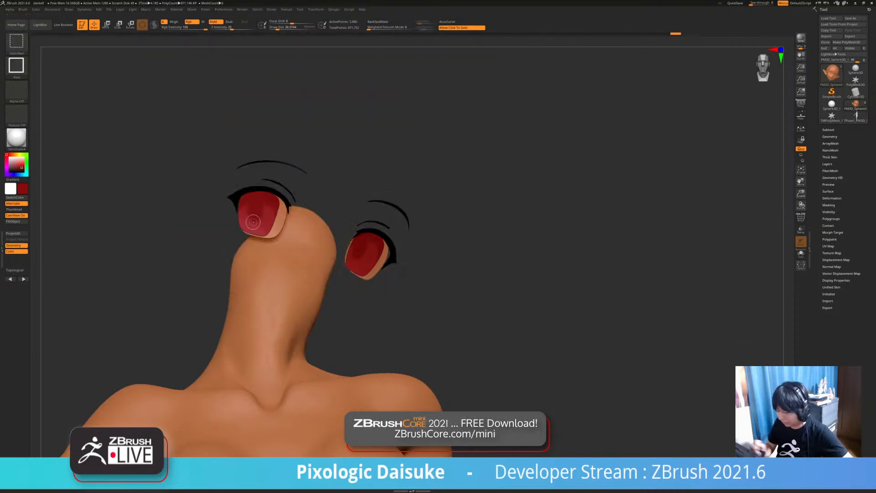
drag(13, 159, 12, 158)
click(13, 222)
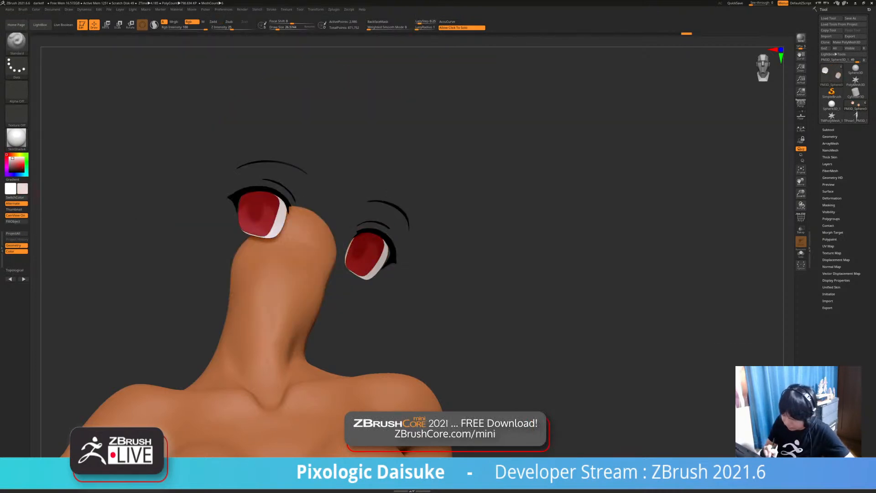
ctrl+shift+click(173, 266)
- Choose the SnakeHook brush, activate symmetry for the posed head and enlarge the brush
right_drag(502, 256, 470, 239)
key(b)
key(s)
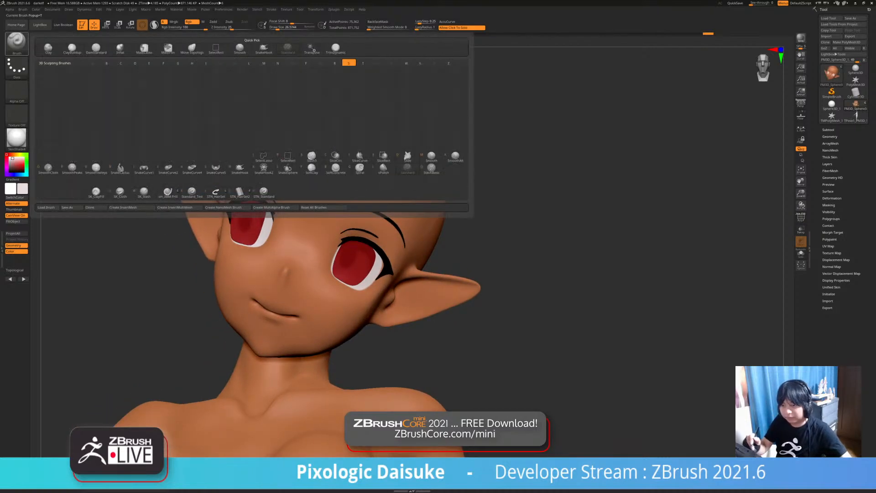
key(h)
mouse_move(315, 9)
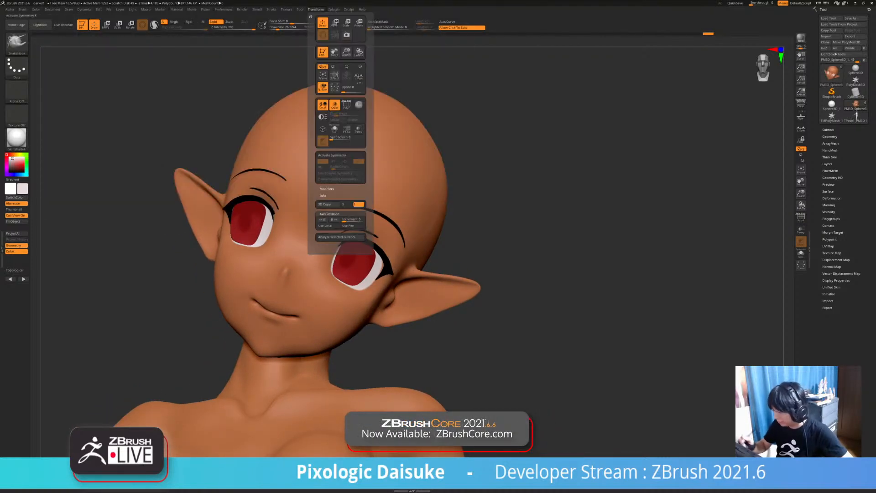
click(340, 156)
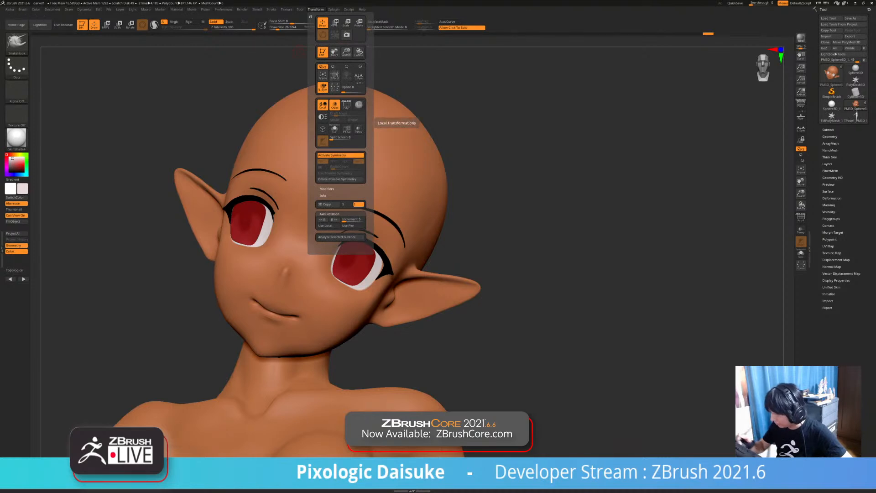
click(283, 27)
- Isolate the head, adjust the shape around the eye whites with SnakeHook, and compare it with the irises and lashes shown
mouse_move(347, 220)
alt+right_down()
mouse_move(392, 283)
mouse_move(405, 286)
mouse_move(388, 255)
mouse_move(422, 256)
mouse_move(429, 270)
mouse_move(421, 253)
mouse_move(502, 265)
alt+right_up()
right_drag(244, 249, 210, 277)
click(515, 255)
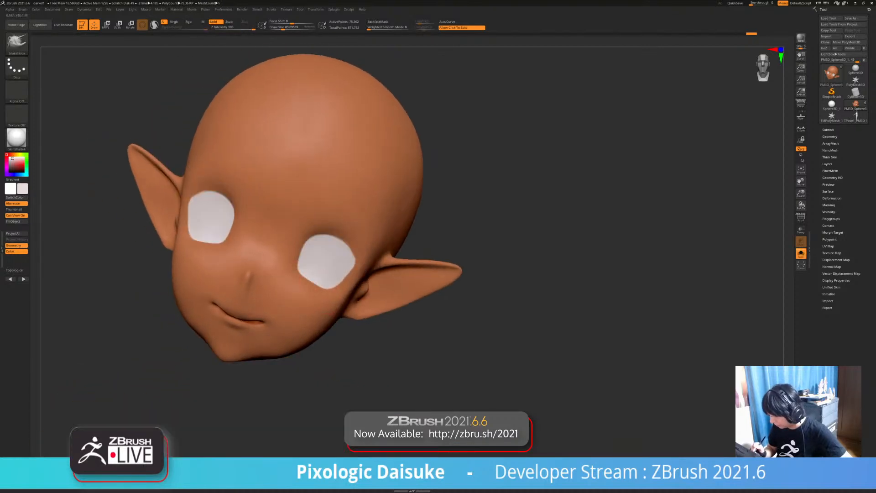
click(364, 327)
right_drag(321, 290, 256, 259)
ctrl+shift+click(252, 236)
ctrl+shift+click(326, 281)
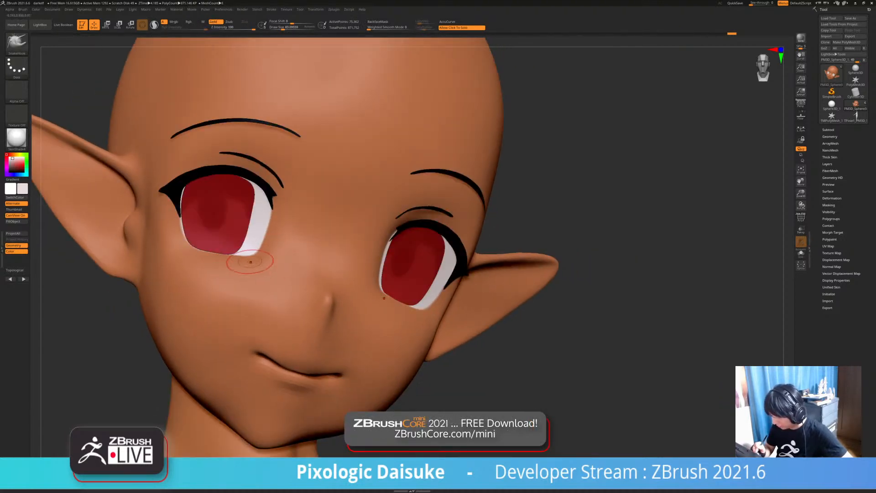
mouse_move(250, 260)
ctrl+right_down()
mouse_move(270, 235)
mouse_move(249, 232)
mouse_move(288, 231)
mouse_move(278, 274)
ctrl+right_up()
- Isolate the eye-white polygroup, pick a slightly darker greyish pink and switch to the Standard brush for painting
ctrl+shift+click(288, 230)
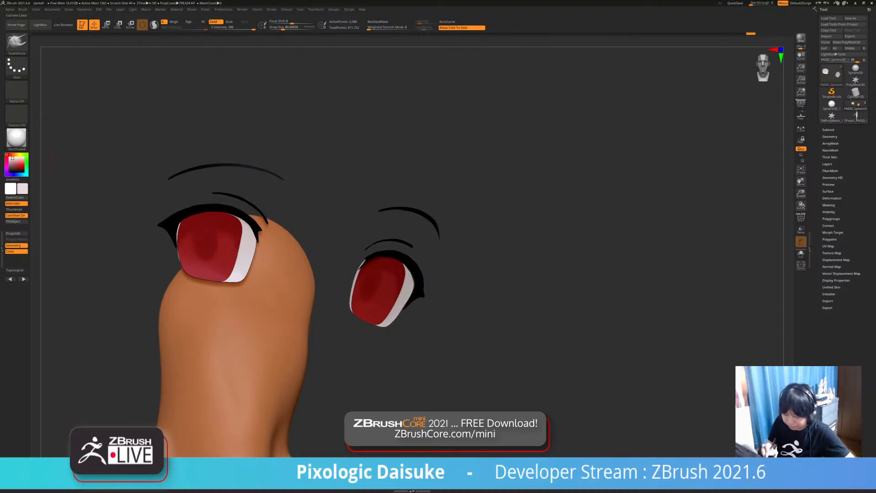
click(16, 43)
key(t)
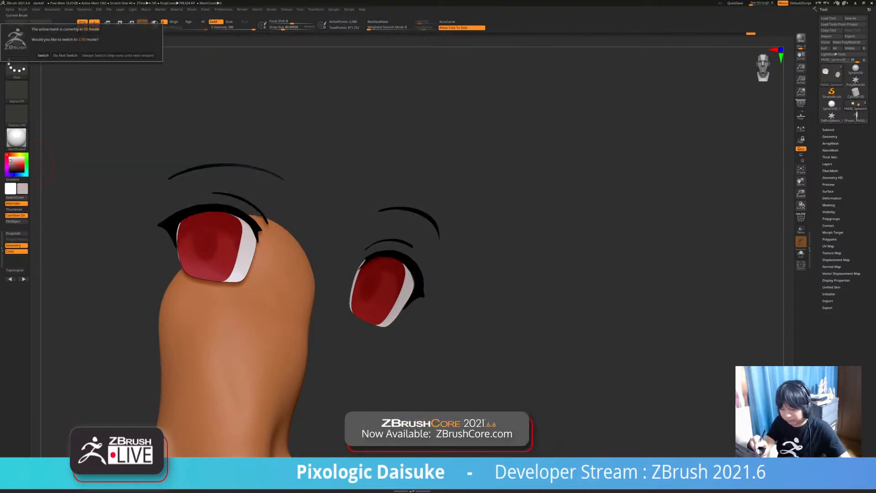
key(Escape)
key(b)
key(s)
key(t)
drag(283, 27, 281, 27)
- Solo the isolated eye whites and paint a greyish pink shadow along the upper part of both
ctrl+right_drag(335, 251, 311, 201)
ctrl+shift+click(335, 223)
click(449, 248)
right_drag(450, 248, 347, 256)
ctrl+shift+click(388, 259)
mouse_move(394, 232)
alt+right_down()
mouse_move(306, 233)
mouse_move(308, 257)
alt+right_up()
right_drag(309, 256, 301, 267)
mouse_move(258, 238)
mouse_down()
mouse_move(247, 260)
mouse_move(256, 244)
mouse_move(270, 243)
mouse_up()
right_drag(279, 237, 257, 225)
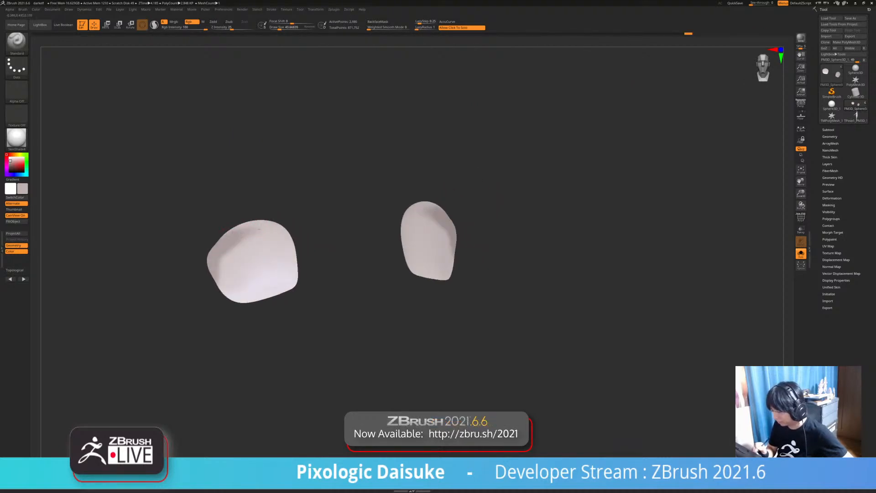
drag(245, 228, 290, 236)
drag(232, 242, 285, 234)
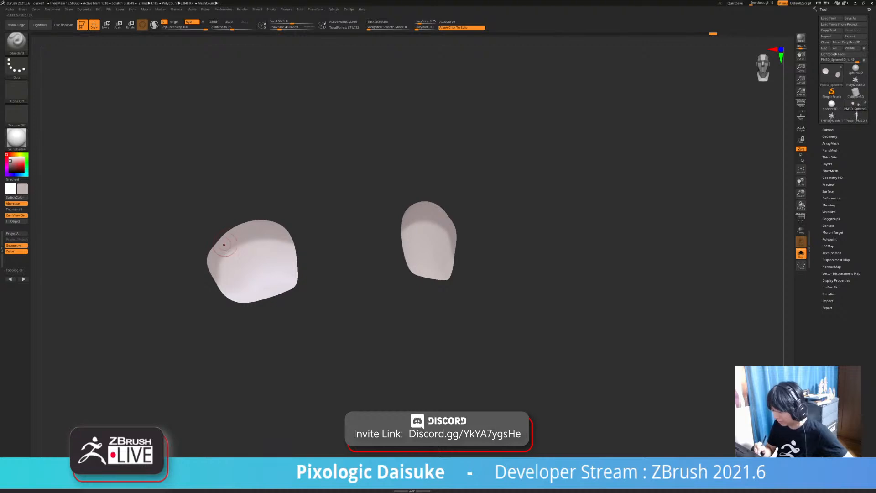
- Shrink the brush and refine the lower edge of the painted shadow on both eye whites
alt+drag(319, 265, 285, 251)
click(277, 28)
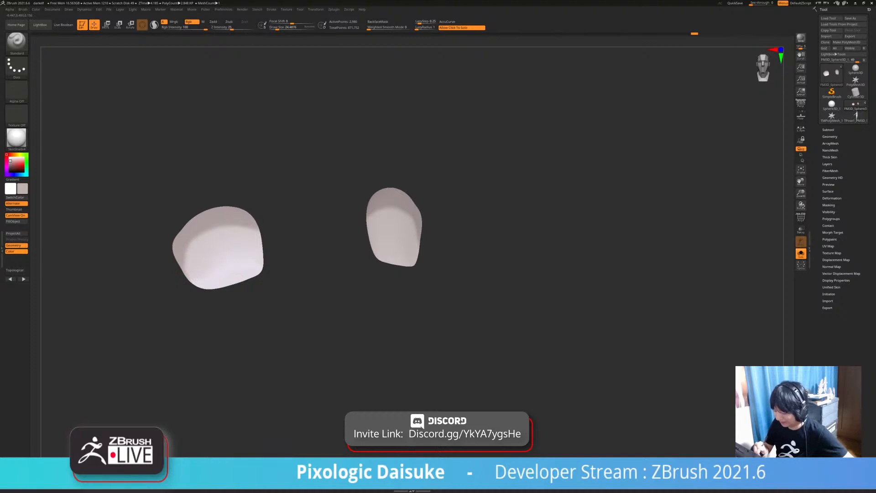
drag(298, 235, 265, 236)
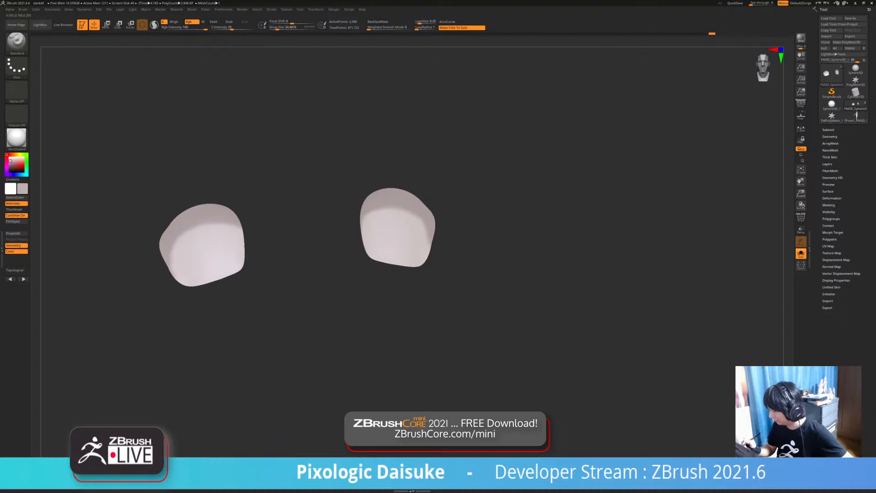
drag(441, 226, 406, 226)
- Show the whole head with the other parts again, check the shaded eye whites and select the iris subtool
ctrl+shift+click(469, 236)
alt+drag(466, 237, 461, 219)
drag(461, 256, 438, 290)
click(502, 284)
alt+drag(493, 256, 506, 311)
alt+click(472, 242)
alt+drag(557, 219, 563, 271)
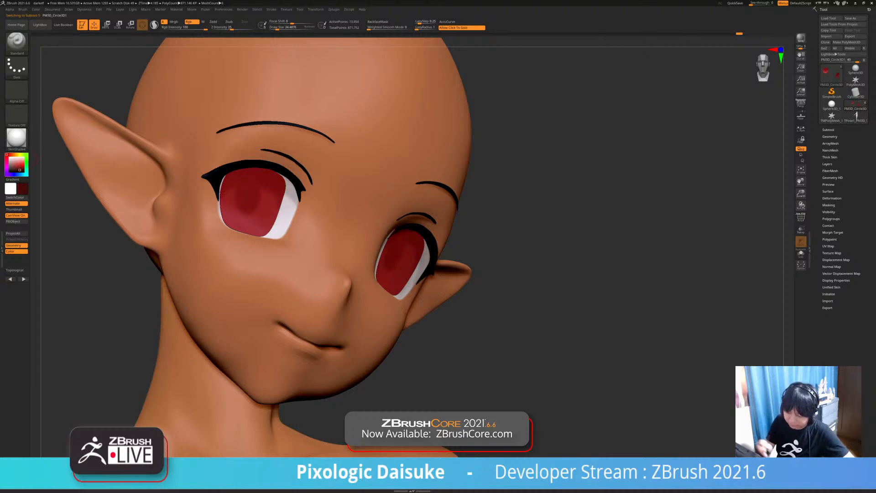
- Reduce the brush size to about 5.4 and switch to the Paint brush
click(17, 42)
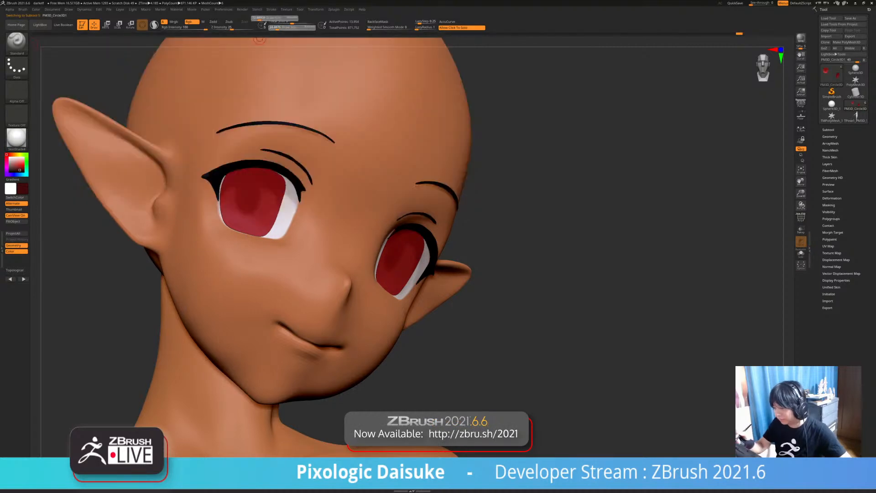
click(17, 42)
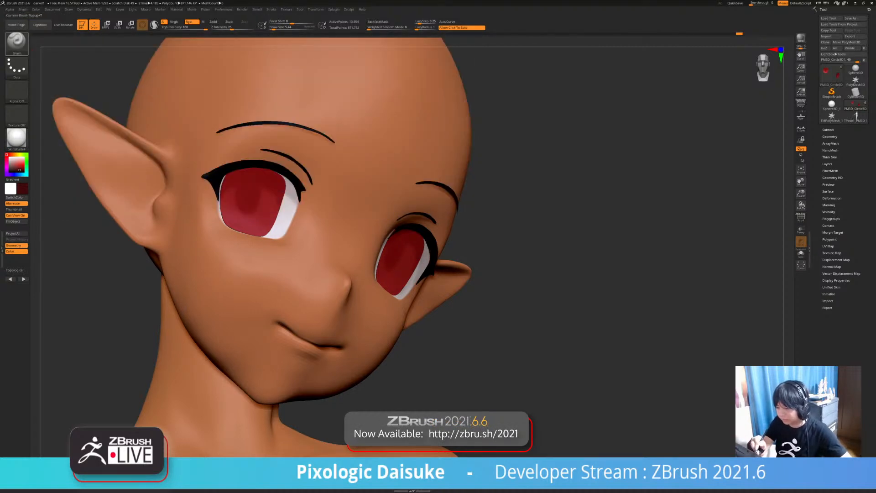
click(17, 42)
key(p)
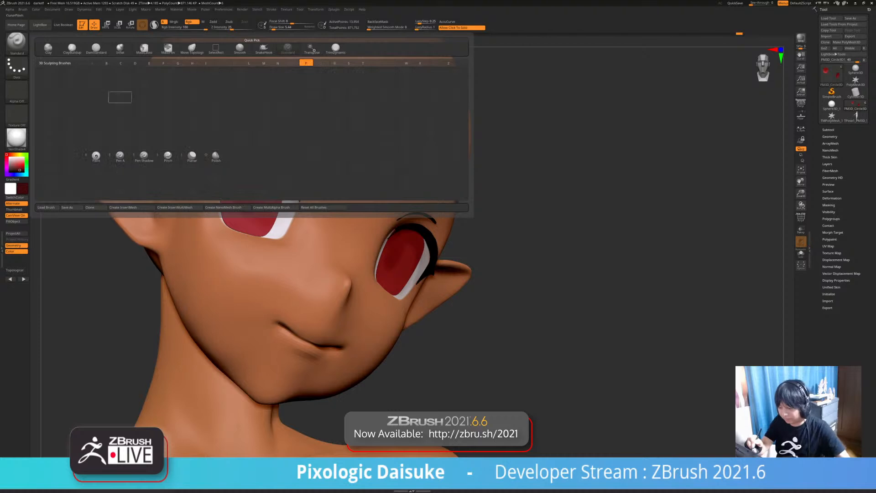
key(a)
- Enable Curve Mode for the Paint brush and frame the borders of both iris meshes with curves
mouse_move(271, 9)
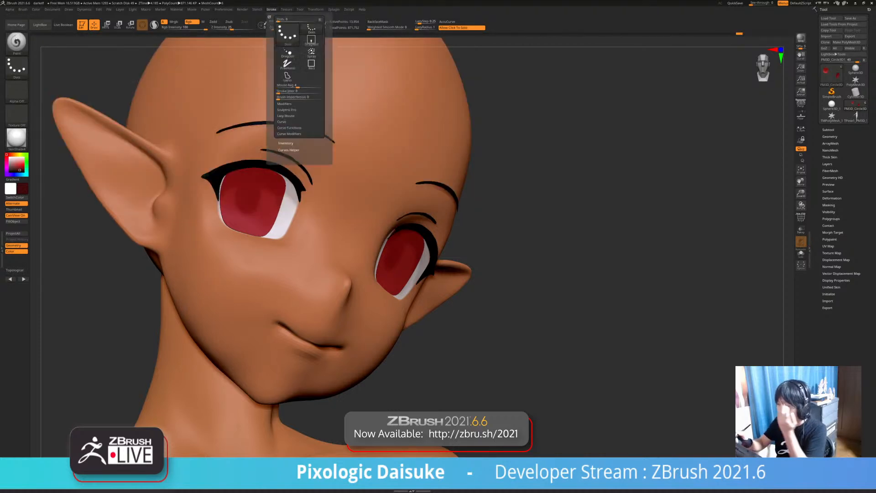
click(287, 116)
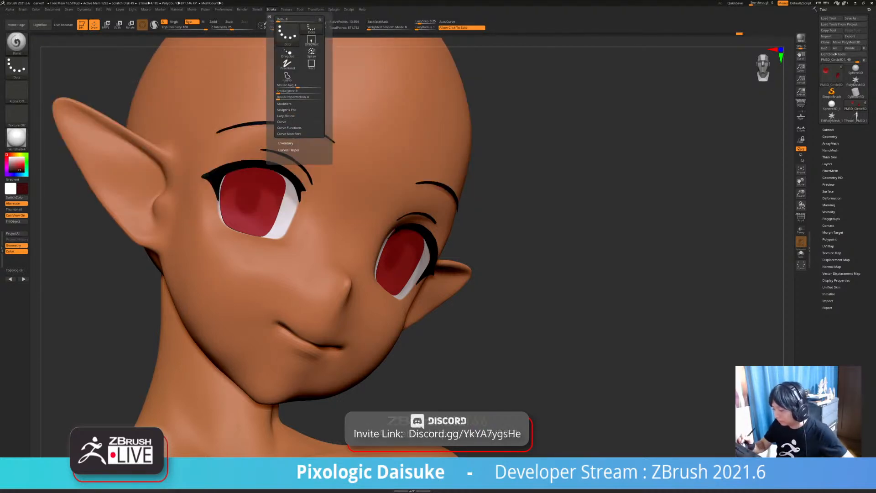
click(286, 116)
click(282, 122)
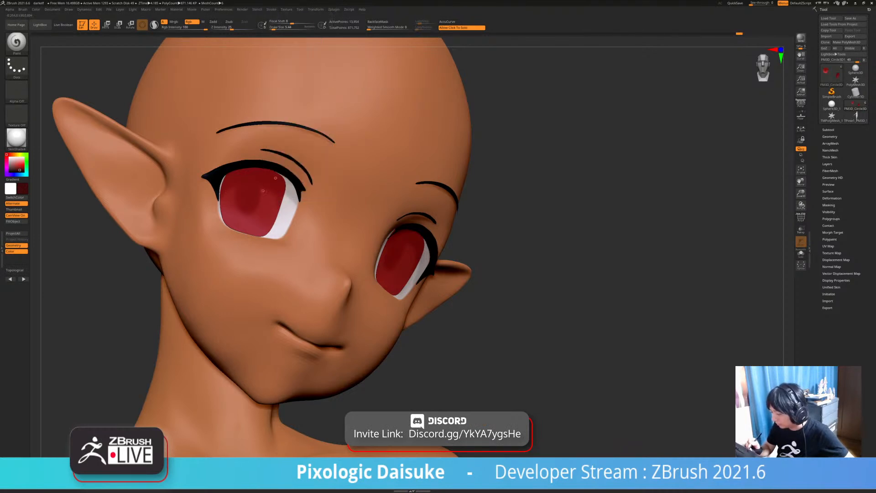
ctrl+right_drag(279, 174, 293, 201)
click(286, 9)
mouse_move(271, 9)
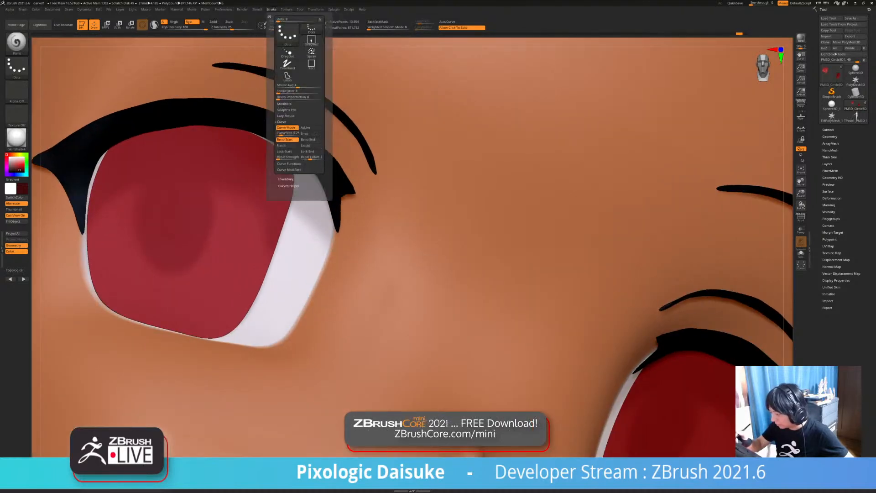
click(289, 164)
click(287, 157)
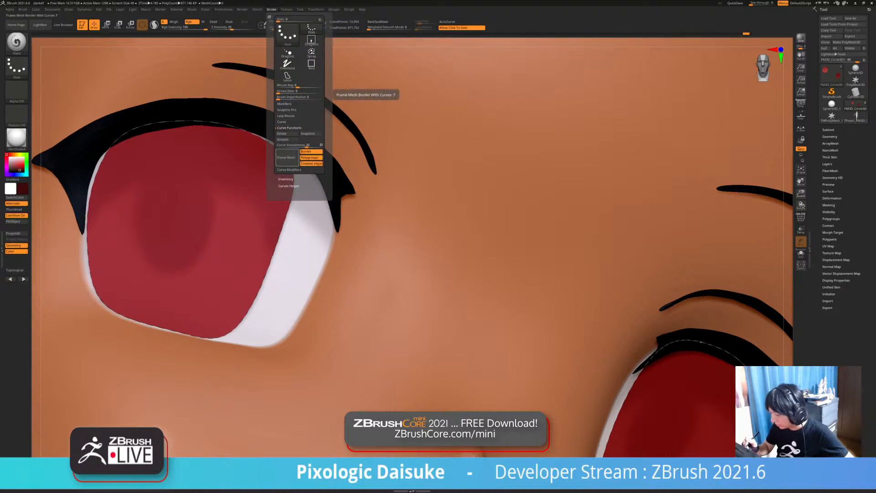
click(289, 169)
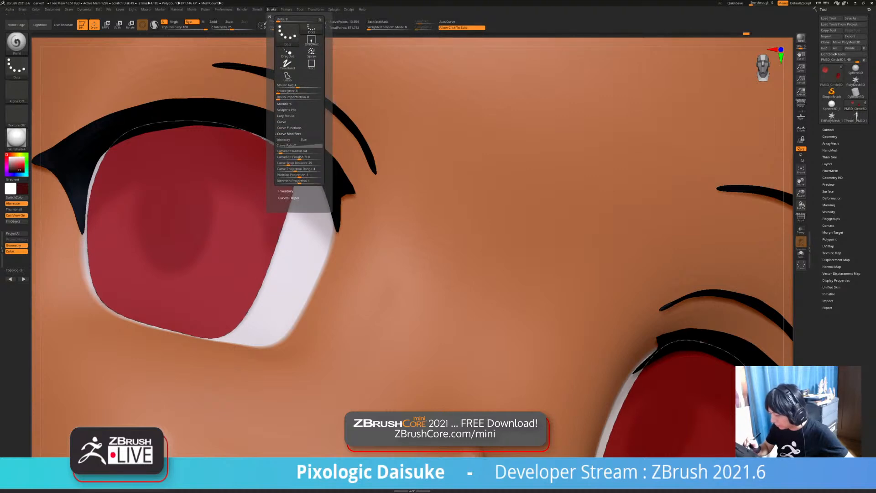
- Try painting a dark red outline along the iris border curves and undo the attempts
key(ctrl+shift+z)
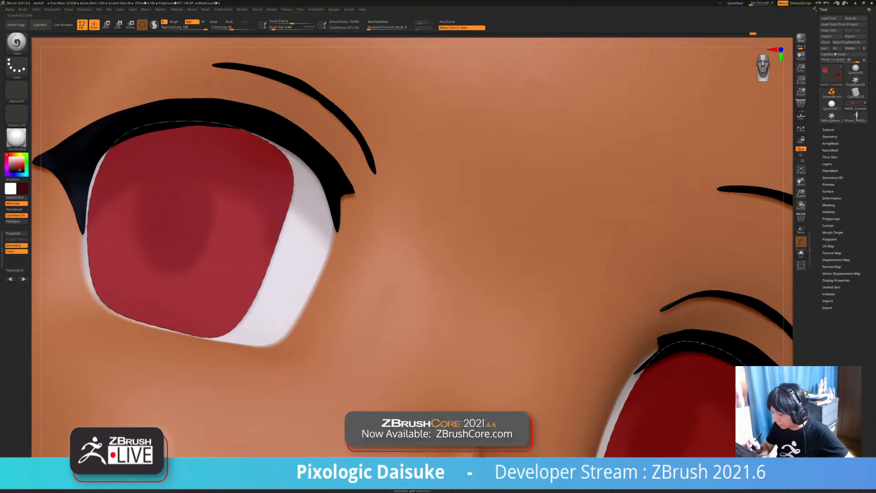
right_drag(346, 237, 346, 220)
key(ctrl+z)
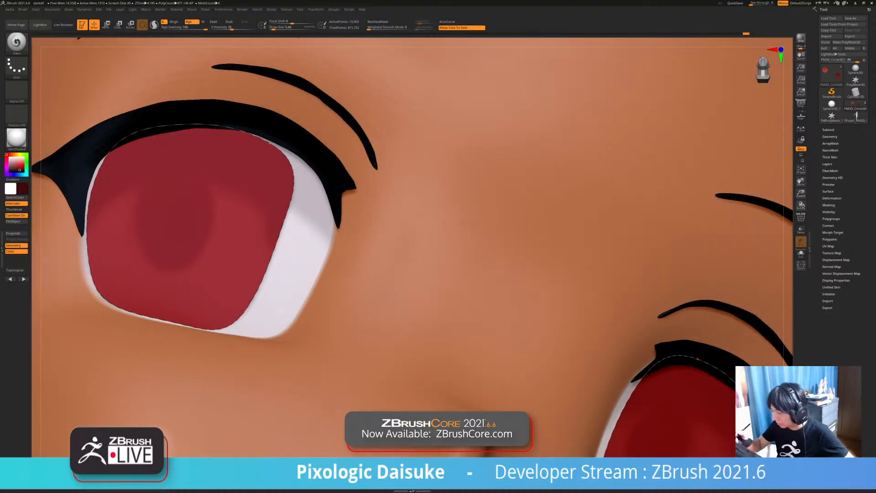
click(271, 9)
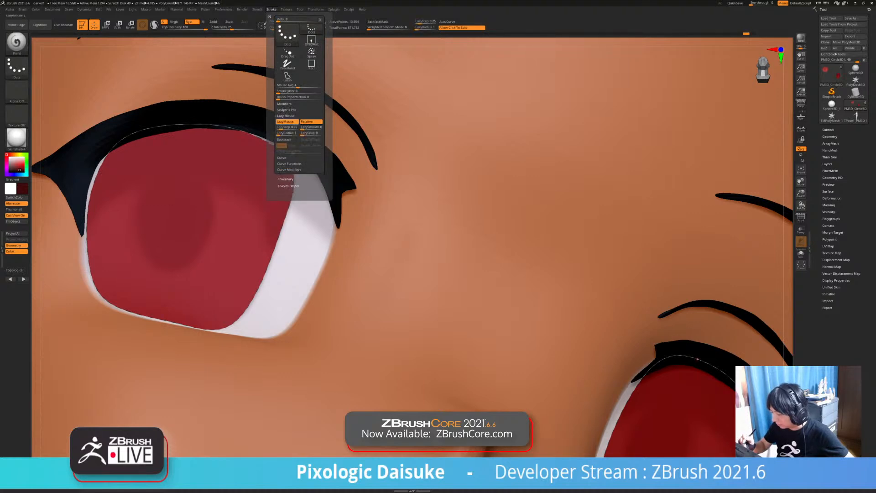
key(ctrl+z)
drag(282, 28, 274, 27)
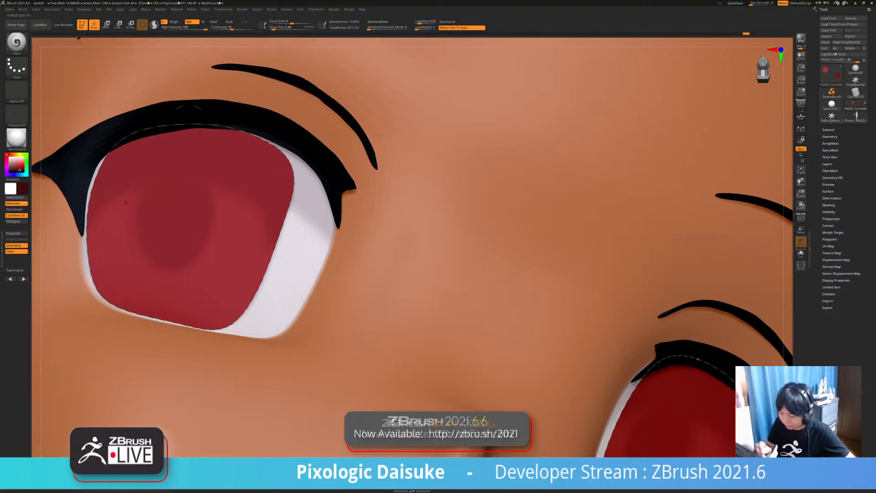
ctrl+right_drag(261, 113, 276, 256)
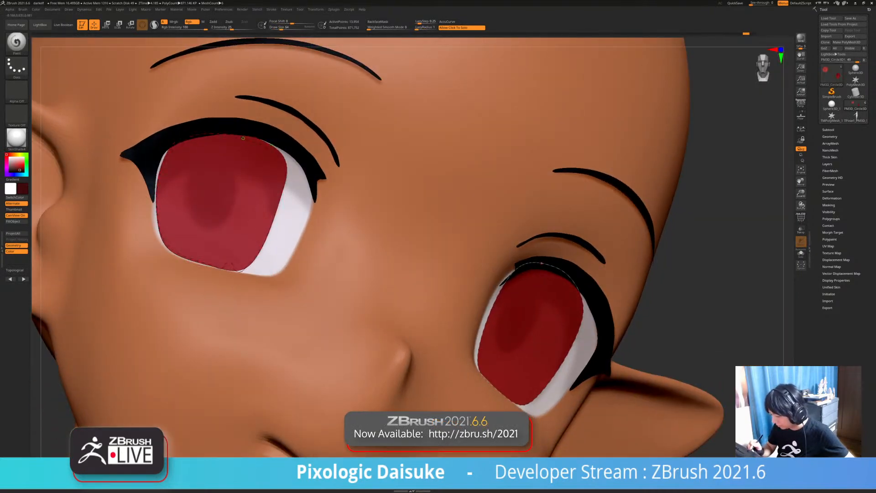
key(ctrl+shift+z)
key(ctrl+z)
- Turn off LazyMouse for the Paint brush and review its Curve and Curve Modifiers settings for outlining the irises
click(243, 9)
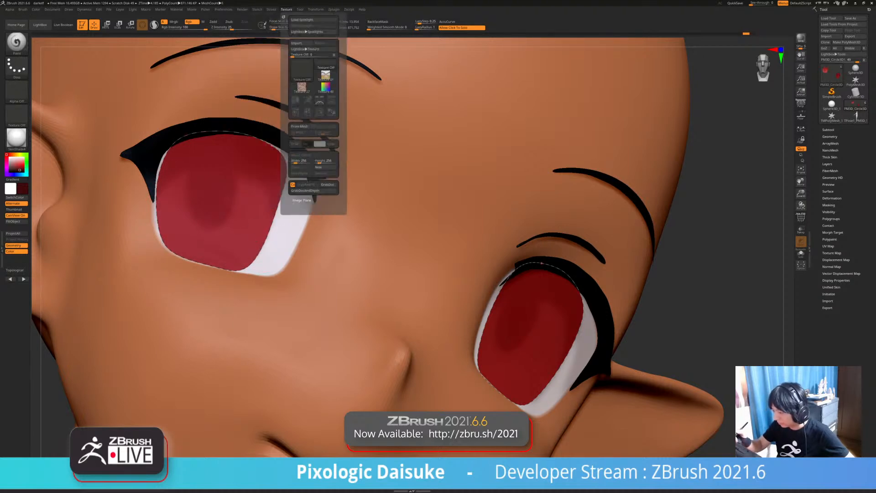
click(285, 122)
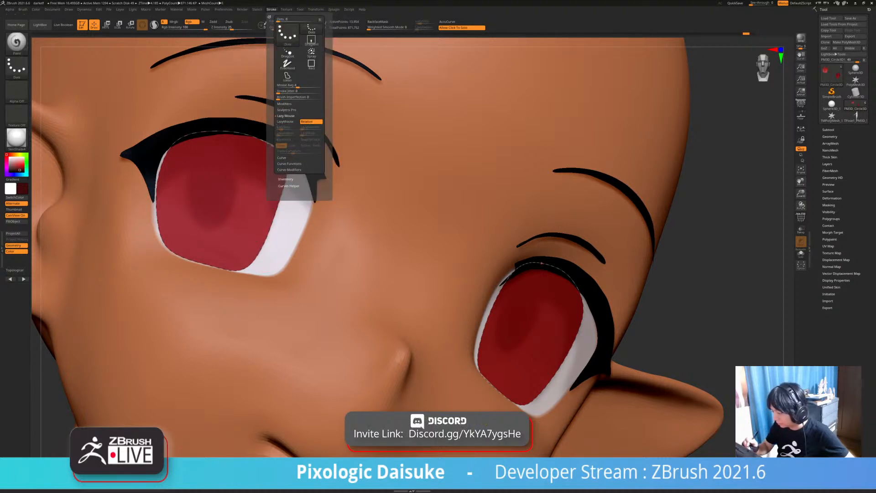
click(286, 116)
click(282, 122)
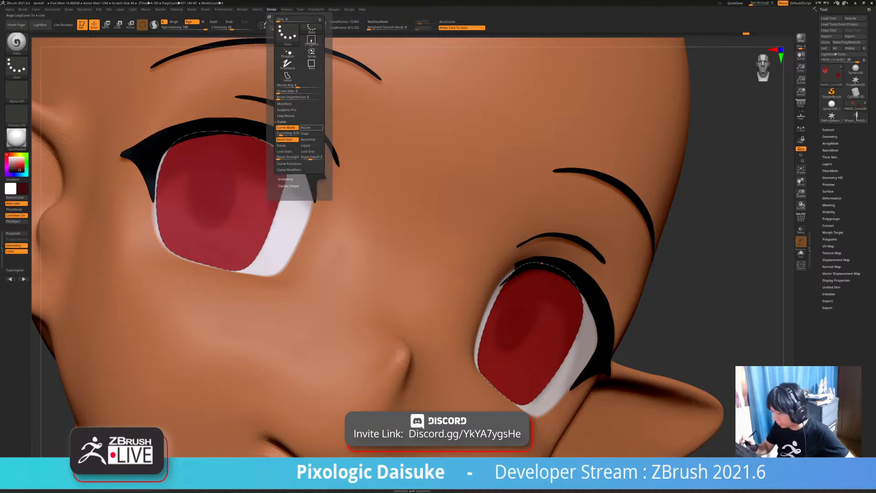
click(290, 169)
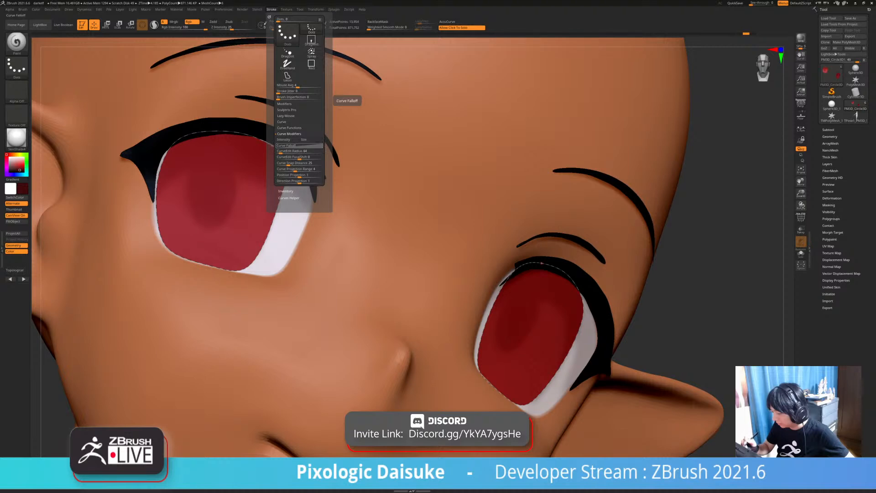
click(290, 133)
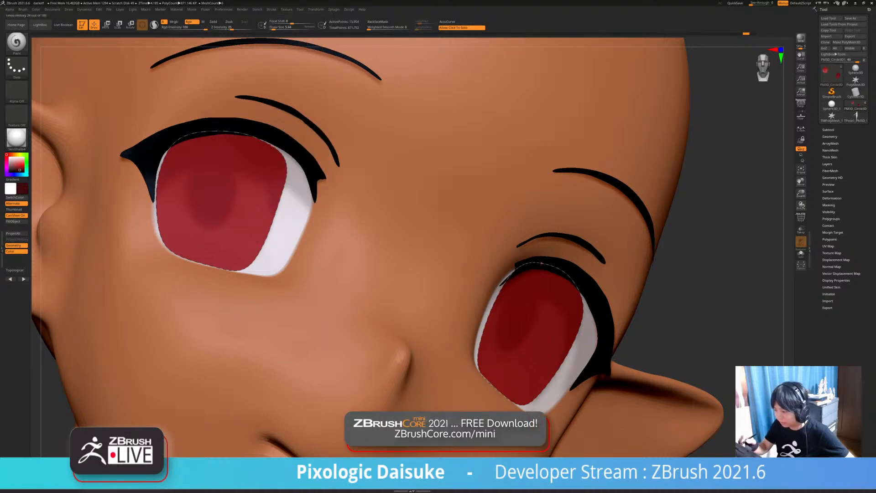
click(289, 185)
click(288, 185)
ctrl+right_drag(286, 181, 269, 207)
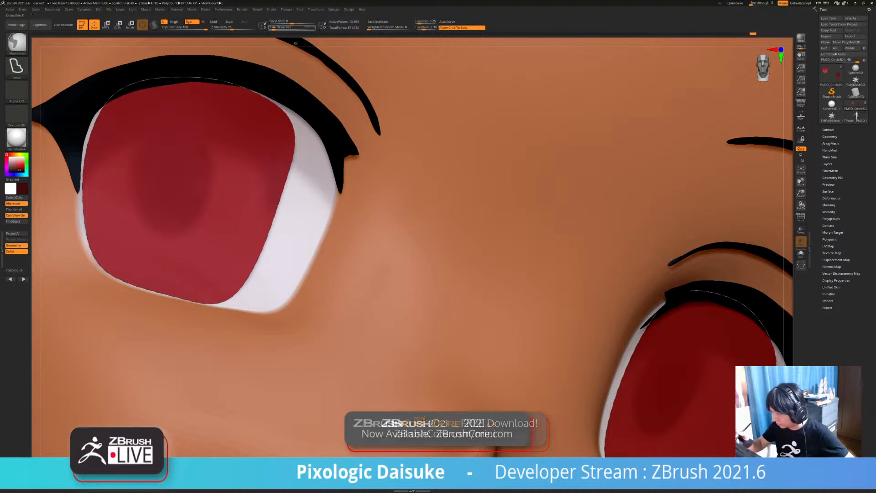
- Try outlining the iris along its border curve with the Paint brush at size 64 and undo the attempts
click(287, 28)
text(64)
key(Return)
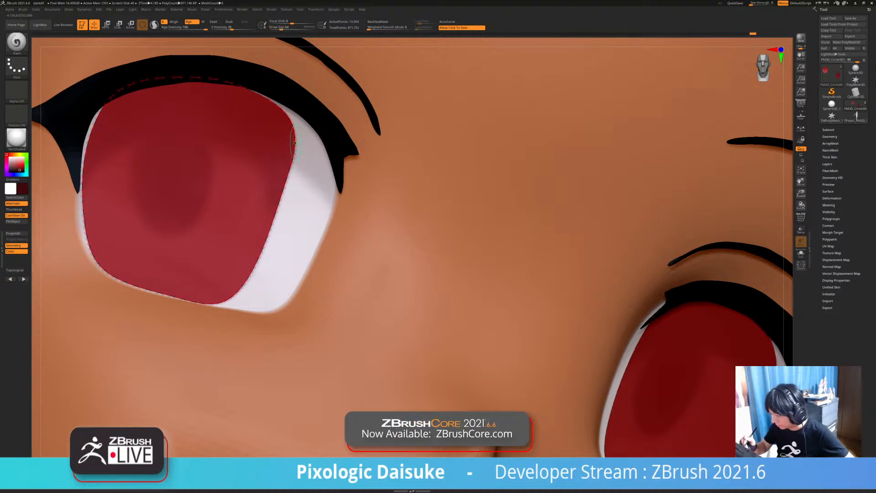
click(287, 187)
key(ctrl+z)
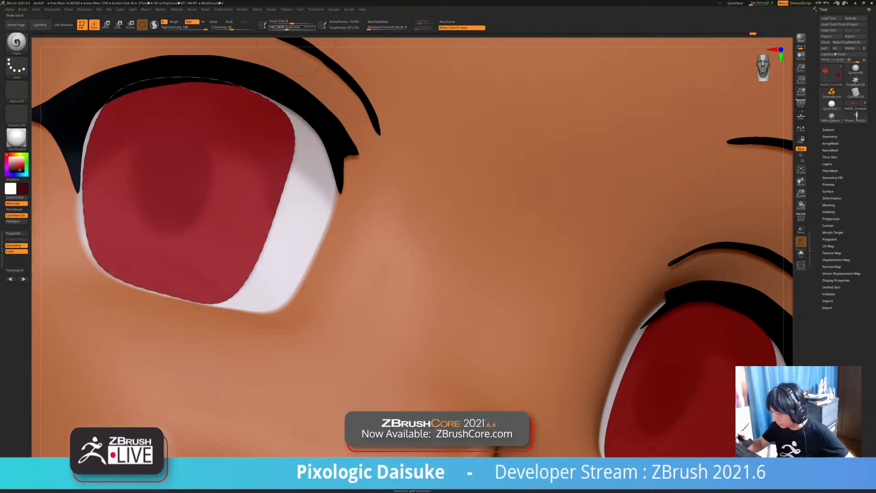
key(ctrl+shift+z)
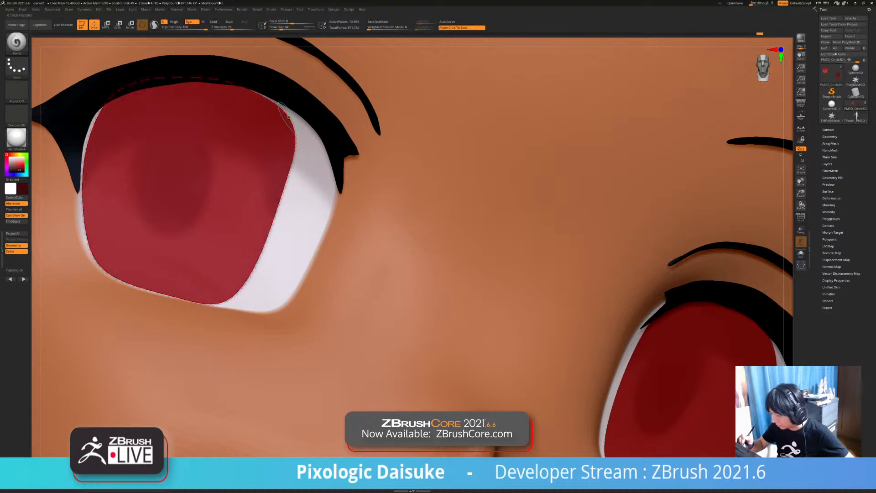
key(ctrl+z)
- Try the Paint brush outline on the iris curve again with a smaller brush and undo it
click(275, 28)
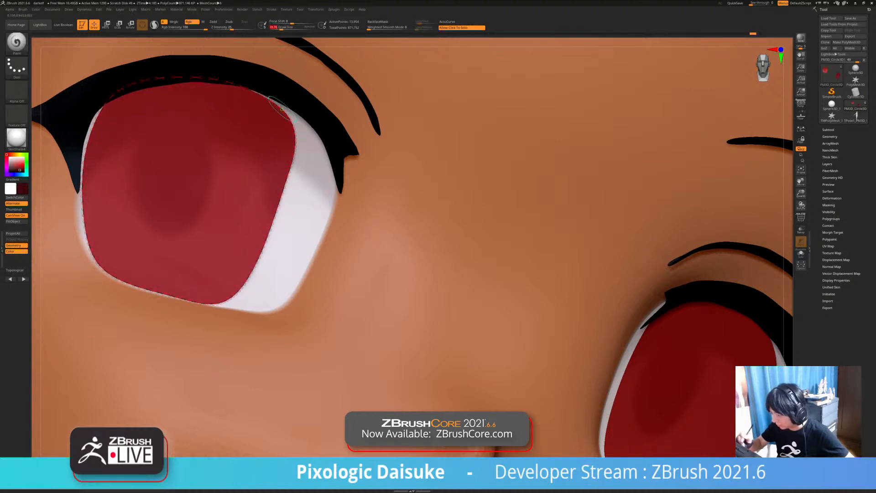
click(270, 101)
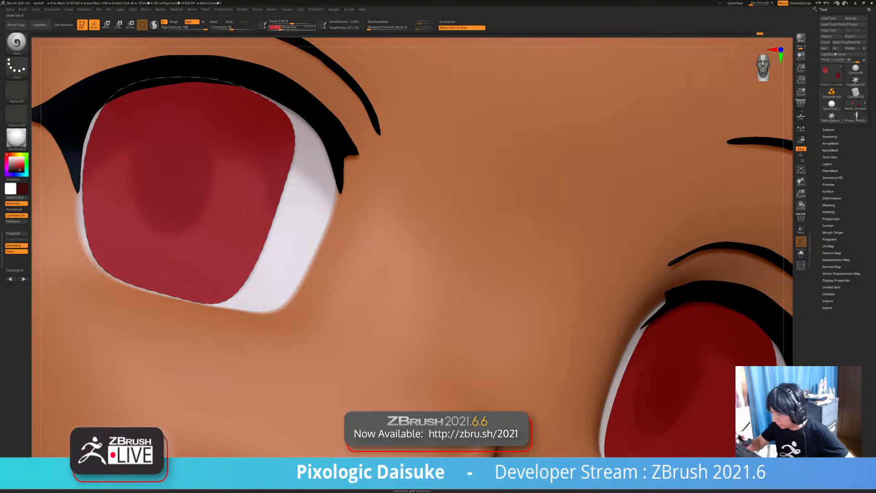
click(271, 9)
click(286, 116)
click(287, 121)
click(262, 96)
key(ctrl+z)
- Set up the Standard brush for curve outlining, with LazyMouse turned off and Curve Mode enabled
click(279, 28)
click(16, 44)
key(s)
key(t)
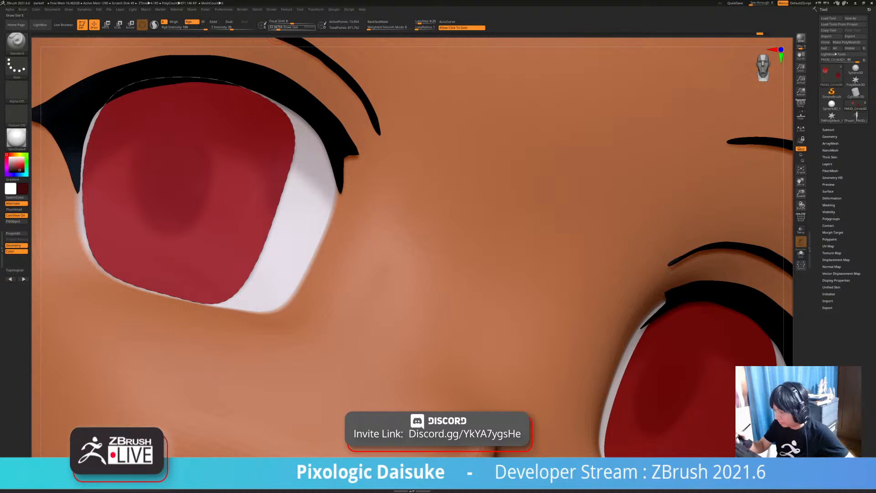
mouse_move(257, 10)
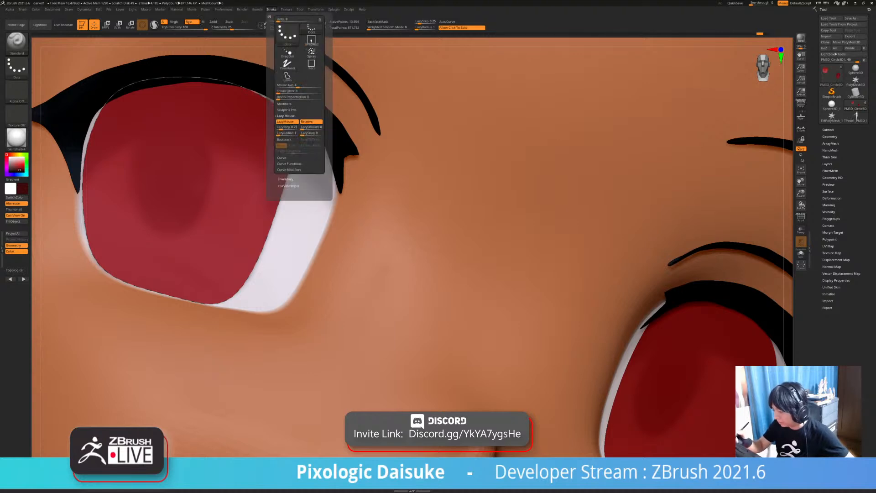
click(286, 121)
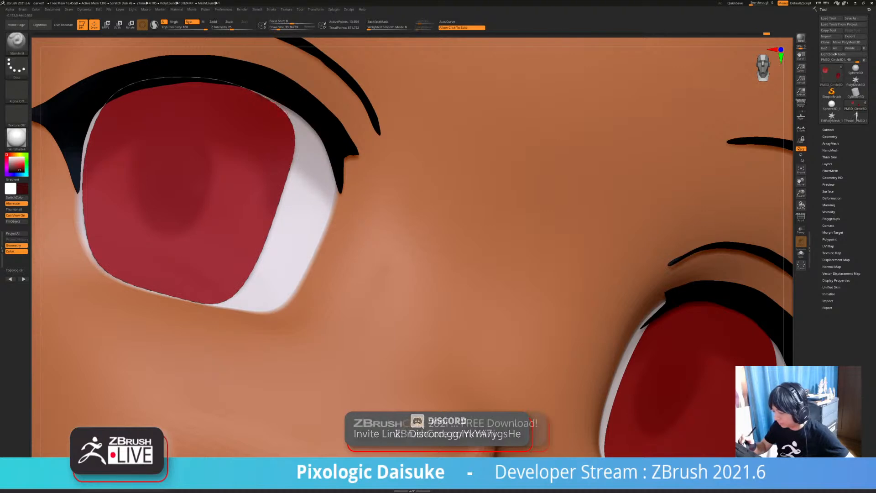
mouse_move(271, 9)
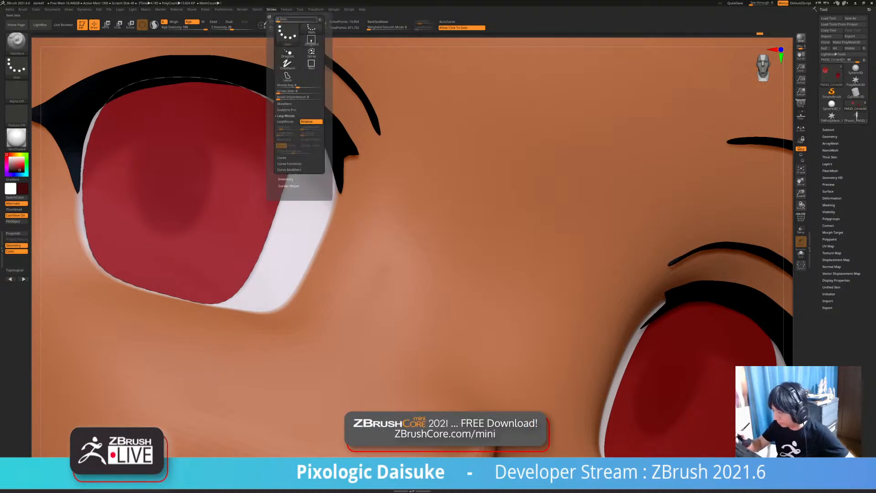
click(282, 157)
click(287, 127)
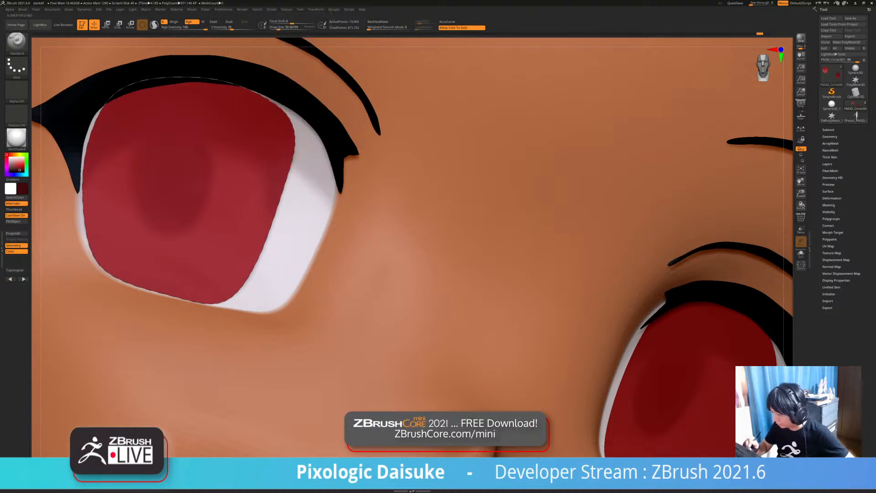
- Test the Standard brush along the iris border curve while checking its Curve and Curve Modifiers settings
click(295, 133)
key(ctrl+z)
key(ctrl+z)
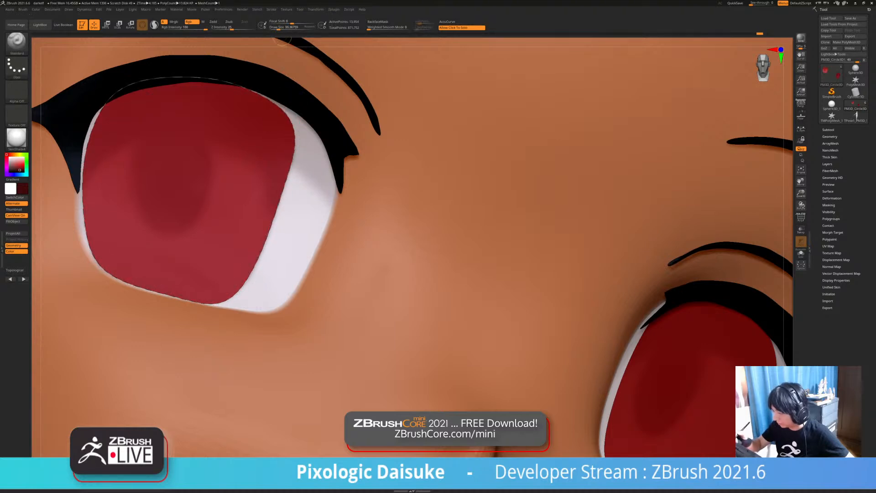
mouse_move(271, 10)
click(310, 139)
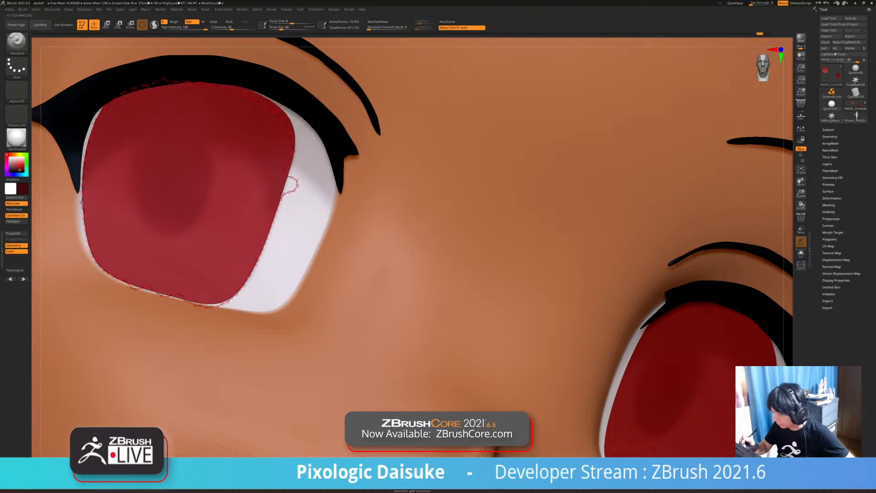
click(271, 10)
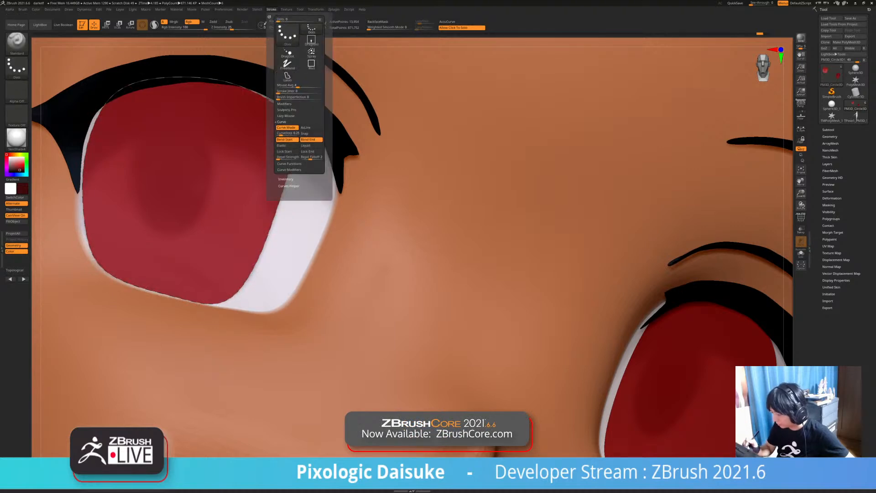
click(289, 169)
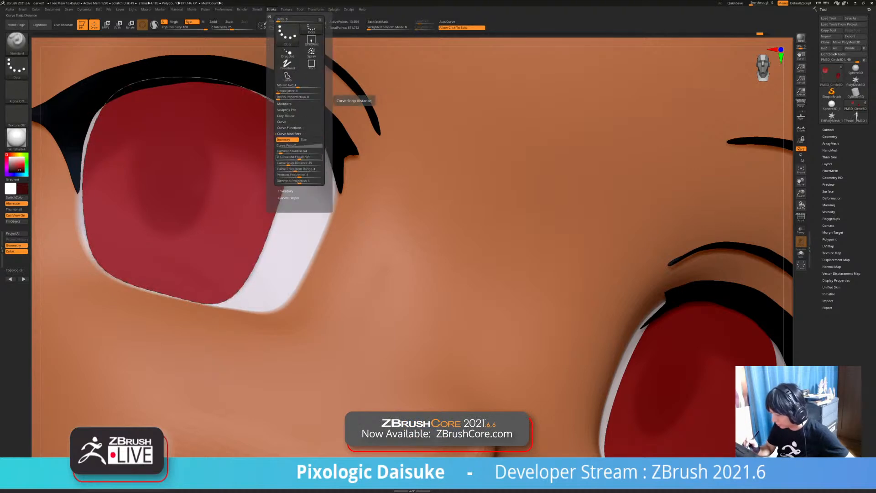
drag(259, 95, 273, 104)
- Try the curve-driven iris outline with adjusted brush sizes from a wider view of the face and undo it
ctrl+right_drag(275, 120, 281, 40)
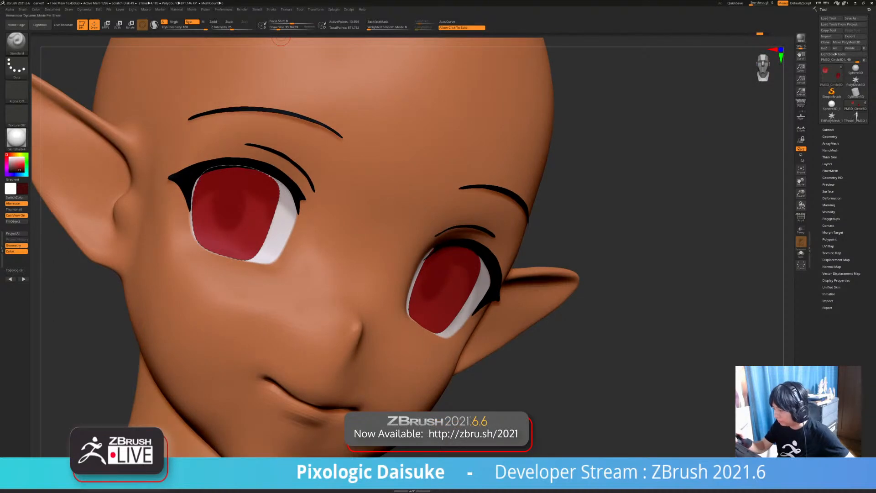
mouse_move(289, 27)
mouse_down()
mouse_move(308, 27)
mouse_move(288, 28)
mouse_up()
key(ctrl+z)
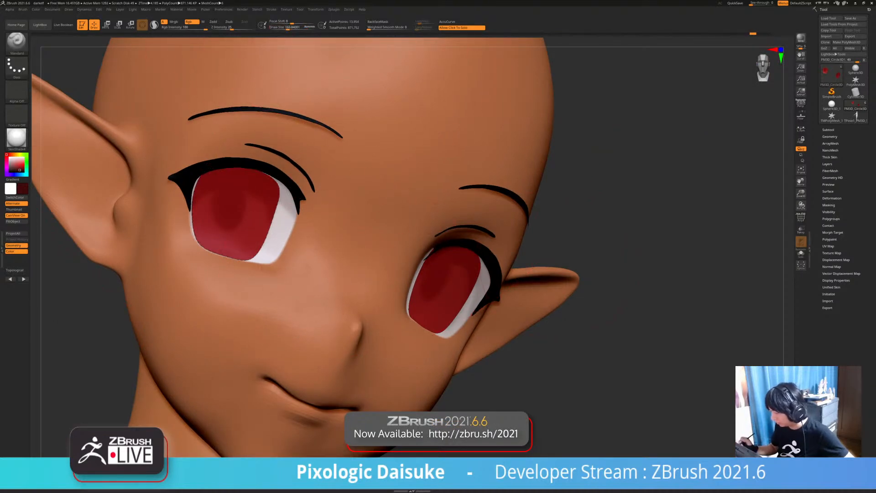
click(543, 254)
click(463, 225)
click(543, 247)
click(543, 246)
drag(290, 28, 281, 27)
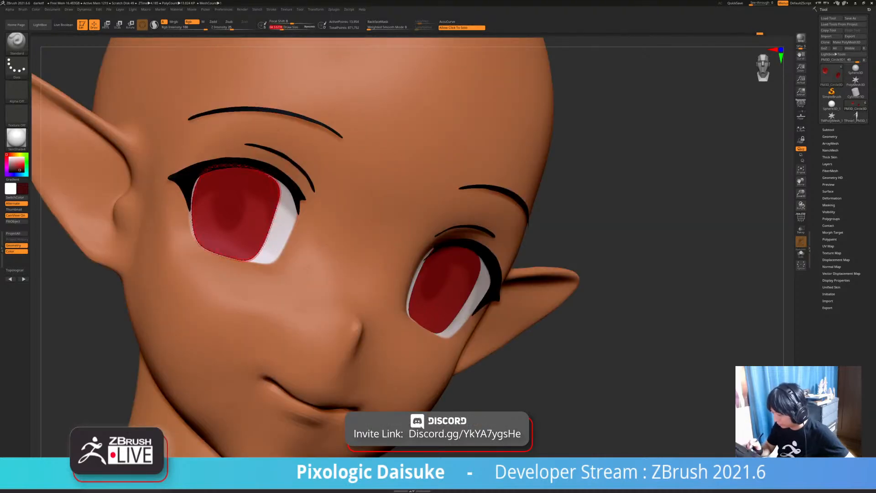
drag(269, 176, 278, 210)
key(ctrl+z)
- Reduce the brush size further, try the iris outline once more and undo the stroke
drag(282, 28, 280, 27)
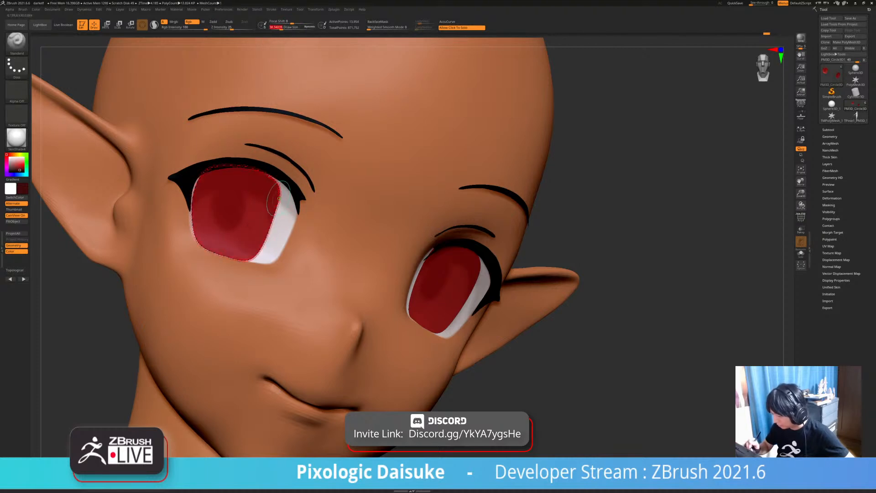
drag(280, 198, 251, 171)
mouse_move(270, 219)
ctrl+right_down()
mouse_move(228, 178)
mouse_move(240, 189)
ctrl+right_up()
key(ctrl+z)
- Outline both irises in dark red along their border curves with the Standard brush
drag(279, 27, 281, 27)
mouse_move(277, 200)
mouse_down()
mouse_move(231, 181)
mouse_move(216, 196)
mouse_up()
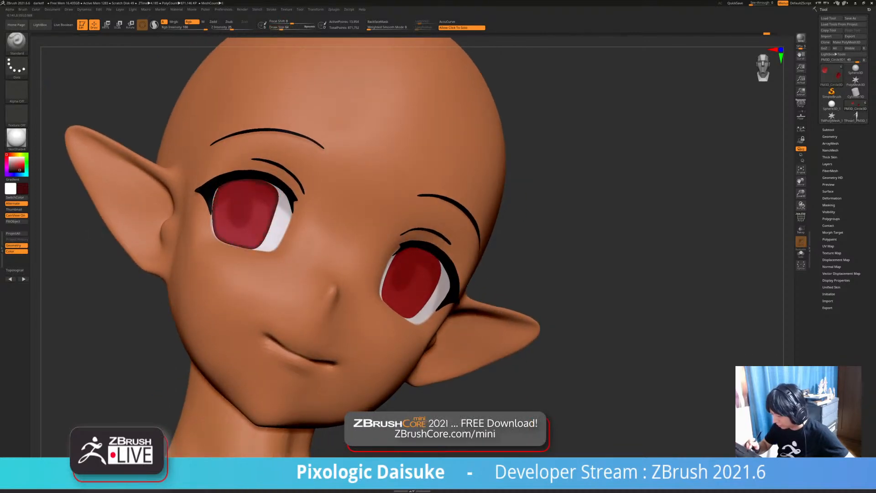
click(373, 278)
right_drag(373, 278, 348, 270)
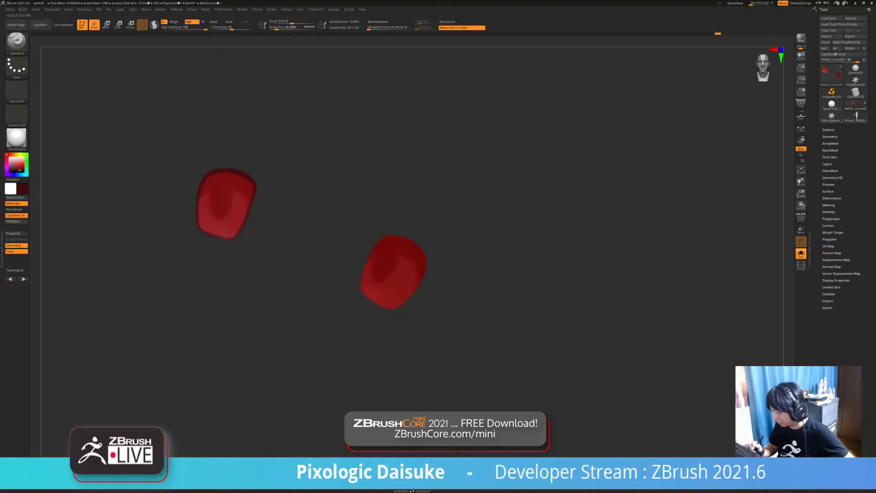
click(450, 275)
right_drag(463, 271, 427, 277)
drag(426, 277, 393, 307)
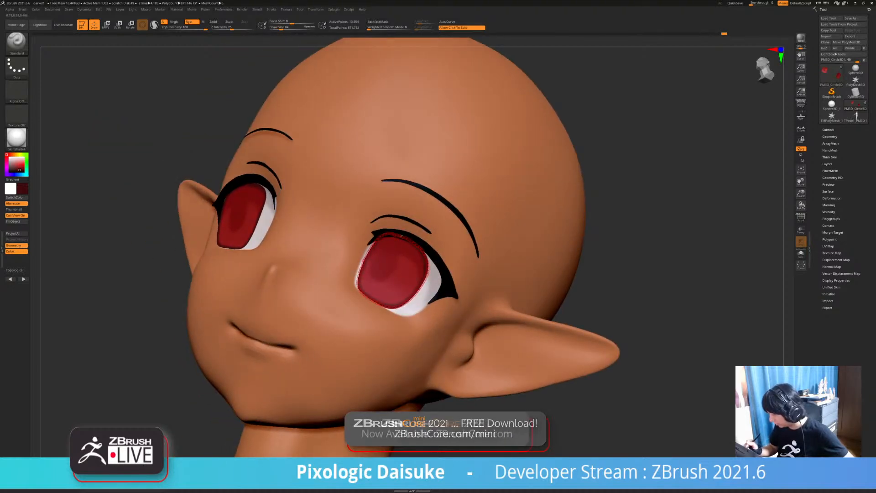
ctrl+right_drag(573, 305, 597, 256)
click(575, 280)
click(625, 287)
- Set the Standard brush size to 12 and touch up the dark outline around the iris nearer the view
mouse_move(548, 273)
right_down()
mouse_move(571, 279)
mouse_move(531, 277)
mouse_move(525, 332)
mouse_move(552, 335)
right_up()
mouse_move(532, 238)
ctrl+right_down()
mouse_move(531, 278)
mouse_move(507, 276)
mouse_move(508, 232)
mouse_move(541, 233)
ctrl+right_up()
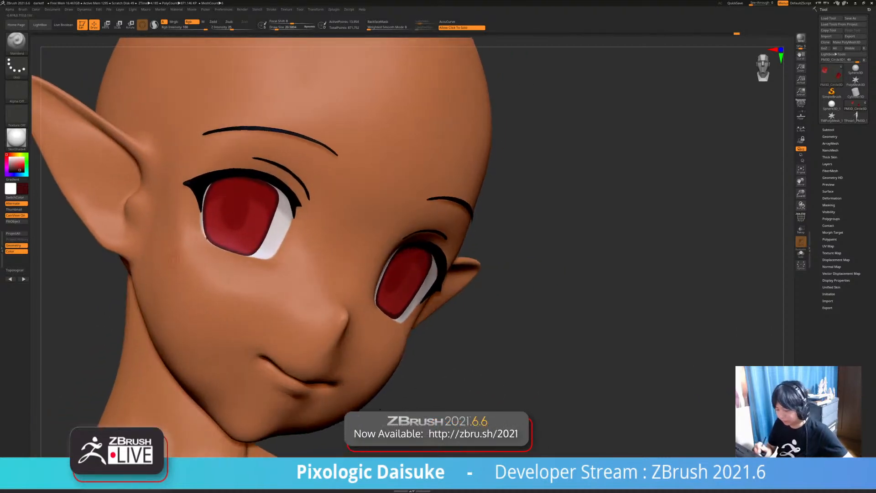
ctrl+right_drag(211, 157, 212, 137)
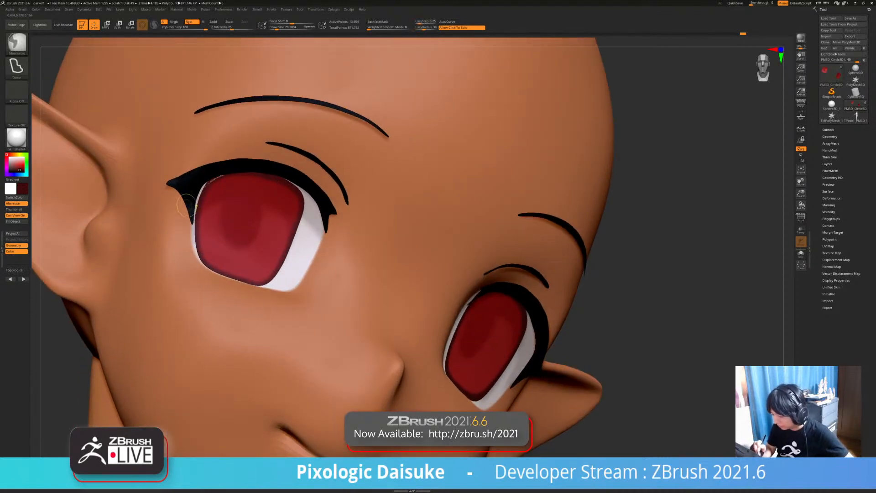
click(271, 9)
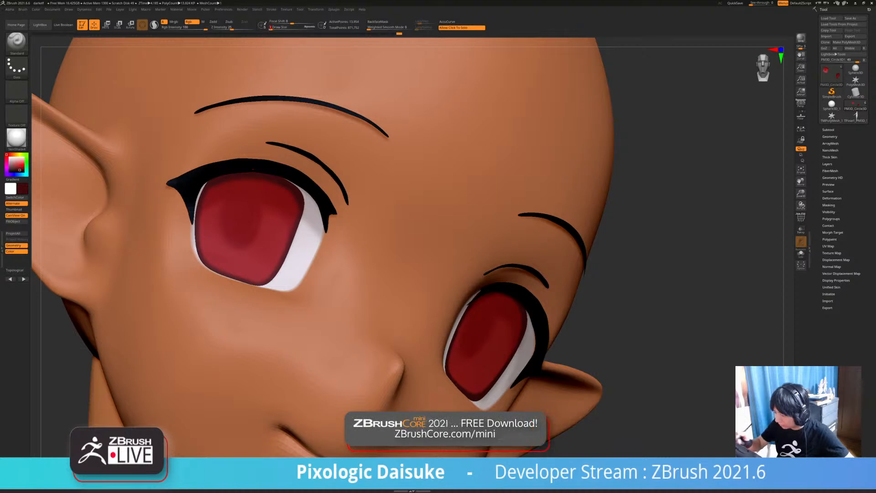
click(274, 27)
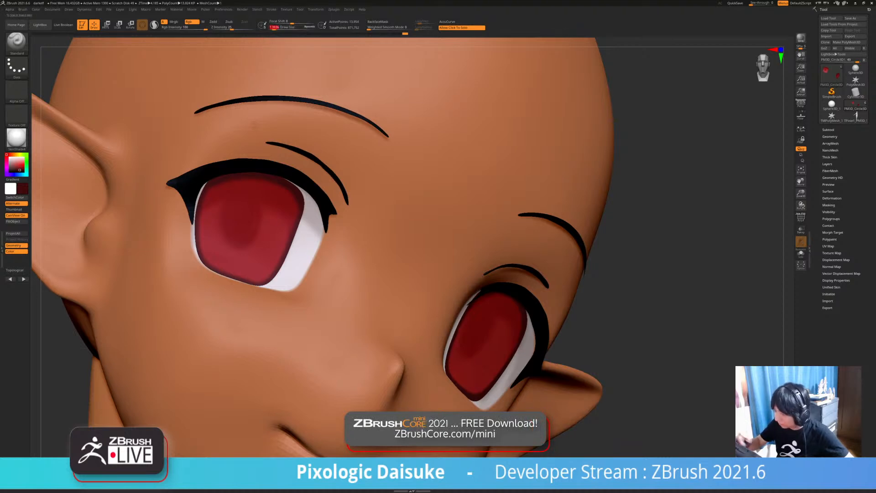
text(1)
key(Return)
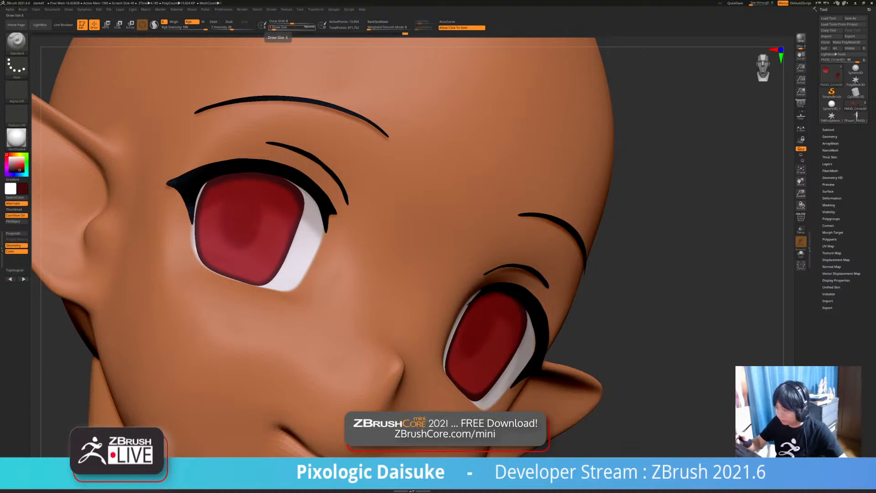
text(2)
key(Return)
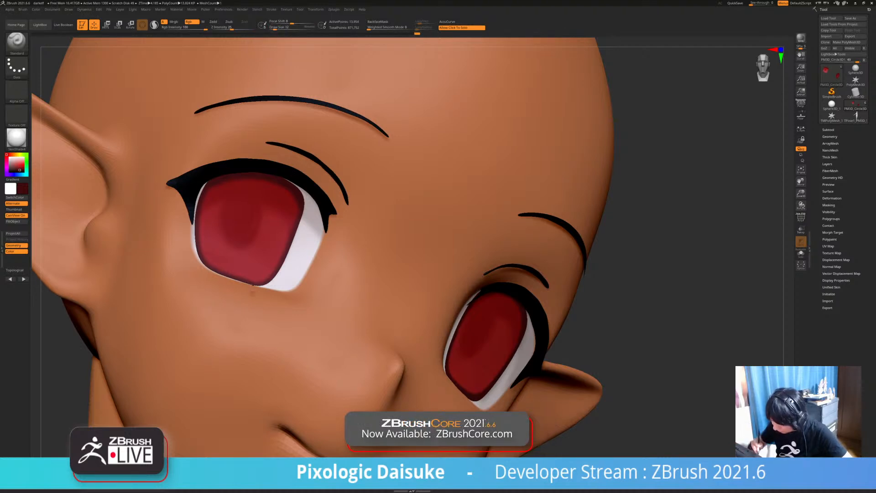
ctrl+right_drag(257, 278, 192, 228)
- Enlarge the brush and touch up the dark outline of the other iris
click(278, 28)
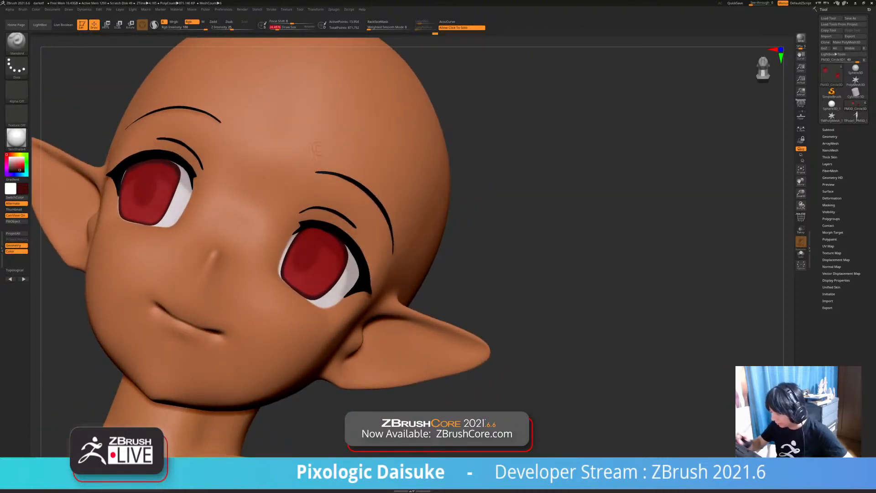
right_drag(292, 238, 185, 313)
right_drag(186, 312, 132, 315)
drag(459, 308, 449, 318)
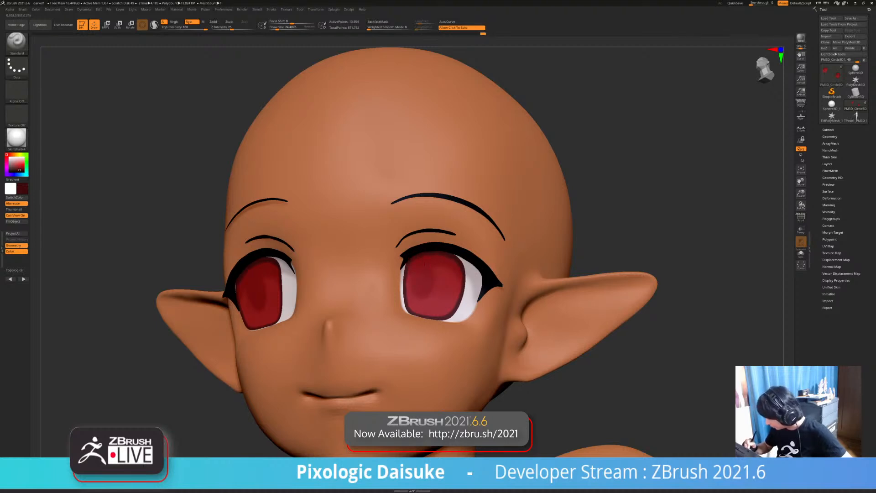
- Sample a dark red from the iris and paint the pupil area of the character's right eye
ctrl+right_drag(424, 265, 468, 237)
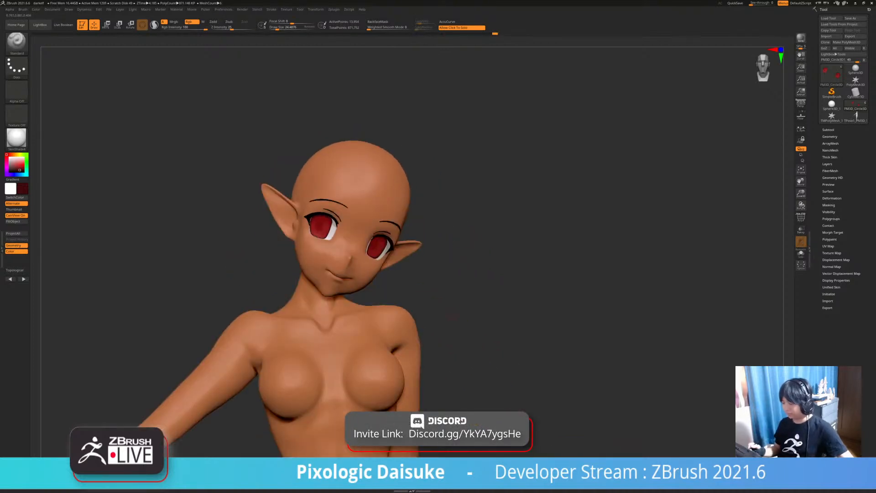
mouse_move(450, 322)
ctrl+right_down()
mouse_move(461, 361)
mouse_move(444, 357)
ctrl+right_up()
mouse_move(356, 298)
ctrl+right_down()
mouse_move(358, 315)
mouse_move(369, 317)
mouse_move(372, 356)
mouse_move(402, 357)
ctrl+right_up()
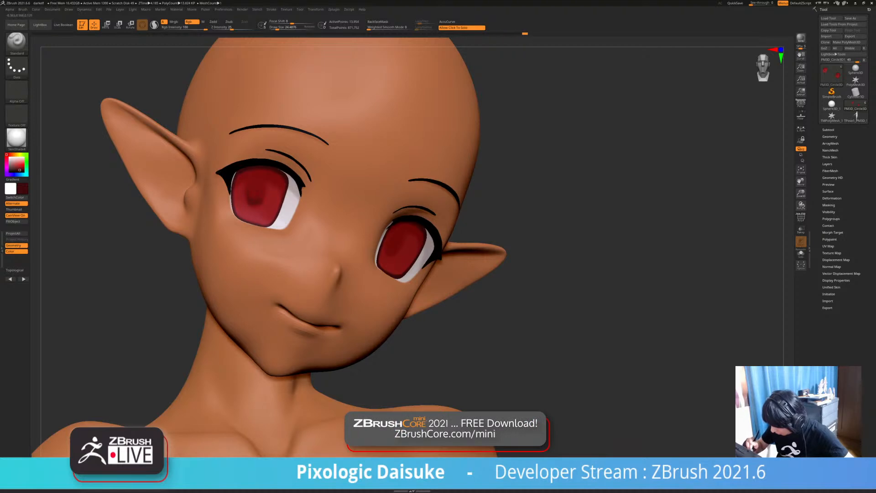
key(c)
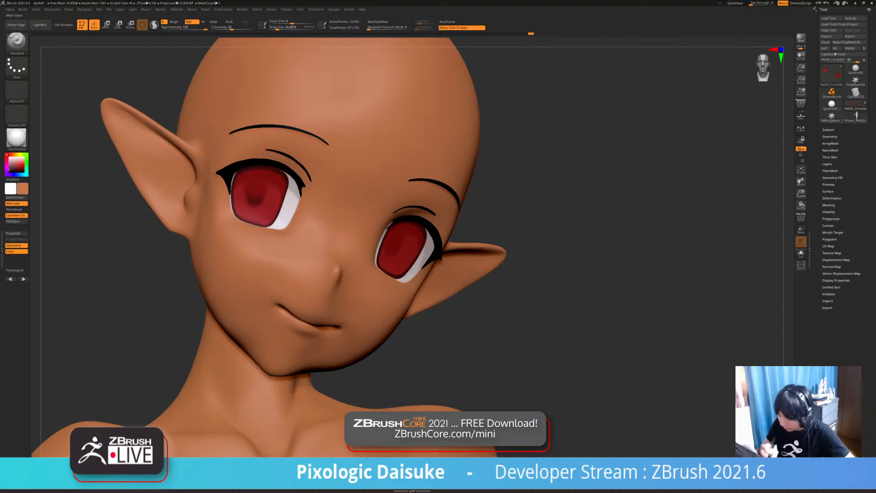
key(c)
drag(258, 188, 262, 196)
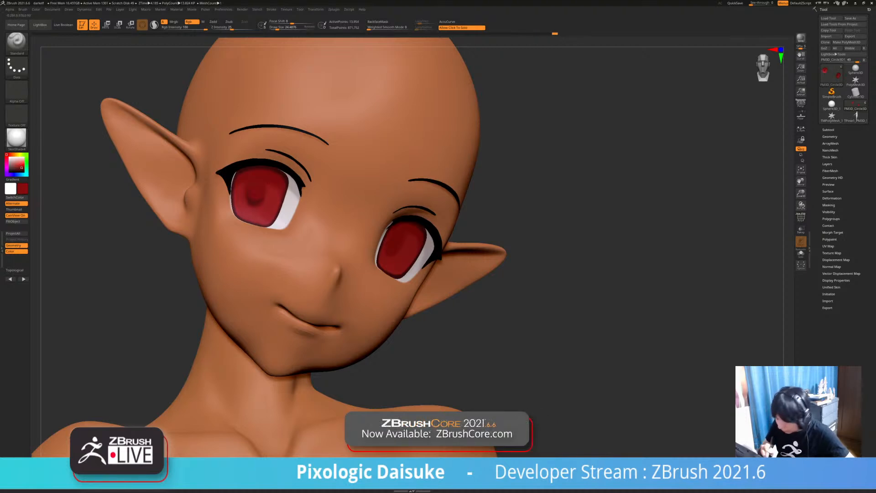
- Sample a deeper red, reduce the brush size to about 17 and darken the pupil of the same eye
key(c)
key(c)
click(275, 27)
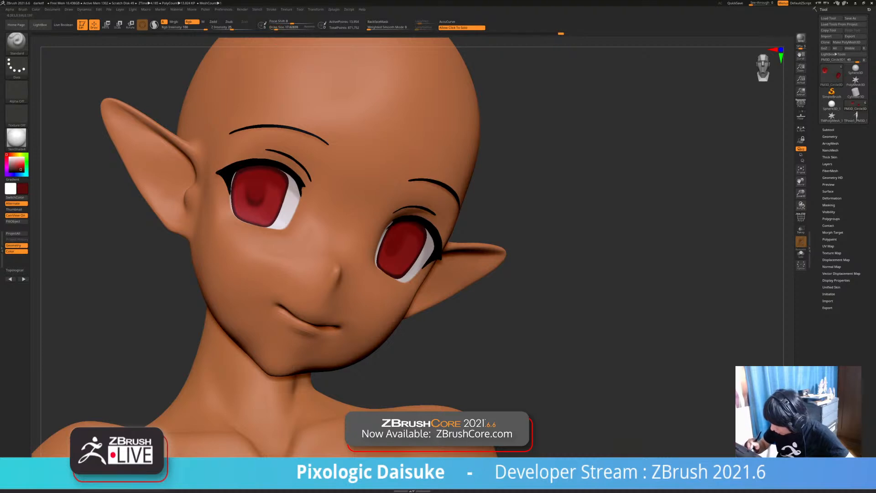
mouse_move(254, 202)
mouse_down()
mouse_move(265, 191)
mouse_move(257, 188)
mouse_up()
mouse_move(547, 182)
mouse_down()
mouse_move(543, 167)
mouse_move(498, 155)
mouse_up()
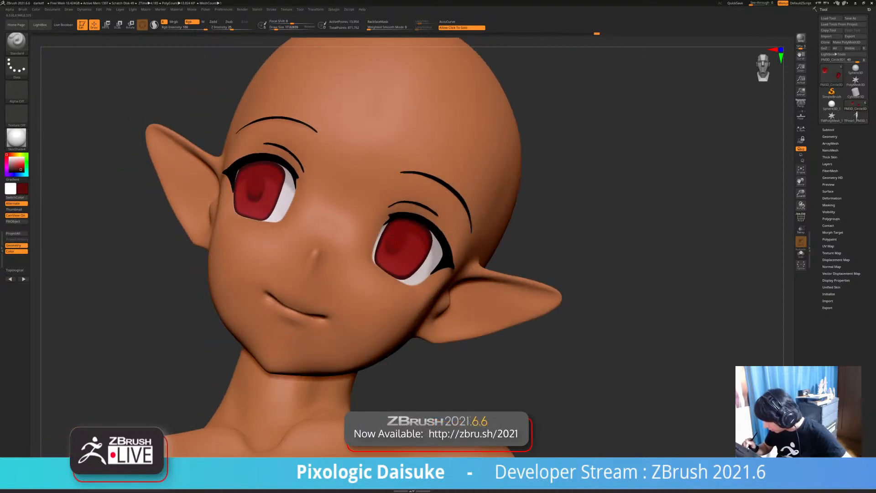
- Choose an off-white paint colour and reduce the brush size for painting fine eye highlights
drag(571, 205, 592, 171)
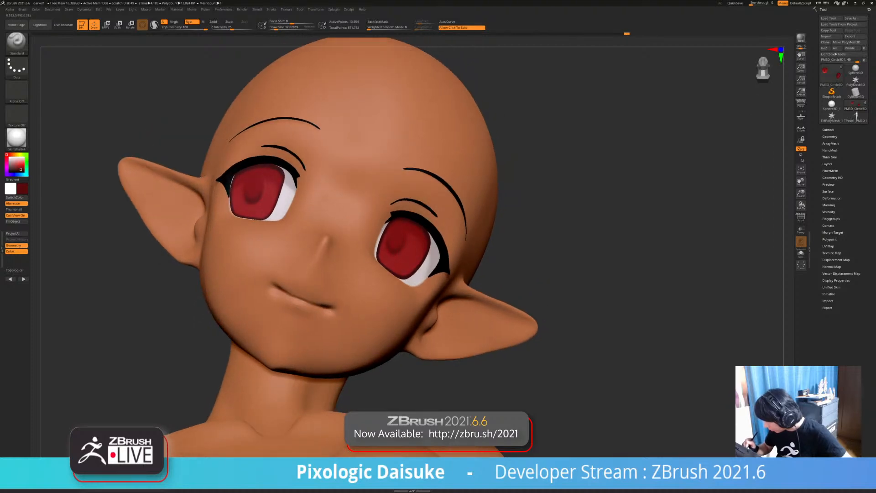
mouse_move(547, 205)
ctrl+right_down()
mouse_move(548, 178)
mouse_move(575, 210)
mouse_move(575, 237)
mouse_move(556, 233)
ctrl+right_up()
drag(15, 162, 10, 158)
click(274, 27)
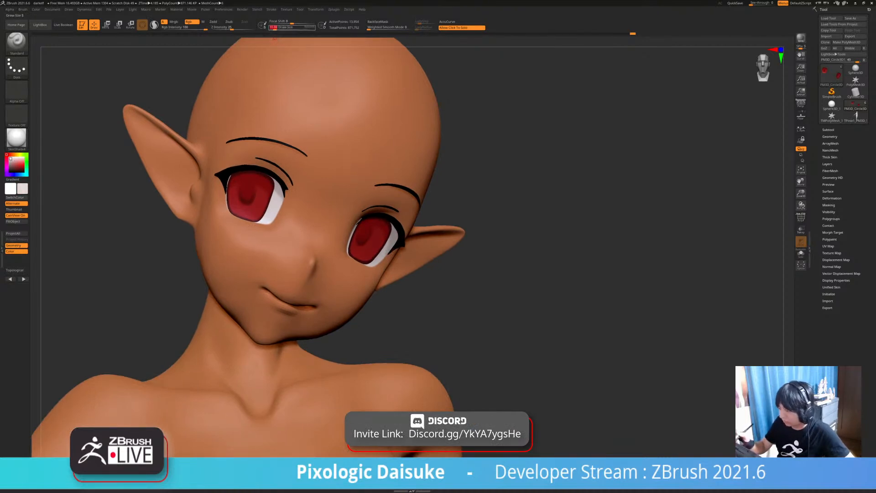
- Try painting a white highlight and a smaller secondary dot on each red iris
ctrl+right_drag(268, 192, 268, 214)
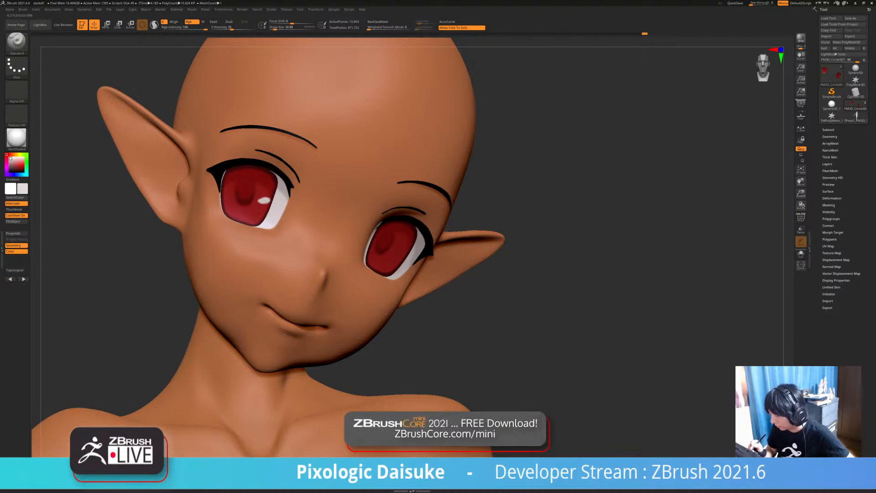
alt+right_drag(412, 261, 365, 237)
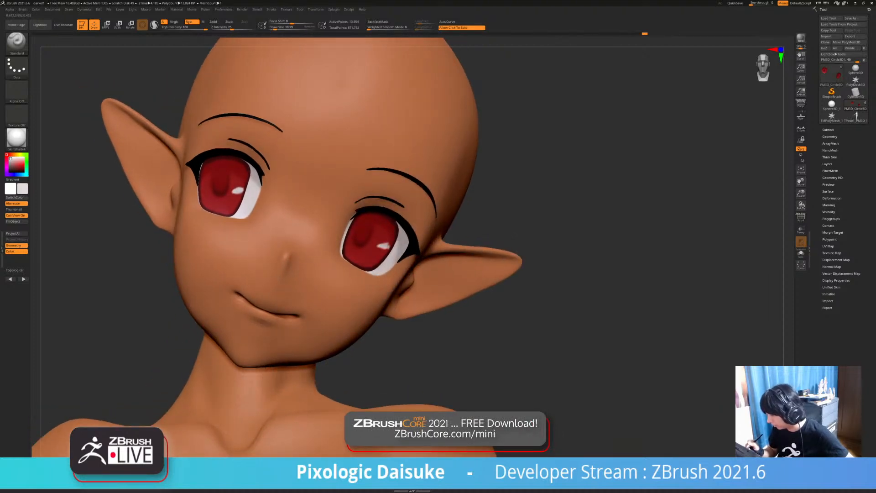
click(372, 246)
mouse_move(372, 245)
ctrl+right_down()
mouse_move(364, 169)
mouse_move(315, 171)
mouse_move(361, 164)
ctrl+right_up()
right_drag(424, 214, 496, 324)
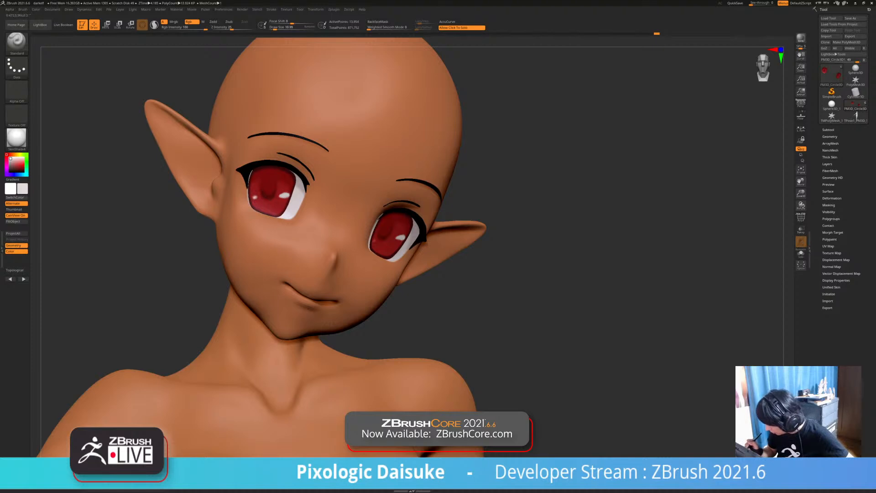
ctrl+right_drag(496, 320, 493, 220)
alt+right_drag(493, 220, 437, 219)
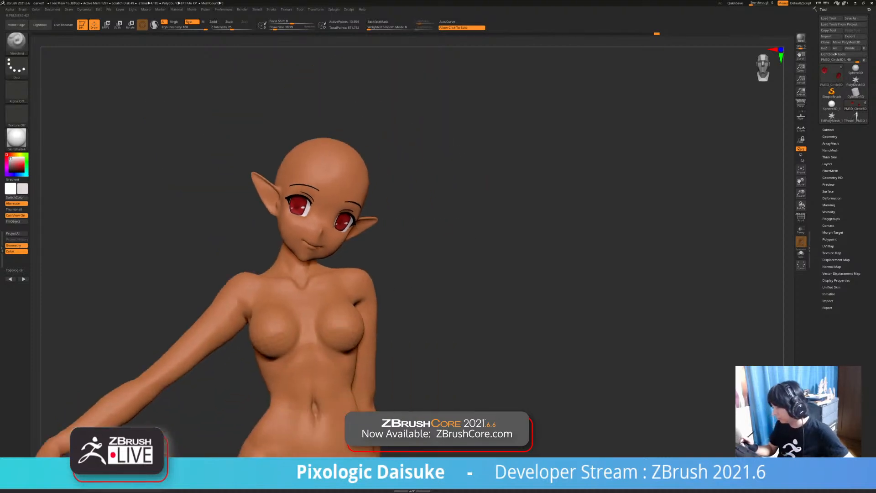
- Undo the white highlights and small secondary dots painted on both irises
right_drag(479, 269, 428, 297)
mouse_move(431, 267)
right_down()
mouse_move(424, 347)
mouse_move(413, 349)
right_up()
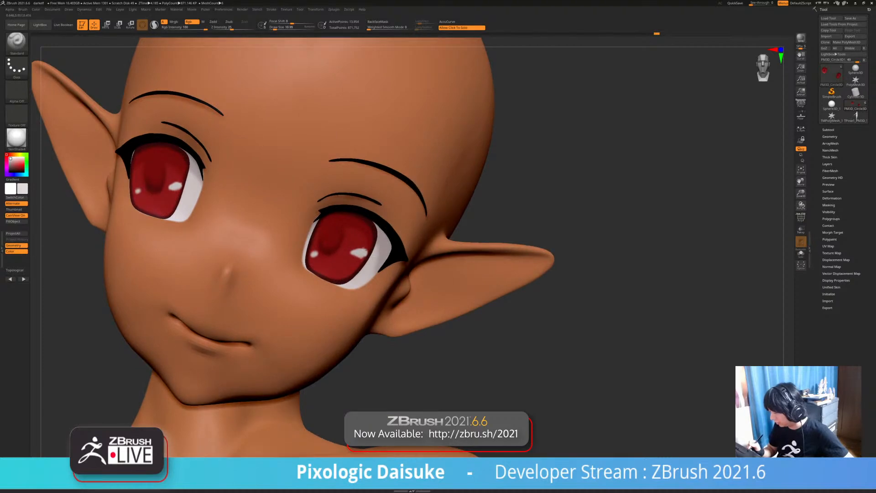
mouse_move(426, 319)
ctrl+right_down()
mouse_move(424, 293)
mouse_move(424, 320)
ctrl+right_up()
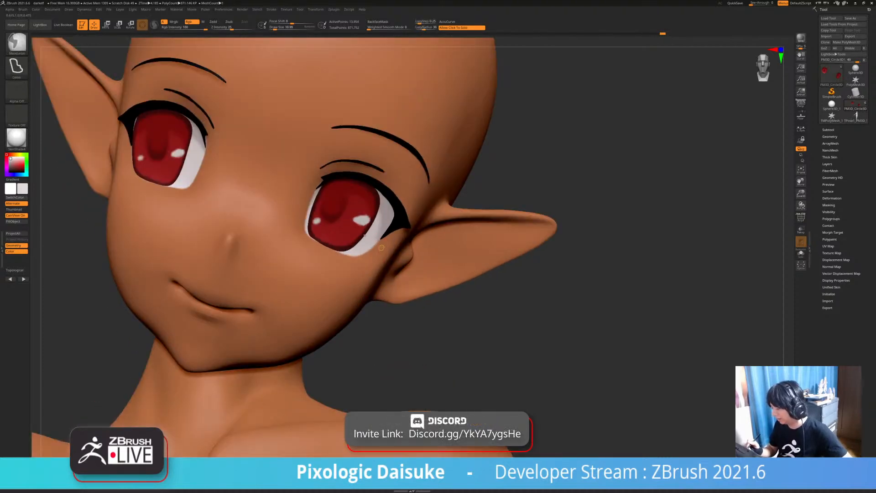
key(ctrl+z)
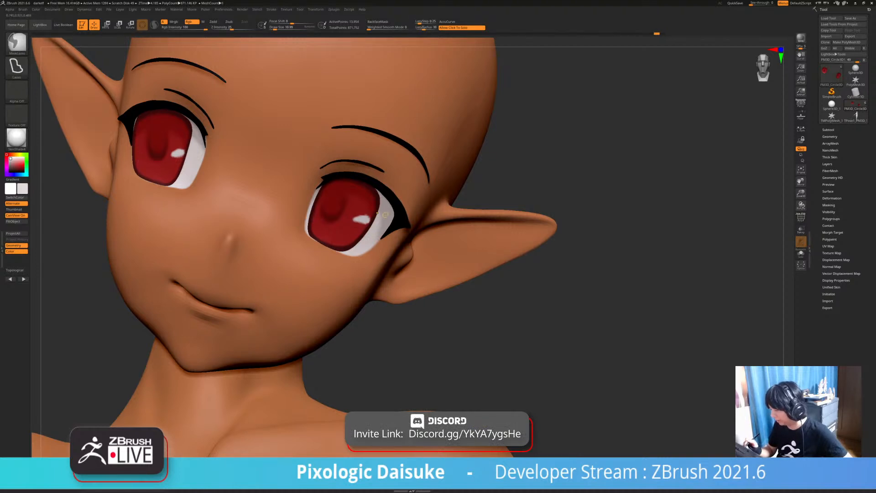
key(ctrl+z)
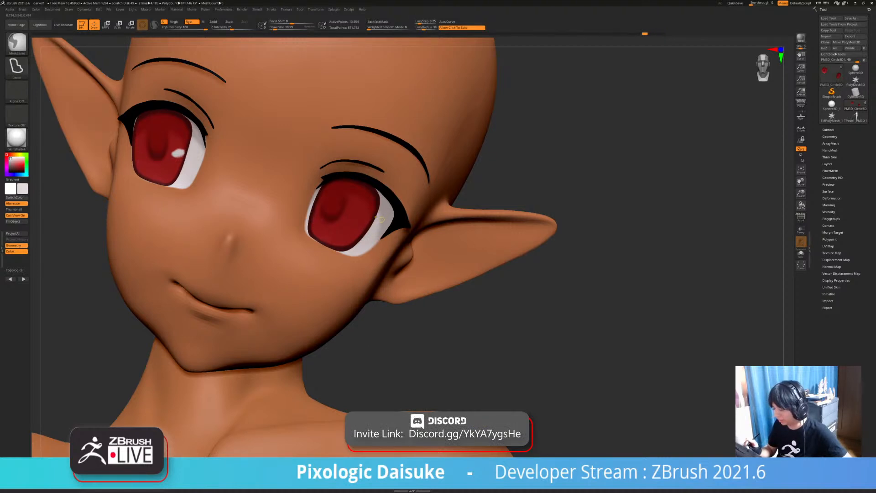
key(ctrl+z)
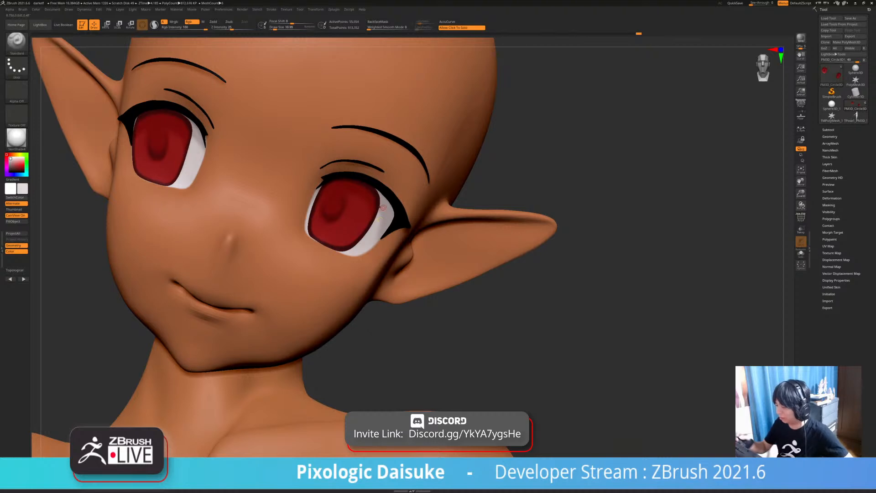
- Enlarge the brush to about 28 and paint an off-white highlight on the lower outer part of the character's left iris
click(277, 27)
right_drag(292, 91, 303, 76)
right_drag(360, 233, 360, 217)
drag(353, 223, 356, 223)
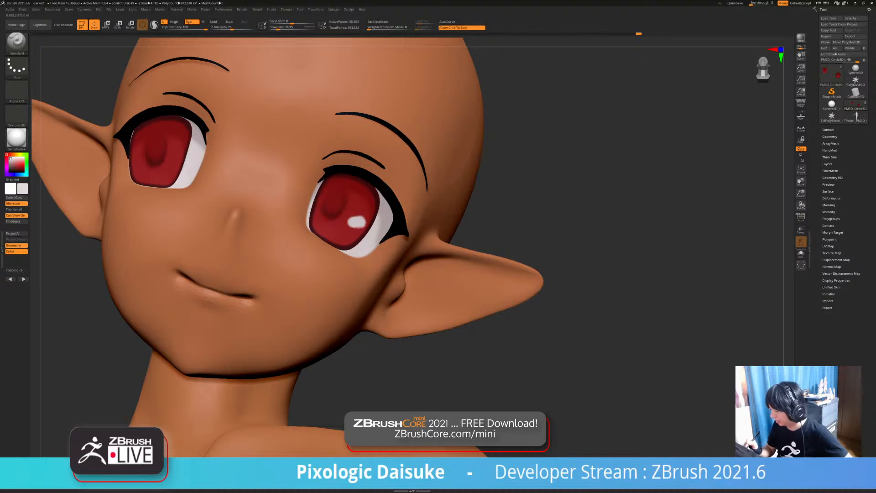
- Reduce the brush size, sharpen that highlight and paint a matching one on the character's right iris
drag(280, 29, 275, 28)
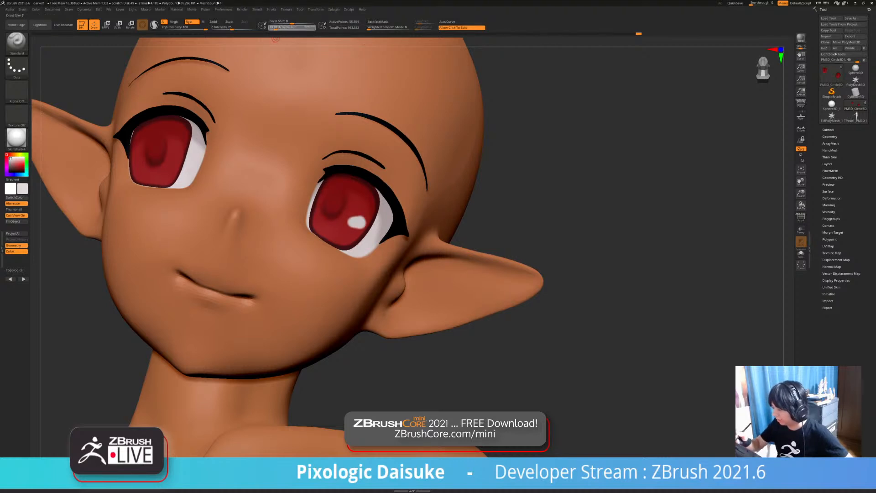
right_drag(337, 206, 350, 217)
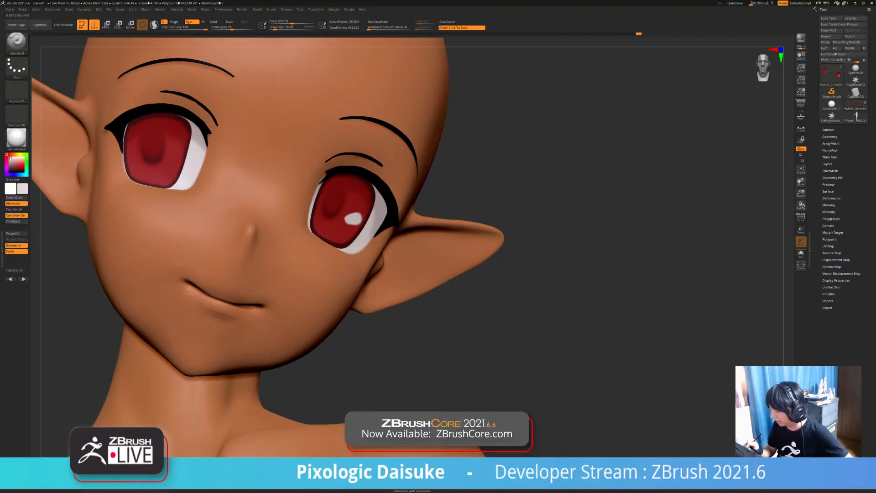
alt+right_drag(219, 232, 229, 287)
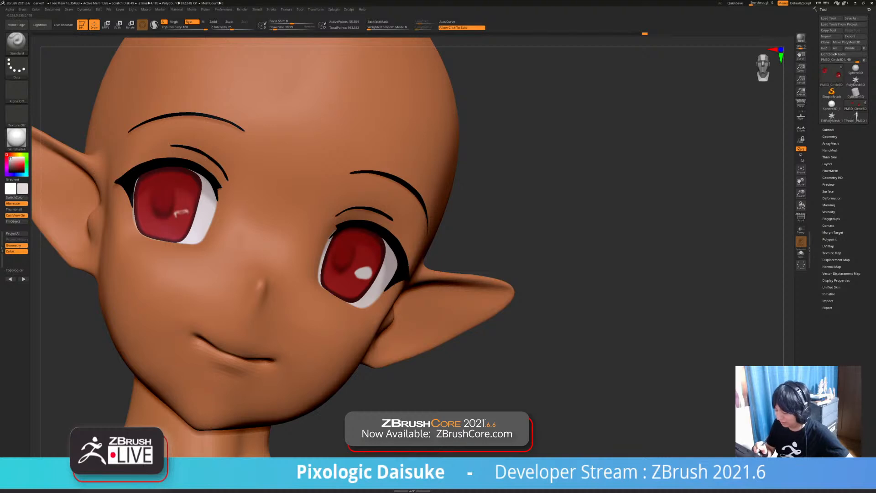
drag(177, 212, 188, 211)
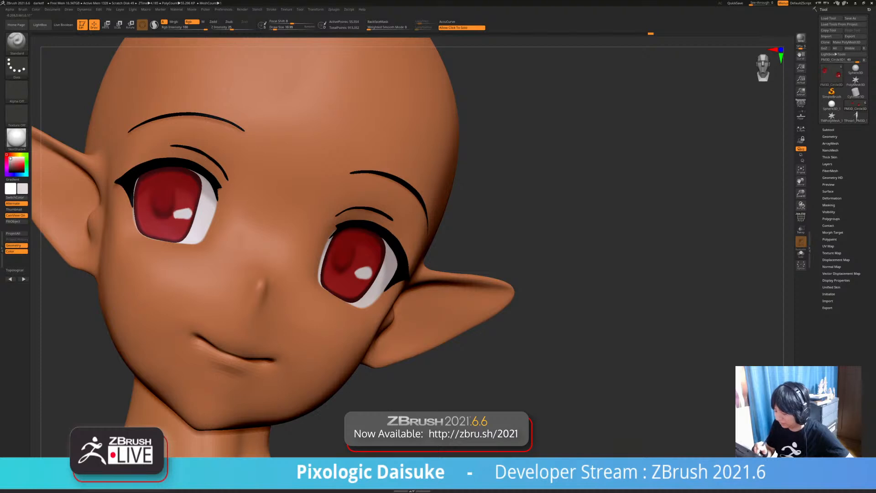
- Examine the eye highlights from several distances and angles, with the irises isolated and the perspective toggled
ctrl+right_drag(338, 329, 383, 283)
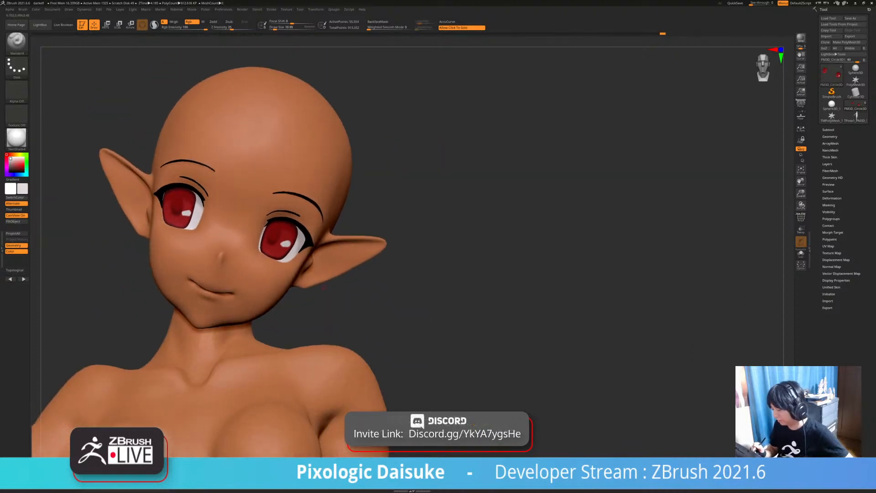
ctrl+right_drag(384, 283, 383, 338)
right_drag(383, 337, 461, 261)
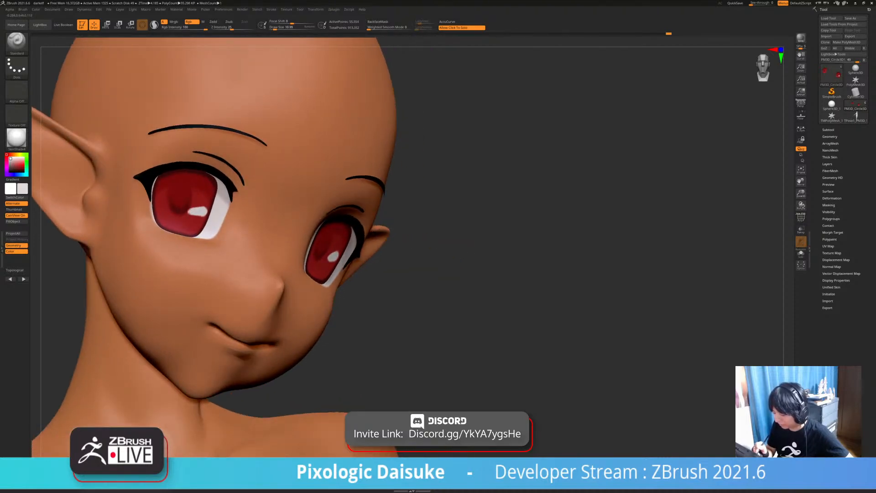
click(226, 229)
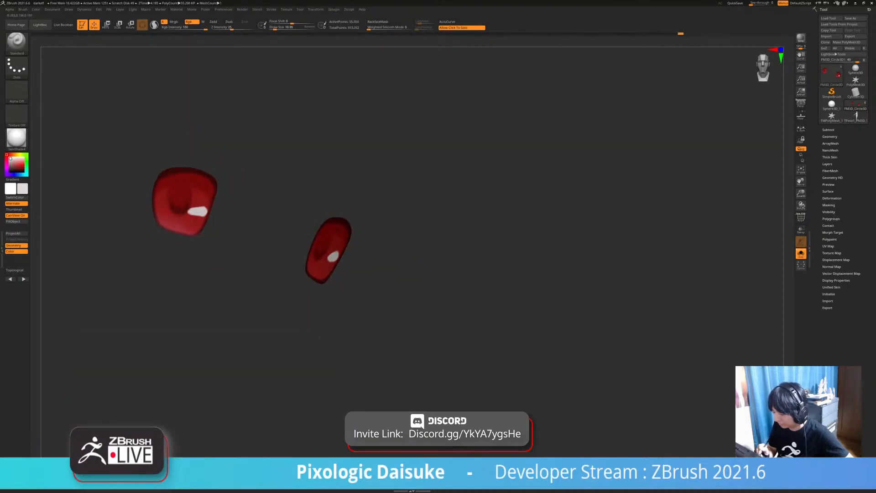
click(216, 272)
key(p)
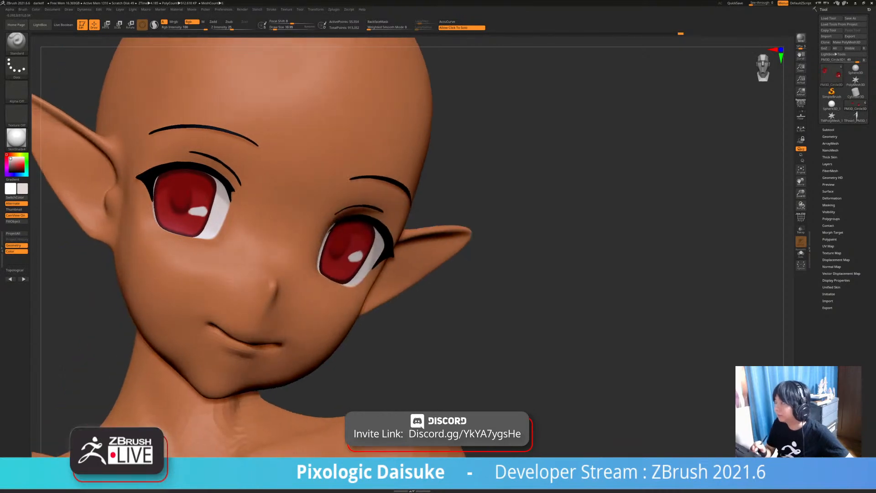
key(p)
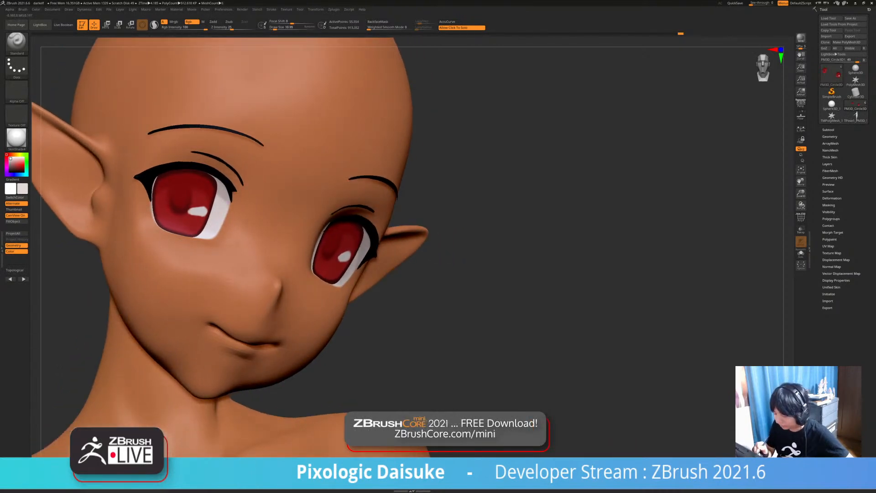
- Add a small secondary highlight to each iris opposite the main one and tint it with a red paint colour
click(323, 247)
drag(511, 273, 466, 275)
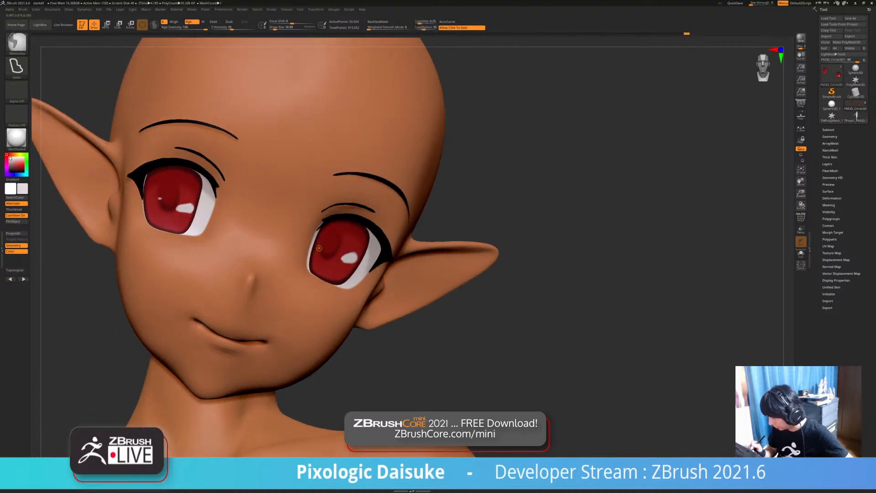
drag(20, 162, 21, 168)
click(22, 166)
drag(73, 73, 80, 48)
click(276, 27)
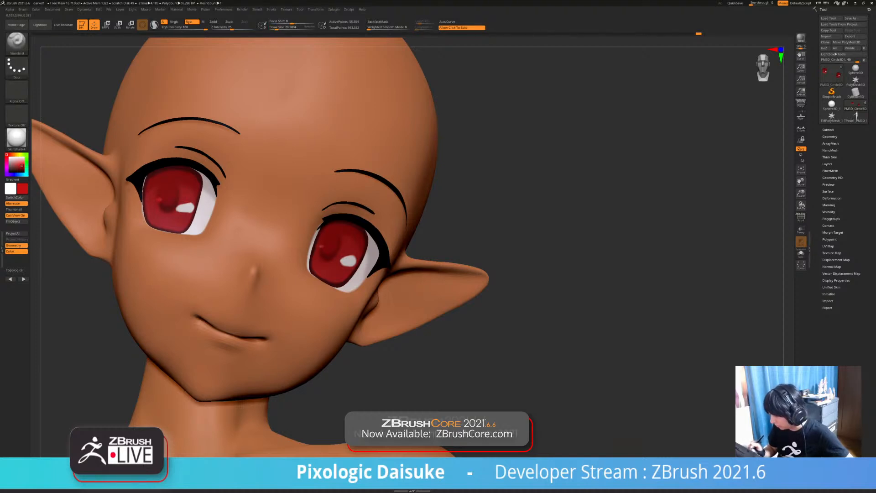
drag(23, 188, 168, 198)
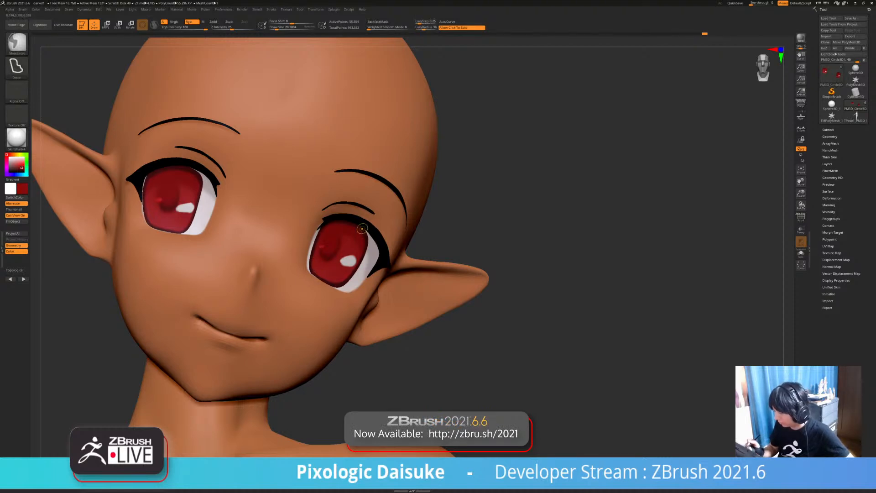
- Sample the off-white of the main highlight, set the brush size to about 12 and refine the highlights on both irises
drag(22, 188, 185, 208)
click(276, 28)
mouse_move(187, 197)
ctrl+right_down()
mouse_move(196, 228)
mouse_move(183, 228)
ctrl+right_up()
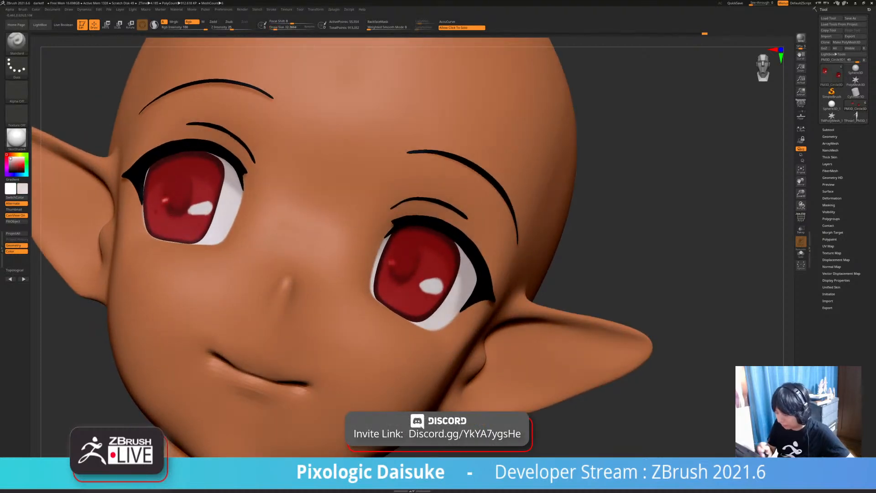
ctrl+right_drag(411, 265, 424, 306)
ctrl+right_drag(383, 210, 402, 249)
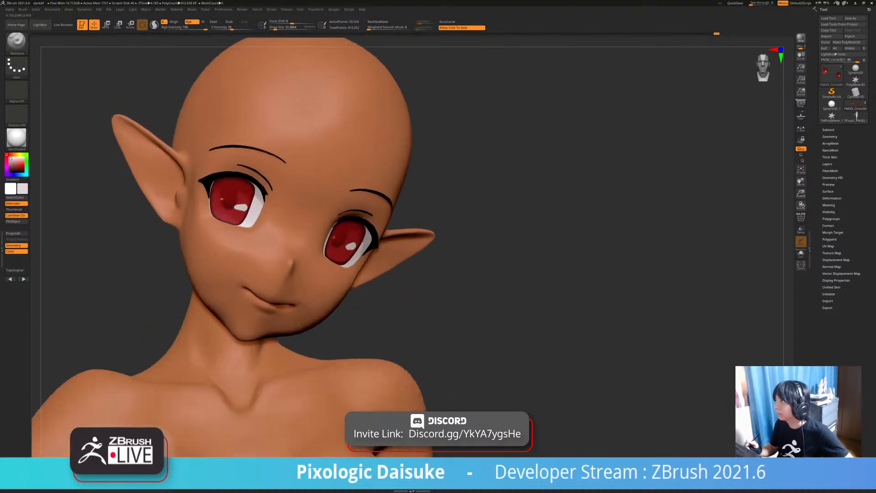
- Sample a very dark red, enlarge the brush to about 17 and touch up the dark iris edges
right_drag(282, 199, 326, 201)
key(c)
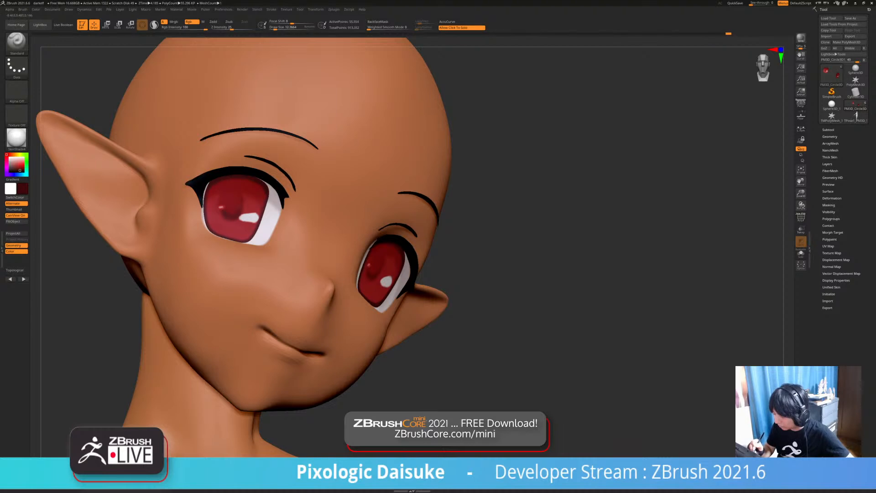
right_drag(292, 255, 242, 215)
drag(275, 27, 276, 28)
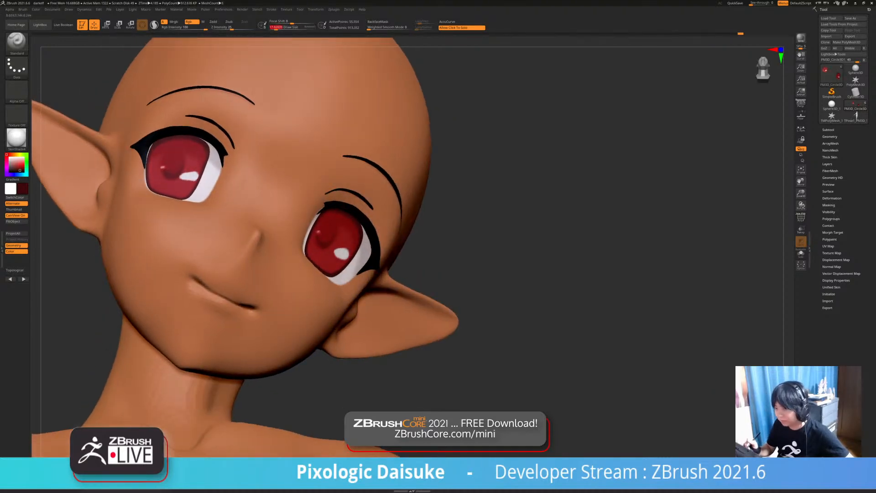
right_drag(292, 219, 255, 219)
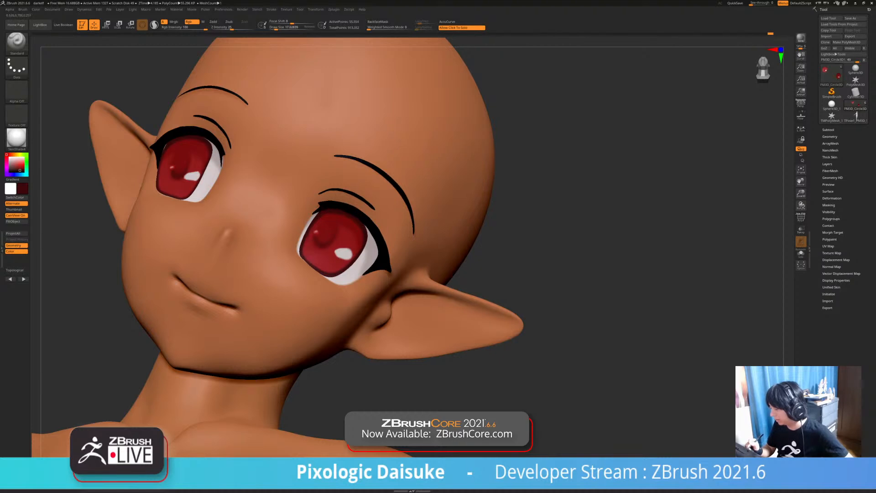
ctrl+right_drag(368, 269, 384, 256)
alt+right_drag(429, 297, 365, 267)
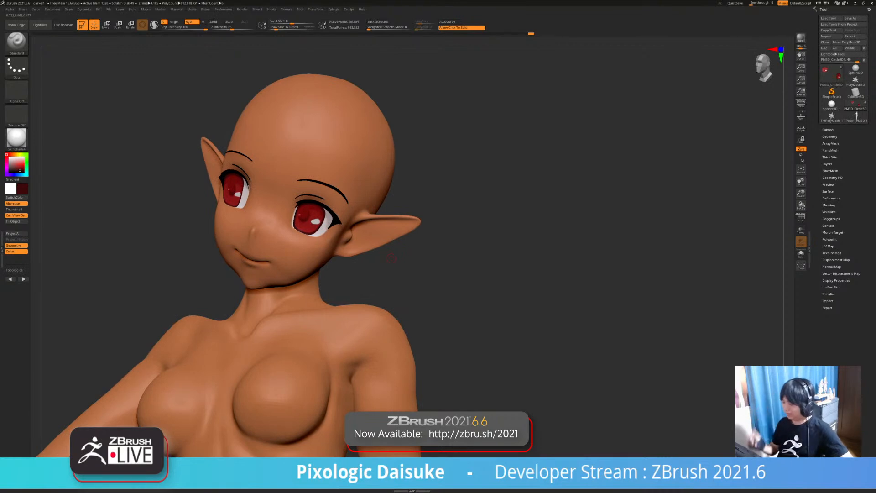
- Make the body subtool active and sample its skin colour near the mouth
mouse_move(380, 286)
right_down()
mouse_move(445, 282)
mouse_move(396, 272)
mouse_move(387, 289)
right_up()
click(19, 160)
alt+click(228, 256)
ctrl+right_drag(228, 256, 307, 283)
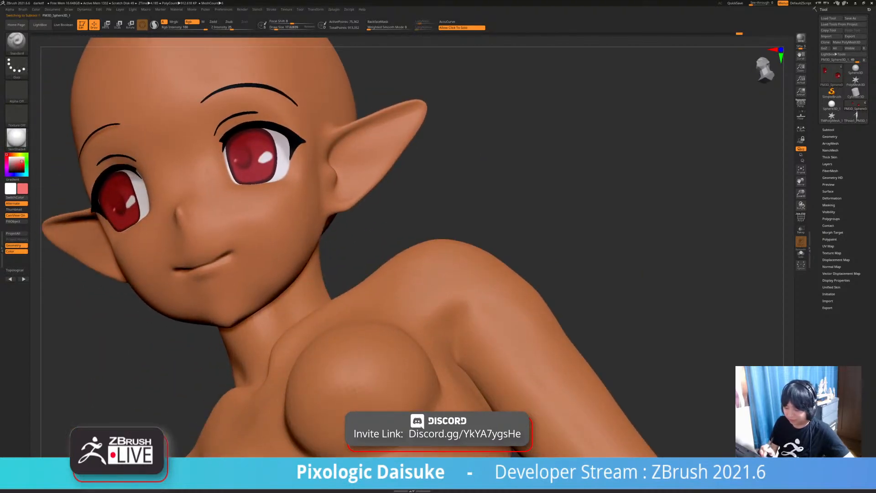
key(c)
key(c)
key(c)
key(c)
right_drag(237, 243, 321, 237)
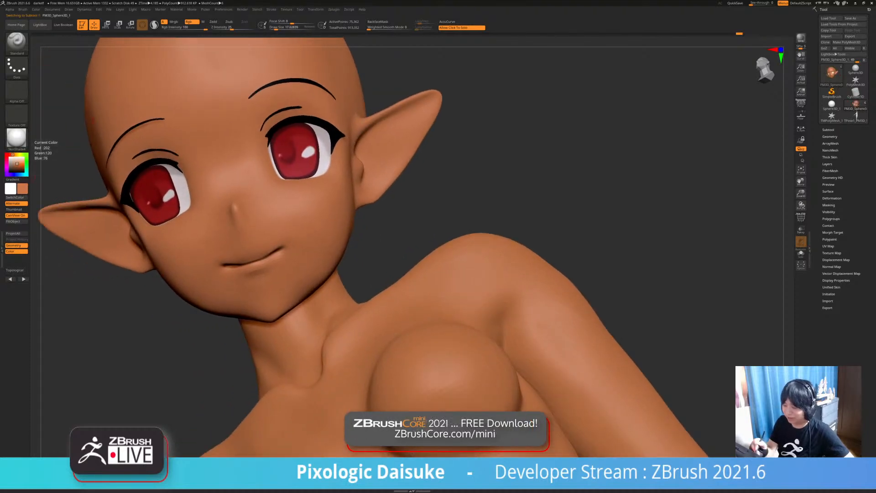
- Lighten the sampled skin colour, enlarge the brush, paint a highlight along the lower lip and raise the body's subdivision level
drag(17, 164, 17, 163)
click(277, 28)
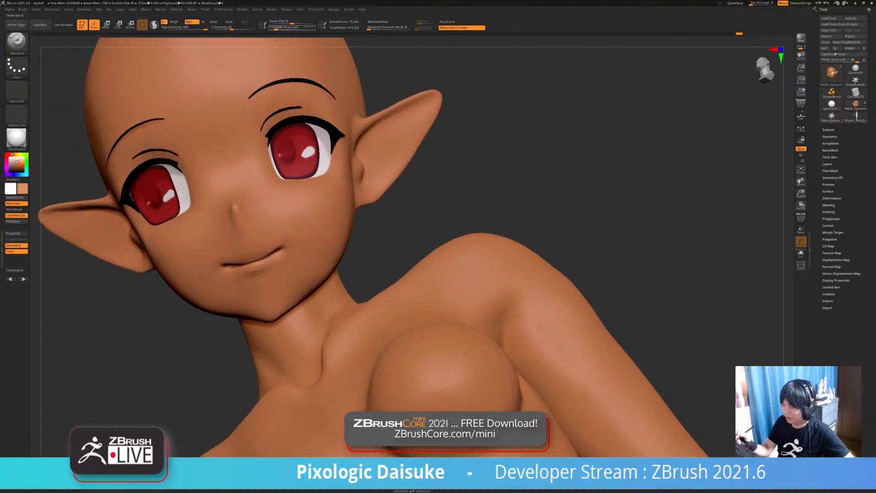
ctrl+right_drag(250, 254, 250, 219)
click(281, 28)
drag(251, 270, 268, 266)
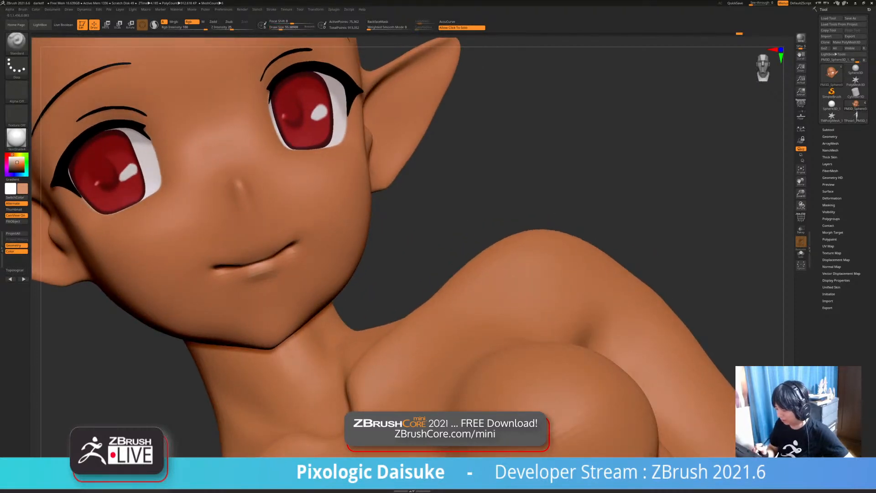
key(d)
shift+drag(358, 152, 360, 163)
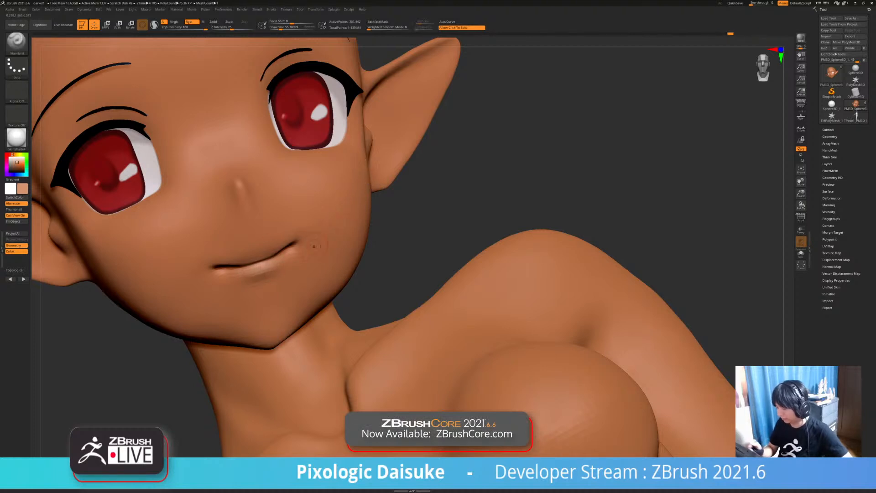
- Reduce the brush size to about 31 and examine the painted face from several angles
key(bracketleft)
key(bracketleft)
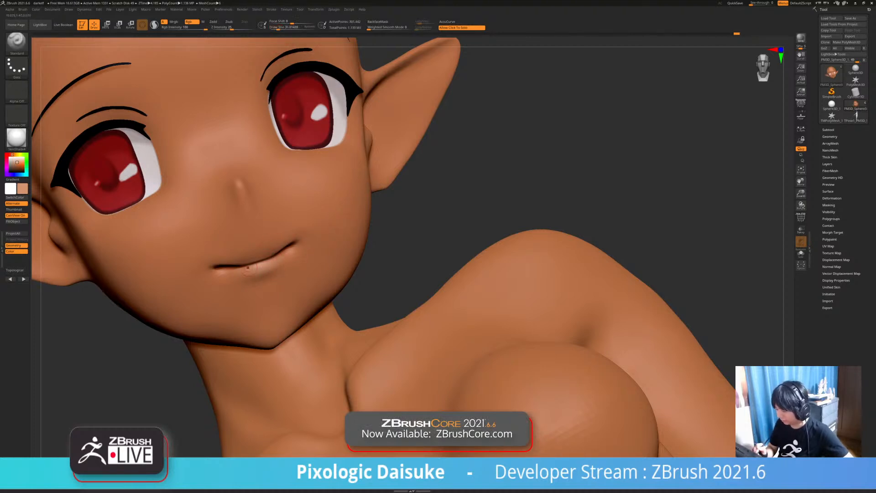
ctrl+right_drag(505, 326, 493, 219)
shift+right_drag(493, 256, 454, 315)
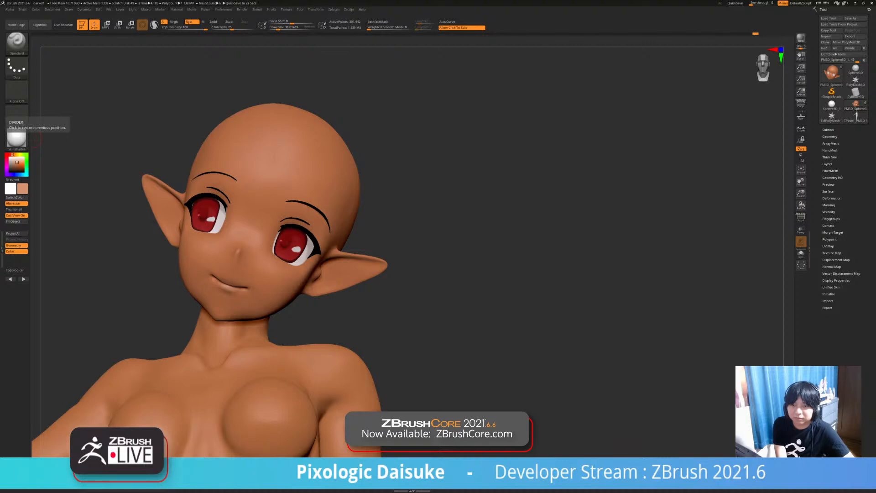
mouse_move(82, 201)
mouse_down()
mouse_move(125, 206)
mouse_move(137, 150)
mouse_move(109, 160)
mouse_move(125, 169)
mouse_up()
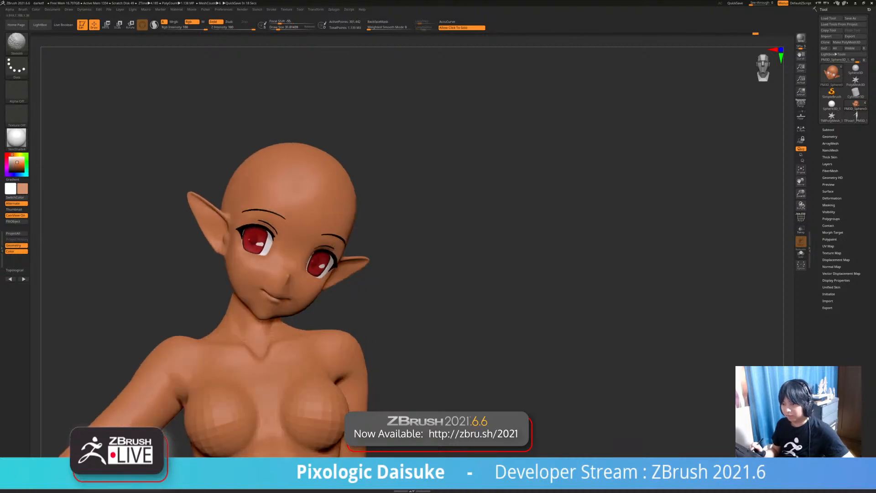
click(392, 219)
click(393, 219)
mouse_move(393, 292)
mouse_down()
mouse_move(379, 249)
mouse_move(390, 251)
mouse_move(390, 274)
mouse_up()
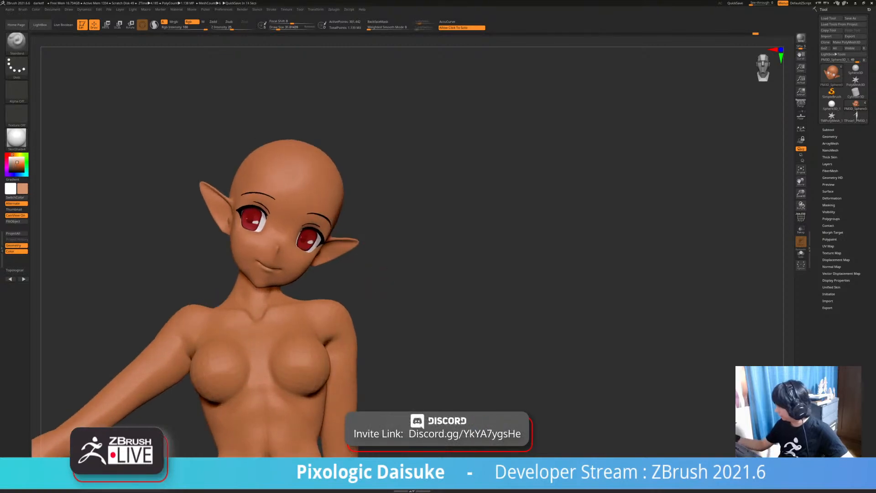
click(828, 130)
click(855, 279)
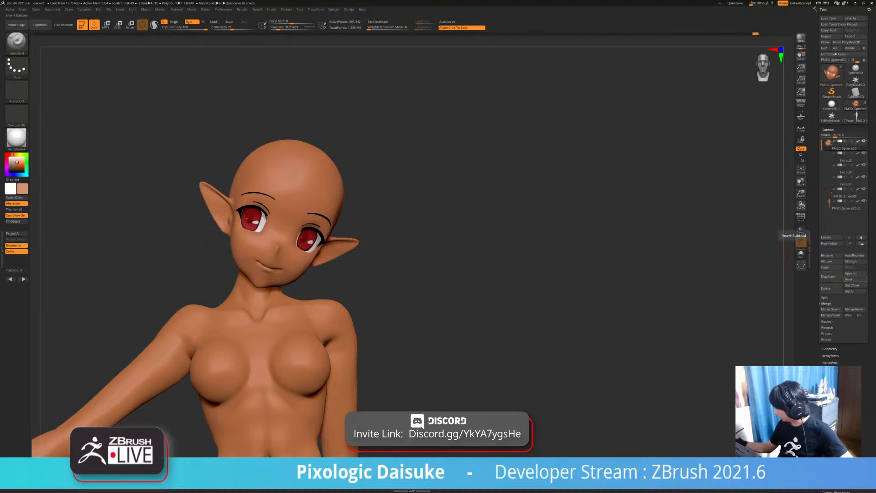
click(855, 279)
click(682, 313)
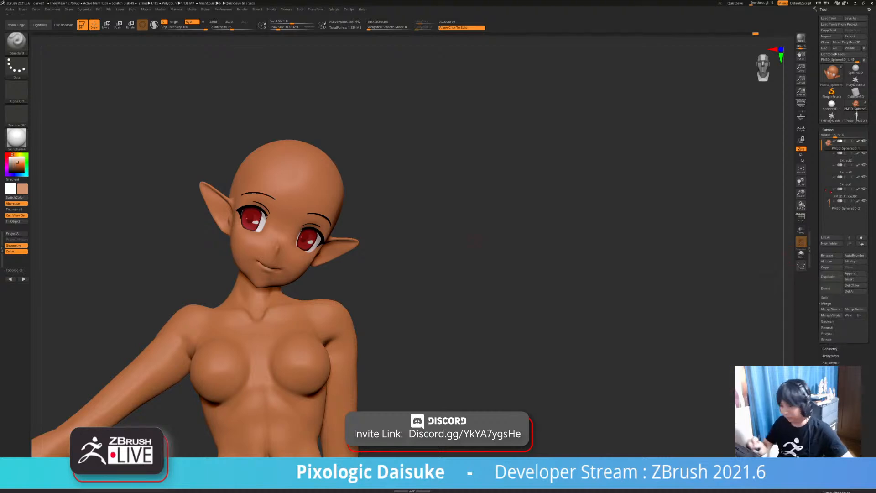
- Select the STN hair strip insert brush and duplicate the body subtool
click(17, 43)
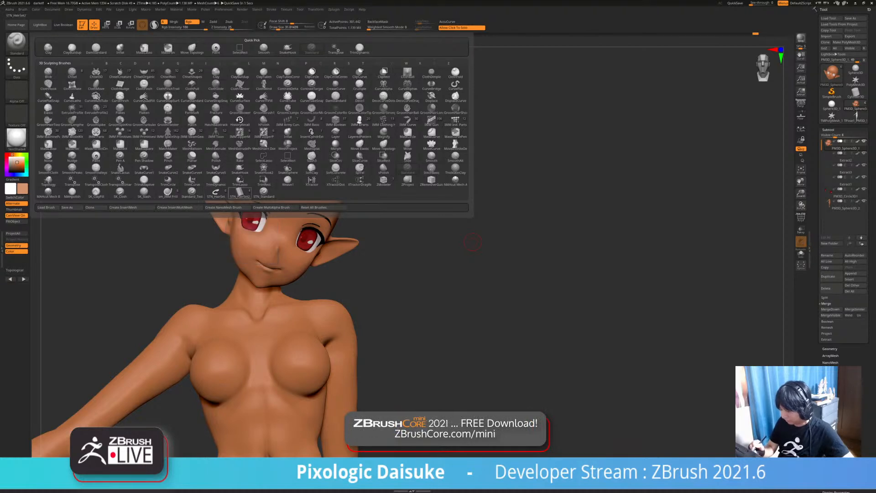
click(240, 190)
ctrl+right_drag(205, 167, 324, 252)
click(831, 277)
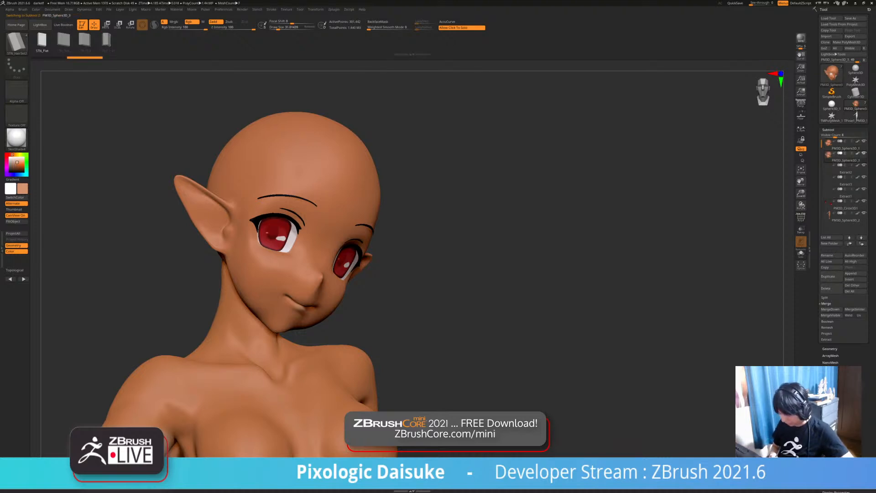
- Set the brush size to about 83 and draw a hair strand from the top of the head down past the character's right eye
key(s)
drag(268, 185, 273, 185)
mouse_move(276, 138)
mouse_down()
mouse_move(251, 185)
mouse_move(253, 289)
mouse_up()
right_drag(253, 288, 196, 288)
drag(434, 246, 525, 240)
key(bracketleft)
key(bracketleft)
key(bracketleft)
click(270, 161)
right_drag(269, 161, 279, 161)
drag(281, 28, 283, 28)
click(270, 163)
mouse_move(511, 241)
mouse_down()
mouse_move(484, 243)
mouse_move(524, 242)
mouse_up()
click(525, 241)
click(525, 242)
right_drag(360, 164, 312, 153)
- Split the unmasked hair strand into its own subtool and delete the duplicated body
click(824, 297)
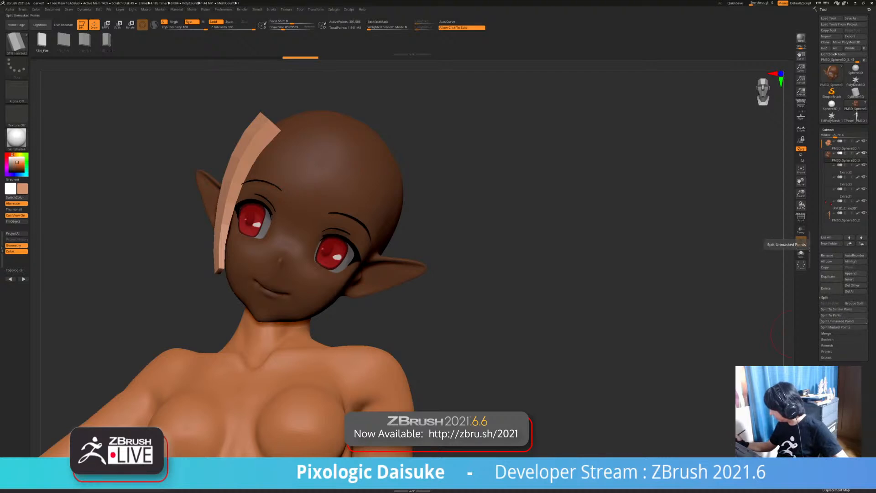
click(844, 321)
click(826, 288)
click(778, 302)
mouse_move(411, 223)
mouse_down()
mouse_move(470, 224)
mouse_move(404, 223)
mouse_up()
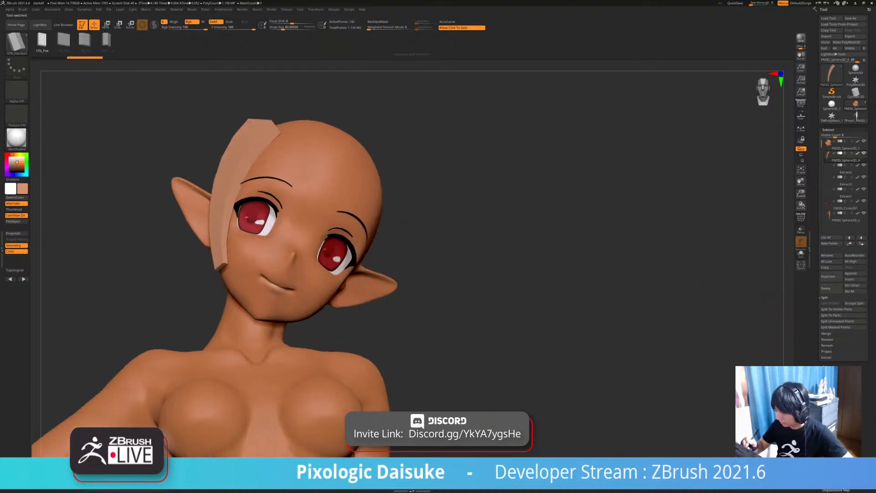
- Set the picker's depth mode to Centre Z and draw a second hair strand down the middle of the forehead
click(242, 9)
mouse_move(206, 9)
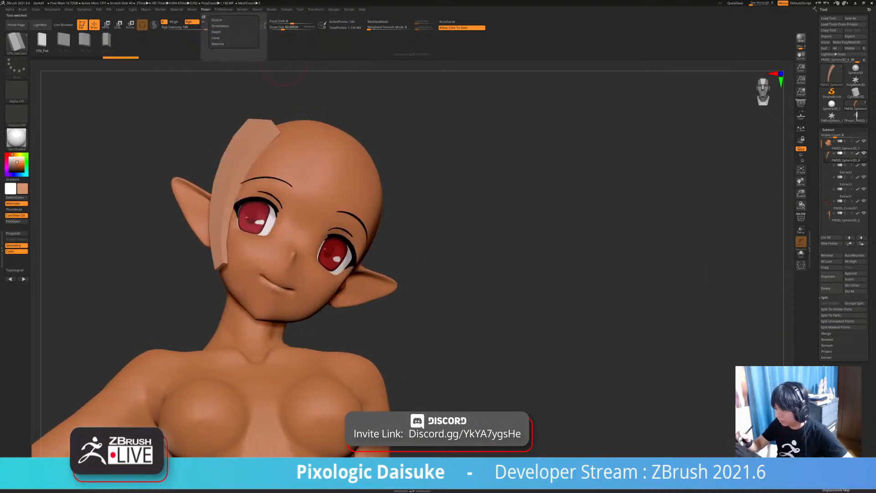
click(216, 32)
click(221, 49)
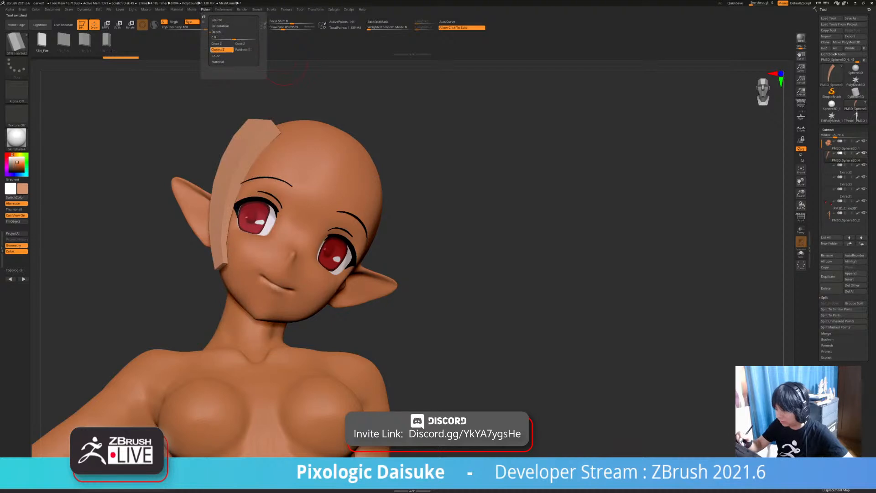
drag(298, 147, 303, 242)
mouse_move(436, 149)
mouse_down()
mouse_move(346, 133)
mouse_move(348, 227)
mouse_move(327, 285)
mouse_up()
key(ctrl+z)
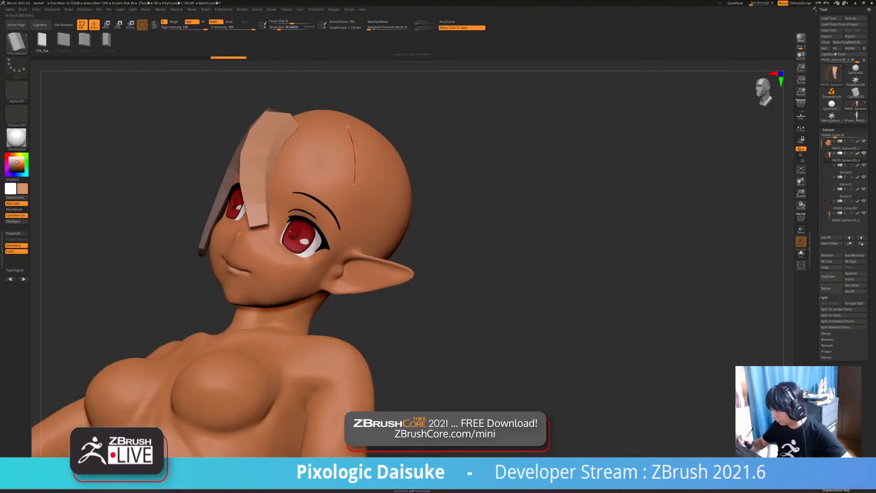
key(ctrl+shift+z)
key(ctrl+z)
key(ctrl+shift+z)
key(ctrl+z)
- Add a third hair strand in front of the character's left ear and clear the mask
right_drag(342, 230, 407, 224)
mouse_move(438, 220)
mouse_down()
mouse_move(388, 219)
mouse_move(438, 224)
mouse_up()
click(438, 233)
mouse_move(439, 274)
ctrl+right_down()
mouse_move(439, 233)
mouse_move(422, 237)
ctrl+right_up()
click(438, 232)
mouse_move(340, 292)
ctrl+right_down()
mouse_move(345, 272)
mouse_move(375, 275)
ctrl+right_up()
ctrl+drag(387, 278, 401, 283)
right_drag(401, 280, 381, 279)
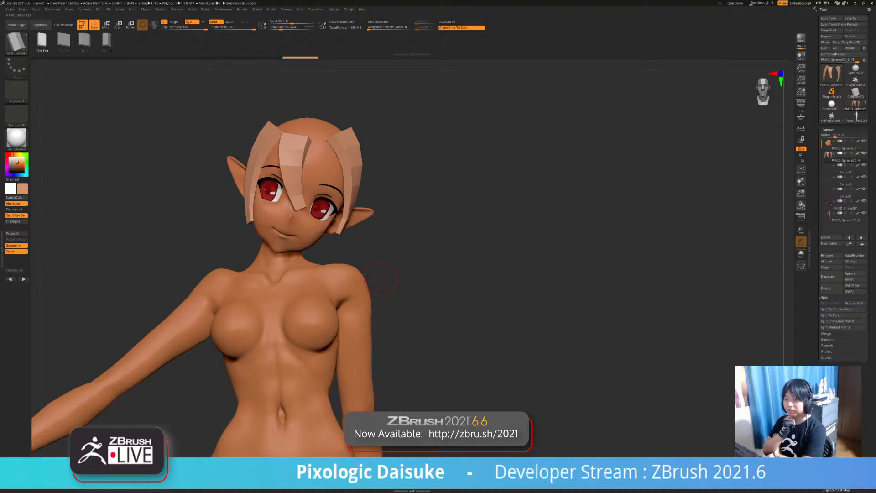
- Switch to a move-type brush, then pull and smooth the lower tip of the strand beside the character's right cheek
key(b)
key(m)
key(l)
mouse_move(229, 231)
right_down()
mouse_move(230, 208)
mouse_move(197, 205)
mouse_move(242, 208)
right_up()
mouse_move(247, 232)
shift+mouse_down()
mouse_move(236, 225)
mouse_move(250, 231)
mouse_move(242, 235)
shift+mouse_up()
right_drag(239, 234, 243, 223)
drag(245, 231, 240, 233)
- Curve the right-side strand along the cheek and extend its tip to a point below the jaw
right_drag(232, 230, 262, 234)
drag(230, 214, 224, 214)
drag(225, 184, 221, 183)
drag(234, 228, 230, 231)
right_drag(238, 231, 201, 229)
drag(239, 232, 235, 235)
right_drag(233, 232, 249, 233)
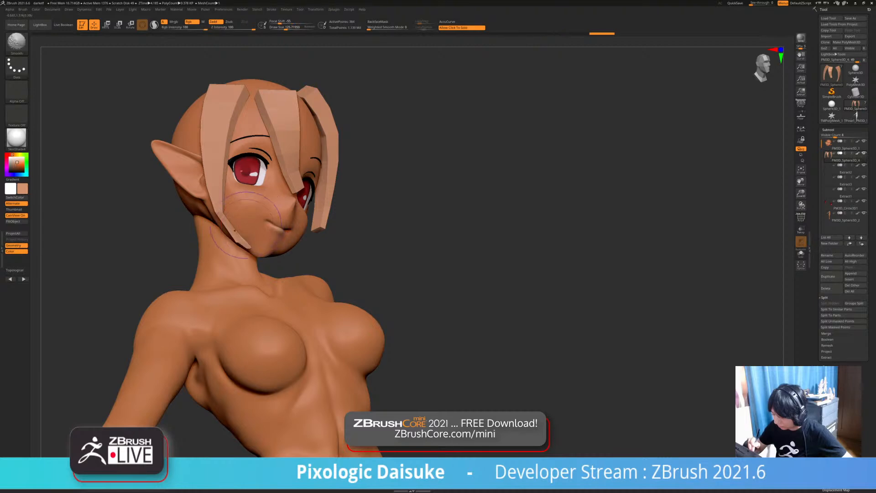
drag(241, 241, 239, 243)
- Taper the middle strand with the SnakeHook brush and pull its tip down toward the character's left cheek
right_drag(249, 217, 283, 217)
right_drag(383, 214, 292, 210)
drag(292, 212, 291, 207)
mouse_move(291, 207)
right_down()
mouse_move(333, 208)
mouse_move(319, 169)
right_up()
drag(295, 220, 301, 232)
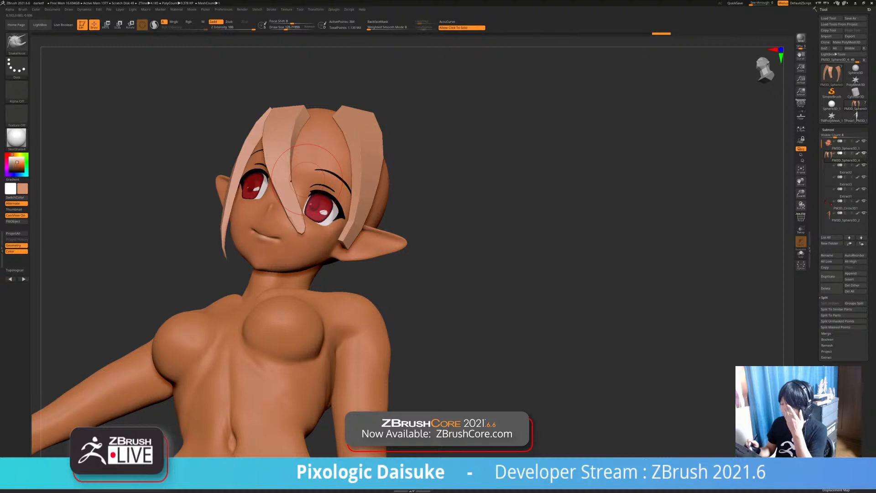
mouse_move(307, 180)
right_down()
mouse_move(229, 187)
mouse_move(274, 197)
right_up()
drag(293, 196, 288, 205)
right_drag(246, 210, 283, 215)
drag(295, 238, 299, 244)
mouse_move(299, 245)
right_down()
mouse_move(295, 251)
mouse_move(274, 242)
right_up()
drag(303, 235, 307, 243)
right_drag(292, 219, 315, 246)
- Try to reshape the middle strand's upper end with a larger brush and undo the changes
right_drag(307, 162, 315, 114)
drag(285, 29, 292, 28)
mouse_move(274, 114)
right_down()
mouse_move(224, 160)
mouse_move(260, 151)
right_up()
drag(298, 107, 303, 111)
key(ctrl+z)
key(ctrl+z)
key(ctrl+z)
key(ctrl+z)
key(ctrl+z)
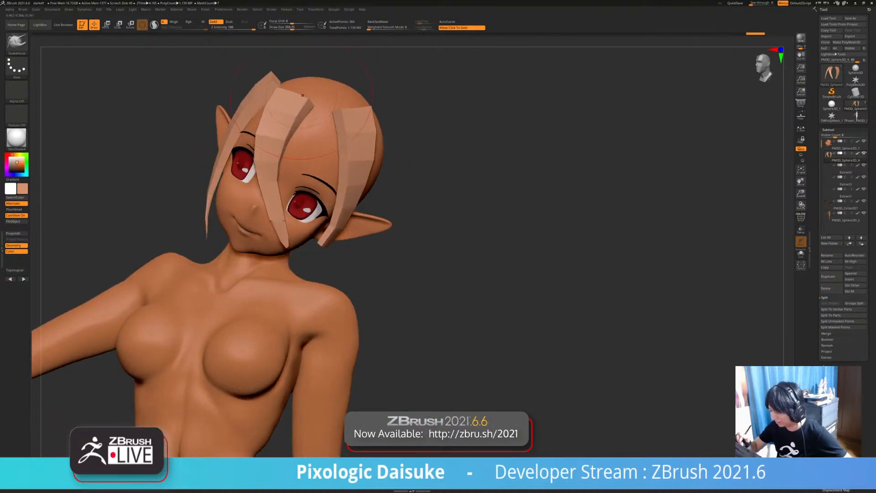
- Set the brush size to about 166 and stretch the tips of the middle and left-side strands into long points
drag(292, 28, 288, 28)
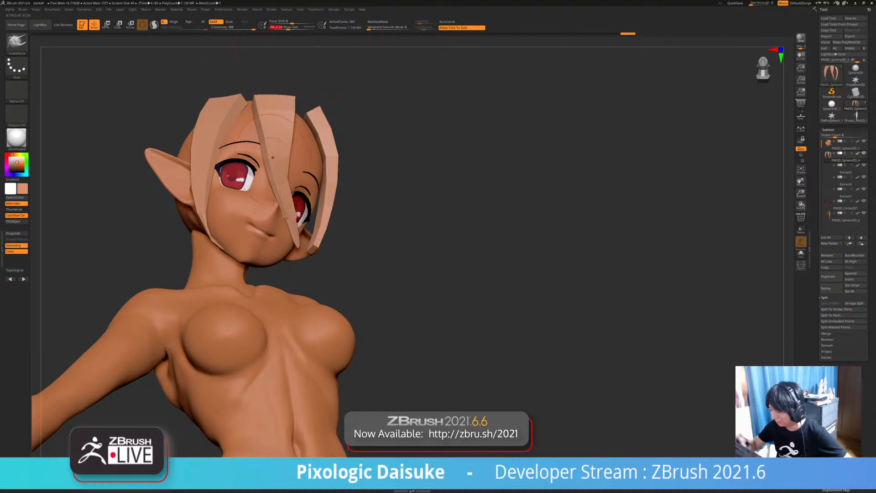
right_drag(270, 137, 299, 141)
right_drag(247, 178, 295, 183)
right_drag(274, 237, 292, 229)
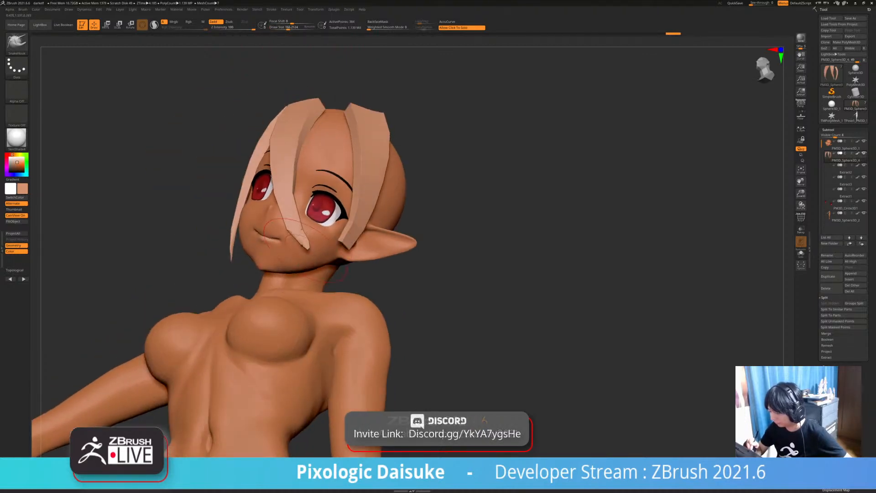
drag(307, 251, 313, 263)
mouse_move(283, 256)
right_down()
mouse_move(338, 270)
mouse_move(274, 247)
right_up()
mouse_move(347, 258)
mouse_down()
mouse_move(345, 242)
mouse_move(342, 255)
mouse_up()
mouse_move(343, 256)
right_down()
mouse_move(411, 251)
mouse_move(406, 219)
right_up()
key(ctrl+z)
key(ctrl+z)
key(ctrl+z)
key(ctrl+shift+z)
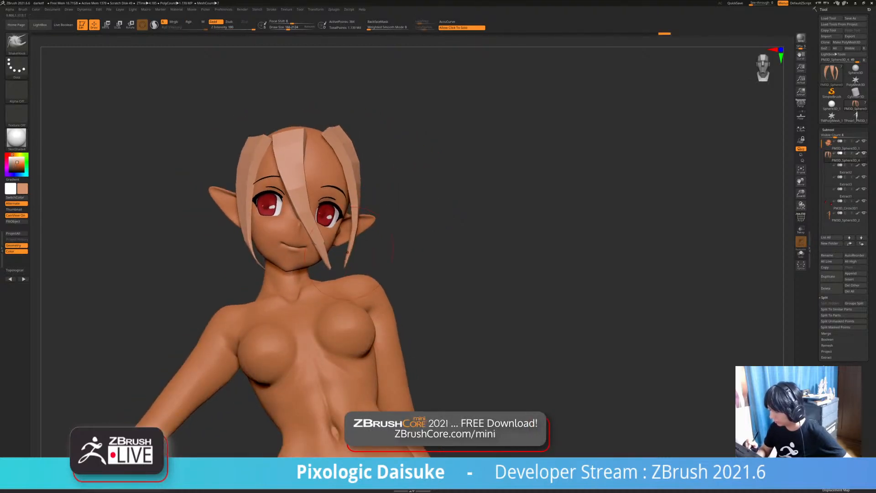
- Smooth the upper part of the middle hair strand over the forehead
right_drag(372, 283, 345, 241)
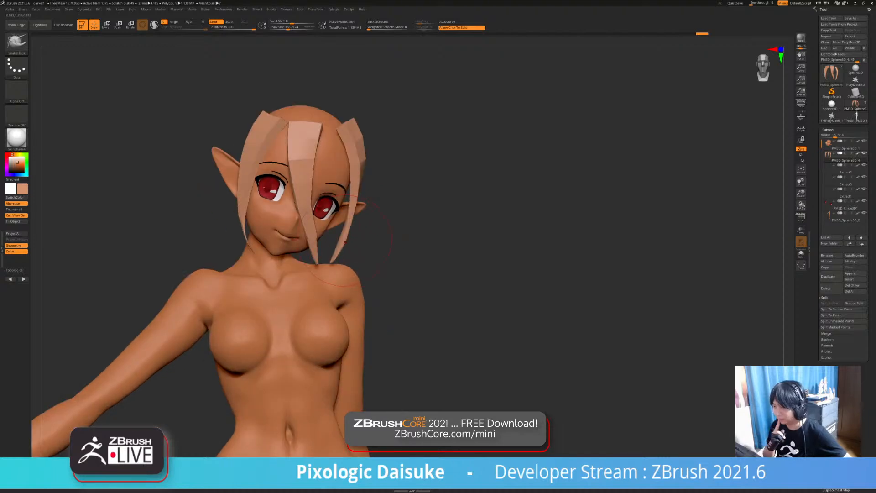
right_drag(373, 184, 392, 184)
mouse_move(365, 137)
ctrl+right_down()
mouse_move(385, 172)
mouse_move(382, 123)
mouse_move(365, 126)
mouse_move(422, 133)
mouse_move(378, 120)
mouse_move(388, 114)
mouse_move(384, 103)
mouse_move(390, 107)
mouse_move(371, 123)
mouse_move(386, 173)
mouse_move(365, 139)
mouse_move(386, 166)
mouse_move(413, 149)
mouse_move(368, 201)
mouse_move(329, 215)
mouse_move(315, 257)
mouse_move(388, 244)
ctrl+right_up()
click(378, 21)
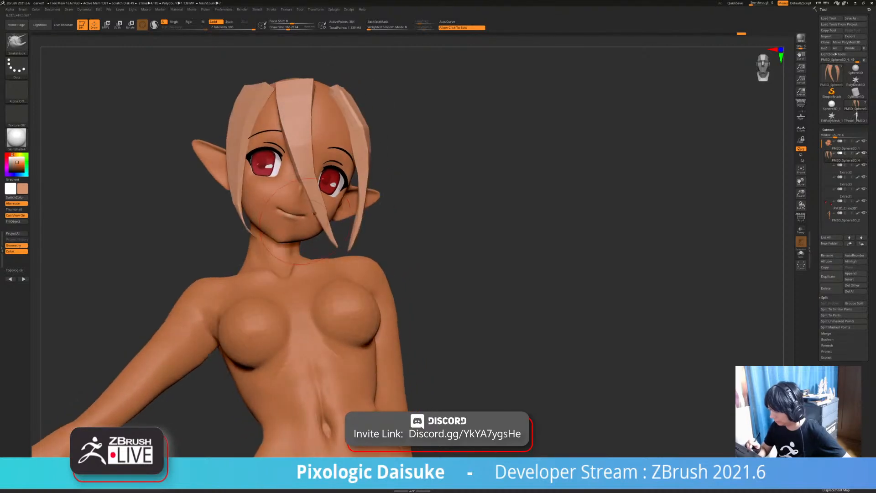
right_drag(309, 143, 290, 105)
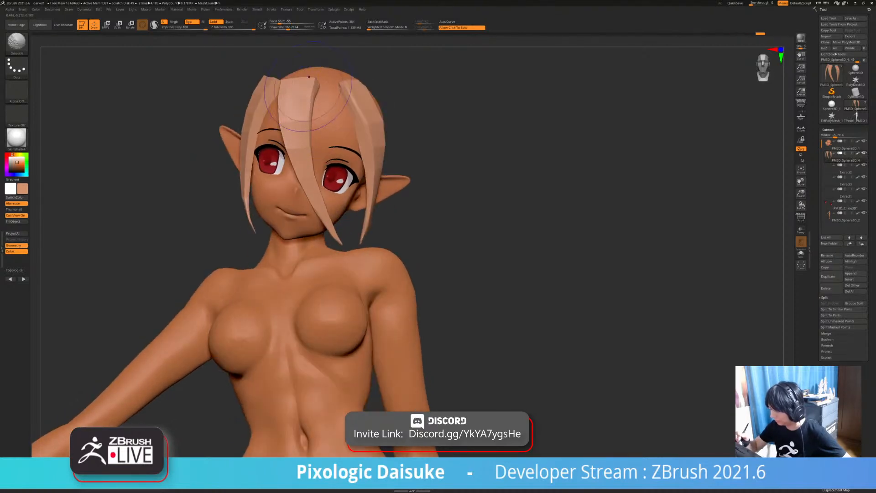
shift+drag(286, 101, 302, 166)
mouse_move(326, 260)
right_down()
mouse_move(326, 222)
mouse_move(278, 176)
mouse_move(314, 179)
right_up()
click(201, 256)
click(200, 256)
mouse_move(201, 255)
ctrl+right_down()
mouse_move(200, 229)
mouse_move(255, 237)
mouse_move(211, 227)
mouse_move(209, 256)
ctrl+right_up()
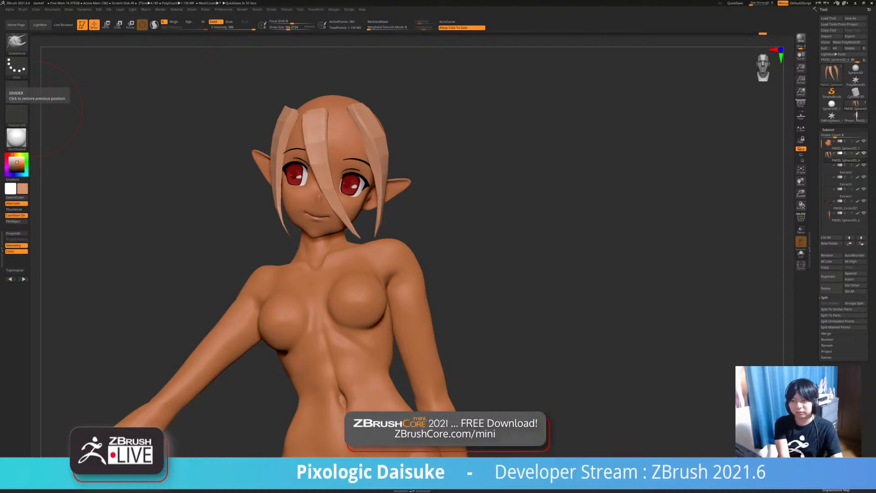
- Adjust and smooth the outer curve of the hair strand in front of the character's left ear
mouse_move(325, 205)
right_down()
mouse_move(368, 206)
mouse_move(365, 185)
mouse_move(345, 189)
mouse_move(369, 261)
right_up()
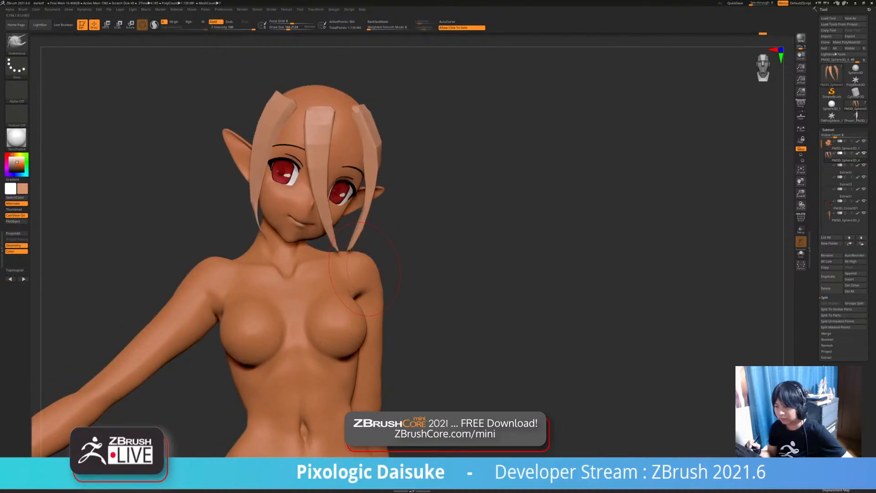
right_drag(365, 274, 366, 215)
mouse_move(373, 125)
ctrl+right_down()
mouse_move(373, 160)
mouse_move(372, 121)
mouse_move(381, 130)
mouse_move(375, 169)
mouse_move(351, 167)
ctrl+right_up()
right_drag(429, 160, 391, 154)
drag(391, 153, 389, 151)
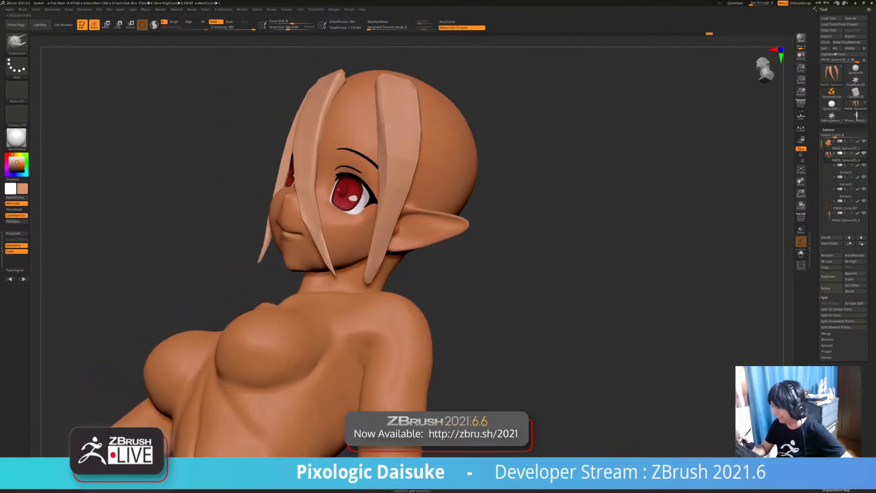
right_drag(389, 151, 400, 186)
mouse_move(400, 186)
shift+mouse_down()
mouse_move(409, 112)
mouse_move(402, 162)
shift+mouse_up()
mouse_move(401, 162)
right_down()
mouse_move(438, 192)
mouse_move(461, 226)
right_up()
right_drag(365, 187, 379, 314)
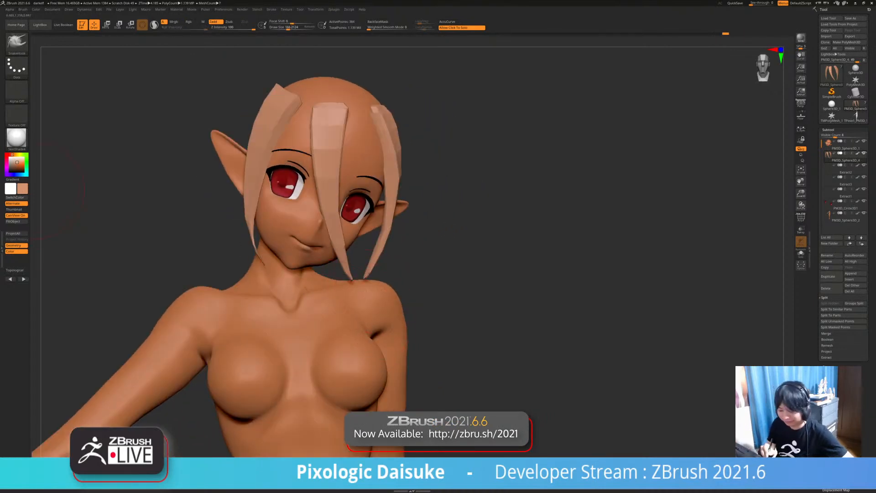
- Choose a light greyish beige and fill the whole hair subtool with it
click(12, 160)
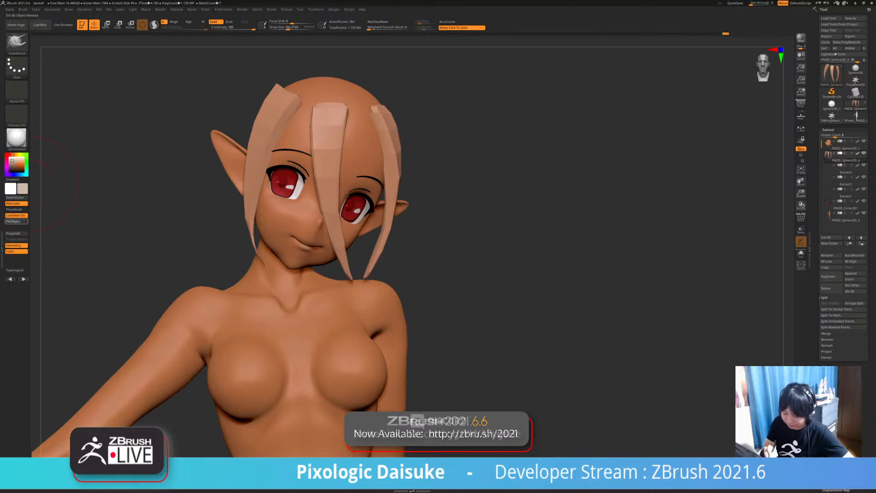
click(16, 221)
right_drag(137, 256, 103, 234)
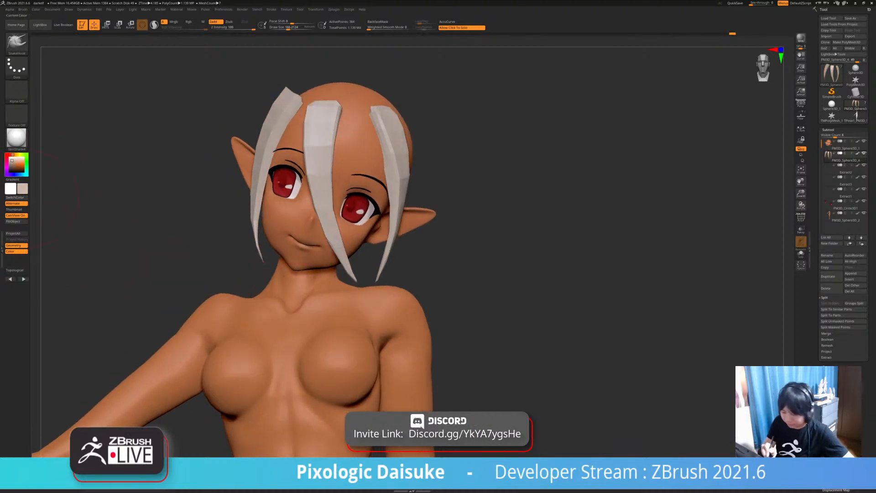
click(16, 221)
right_drag(433, 283, 449, 243)
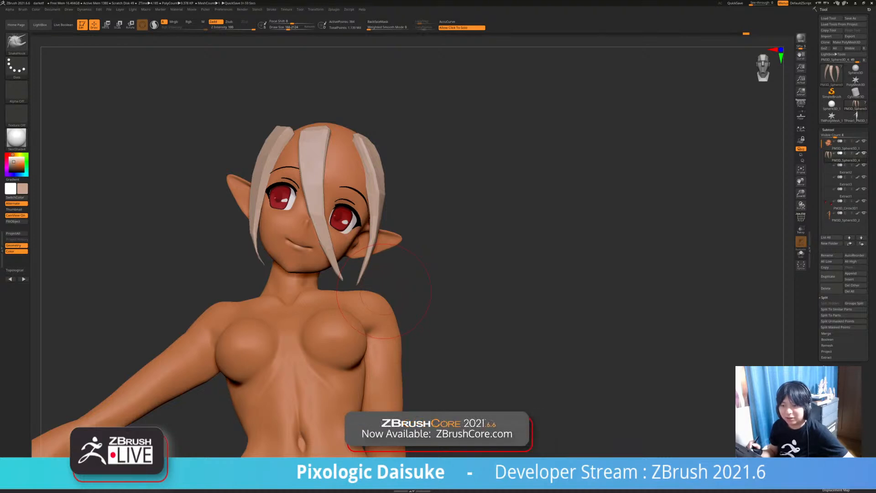
- Examine the beige hair strands around the face from several angles and distances
mouse_move(392, 287)
mouse_down()
mouse_move(438, 295)
mouse_move(361, 292)
mouse_move(397, 297)
mouse_move(417, 283)
mouse_move(377, 300)
mouse_move(351, 338)
mouse_up()
mouse_move(411, 310)
mouse_down()
mouse_move(346, 310)
mouse_move(408, 310)
mouse_up()
ctrl+right_drag(375, 299, 395, 326)
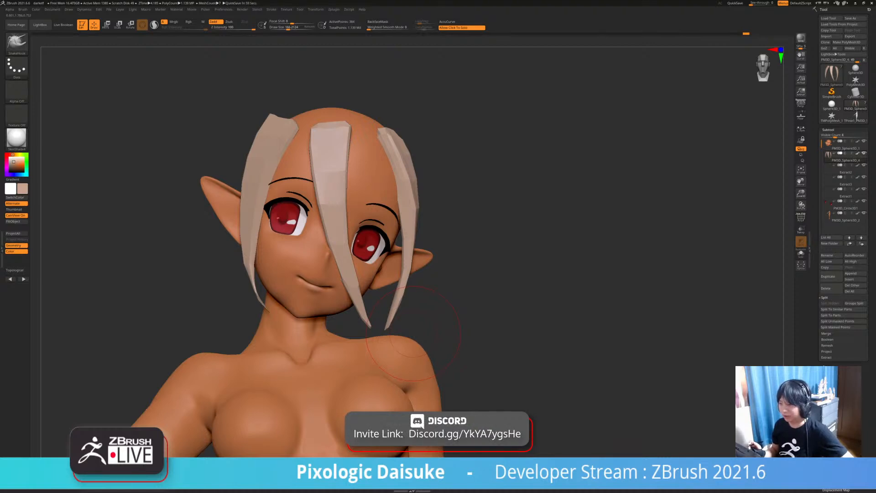
click(414, 333)
click(325, 278)
mouse_move(315, 206)
ctrl+right_down()
mouse_move(286, 220)
mouse_move(281, 247)
mouse_move(285, 208)
ctrl+right_up()
alt+click(285, 221)
ctrl+right_drag(285, 207, 261, 173)
mouse_move(380, 241)
right_down()
mouse_move(392, 305)
mouse_move(372, 260)
right_up()
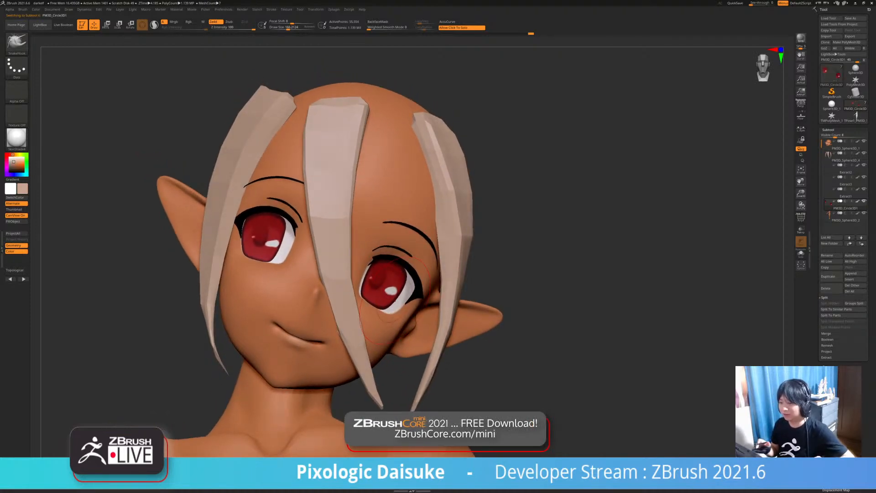
right_drag(394, 300, 419, 258)
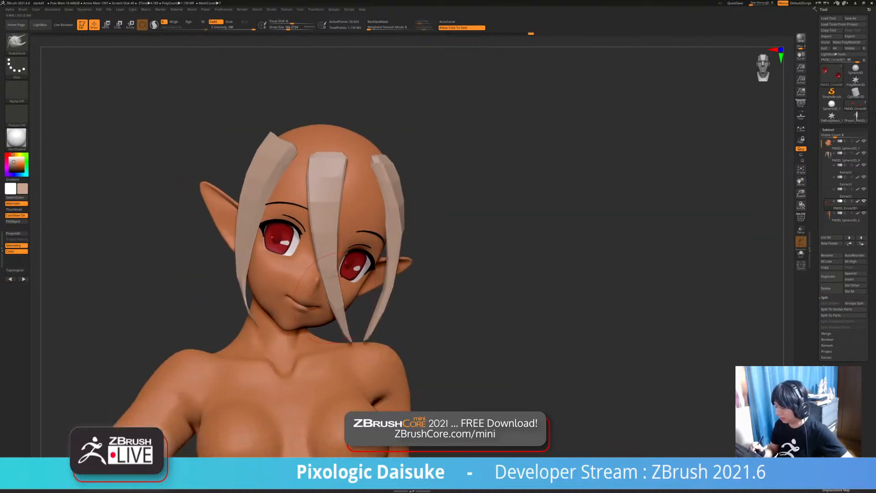
- Make the hair subtool active and pull the middle strand's tip slightly farther down
alt+click(333, 217)
right_drag(439, 292, 402, 256)
mouse_move(249, 292)
right_down()
mouse_move(239, 292)
mouse_move(324, 294)
right_up()
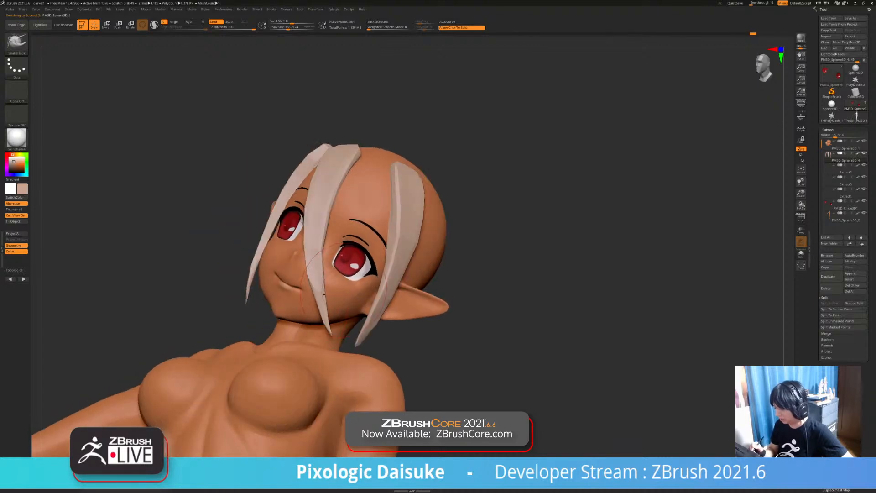
drag(320, 311, 322, 321)
mouse_move(323, 297)
right_down()
mouse_move(255, 292)
mouse_move(330, 299)
mouse_move(237, 256)
mouse_move(222, 279)
right_up()
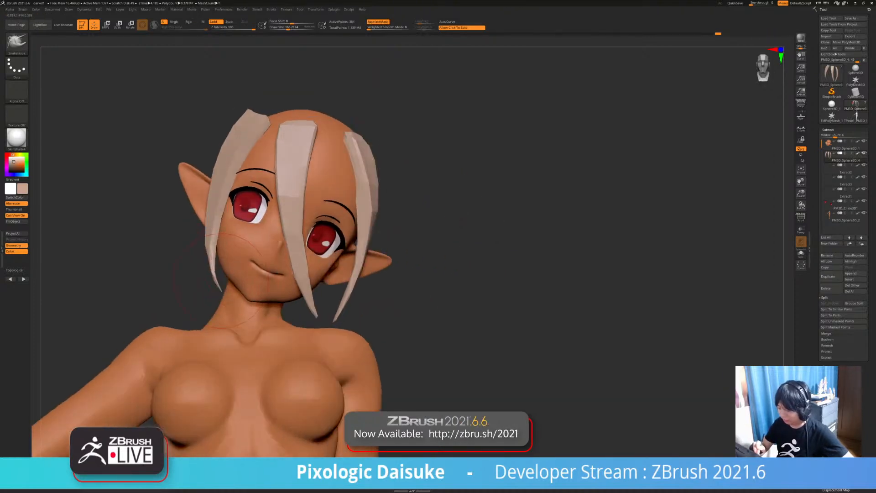
- Turn off backface masking and reduce the brush's draw size to about 95
click(378, 22)
drag(288, 27, 286, 27)
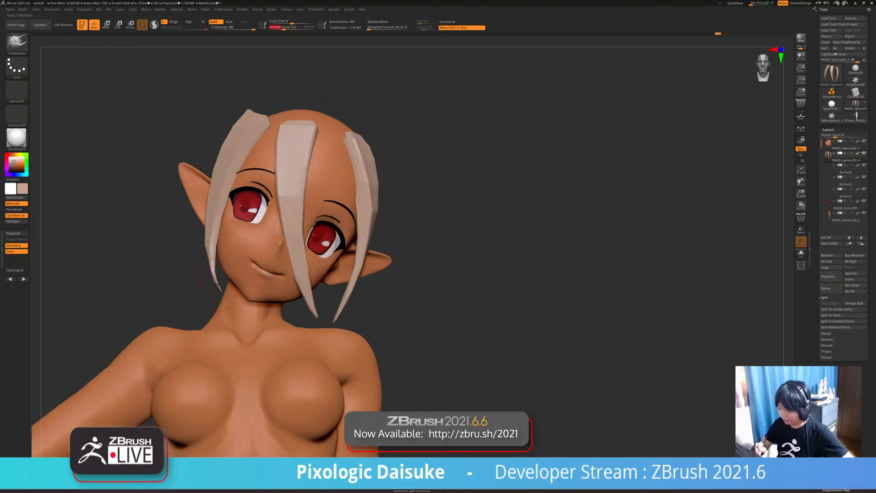
mouse_move(224, 285)
right_down()
mouse_move(222, 265)
mouse_move(223, 315)
mouse_move(224, 303)
mouse_move(191, 290)
mouse_move(240, 293)
mouse_move(203, 288)
mouse_move(230, 287)
right_up()
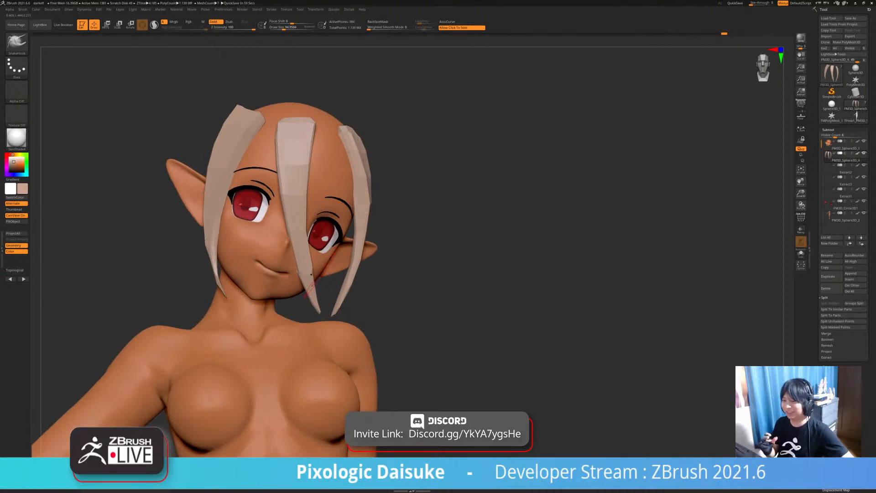
mouse_move(311, 274)
right_down()
mouse_move(274, 246)
mouse_move(283, 224)
right_up()
- Draw a hair strand with the custom hair insert brush, from the middle of the hairline down beside the character's right eye
click(16, 44)
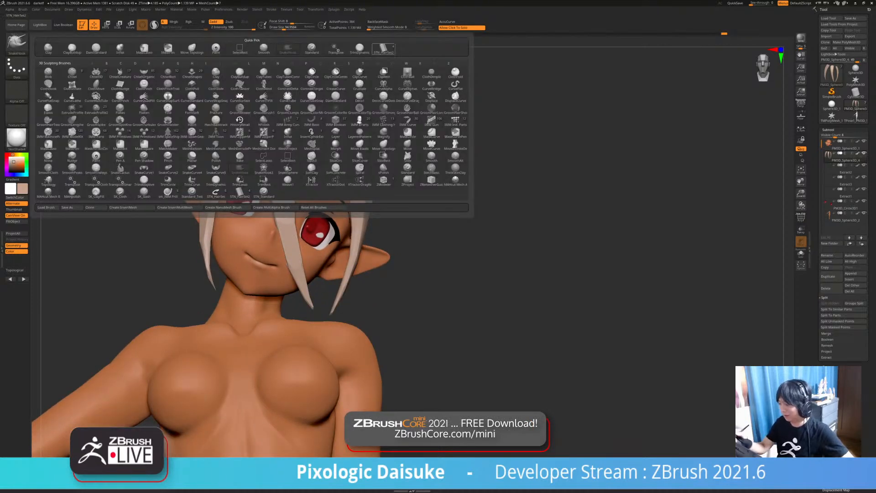
click(384, 48)
ctrl+right_drag(301, 255, 296, 312)
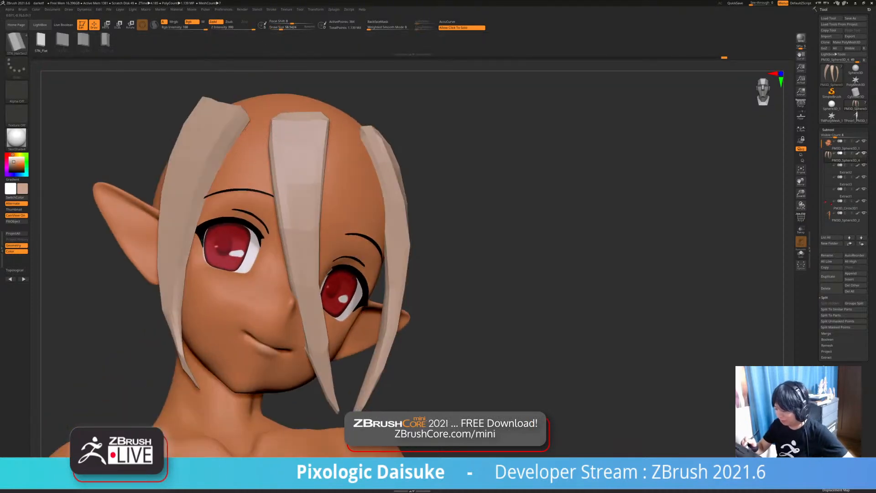
drag(210, 219, 206, 228)
key(ctrl+z)
drag(267, 124, 205, 215)
mouse_move(274, 196)
ctrl+right_down()
mouse_move(277, 147)
mouse_move(242, 150)
ctrl+right_up()
right_click(274, 150)
right_click(274, 150)
right_drag(305, 156, 295, 145)
drag(295, 136, 318, 266)
key(ctrl+z)
mouse_move(300, 130)
mouse_down()
mouse_move(301, 197)
mouse_move(336, 262)
mouse_up()
right_drag(336, 262, 336, 253)
key(ctrl+z)
- Draw a strand sweeping from the top of the forehead down to the character's left ear, and clear the mask
right_drag(300, 130, 306, 146)
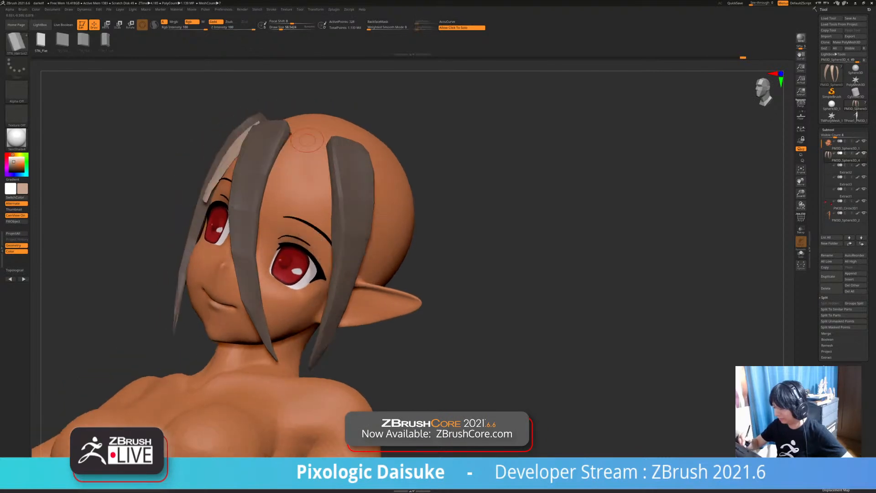
drag(346, 277, 346, 278)
mouse_move(346, 278)
right_down()
mouse_move(334, 264)
mouse_move(344, 274)
right_up()
click(341, 276)
click(342, 276)
right_drag(382, 299, 327, 292)
ctrl+drag(401, 182, 413, 194)
right_drag(413, 194, 445, 196)
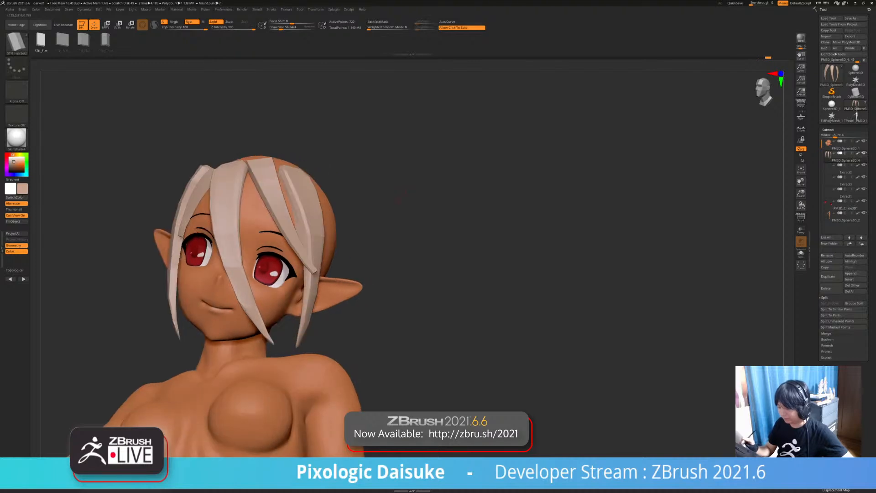
- With the Move Topological brush and backface masking on, nudge the short strand near the character's right eye inward
click(16, 42)
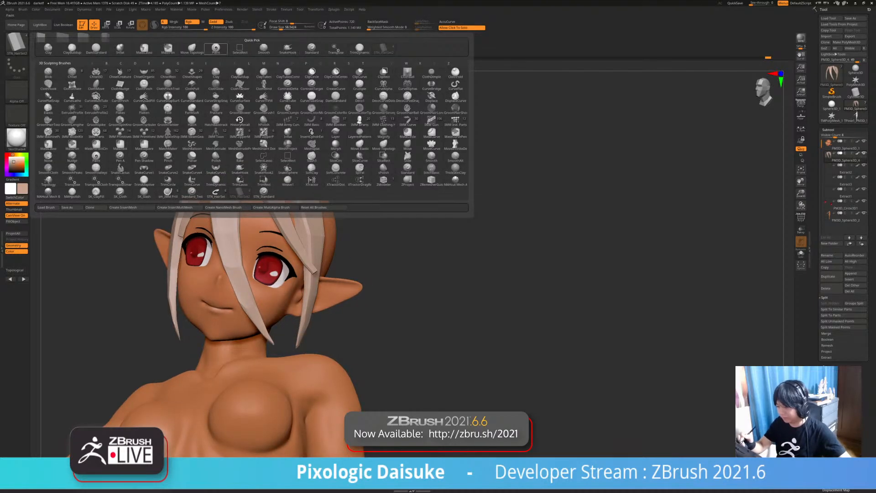
click(191, 48)
right_drag(289, 159, 268, 170)
click(379, 21)
right_drag(381, 47, 331, 52)
mouse_move(249, 188)
right_down()
mouse_move(279, 193)
mouse_move(256, 194)
right_up()
drag(175, 237, 194, 235)
- Widen the sweeping strand above the character's left eye toward the side of the head, and turn off backface masking
mouse_move(255, 194)
right_down()
mouse_move(219, 195)
mouse_move(246, 186)
mouse_move(279, 192)
right_up()
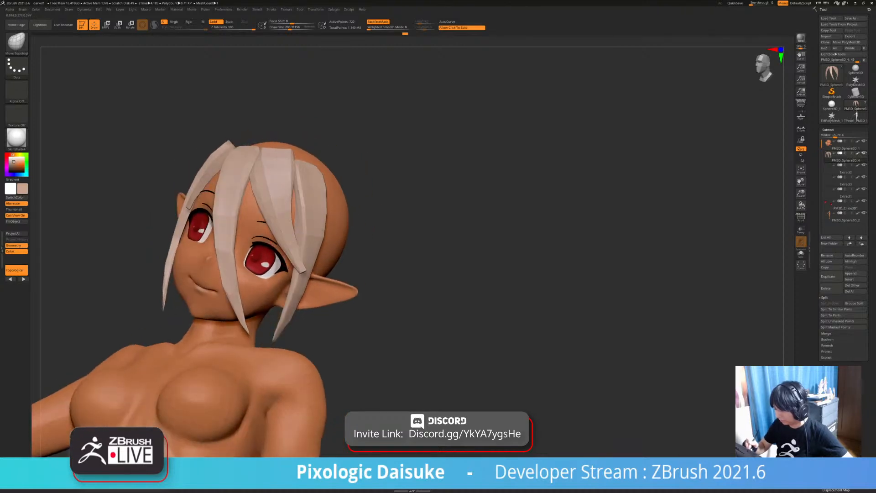
drag(285, 201, 294, 201)
right_drag(294, 201, 269, 199)
drag(299, 211, 309, 211)
mouse_move(309, 205)
right_down()
mouse_move(370, 199)
mouse_move(379, 245)
right_up()
click(378, 21)
right_drag(407, 157, 341, 161)
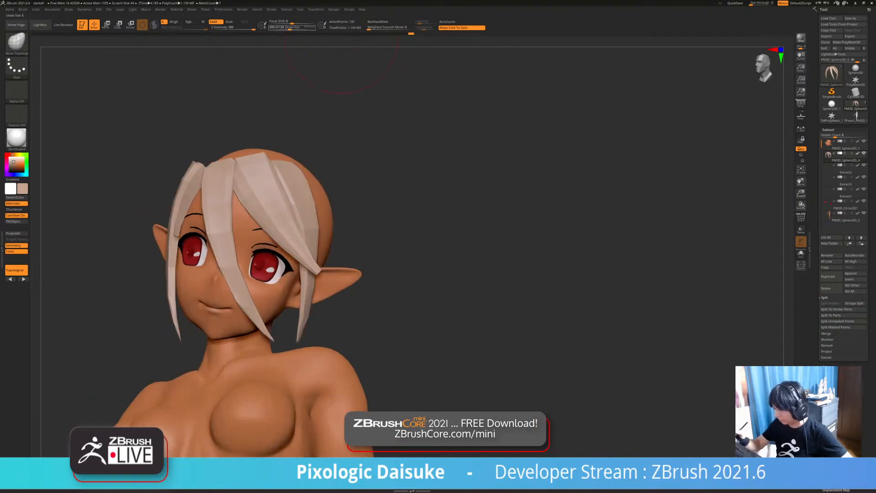
- Enlarge the brush and pull the short strand above the character's right eye outward against the outer strand
mouse_move(313, 258)
ctrl+right_down()
mouse_move(333, 278)
mouse_move(320, 261)
mouse_move(365, 264)
mouse_move(351, 276)
mouse_move(364, 253)
mouse_move(367, 278)
ctrl+right_up()
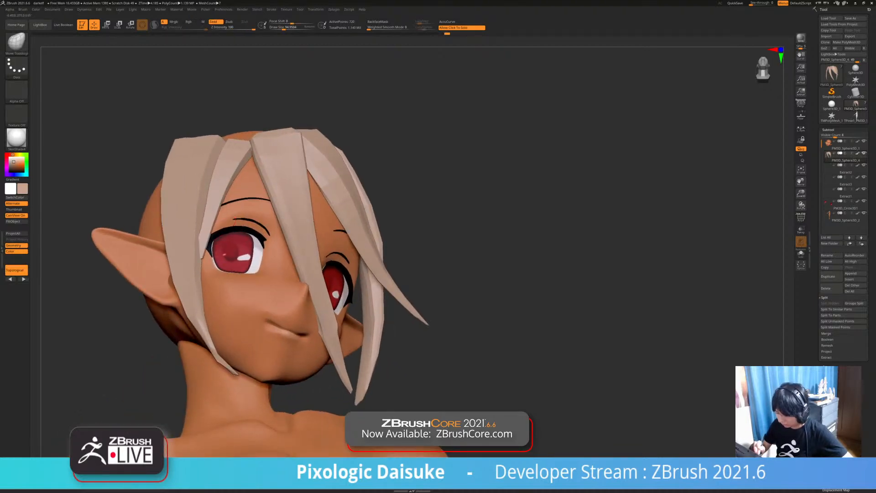
right_drag(231, 219, 251, 206)
key(s)
ctrl+right_drag(263, 123, 260, 103)
mouse_move(250, 203)
right_down()
mouse_move(235, 184)
mouse_move(228, 228)
right_up()
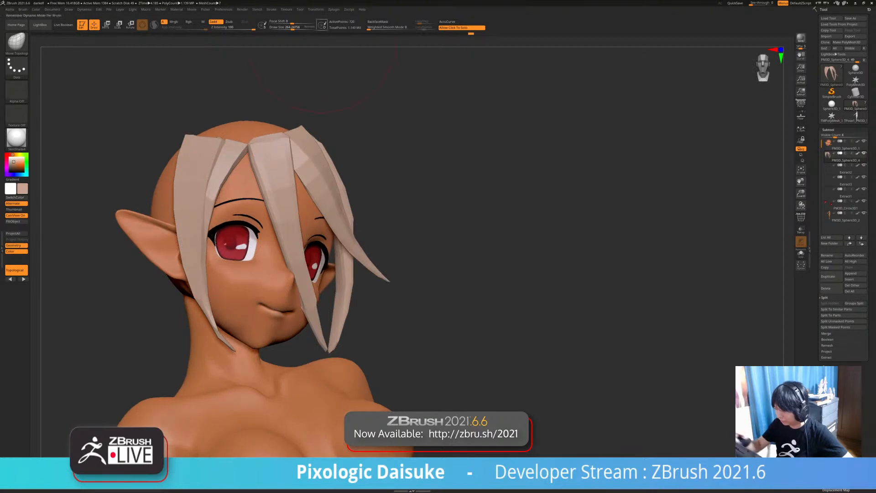
right_drag(238, 165, 378, 59)
right_drag(323, 89, 274, 114)
drag(219, 178, 212, 183)
mouse_move(201, 165)
right_down()
mouse_move(237, 164)
mouse_move(209, 208)
mouse_move(256, 222)
mouse_move(384, 214)
right_up()
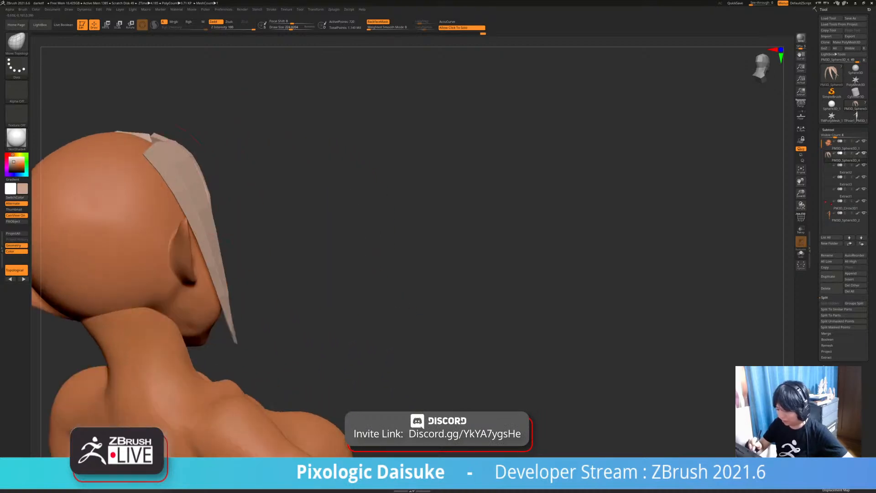
mouse_move(283, 226)
right_down()
mouse_move(211, 207)
mouse_move(192, 214)
mouse_move(292, 223)
mouse_move(237, 219)
right_up()
- Adjust the lower end of the outer strand beside the character's right cheek, and turn on backface masking
right_drag(356, 232, 321, 282)
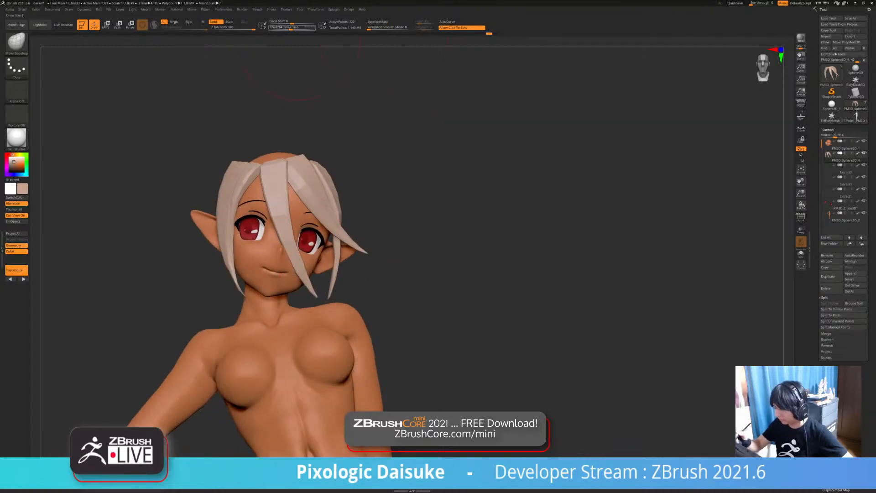
drag(231, 269, 234, 274)
right_drag(233, 273, 269, 320)
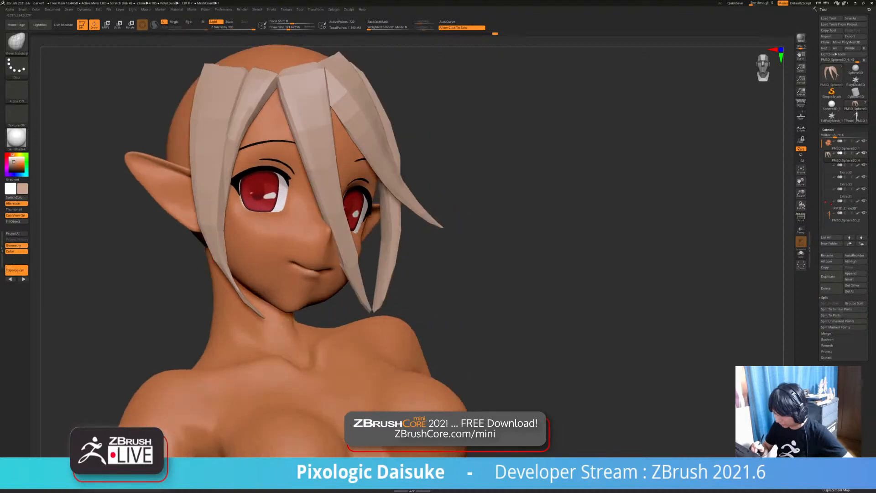
click(378, 22)
right_drag(227, 266, 278, 267)
ctrl+right_drag(342, 292, 342, 260)
right_drag(343, 260, 310, 263)
mouse_move(437, 246)
right_down()
mouse_move(406, 249)
mouse_move(435, 249)
right_up()
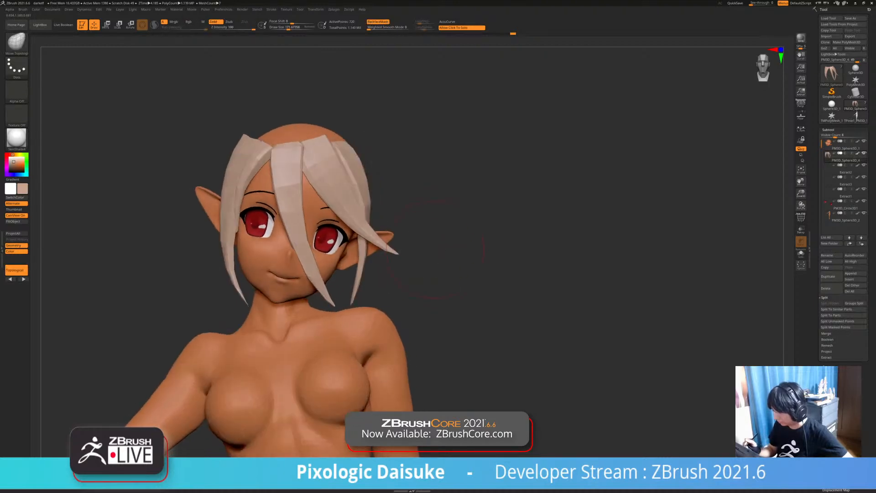
- Draw a narrow strand with the custom hair insert brush, from the parting down over the character's right eye, redrawing it until it fits
click(21, 46)
click(383, 49)
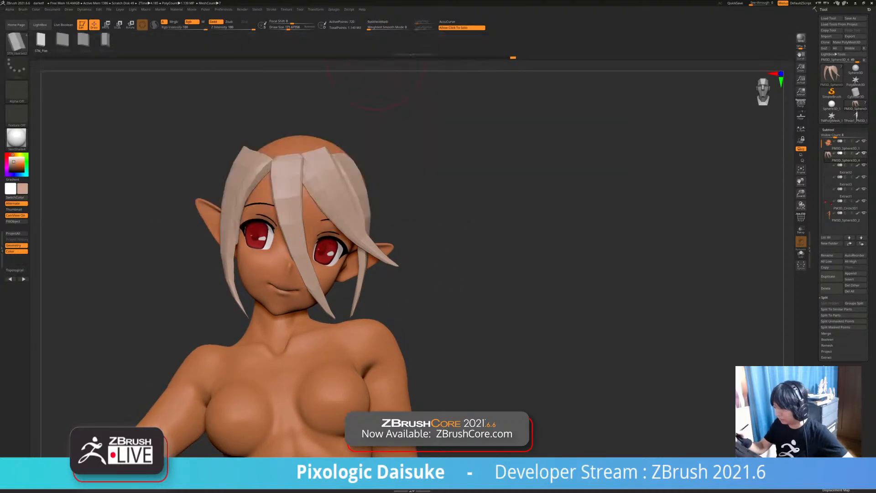
ctrl+right_drag(434, 247, 434, 297)
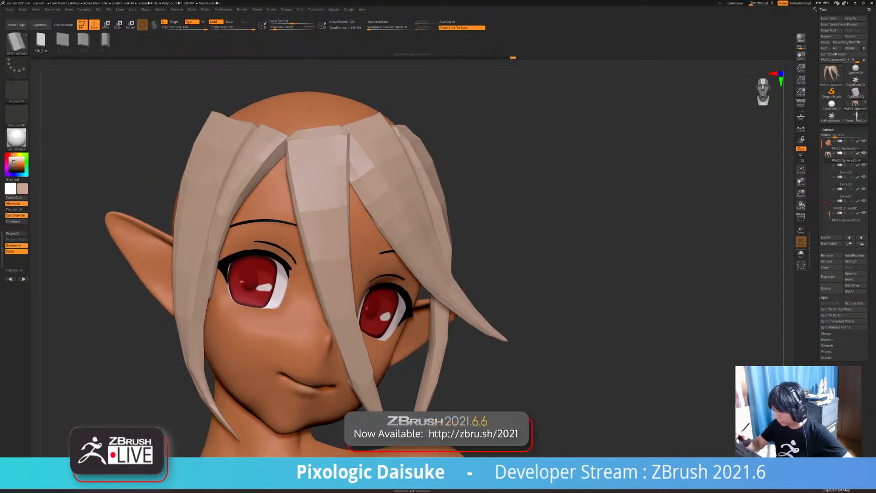
drag(265, 268, 267, 273)
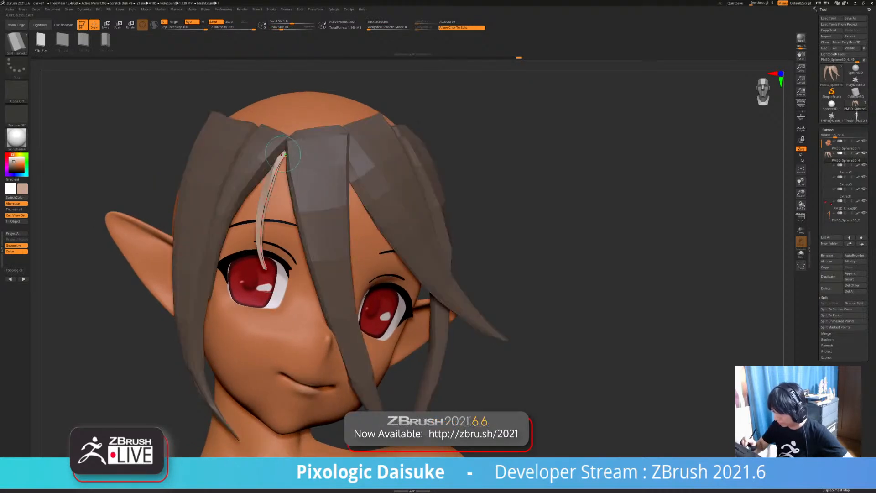
key(ctrl+z)
drag(280, 166, 266, 275)
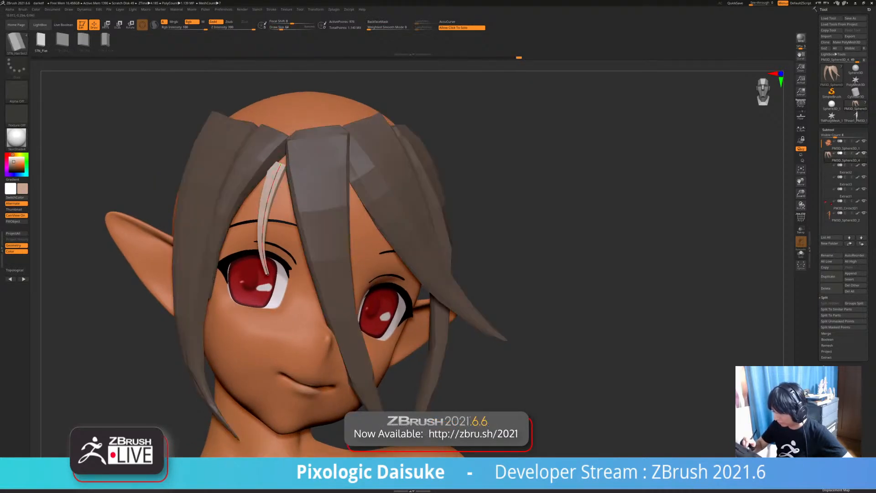
key(ctrl+z)
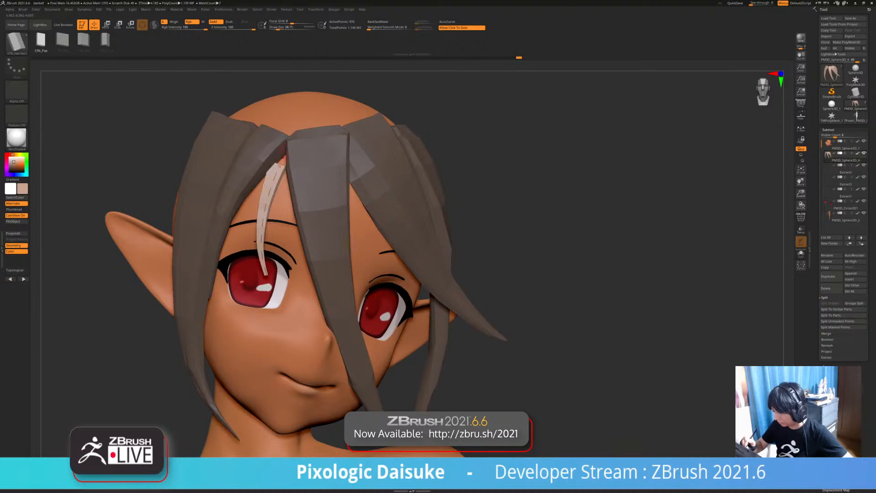
- Switch to the SnakeHook brush with a larger draw size and inspect the narrow strand with the hair isolated
mouse_move(300, 168)
ctrl+right_down()
mouse_move(299, 133)
mouse_move(269, 124)
ctrl+right_up()
key(b)
key(s)
key(h)
drag(278, 28, 285, 28)
ctrl+right_drag(383, 338, 387, 379)
click(388, 381)
mouse_move(388, 381)
mouse_down()
mouse_move(387, 418)
mouse_move(388, 379)
mouse_up()
right_drag(263, 154, 227, 154)
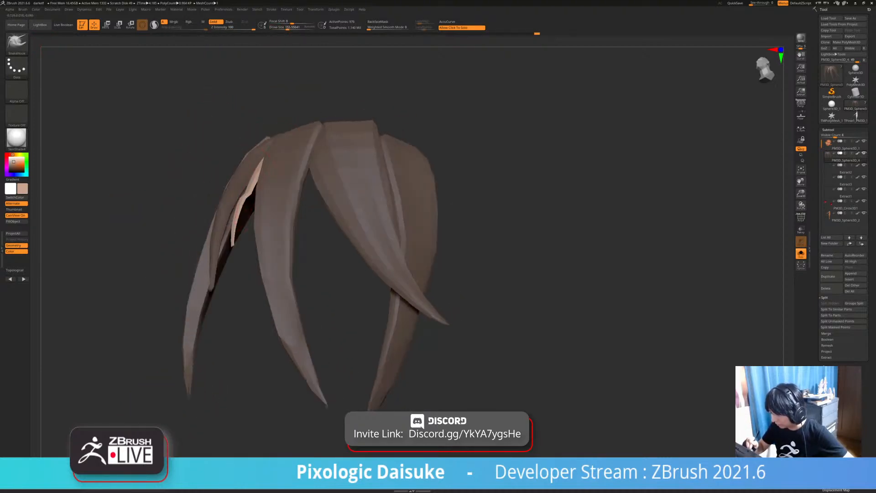
- Smooth and shorten the narrow strand's tip so it ends above the character's right eye
mouse_move(347, 320)
mouse_down()
mouse_move(438, 315)
mouse_move(456, 381)
mouse_up()
click(447, 338)
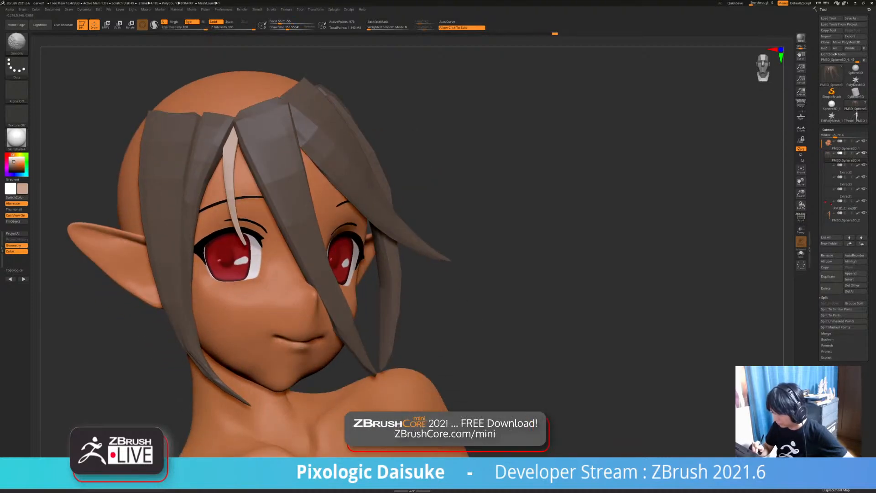
drag(252, 271, 243, 247)
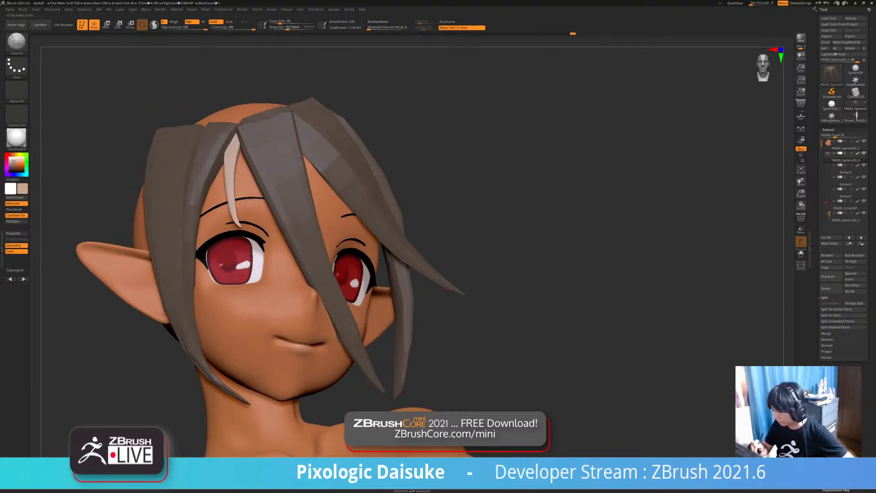
drag(438, 150, 362, 37)
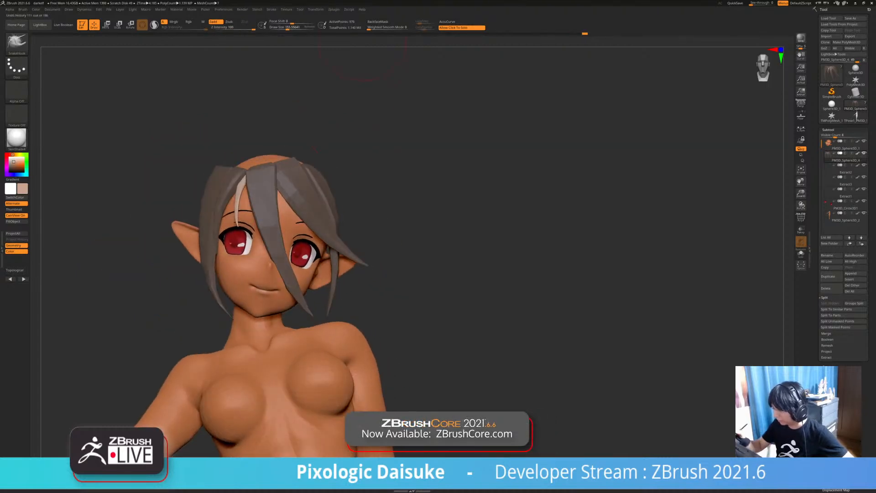
- With backface masking on, pull the narrow strand's outer edge toward the neighbouring side strand
click(378, 22)
ctrl+right_drag(310, 137, 233, 207)
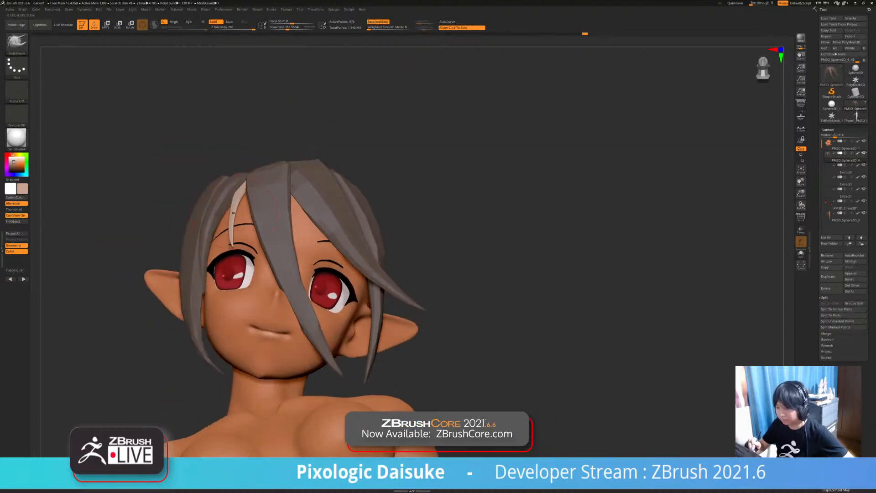
drag(234, 208, 232, 204)
right_drag(232, 204, 242, 217)
right_drag(191, 205, 265, 208)
drag(234, 205, 228, 208)
right_drag(228, 208, 201, 191)
right_drag(205, 223, 197, 229)
mouse_move(247, 182)
right_down()
mouse_move(206, 203)
mouse_move(231, 199)
mouse_move(225, 225)
mouse_move(233, 272)
mouse_move(237, 219)
mouse_move(183, 247)
mouse_move(270, 286)
mouse_move(261, 303)
mouse_move(229, 255)
right_up()
- Clear the mask from the hair strands and check the fringe from the front
ctrl+drag(424, 228, 447, 251)
mouse_move(447, 251)
right_down()
mouse_move(429, 246)
mouse_move(422, 187)
mouse_move(411, 229)
mouse_move(418, 256)
mouse_move(450, 244)
mouse_move(480, 215)
mouse_move(393, 229)
mouse_move(388, 260)
mouse_move(406, 256)
mouse_move(406, 286)
mouse_move(337, 237)
right_up()
right_drag(307, 131, 315, 281)
right_drag(297, 249, 279, 257)
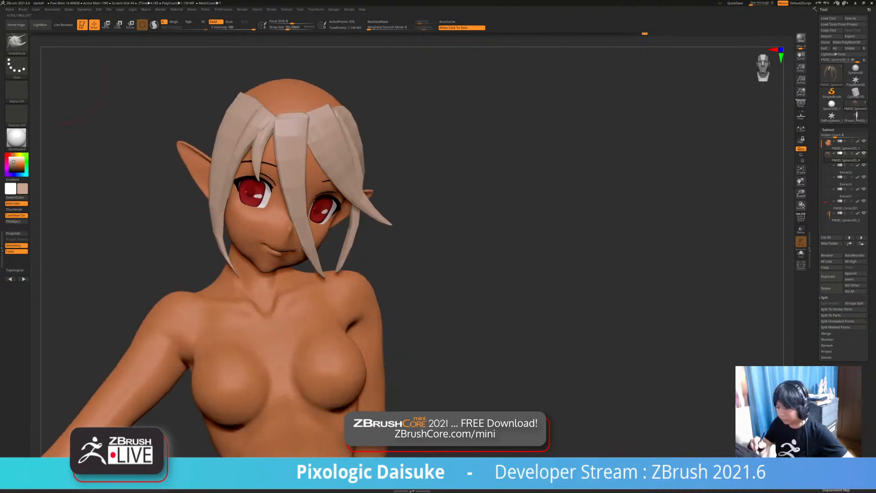
- Draw a strand with the custom hair insert brush from the temple down in front of the character's right ear, undoing and redrawing it narrower
click(15, 42)
click(383, 49)
right_drag(71, 84, 265, 146)
drag(246, 230, 255, 273)
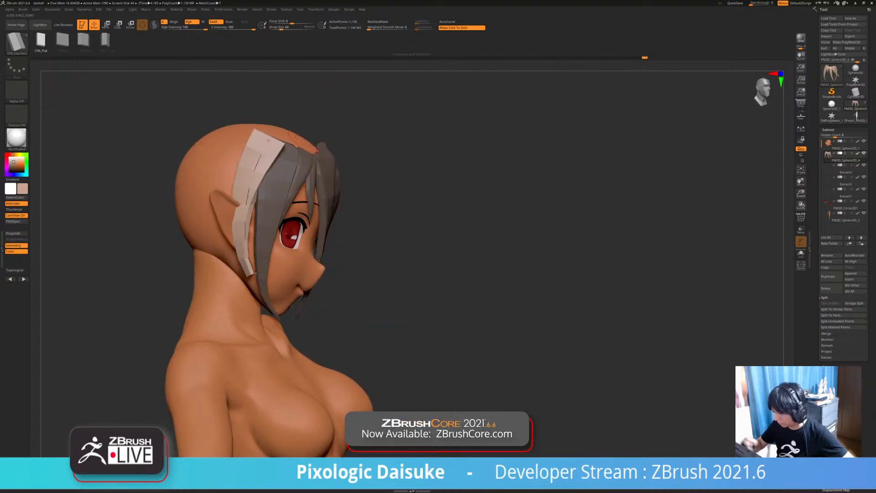
right_drag(270, 156, 196, 157)
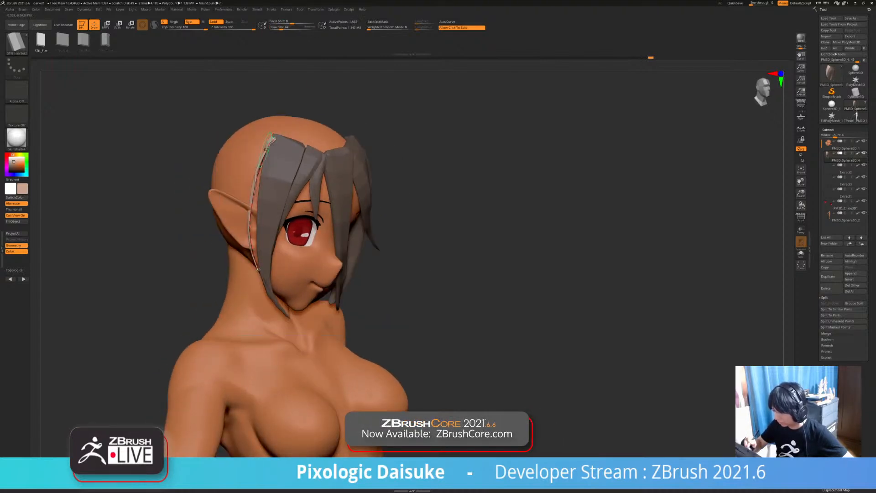
drag(258, 269, 258, 272)
mouse_move(276, 136)
right_down()
mouse_move(268, 156)
mouse_move(271, 139)
right_up()
key(ctrl+z)
key(ctrl+z)
drag(256, 256, 258, 264)
right_drag(375, 255, 294, 258)
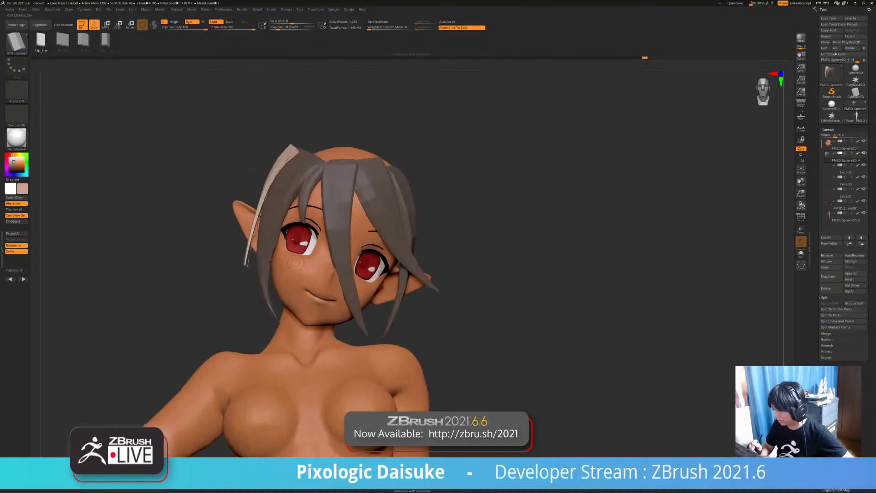
click(302, 280)
click(297, 281)
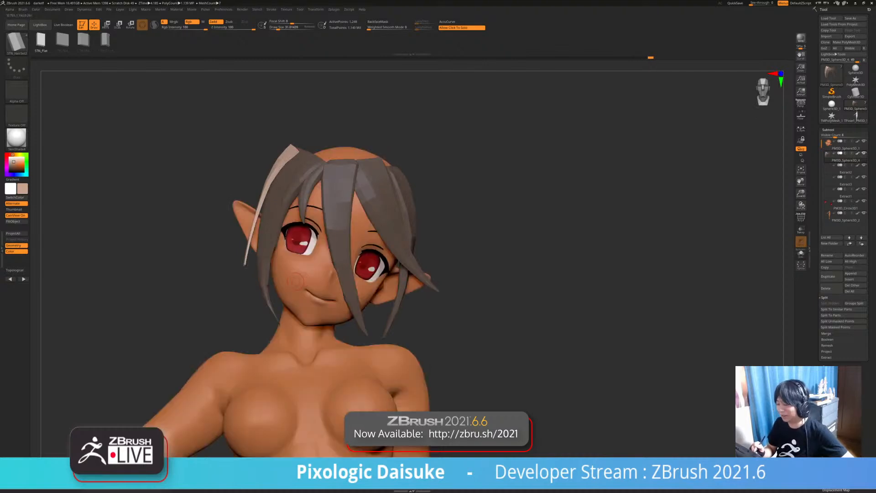
- Switch to the SnakeHook brush with a larger draw size and start reshaping the strand in front of the character's right ear
key(b)
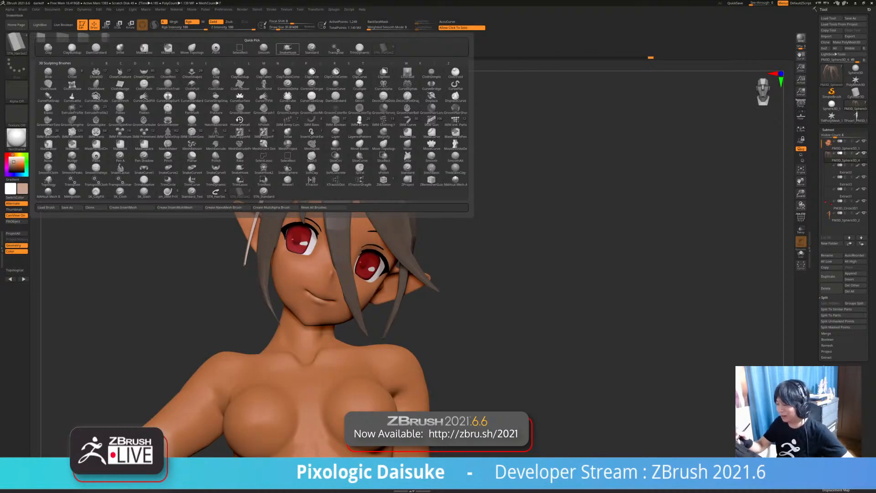
click(287, 48)
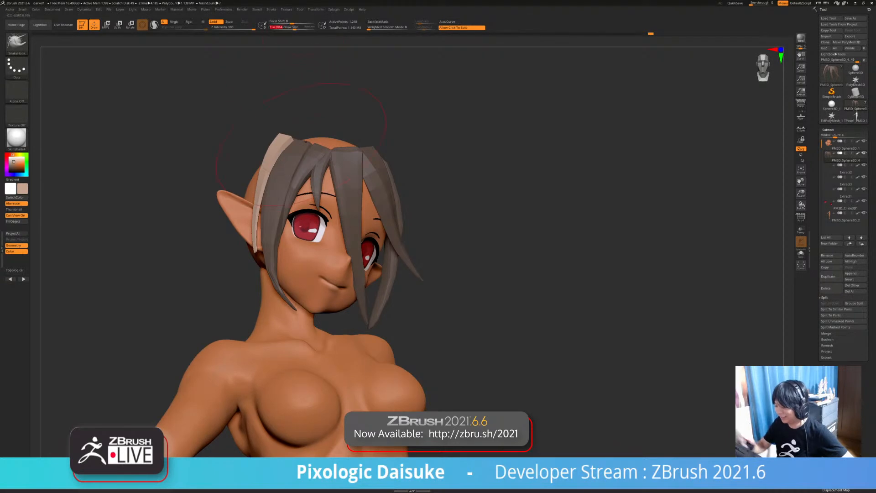
drag(308, 106, 340, 130)
drag(201, 183, 132, 183)
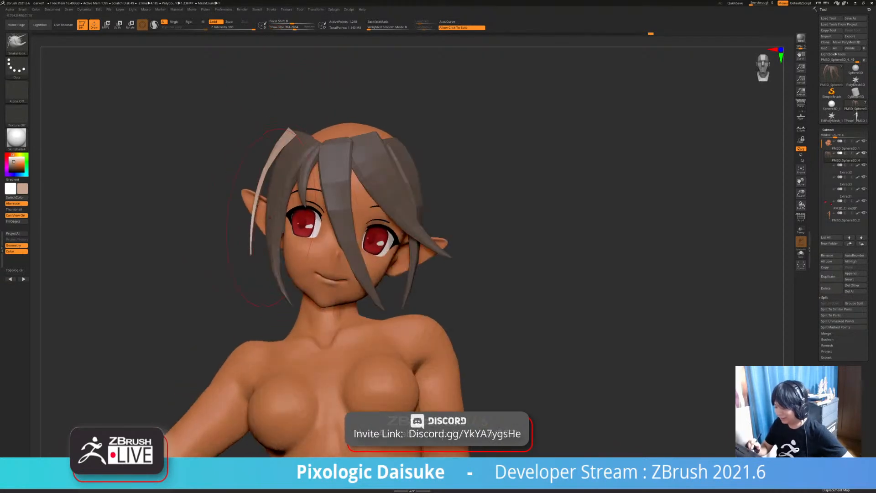
- Reshape the thin unmasked strand beside the character's right ear with SnakeHook, adjusting the brush size as needed
drag(262, 192, 255, 188)
drag(201, 269, 262, 268)
click(288, 28)
drag(228, 127, 175, 128)
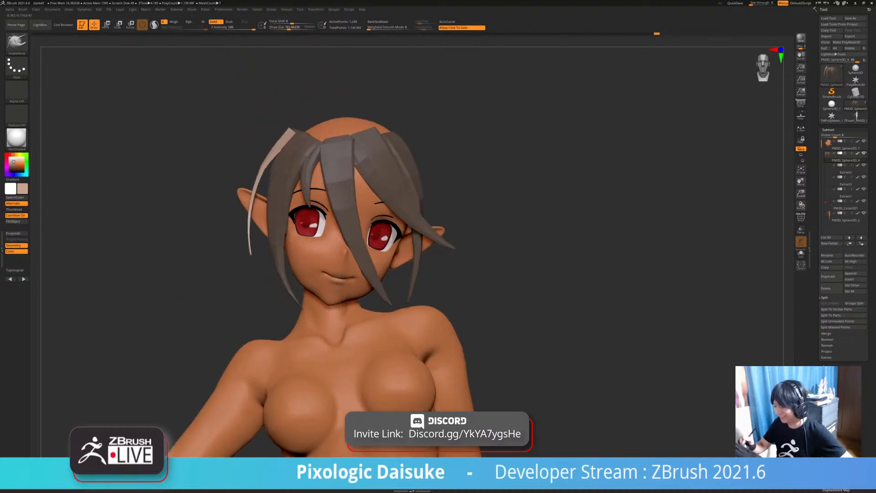
drag(262, 276, 251, 247)
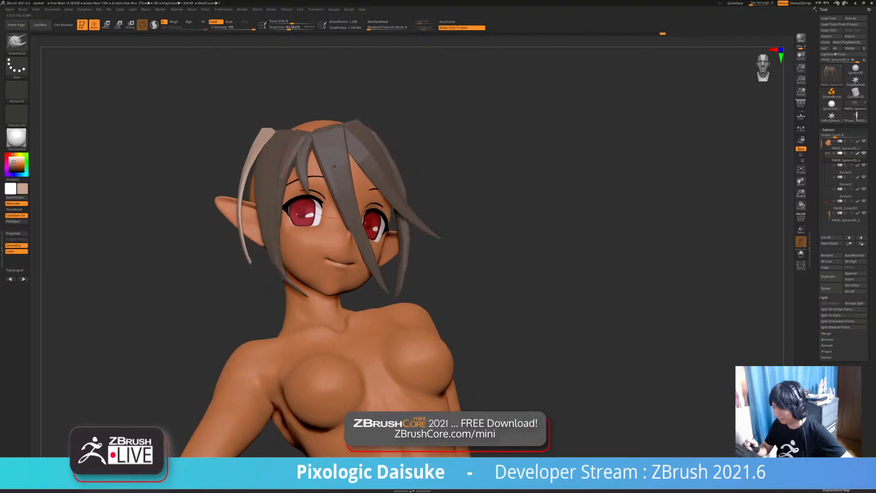
- Move the thin side strand closer to the head using a larger SnakeHook brush with backface masking, and disable the masking
click(378, 21)
click(295, 28)
drag(219, 192, 197, 186)
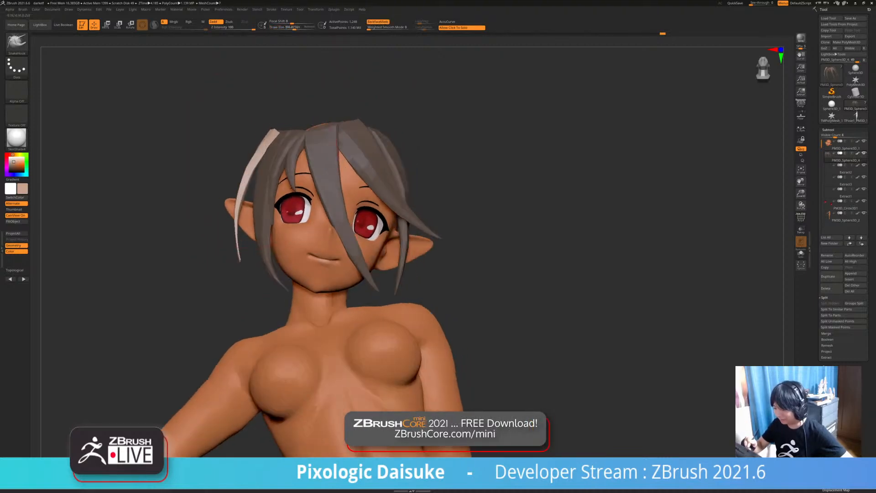
drag(262, 158, 256, 164)
mouse_move(201, 192)
mouse_down()
mouse_move(256, 197)
mouse_move(196, 191)
mouse_up()
drag(269, 179, 271, 179)
click(377, 22)
click(292, 28)
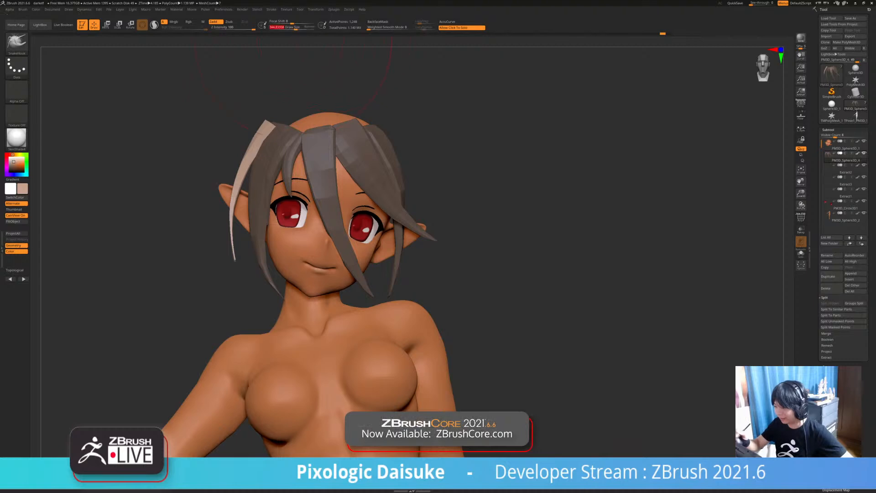
- Refine the curve of the thin side strand so it hangs in front of the right ear
drag(245, 177, 251, 179)
alt+right_drag(249, 219, 253, 202)
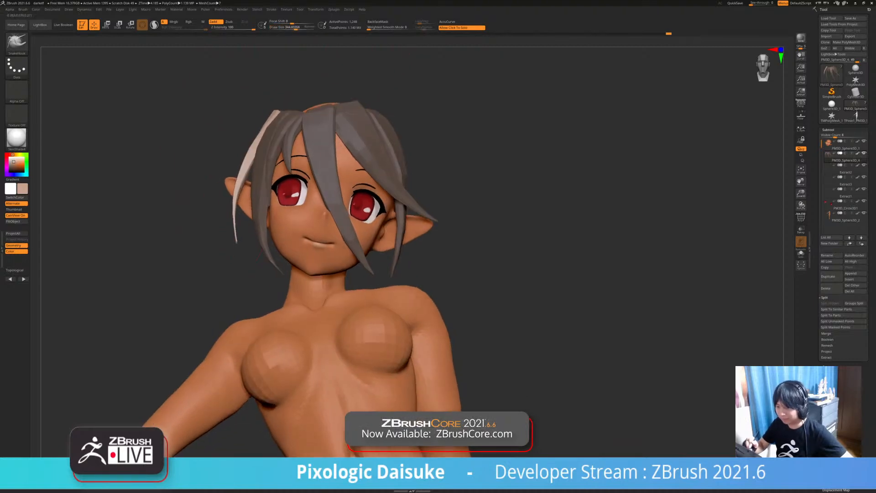
drag(237, 207, 243, 207)
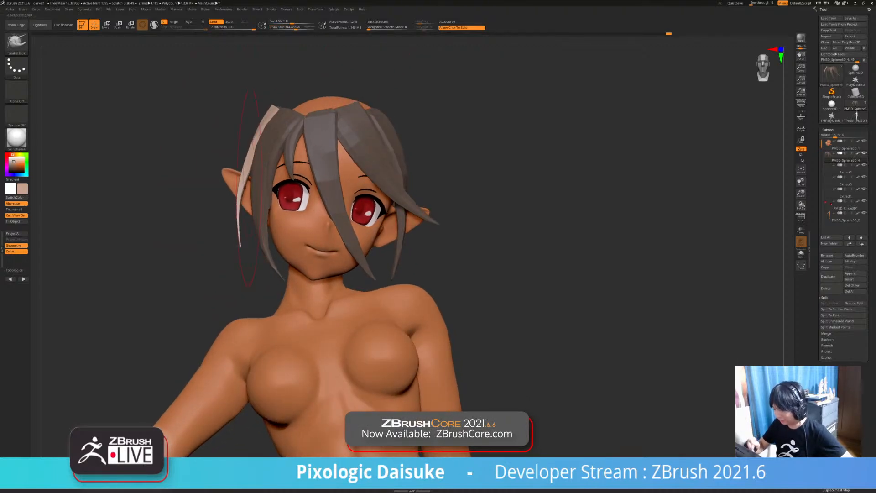
mouse_move(274, 126)
right_down()
mouse_move(333, 129)
mouse_move(317, 147)
right_up()
mouse_move(352, 210)
alt+right_down()
mouse_move(348, 240)
mouse_move(329, 232)
mouse_move(347, 231)
alt+right_up()
- Reduce the brush size and smooth the lower end of the thin side strand
drag(296, 27, 289, 28)
mouse_move(256, 240)
right_down()
mouse_move(302, 236)
mouse_move(302, 273)
right_up()
drag(289, 28, 284, 28)
right_drag(292, 237, 267, 239)
shift+drag(250, 269, 250, 279)
ctrl+right_drag(256, 278, 301, 402)
- Clear the mask from all hair strands and check the hairstyle from the front
right_drag(411, 229, 365, 224)
ctrl+drag(404, 207, 417, 219)
right_drag(461, 224, 482, 233)
right_drag(353, 226, 400, 242)
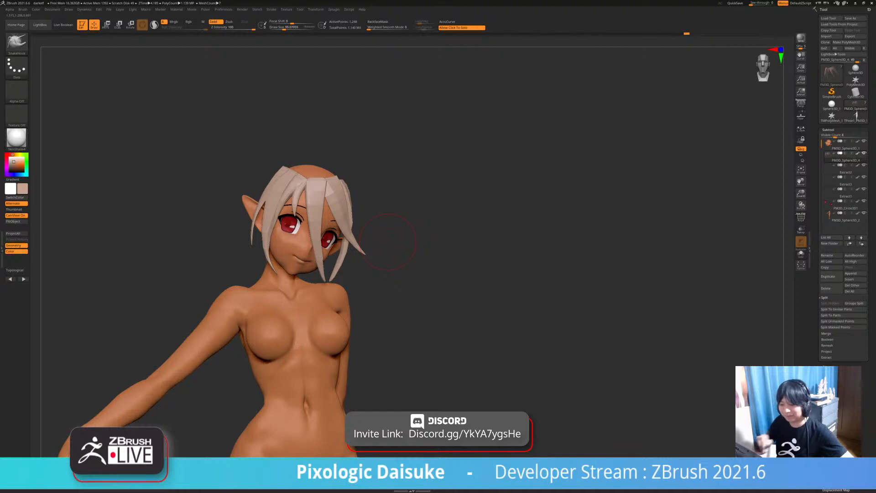
- Draw a new strand from behind the character's right ear down towards the shoulder with the hair insert brush, undoing the first attempt
click(16, 43)
click(384, 49)
ctrl+right_drag(333, 187, 440, 279)
mouse_move(392, 215)
ctrl+right_down()
mouse_move(402, 256)
mouse_move(349, 246)
mouse_move(402, 236)
ctrl+right_up()
click(281, 28)
right_drag(182, 223, 197, 145)
right_drag(287, 292, 185, 115)
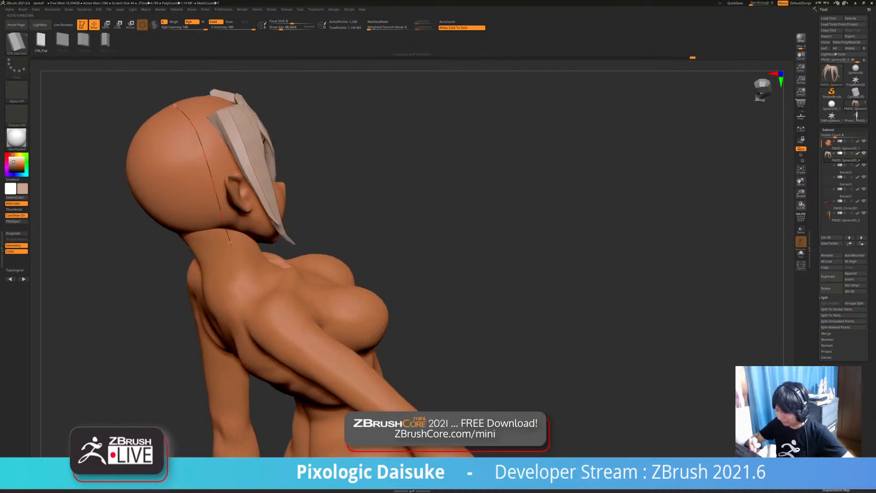
key(ctrl+z)
drag(308, 262, 318, 270)
mouse_move(318, 270)
right_down()
mouse_move(183, 265)
mouse_move(237, 274)
right_up()
mouse_move(175, 136)
right_down()
mouse_move(114, 137)
mouse_move(141, 146)
mouse_move(151, 135)
right_up()
- Bend the new strand behind the right ear around the neck with a large SnakeHook brush and smooth its end
click(17, 44)
click(84, 45)
click(294, 28)
right_drag(320, 150, 429, 153)
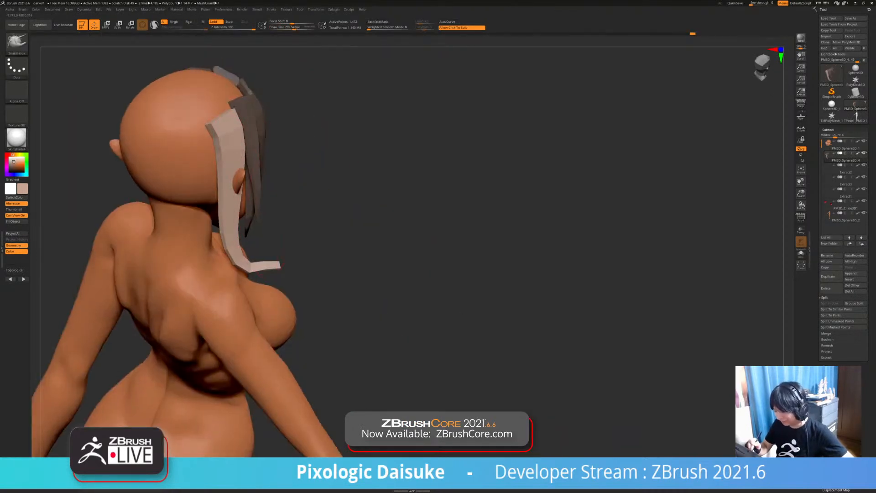
right_drag(351, 264, 236, 252)
right_drag(410, 164, 447, 169)
shift+drag(261, 261, 255, 264)
mouse_move(255, 264)
right_down()
mouse_move(238, 273)
mouse_move(319, 237)
mouse_move(274, 239)
mouse_move(340, 242)
right_up()
drag(274, 242, 283, 247)
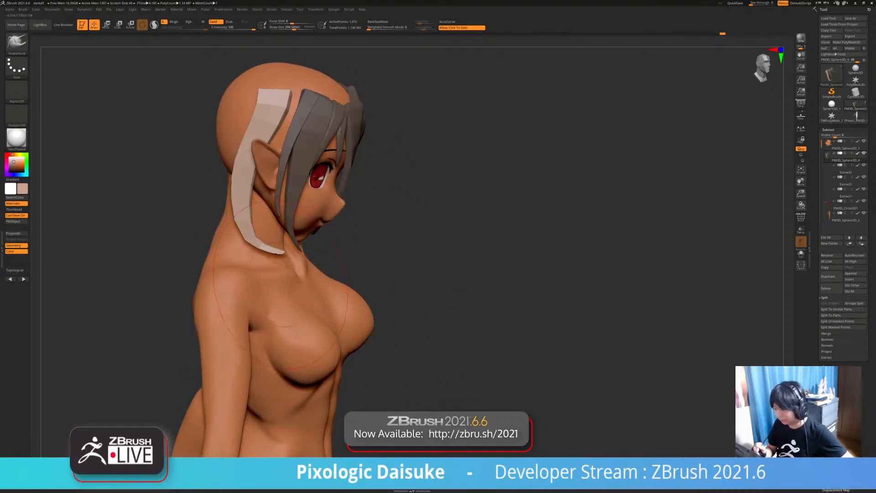
- Smooth the new strand's tip where it curves over the right shoulder
mouse_move(328, 256)
right_down()
mouse_move(269, 251)
mouse_move(296, 281)
right_up()
shift+drag(297, 281, 276, 279)
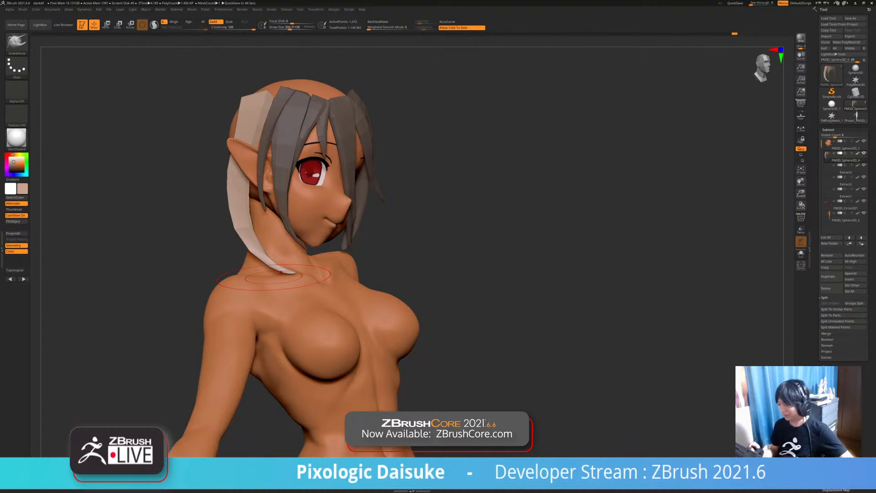
mouse_move(416, 299)
mouse_down()
mouse_move(319, 296)
mouse_move(369, 296)
mouse_move(354, 297)
mouse_up()
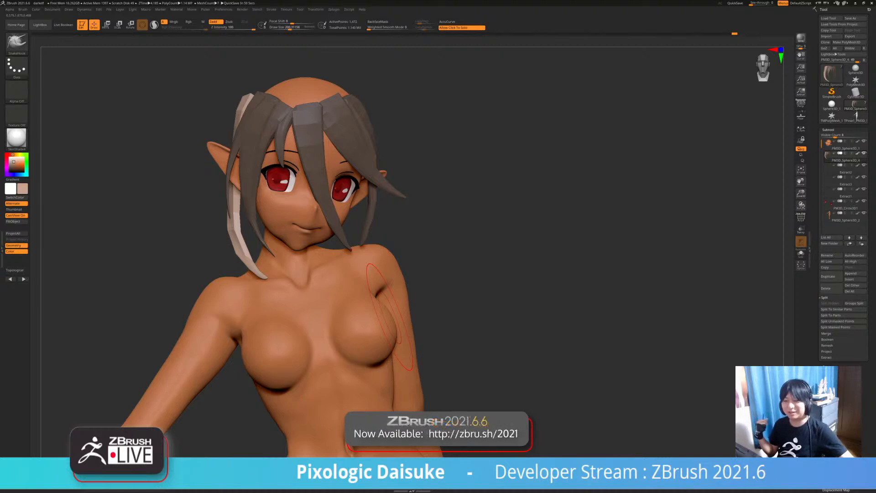
mouse_move(433, 315)
mouse_down()
mouse_move(524, 314)
mouse_move(427, 315)
mouse_move(325, 300)
mouse_up()
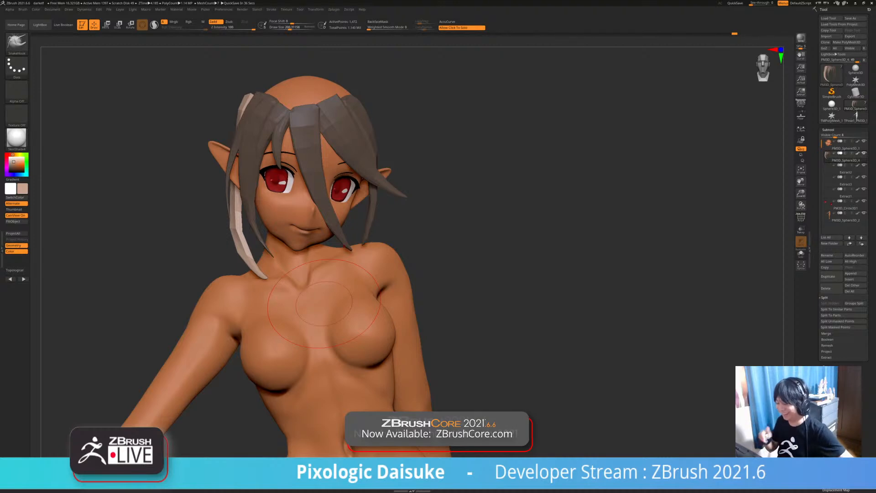
- Pull the strand's tip forward over the collarbone, undoing the first stroke and shaping it again
right_drag(324, 304, 454, 302)
drag(274, 256, 286, 265)
key(ctrl+z)
mouse_move(443, 301)
right_down()
mouse_move(384, 301)
mouse_move(429, 301)
right_up()
drag(283, 271, 291, 273)
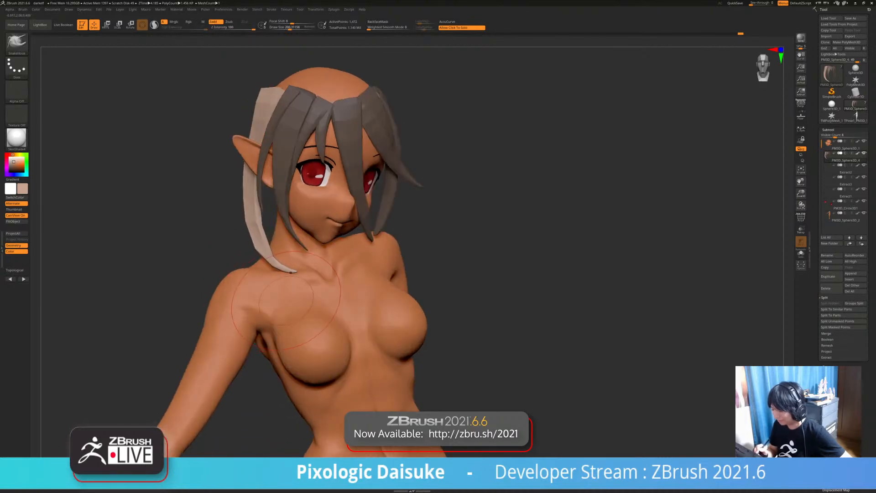
right_drag(293, 307, 355, 154)
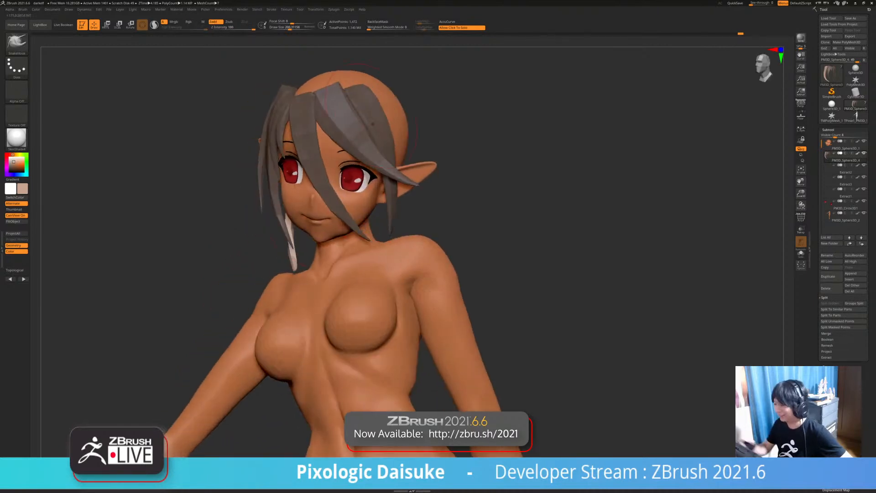
- Reshape the strand from behind with backface masking, disable the masking, and adjust its root against the head
click(378, 21)
right_drag(256, 266, 452, 256)
right_drag(520, 160, 517, 169)
click(377, 22)
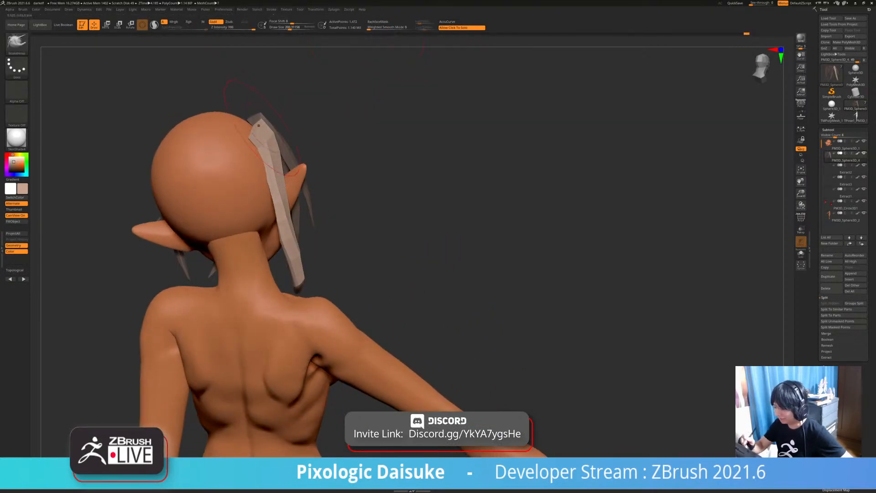
right_drag(420, 137, 379, 192)
drag(251, 121, 255, 111)
- Clear the mask from the hair strands and reduce the brush size
mouse_move(255, 112)
right_down()
mouse_move(258, 91)
mouse_move(297, 96)
mouse_move(128, 105)
right_up()
right_drag(433, 130, 445, 137)
mouse_move(356, 237)
right_down()
mouse_move(319, 246)
mouse_move(330, 283)
right_up()
ctrl+drag(408, 269, 390, 258)
mouse_move(253, 174)
right_down()
mouse_move(388, 176)
mouse_move(296, 171)
mouse_move(328, 167)
mouse_move(292, 199)
right_up()
drag(290, 28, 284, 28)
right_drag(283, 151, 267, 142)
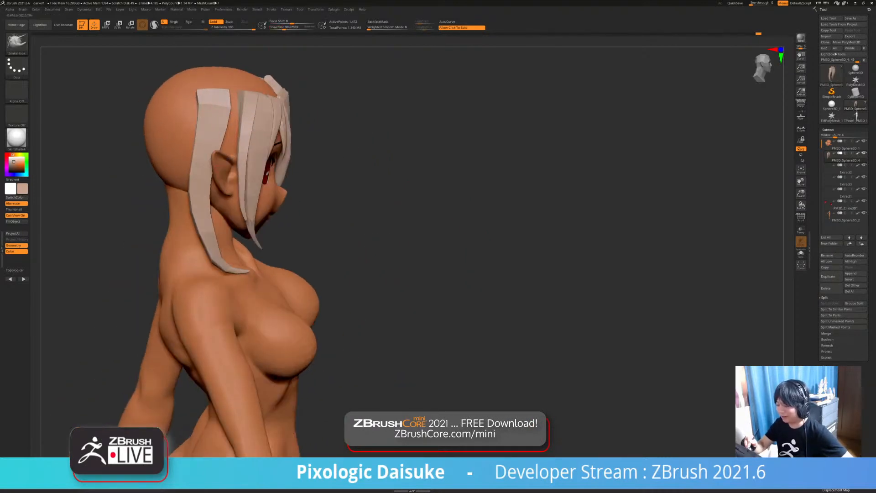
- Switch to the hair insert brush and set a small draw size for another strand at the back of the head
mouse_move(228, 91)
right_down()
mouse_move(196, 63)
mouse_move(216, 85)
right_up()
key(b)
click(240, 192)
right_drag(255, 150, 345, 144)
click(276, 28)
mouse_move(276, 86)
alt+right_down()
mouse_move(281, 130)
mouse_move(230, 123)
mouse_move(265, 130)
alt+right_up()
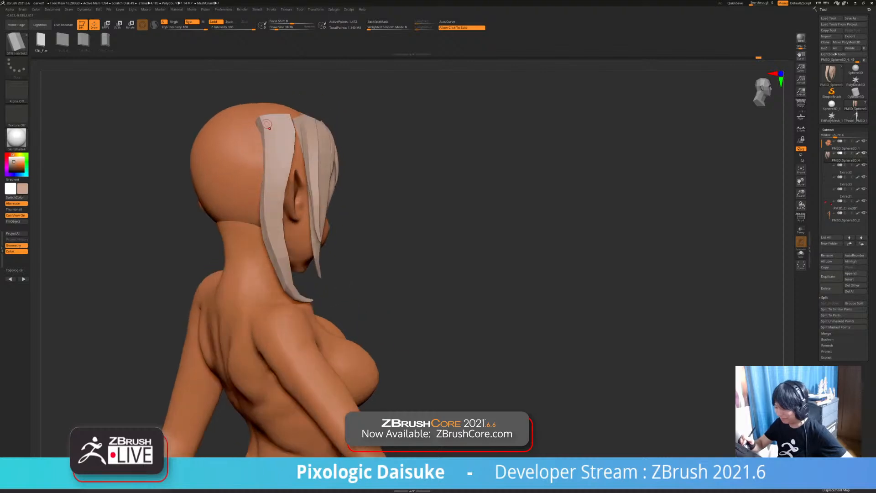
drag(261, 228, 261, 276)
key(ctrl+z)
right_drag(256, 183, 287, 183)
click(279, 28)
drag(246, 222, 273, 286)
click(284, 28)
click(251, 182)
right_drag(274, 183, 242, 182)
key(ctrl+z)
- Draw a narrow strand down the back of the head behind the existing right-ear strand
click(280, 28)
click(262, 153)
mouse_move(269, 155)
right_down()
mouse_move(137, 157)
mouse_move(270, 160)
right_up()
drag(270, 277, 271, 271)
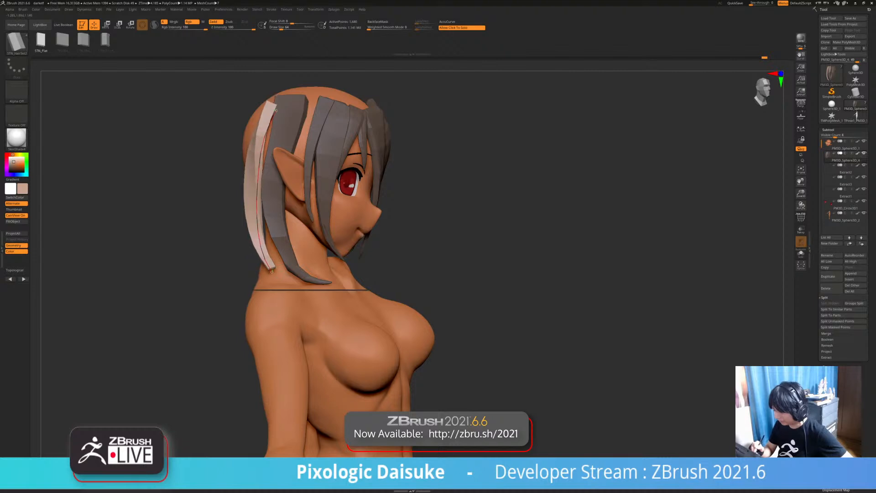
right_drag(506, 283, 264, 290)
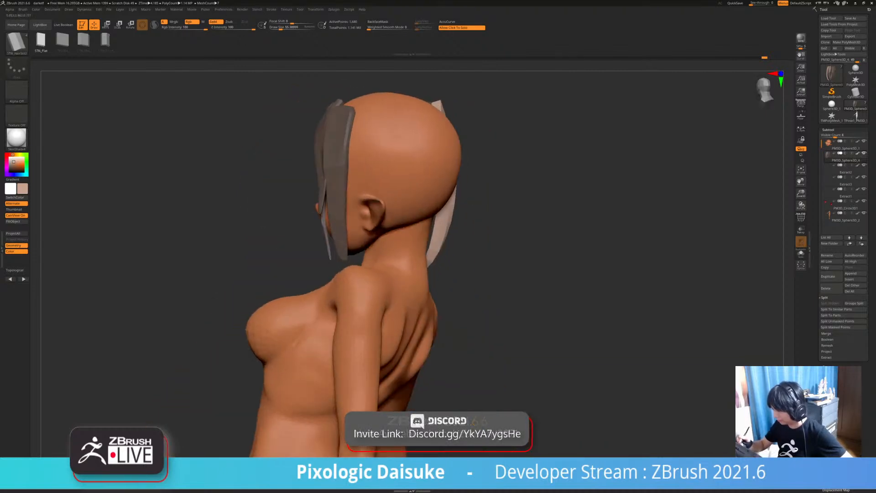
key(ctrl+z)
drag(363, 255, 370, 250)
mouse_move(371, 250)
right_down()
mouse_move(479, 250)
mouse_move(454, 249)
right_up()
key(ctrl+z)
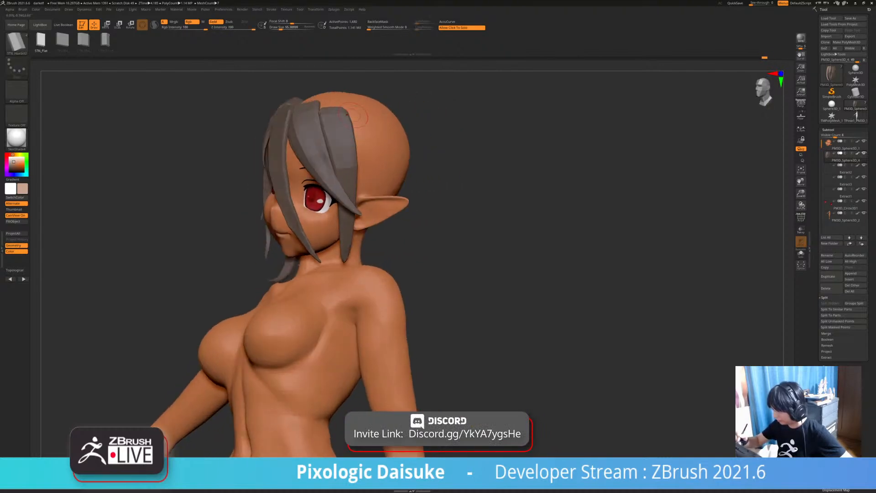
- Draw hair strands on the character's left side, running from the back of the head past the ear to the neck
right_drag(367, 130, 383, 118)
right_drag(403, 233, 345, 121)
right_drag(415, 235, 417, 224)
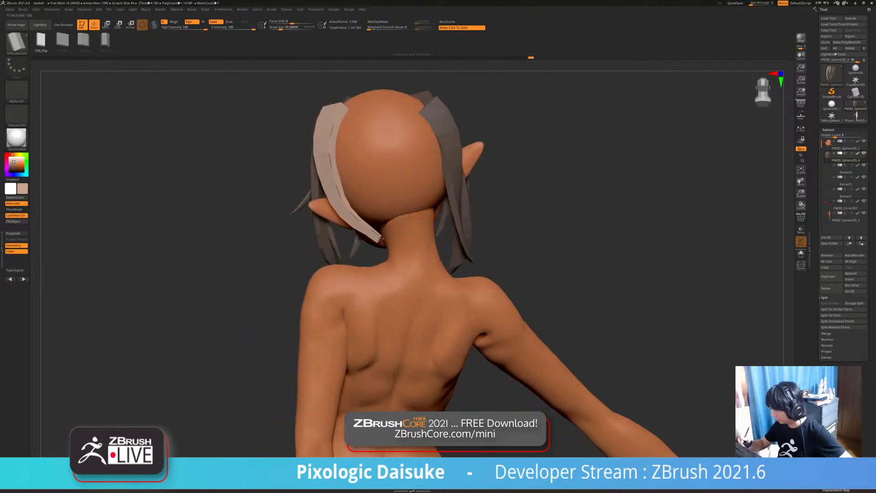
right_drag(401, 184, 561, 224)
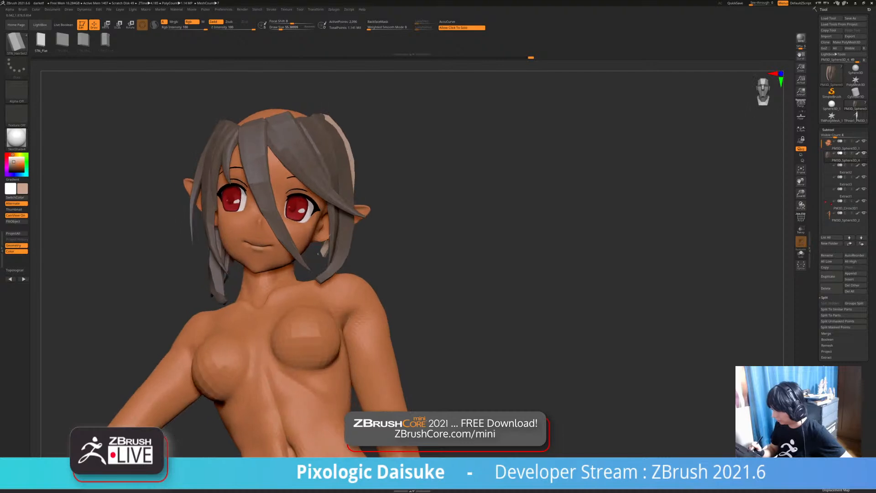
- Unmask the whole hair mesh and compare the left and right strands from the front
click(392, 313)
click(391, 312)
right_drag(391, 313, 340, 279)
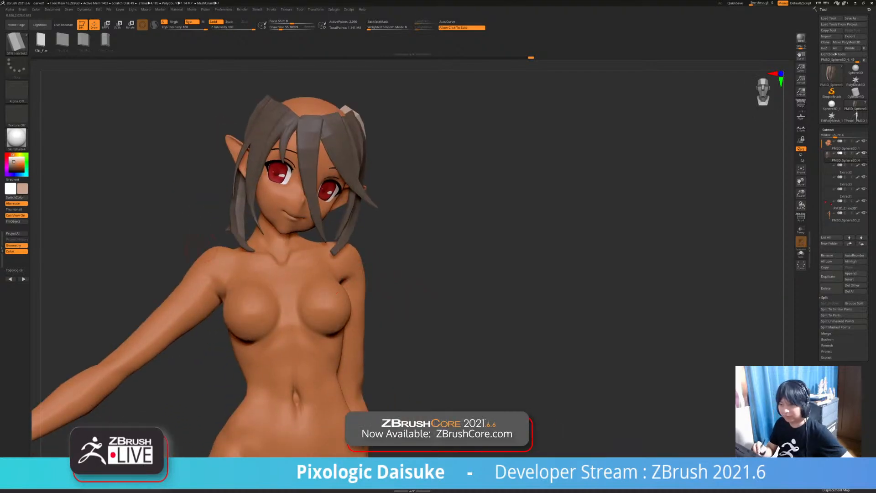
right_drag(424, 233, 388, 235)
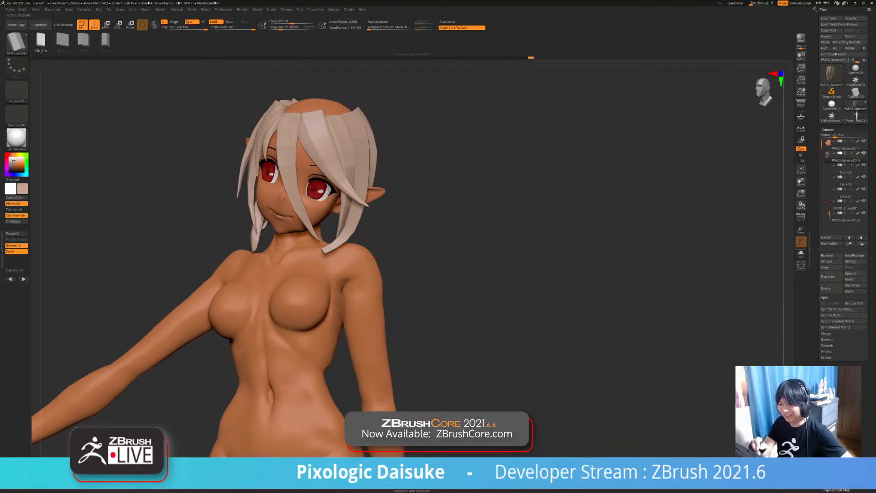
- Switch to a larger SnakeHook brush and taper the blunt tip of the front strand over the left shoulder
key(b)
key(s)
key(t)
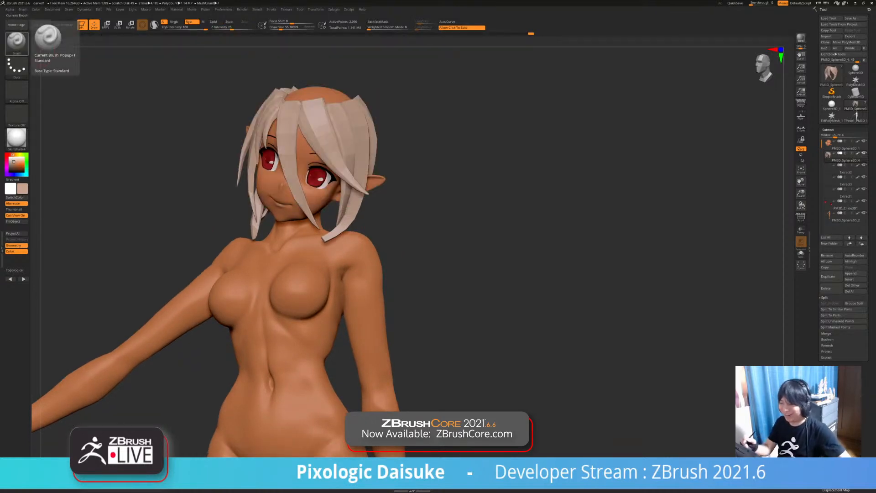
click(17, 42)
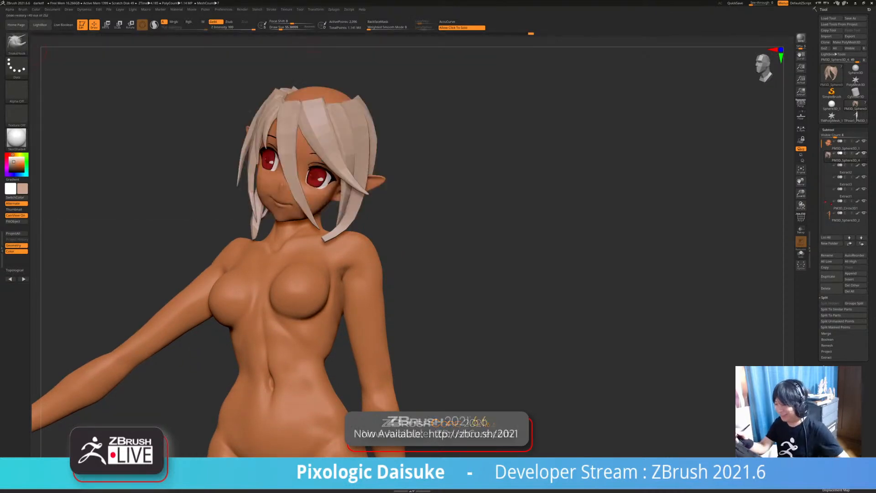
drag(438, 232, 338, 233)
ctrl+right_drag(318, 224, 319, 274)
right_drag(318, 274, 388, 283)
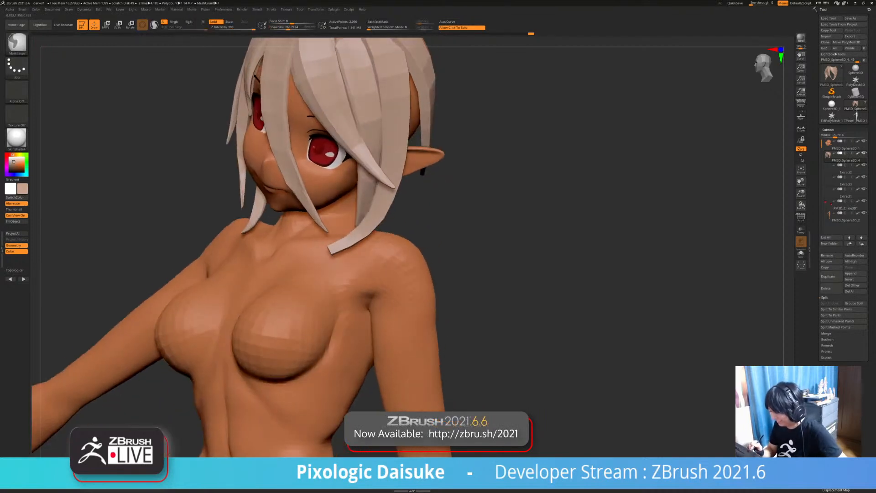
right_drag(329, 237, 379, 238)
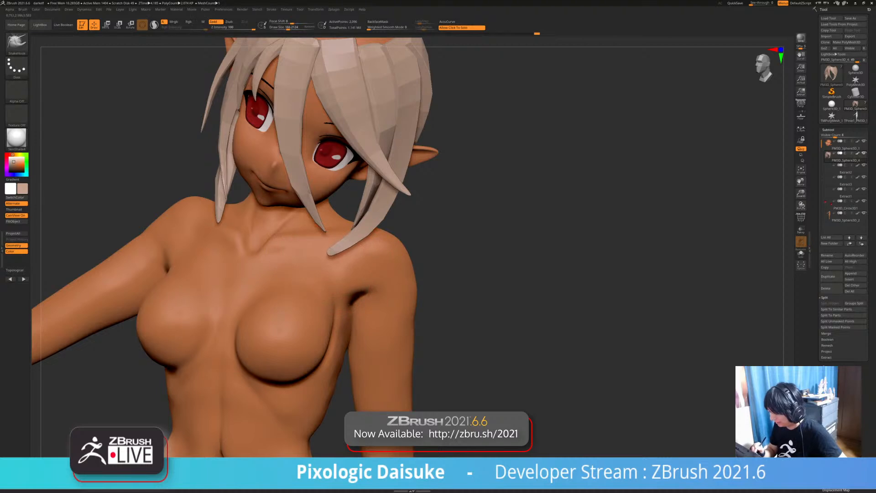
ctrl+right_drag(325, 324, 325, 274)
- Refine the ends of the strands behind the right ear from the front and from behind, using backface masking
right_drag(411, 256, 399, 287)
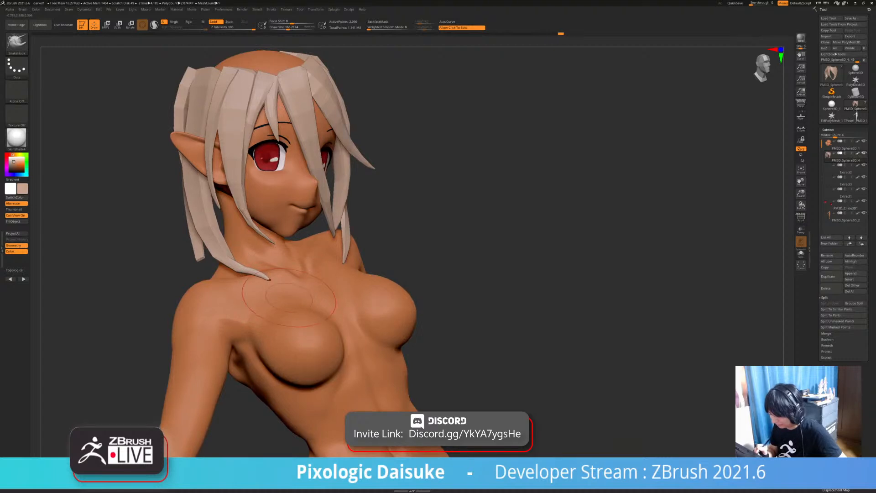
mouse_move(267, 284)
right_down()
mouse_move(297, 288)
mouse_move(274, 310)
mouse_move(315, 292)
mouse_move(332, 270)
mouse_move(372, 281)
mouse_move(342, 301)
mouse_move(352, 293)
mouse_move(320, 286)
mouse_move(361, 279)
mouse_move(288, 294)
right_up()
mouse_move(358, 83)
right_down()
mouse_move(305, 130)
mouse_move(314, 139)
mouse_move(332, 118)
mouse_move(257, 122)
mouse_move(296, 119)
mouse_move(314, 137)
mouse_move(327, 165)
mouse_move(308, 192)
mouse_move(320, 216)
mouse_move(296, 105)
mouse_move(401, 55)
mouse_move(386, 50)
right_up()
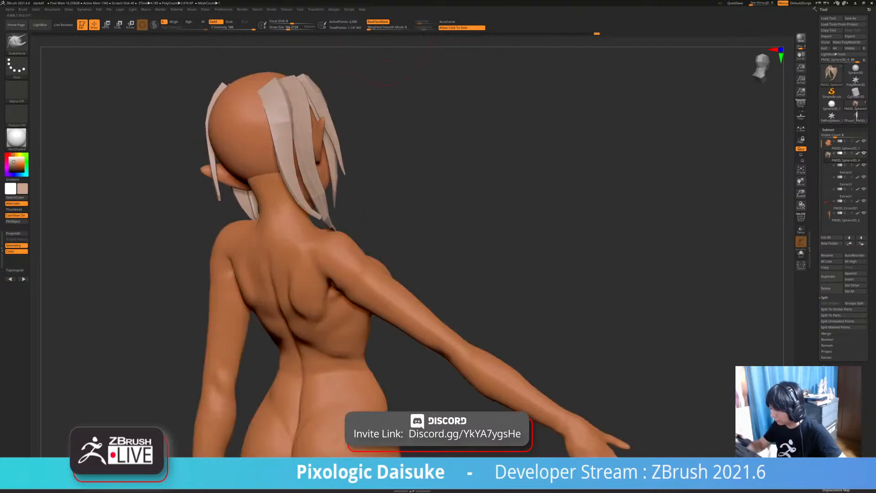
mouse_move(335, 155)
right_down()
mouse_move(323, 250)
mouse_move(233, 258)
mouse_move(247, 258)
mouse_move(219, 244)
mouse_move(211, 277)
right_up()
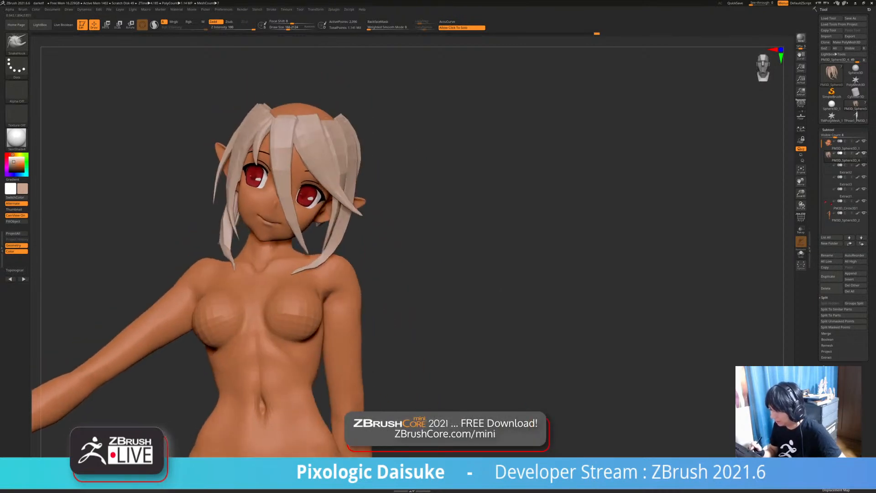
- Adjust the rear strands against the back of the head with backface masking enabled
mouse_move(334, 214)
right_down()
mouse_move(298, 198)
mouse_move(267, 207)
mouse_move(269, 240)
mouse_move(279, 236)
right_up()
mouse_move(326, 179)
alt+right_down()
mouse_move(329, 128)
mouse_move(342, 149)
mouse_move(337, 218)
mouse_move(323, 200)
mouse_move(326, 282)
alt+right_up()
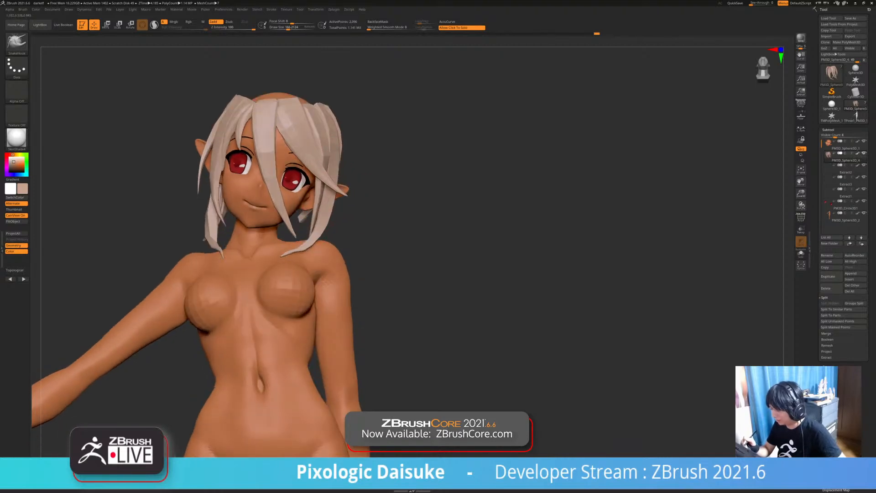
mouse_move(327, 156)
right_down()
mouse_move(327, 183)
mouse_move(310, 175)
mouse_move(411, 179)
mouse_move(232, 122)
mouse_move(253, 124)
mouse_move(187, 125)
mouse_move(237, 133)
right_up()
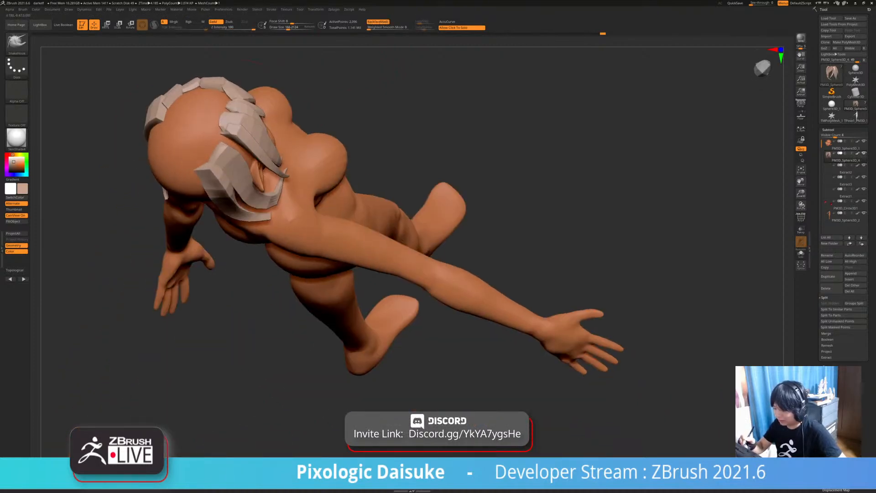
key(ctrl)
right_drag(280, 191, 238, 164)
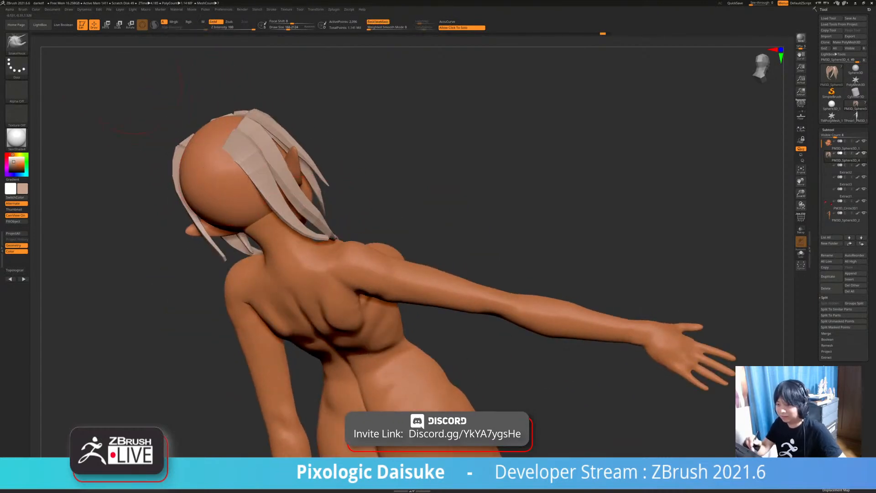
- Insert a hair strand running from above the left ear down behind it to the shoulder, using a smaller hair strand brush
key(b)
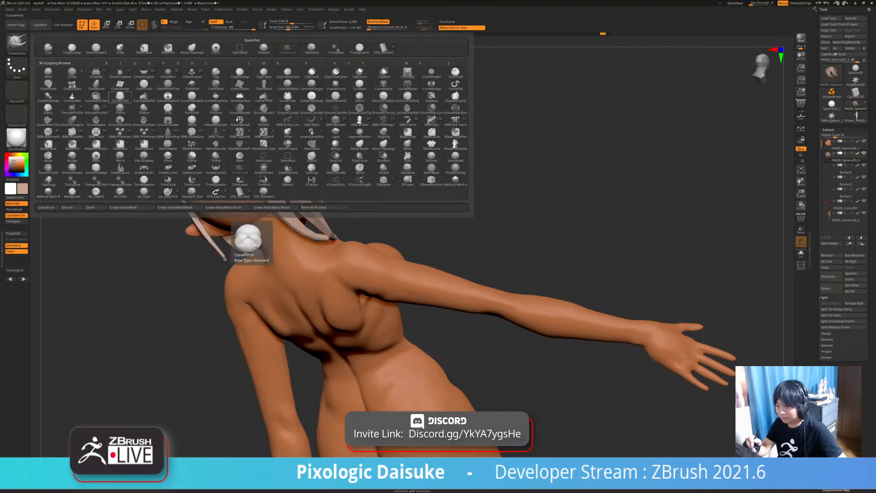
click(240, 192)
drag(288, 27, 285, 28)
mouse_move(201, 159)
right_down()
mouse_move(260, 144)
mouse_move(226, 149)
mouse_move(274, 114)
right_up()
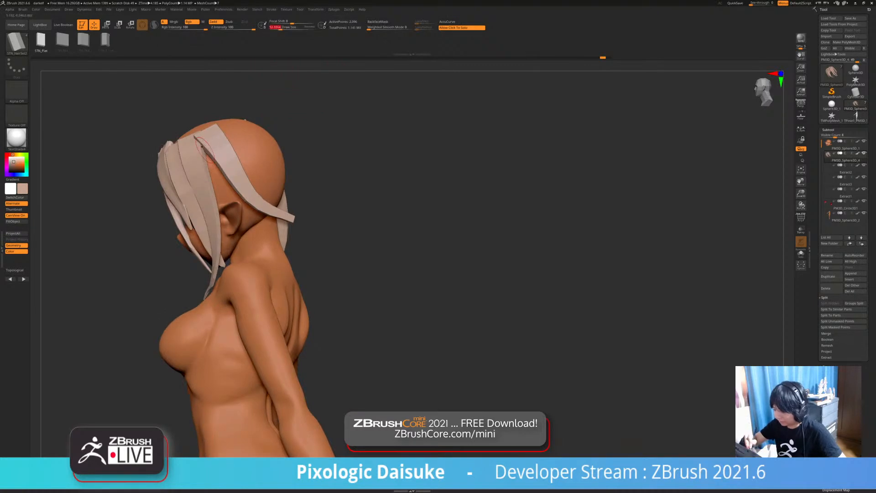
right_drag(248, 162, 218, 157)
drag(208, 139, 259, 210)
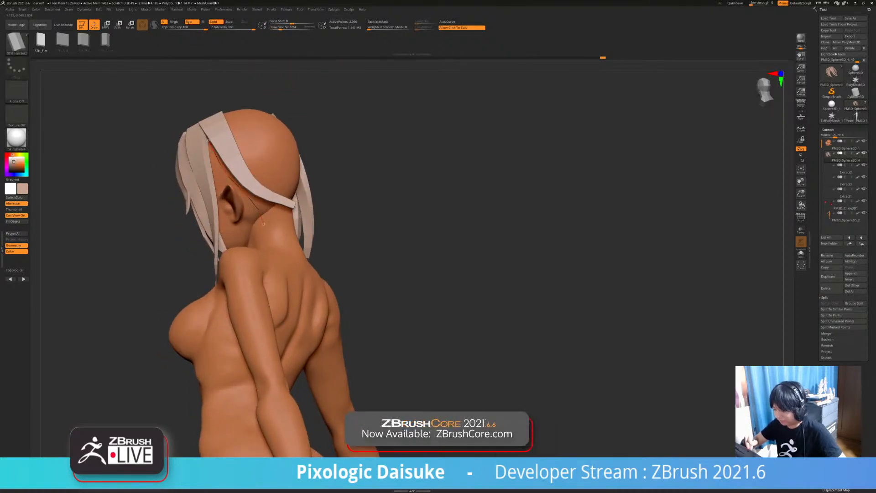
drag(245, 266, 241, 269)
mouse_move(241, 268)
right_down()
mouse_move(299, 260)
mouse_move(233, 258)
right_up()
key(ctrl+z)
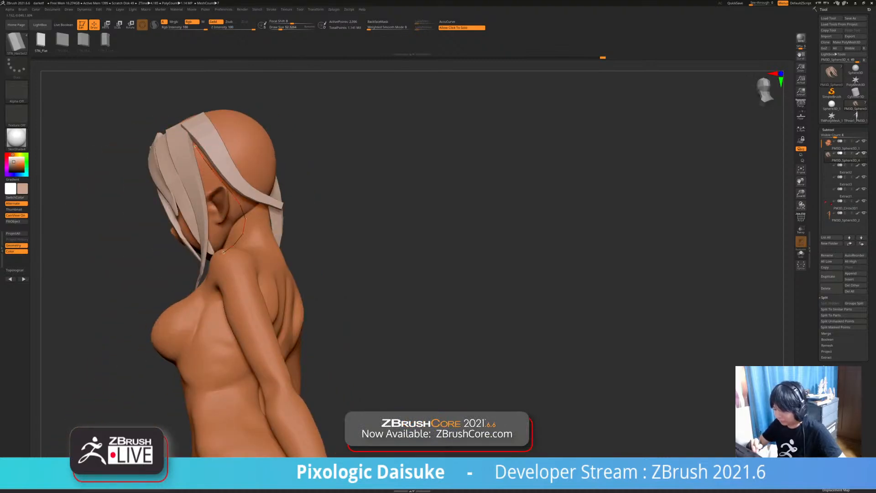
drag(223, 252, 226, 251)
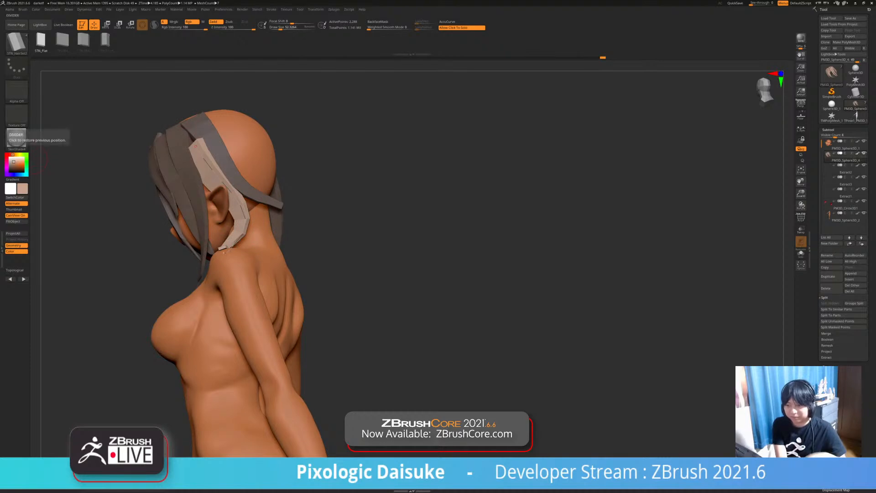
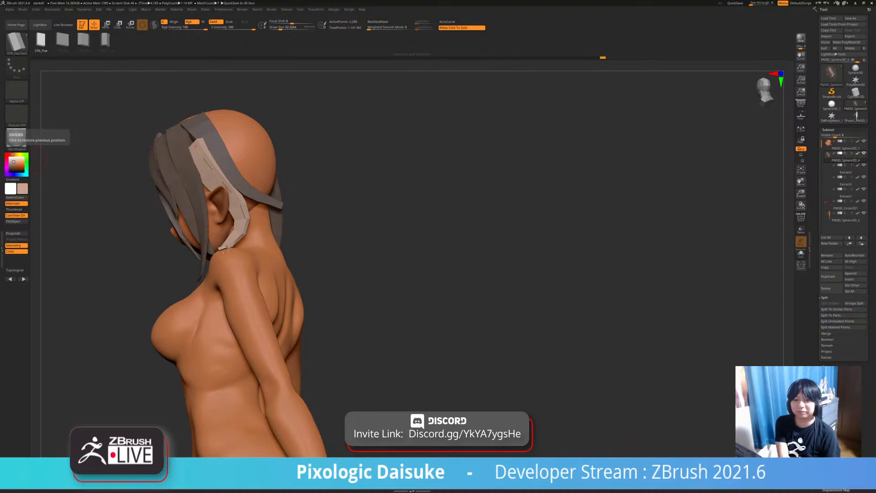
- Try to adjust the lower end of the new strand near the left shoulder with the hair strand brush
drag(34, 160, 132, 201)
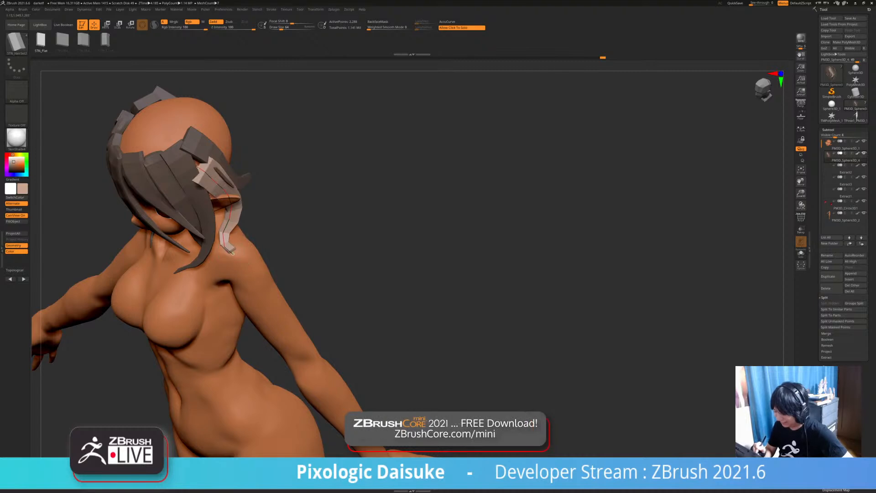
drag(283, 237, 246, 194)
drag(225, 242, 209, 239)
key(ctrl+z)
drag(283, 241, 292, 273)
- Reshape the new strand behind the left ear with an enlarged SnakeHook brush, curving it around the neck and tapering its tip
key(b)
key(s)
key(h)
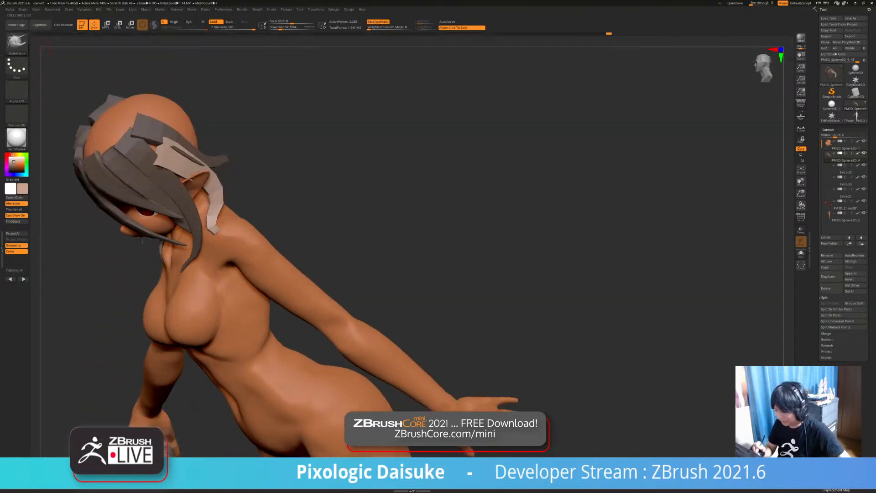
key(ctrl+z)
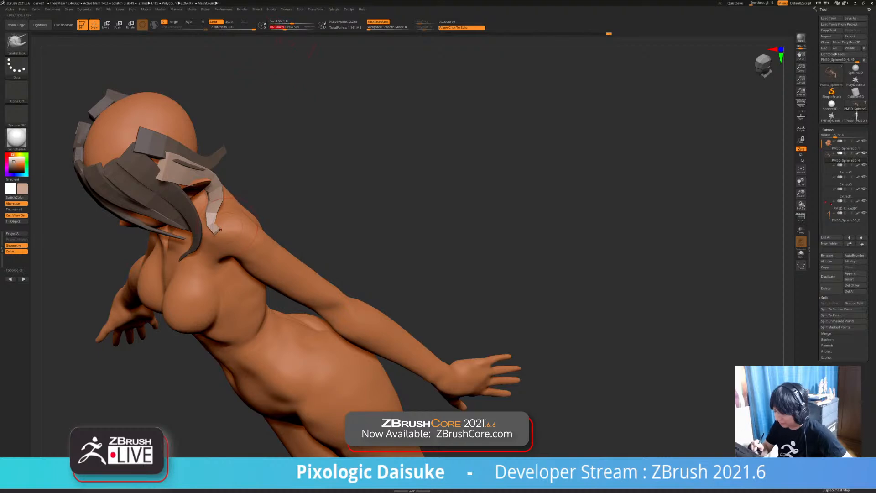
right_drag(221, 230, 231, 255)
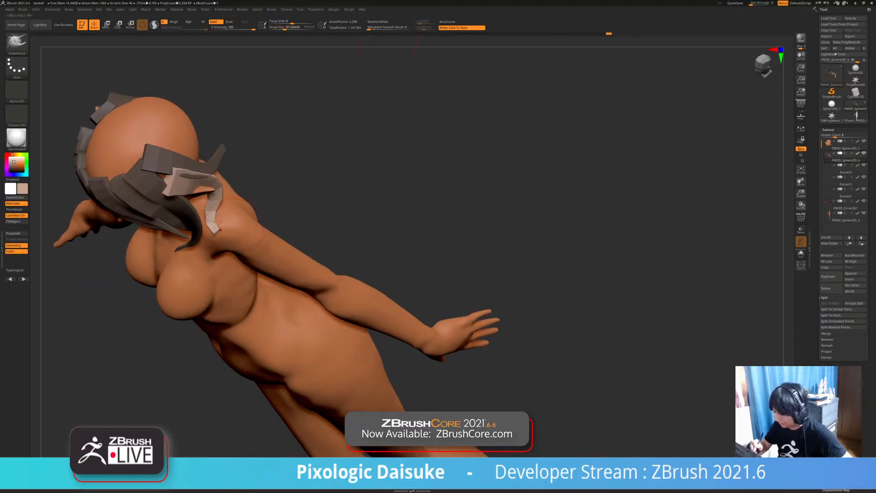
mouse_move(228, 226)
mouse_down()
mouse_move(204, 244)
mouse_move(220, 253)
mouse_move(217, 235)
mouse_up()
ctrl+right_drag(217, 236, 215, 251)
right_drag(216, 251, 192, 249)
drag(212, 226, 278, 212)
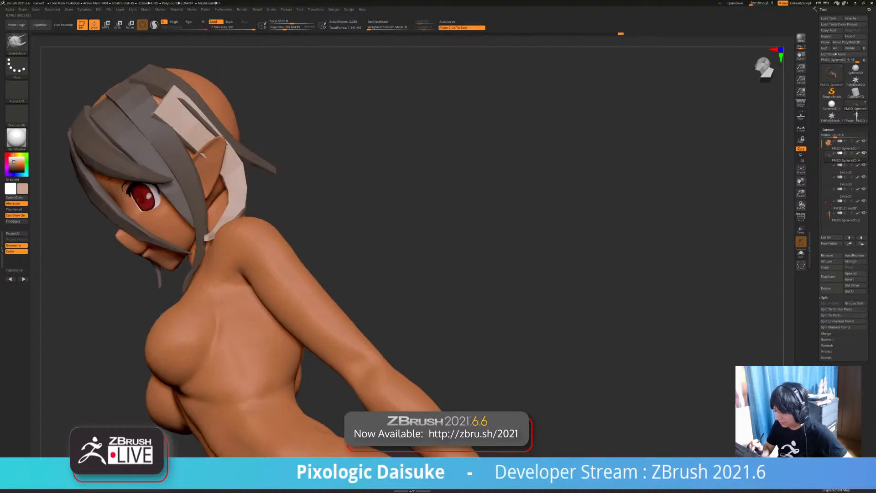
drag(236, 167, 273, 219)
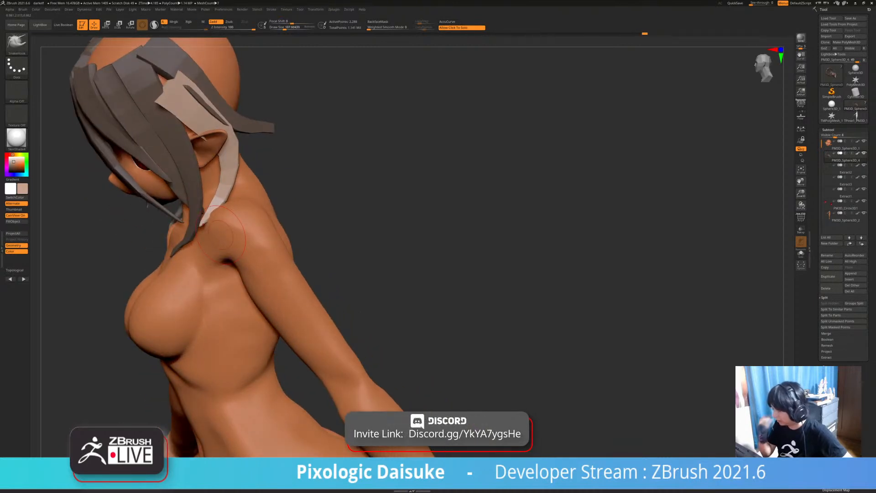
- Clear the mask from the hair mesh and check the strands around the left side and face
mouse_move(222, 236)
right_down()
mouse_move(267, 217)
mouse_move(238, 214)
mouse_move(219, 178)
mouse_move(224, 160)
mouse_move(242, 160)
mouse_move(188, 138)
mouse_move(197, 157)
mouse_move(188, 137)
mouse_move(178, 137)
right_up()
right_drag(235, 150, 332, 235)
ctrl+drag(333, 235, 356, 257)
right_drag(356, 258, 390, 297)
right_drag(319, 219, 497, 228)
mouse_move(219, 219)
right_down()
mouse_move(354, 218)
mouse_move(344, 217)
right_up()
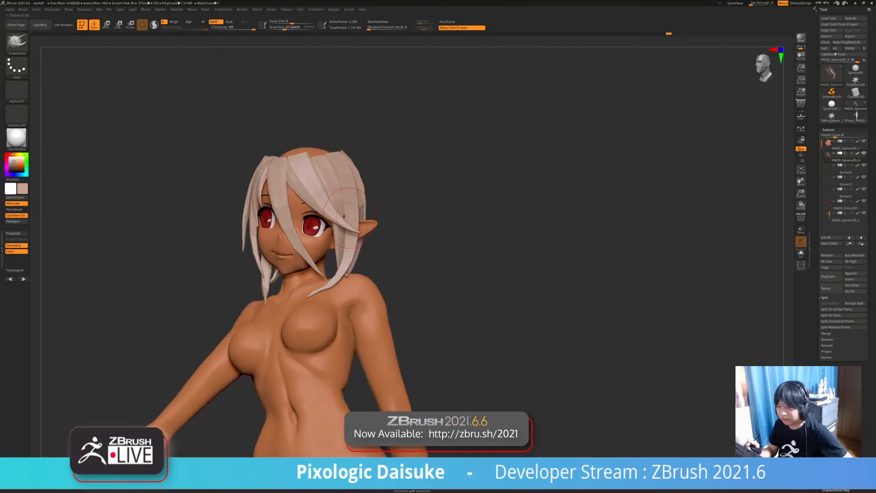
- Isolate the rear strand near the left ear to inspect it, and restore the visibility of all hair strands
mouse_move(350, 224)
right_down()
mouse_move(338, 218)
mouse_move(333, 238)
mouse_move(347, 237)
right_up()
mouse_move(347, 236)
right_down()
mouse_move(300, 234)
mouse_move(337, 232)
right_up()
key(bracketright)
ctrl+shift+click(299, 185)
right_drag(290, 197, 310, 197)
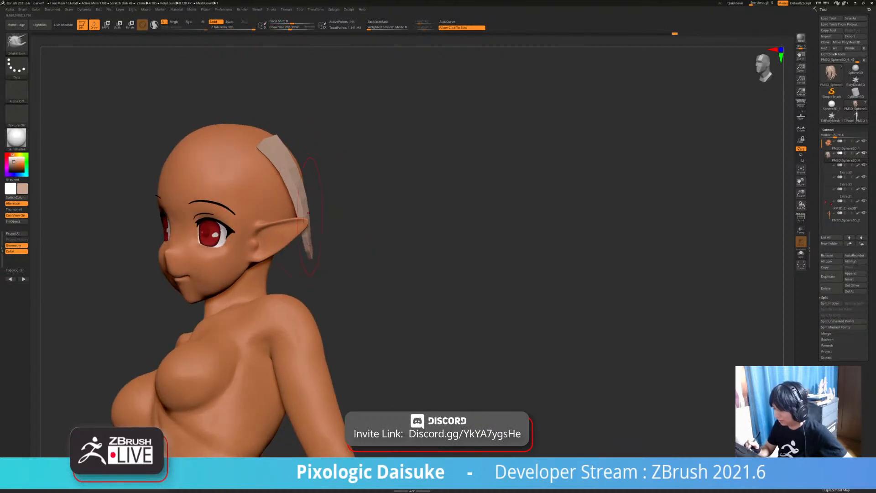
click(338, 238)
ctrl+shift+click(345, 240)
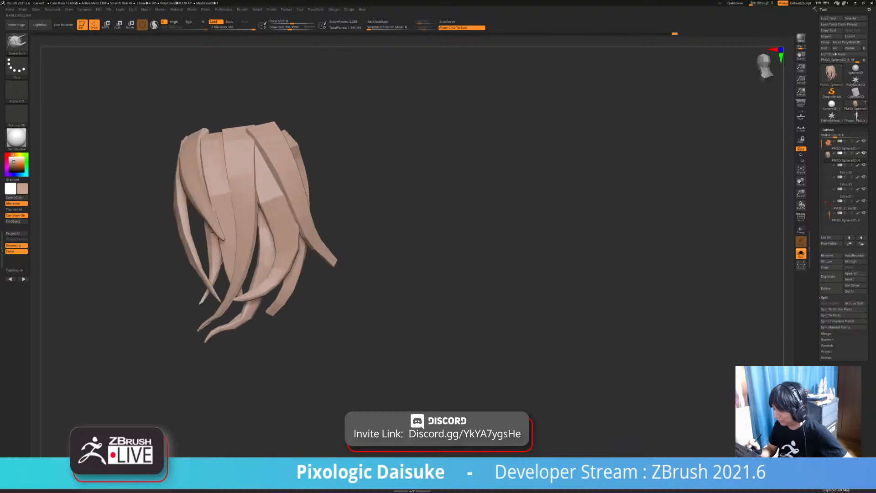
click(346, 234)
right_drag(345, 234, 434, 201)
mouse_move(174, 273)
right_down()
mouse_move(287, 275)
mouse_move(267, 275)
right_up()
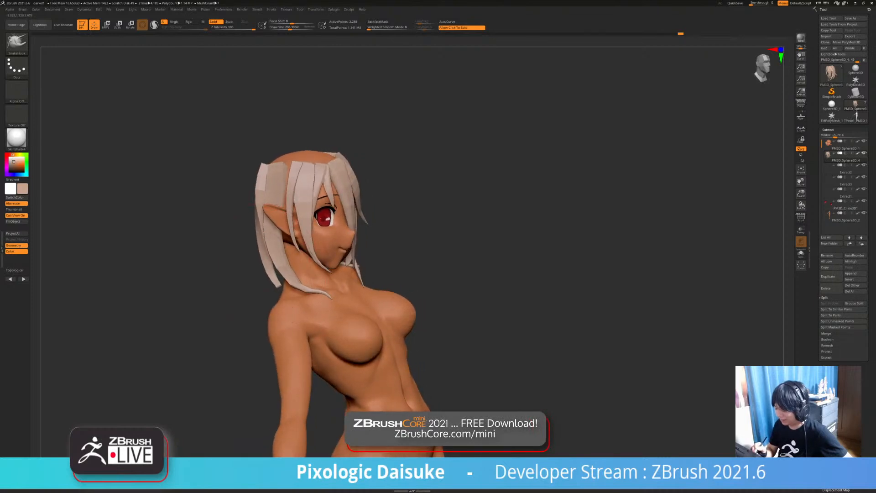
- Switch to the Move Topological brush with backface masking off and reposition the rear strand behind the right ear
key(b)
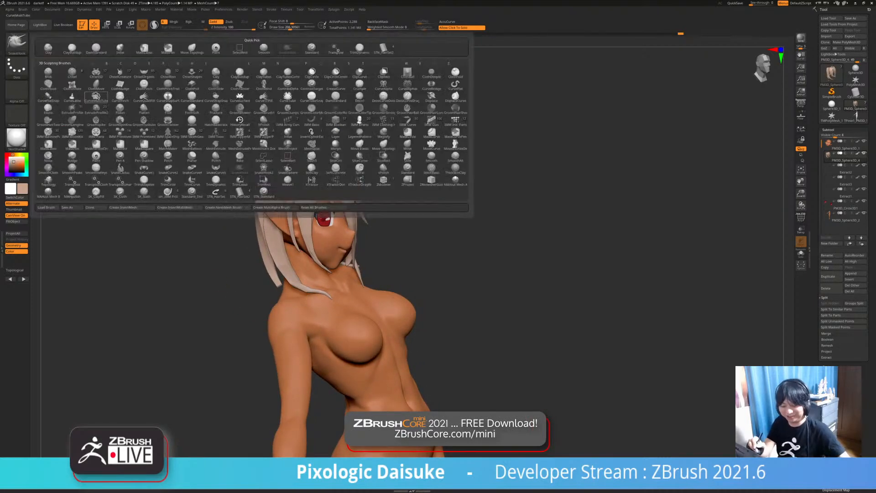
key(m)
key(t)
right_drag(273, 252, 265, 260)
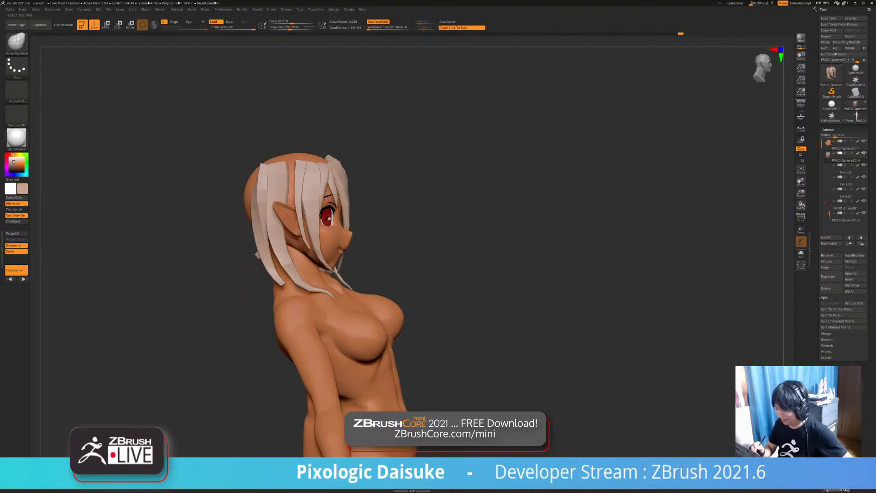
mouse_move(255, 274)
mouse_down()
mouse_move(223, 275)
mouse_move(197, 260)
mouse_move(233, 269)
mouse_up()
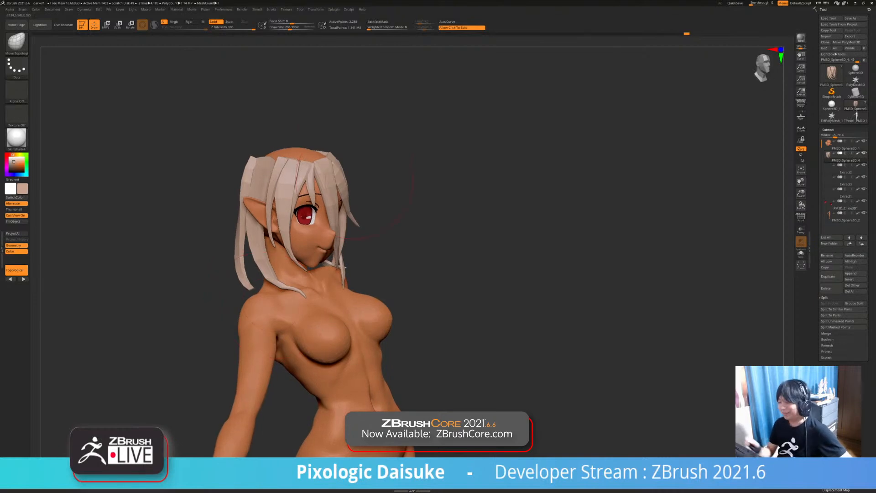
- Reduce the brush size to 112 and curve the end of the rear right strand forward onto the shoulder
drag(290, 28, 285, 27)
mouse_move(205, 260)
mouse_down()
mouse_move(286, 269)
mouse_move(254, 274)
mouse_move(256, 285)
mouse_up()
mouse_move(252, 286)
ctrl+right_down()
mouse_move(256, 270)
mouse_move(273, 280)
mouse_move(255, 286)
mouse_move(284, 284)
mouse_move(254, 284)
mouse_move(263, 291)
ctrl+right_up()
key(shift)
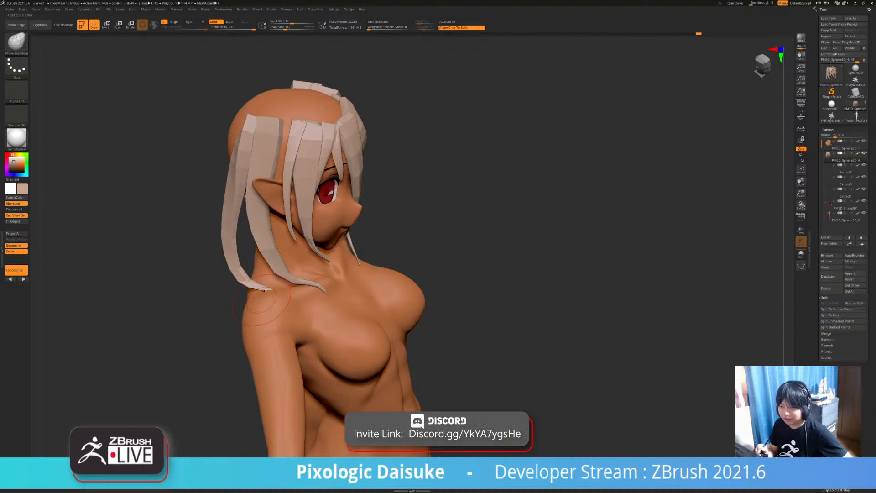
mouse_move(270, 290)
right_down()
mouse_move(311, 291)
mouse_move(248, 292)
mouse_move(287, 290)
mouse_move(256, 292)
mouse_move(277, 289)
right_up()
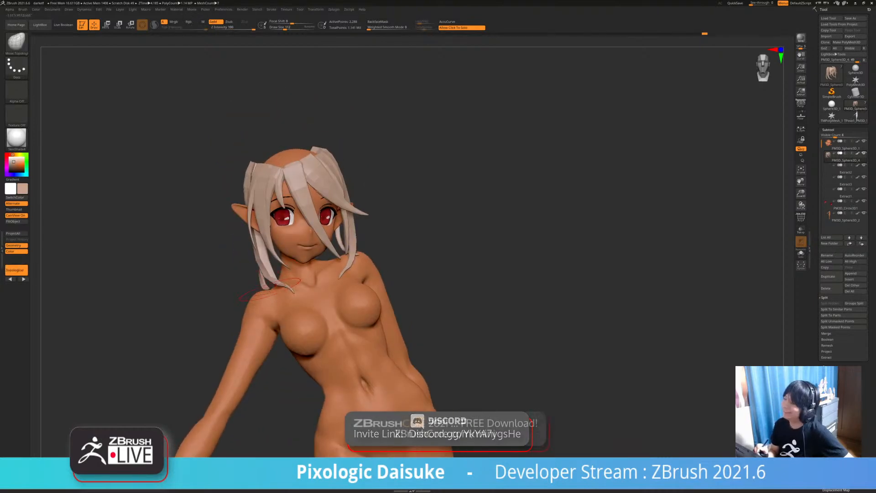
- Apply the MatCap Gray material, turn off polypaint display on the subtools and set the colour to white
mouse_move(270, 290)
right_down()
mouse_move(294, 288)
mouse_move(275, 288)
mouse_move(289, 274)
right_up()
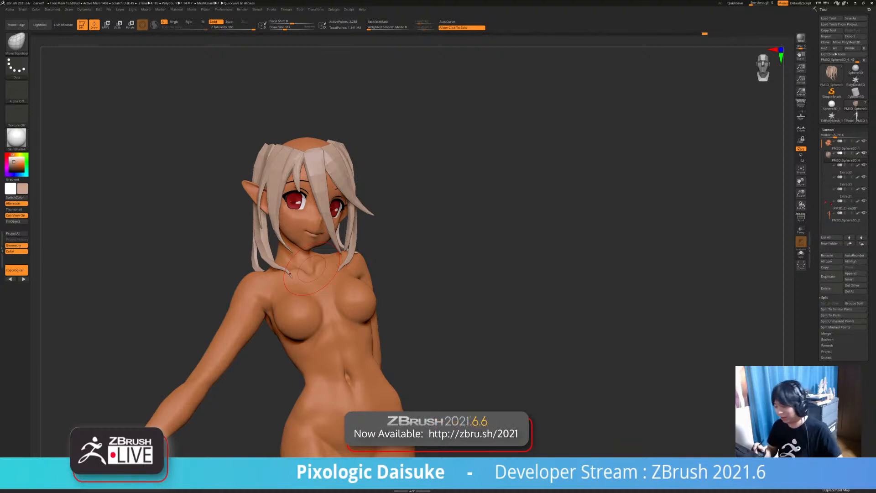
right_drag(338, 271, 320, 228)
mouse_move(347, 256)
right_down()
mouse_move(387, 282)
mouse_move(381, 335)
mouse_move(392, 340)
mouse_move(383, 304)
right_up()
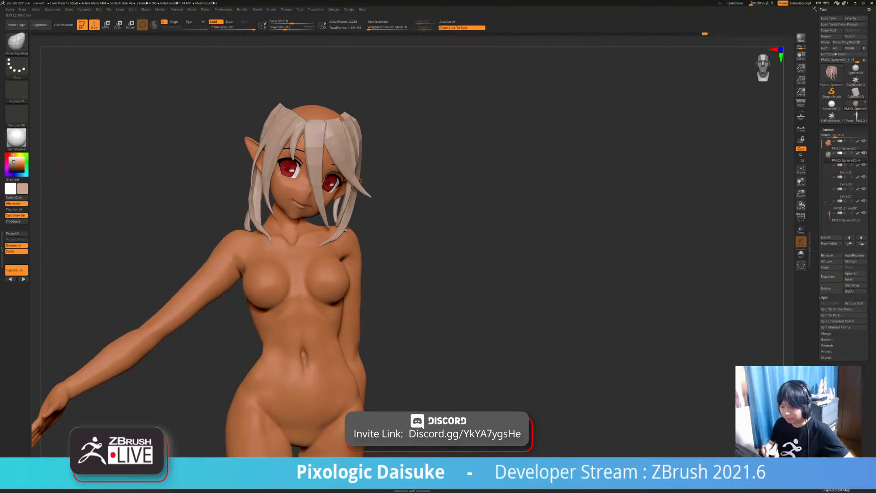
click(17, 138)
click(119, 144)
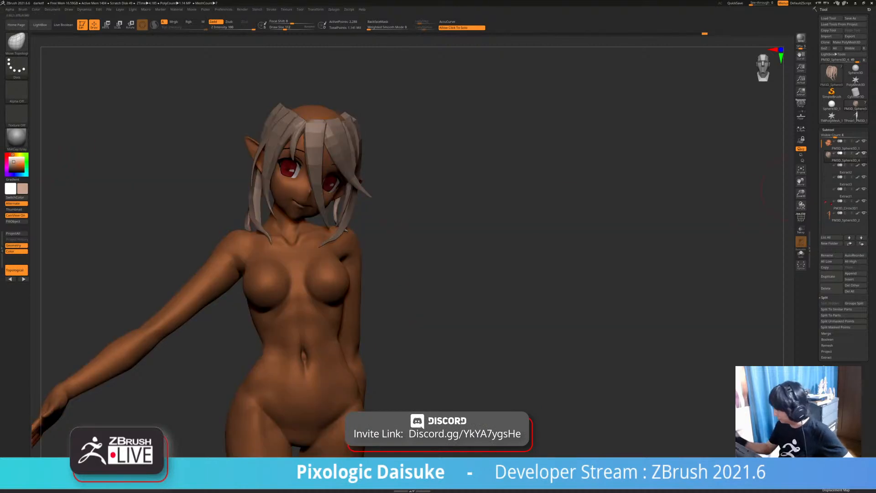
shift+click(858, 141)
mouse_move(630, 219)
mouse_down()
mouse_move(767, 219)
mouse_move(781, 233)
mouse_up()
click(9, 158)
- Insert a long hair strand down the back of the head, beside the existing rear strand, with the hair strand brush
alt+drag(450, 251, 426, 241)
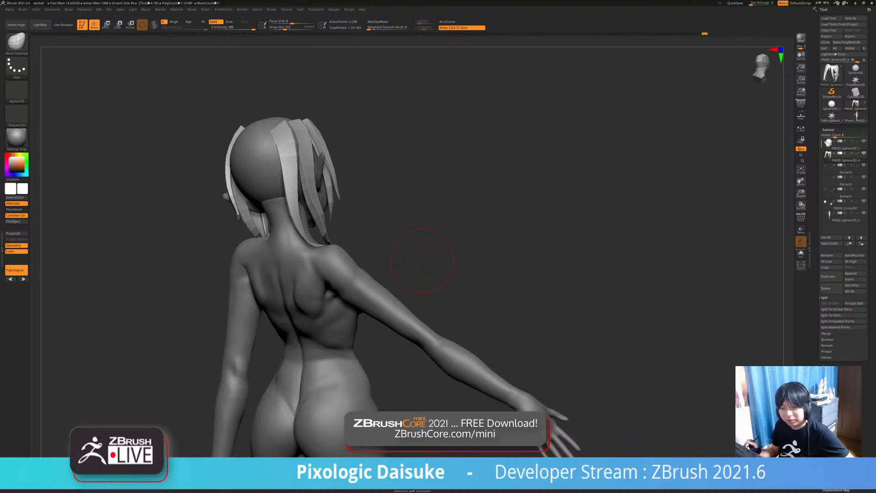
mouse_move(422, 261)
mouse_down()
mouse_move(301, 256)
mouse_move(371, 241)
mouse_up()
click(17, 44)
click(384, 48)
mouse_move(420, 219)
mouse_down()
mouse_move(525, 233)
mouse_move(554, 225)
mouse_up()
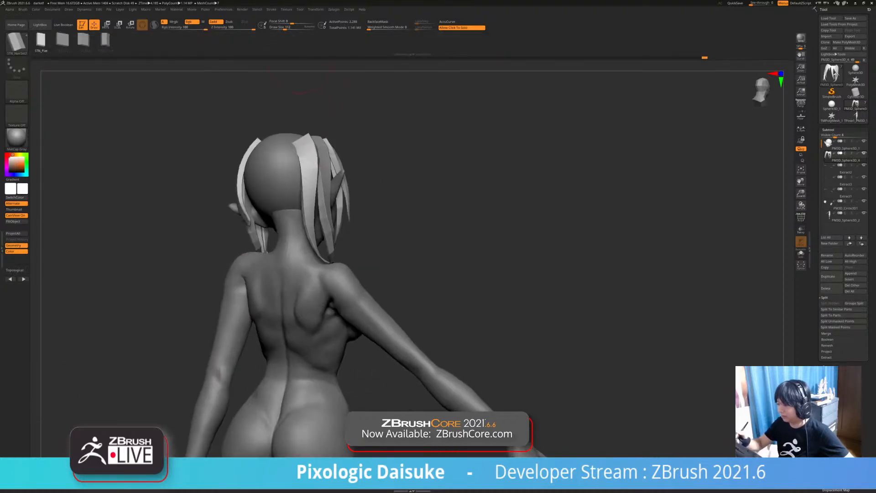
mouse_move(457, 196)
alt+mouse_down()
mouse_move(434, 233)
mouse_move(457, 230)
mouse_move(456, 214)
alt+mouse_up()
drag(283, 303, 301, 334)
key(ctrl+z)
mouse_move(246, 135)
mouse_down()
mouse_move(260, 242)
mouse_move(312, 355)
mouse_up()
mouse_move(424, 273)
mouse_down()
mouse_move(370, 274)
mouse_move(417, 276)
mouse_up()
click(407, 297)
click(323, 336)
- Bend the new back strand toward the neck with an enlarged SnakeHook brush and smooth its curve
drag(206, 174, 134, 162)
click(17, 43)
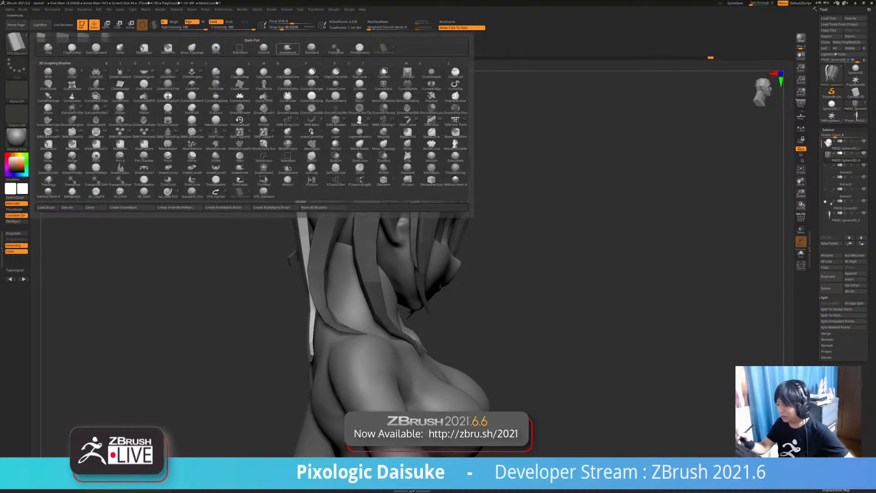
click(288, 49)
click(291, 28)
mouse_move(205, 174)
mouse_down()
mouse_move(248, 171)
mouse_move(303, 270)
mouse_up()
mouse_move(303, 270)
ctrl+right_down()
mouse_move(264, 229)
mouse_move(277, 300)
mouse_move(306, 316)
mouse_move(280, 335)
mouse_move(284, 354)
mouse_move(286, 337)
ctrl+right_up()
shift+drag(284, 306, 258, 219)
right_drag(273, 283, 267, 274)
right_drag(319, 283, 269, 274)
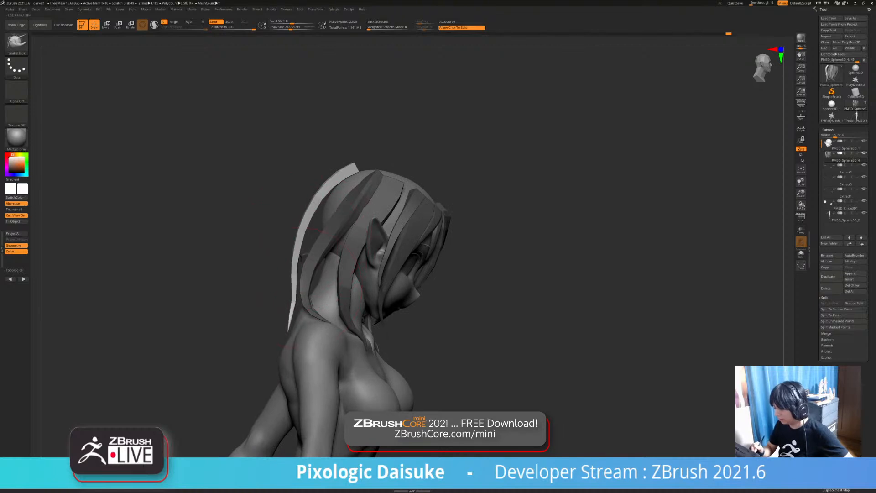
- Smooth the lower part of the back strand and pull its end into a tapered tip against the upper back
shift+drag(293, 274, 295, 294)
mouse_move(295, 289)
right_down()
mouse_move(262, 365)
mouse_move(292, 336)
right_up()
drag(292, 322, 296, 326)
mouse_move(297, 326)
right_down()
mouse_move(290, 340)
mouse_move(306, 362)
mouse_move(325, 355)
mouse_move(315, 352)
mouse_move(323, 347)
right_up()
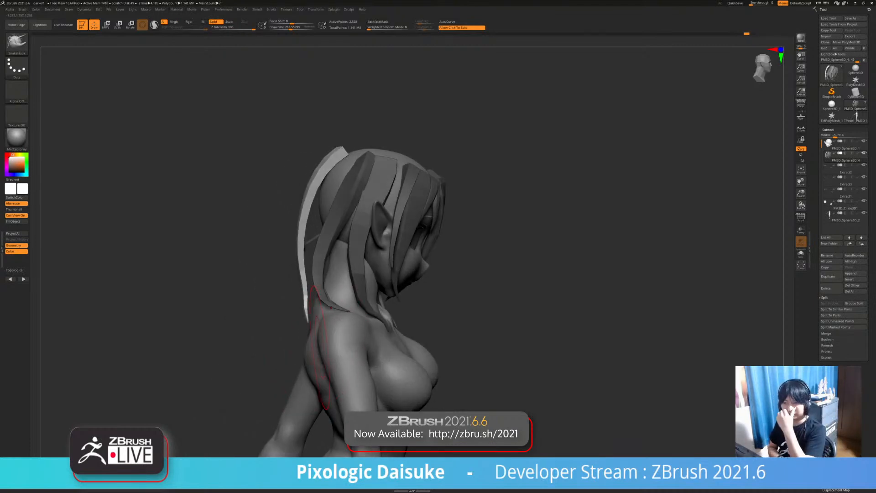
- Refine the back strand's curve and root along the skull from both sides of the head with SnakeHook
right_drag(368, 318, 406, 330)
ctrl+right_drag(292, 314, 274, 336)
mouse_move(297, 288)
right_down()
mouse_move(319, 321)
mouse_move(241, 158)
right_up()
mouse_move(242, 192)
right_down()
mouse_move(235, 171)
mouse_move(259, 194)
right_up()
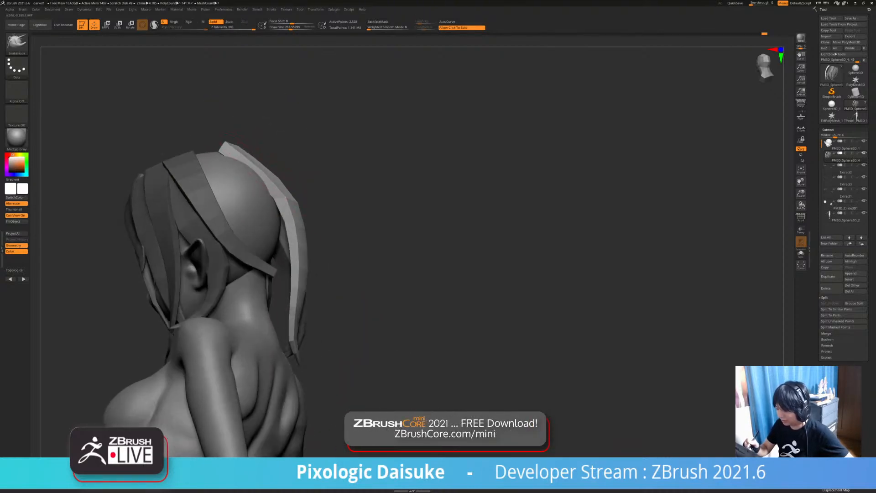
right_drag(241, 137, 169, 219)
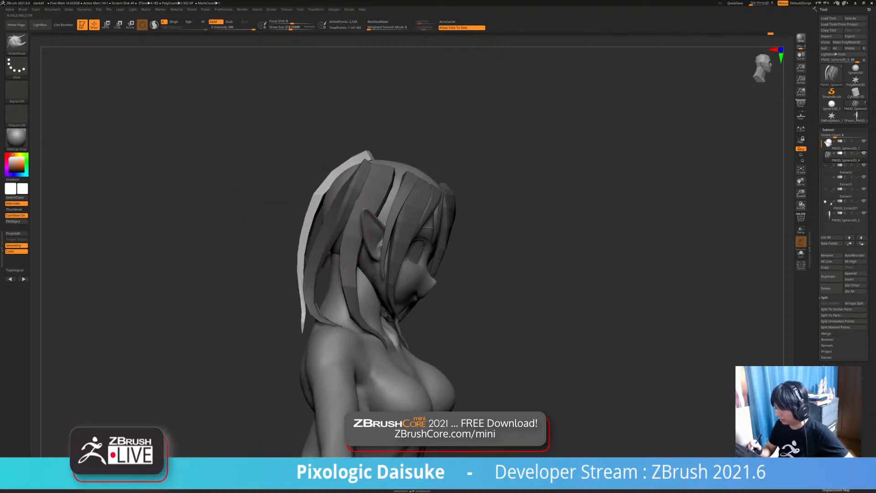
mouse_move(301, 272)
right_down()
mouse_move(235, 254)
mouse_move(293, 342)
mouse_move(402, 265)
mouse_move(466, 254)
mouse_move(434, 256)
mouse_move(461, 258)
mouse_move(438, 274)
mouse_move(474, 292)
mouse_move(502, 288)
right_up()
- Insert another strand in the gap between the two back strands, using a smaller hair strand brush
click(16, 44)
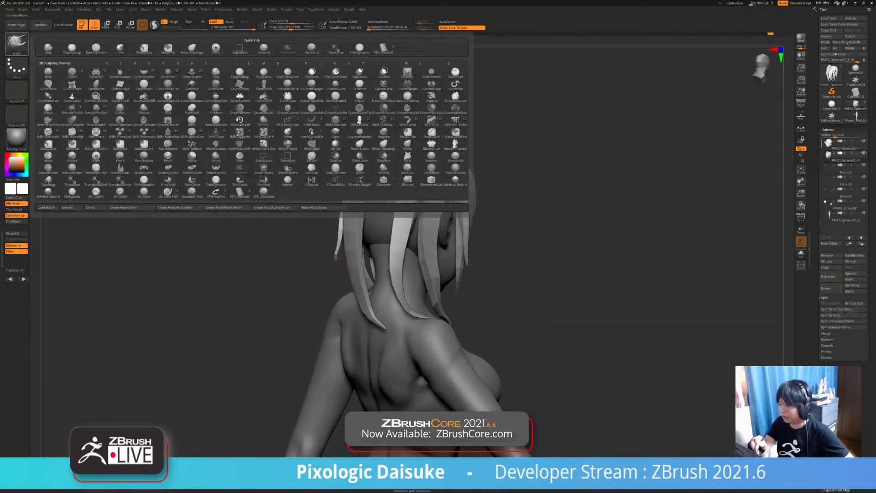
click(383, 48)
drag(290, 27, 284, 27)
mouse_move(411, 182)
right_down()
mouse_move(349, 156)
mouse_move(358, 153)
right_up()
drag(347, 210, 363, 329)
key(ctrl+z)
click(280, 28)
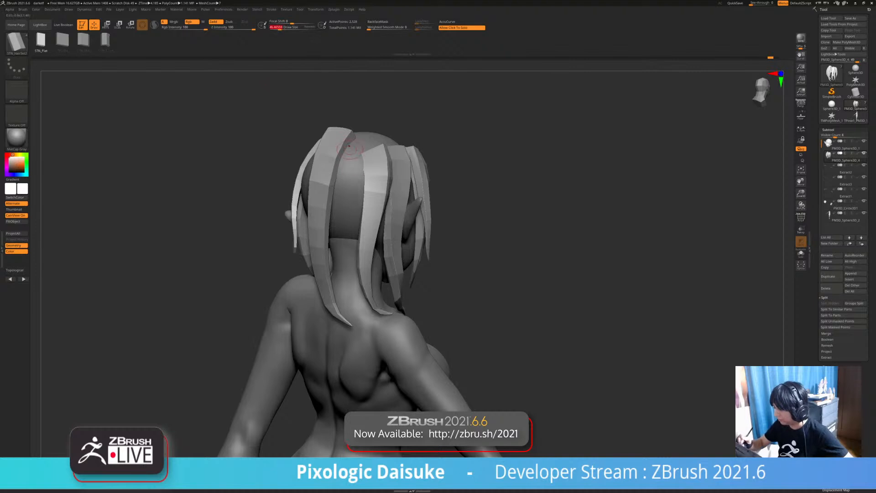
drag(370, 309, 371, 310)
right_drag(371, 292, 388, 278)
drag(367, 309, 372, 314)
mouse_move(388, 159)
right_down()
mouse_move(356, 151)
mouse_move(262, 155)
mouse_move(374, 160)
mouse_move(390, 180)
mouse_move(356, 178)
right_up()
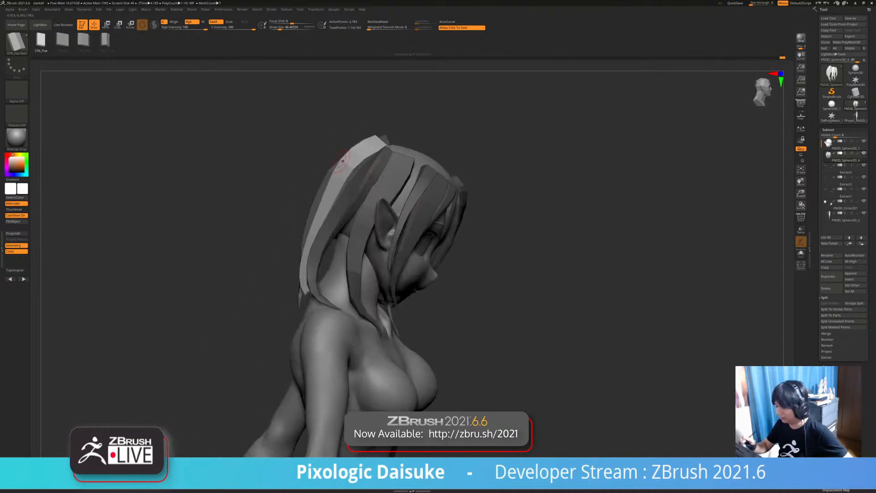
- Bend the new back strand along the skull toward the neck with a large SnakeHook brush
key(b)
click(287, 48)
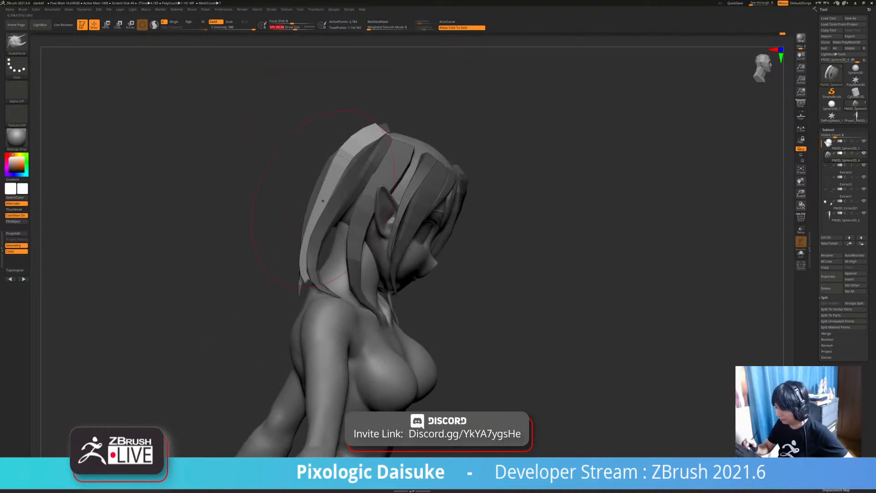
mouse_move(374, 137)
right_down()
mouse_move(320, 142)
mouse_move(382, 197)
right_up()
key(shift)
mouse_move(339, 165)
right_down()
mouse_move(319, 214)
mouse_move(292, 212)
mouse_move(309, 207)
mouse_move(292, 224)
right_up()
key(shift)
mouse_move(351, 224)
right_down()
mouse_move(331, 237)
mouse_move(335, 226)
right_up()
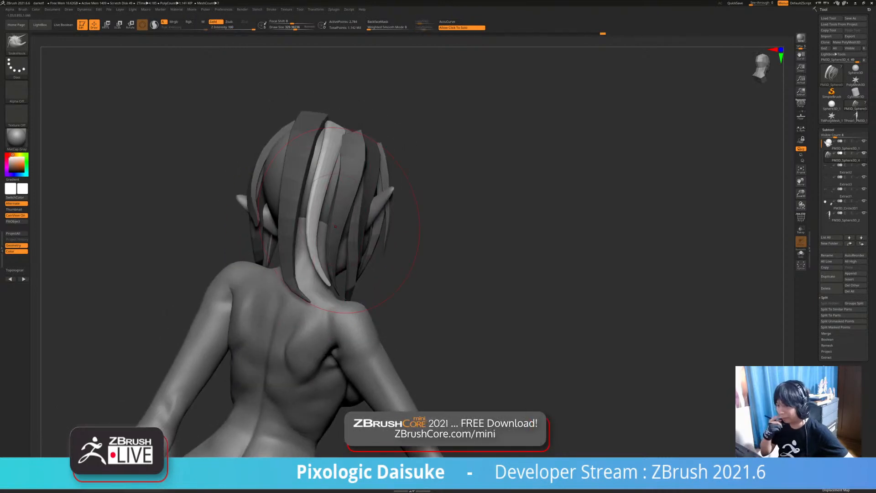
- Shape the new strand's root with SnakeHook, toggling backface masking, and smooth its surface down to the neck
click(378, 22)
mouse_move(297, 192)
right_down()
mouse_move(319, 177)
mouse_move(365, 194)
right_up()
right_drag(306, 80, 347, 124)
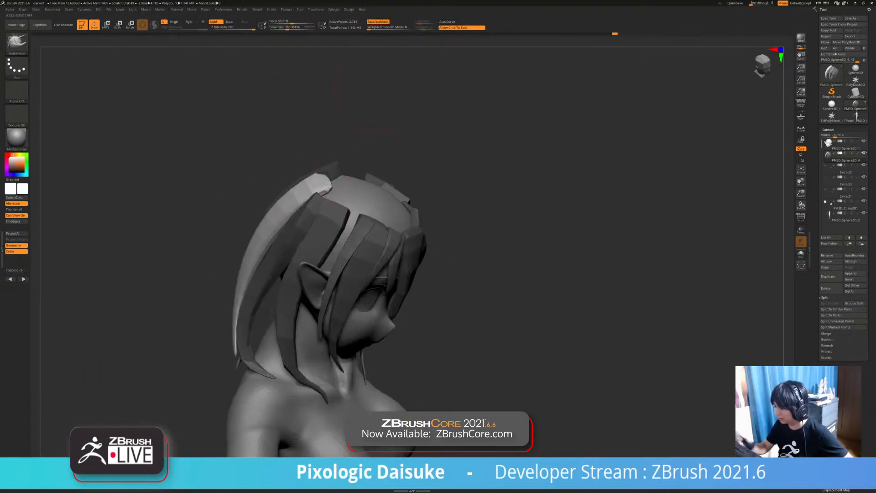
click(379, 22)
right_drag(256, 127, 339, 175)
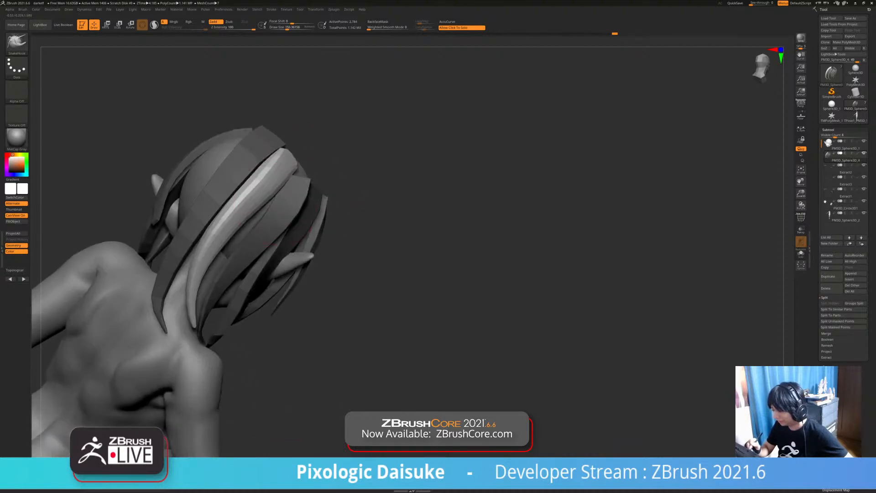
right_drag(272, 241, 368, 248)
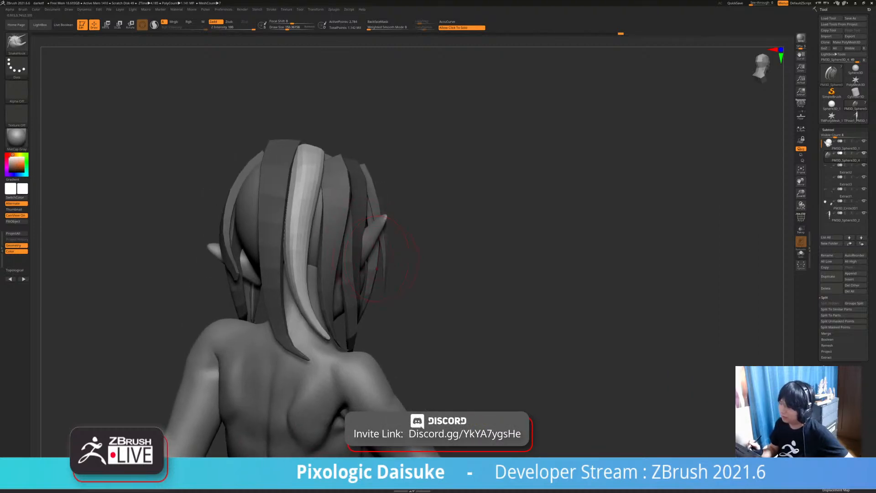
alt+right_drag(385, 268, 375, 252)
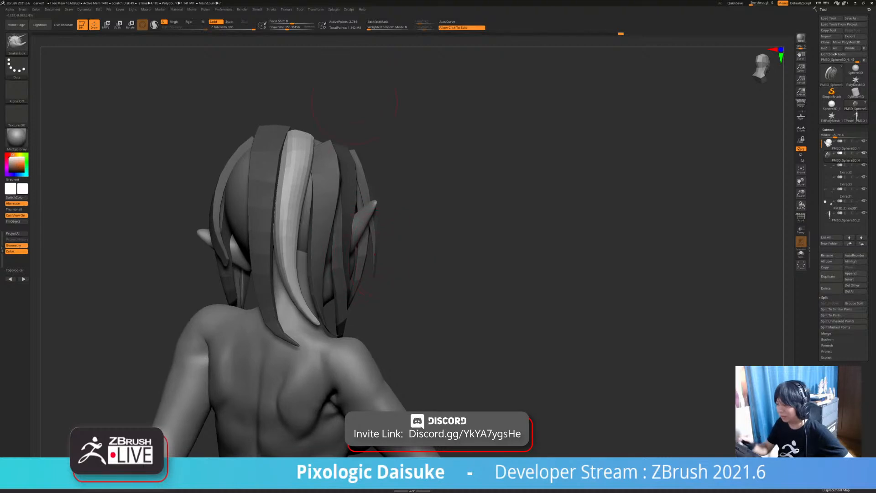
- Widen the new strand to cover the gap between its neighbours using SnakeHook with backface masking on
click(378, 22)
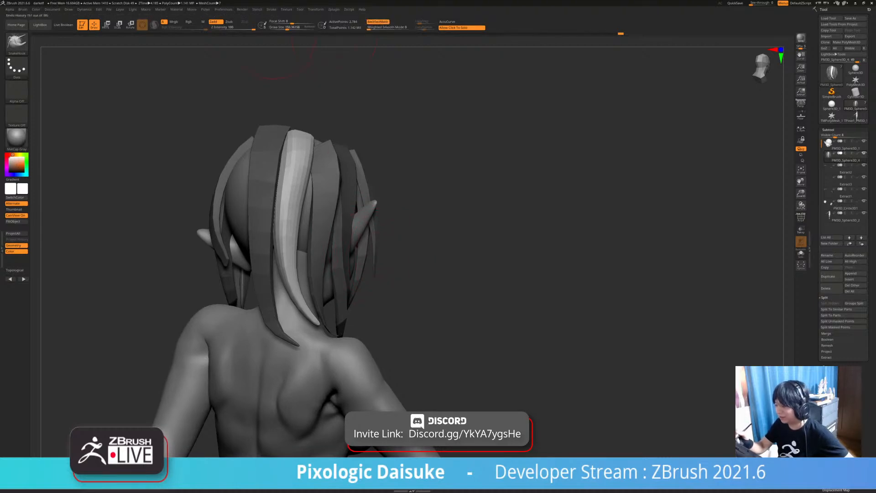
right_drag(315, 151, 315, 194)
mouse_move(340, 187)
right_down()
mouse_move(316, 207)
mouse_move(319, 232)
right_up()
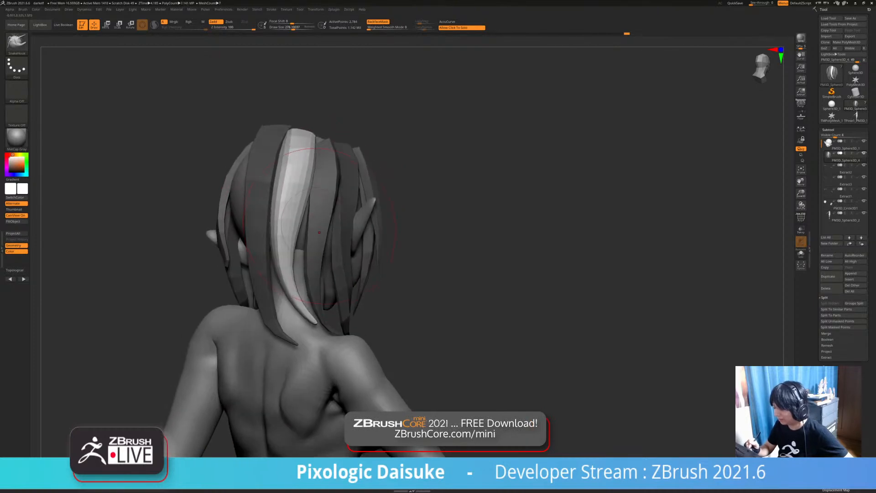
right_drag(299, 203, 246, 211)
right_drag(261, 241, 239, 243)
drag(290, 28, 293, 28)
mouse_move(310, 226)
right_down()
mouse_move(279, 240)
mouse_move(319, 243)
mouse_move(303, 256)
mouse_move(285, 217)
mouse_move(249, 206)
mouse_move(269, 202)
mouse_move(303, 229)
right_up()
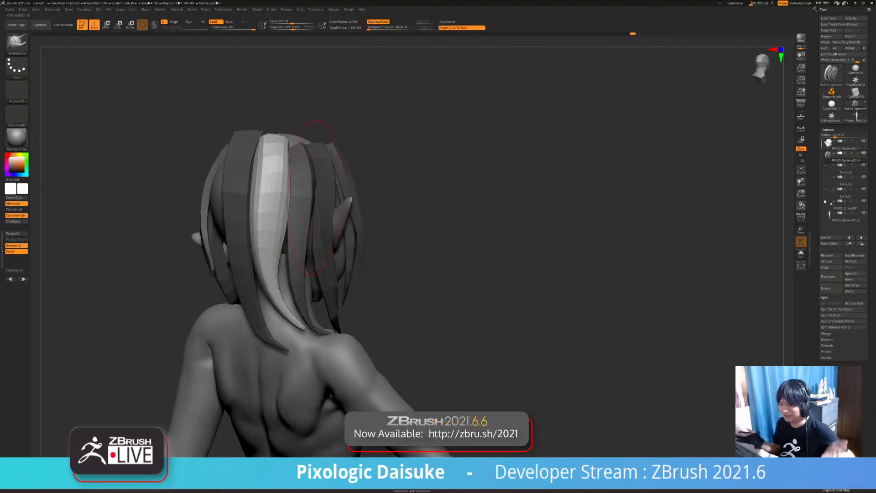
- Clear the mask, turn off backface masking, and bend and smooth the opposite side's back strand toward the nape
mouse_move(228, 237)
right_down()
mouse_move(279, 246)
mouse_move(253, 247)
right_up()
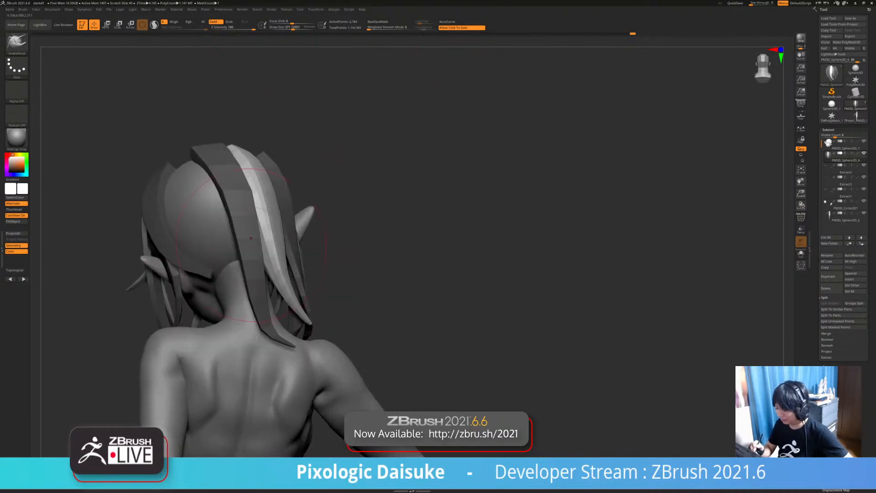
ctrl+drag(353, 197, 366, 210)
right_drag(366, 210, 320, 203)
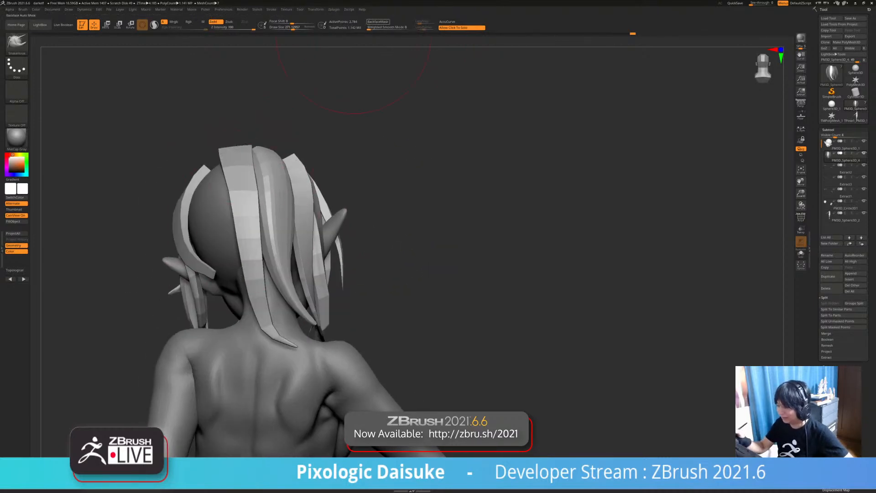
mouse_move(232, 190)
right_down()
mouse_move(206, 187)
mouse_move(248, 176)
mouse_move(236, 183)
right_up()
right_drag(224, 223, 286, 280)
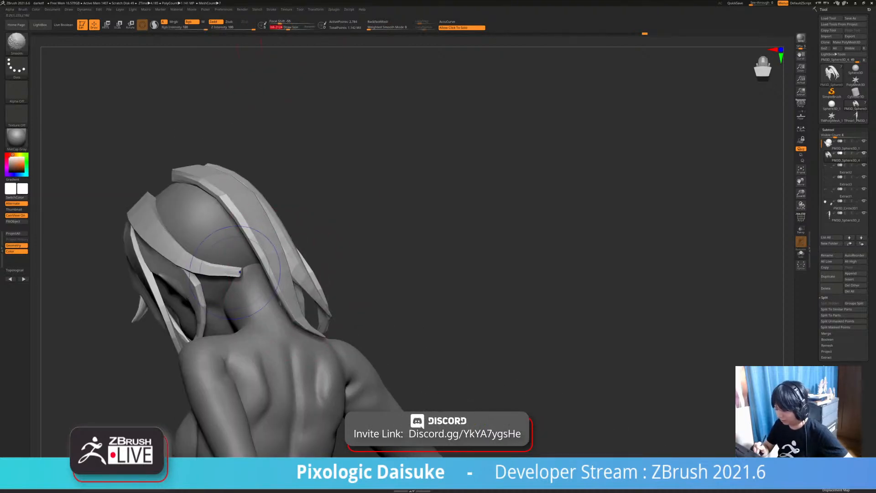
mouse_move(227, 270)
right_down()
mouse_move(269, 260)
mouse_move(338, 279)
right_up()
- Adjust the strand roots around the hairline and crown with SnakeHook and backface masking on
mouse_move(315, 36)
right_down()
mouse_move(219, 183)
mouse_move(254, 290)
mouse_move(260, 198)
mouse_move(289, 252)
mouse_move(249, 165)
mouse_move(304, 234)
mouse_move(273, 230)
mouse_move(308, 228)
mouse_move(309, 239)
mouse_move(343, 230)
mouse_move(310, 242)
right_up()
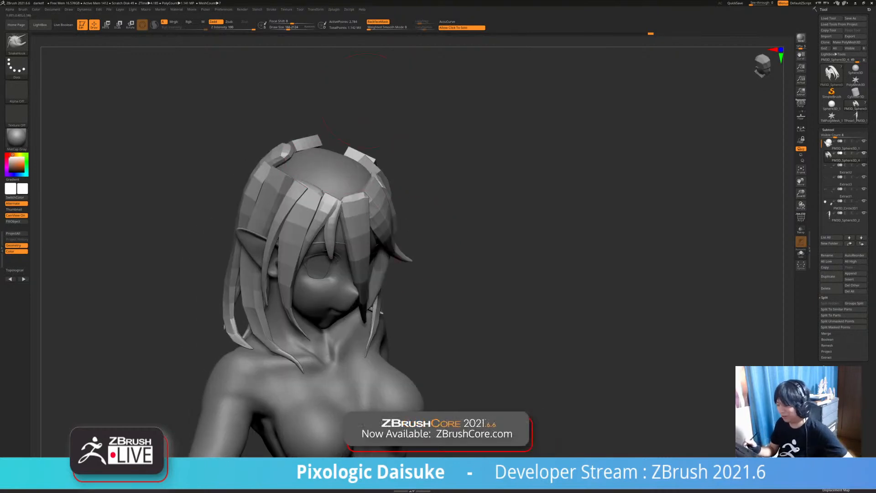
right_drag(367, 62, 356, 170)
mouse_move(283, 60)
right_down()
mouse_move(306, 201)
mouse_move(292, 159)
right_up()
right_drag(315, 196, 319, 74)
drag(291, 29, 289, 29)
mouse_move(292, 137)
right_down()
mouse_move(278, 157)
mouse_move(287, 167)
mouse_move(312, 151)
mouse_move(283, 196)
mouse_move(272, 252)
mouse_move(247, 260)
mouse_move(292, 265)
mouse_move(292, 233)
mouse_move(365, 251)
mouse_move(347, 233)
mouse_move(348, 210)
mouse_move(353, 247)
mouse_move(320, 255)
mouse_move(306, 228)
right_up()
right_drag(345, 254, 413, 206)
right_drag(274, 215, 272, 197)
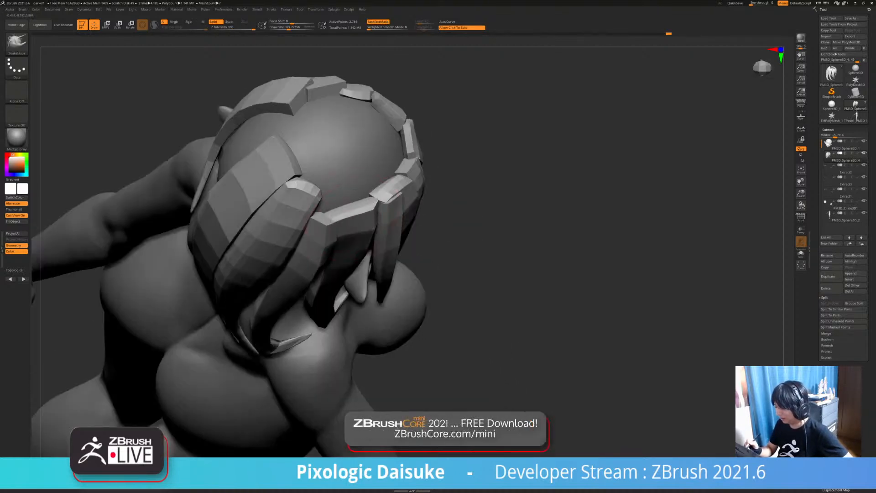
- Refine the side strands behind the ear and over the shoulder with SnakeHook
key(ctrl)
mouse_move(351, 192)
right_down()
mouse_move(326, 210)
mouse_move(348, 228)
mouse_move(301, 237)
mouse_move(368, 241)
mouse_move(413, 363)
mouse_move(449, 322)
mouse_move(403, 277)
mouse_move(273, 305)
mouse_move(315, 367)
right_up()
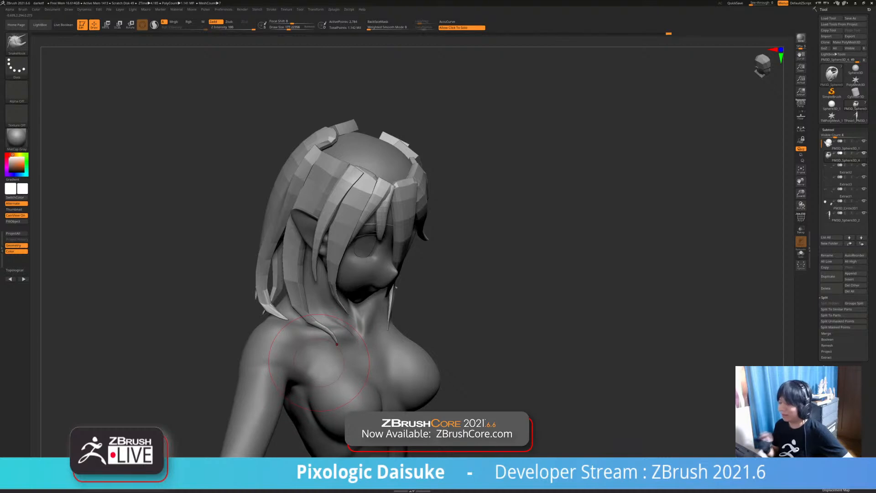
right_drag(318, 363, 404, 304)
right_drag(292, 187, 338, 208)
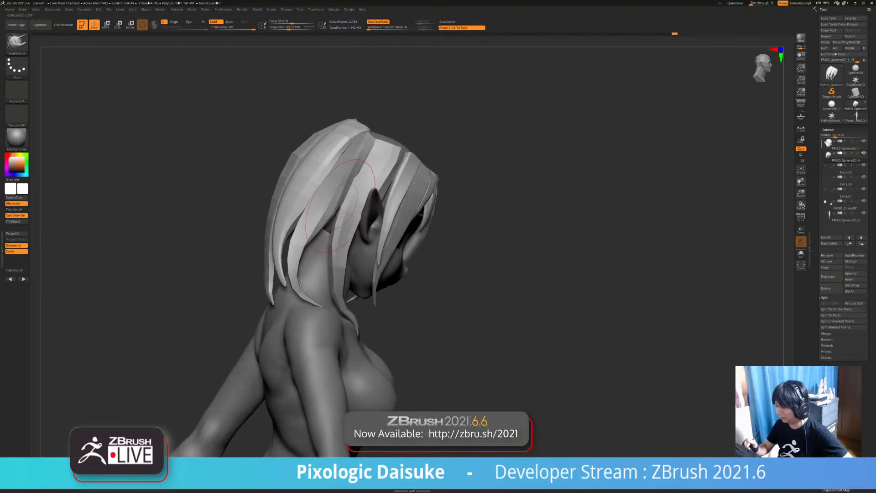
mouse_move(332, 247)
right_down()
mouse_move(289, 230)
mouse_move(301, 200)
mouse_move(237, 219)
mouse_move(215, 239)
mouse_move(241, 239)
right_up()
mouse_move(391, 270)
ctrl+right_down()
mouse_move(383, 214)
mouse_move(379, 299)
ctrl+right_up()
right_drag(341, 198, 356, 287)
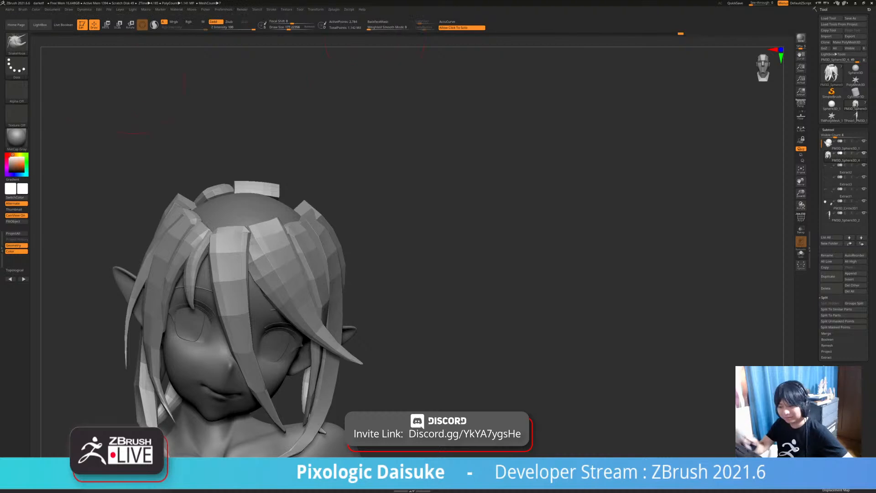
- Reposition the front strands and their roots above the partly covered eye with Move Topological
click(16, 43)
key(m)
key(t)
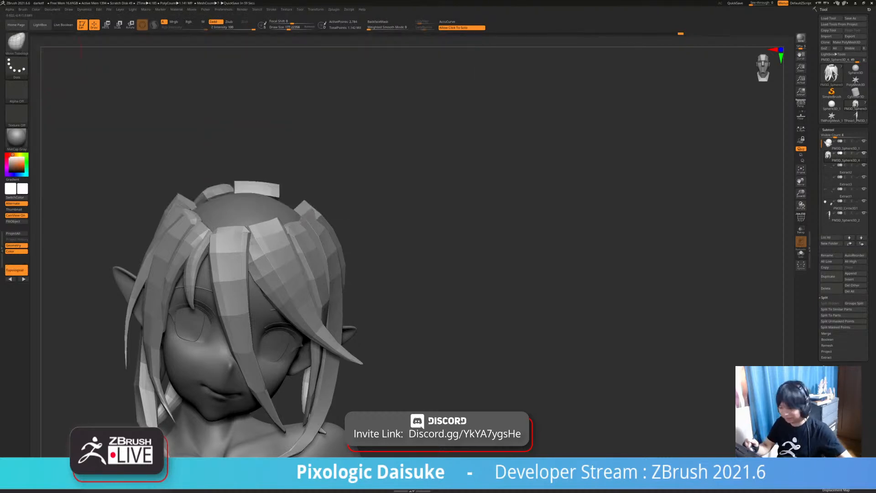
mouse_move(271, 256)
right_down()
mouse_move(294, 276)
mouse_move(306, 243)
right_up()
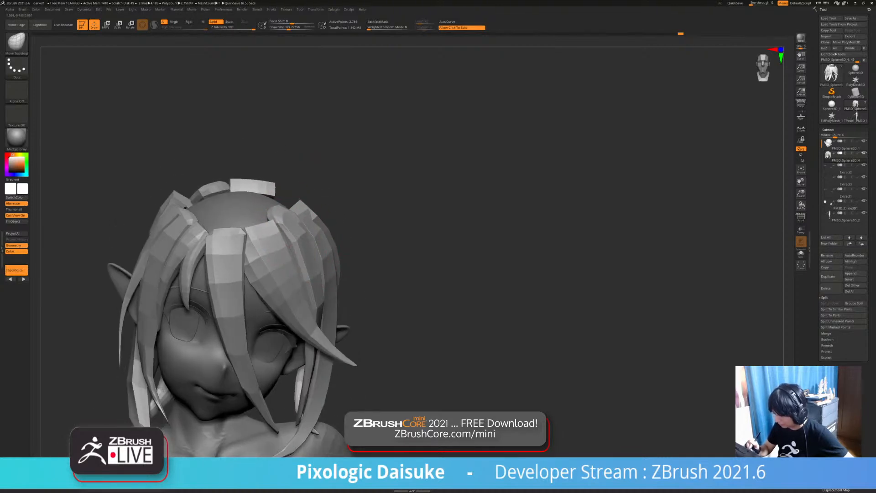
right_drag(292, 247, 304, 240)
drag(273, 278, 259, 290)
mouse_move(259, 290)
right_down()
mouse_move(274, 233)
mouse_move(252, 223)
mouse_move(250, 242)
mouse_move(245, 156)
mouse_move(230, 170)
mouse_move(257, 189)
mouse_move(190, 174)
mouse_move(211, 153)
mouse_move(210, 288)
right_up()
- Turn on the painted colours for all subtools and review the hairstyle from the side and front
shift+click(857, 141)
ctrl+right_drag(483, 267, 458, 305)
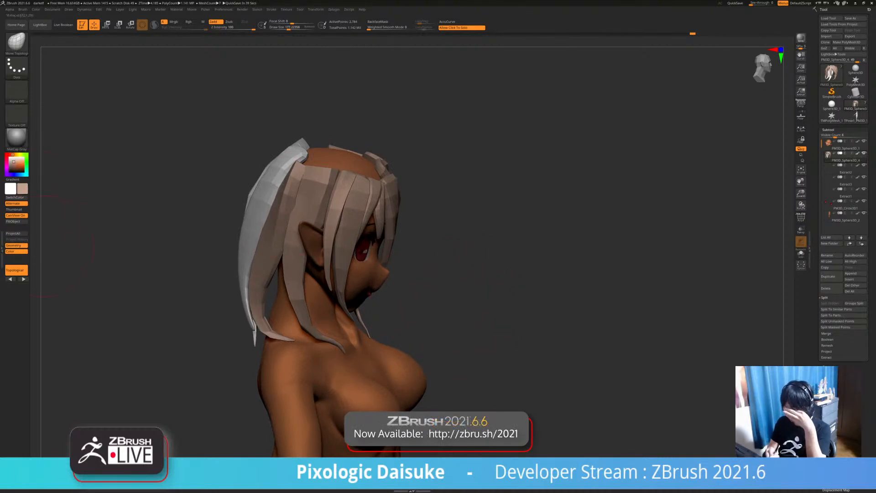
mouse_move(365, 270)
right_down()
mouse_move(404, 259)
mouse_move(474, 267)
mouse_move(397, 245)
mouse_move(384, 267)
mouse_move(343, 272)
mouse_move(358, 279)
right_up()
mouse_move(293, 337)
right_down()
mouse_move(307, 333)
mouse_move(315, 294)
mouse_move(342, 251)
mouse_move(401, 211)
right_up()
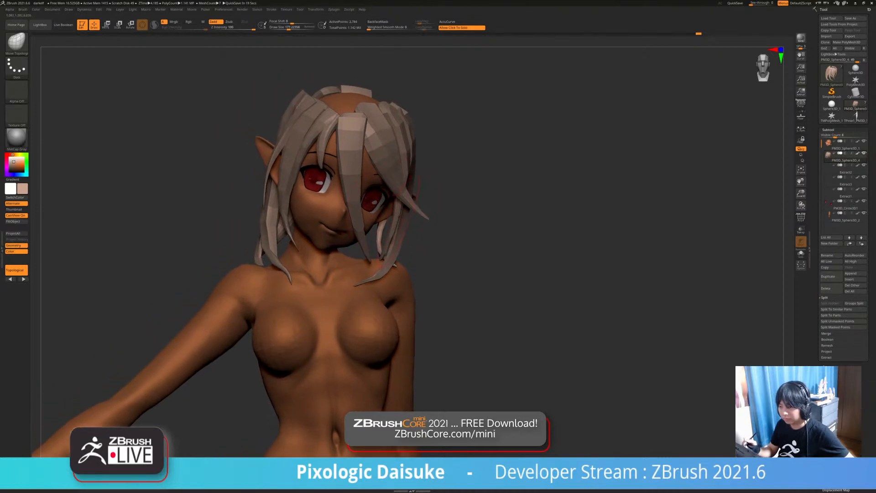
right_drag(276, 227, 277, 211)
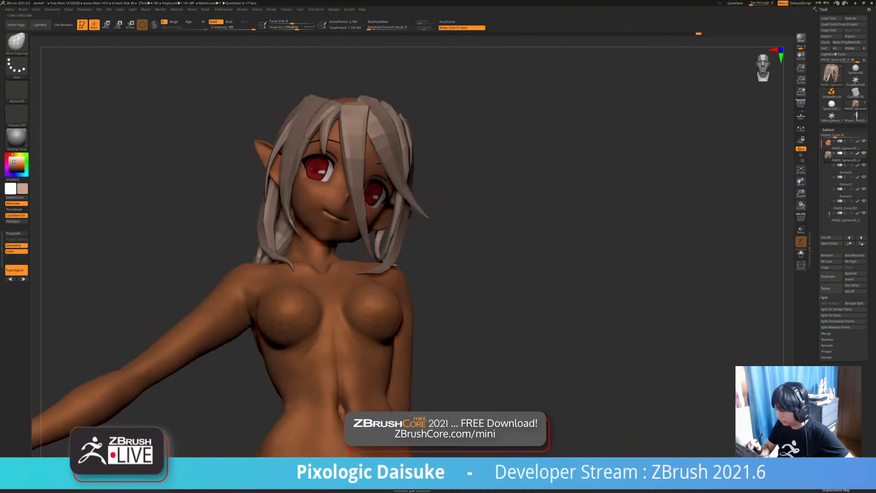
- Refine the strands framing the face with a smaller SnakeHook brush
right_drag(313, 174, 292, 125)
drag(297, 27, 289, 28)
mouse_move(259, 152)
right_down()
mouse_move(231, 122)
mouse_move(235, 148)
right_up()
click(16, 43)
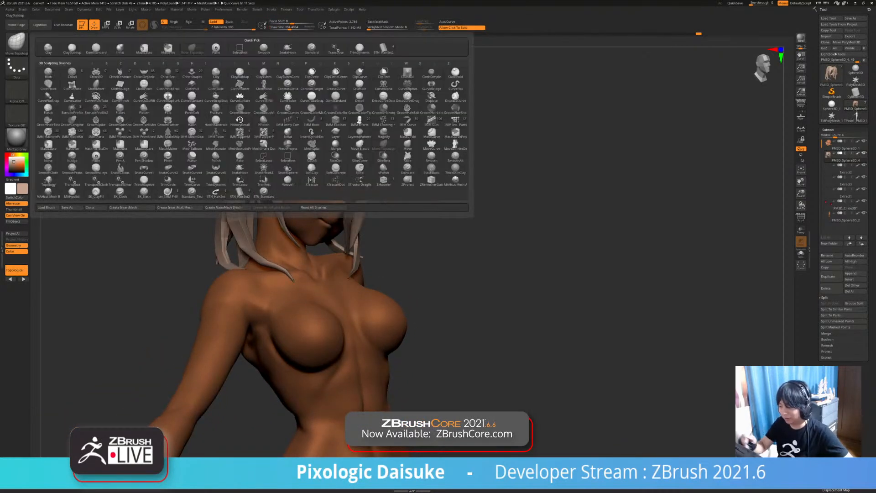
key(s)
key(h)
right_drag(242, 179, 244, 119)
mouse_move(244, 119)
right_down()
mouse_move(201, 117)
mouse_move(201, 91)
mouse_move(167, 104)
right_up()
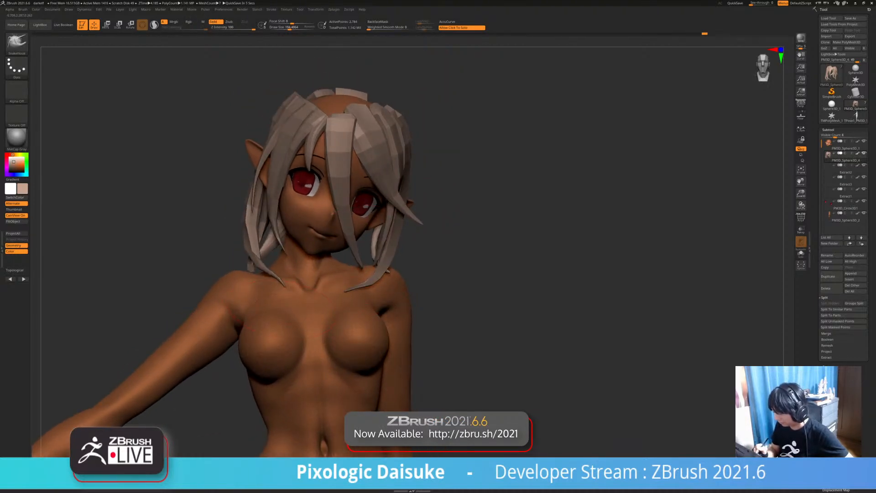
mouse_move(286, 288)
right_down()
mouse_move(312, 287)
mouse_move(269, 299)
mouse_move(274, 274)
right_up()
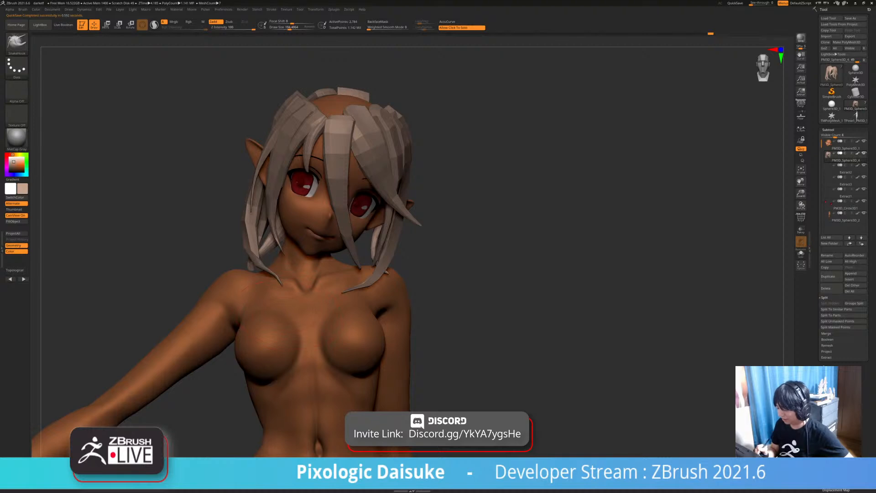
mouse_move(282, 288)
right_down()
mouse_move(425, 285)
mouse_move(267, 281)
mouse_move(326, 285)
mouse_move(292, 278)
right_up()
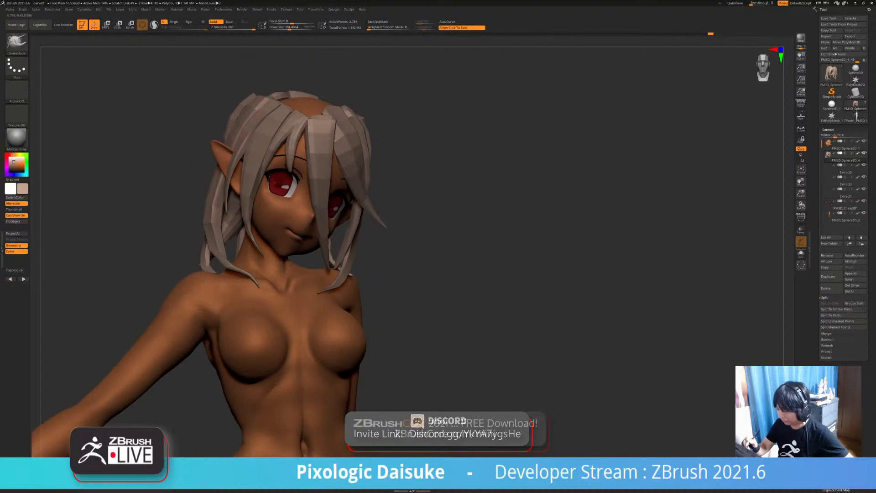
- Reshape the side strands' roots along the crown with a smaller SnakeHook brush and backface masking on
mouse_move(254, 108)
right_down()
mouse_move(269, 119)
mouse_move(238, 121)
mouse_move(263, 150)
mouse_move(251, 141)
mouse_move(261, 156)
mouse_move(242, 153)
mouse_move(269, 182)
mouse_move(245, 148)
right_up()
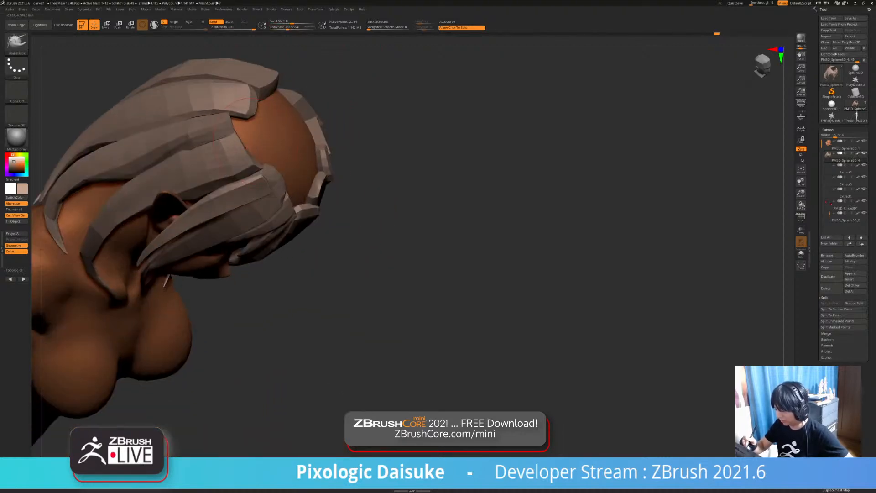
alt+right_drag(306, 36, 336, 102)
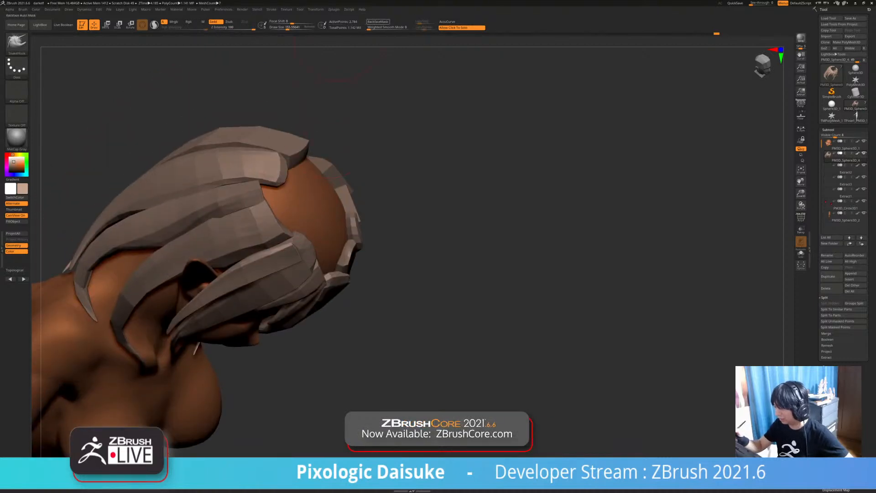
right_drag(315, 209, 360, 215)
mouse_move(156, 183)
right_down()
mouse_move(174, 205)
mouse_move(164, 188)
right_up()
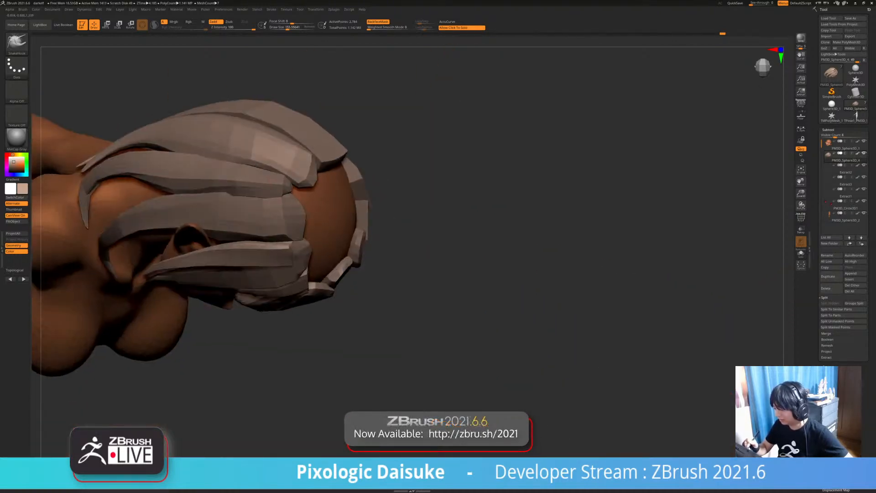
right_drag(296, 208, 341, 195)
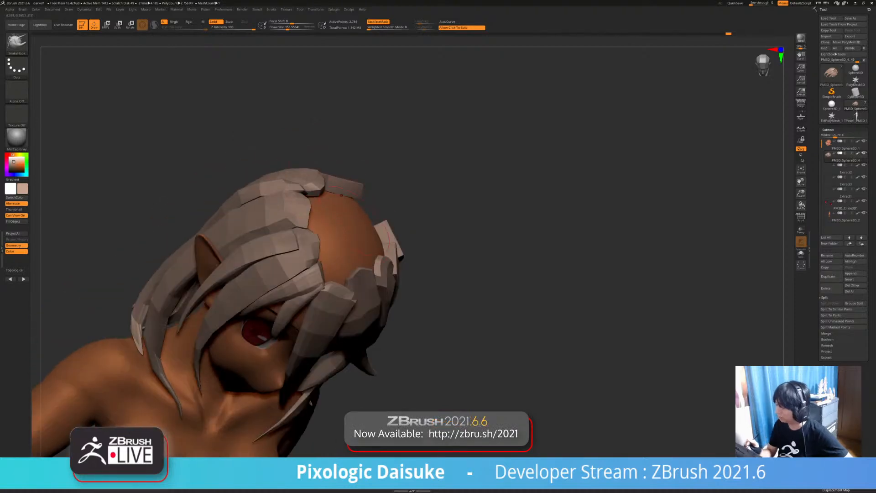
right_drag(351, 273, 374, 246)
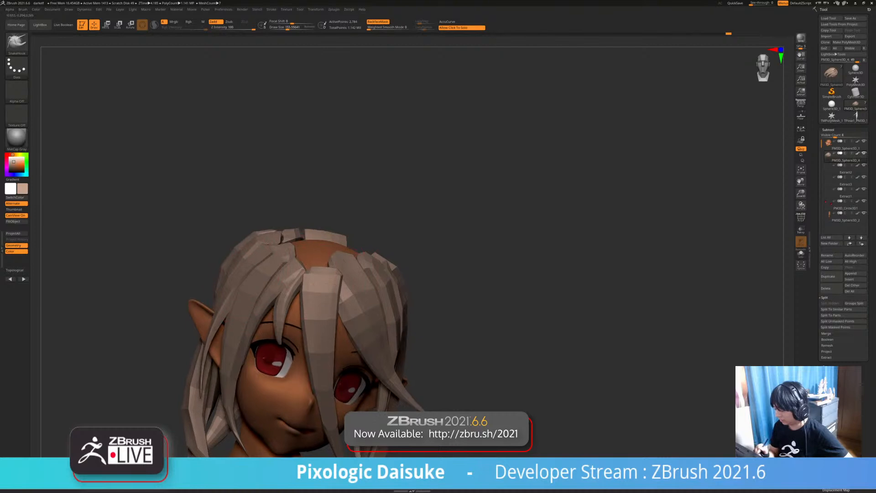
- Pull the side strands above the ear outward for more volume with a larger SnakeHook brush
right_drag(151, 292, 198, 288)
drag(231, 202, 189, 228)
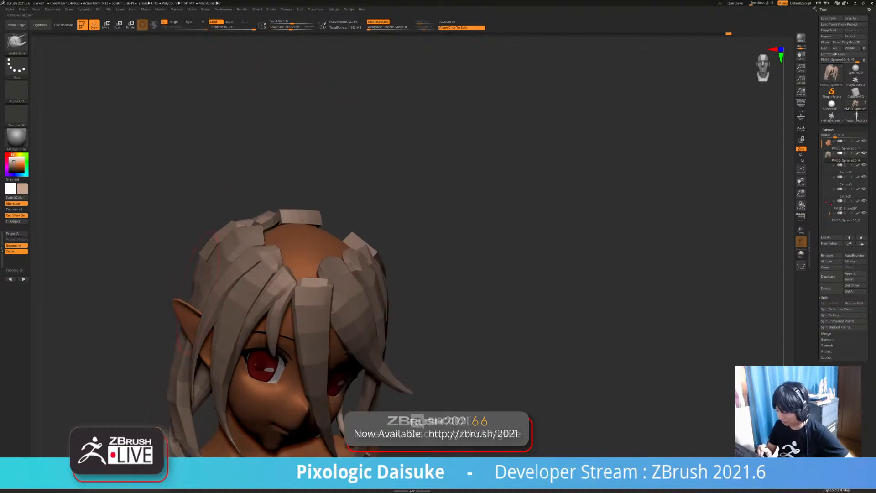
alt+drag(447, 274, 449, 201)
alt+drag(449, 238, 445, 201)
ctrl+right_drag(345, 229, 368, 274)
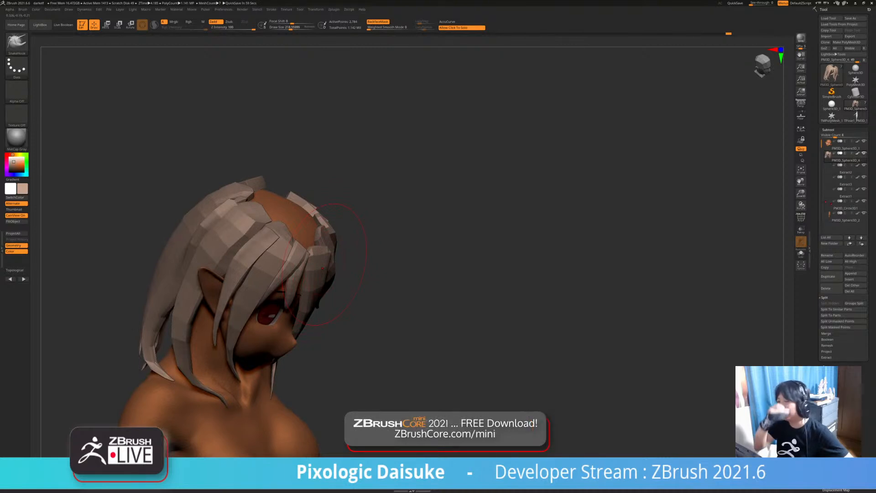
right_drag(335, 274, 343, 198)
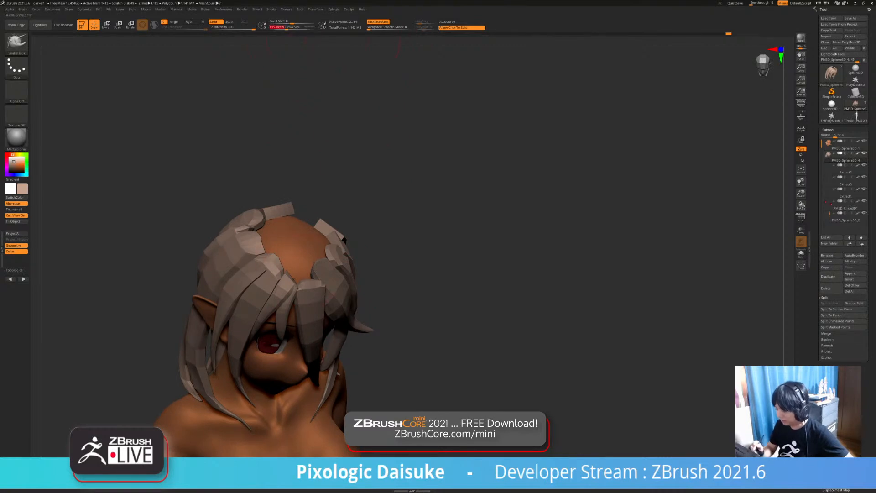
- Insert a new hair strand running from the crown down the back of the head, using a smaller insert brush
right_drag(286, 271, 308, 281)
right_drag(352, 376, 358, 216)
click(393, 256)
mouse_move(392, 256)
right_down()
mouse_move(370, 249)
mouse_move(388, 320)
mouse_move(379, 270)
mouse_move(288, 251)
mouse_move(285, 238)
right_up()
key(b)
click(384, 49)
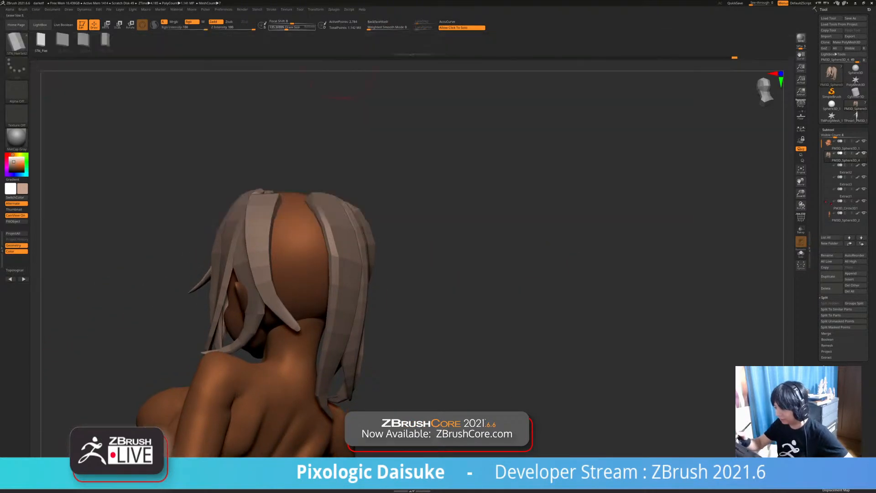
right_drag(324, 186, 300, 174)
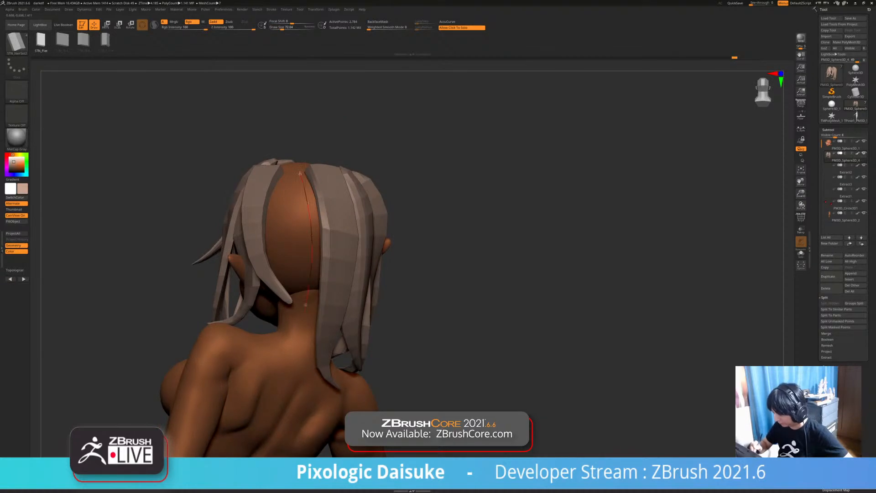
drag(280, 359, 278, 362)
key(ctrl+z)
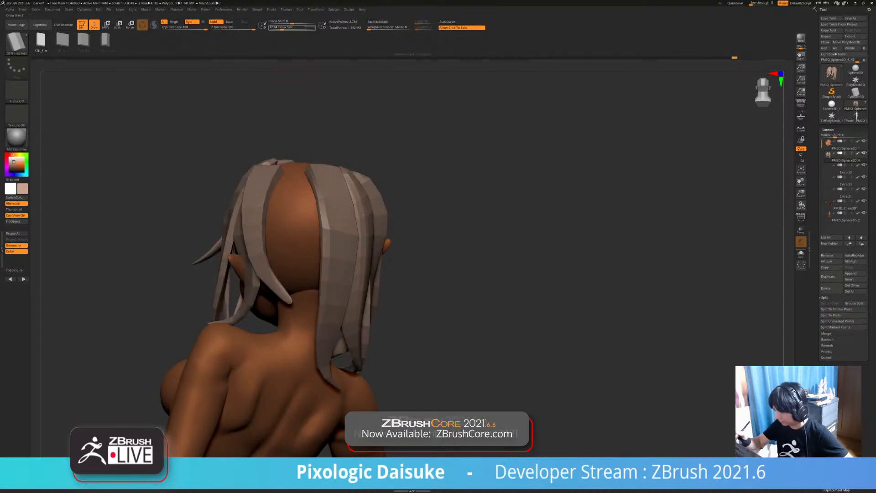
click(279, 28)
drag(286, 355, 286, 356)
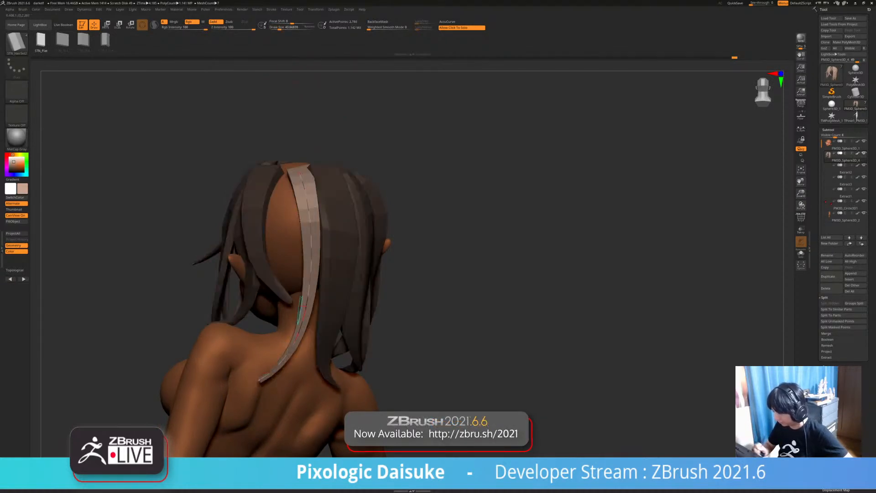
- Widen the new back strand by updating its curve with a larger draw size
click(309, 213)
mouse_move(309, 214)
right_down()
mouse_move(318, 185)
mouse_move(305, 154)
right_up()
click(307, 206)
click(301, 204)
right_drag(301, 203, 292, 270)
right_drag(337, 336, 358, 291)
right_click(345, 325)
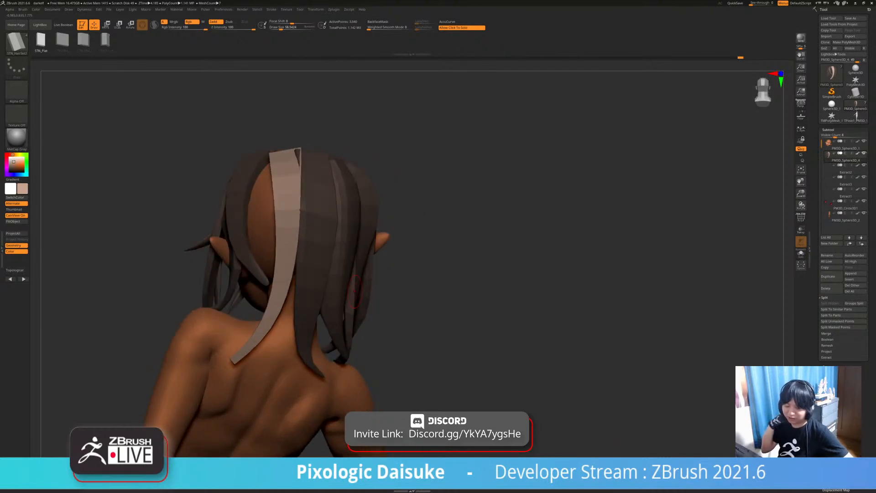
- Switch to SnakeHook with backface masking off and a draw size of about 285, and start shaping the new back strand
key(b)
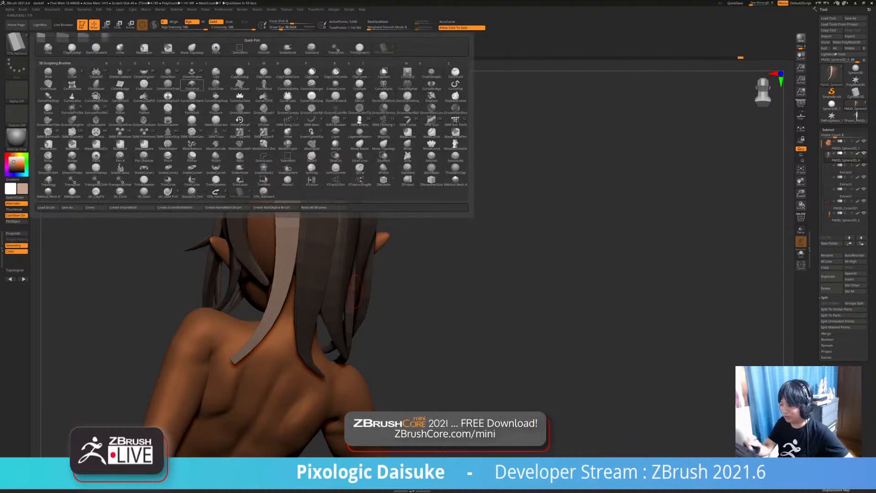
key(s)
key(h)
mouse_move(356, 311)
right_down()
mouse_move(261, 322)
mouse_move(320, 315)
right_up()
click(378, 22)
right_drag(347, 191, 340, 148)
drag(288, 28, 293, 28)
right_drag(256, 292, 291, 308)
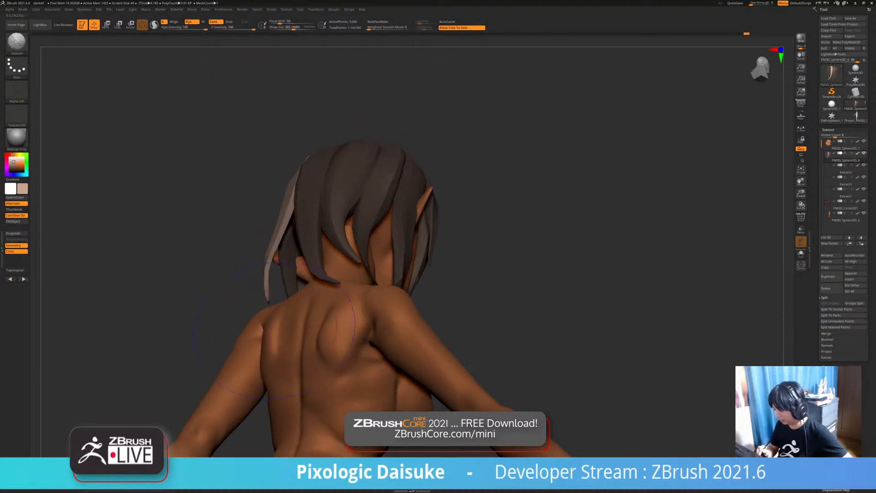
- Bend the lower part of the new back strand with SnakeHook to follow the neck and shoulders
key(b)
key(s)
key(h)
mouse_move(274, 329)
right_down()
mouse_move(268, 272)
mouse_move(277, 288)
mouse_move(296, 217)
right_up()
drag(299, 215, 287, 215)
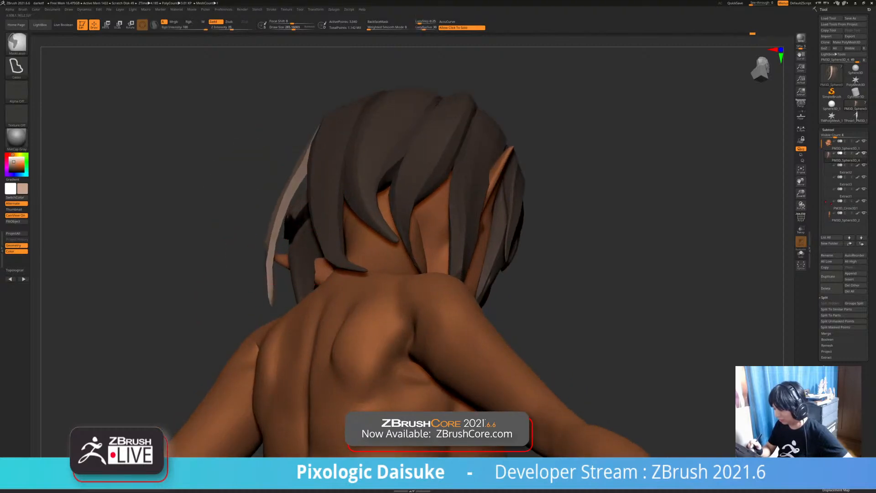
ctrl+right_drag(288, 214, 275, 286)
mouse_move(282, 292)
mouse_down()
mouse_move(274, 282)
mouse_move(288, 280)
mouse_up()
mouse_move(288, 281)
right_down()
mouse_move(311, 283)
mouse_move(365, 260)
mouse_move(379, 274)
right_up()
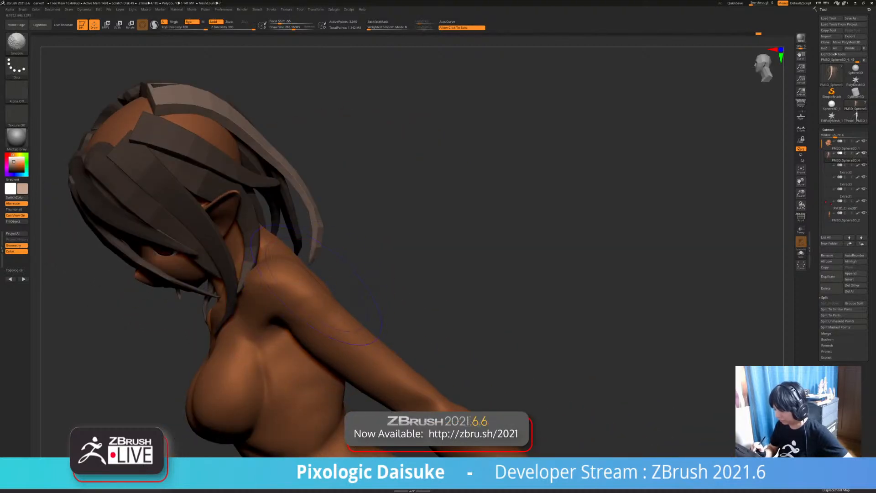
mouse_move(315, 260)
right_down()
mouse_move(292, 274)
mouse_move(304, 303)
mouse_move(308, 286)
right_up()
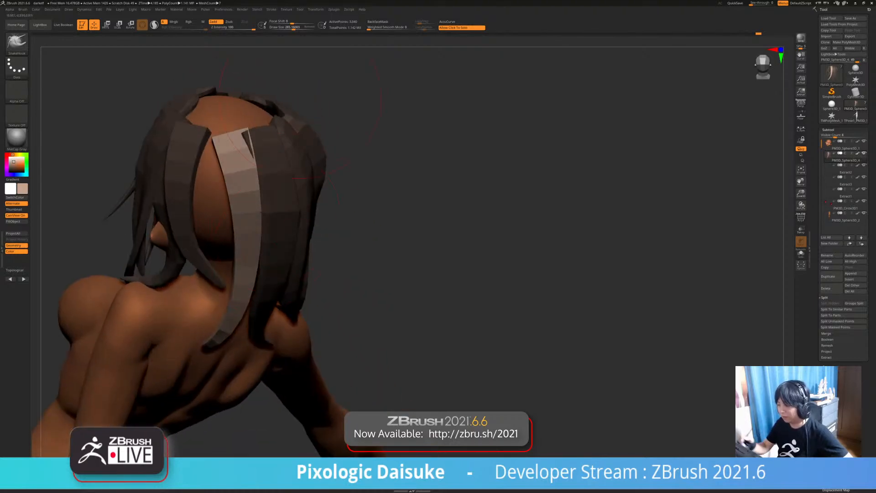
- Smooth the new back strand and pull it closer to the head with a larger SnakeHook brush
mouse_move(289, 98)
right_down()
mouse_move(262, 109)
mouse_move(283, 139)
mouse_move(311, 132)
right_up()
shift+drag(249, 170, 257, 179)
right_drag(258, 179, 279, 279)
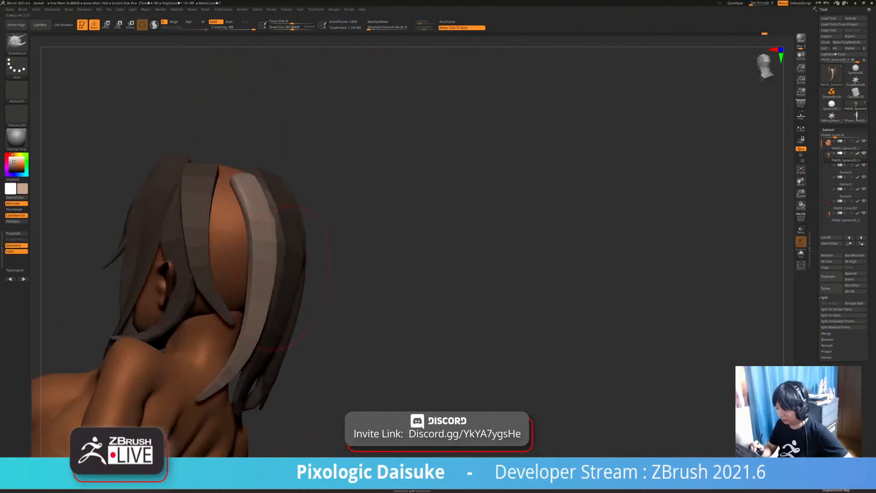
mouse_move(274, 213)
right_down()
mouse_move(296, 288)
mouse_move(330, 266)
right_up()
right_drag(305, 315, 267, 305)
drag(261, 339, 266, 342)
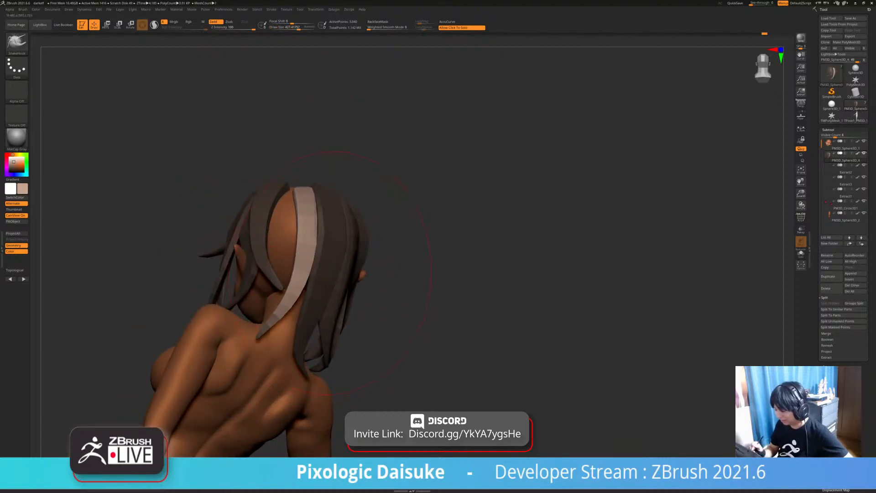
right_drag(332, 276, 319, 255)
- Reshape the upper part of the back strand using SnakeHook at about size 276 with backface masking on
drag(298, 27, 293, 28)
mouse_move(299, 137)
right_down()
mouse_move(320, 276)
mouse_move(310, 283)
mouse_move(317, 267)
mouse_move(319, 283)
mouse_move(321, 260)
mouse_move(369, 242)
right_up()
click(379, 22)
right_drag(292, 351, 334, 345)
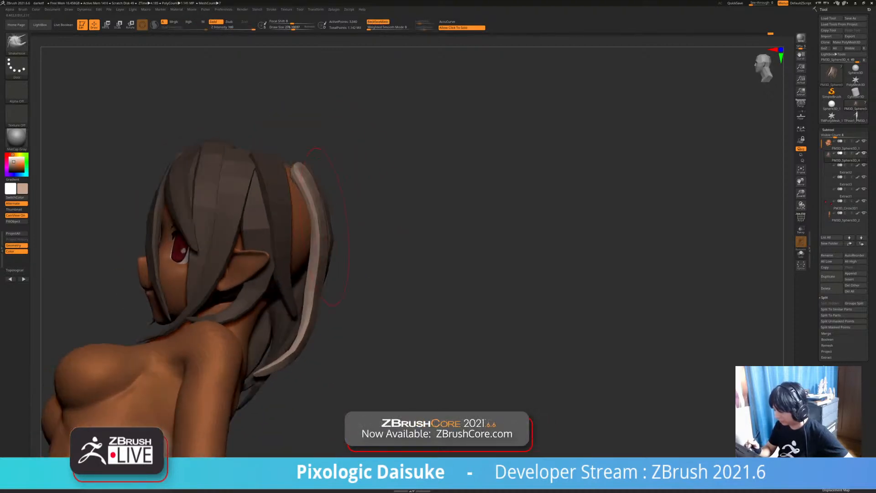
mouse_move(340, 274)
ctrl+right_down()
mouse_move(338, 242)
mouse_move(327, 278)
ctrl+right_up()
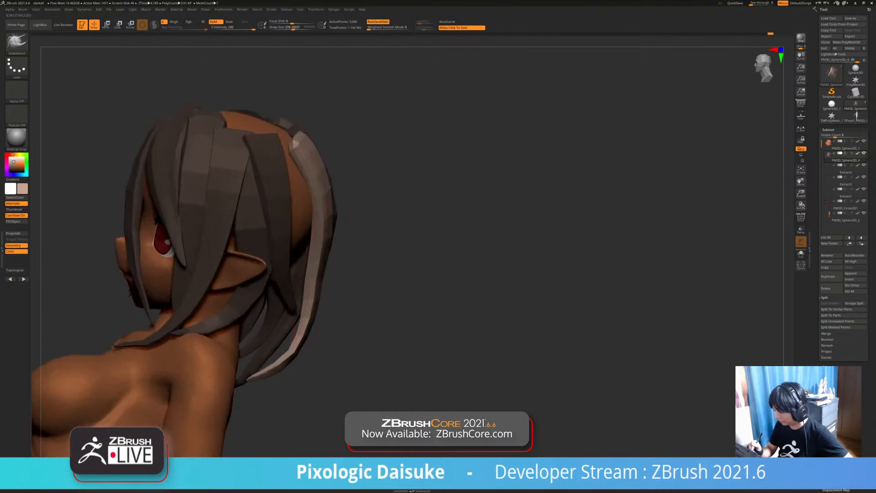
right_drag(296, 247, 310, 265)
right_drag(311, 265, 358, 322)
right_drag(358, 321, 324, 315)
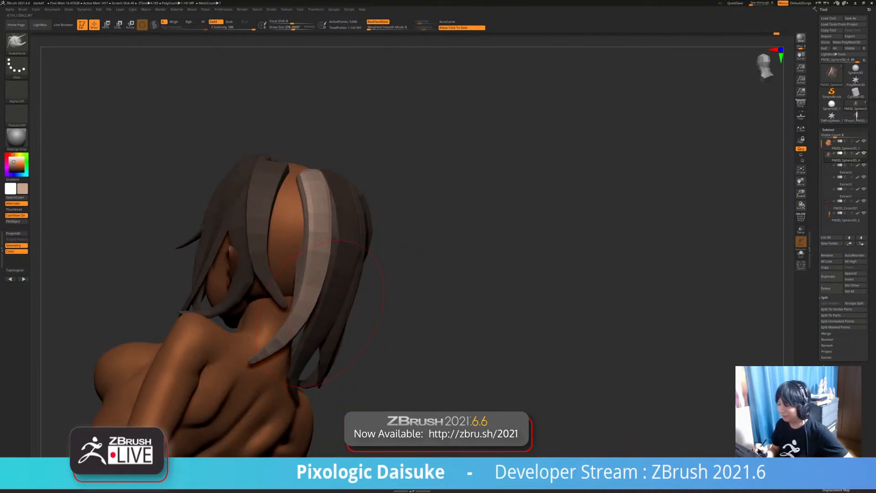
- Turn backface masking off and curve the back strand's tip inward toward the nape
right_drag(319, 314, 347, 312)
right_drag(387, 191, 325, 271)
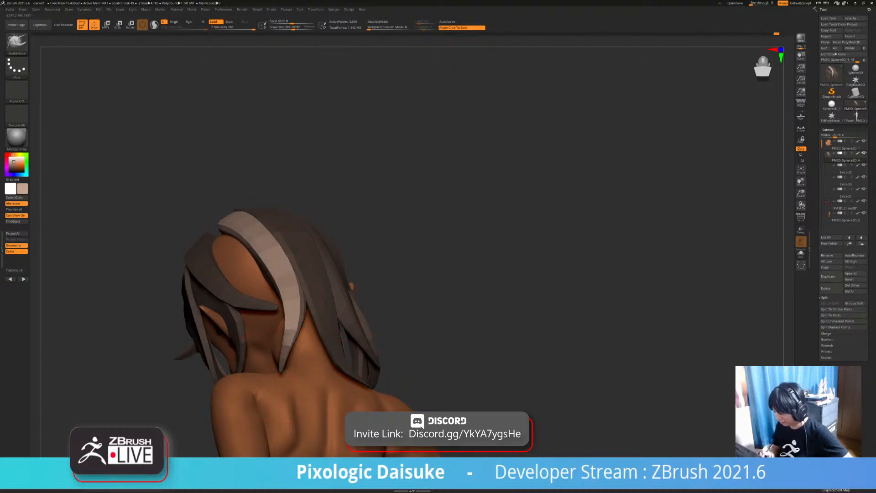
right_drag(319, 283, 293, 292)
right_drag(284, 403, 275, 429)
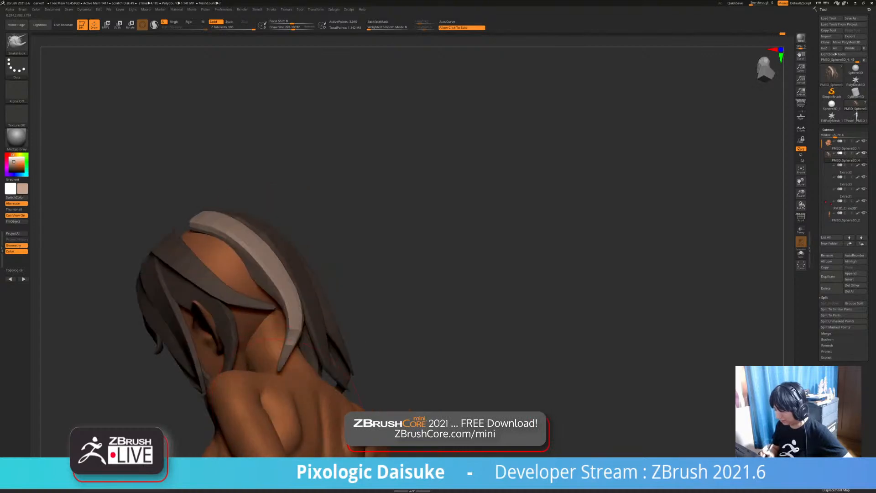
shift+right_drag(270, 346, 295, 398)
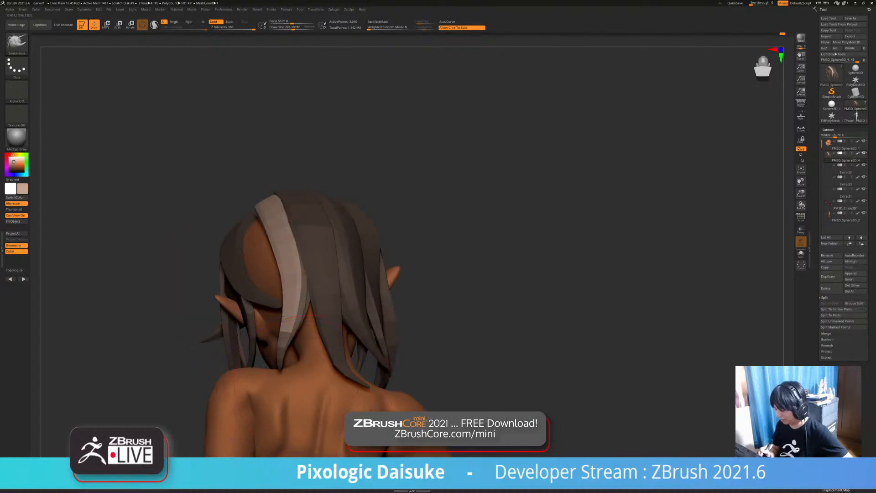
right_drag(342, 333, 260, 340)
right_drag(439, 410, 293, 336)
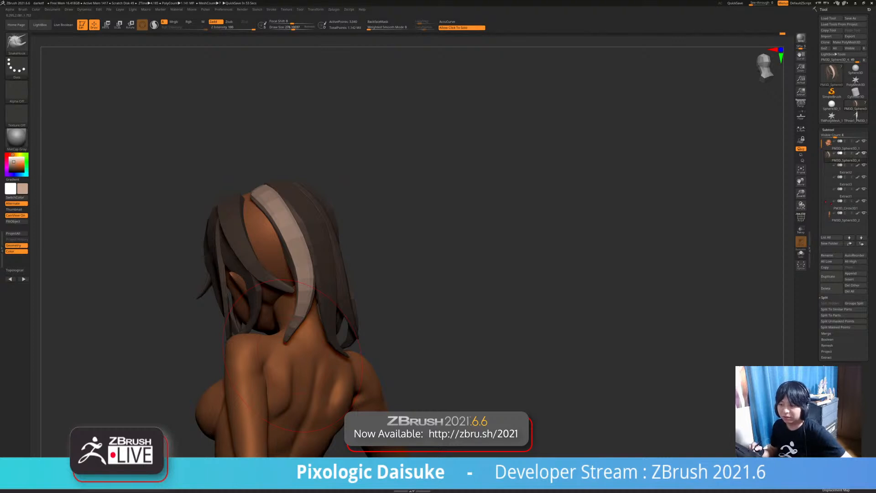
- Smooth the back strand's lower end and refine its taper above the shoulder
right_drag(293, 359, 322, 331)
mouse_move(327, 310)
mouse_down()
mouse_move(319, 315)
mouse_move(325, 310)
mouse_up()
mouse_move(325, 310)
right_down()
mouse_move(347, 320)
mouse_move(308, 359)
right_up()
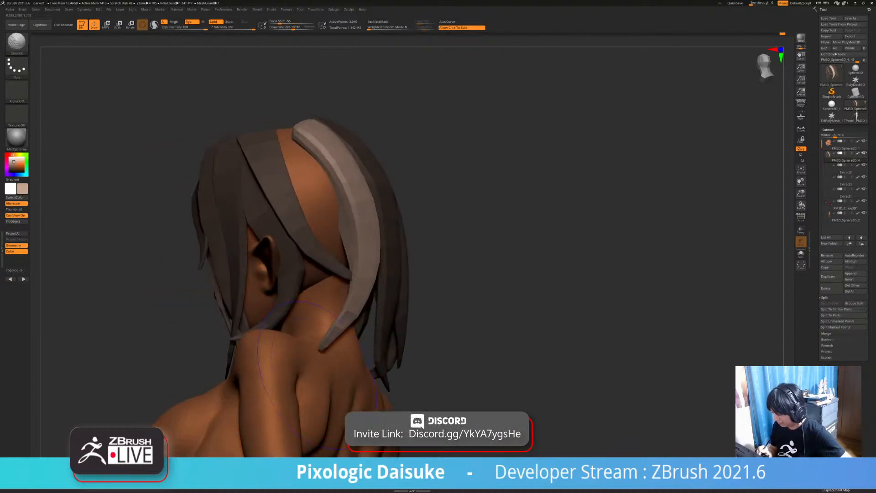
alt+right_drag(301, 298, 272, 276)
mouse_move(347, 320)
right_down()
mouse_move(294, 337)
mouse_move(308, 319)
mouse_move(294, 306)
mouse_move(365, 313)
mouse_move(365, 293)
mouse_move(402, 297)
mouse_move(333, 292)
right_up()
right_drag(283, 378, 315, 378)
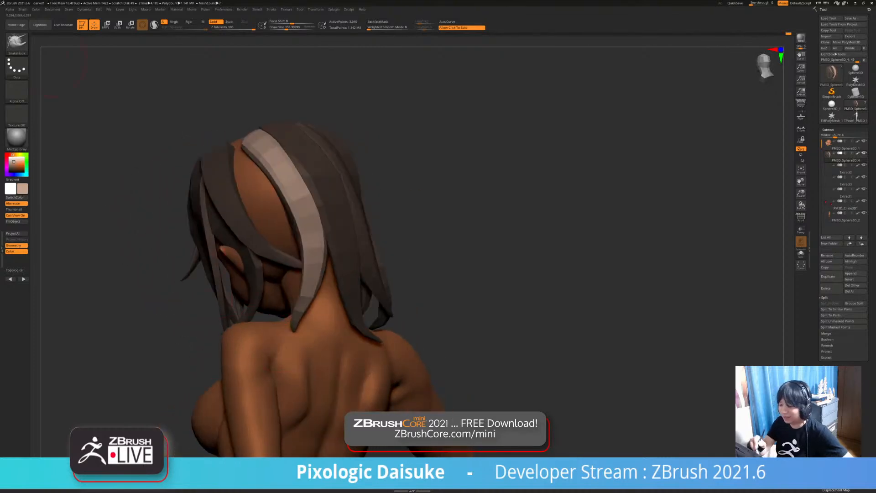
- Insert another narrow strand over the bare scalp behind the ear, undoing the oversized first attempt and reducing the draw size
key(b)
click(384, 49)
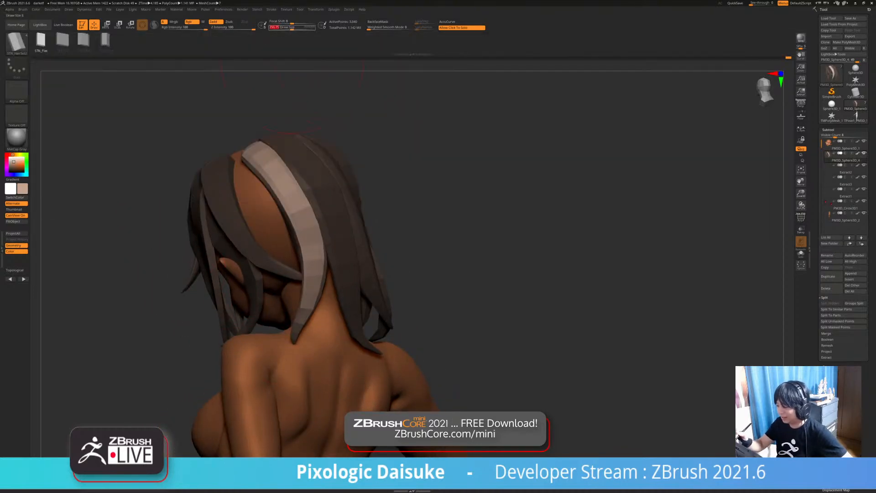
drag(289, 27, 292, 27)
right_drag(253, 149, 269, 149)
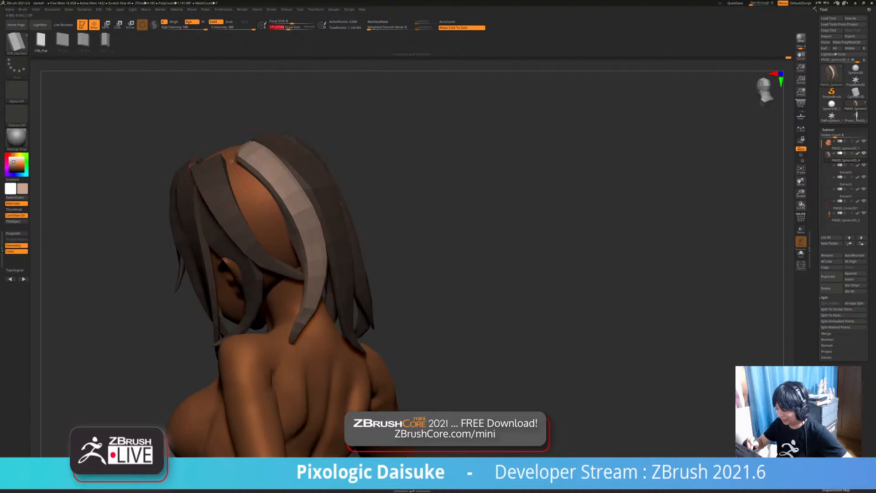
drag(294, 284, 291, 322)
drag(289, 29, 283, 29)
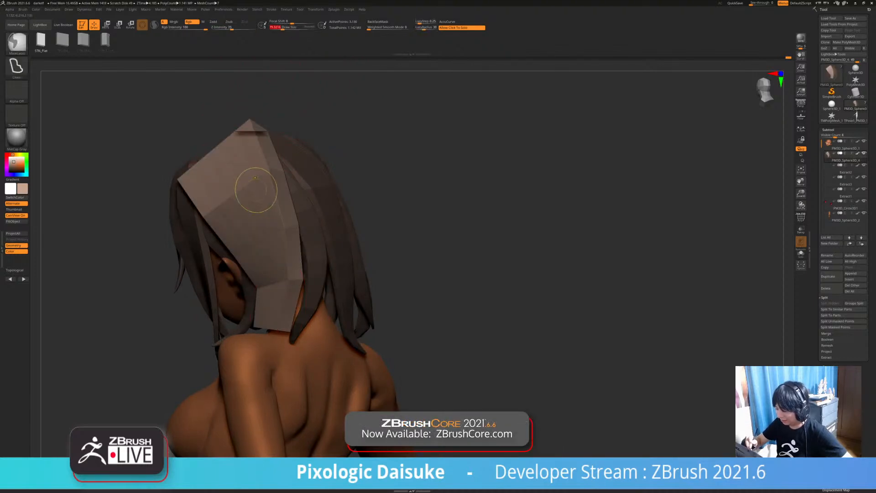
key(ctrl+z)
right_drag(256, 192, 292, 194)
drag(283, 28, 282, 29)
click(270, 184)
mouse_move(292, 192)
right_down()
mouse_move(271, 189)
mouse_move(301, 185)
mouse_move(285, 183)
mouse_move(265, 201)
mouse_move(292, 203)
right_up()
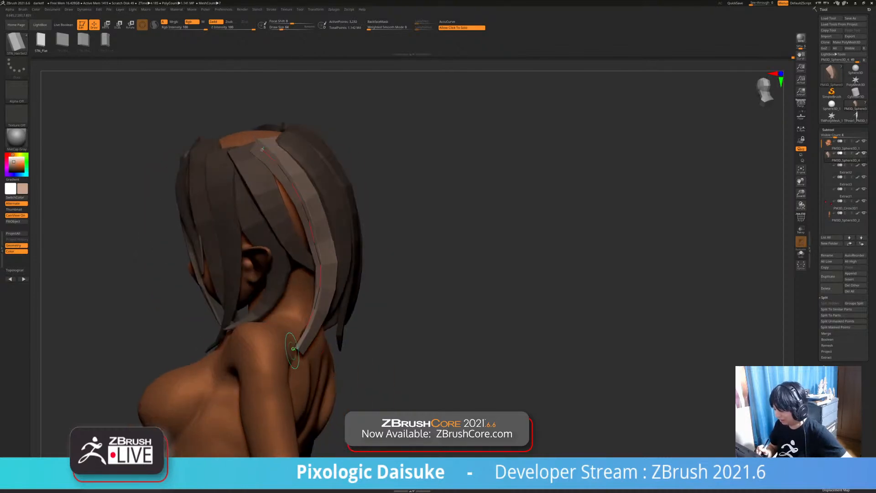
key(ctrl+z)
mouse_move(289, 346)
ctrl+right_down()
mouse_move(289, 320)
mouse_move(247, 320)
mouse_move(293, 319)
mouse_move(274, 326)
mouse_move(287, 305)
ctrl+right_up()
- Fit the strand behind the ear to the head's curve using SnakeHook at about size 276
key(b)
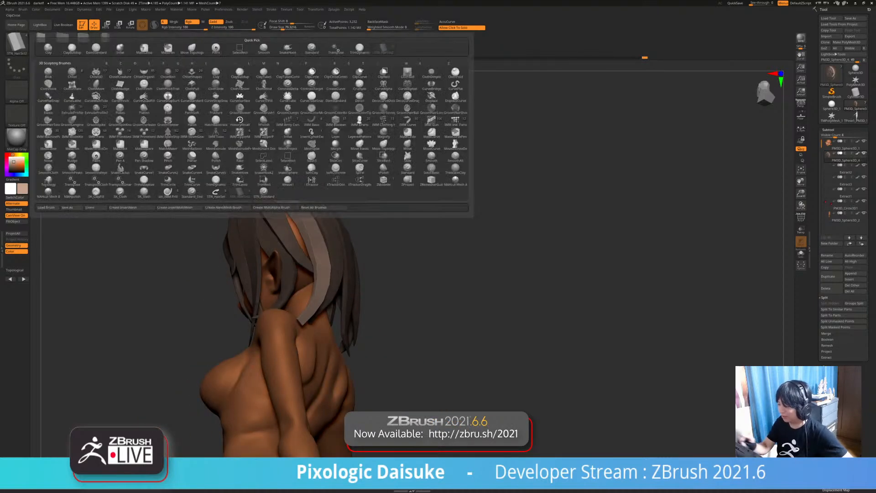
click(287, 49)
click(293, 28)
right_drag(215, 215, 268, 223)
drag(292, 220, 284, 221)
mouse_move(284, 221)
right_down()
mouse_move(221, 219)
mouse_move(219, 256)
mouse_move(197, 274)
right_up()
- Smooth the facets along the strand behind the ear
shift+drag(262, 169, 280, 255)
right_drag(255, 261, 279, 253)
shift+drag(267, 235, 273, 279)
right_drag(273, 269, 343, 277)
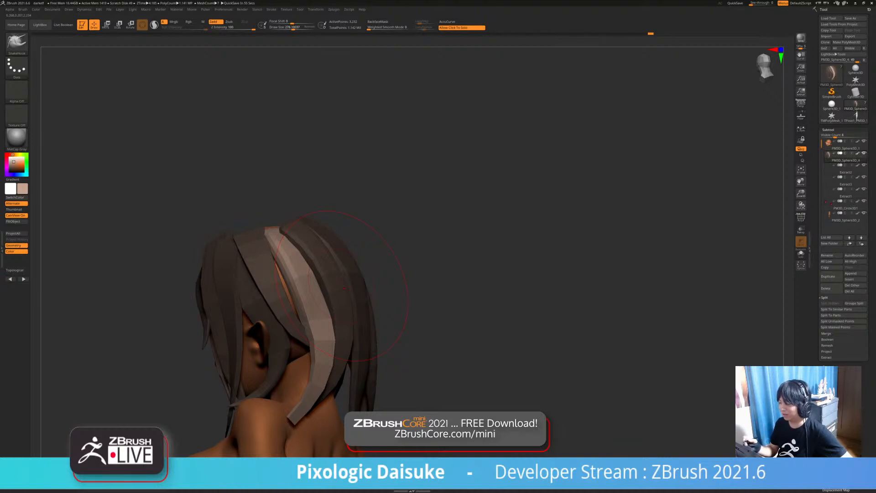
alt+right_drag(344, 288, 352, 257)
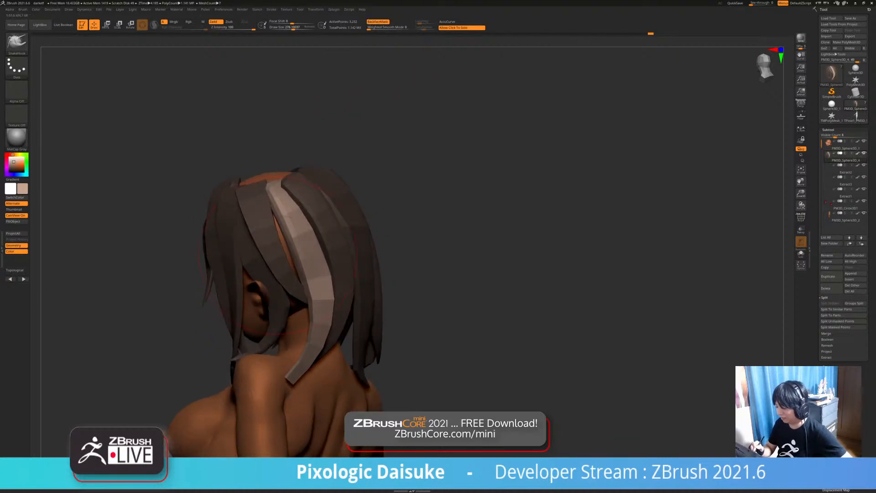
- Turn backface masking off and pull the middle of the strand behind the ear into line with its neighbours
right_drag(279, 254, 346, 315)
click(378, 22)
drag(349, 299, 339, 302)
right_drag(388, 299, 260, 292)
drag(323, 295, 327, 293)
right_drag(327, 325, 411, 329)
ctrl+right_drag(331, 369, 326, 340)
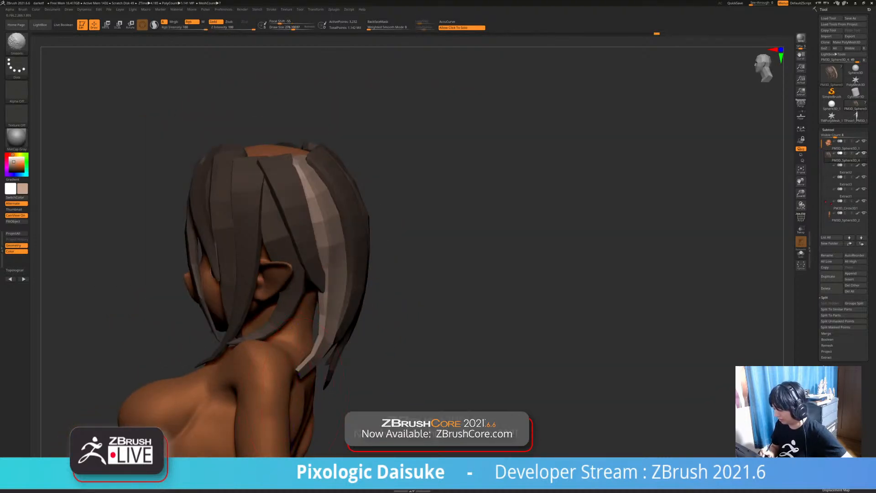
- Smooth the lower end of the strand behind the ear and bend its tip around the neck
right_drag(336, 385, 303, 385)
shift+drag(303, 382, 313, 384)
right_drag(313, 384, 340, 391)
mouse_move(343, 380)
mouse_down()
mouse_move(322, 371)
mouse_move(342, 360)
mouse_up()
right_drag(383, 379, 297, 379)
right_drag(274, 335, 268, 336)
drag(289, 350, 297, 349)
ctrl+right_drag(304, 339, 315, 255)
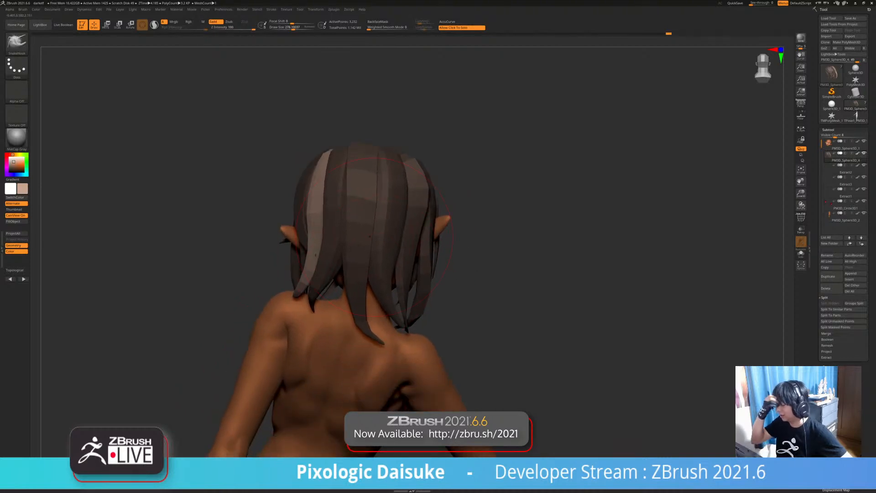
- Nudge the edges of the strand behind the ear with a smaller SnakeHook brush and backface masking on
right_drag(374, 236, 430, 260)
click(378, 21)
click(291, 28)
right_drag(365, 123, 403, 125)
drag(299, 250, 304, 250)
right_drag(319, 255, 322, 214)
drag(293, 219, 296, 218)
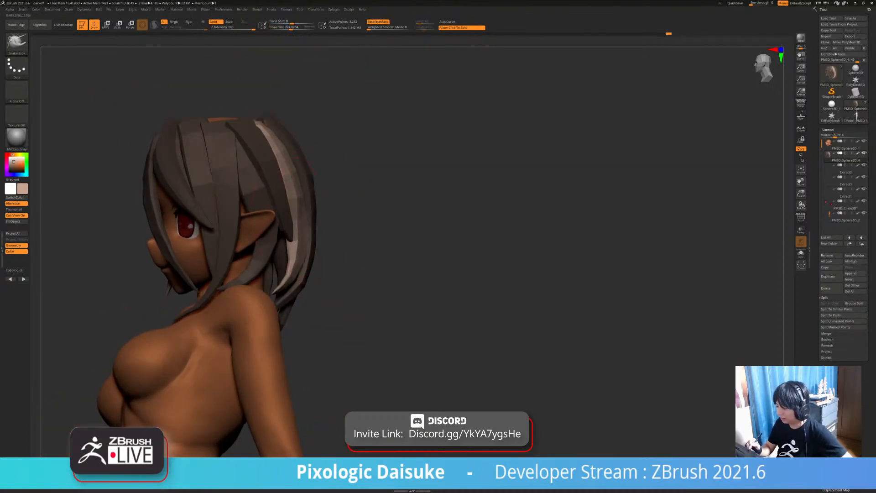
- Examine the strand behind the ear and the back hair from the side and from behind
right_drag(297, 218, 246, 192)
right_drag(315, 240, 299, 292)
mouse_move(310, 250)
ctrl+right_down()
mouse_move(323, 248)
mouse_move(310, 306)
ctrl+right_up()
mouse_move(309, 306)
right_down()
mouse_move(348, 306)
mouse_move(340, 305)
right_up()
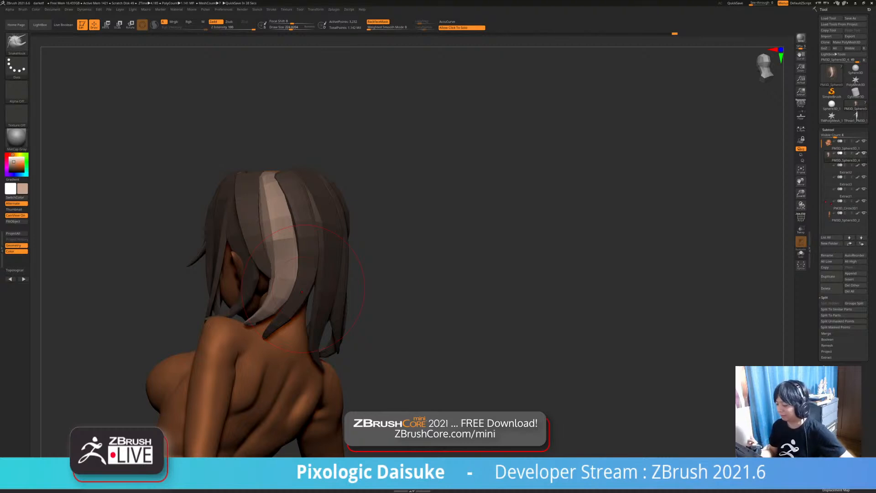
right_drag(302, 291, 328, 292)
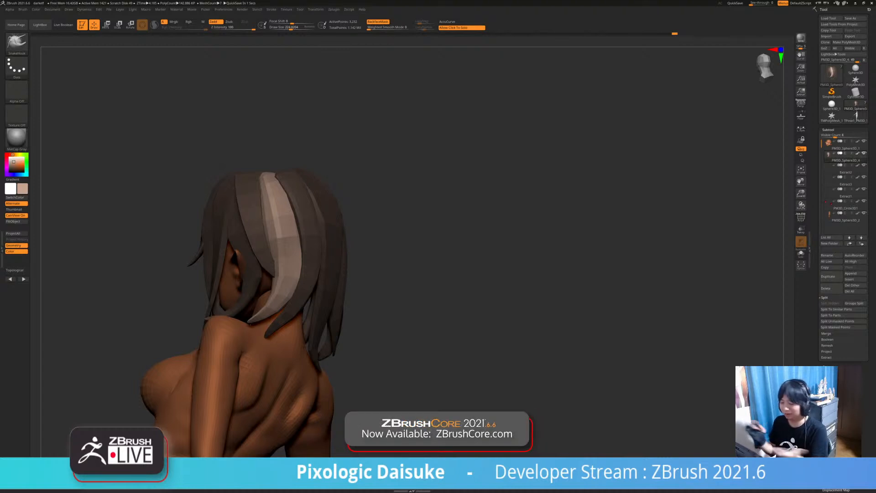
drag(392, 235, 355, 231)
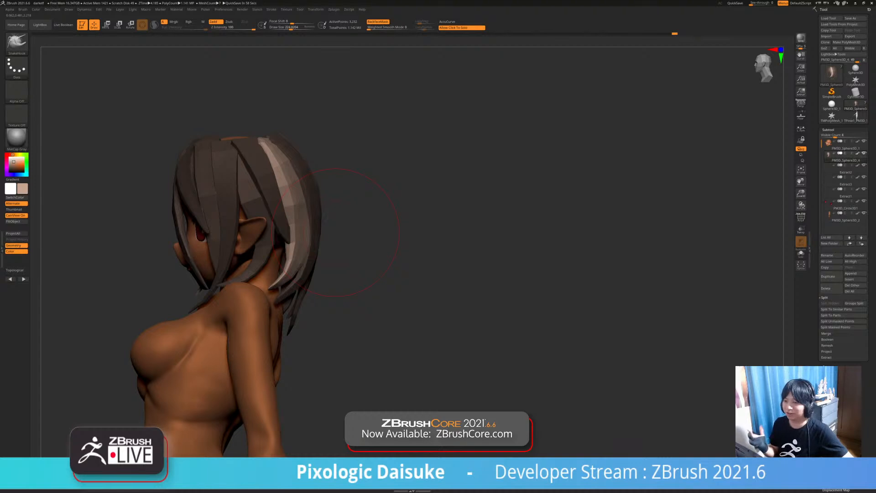
mouse_move(336, 232)
mouse_down()
mouse_move(256, 232)
mouse_move(292, 231)
mouse_move(304, 242)
mouse_move(283, 233)
mouse_move(258, 238)
mouse_up()
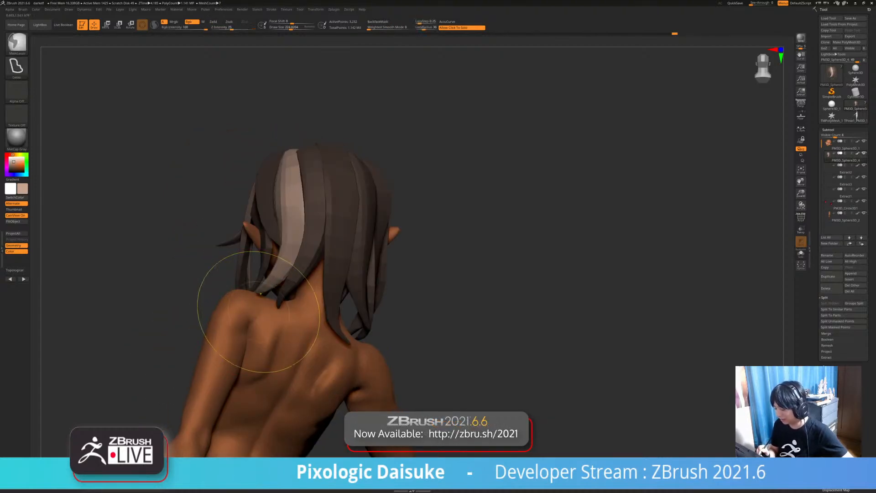
- Turn backface masking off and pull the lower end of the unmasked back strand toward the neck with SnakeHook
click(378, 22)
right_drag(271, 235, 260, 248)
drag(269, 286, 260, 315)
right_drag(250, 315, 244, 354)
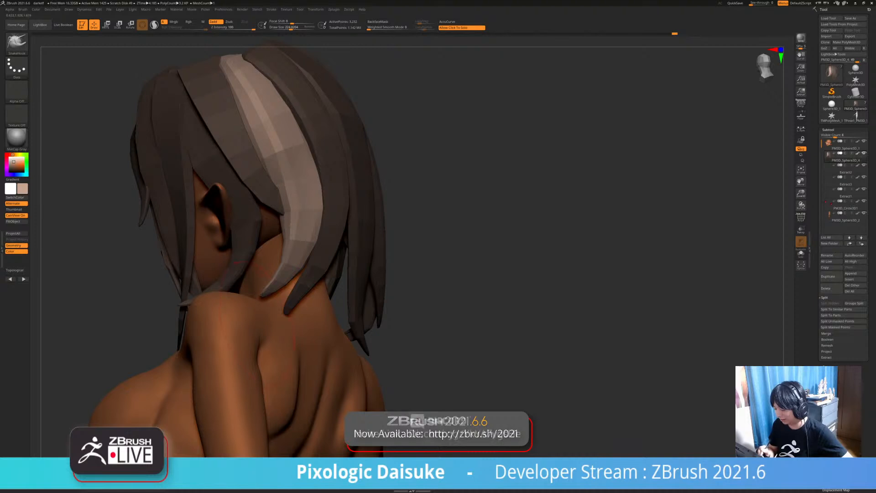
- Adjust the tip of the unmasked back strand from several angles with the SnakeHook draw size reduced to about 145
drag(291, 28, 287, 28)
right_drag(270, 299, 225, 323)
drag(234, 303, 292, 315)
mouse_move(274, 303)
right_down()
mouse_move(299, 301)
mouse_move(283, 299)
right_up()
drag(323, 306, 278, 301)
mouse_move(342, 301)
right_down()
mouse_move(286, 302)
mouse_move(352, 297)
right_up()
drag(283, 302, 338, 306)
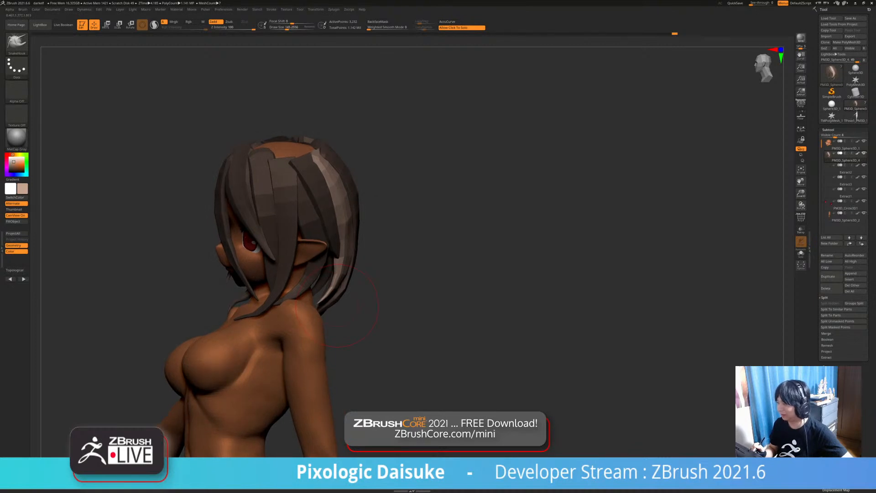
- Shape the upper part of the unmasked back strand against the head with a SnakeHook draw size of about 214
drag(328, 304, 292, 304)
right_drag(292, 304, 302, 297)
drag(315, 201, 296, 191)
mouse_move(292, 196)
right_down()
mouse_move(316, 201)
mouse_move(292, 183)
mouse_move(303, 210)
mouse_move(258, 167)
mouse_move(270, 169)
right_up()
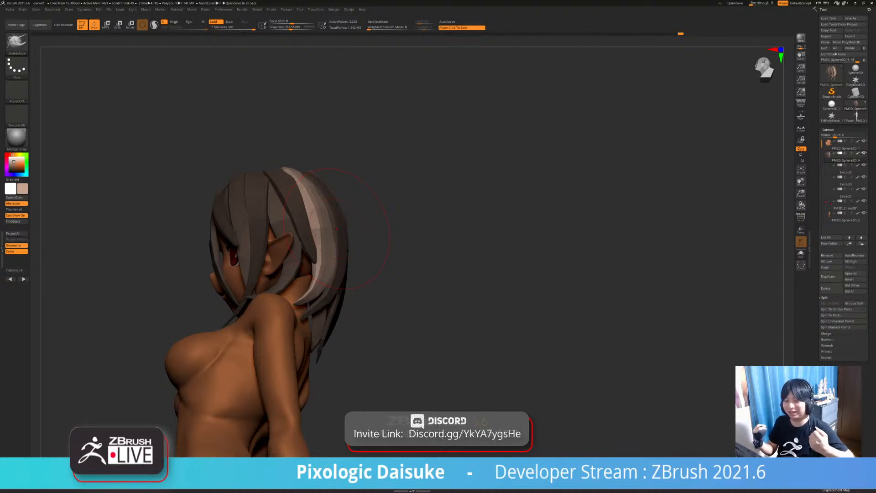
- Clear the mask from the hair and turn backface masking on with a SnakeHook draw size of about 145
drag(365, 320, 418, 299)
ctrl+right_drag(417, 299, 413, 269)
drag(413, 269, 392, 319)
ctrl+right_drag(392, 320, 384, 246)
click(287, 27)
mouse_move(296, 55)
mouse_down()
mouse_move(269, 62)
mouse_move(330, 38)
mouse_move(365, 50)
mouse_move(346, 45)
mouse_up()
drag(249, 132, 367, 27)
click(377, 21)
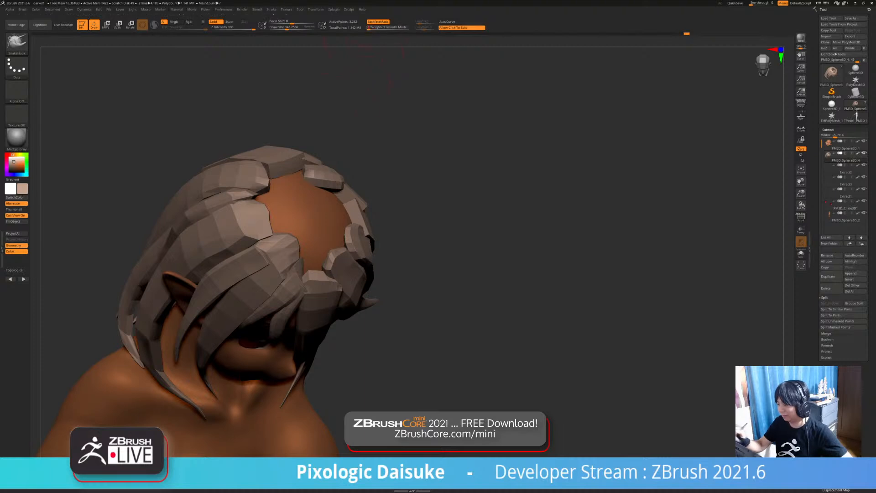
- Pull the root ends of the front and side strands up toward the bare crown
drag(347, 82, 319, 151)
mouse_move(178, 246)
mouse_down()
mouse_move(279, 218)
mouse_move(259, 223)
mouse_up()
mouse_move(259, 224)
right_down()
mouse_move(278, 247)
mouse_move(287, 233)
mouse_move(279, 229)
mouse_move(310, 216)
mouse_move(269, 220)
mouse_move(279, 248)
mouse_move(258, 261)
mouse_move(263, 243)
mouse_move(321, 244)
right_up()
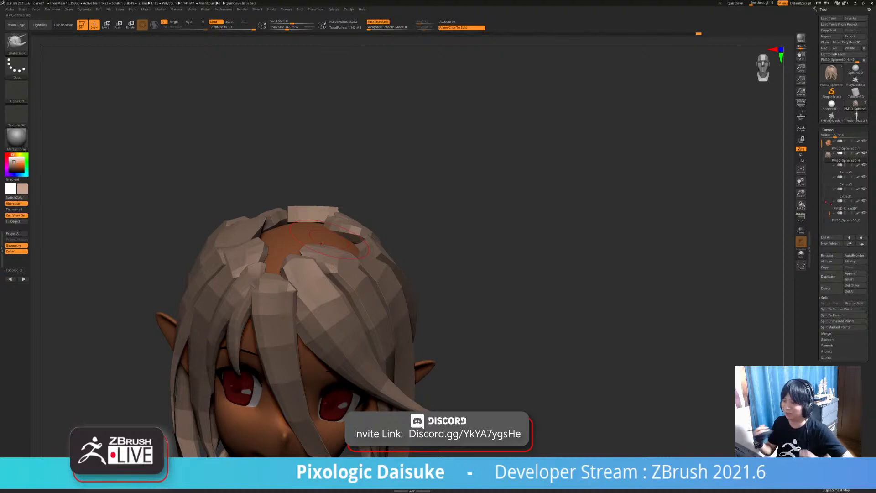
mouse_move(320, 244)
right_down()
mouse_move(325, 290)
mouse_move(296, 249)
mouse_move(279, 253)
mouse_move(310, 262)
mouse_move(311, 276)
mouse_move(315, 210)
mouse_move(327, 212)
mouse_move(318, 211)
mouse_move(332, 250)
right_up()
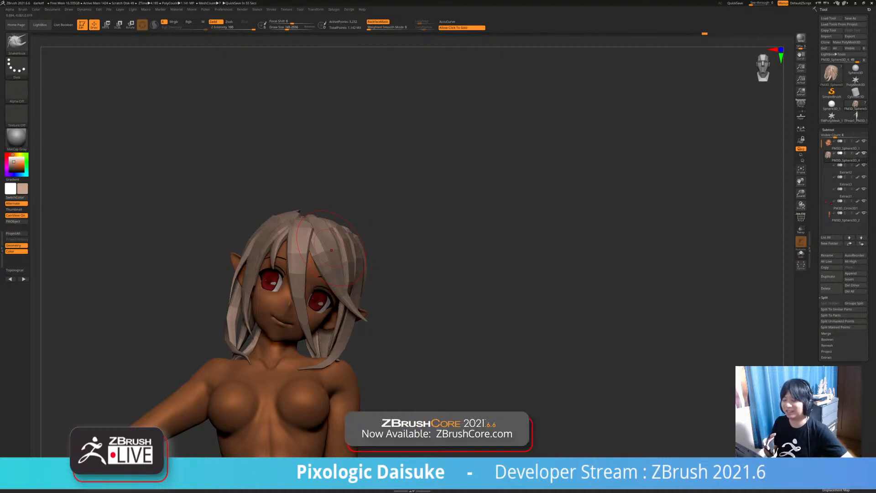
right_drag(331, 250, 308, 303)
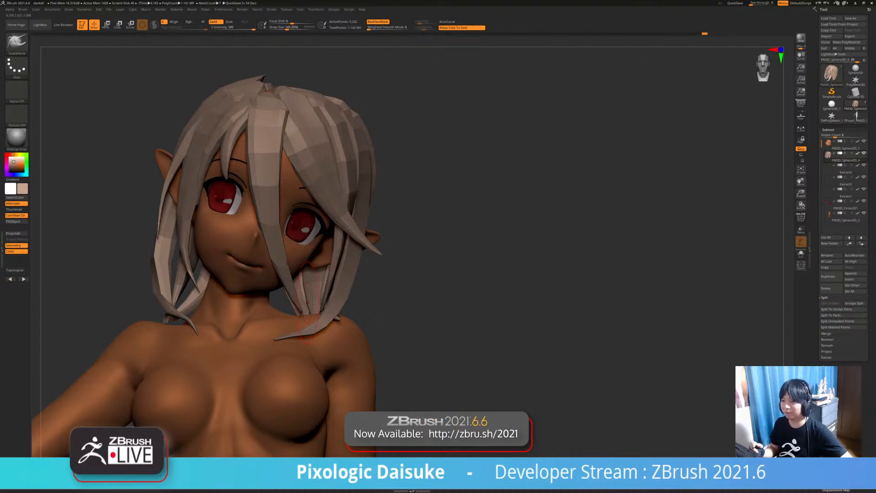
drag(388, 302, 349, 383)
drag(195, 383, 279, 214)
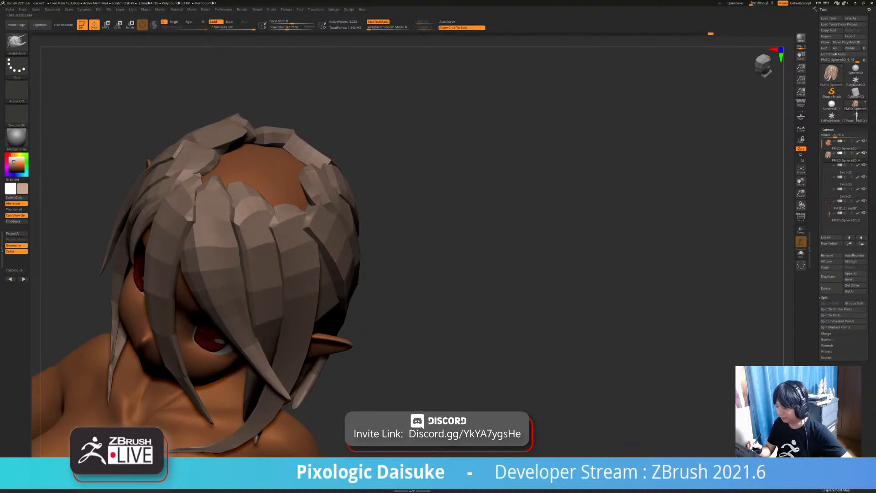
- Extend the roots of the bangs and the strands above the character's left ear over the bare crown
right_drag(292, 208, 256, 180)
right_drag(278, 261, 315, 223)
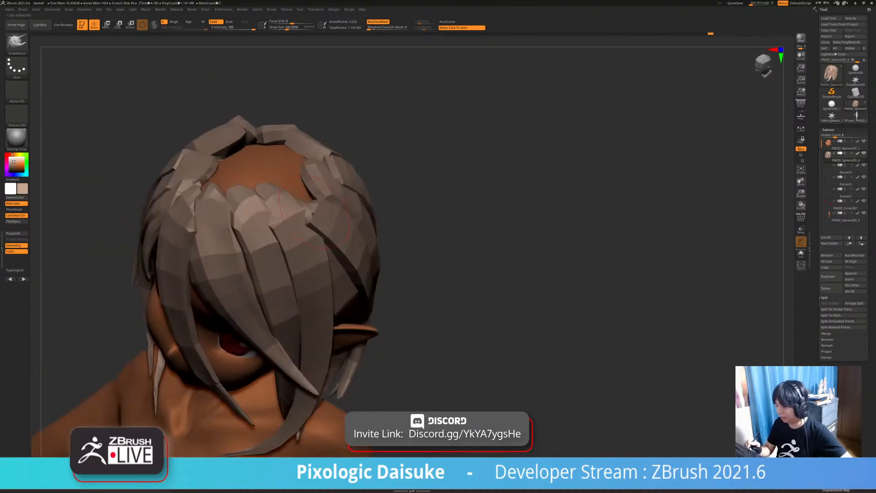
drag(301, 191, 309, 237)
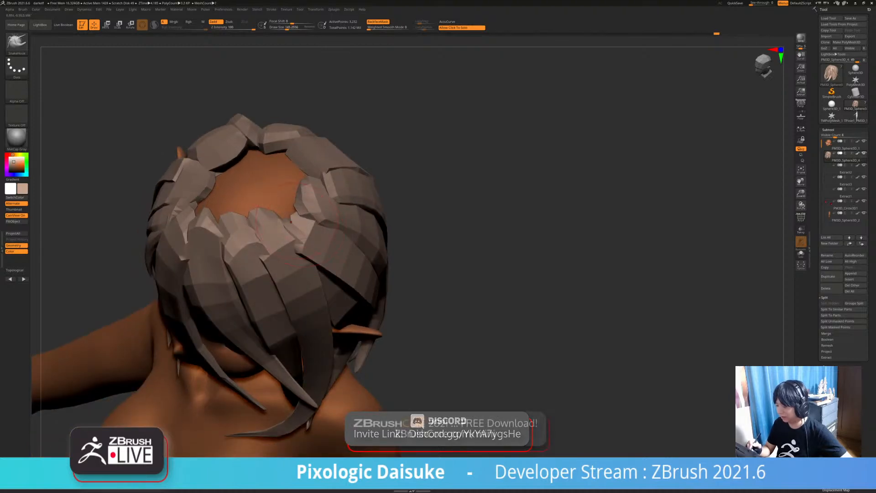
right_drag(289, 220, 301, 190)
drag(299, 150, 274, 160)
mouse_move(273, 161)
right_down()
mouse_move(261, 169)
mouse_move(290, 163)
right_up()
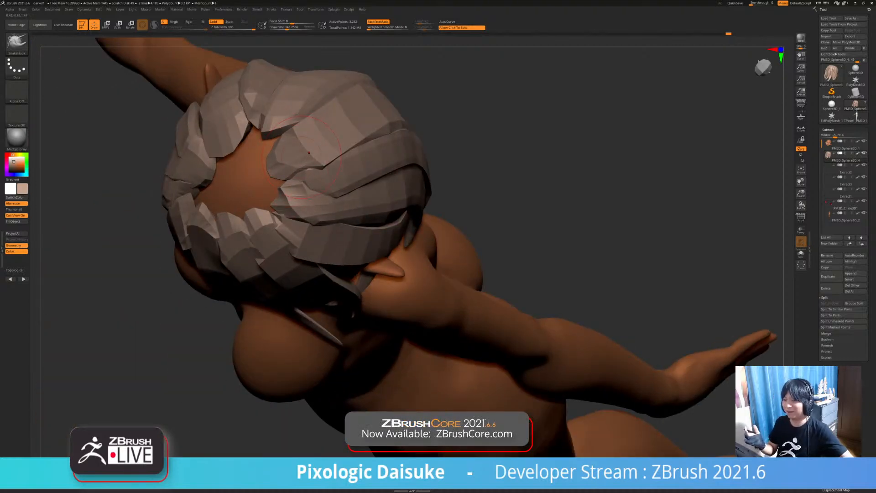
- Draw the remaining side and front strand roots inward around the crown opening
right_drag(309, 153, 288, 142)
drag(291, 142, 274, 138)
right_drag(274, 138, 256, 187)
drag(259, 191, 248, 203)
right_drag(248, 204, 266, 198)
drag(266, 198, 258, 205)
mouse_move(258, 205)
right_down()
mouse_move(247, 231)
mouse_move(313, 210)
right_up()
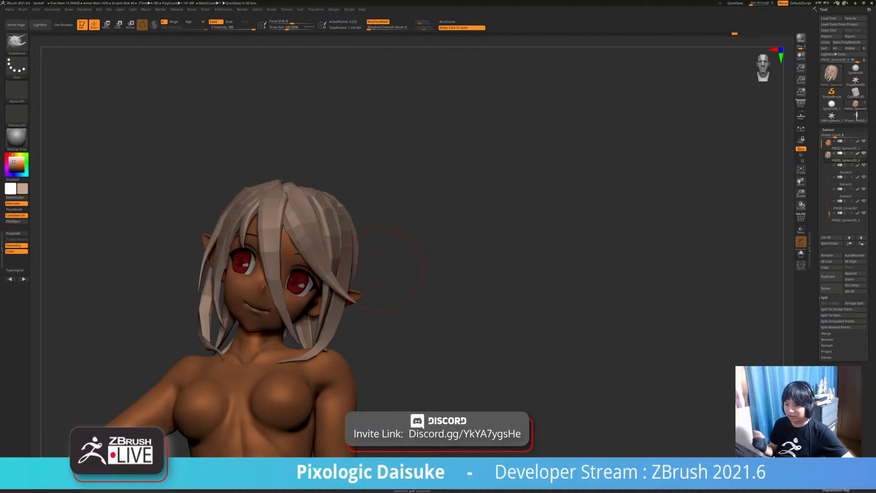
- Check the hair from the front and pull the surrounding strand roots inward to narrow the gap on the crown
drag(382, 270, 336, 338)
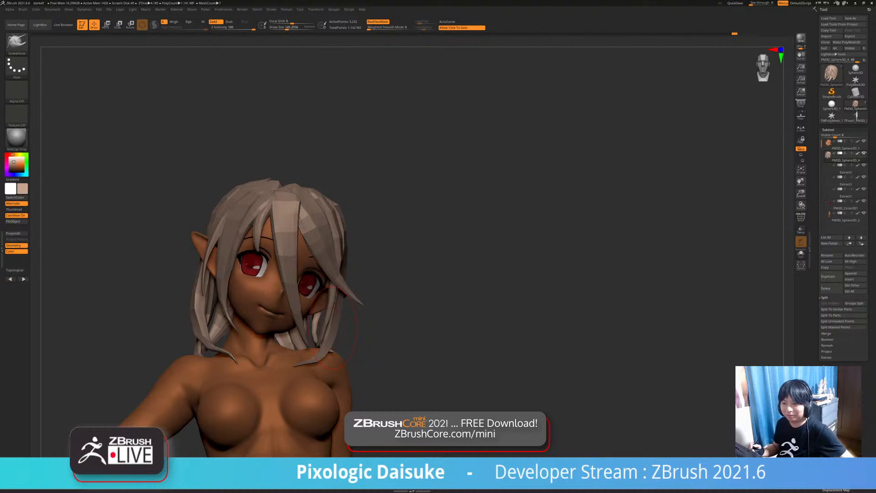
mouse_move(405, 300)
mouse_down()
mouse_move(395, 305)
mouse_move(405, 306)
mouse_up()
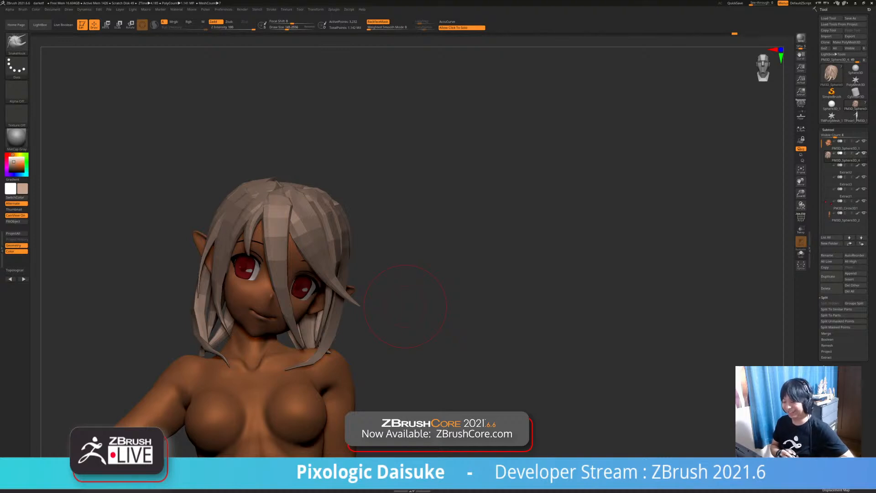
mouse_move(405, 307)
mouse_down()
mouse_move(452, 307)
mouse_move(378, 303)
mouse_move(406, 306)
mouse_move(410, 277)
mouse_move(374, 251)
mouse_move(347, 210)
mouse_up()
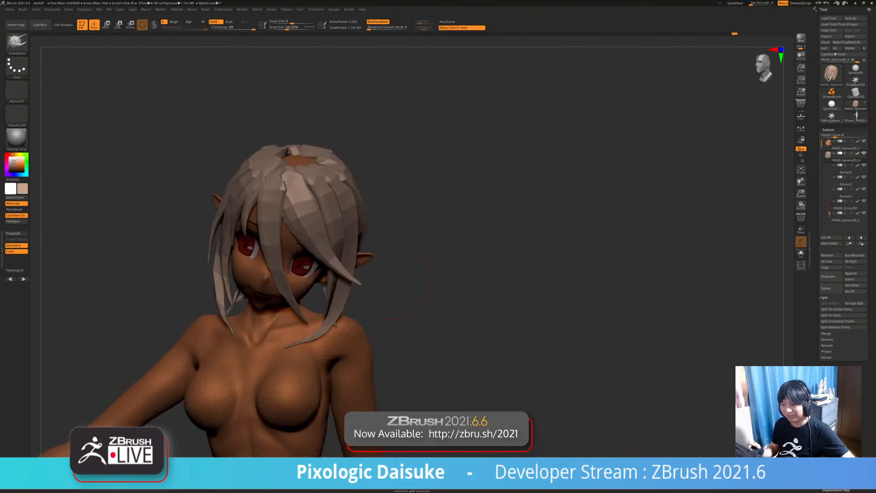
mouse_move(401, 255)
mouse_down()
mouse_move(406, 310)
mouse_move(413, 286)
mouse_up()
mouse_move(356, 105)
mouse_down()
mouse_move(349, 130)
mouse_move(322, 142)
mouse_move(347, 128)
mouse_move(332, 146)
mouse_move(383, 68)
mouse_up()
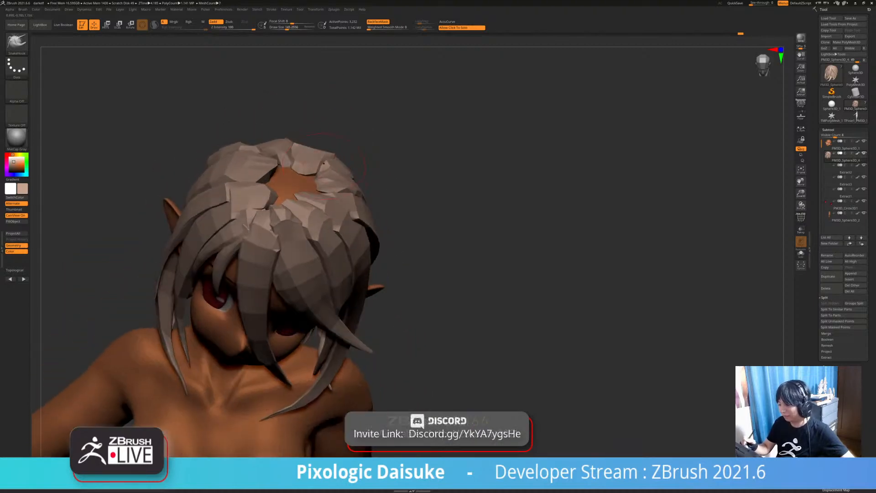
mouse_move(408, 39)
mouse_down()
mouse_move(411, 64)
mouse_move(413, 48)
mouse_move(392, 111)
mouse_move(413, 107)
mouse_move(379, 112)
mouse_up()
mouse_move(290, 178)
right_down()
mouse_move(315, 201)
mouse_move(274, 192)
mouse_move(289, 155)
mouse_move(283, 173)
mouse_move(279, 160)
mouse_move(298, 170)
mouse_move(273, 165)
mouse_move(296, 185)
mouse_move(281, 175)
mouse_move(284, 165)
mouse_move(338, 128)
mouse_move(365, 82)
right_up()
click(378, 22)
click(378, 22)
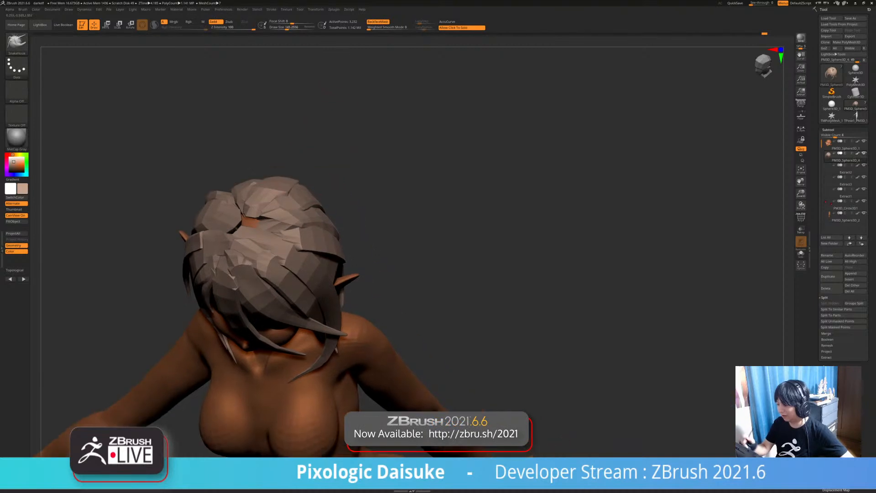
- Enlarge the SnakeHook brush and shift the strands on top of the head into a rounder shape
drag(288, 27, 296, 28)
right_drag(294, 183, 303, 201)
mouse_move(246, 228)
right_down()
mouse_move(292, 196)
mouse_move(274, 183)
mouse_move(319, 191)
mouse_move(303, 204)
right_up()
drag(502, 237, 429, 249)
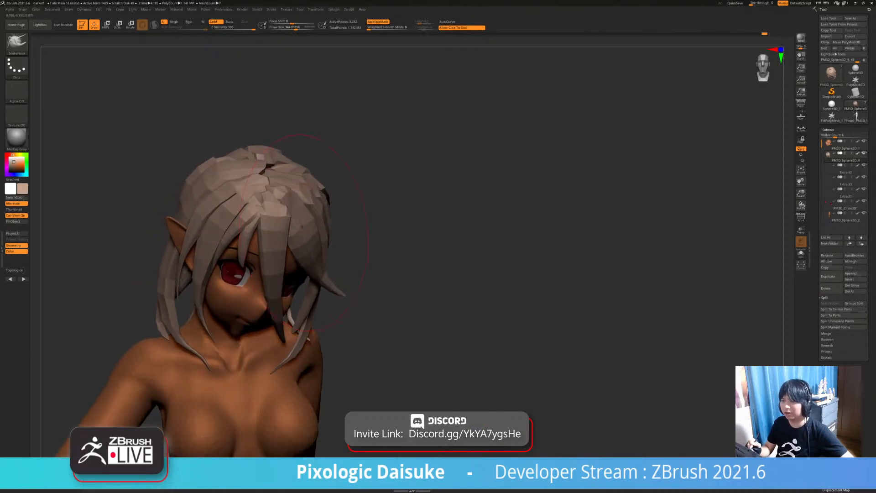
- Turn backface masking off, reduce the brush size and pull strand roots over the small gap left at the crown
ctrl+right_drag(306, 223, 276, 280)
click(378, 21)
ctrl+right_drag(250, 140, 251, 175)
click(289, 28)
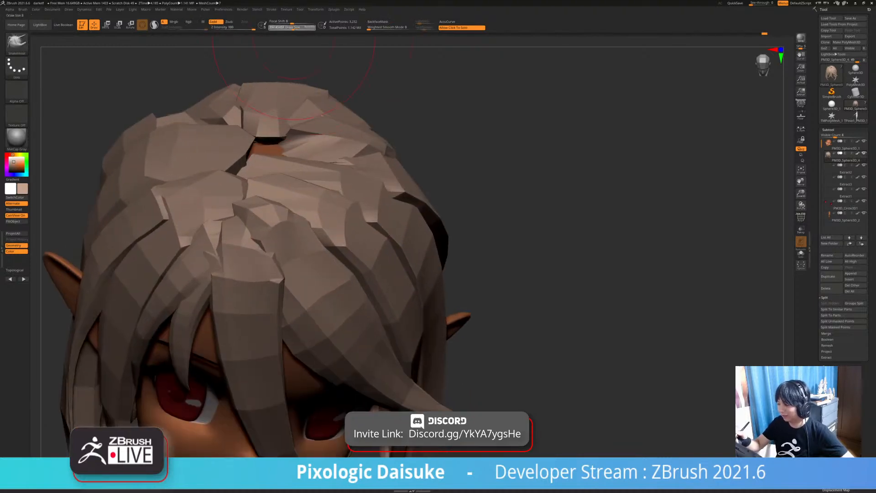
right_drag(285, 151, 285, 123)
drag(256, 148, 231, 154)
ctrl+right_drag(256, 187, 278, 168)
drag(277, 166, 268, 155)
ctrl+right_drag(283, 194, 263, 173)
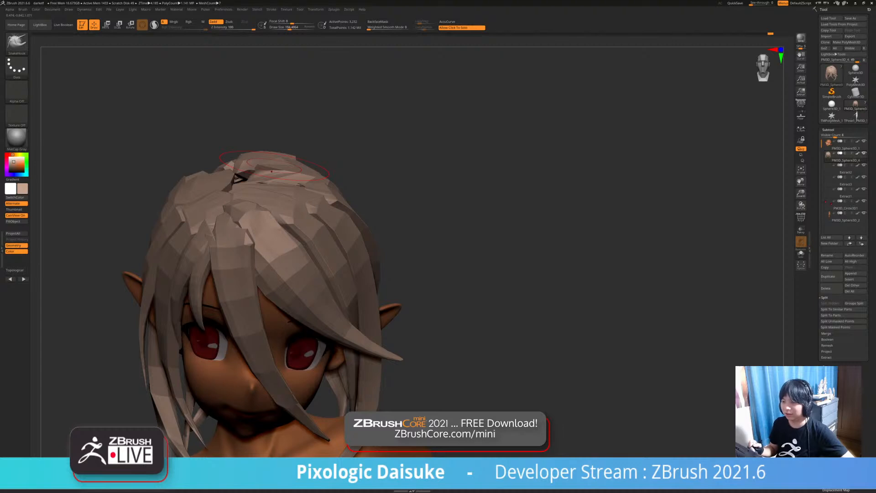
- Examine the closed crown, the bangs and the overall hair silhouette from the front
ctrl+right_drag(402, 245, 388, 257)
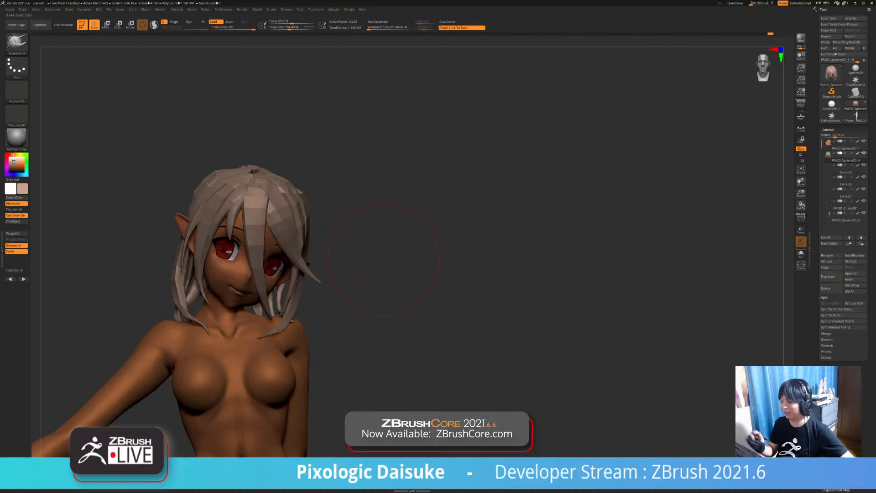
ctrl+right_drag(239, 147, 236, 192)
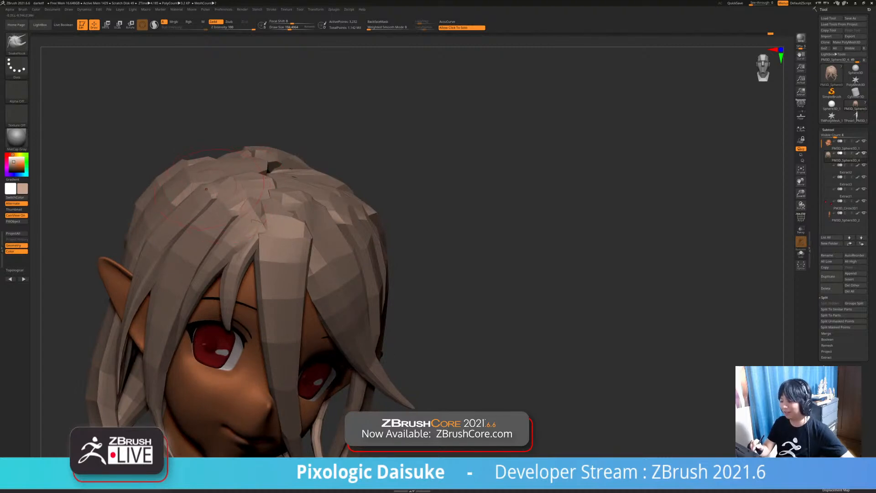
right_drag(216, 188, 201, 181)
ctrl+right_drag(282, 256, 256, 228)
alt+right_drag(255, 228, 248, 204)
right_drag(324, 301, 335, 267)
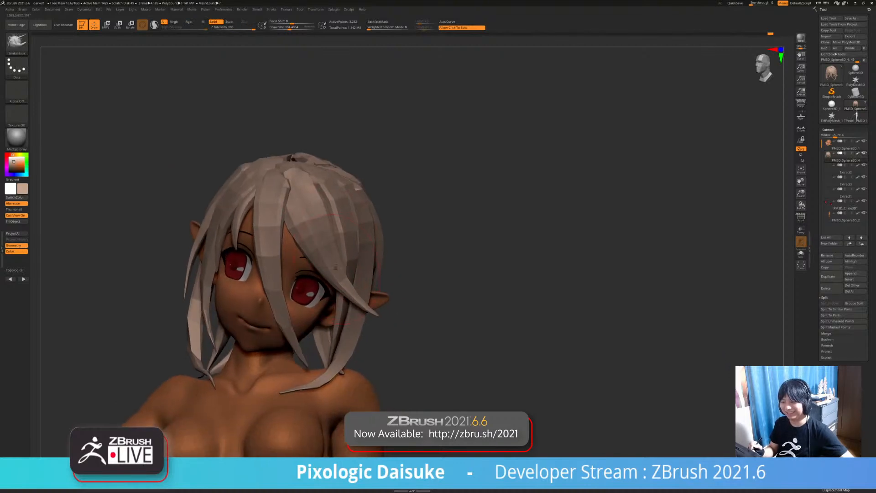
right_drag(355, 300, 351, 273)
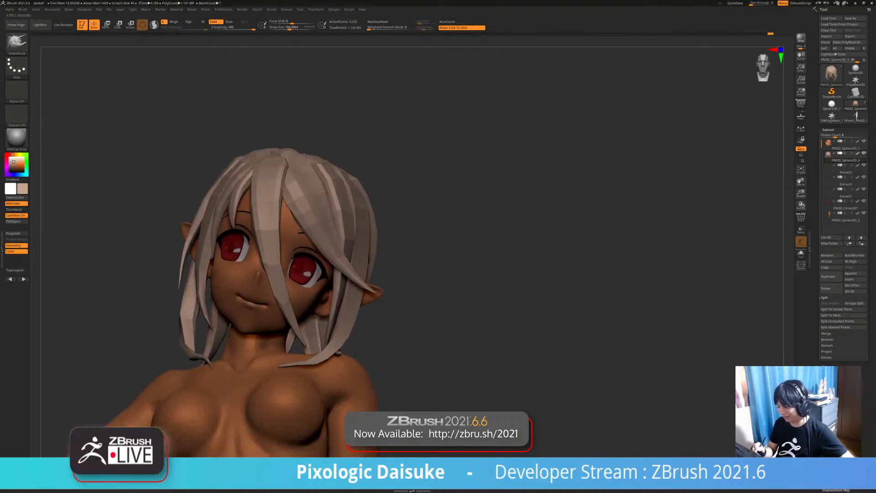
- Switch to the hair-strand insert brush, reduce its size and draw a new strand down over the forehead
click(17, 44)
click(383, 48)
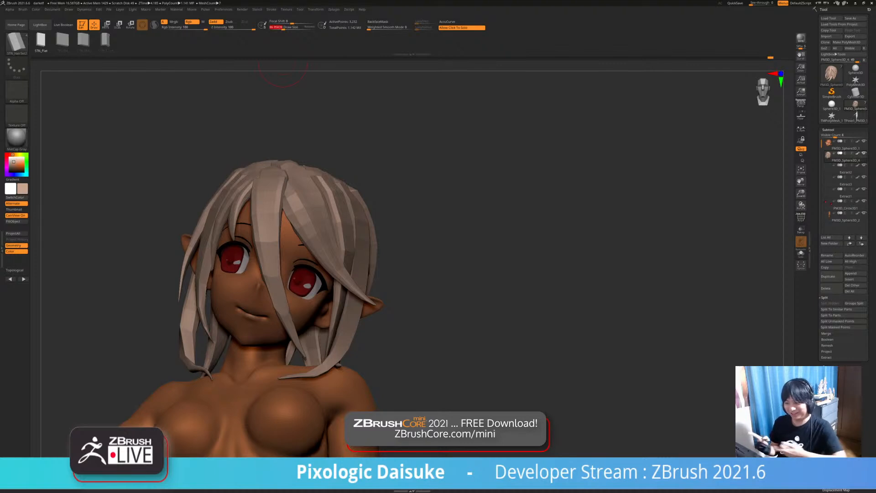
mouse_move(283, 74)
mouse_down()
mouse_move(326, 164)
mouse_move(288, 168)
mouse_up()
key(bracketleft)
key(bracketleft)
drag(279, 28, 280, 28)
drag(288, 98, 294, 112)
drag(298, 188, 303, 307)
- Undo the last strand change and make the new forehead strand thinner with a draw size of about 33
mouse_move(390, 313)
mouse_down()
mouse_move(381, 299)
mouse_move(422, 310)
mouse_up()
click(299, 204)
key(ctrl+z)
click(282, 28)
click(299, 214)
click(296, 182)
- Adjust the new forehead strand's placement and check it with the hair isolated from the body
drag(456, 274, 507, 274)
drag(302, 219, 309, 217)
drag(503, 273, 438, 274)
click(456, 274)
click(456, 274)
click(456, 274)
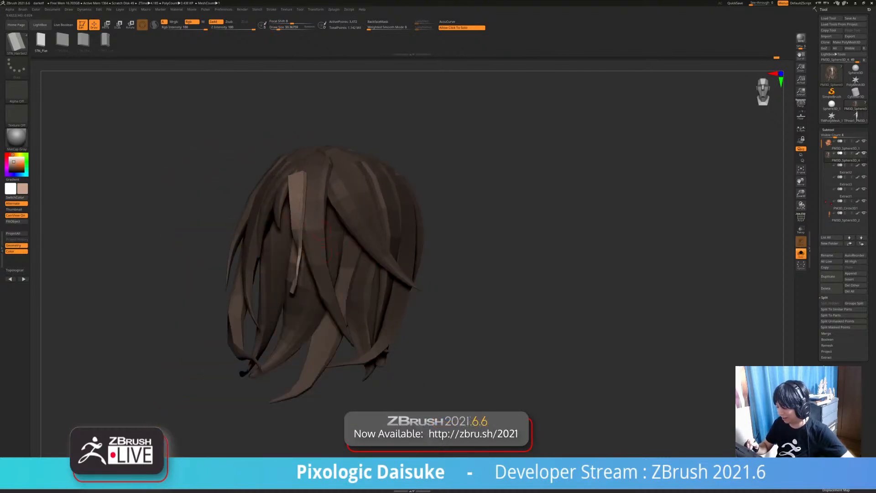
click(457, 274)
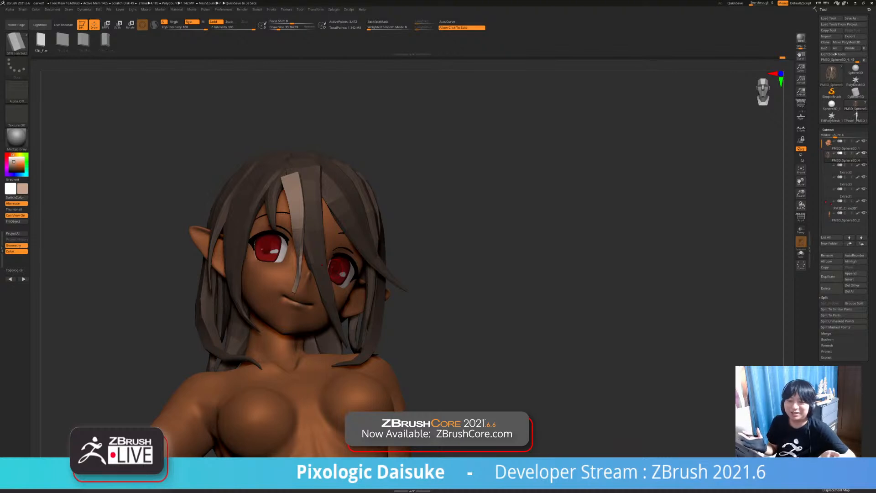
- Switch to the SnakeHook brush, bend the tip of the new forehead strand sideways and smooth the strand
key(b)
key(s)
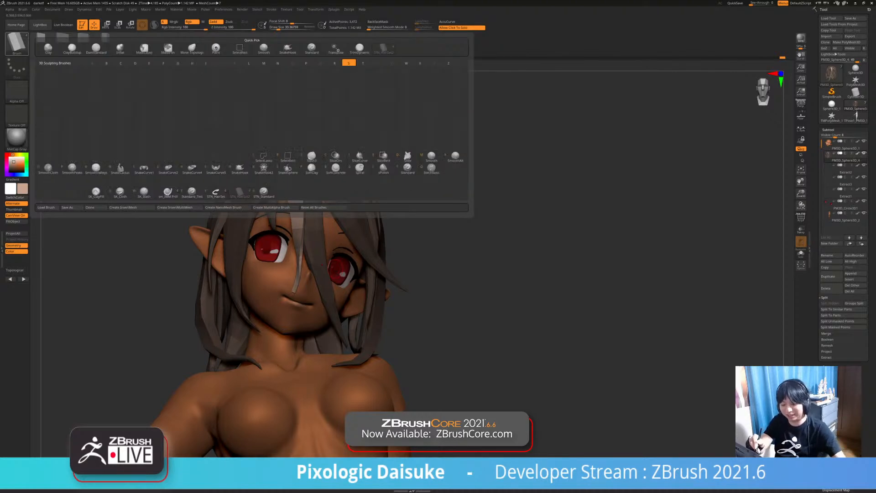
key(h)
mouse_move(296, 274)
right_down()
mouse_move(333, 267)
mouse_move(295, 276)
right_up()
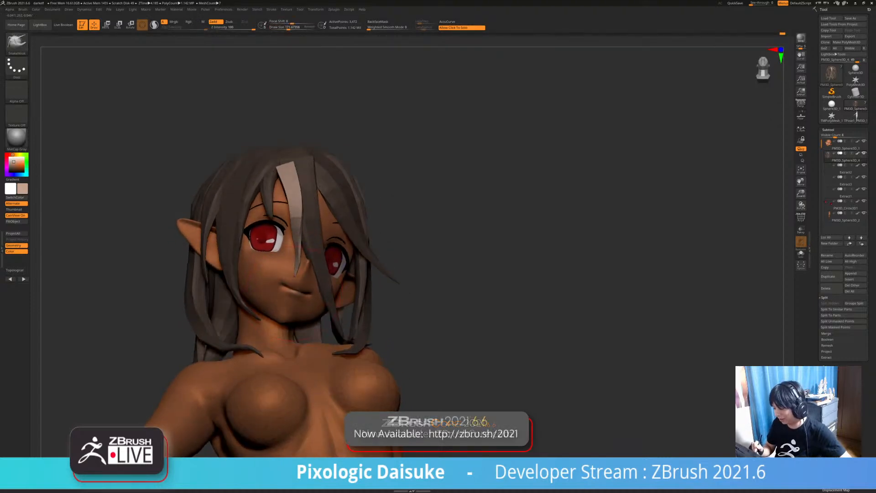
key(shift)
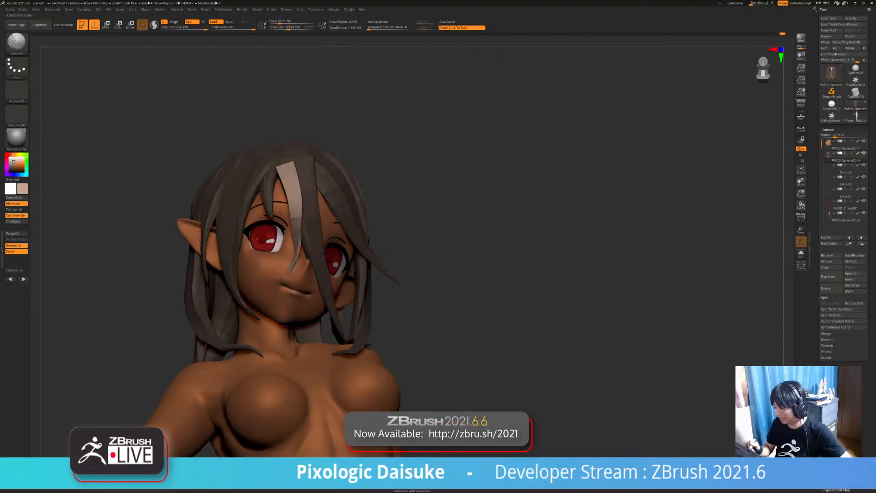
shift+drag(309, 250, 287, 171)
- Tuck the root of the new forehead strand against the bangs and smooth it
shift+right_drag(315, 255, 255, 258)
drag(279, 185, 288, 182)
right_drag(288, 182, 337, 182)
shift+drag(287, 178, 290, 174)
mouse_move(287, 176)
right_down()
mouse_move(305, 171)
mouse_move(269, 155)
right_up()
drag(287, 164, 280, 179)
right_drag(283, 180, 343, 187)
right_drag(285, 274, 276, 260)
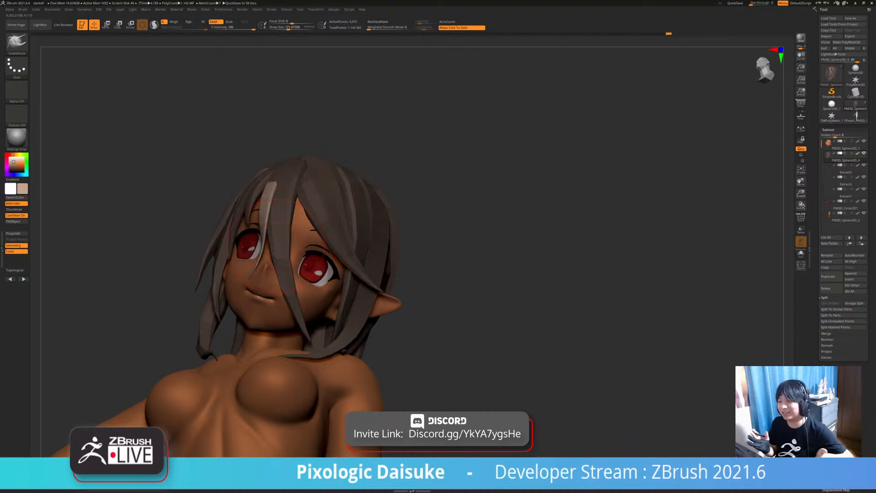
- Move the middle of the new forehead strand beside the central bang and smooth its length
right_drag(272, 257, 297, 261)
ctrl+right_drag(297, 261, 299, 292)
drag(277, 247, 289, 248)
right_drag(289, 248, 293, 256)
mouse_move(289, 269)
shift+mouse_down()
mouse_move(270, 201)
mouse_move(279, 213)
shift+mouse_up()
right_drag(299, 260, 294, 311)
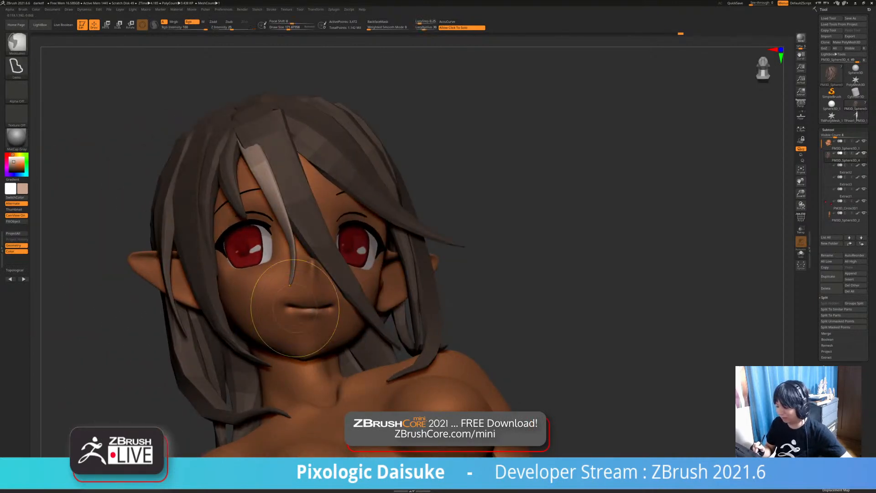
- Curve the tip of the new forehead strand outward beside the nose and smooth the bend
drag(290, 282, 287, 285)
right_drag(288, 285, 305, 271)
drag(288, 282, 283, 286)
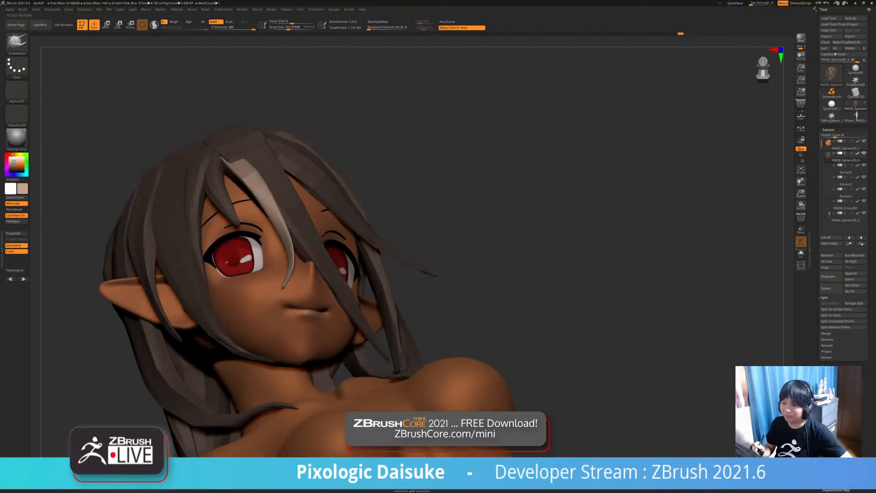
right_drag(305, 271, 287, 285)
shift+drag(307, 260, 318, 247)
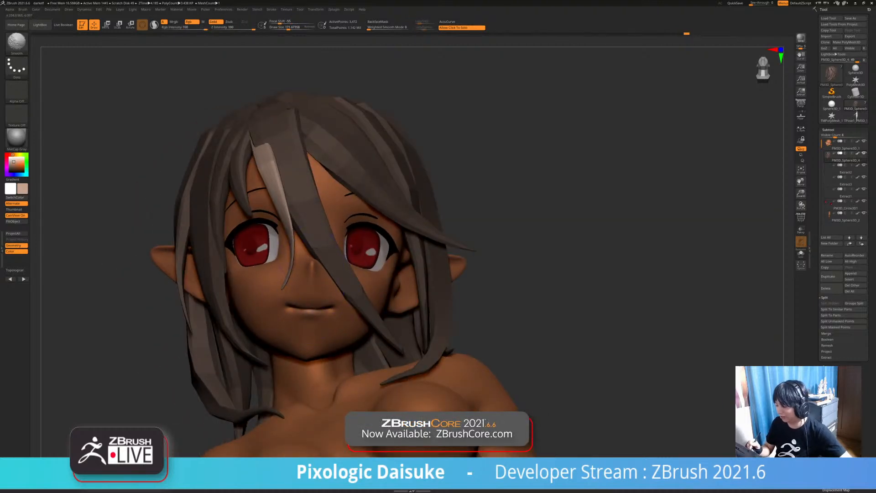
mouse_move(317, 246)
right_down()
mouse_move(282, 133)
mouse_move(279, 151)
right_up()
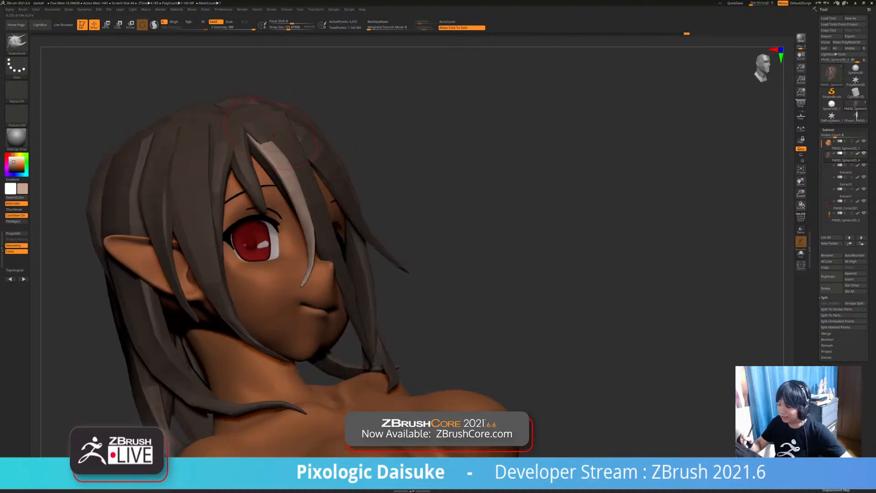
- Turn off backface masking and nudge the root of the light forehead strand toward the crown
right_drag(247, 124, 274, 142)
ctrl+right_drag(274, 142, 274, 124)
mouse_move(246, 274)
ctrl+right_down()
mouse_move(220, 329)
mouse_move(247, 339)
mouse_move(212, 338)
mouse_move(457, 333)
ctrl+right_up()
ctrl+right_drag(456, 333, 379, 265)
ctrl+right_drag(377, 44, 336, 108)
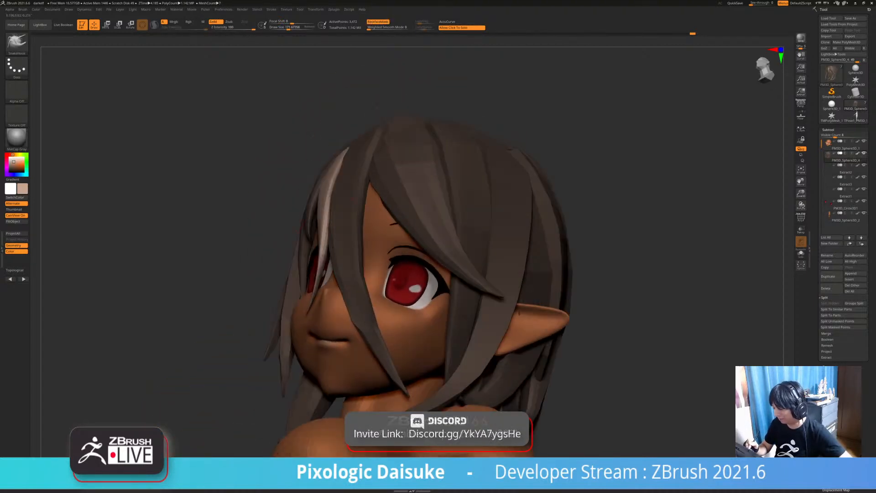
right_drag(288, 315, 413, 320)
click(378, 21)
drag(279, 136, 272, 125)
- Examine the bangs and the light forehead strand from the front and both three-quarter views
right_drag(272, 125, 237, 125)
right_drag(259, 98, 304, 109)
mouse_move(304, 209)
right_down()
mouse_move(331, 205)
mouse_move(233, 208)
right_up()
right_drag(347, 342, 302, 343)
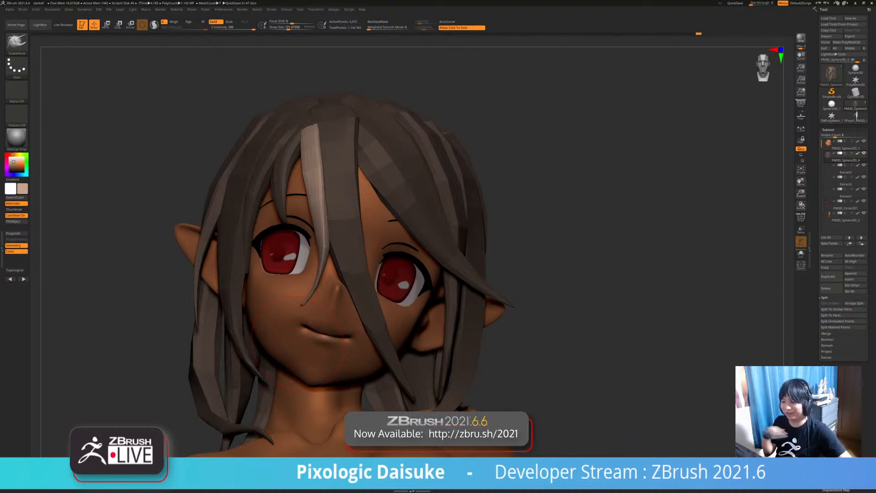
mouse_move(298, 343)
right_down()
mouse_move(345, 334)
mouse_move(328, 318)
right_up()
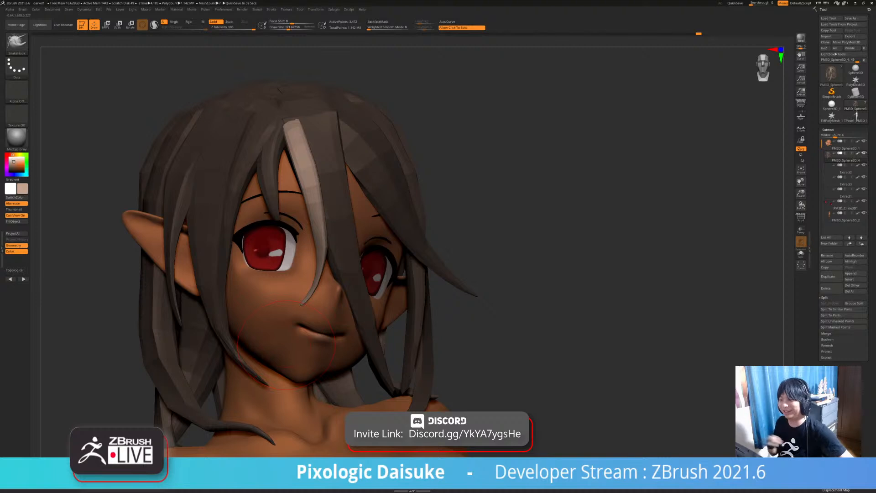
mouse_move(328, 347)
right_down()
mouse_move(346, 337)
mouse_move(342, 310)
mouse_move(273, 335)
mouse_move(365, 269)
right_up()
mouse_move(351, 336)
right_down()
mouse_move(308, 320)
mouse_move(320, 333)
mouse_move(391, 327)
right_up()
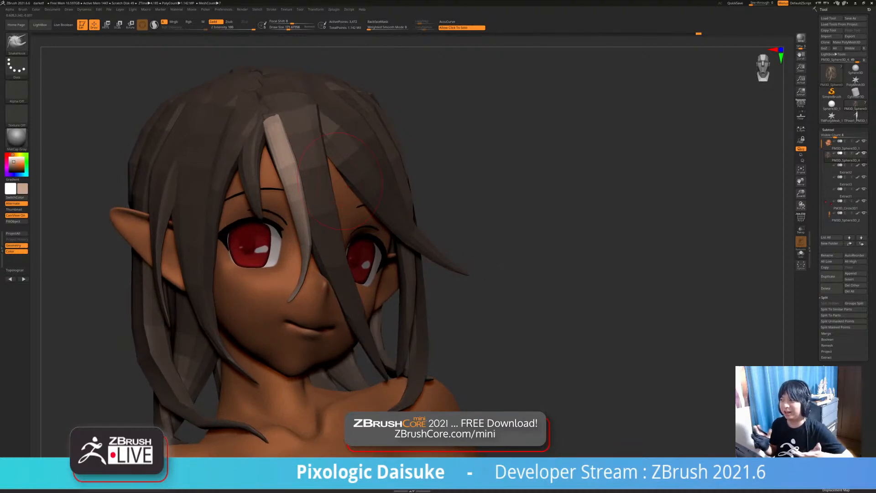
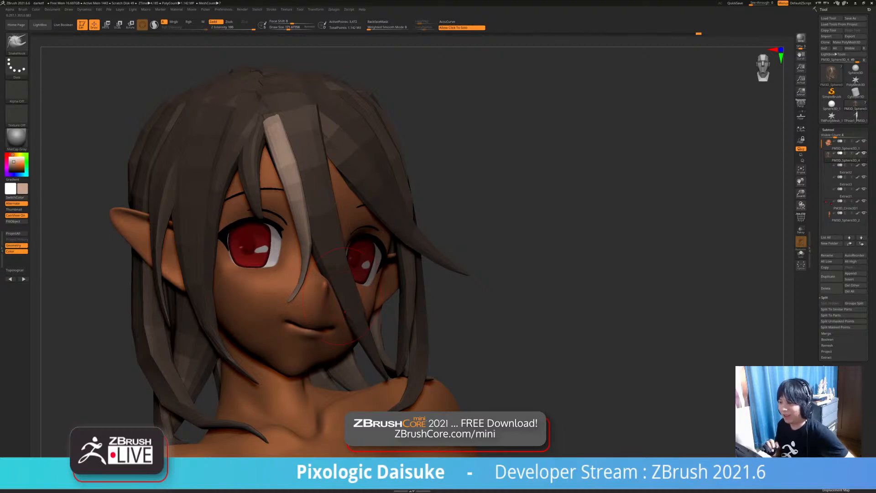
mouse_move(354, 296)
right_down()
mouse_move(261, 292)
mouse_move(312, 312)
mouse_move(314, 292)
mouse_move(350, 291)
mouse_move(348, 304)
right_up()
- Clear the mask on the hair and switch to the custom hair strand insert brush
right_drag(273, 123, 397, 311)
right_drag(474, 308, 405, 278)
ctrl+drag(477, 279, 495, 294)
right_drag(478, 270, 408, 248)
click(17, 43)
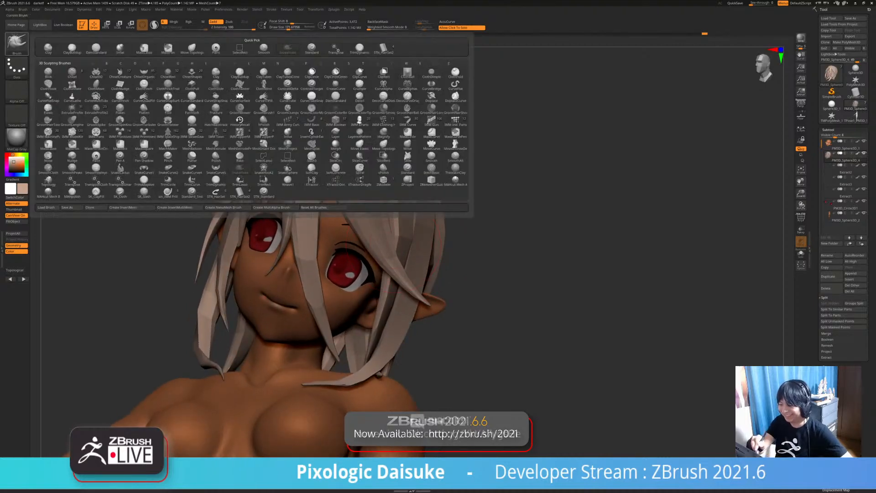
click(384, 48)
right_drag(280, 68, 332, 147)
- Undo the first strand placement, adjust the brush size and insert a new thin strand over the forehead beside the central bang
drag(323, 305, 341, 339)
right_drag(347, 319, 297, 314)
click(278, 22)
mouse_move(337, 145)
right_down()
mouse_move(323, 150)
mouse_move(334, 121)
right_up()
key(ctrl+z)
click(282, 27)
click(318, 153)
right_drag(320, 155, 395, 218)
- Switch to the SnakeHook brush, set a larger brush size and smooth the new strand near its root
key(b)
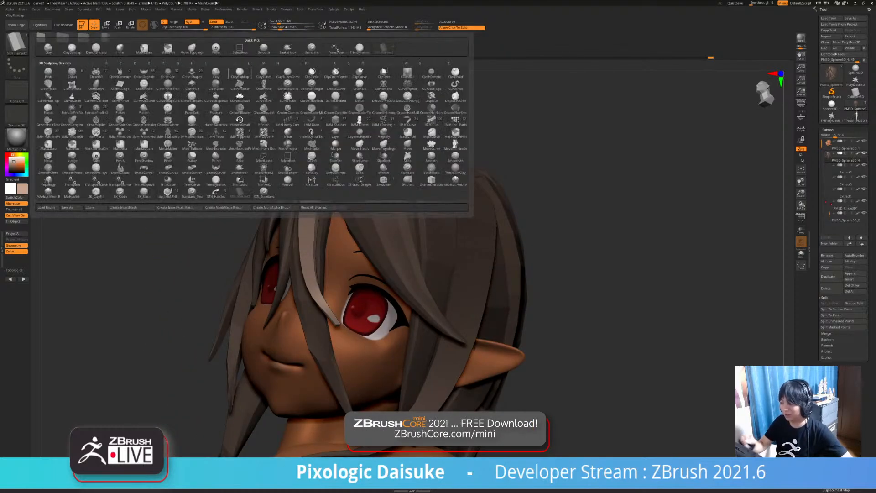
click(287, 49)
click(288, 27)
right_drag(393, 146, 335, 145)
shift+drag(332, 143, 326, 150)
right_drag(328, 144, 369, 153)
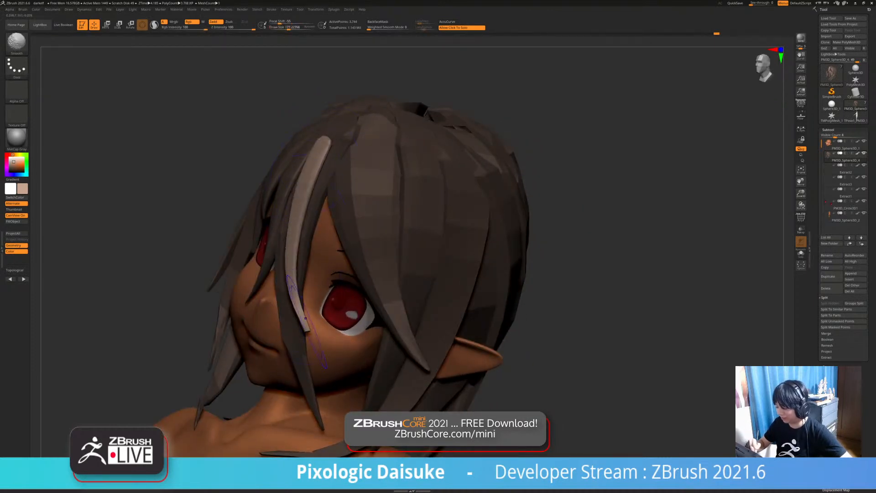
- Try to pull the tip of the new strand sideways toward the eye
right_drag(318, 169, 274, 168)
drag(292, 315, 313, 309)
key(ctrl+z)
- Enlarge the SnakeHook brush and pull the root of the new strand up against the hair near the crown
mouse_move(260, 320)
right_down()
mouse_move(304, 333)
mouse_move(443, 322)
mouse_move(321, 328)
mouse_move(342, 319)
right_up()
key(shift)
drag(287, 26, 291, 27)
mouse_move(365, 319)
right_down()
mouse_move(255, 324)
mouse_move(278, 324)
right_up()
drag(278, 188, 280, 172)
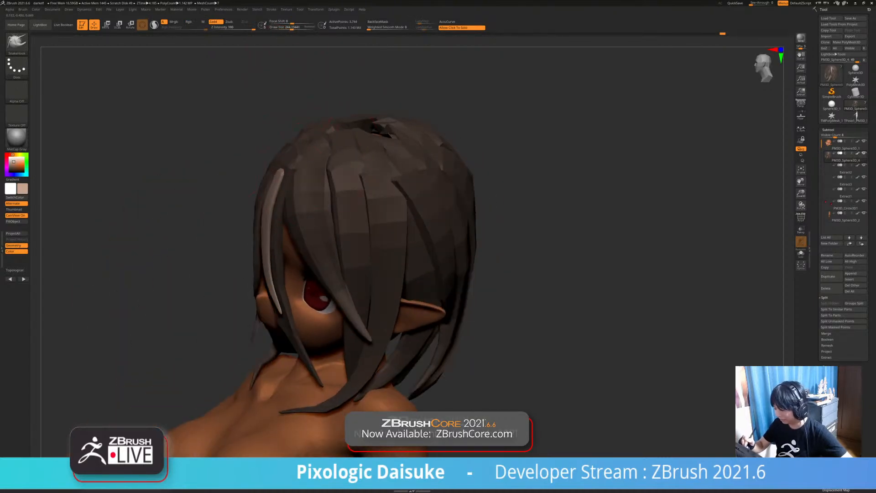
right_drag(303, 215, 294, 186)
drag(277, 183, 281, 167)
right_drag(319, 214, 292, 230)
drag(282, 166, 277, 175)
right_drag(292, 214, 320, 224)
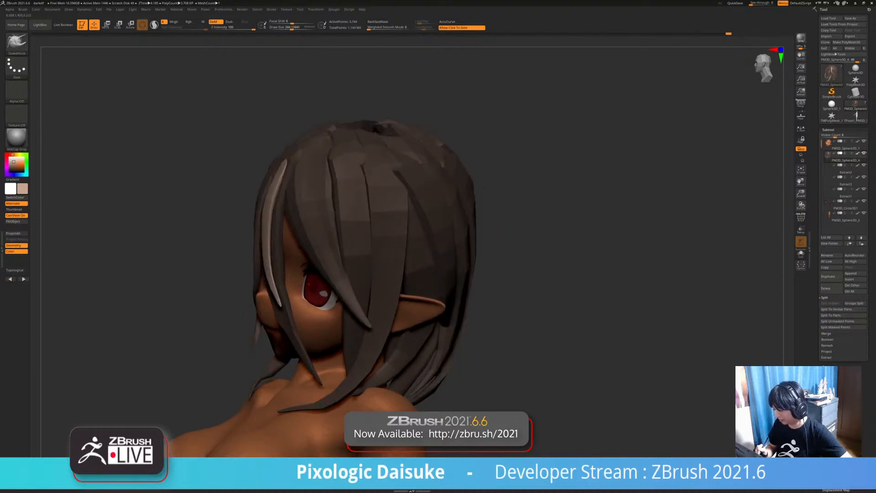
- Reduce the brush size and examine the new strand from the front and side, including with the hair isolated
mouse_move(333, 194)
right_down()
mouse_move(290, 337)
mouse_move(254, 319)
mouse_move(302, 332)
right_up()
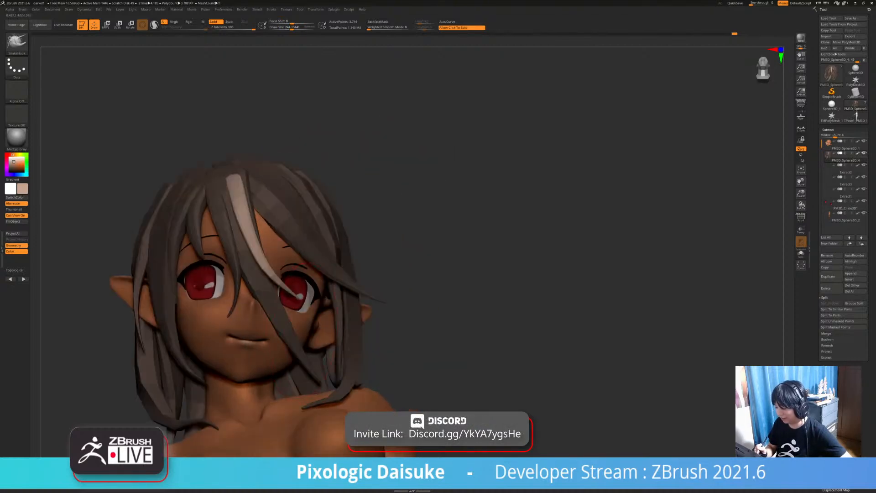
mouse_move(292, 296)
right_down()
mouse_move(296, 329)
mouse_move(338, 306)
right_up()
drag(292, 27, 289, 28)
right_drag(256, 286, 342, 274)
right_drag(274, 274, 315, 274)
mouse_move(256, 342)
right_down()
mouse_move(288, 344)
mouse_move(297, 366)
mouse_move(260, 363)
right_up()
key(shift+s)
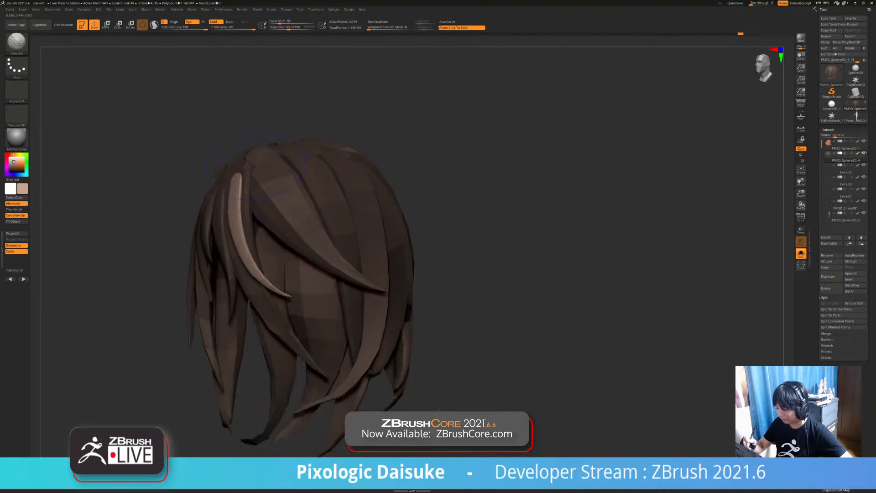
key(ctrl+shift+s)
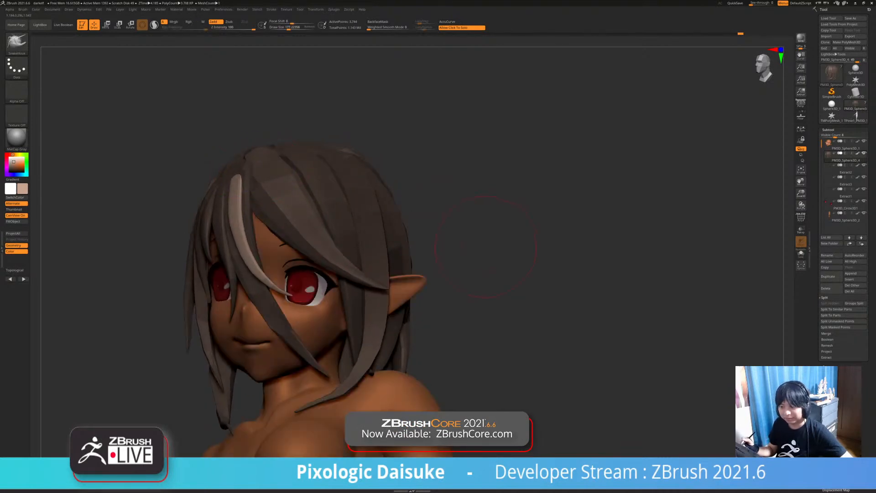
- Examine how the new strand sits among the bangs from front, side and three-quarter views
ctrl+right_drag(485, 246, 475, 199)
right_drag(473, 283, 474, 249)
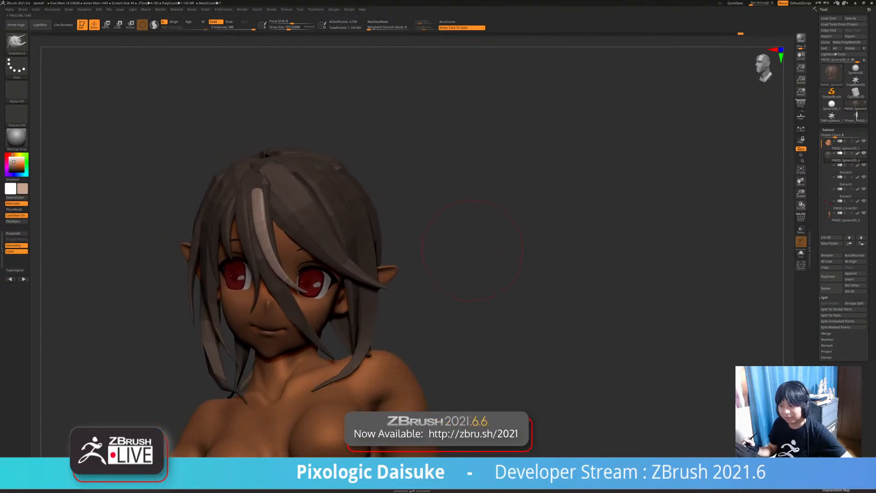
mouse_move(471, 251)
mouse_down()
mouse_move(505, 255)
mouse_move(487, 247)
mouse_move(521, 235)
mouse_move(595, 230)
mouse_up()
drag(502, 237, 499, 206)
drag(337, 244, 353, 266)
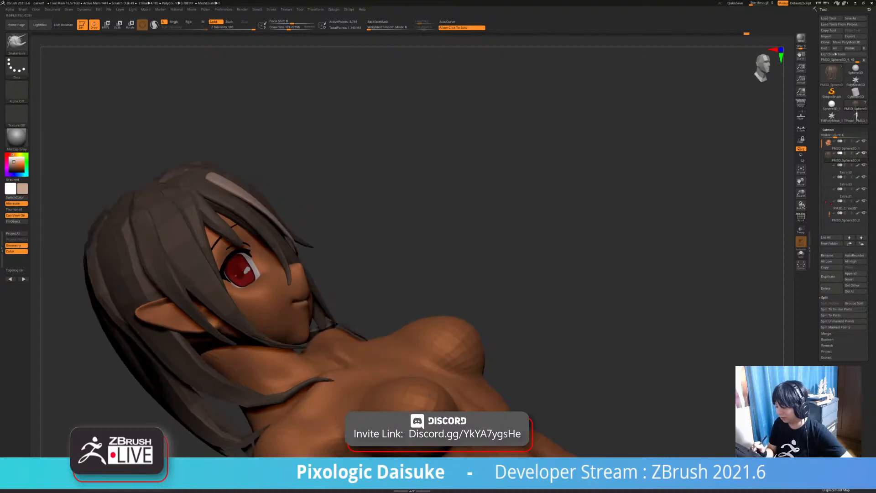
drag(504, 203, 410, 247)
drag(536, 191, 521, 194)
right_drag(307, 271, 332, 180)
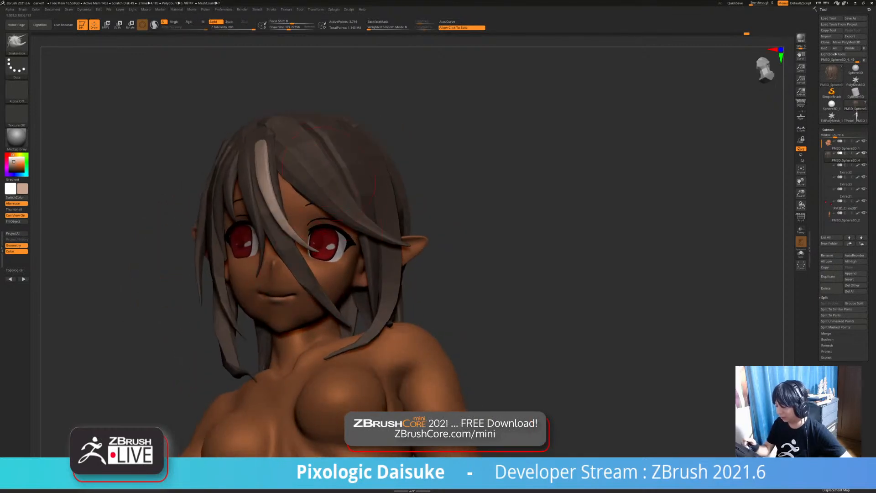
drag(516, 195, 272, 174)
mouse_move(420, 201)
ctrl+right_down()
mouse_move(421, 139)
mouse_move(460, 226)
mouse_move(452, 182)
mouse_move(420, 274)
mouse_move(402, 256)
mouse_move(401, 310)
mouse_move(397, 274)
ctrl+right_up()
- Inspect the strand tip over the eye from the side and clear the mask on the hair
ctrl+click(282, 212)
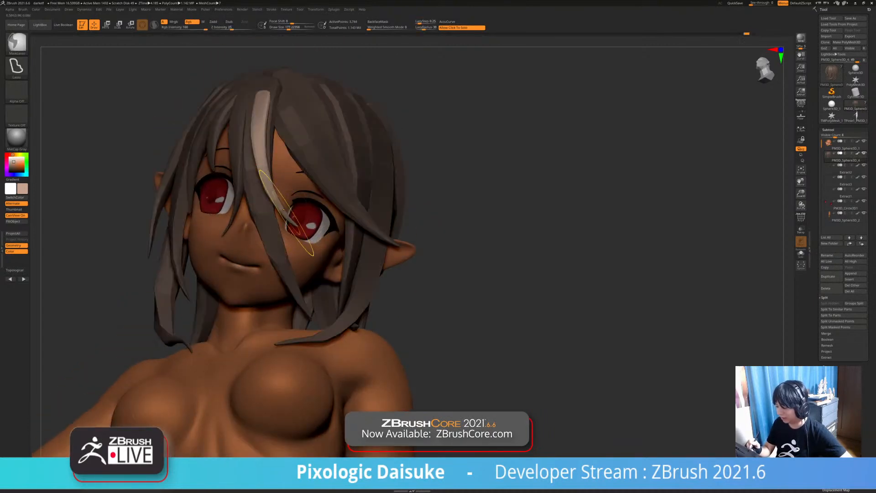
mouse_move(322, 226)
right_down()
mouse_move(314, 184)
mouse_move(292, 284)
mouse_move(219, 287)
mouse_move(274, 315)
mouse_move(342, 307)
mouse_move(392, 256)
right_up()
right_drag(392, 255, 347, 237)
mouse_move(406, 283)
ctrl+right_down()
mouse_move(412, 388)
mouse_move(461, 397)
mouse_move(331, 383)
ctrl+right_up()
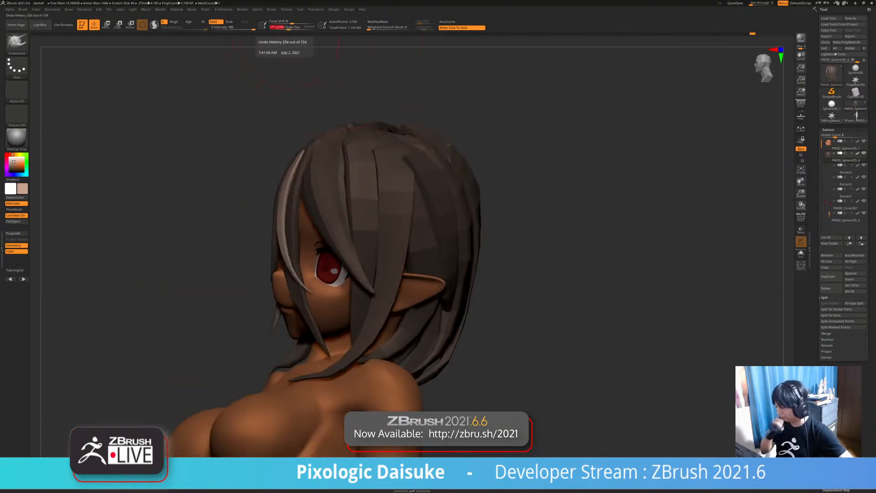
right_drag(331, 347, 387, 290)
ctrl+drag(393, 288, 402, 295)
mouse_move(402, 294)
right_down()
mouse_move(346, 295)
mouse_move(374, 295)
mouse_move(397, 315)
mouse_move(383, 306)
mouse_move(393, 297)
right_up()
- Display the hair's polygroups, regroup the strands with Auto Groups and hide the polygroup display
click(801, 218)
click(801, 218)
alt+right_drag(767, 292, 739, 247)
click(801, 217)
alt+drag(758, 182, 792, 211)
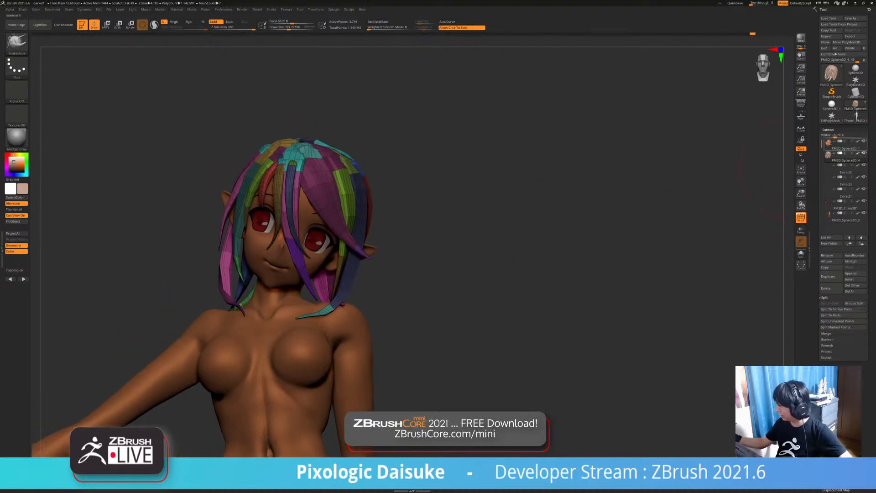
click(829, 129)
click(831, 219)
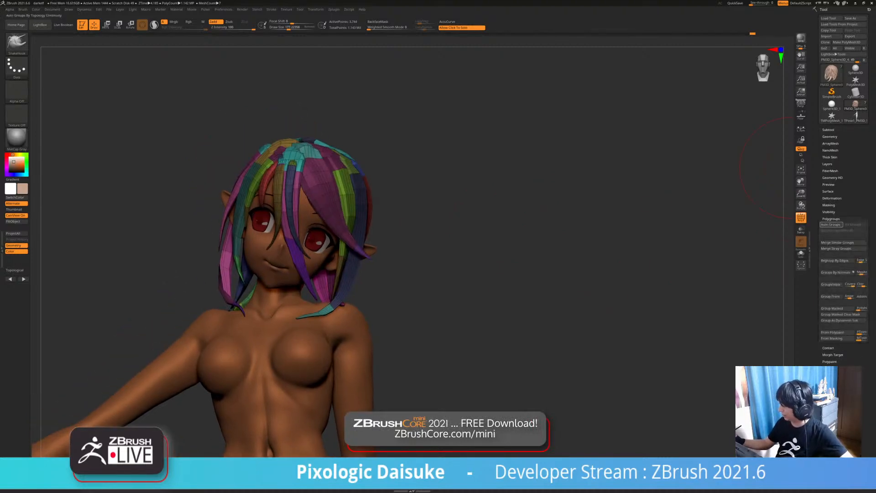
click(830, 225)
ctrl+right_drag(516, 219, 607, 272)
click(801, 218)
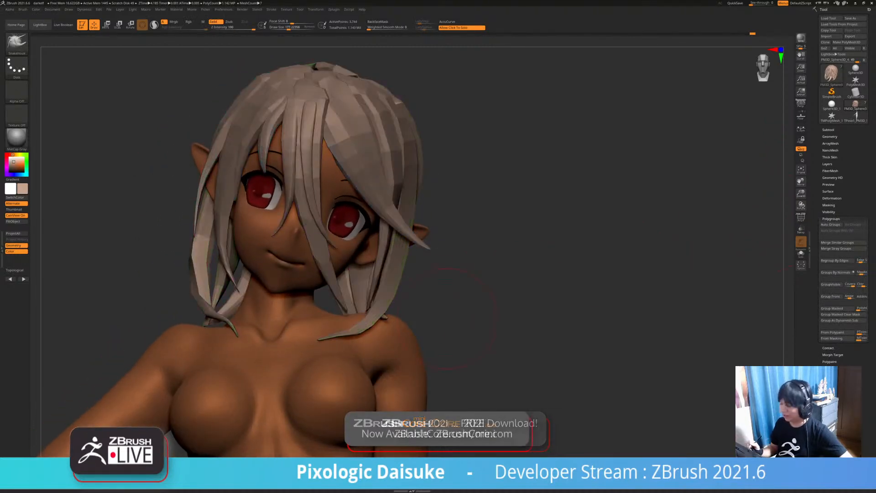
- Switch to the Move Topological brush and set its draw size to about 155
right_drag(445, 317, 387, 233)
click(293, 28)
right_drag(262, 235, 237, 189)
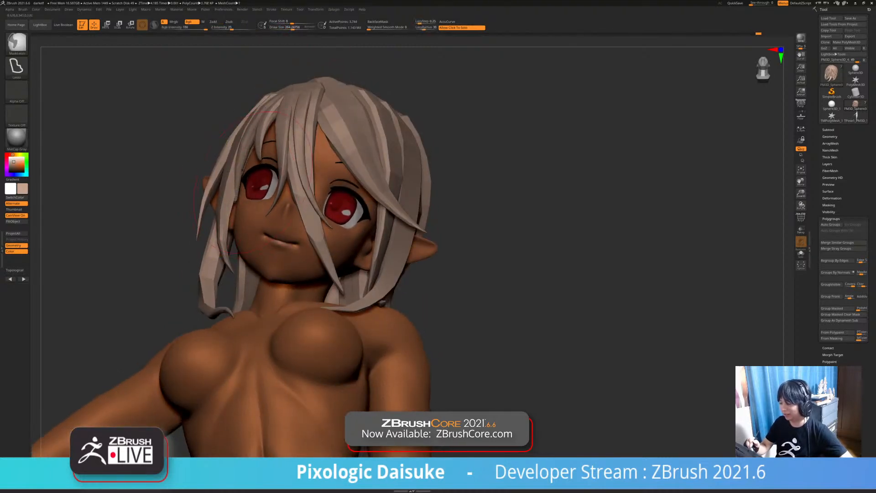
click(16, 42)
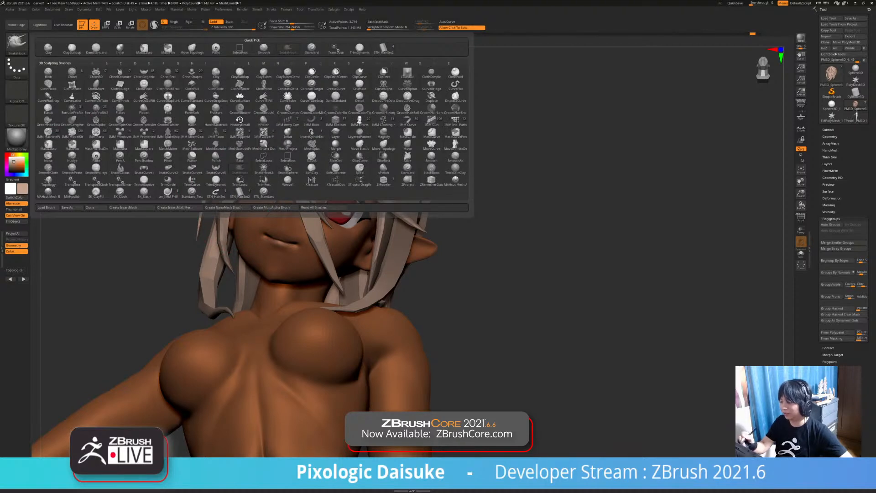
click(192, 48)
mouse_move(201, 191)
right_down()
mouse_move(249, 197)
mouse_move(250, 224)
mouse_move(251, 210)
mouse_move(249, 221)
mouse_move(237, 200)
mouse_move(254, 207)
mouse_move(244, 192)
right_up()
click(287, 27)
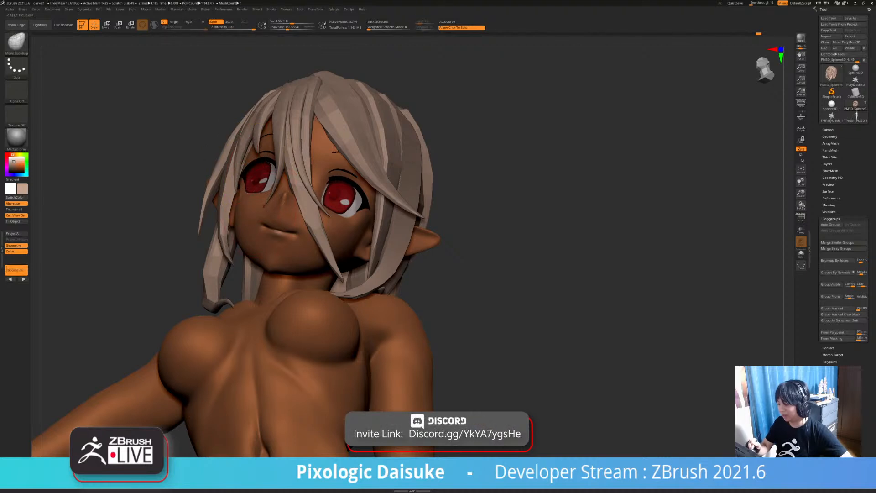
- Examine the bangs and the overall hair silhouette from close up and in an upper-body view
click(801, 217)
click(801, 217)
mouse_move(571, 283)
shift+mouse_down()
mouse_move(501, 312)
mouse_move(507, 333)
mouse_move(607, 333)
mouse_move(498, 342)
mouse_move(582, 333)
shift+mouse_up()
drag(466, 345, 394, 328)
ctrl+right_drag(387, 230, 388, 292)
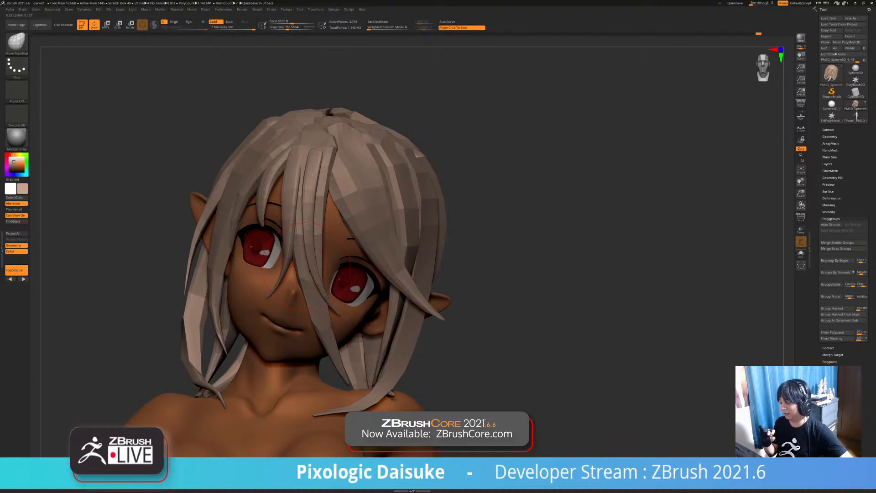
mouse_move(525, 256)
mouse_down()
mouse_move(598, 256)
mouse_move(523, 256)
mouse_up()
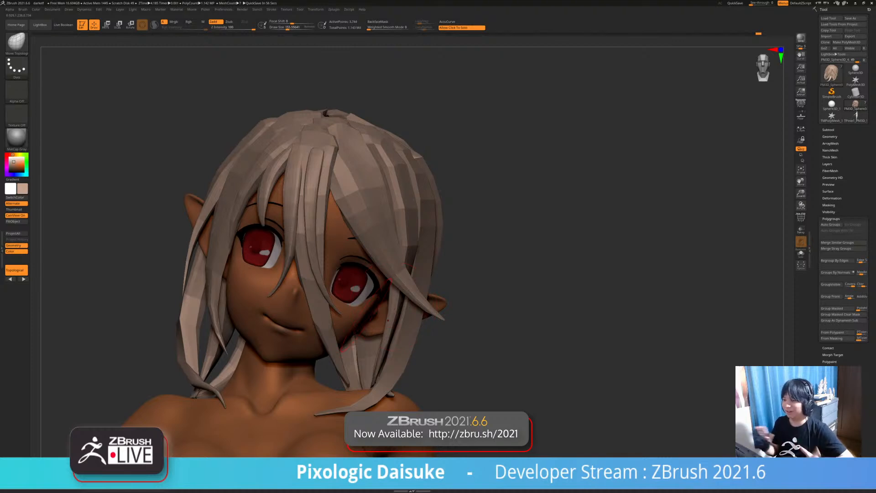
mouse_move(388, 321)
right_down()
mouse_move(484, 317)
mouse_move(416, 313)
mouse_move(376, 327)
right_up()
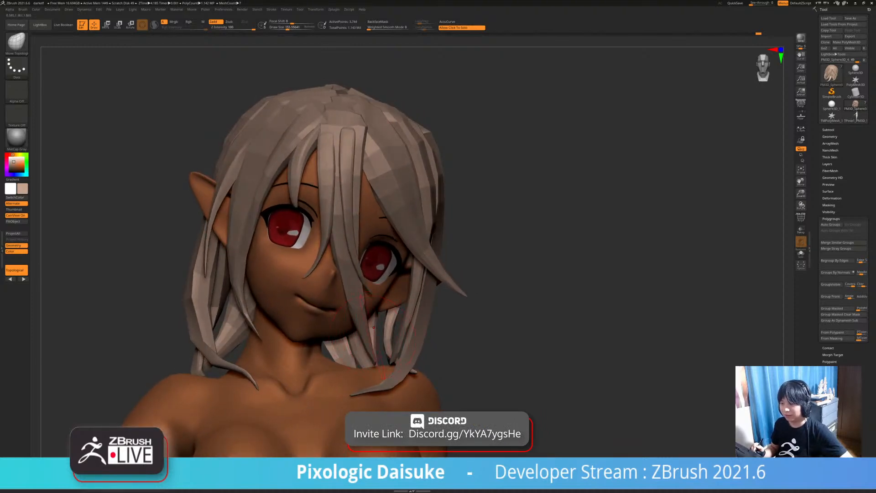
ctrl+right_drag(373, 327, 379, 351)
mouse_move(350, 167)
right_down()
mouse_move(355, 196)
mouse_move(354, 137)
mouse_move(302, 93)
mouse_move(320, 91)
right_up()
right_drag(326, 215, 285, 197)
right_drag(319, 338, 361, 326)
mouse_move(343, 286)
right_down()
mouse_move(317, 286)
mouse_move(350, 288)
right_up()
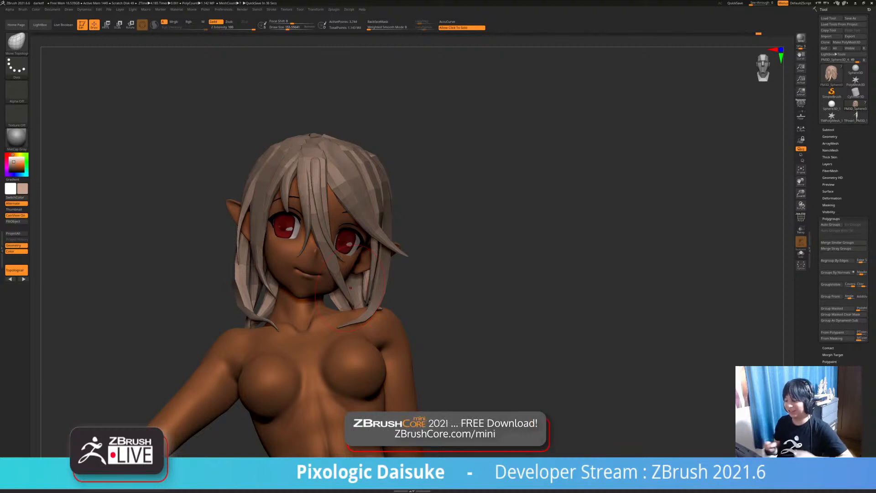
right_drag(350, 288, 361, 269)
click(483, 238)
click(484, 237)
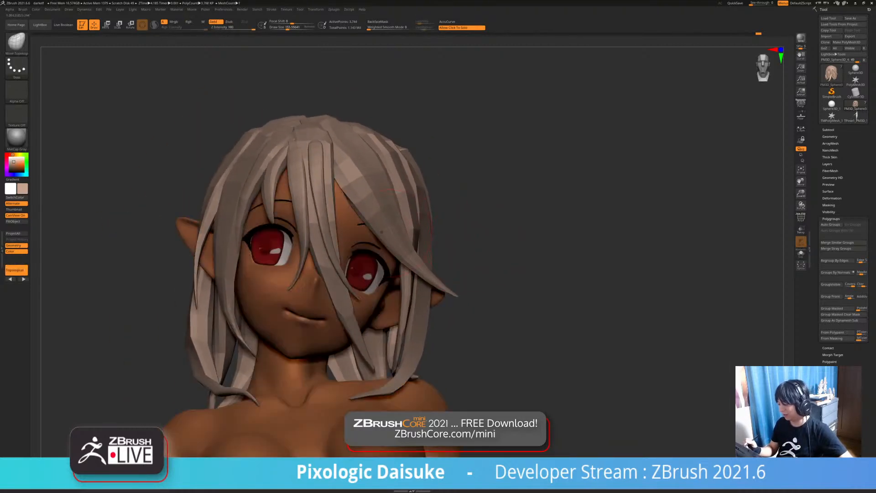
- Select the eyebrow and eyelash subtools to inspect them in isolation, and return to the hair subtool
alt+click(363, 222)
right_drag(438, 269, 400, 240)
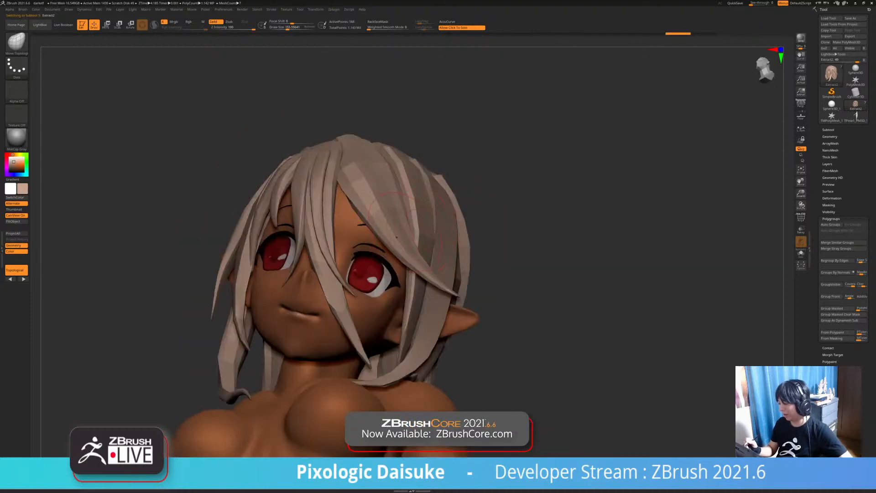
mouse_move(366, 192)
right_down()
mouse_move(362, 223)
mouse_move(388, 229)
mouse_move(393, 255)
mouse_move(413, 259)
right_up()
click(413, 259)
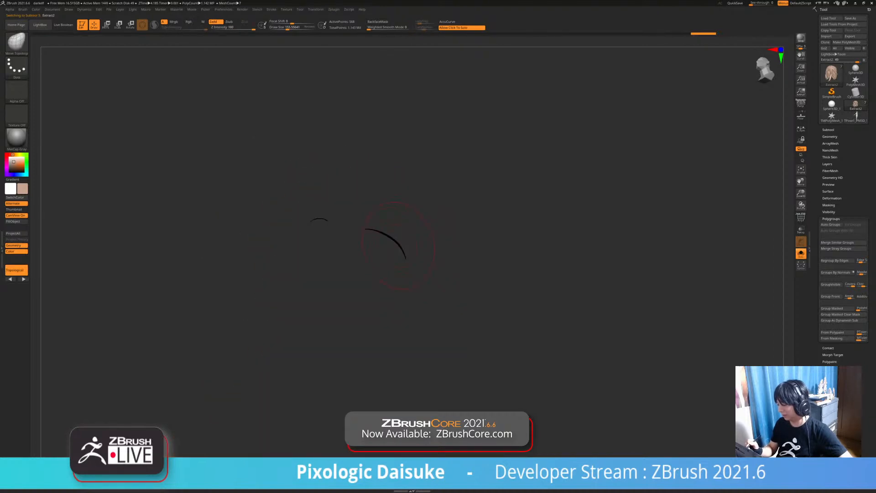
click(408, 260)
mouse_move(356, 229)
right_down()
mouse_move(340, 253)
mouse_move(350, 259)
mouse_move(340, 194)
mouse_move(325, 269)
right_up()
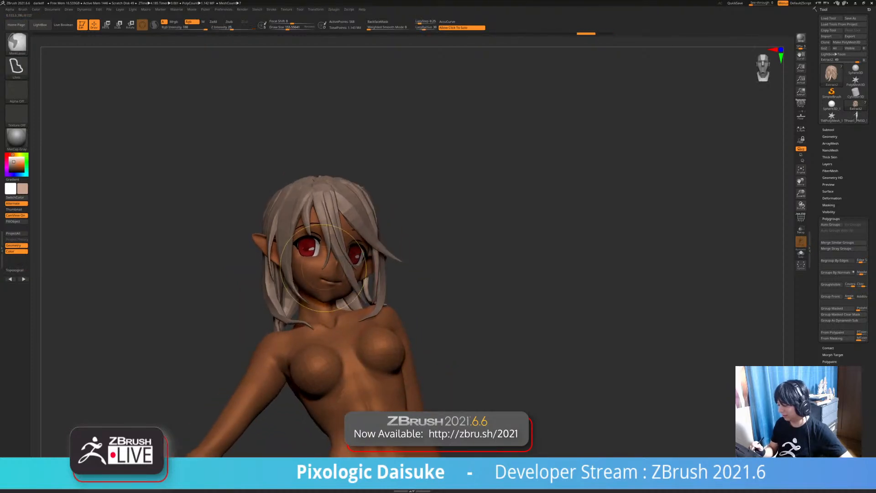
ctrl+right_drag(336, 224, 356, 287)
alt+click(355, 288)
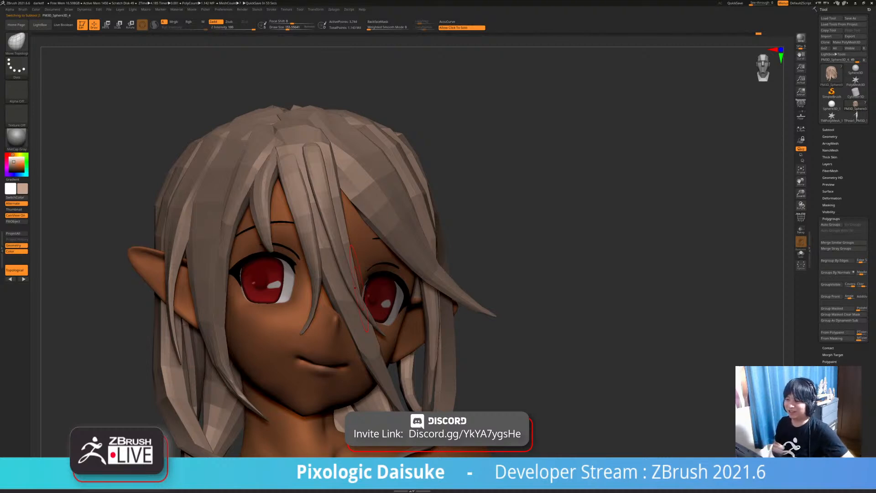
- Move the strands around the parting and crown with Move Topological to tidy the top of the head
mouse_move(369, 290)
right_down()
mouse_move(418, 279)
mouse_move(324, 276)
mouse_move(342, 352)
right_up()
mouse_move(258, 95)
right_down()
mouse_move(286, 246)
mouse_move(310, 269)
right_up()
drag(274, 221, 279, 239)
right_drag(324, 267, 269, 230)
drag(276, 230, 286, 237)
ctrl+right_drag(286, 228, 292, 201)
drag(310, 208, 301, 224)
right_drag(301, 223, 311, 199)
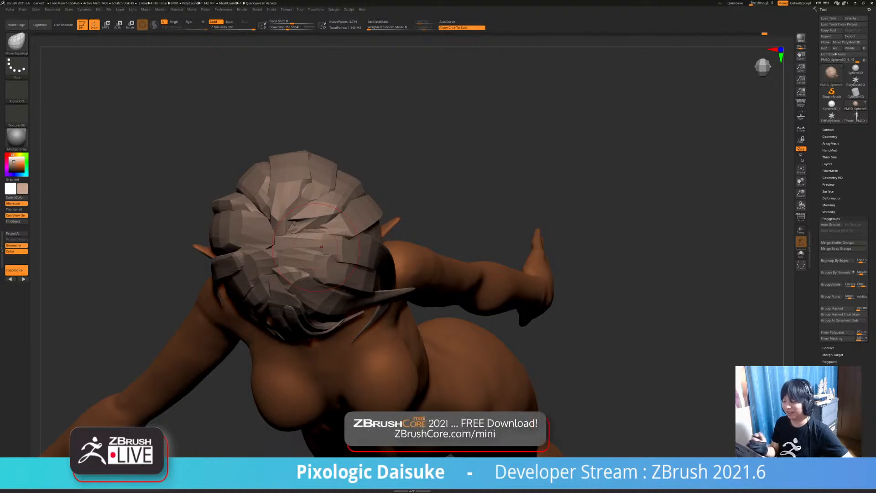
- Set the Move Topological draw size to about 229 and adjust the strands along the right side of the head
mouse_move(321, 246)
right_down()
mouse_move(319, 164)
mouse_move(312, 144)
mouse_move(297, 150)
right_up()
drag(288, 27, 291, 28)
mouse_move(228, 201)
right_down()
mouse_move(248, 214)
mouse_move(240, 230)
mouse_move(208, 230)
mouse_move(237, 251)
right_up()
right_drag(258, 201, 228, 255)
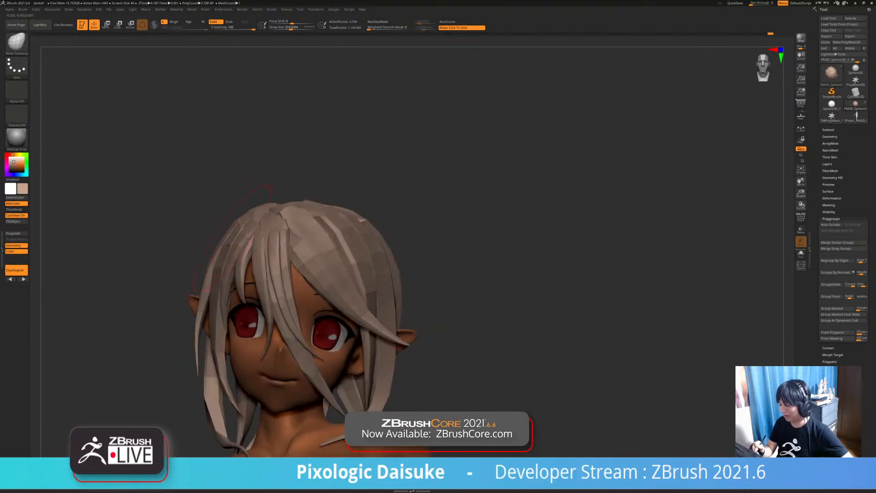
ctrl+drag(231, 237, 192, 285)
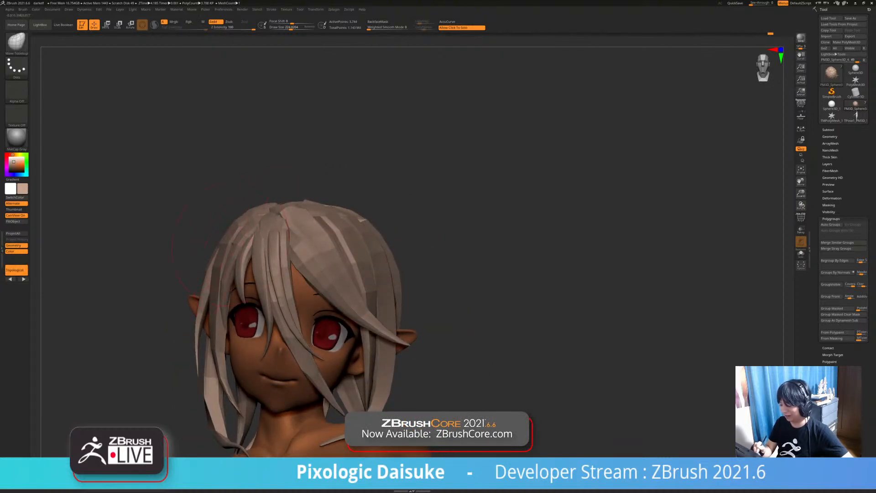
ctrl+right_drag(274, 222, 242, 242)
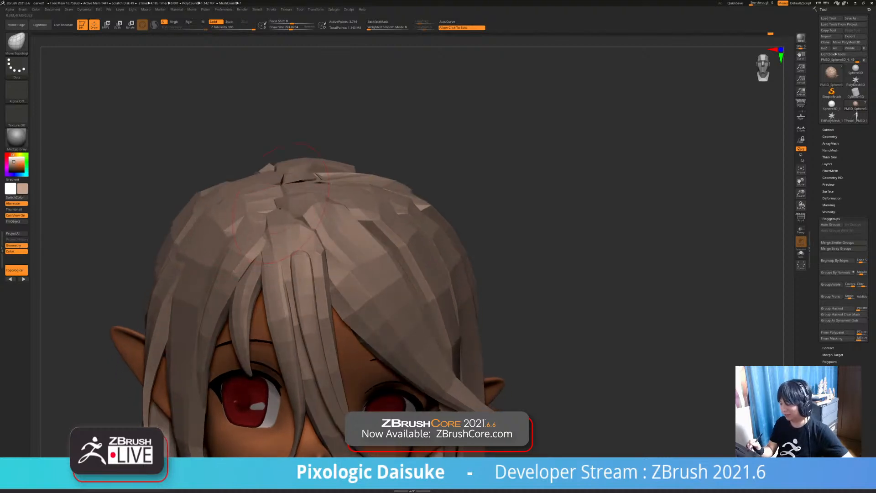
ctrl+right_drag(288, 173, 329, 181)
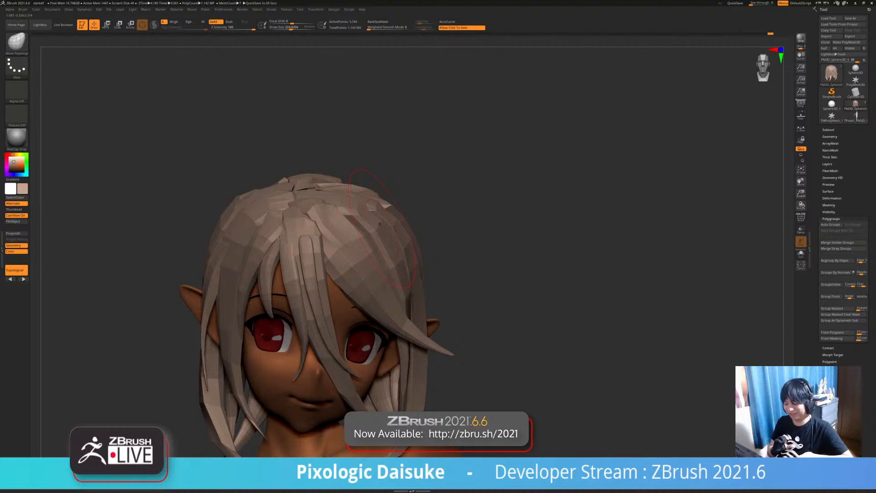
- Set the draw size to about 177 and adjust the long swept lock on the left side of the face
right_drag(379, 224, 379, 201)
mouse_move(381, 244)
alt+right_down()
mouse_move(349, 203)
mouse_move(301, 201)
mouse_move(342, 198)
mouse_move(326, 183)
alt+right_up()
ctrl+right_drag(328, 228, 331, 193)
right_drag(363, 235, 344, 199)
mouse_move(319, 155)
ctrl+right_down()
mouse_move(258, 149)
mouse_move(250, 164)
mouse_move(320, 176)
mouse_move(311, 155)
mouse_move(300, 168)
mouse_move(347, 214)
ctrl+right_up()
click(289, 27)
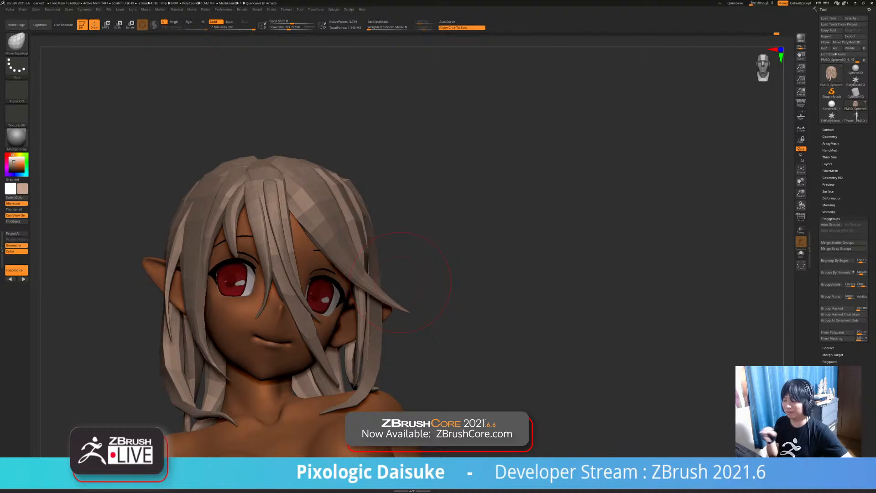
mouse_move(400, 282)
mouse_down()
mouse_move(402, 256)
mouse_move(400, 280)
mouse_up()
mouse_move(393, 292)
ctrl+right_down()
mouse_move(392, 261)
mouse_move(393, 269)
mouse_move(425, 262)
mouse_move(370, 251)
mouse_move(359, 258)
mouse_move(368, 325)
mouse_move(395, 322)
mouse_move(387, 323)
ctrl+right_up()
mouse_move(328, 351)
right_down()
mouse_move(301, 349)
mouse_move(305, 318)
mouse_move(332, 319)
mouse_move(304, 319)
right_up()
- With the STN hair insert brush at a small draw size, draw a thin strand from behind the right ear toward the shoulder
click(21, 45)
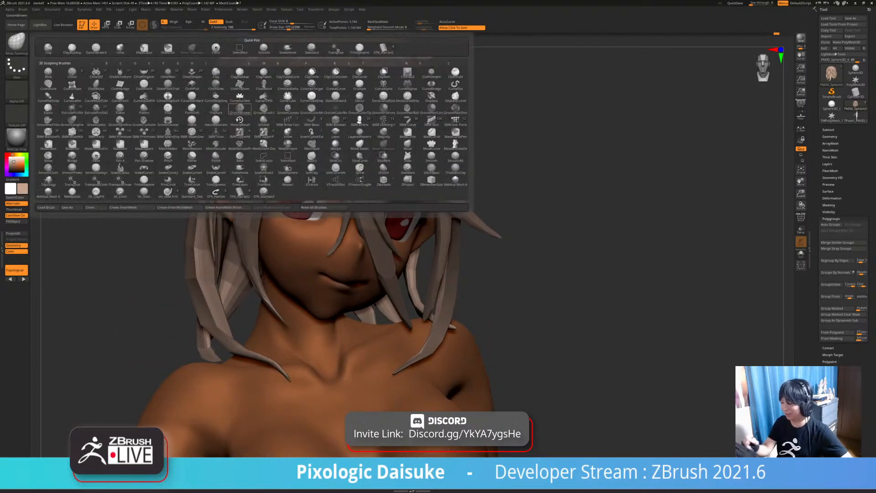
click(383, 49)
right_drag(239, 277, 280, 341)
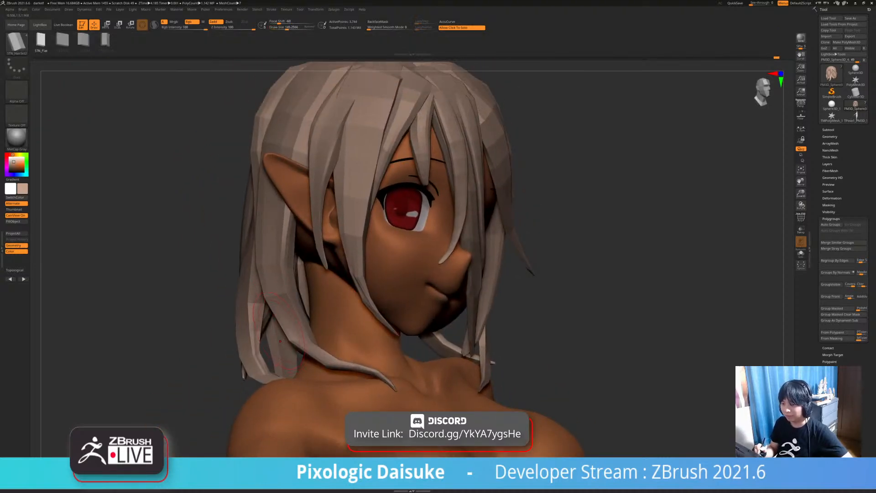
mouse_move(280, 340)
right_down()
mouse_move(262, 285)
mouse_move(270, 302)
right_up()
click(282, 28)
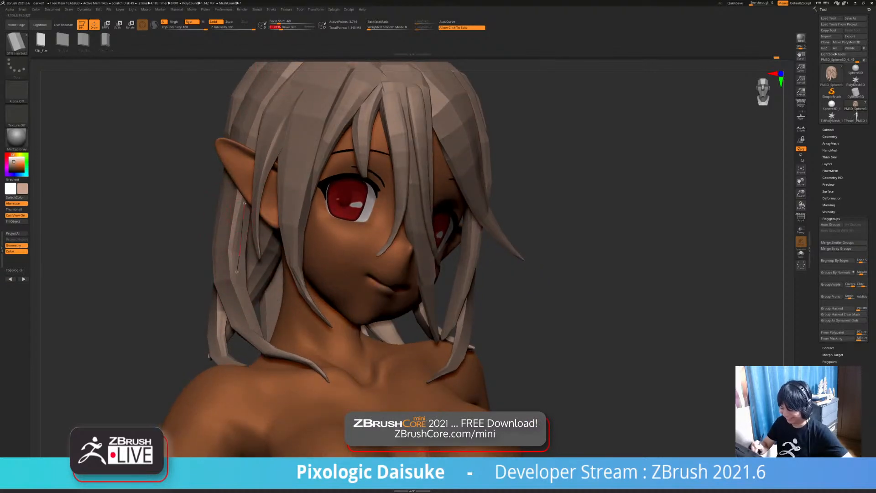
drag(182, 334, 181, 335)
mouse_move(187, 326)
right_down()
mouse_move(157, 321)
mouse_move(216, 328)
right_up()
click(249, 228)
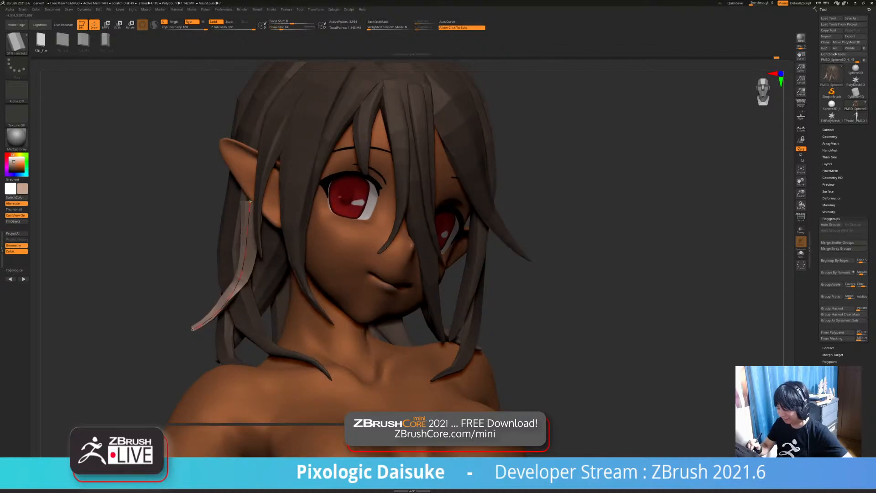
mouse_move(250, 201)
ctrl+right_down()
mouse_move(297, 267)
mouse_move(322, 266)
mouse_move(327, 283)
mouse_move(309, 300)
ctrl+right_up()
- Smooth the new strand behind the right ear and start bending it with the SnakeHook brush at a draw size of about 183
right_drag(295, 236, 321, 233)
key(b)
key(s)
key(h)
drag(280, 27, 289, 27)
right_drag(297, 255, 276, 262)
mouse_move(252, 216)
shift+mouse_down()
mouse_move(252, 272)
mouse_move(221, 319)
shift+mouse_up()
mouse_move(274, 292)
right_down()
mouse_move(219, 292)
mouse_move(228, 289)
right_up()
drag(249, 269, 256, 275)
- Reposition the strand's root and middle with SnakeHook so it sits close behind the right ear
right_drag(256, 275, 338, 275)
drag(273, 221, 267, 221)
right_drag(267, 222, 205, 218)
right_drag(267, 198, 215, 201)
drag(259, 218, 266, 269)
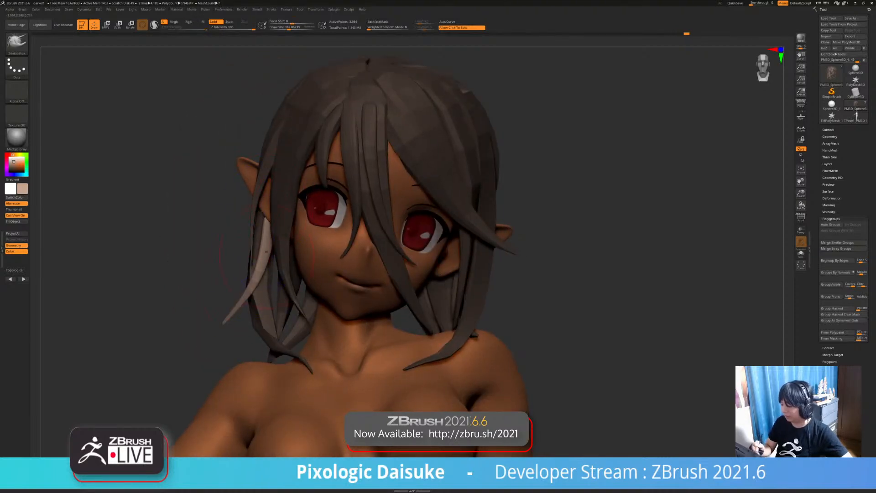
right_drag(234, 299, 315, 299)
drag(263, 226, 257, 227)
drag(260, 264, 257, 266)
right_drag(310, 272, 310, 134)
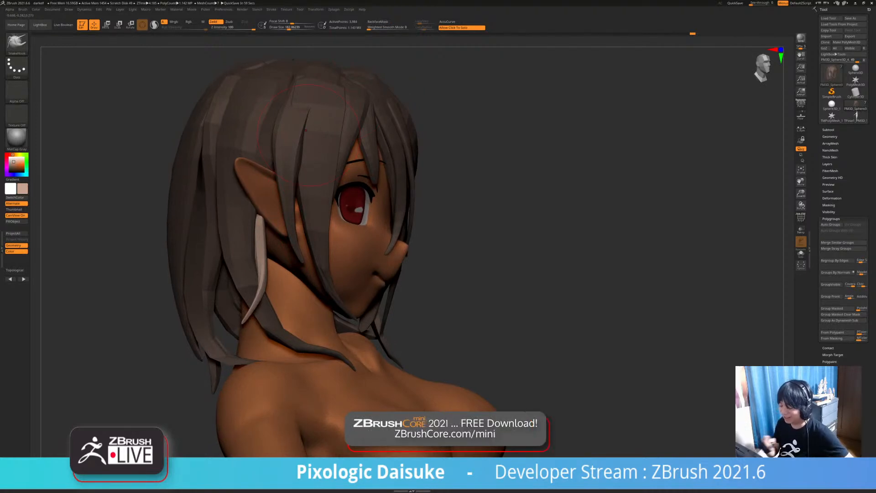
- Refine the curve of the strand below the right ear with further SnakeHook pulls
right_drag(311, 135, 257, 205)
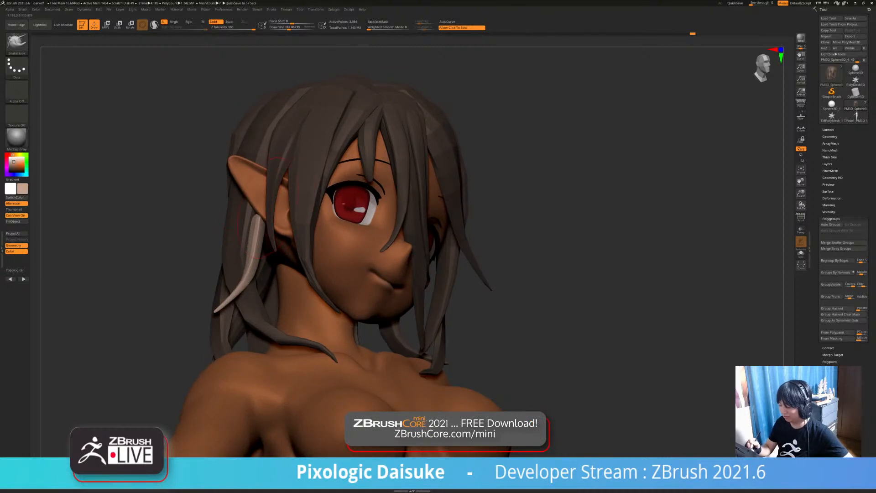
mouse_move(246, 251)
right_down()
mouse_move(203, 250)
mouse_move(246, 247)
mouse_move(277, 218)
mouse_move(258, 224)
right_up()
drag(250, 244, 249, 233)
mouse_move(249, 233)
right_down()
mouse_move(297, 235)
mouse_move(274, 214)
mouse_move(201, 226)
right_up()
mouse_move(250, 242)
mouse_down()
mouse_move(260, 244)
mouse_move(254, 268)
mouse_up()
ctrl+right_drag(261, 278, 306, 334)
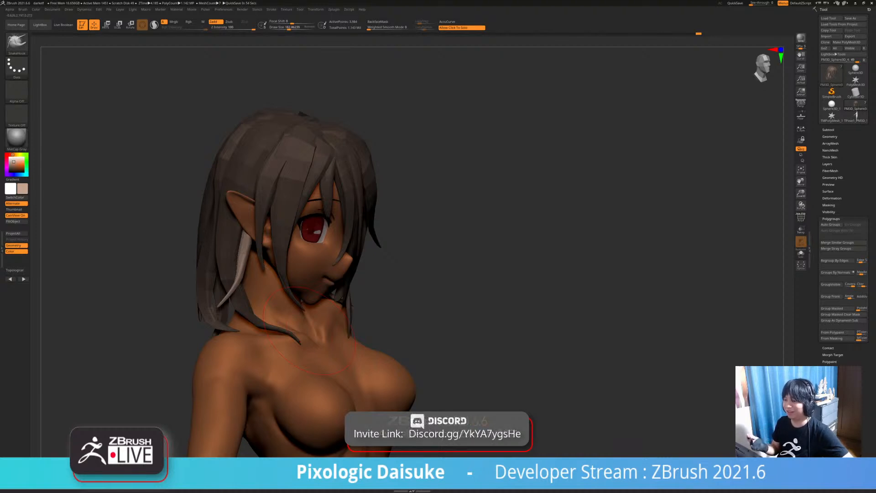
- Clear the mask on the hair and check the hairstyle from the front, side and back
mouse_move(318, 335)
right_down()
mouse_move(225, 336)
mouse_move(293, 329)
right_up()
ctrl+drag(451, 278, 475, 299)
mouse_move(451, 279)
right_down()
mouse_move(413, 279)
mouse_move(457, 279)
right_up()
mouse_move(318, 156)
ctrl+right_down()
mouse_move(321, 191)
mouse_move(384, 194)
mouse_move(316, 183)
ctrl+right_up()
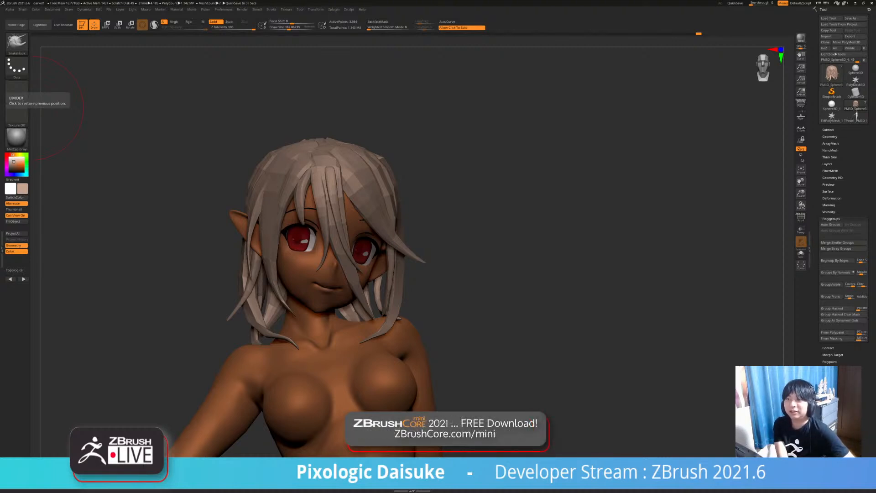
right_drag(319, 149, 233, 137)
mouse_move(351, 315)
right_down()
mouse_move(375, 319)
mouse_move(324, 306)
mouse_move(315, 340)
mouse_move(322, 319)
mouse_move(292, 319)
mouse_move(323, 320)
mouse_move(289, 260)
mouse_move(307, 227)
right_up()
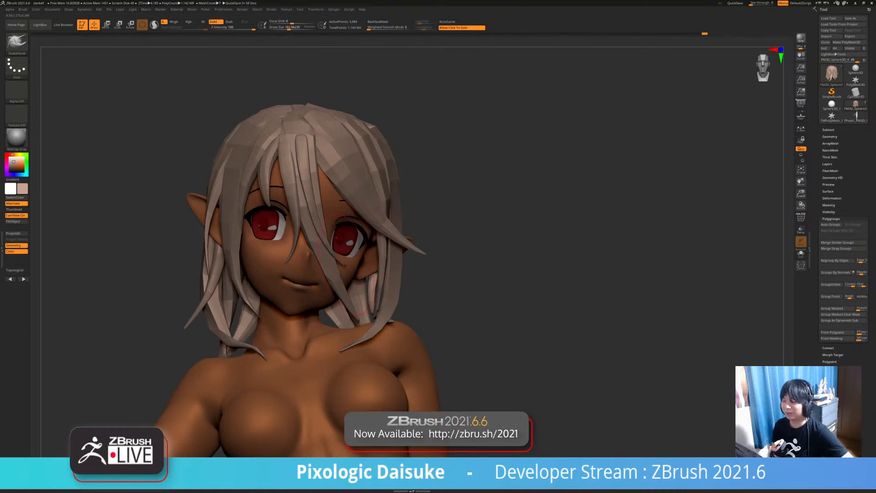
mouse_move(369, 295)
right_down()
mouse_move(511, 294)
mouse_move(495, 293)
mouse_move(495, 397)
mouse_move(575, 388)
right_up()
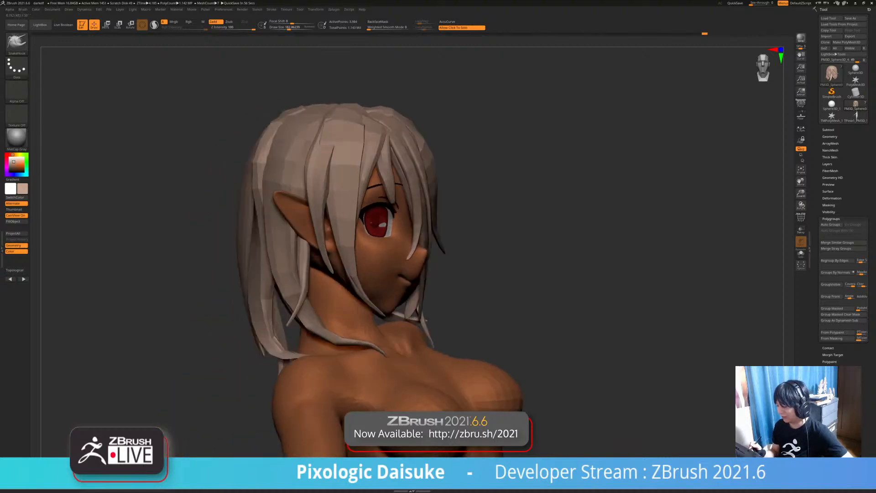
right_drag(305, 171, 295, 224)
- Insert a wide strand at the back of the head down to the nape with the STN hair brush and smooth it
click(16, 42)
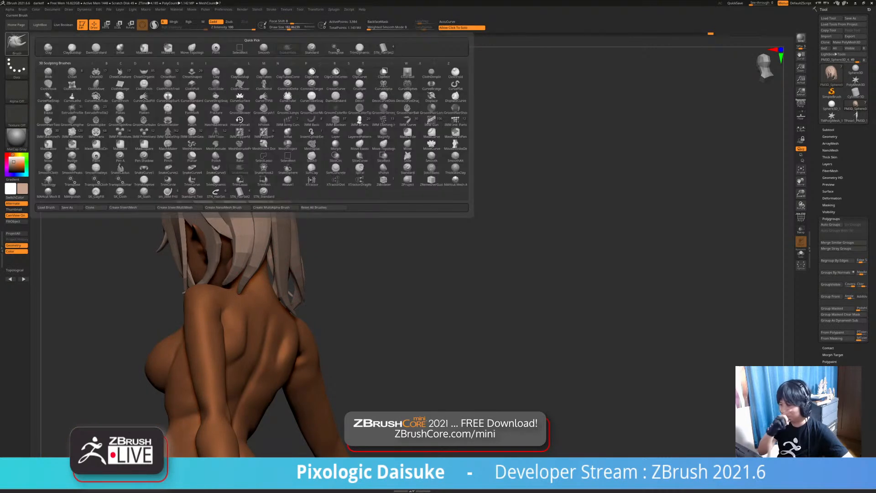
click(383, 48)
mouse_move(337, 80)
right_down()
mouse_move(269, 84)
mouse_move(270, 137)
right_up()
drag(271, 270, 260, 322)
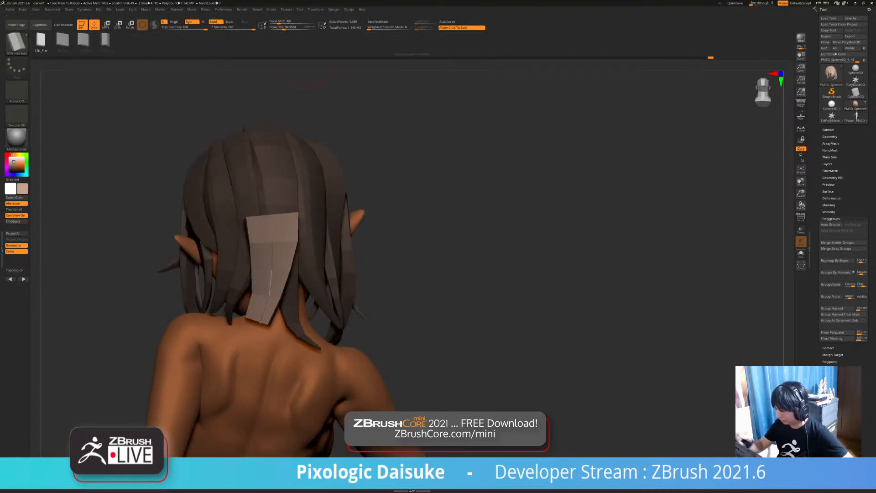
click(272, 243)
right_drag(272, 243, 409, 234)
shift+drag(260, 246, 257, 278)
mouse_move(292, 192)
right_down()
mouse_move(168, 155)
mouse_move(292, 155)
right_up()
- Switch to SnakeHook at a draw size of about 299 and pull the new back strand in against the head and neck
key(b)
click(287, 48)
click(294, 27)
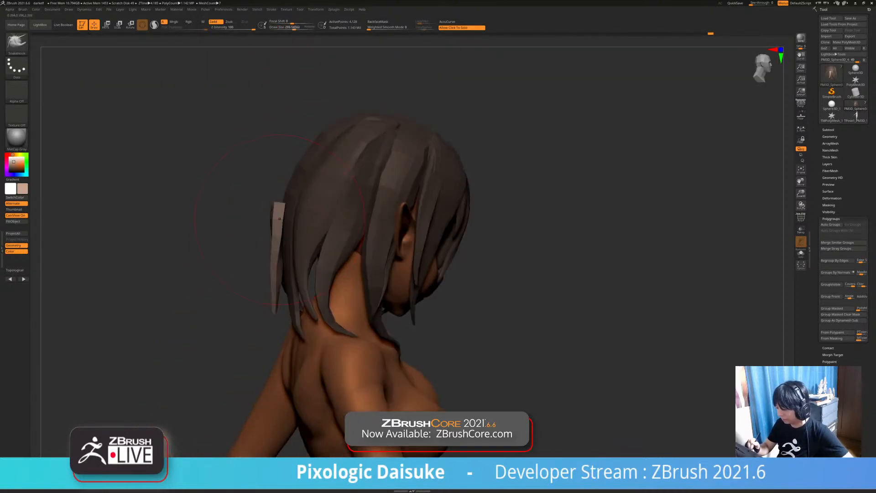
right_drag(365, 151, 424, 155)
drag(277, 219, 288, 224)
mouse_move(392, 182)
right_down()
mouse_move(283, 178)
mouse_move(392, 196)
mouse_move(283, 189)
right_up()
drag(292, 322, 282, 326)
right_drag(375, 196, 450, 207)
drag(291, 315, 284, 318)
- Tuck the upper end of the nape strand under the back hair with SnakeHook
shift+right_drag(351, 337, 287, 342)
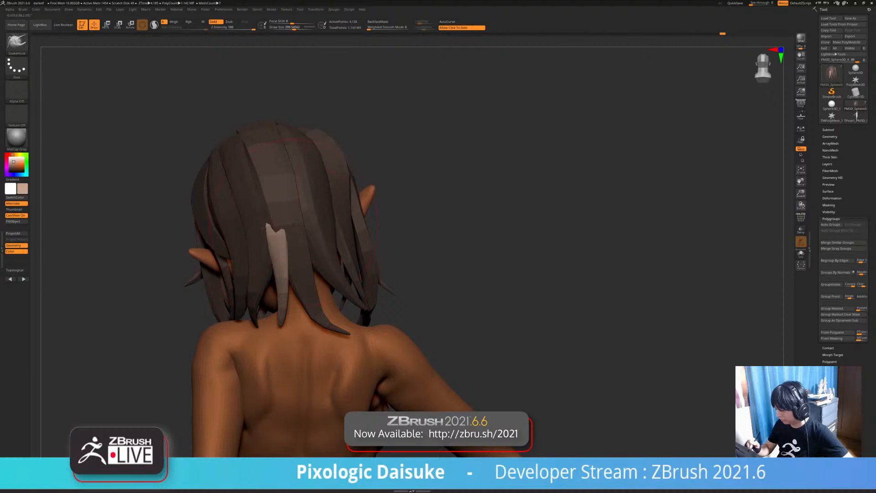
right_drag(294, 224, 374, 215)
drag(299, 233, 310, 239)
right_drag(365, 215, 270, 212)
drag(309, 233, 300, 238)
right_drag(340, 211, 316, 210)
right_drag(310, 322, 328, 323)
right_drag(228, 360, 296, 365)
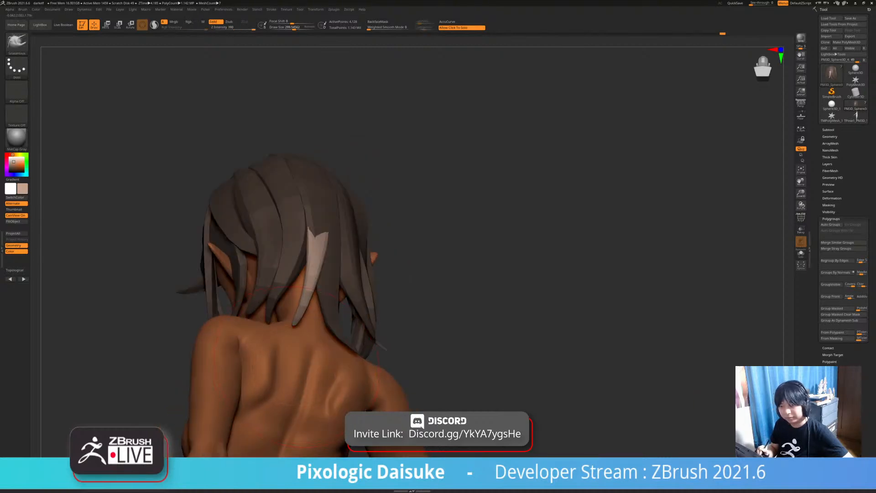
- Check the hair from the back and front, and clear the mask on the existing strands
right_drag(331, 211, 340, 201)
alt+right_drag(306, 352, 307, 325)
mouse_move(325, 347)
right_down()
mouse_move(302, 348)
mouse_move(333, 353)
mouse_move(293, 342)
mouse_move(346, 345)
mouse_move(327, 323)
right_up()
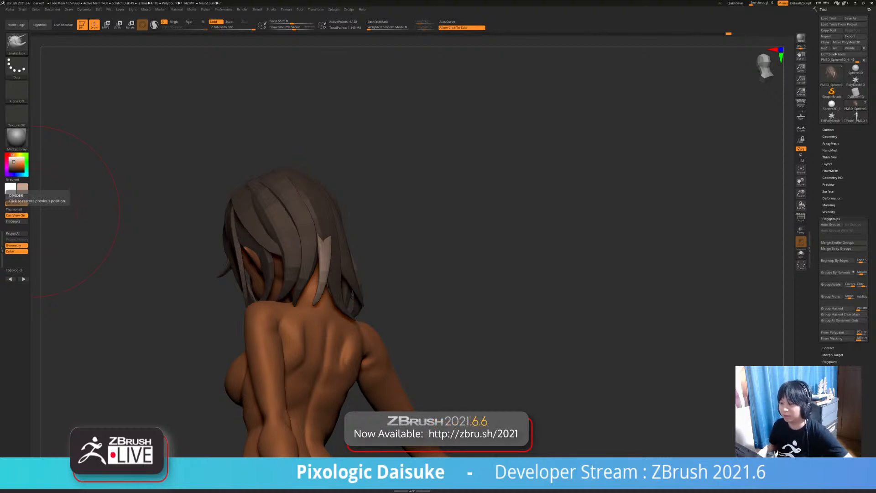
mouse_move(55, 214)
right_down()
mouse_move(471, 276)
mouse_move(474, 296)
mouse_move(376, 307)
mouse_move(372, 299)
right_up()
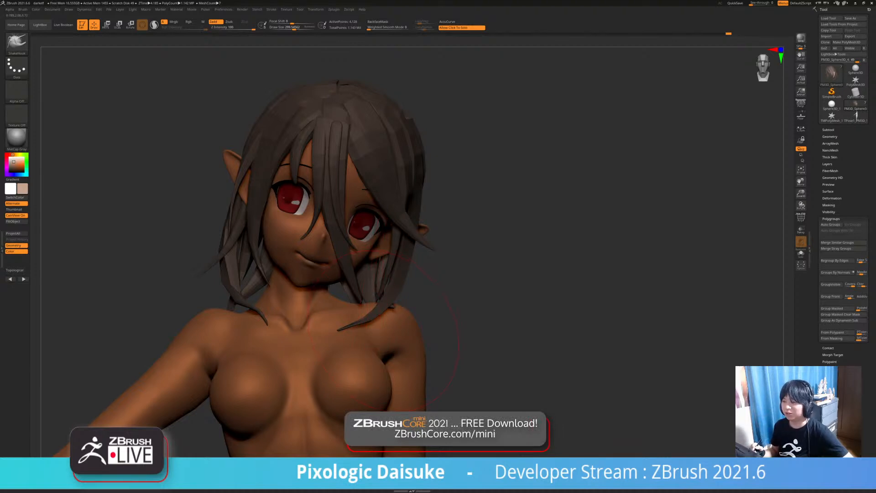
mouse_move(479, 336)
mouse_down()
mouse_move(562, 335)
mouse_move(486, 335)
mouse_up()
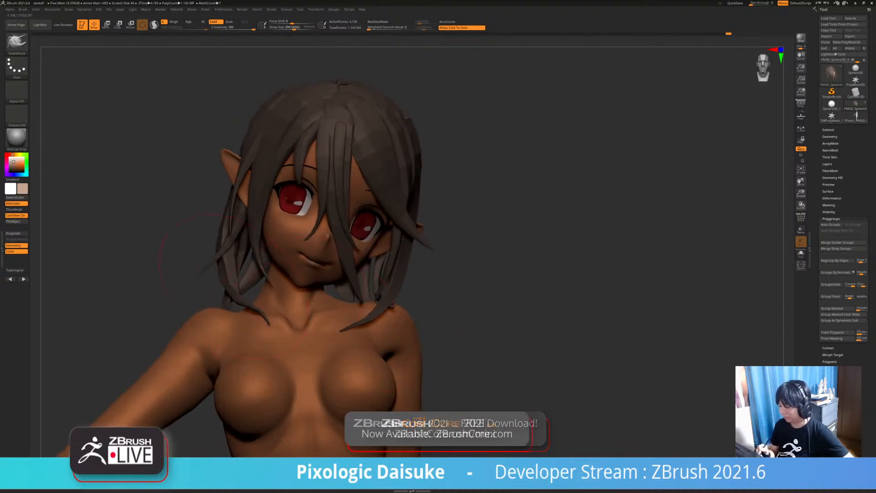
ctrl+drag(178, 260, 184, 265)
- Pull the side strands into a tidier silhouette with SnakeHook, and adjust the crown at a draw size of about 229
drag(240, 254, 232, 249)
mouse_move(416, 270)
mouse_down()
mouse_move(416, 244)
mouse_move(416, 258)
mouse_move(379, 258)
mouse_move(408, 278)
mouse_up()
drag(452, 258, 491, 258)
drag(409, 279, 368, 296)
ctrl+right_drag(368, 296, 355, 267)
mouse_move(340, 147)
ctrl+right_down()
mouse_move(346, 142)
mouse_move(332, 155)
ctrl+right_up()
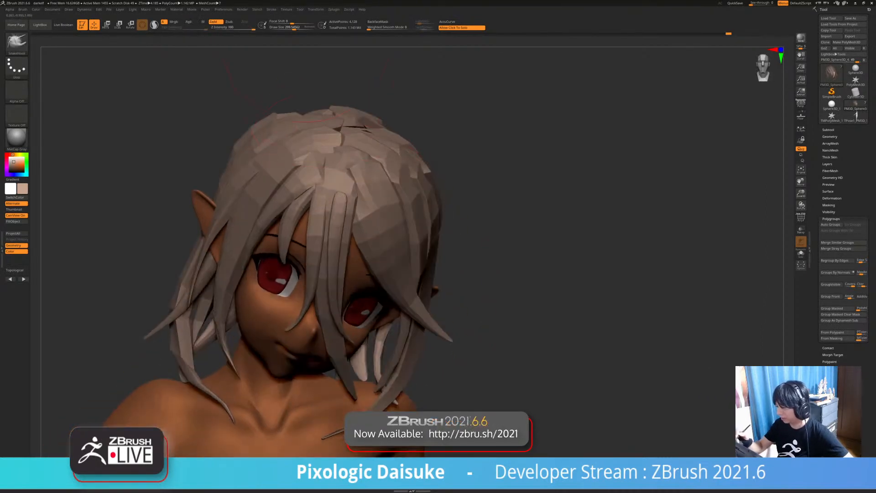
right_drag(343, 186, 354, 174)
drag(347, 125, 345, 129)
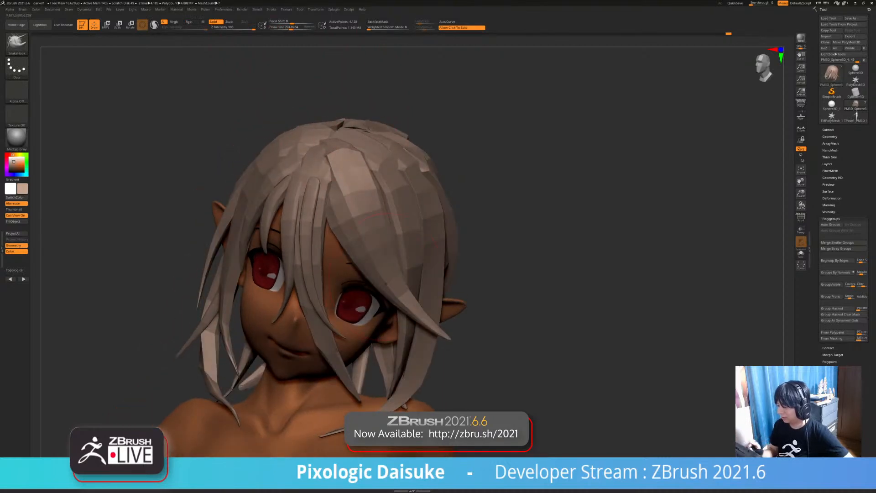
- Subdivide the hair subtool for a smoother surface and check it with PolyFrame toggled on and off
right_drag(349, 274, 389, 281)
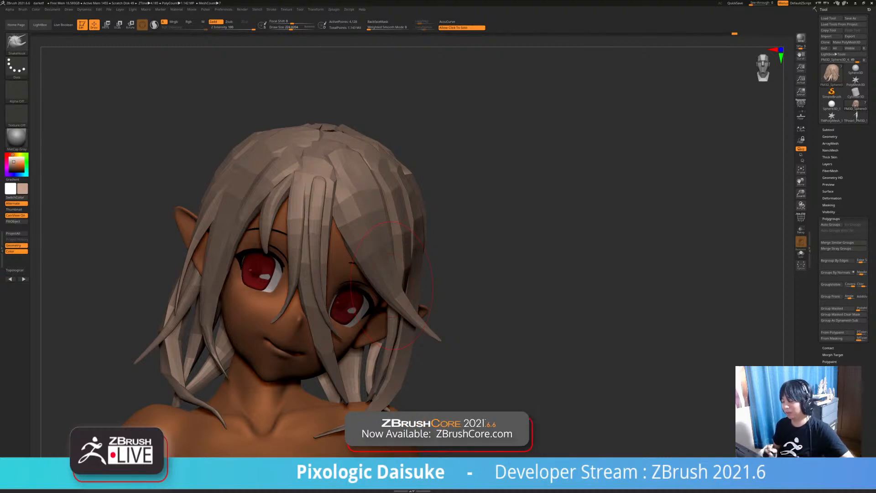
mouse_move(392, 286)
right_down()
mouse_move(461, 283)
mouse_move(466, 256)
mouse_move(404, 283)
mouse_move(315, 280)
mouse_move(388, 282)
right_up()
ctrl+right_drag(256, 283, 253, 335)
alt+click(253, 353)
ctrl+right_drag(252, 353, 320, 352)
key(shift+f)
key(shift+f)
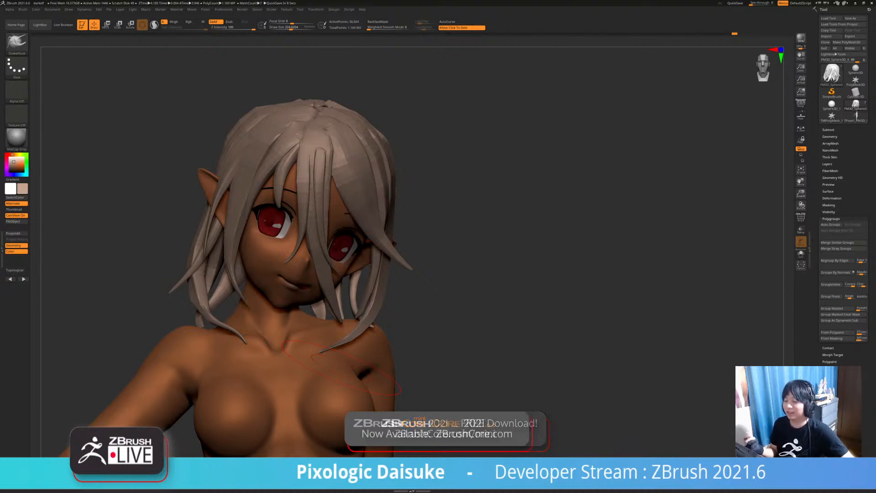
- Smooth the strands around the parting at the front of the crown
mouse_move(365, 228)
right_down()
mouse_move(315, 219)
mouse_move(368, 222)
mouse_move(369, 274)
mouse_move(391, 250)
mouse_move(368, 237)
mouse_move(382, 294)
right_up()
right_drag(246, 110, 267, 148)
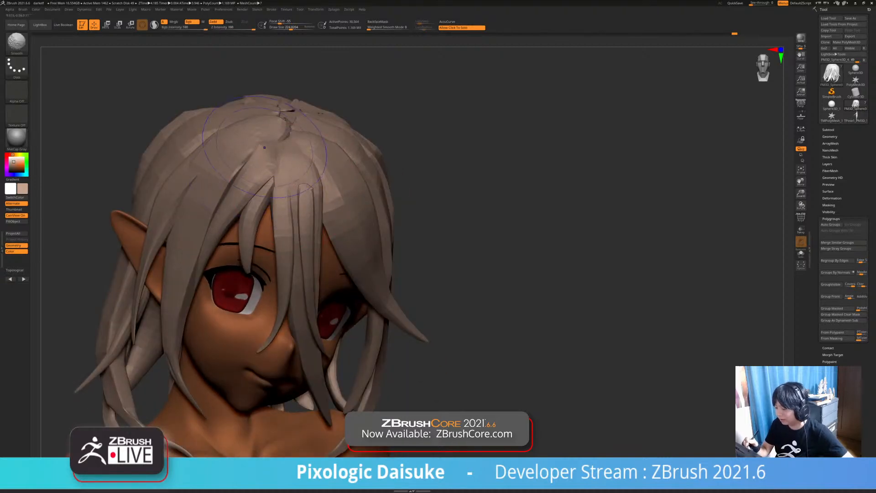
alt+right_drag(270, 111, 272, 147)
shift+drag(292, 151, 278, 137)
mouse_move(275, 98)
right_down()
mouse_move(279, 180)
mouse_move(295, 192)
mouse_move(302, 180)
mouse_move(304, 194)
mouse_move(327, 186)
mouse_move(316, 185)
right_up()
- Try a different Weighted Smooth Mode setting on the crown strands and restore the setting
click(378, 22)
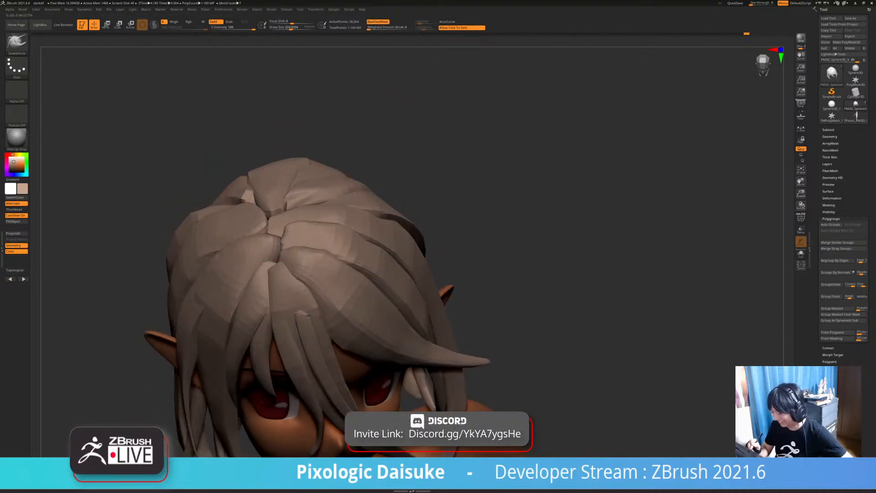
right_drag(305, 299, 347, 306)
right_drag(288, 266, 284, 330)
right_drag(300, 268, 361, 260)
right_drag(298, 301, 301, 228)
click(377, 22)
mouse_move(301, 196)
right_down()
mouse_move(327, 200)
mouse_move(281, 205)
mouse_move(269, 228)
mouse_move(274, 255)
mouse_move(260, 242)
mouse_move(295, 205)
mouse_move(288, 169)
mouse_move(260, 151)
right_up()
ctrl+right_drag(260, 151, 258, 128)
mouse_move(457, 206)
right_down()
mouse_move(402, 207)
mouse_move(404, 261)
mouse_move(351, 256)
mouse_move(475, 261)
mouse_move(406, 279)
right_up()
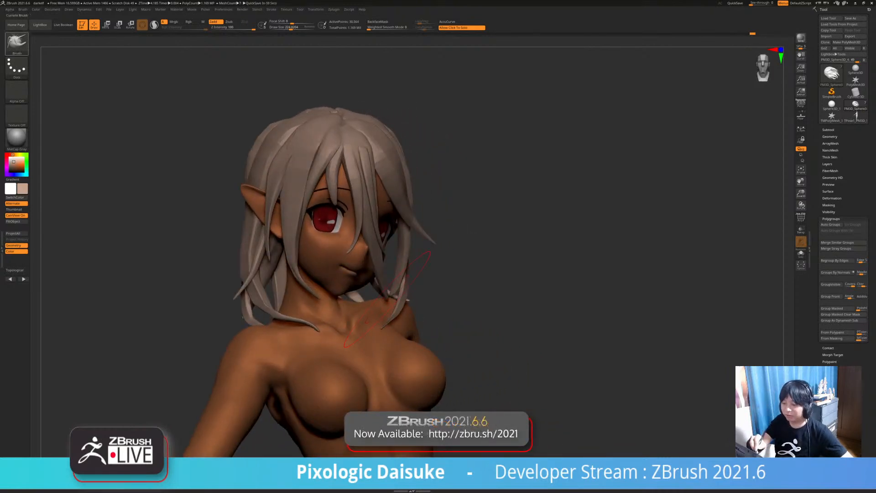
- Pick the STN hair insert brush, reduce its draw size, and draw another strand behind the right ear toward the shoulder
click(17, 43)
click(384, 49)
mouse_move(406, 260)
right_down()
mouse_move(456, 260)
mouse_move(441, 231)
right_up()
right_drag(603, 258, 543, 262)
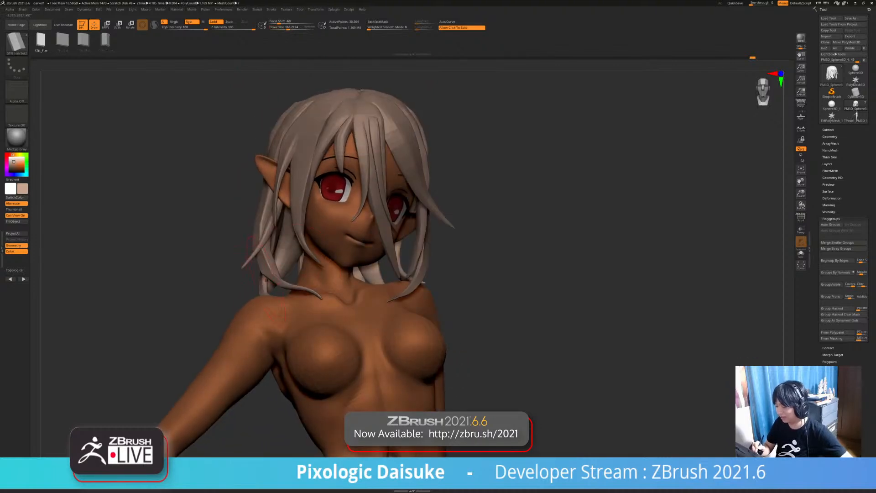
click(247, 288)
ctrl+right_drag(306, 238, 310, 269)
mouse_move(311, 270)
right_down()
mouse_move(233, 272)
mouse_move(315, 279)
right_up()
click(440, 301)
mouse_move(441, 301)
alt+right_down()
mouse_move(349, 297)
mouse_move(401, 297)
mouse_move(399, 269)
mouse_move(392, 299)
mouse_move(434, 299)
mouse_move(356, 297)
mouse_move(388, 298)
mouse_move(390, 329)
mouse_move(452, 322)
alt+right_up()
click(434, 299)
click(434, 299)
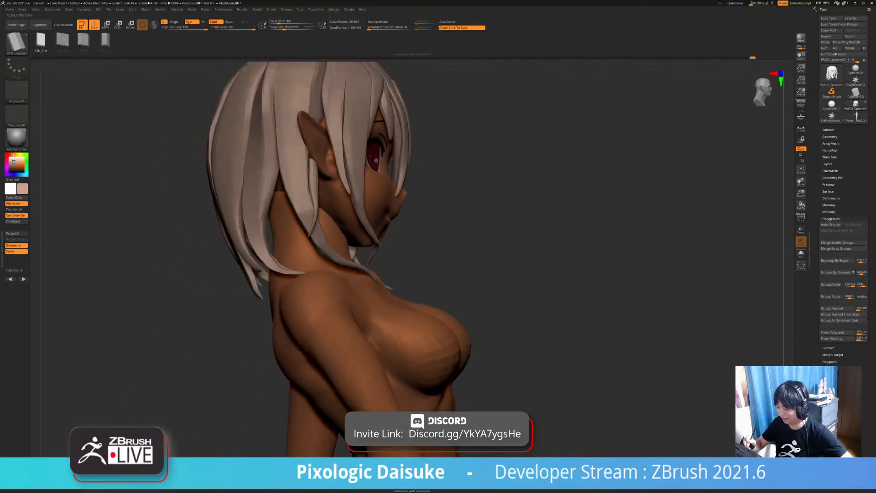
drag(283, 226, 316, 262)
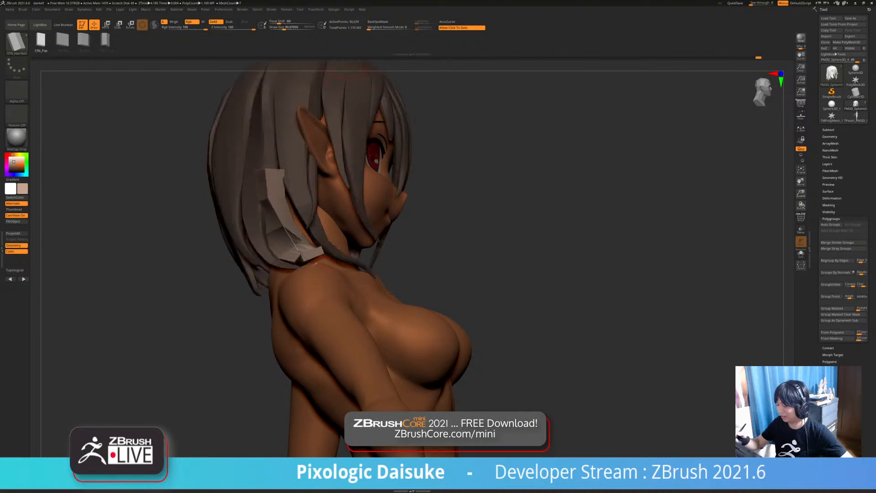
- Smooth the newly inserted strand behind the right ear
right_drag(277, 194, 356, 193)
mouse_move(270, 188)
right_down()
mouse_move(292, 194)
mouse_move(185, 204)
right_up()
right_drag(256, 182, 322, 180)
mouse_move(267, 201)
shift+mouse_down()
mouse_move(280, 239)
mouse_move(305, 256)
shift+mouse_up()
mouse_move(301, 247)
right_down()
mouse_move(247, 244)
mouse_move(285, 242)
right_up()
- Choose the SnakeHook brush, enlarge its draw size, and pull the root of the strand behind the right ear up under the hair
click(16, 42)
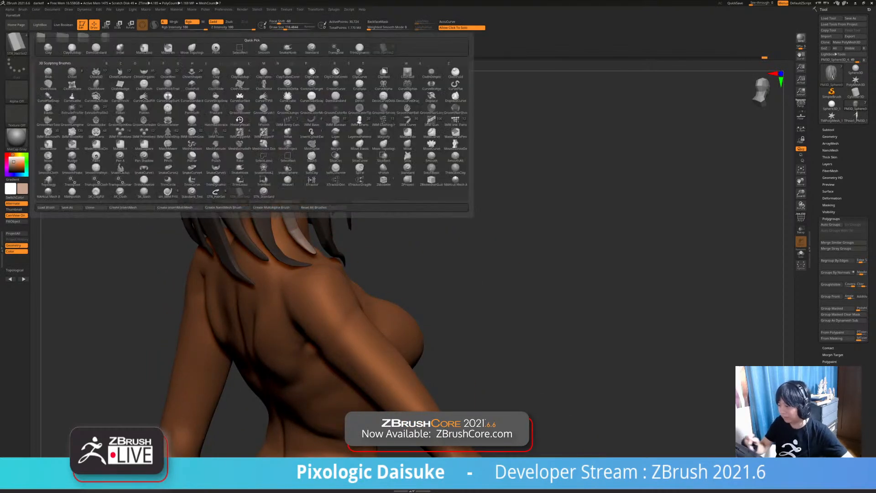
click(287, 48)
right_drag(293, 183, 319, 176)
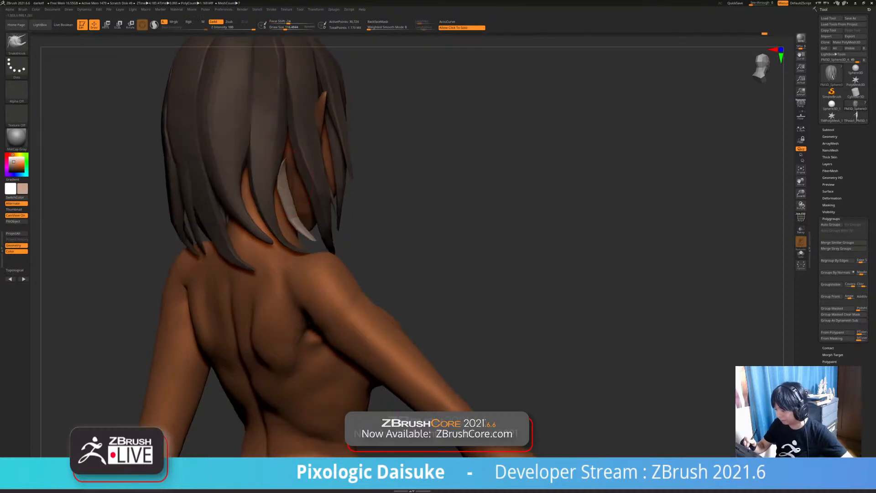
drag(285, 28, 292, 28)
right_drag(291, 122, 237, 123)
drag(287, 161, 288, 153)
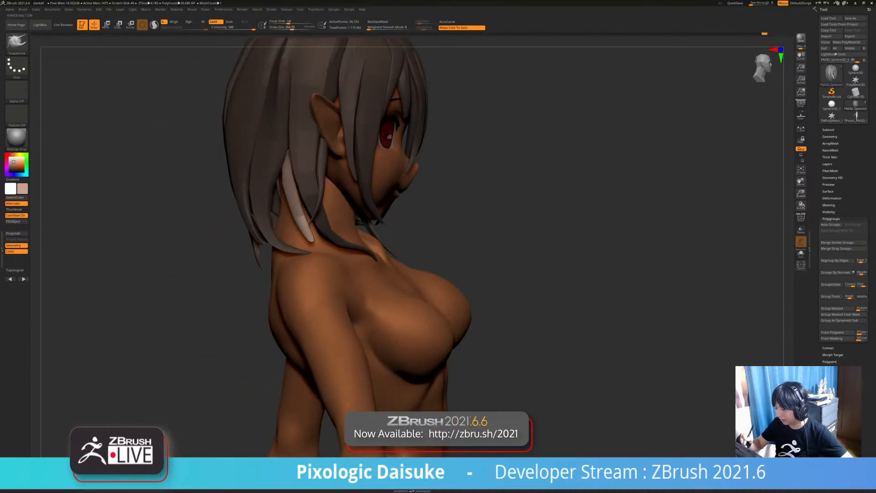
right_drag(255, 155, 287, 157)
drag(291, 169, 290, 155)
mouse_move(242, 152)
right_down()
mouse_move(274, 132)
mouse_move(201, 171)
right_up()
- Reduce the draw size, turn on BackfaceMask, and reshape the middle of the strand behind the right ear
click(288, 28)
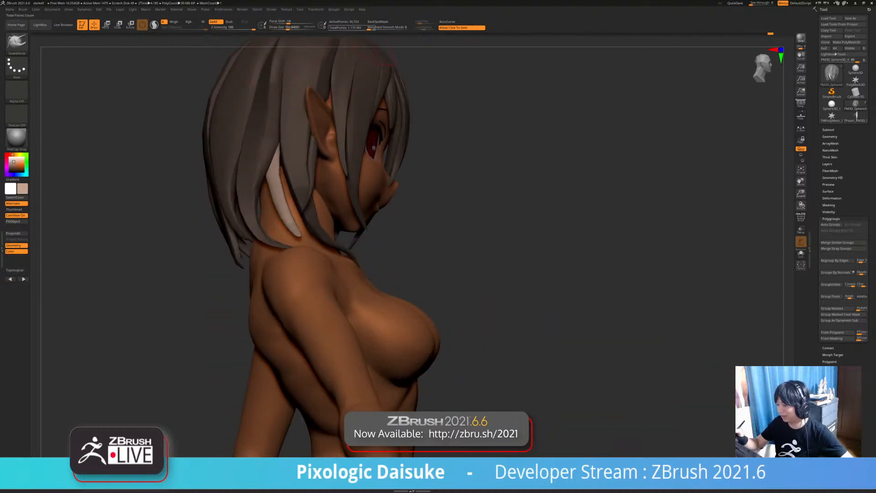
click(378, 22)
drag(279, 201, 275, 213)
mouse_move(275, 212)
right_down()
mouse_move(299, 205)
mouse_move(237, 180)
mouse_move(255, 154)
mouse_move(275, 181)
mouse_move(273, 193)
right_up()
right_drag(306, 257, 314, 267)
right_drag(271, 197, 277, 172)
- Examine the overall hairstyle and silhouette from the front, sides and above
right_drag(273, 115, 429, 207)
right_drag(274, 160, 285, 107)
right_drag(415, 209, 371, 221)
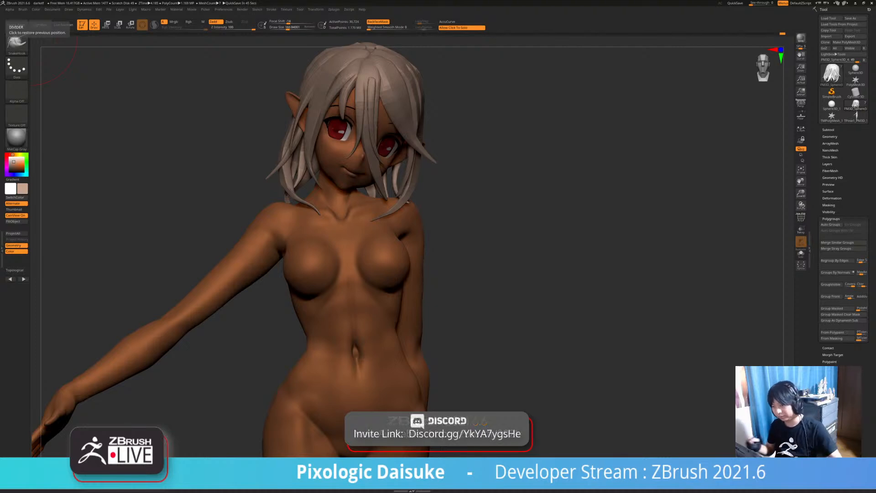
mouse_move(422, 233)
right_down()
mouse_move(418, 210)
mouse_move(395, 275)
mouse_move(270, 214)
mouse_move(263, 228)
mouse_move(480, 237)
mouse_move(497, 206)
mouse_move(319, 210)
mouse_move(379, 210)
mouse_move(392, 196)
mouse_move(411, 137)
mouse_move(484, 260)
mouse_move(425, 274)
mouse_move(338, 274)
mouse_move(278, 269)
mouse_move(228, 251)
mouse_move(388, 251)
right_up()
click(497, 242)
click(411, 275)
mouse_move(256, 191)
right_down()
mouse_move(334, 186)
mouse_move(283, 166)
mouse_move(270, 142)
mouse_move(305, 142)
mouse_move(328, 195)
mouse_move(406, 194)
mouse_move(500, 176)
mouse_move(501, 194)
right_up()
mouse_move(342, 146)
right_down()
mouse_move(374, 144)
mouse_move(375, 334)
mouse_move(399, 354)
mouse_move(402, 379)
right_up()
mouse_move(259, 179)
right_down()
mouse_move(238, 172)
mouse_move(228, 155)
mouse_move(231, 114)
right_up()
shift+right_drag(445, 197, 383, 202)
- Turn off BackfaceMask and smooth the strands around the crown
click(379, 23)
ctrl+right_drag(237, 112, 232, 174)
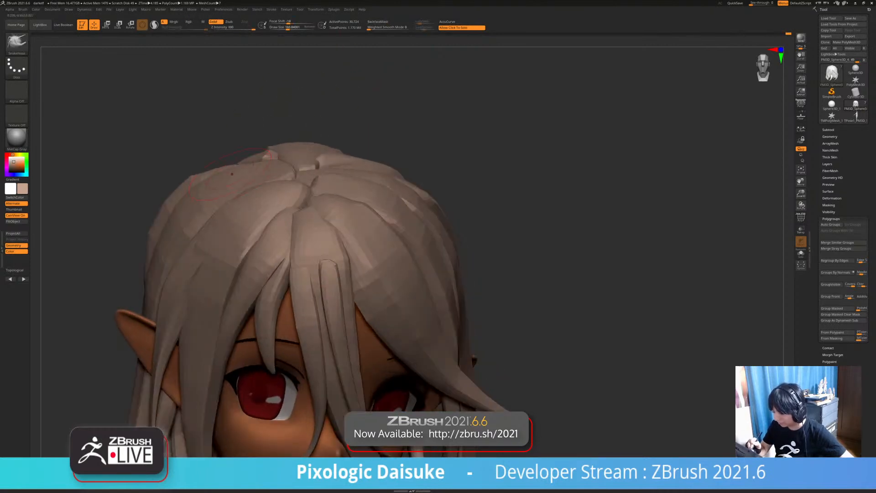
mouse_move(434, 354)
ctrl+right_down()
mouse_move(436, 329)
mouse_move(458, 325)
ctrl+right_up()
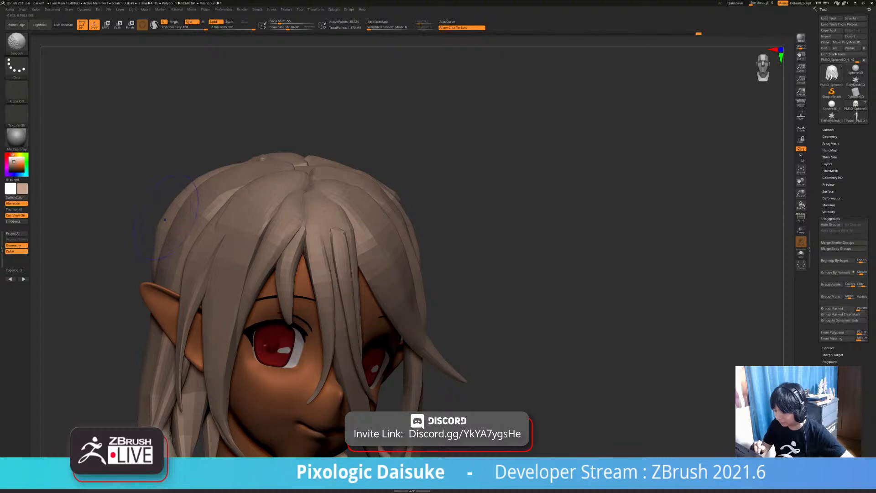
mouse_move(188, 194)
ctrl+right_down()
mouse_move(183, 143)
mouse_move(142, 132)
mouse_move(140, 149)
mouse_move(145, 126)
mouse_move(73, 132)
mouse_move(148, 139)
mouse_move(167, 131)
ctrl+right_up()
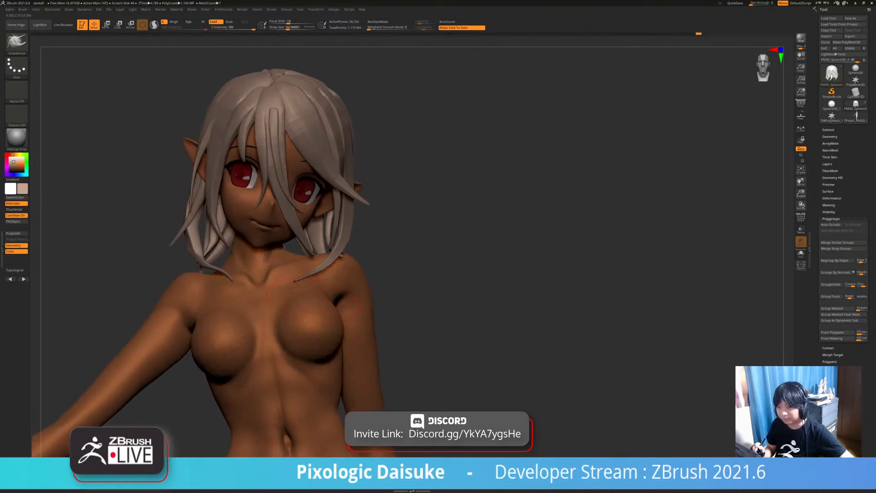
- Adjust the SnakeHook draw size, turn on BackfaceMask, and reshape the strands around the left ear and back of the head
mouse_move(310, 303)
right_down()
mouse_move(274, 303)
mouse_move(280, 305)
right_up()
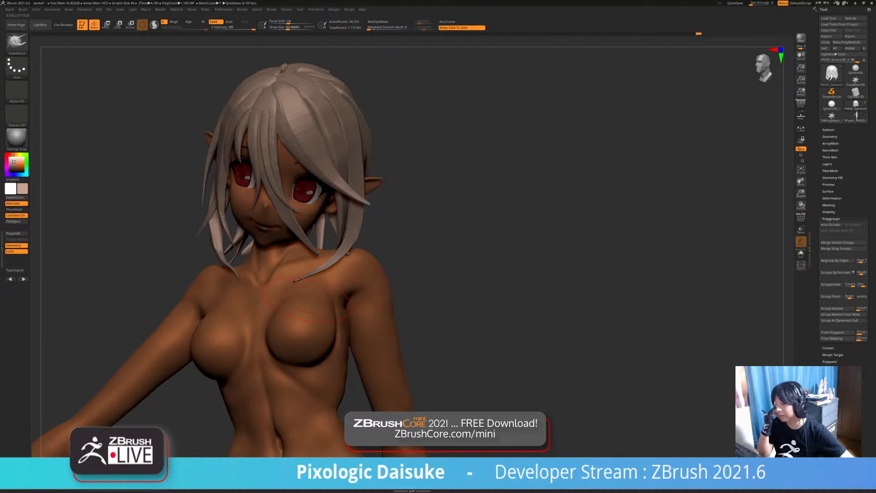
right_drag(295, 280, 265, 294)
click(438, 265)
click(438, 265)
mouse_move(438, 265)
right_down()
mouse_move(320, 264)
mouse_move(329, 265)
mouse_move(331, 320)
mouse_move(330, 294)
mouse_move(288, 283)
mouse_move(365, 256)
mouse_move(374, 204)
right_up()
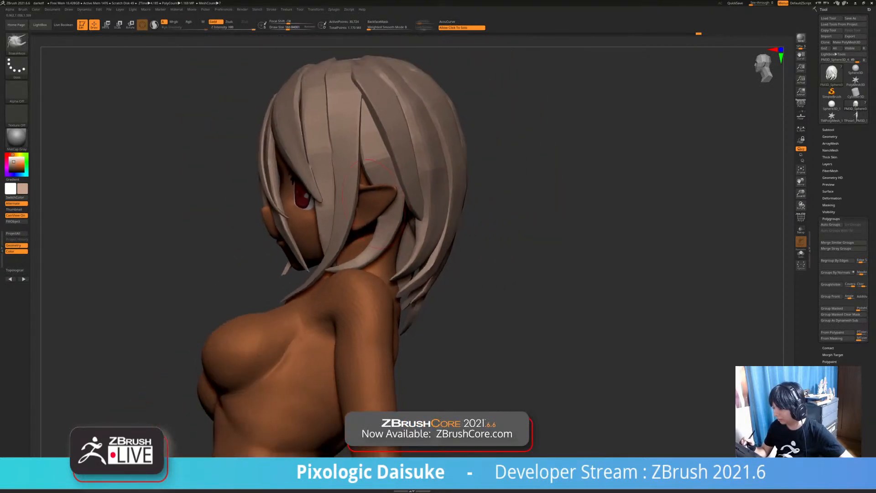
drag(288, 28, 282, 28)
right_drag(320, 201, 333, 127)
mouse_move(369, 168)
right_down()
mouse_move(388, 46)
mouse_move(274, 76)
right_up()
click(378, 21)
right_drag(299, 180, 297, 207)
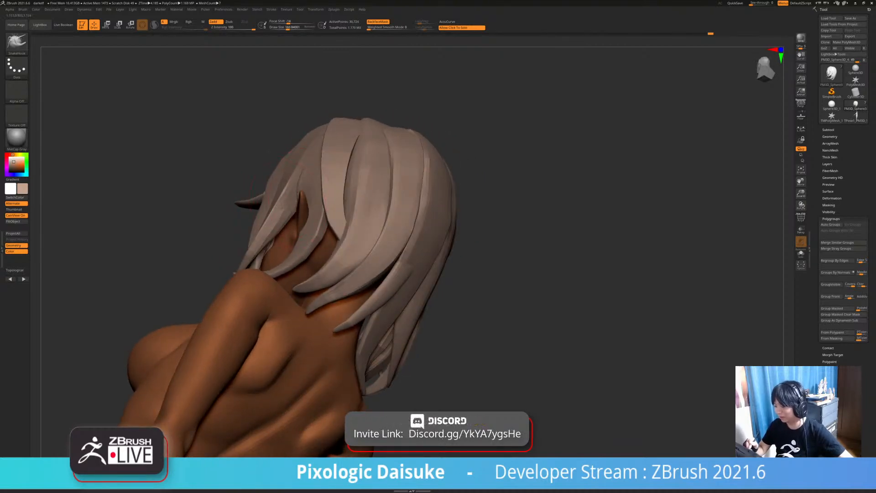
right_drag(258, 240, 347, 242)
- Select the STN hair insert brush at a draw size of about 20 and draw a thin strand across the forehead toward the left eye
click(346, 243)
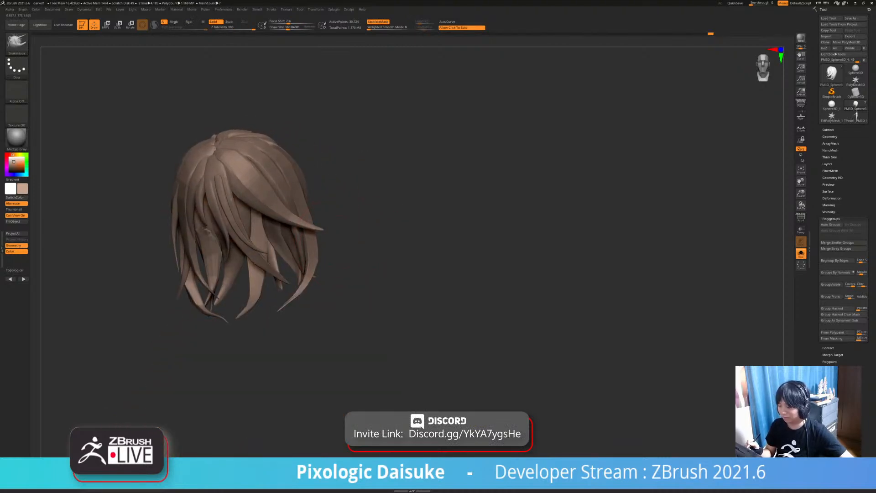
click(349, 234)
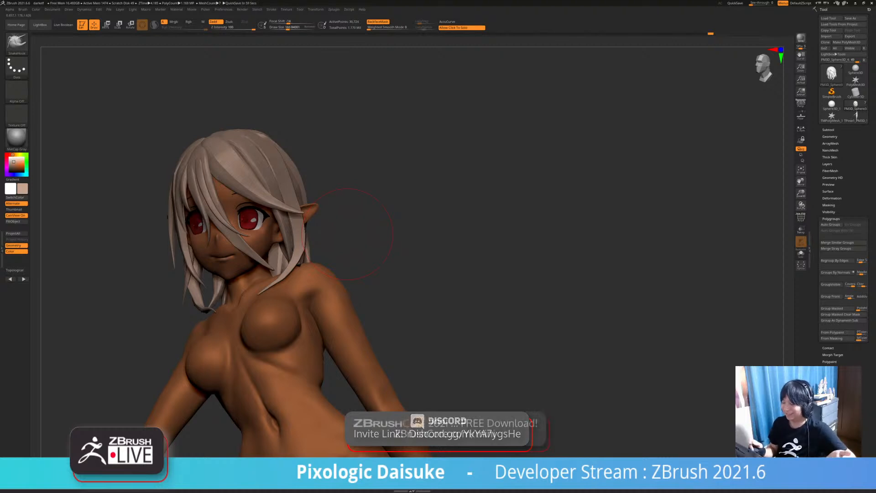
mouse_move(368, 254)
right_down()
mouse_move(397, 247)
mouse_move(368, 222)
mouse_move(392, 278)
right_up()
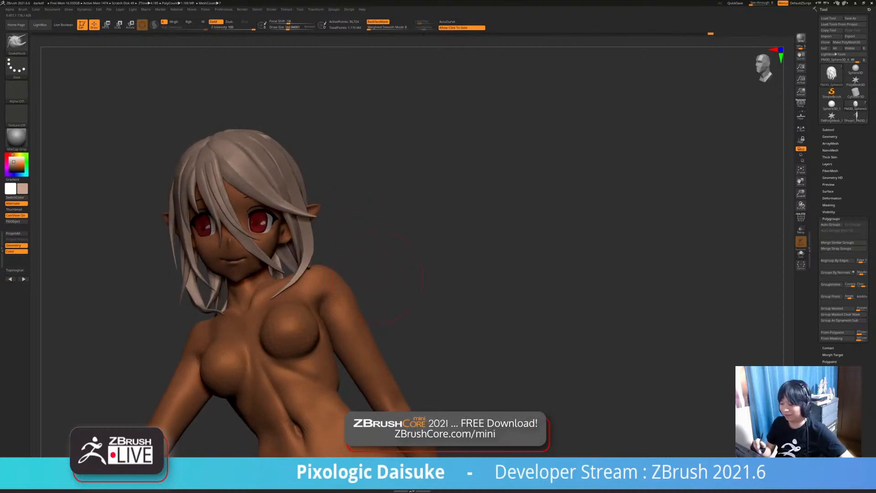
click(22, 46)
click(383, 48)
click(285, 27)
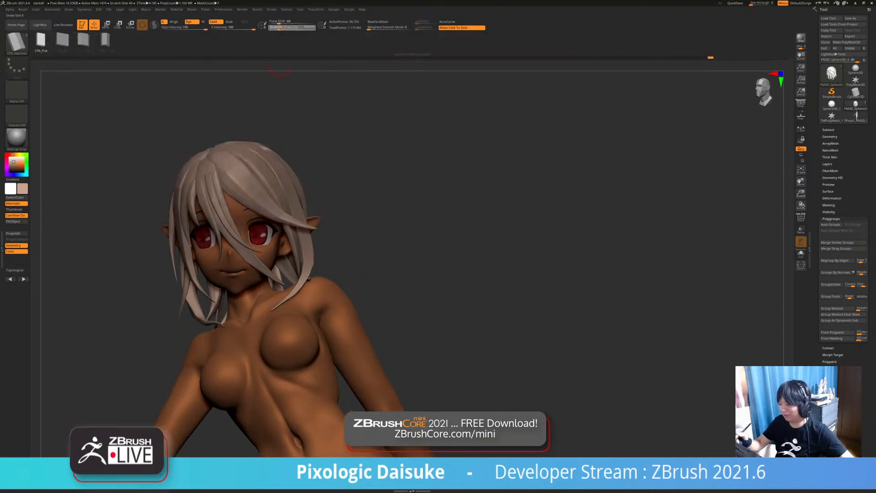
ctrl+right_drag(320, 206, 320, 247)
mouse_move(228, 183)
right_down()
mouse_move(214, 194)
mouse_move(180, 189)
mouse_move(227, 189)
right_up()
key(ctrl)
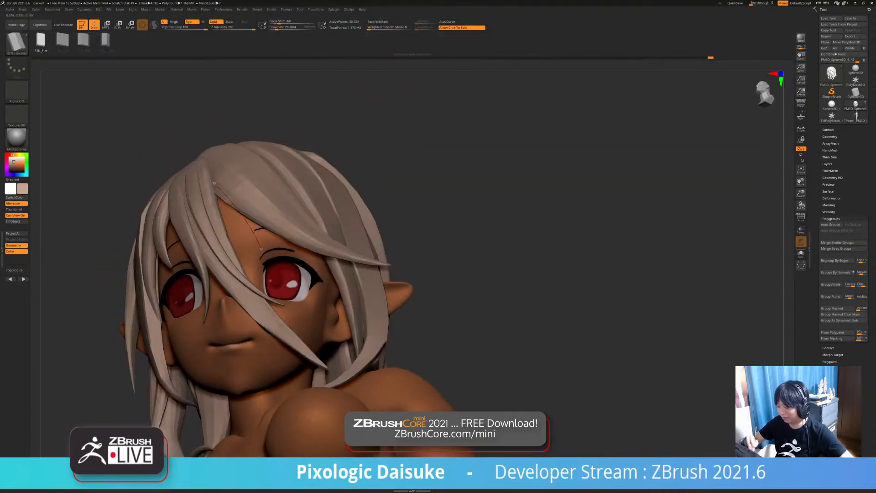
drag(217, 182, 272, 261)
right_drag(269, 256, 291, 268)
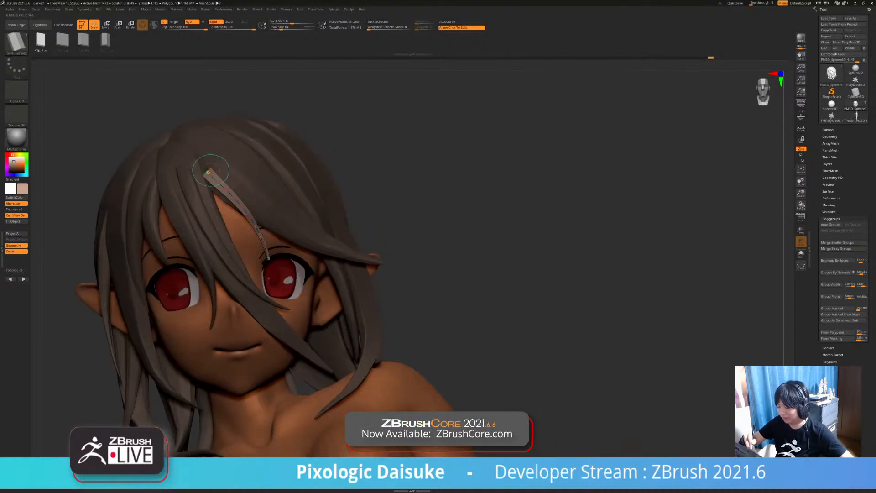
- Increase the draw size and smooth the new forehead strand
right_drag(230, 172, 275, 212)
right_click(275, 211)
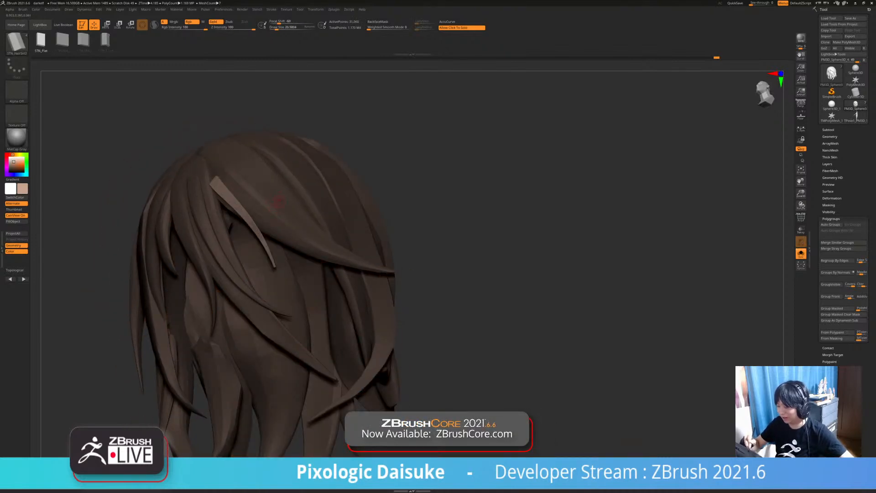
right_click(276, 208)
drag(277, 28, 283, 28)
key(shift)
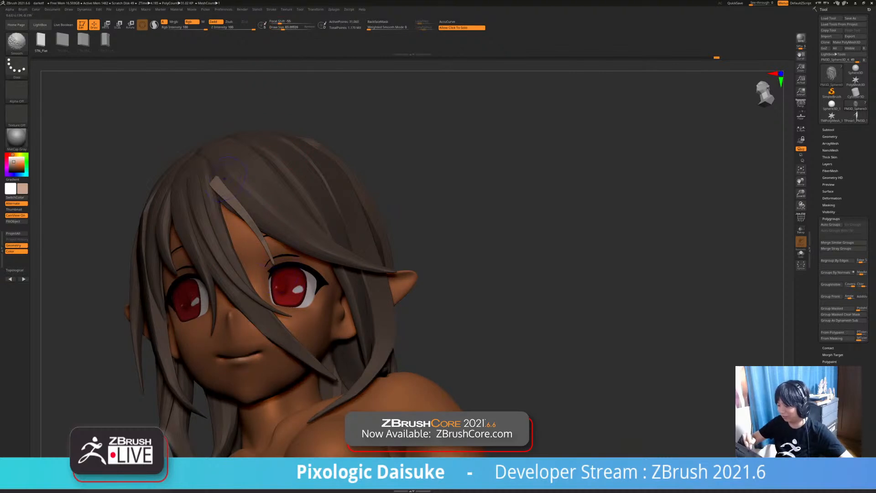
mouse_move(262, 233)
right_down()
mouse_move(310, 224)
mouse_move(185, 242)
mouse_move(205, 258)
right_up()
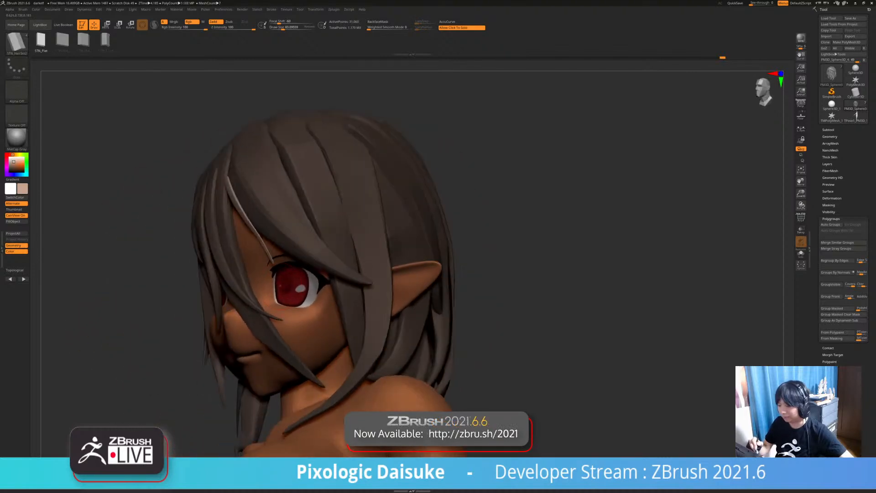
- Switch to the SnakeHook brush with BackfaceMask off, and undo a trial pull on the forehead strand
key(b)
key(s)
key(h)
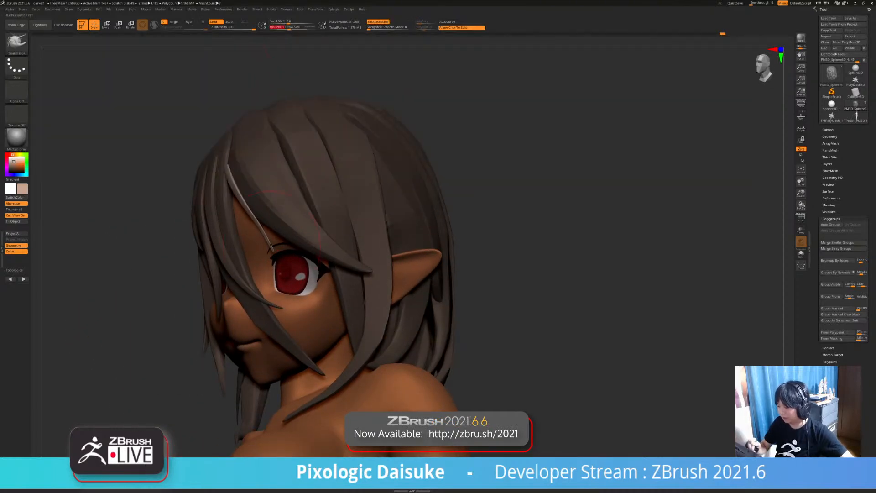
right_drag(274, 234, 274, 221)
click(378, 21)
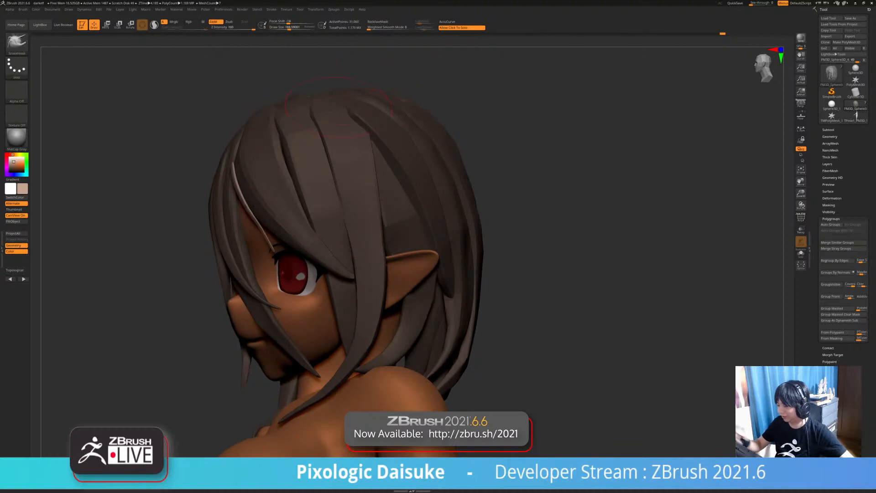
drag(279, 202, 291, 219)
key(ctrl+z)
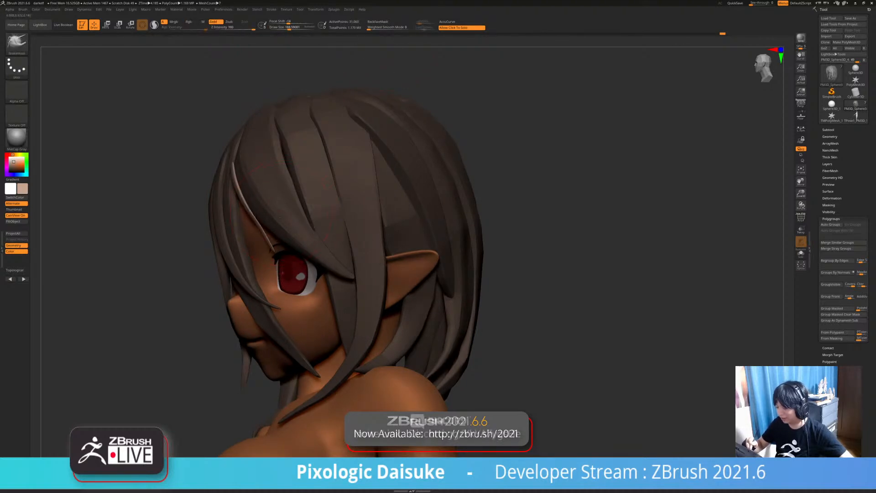
- Reshape the forehead strand into a curve from the parting to the left brow and smooth it
drag(183, 273, 284, 292)
right_drag(284, 293, 352, 296)
key(shift)
right_drag(260, 283, 224, 260)
ctrl+right_drag(260, 289, 266, 278)
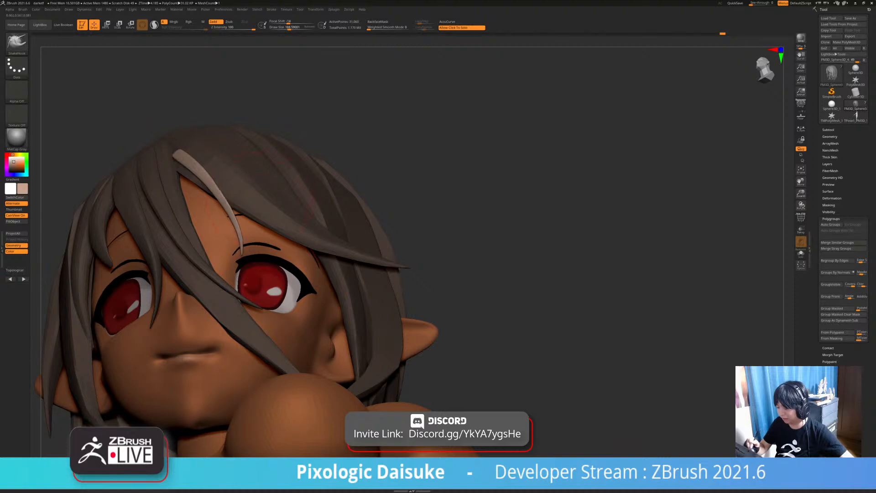
right_drag(259, 206, 292, 215)
key(shift)
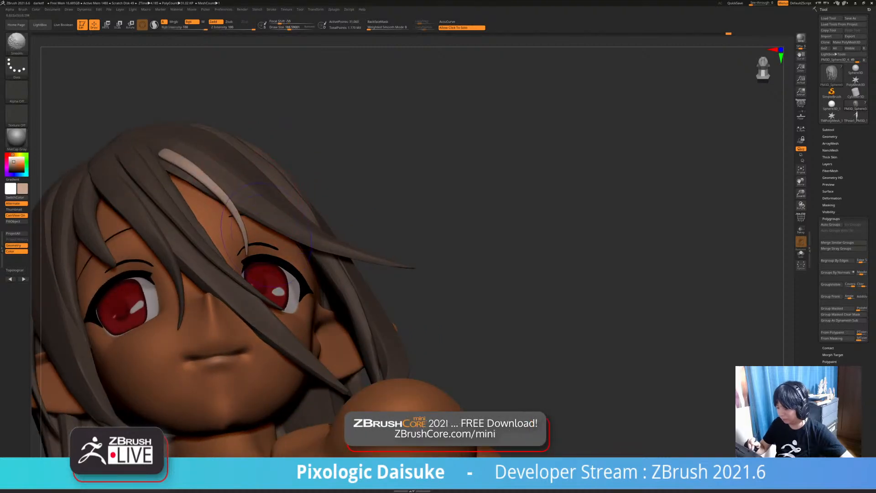
mouse_move(269, 256)
ctrl+right_down()
mouse_move(266, 183)
mouse_move(227, 178)
mouse_move(224, 217)
mouse_move(179, 205)
mouse_move(228, 236)
ctrl+right_up()
right_drag(175, 191, 137, 201)
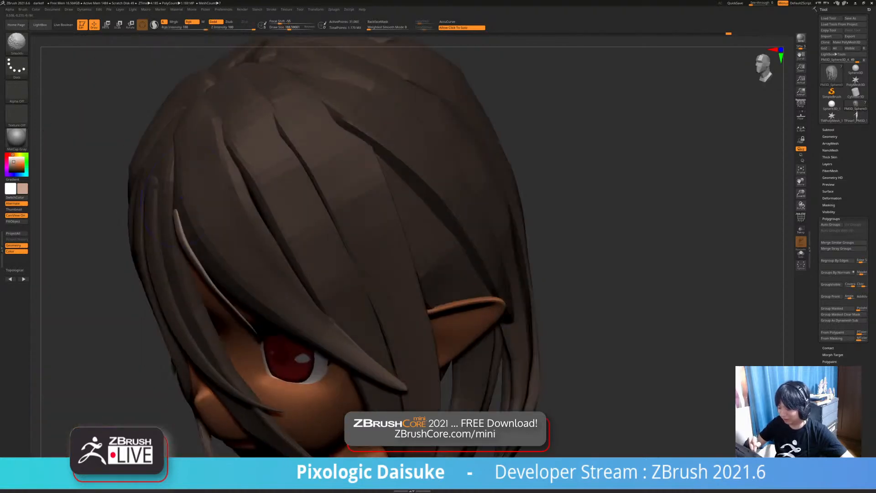
mouse_move(182, 334)
right_down()
mouse_move(205, 278)
mouse_move(234, 279)
mouse_move(227, 280)
mouse_move(245, 290)
mouse_move(247, 306)
mouse_move(218, 360)
mouse_move(228, 338)
mouse_move(271, 316)
mouse_move(271, 329)
mouse_move(259, 326)
right_up()
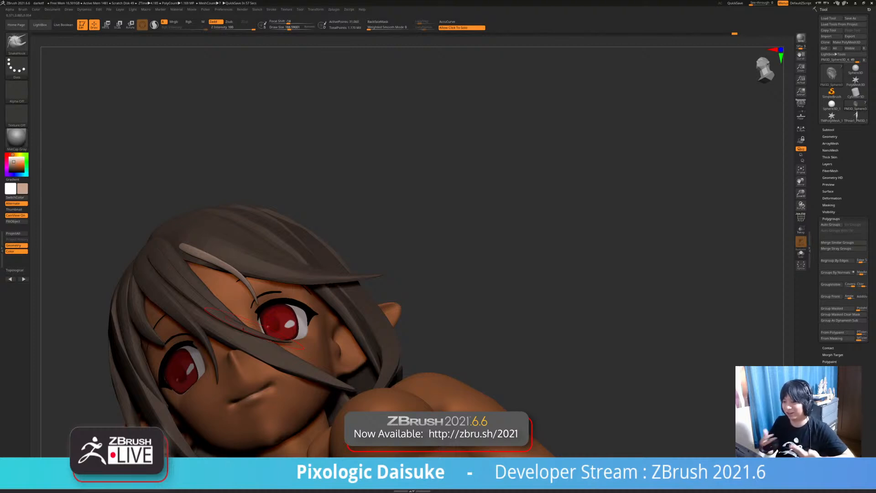
- Enlarge the draw size and pull the forehead strand outward so its root arches away from the hairline
drag(290, 28, 286, 28)
mouse_move(269, 324)
right_down()
mouse_move(277, 313)
mouse_move(265, 316)
mouse_move(270, 285)
mouse_move(271, 302)
mouse_move(254, 269)
mouse_move(274, 243)
right_up()
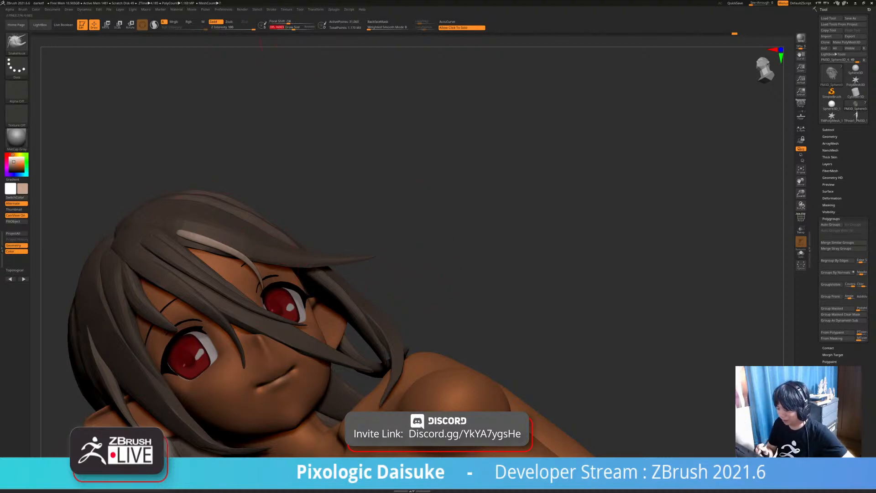
right_drag(218, 265, 233, 258)
drag(218, 248, 217, 238)
mouse_move(219, 242)
right_down()
mouse_move(233, 249)
mouse_move(246, 283)
mouse_move(162, 233)
right_up()
drag(162, 219, 153, 216)
mouse_move(153, 216)
right_down()
mouse_move(138, 233)
mouse_move(183, 251)
mouse_move(137, 251)
right_up()
drag(169, 231, 162, 222)
mouse_move(173, 219)
ctrl+right_down()
mouse_move(183, 242)
mouse_move(176, 231)
ctrl+right_up()
mouse_move(121, 228)
ctrl+right_down()
mouse_move(151, 178)
mouse_move(297, 256)
ctrl+right_up()
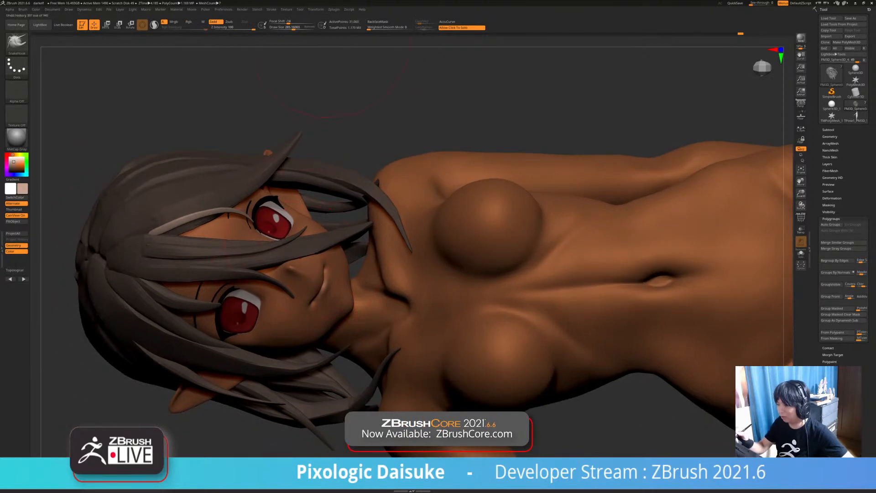
- Try BackfaceMask on and off while shaping the forehead strand, and undo the last stroke
right_drag(334, 76, 206, 233)
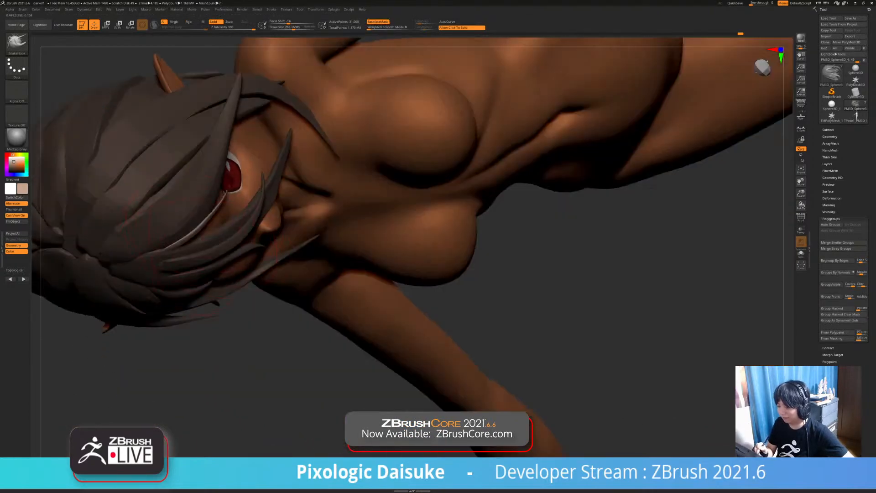
right_drag(166, 259, 205, 125)
right_drag(196, 226, 224, 240)
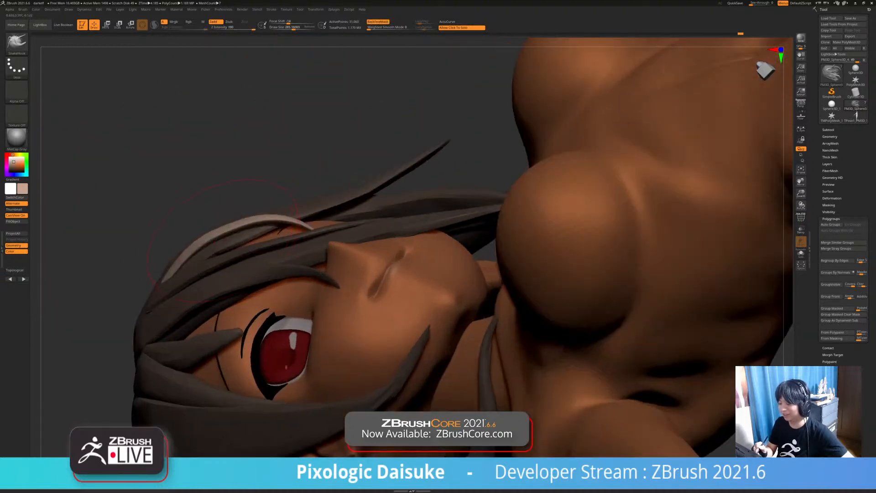
click(378, 22)
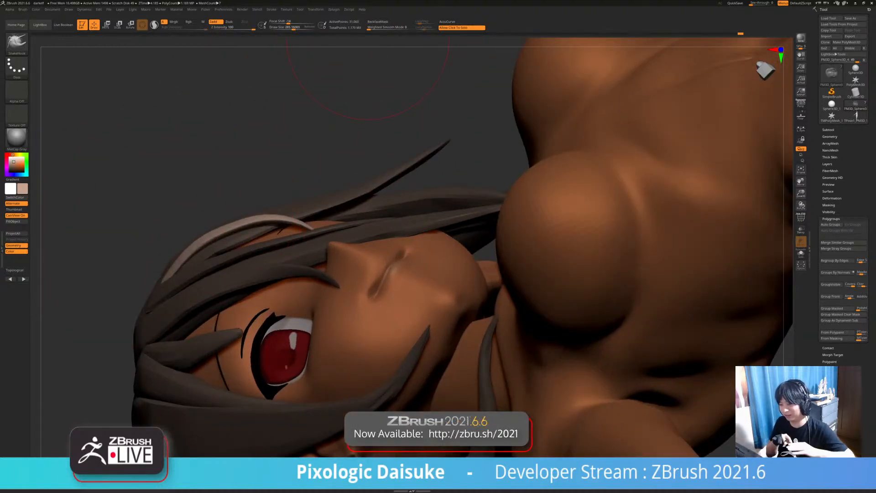
right_drag(251, 232, 260, 260)
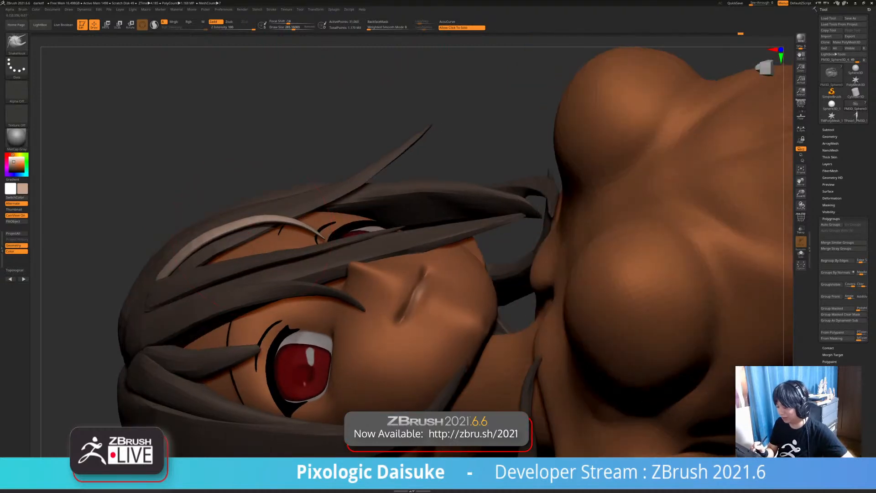
key(ctrl+z)
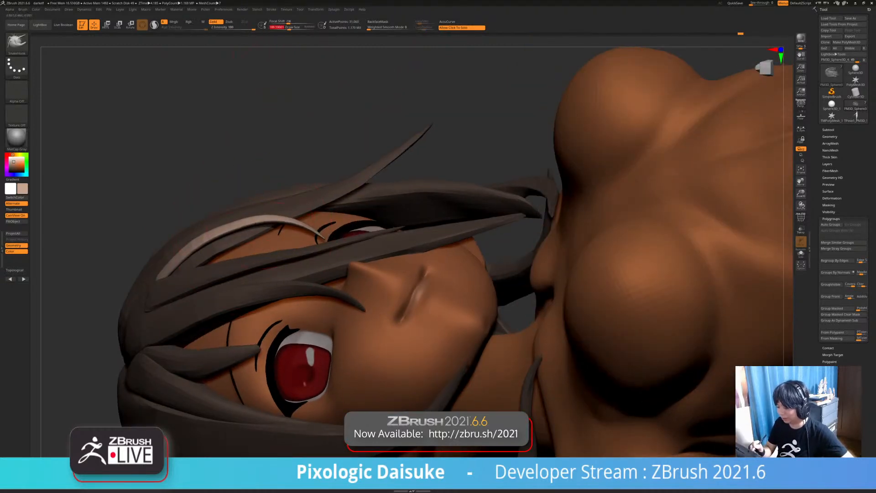
mouse_move(261, 227)
ctrl+right_down()
mouse_move(256, 196)
mouse_move(262, 228)
mouse_move(256, 196)
mouse_move(274, 151)
mouse_move(388, 247)
mouse_move(352, 278)
mouse_move(361, 267)
mouse_move(407, 265)
mouse_move(415, 246)
mouse_move(374, 250)
ctrl+right_up()
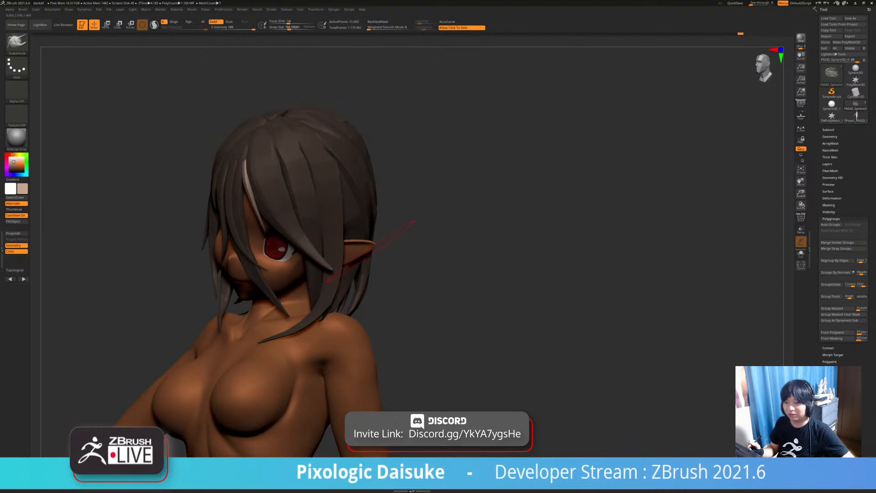
- Examine the hairstyle on the elf character from several angles, close up and at full-figure distance
right_drag(415, 224, 432, 262)
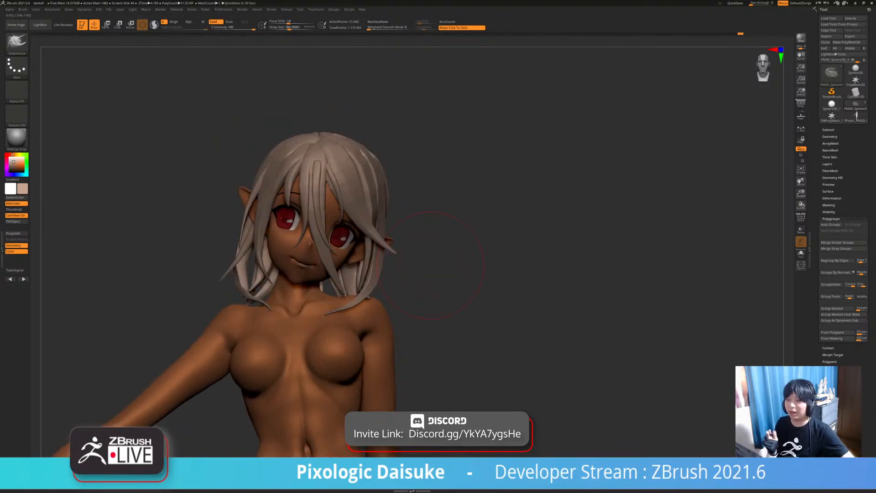
key(ctrl)
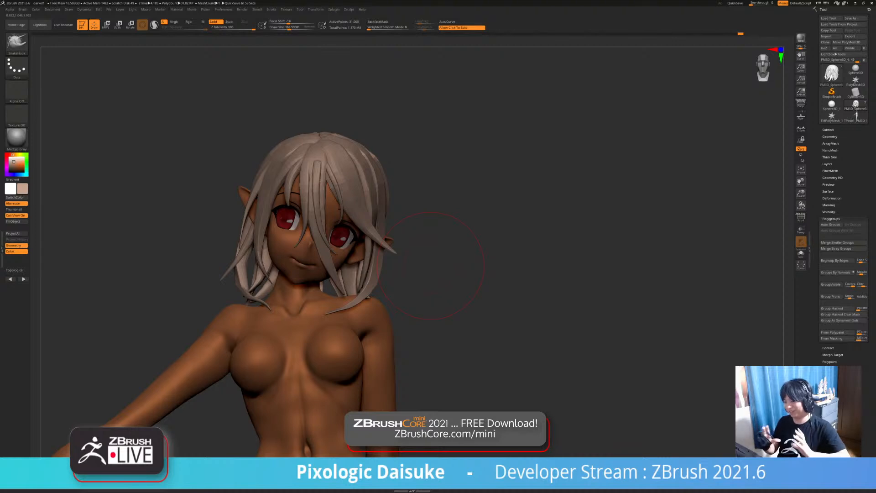
click(40, 24)
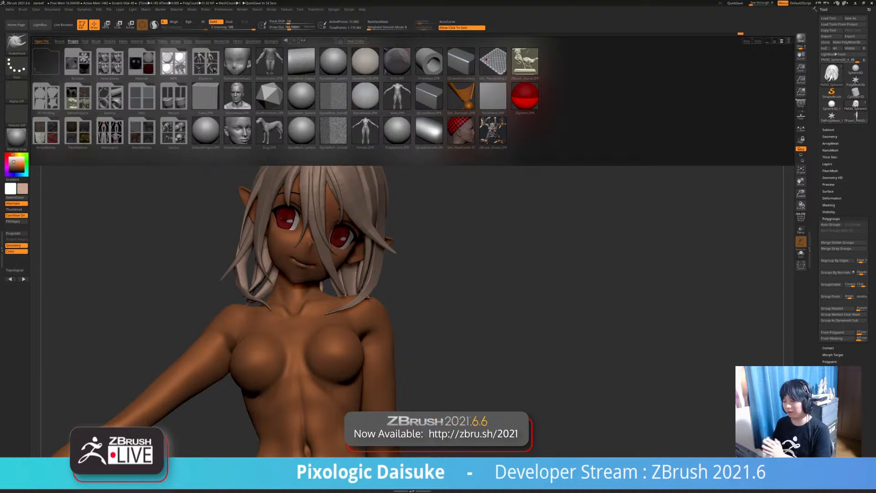
click(40, 25)
key(f)
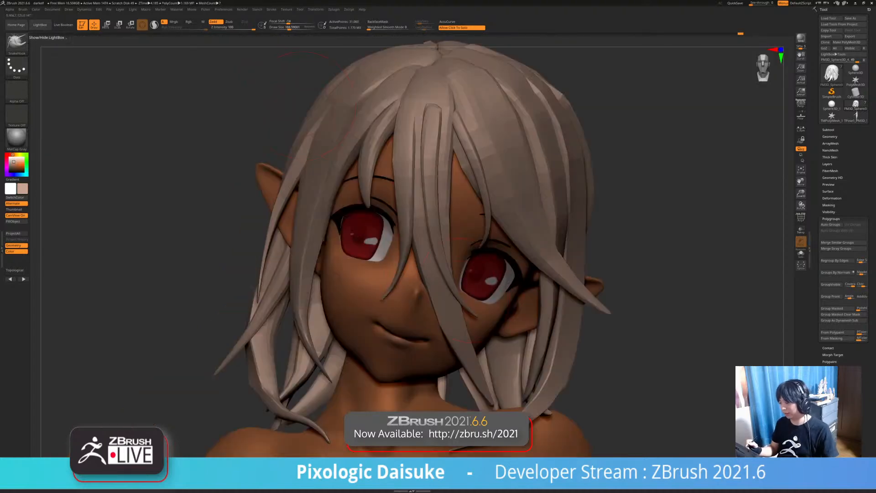
key(f)
mouse_move(530, 309)
ctrl+right_down()
mouse_move(497, 292)
mouse_move(712, 296)
ctrl+right_up()
right_drag(548, 297, 543, 429)
ctrl+right_drag(429, 296, 427, 315)
alt+right_drag(427, 315, 422, 374)
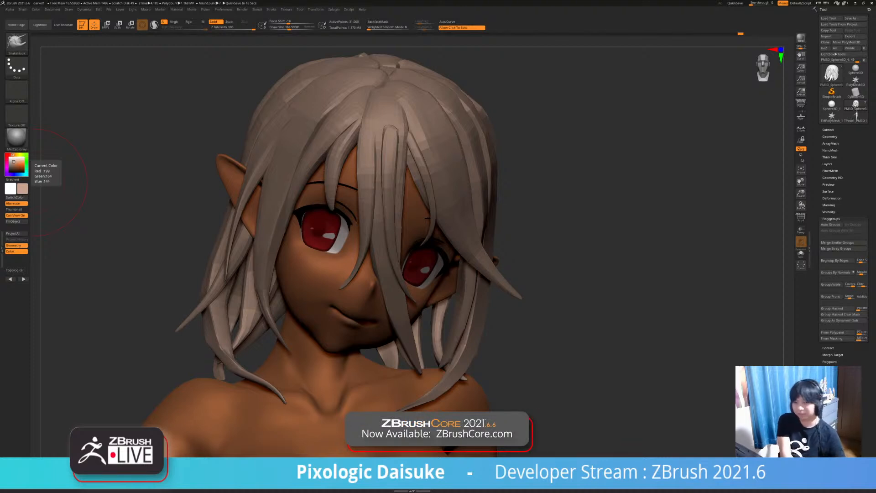
drag(33, 182, 53, 145)
alt+drag(436, 256, 400, 257)
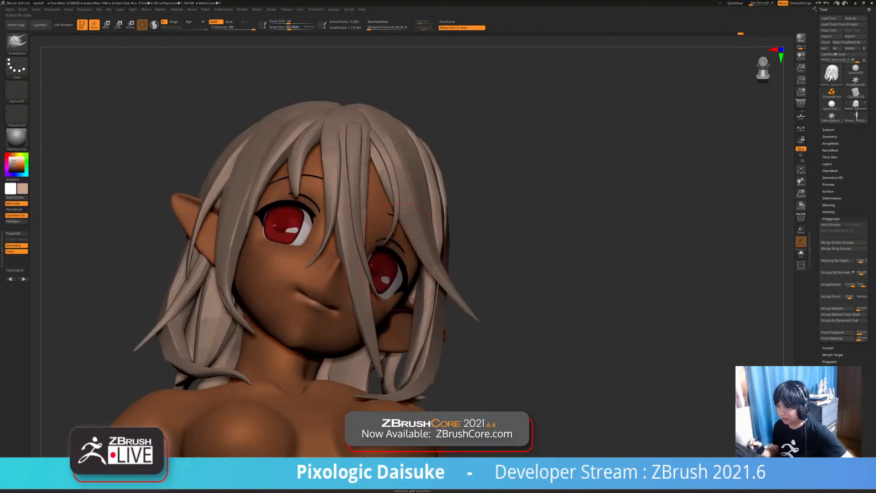
mouse_move(421, 303)
right_down()
mouse_move(411, 342)
mouse_move(421, 283)
right_up()
ctrl+right_drag(420, 233, 413, 258)
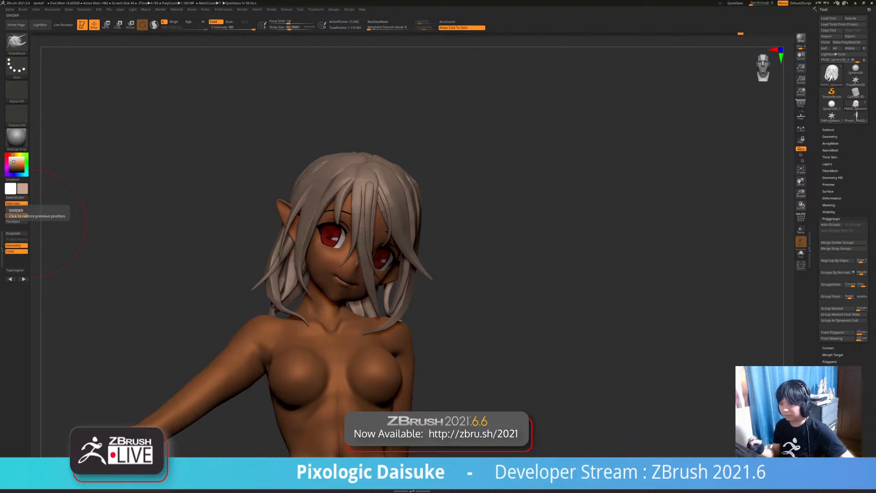
ctrl+right_drag(457, 322, 447, 272)
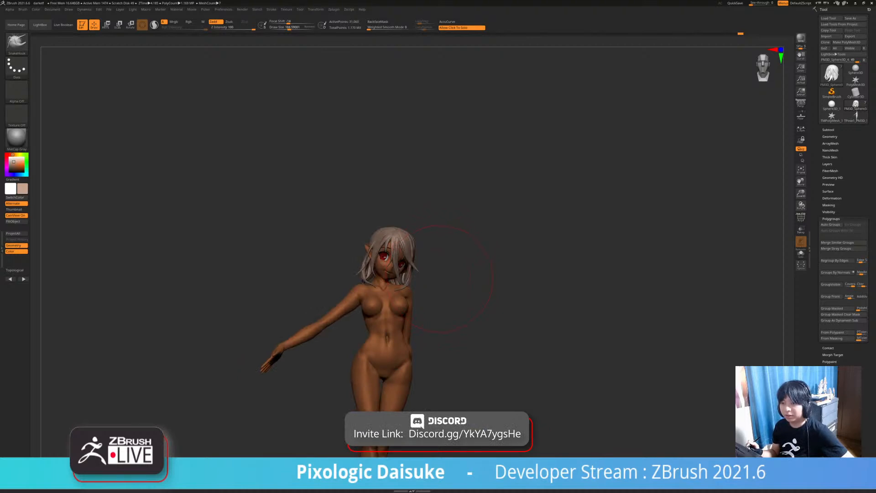
mouse_move(440, 280)
ctrl+right_down()
mouse_move(422, 318)
mouse_move(433, 242)
ctrl+right_up()
- Select the body subtool, show its polyframe and slice the outstretched arm off at the shoulder with the SliceCurve brush
alt+click(369, 276)
key(shift+f)
ctrl+right_drag(446, 274, 322, 314)
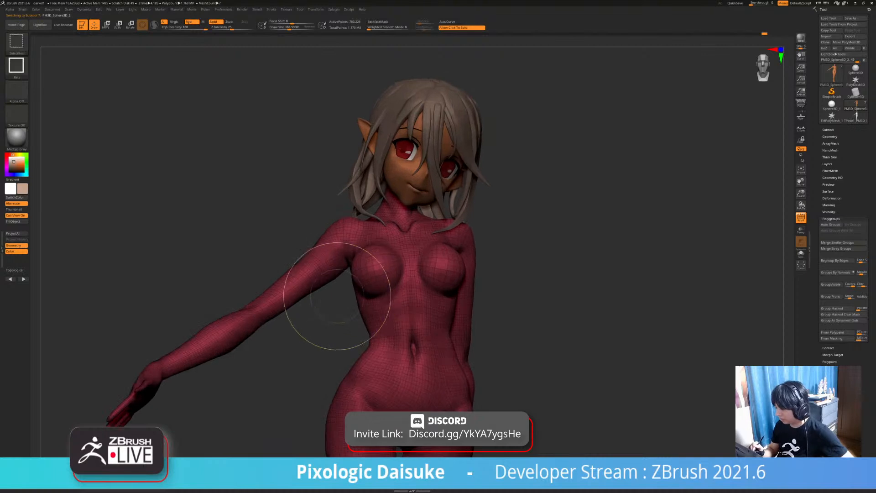
ctrl+shift+click(19, 43)
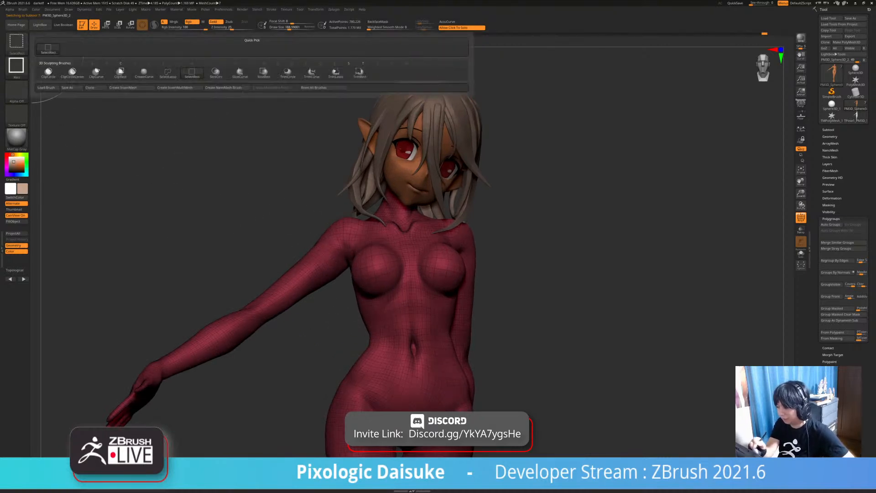
ctrl+shift+click(19, 43)
ctrl+shift+click(239, 73)
mouse_move(289, 372)
alt+right_down()
mouse_move(291, 284)
mouse_move(284, 299)
alt+right_up()
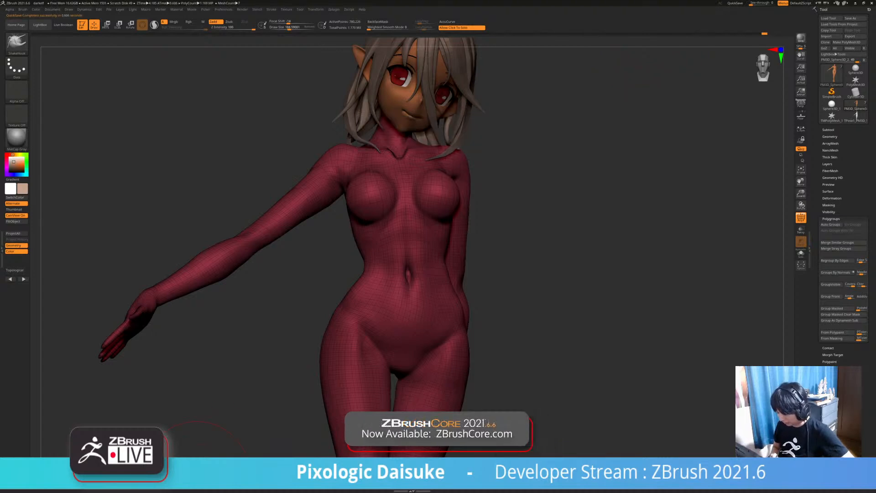
key(d)
key(ctrl+shift)
mouse_move(278, 365)
ctrl+shift+mouse_down()
mouse_move(342, 231)
mouse_move(337, 181)
mouse_move(308, 148)
ctrl+shift+mouse_up()
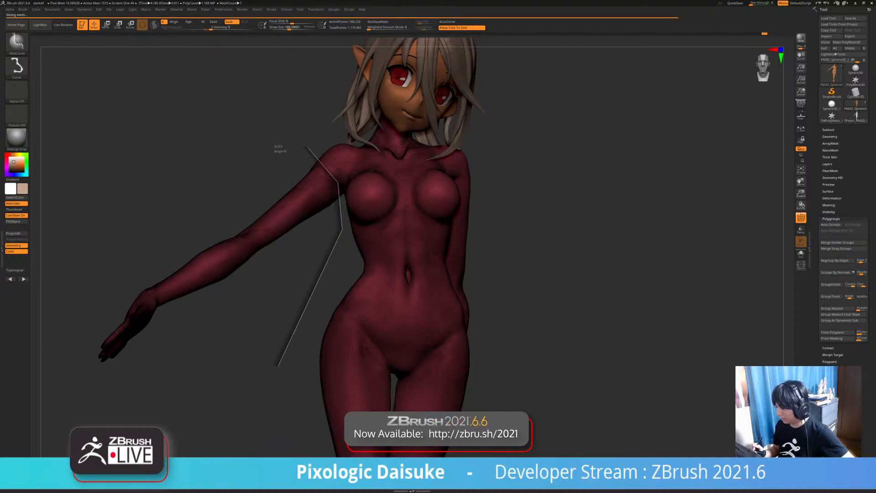
mouse_move(292, 303)
mouse_down()
mouse_move(393, 309)
mouse_move(293, 313)
mouse_up()
- Split the body into separate subtools by polygroup, select the cut arm and hide the polyframe
click(828, 130)
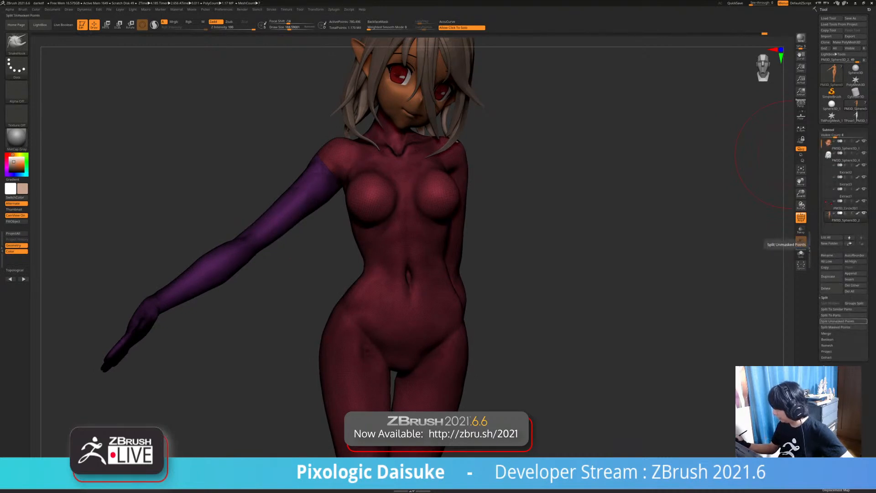
click(855, 303)
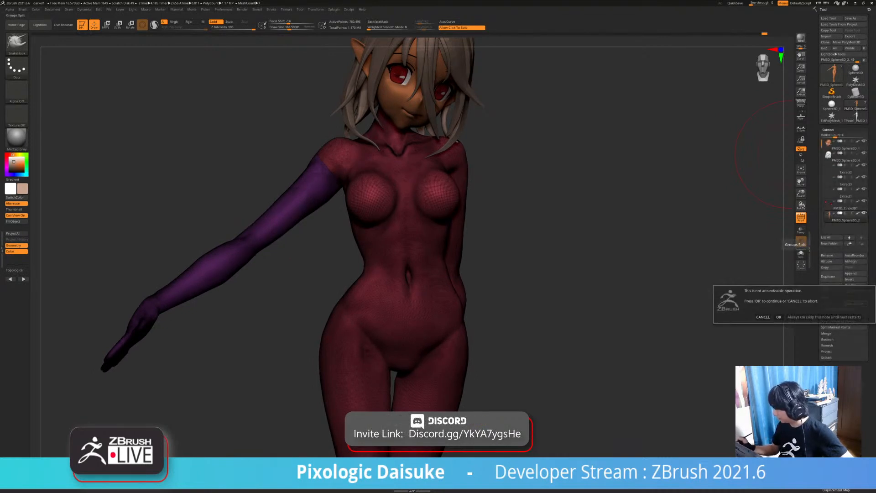
click(779, 317)
drag(501, 296, 534, 288)
alt+click(274, 219)
click(801, 219)
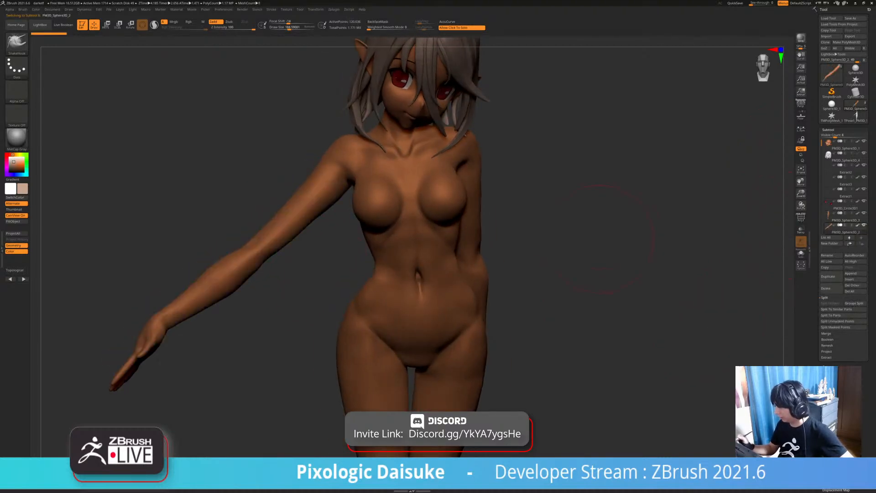
- Isolate the arm subtool with Solo and examine its cut end at the shoulder
click(801, 254)
ctrl+right_drag(420, 228, 488, 288)
right_drag(489, 287, 552, 292)
click(507, 290)
alt+click(452, 292)
right_drag(283, 329, 336, 335)
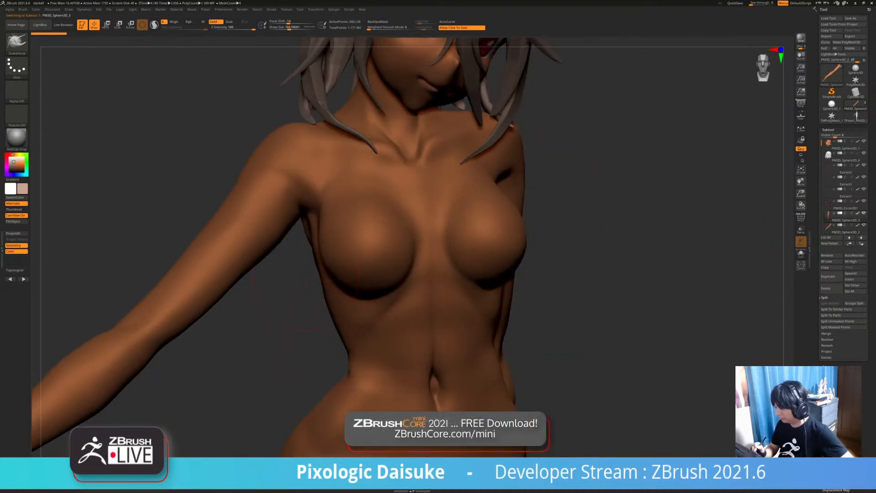
alt+click(249, 258)
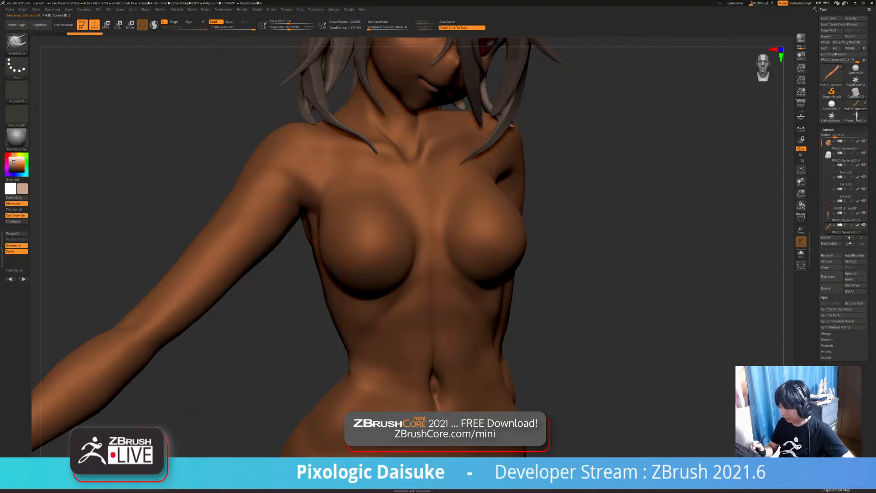
click(165, 466)
mouse_move(166, 450)
mouse_down()
mouse_move(169, 479)
mouse_move(167, 456)
mouse_up()
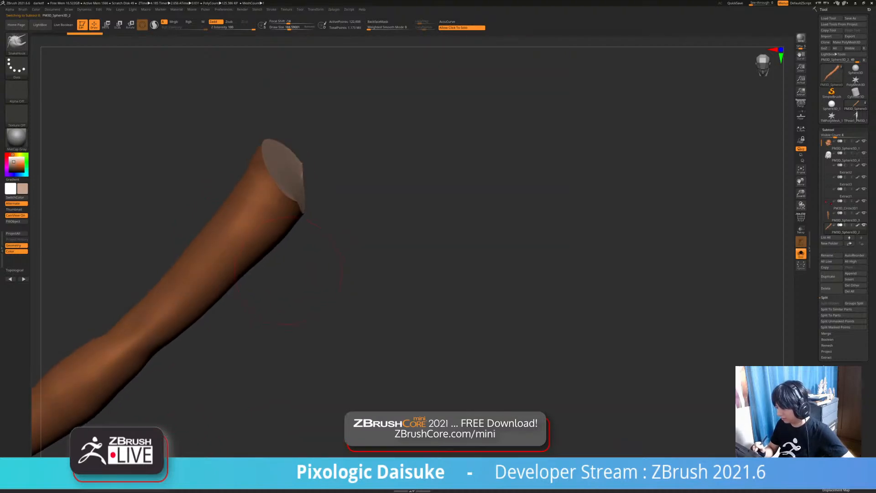
click(266, 346)
alt+click(365, 319)
click(266, 345)
drag(266, 346, 360, 344)
ctrl+drag(173, 319, 196, 347)
drag(543, 292, 515, 280)
click(538, 295)
alt+click(203, 242)
click(222, 274)
alt+drag(249, 274, 233, 300)
- Mask the arm except for its end-cap polygroup and scale the cap with the gizmo against the visible torso
click(801, 218)
drag(648, 228, 690, 225)
key(w)
ctrl+click(223, 206)
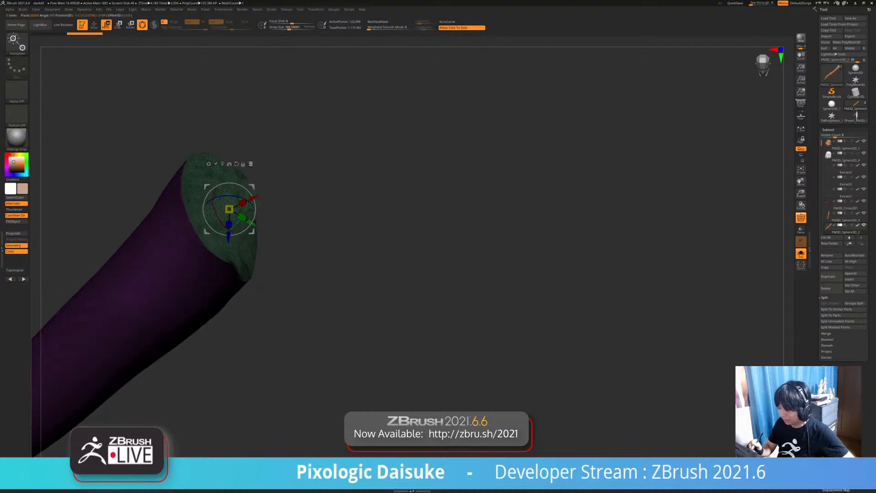
click(287, 219)
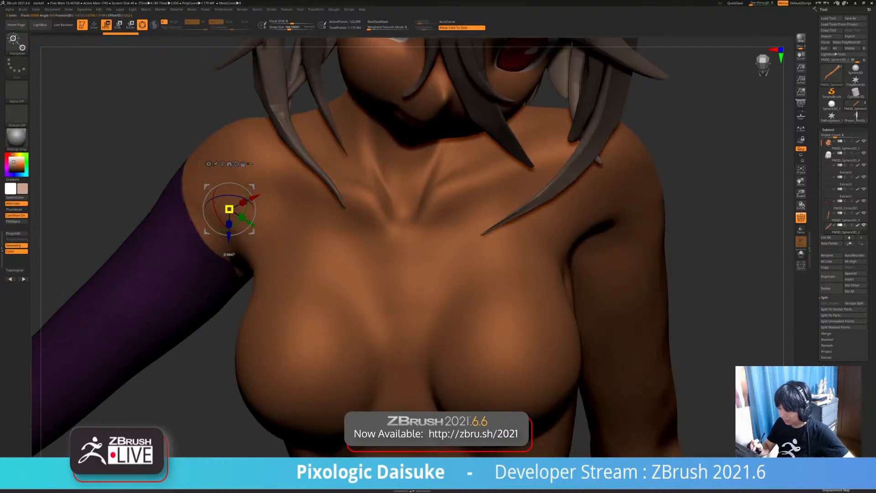
click(289, 227)
- Extrude the arm's end cap into the shoulder with the gizmo and adjust its position
ctrl+drag(255, 196, 313, 201)
ctrl+click(263, 196)
drag(266, 185, 282, 173)
ctrl+drag(319, 201, 333, 214)
drag(320, 206, 308, 201)
click(315, 198)
ctrl+right_drag(315, 197, 317, 183)
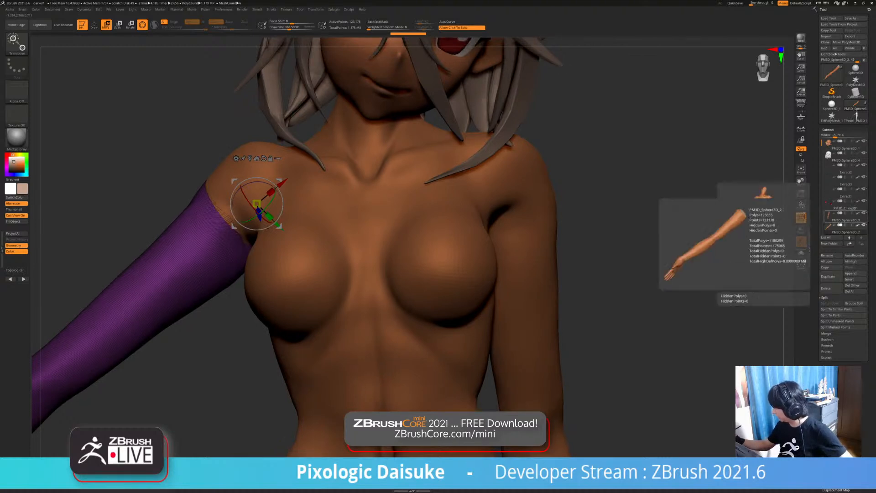
- Set the arm subtool to subtraction, select the torso and preview the shoulder socket with Live Boolean and no polyframe
click(838, 218)
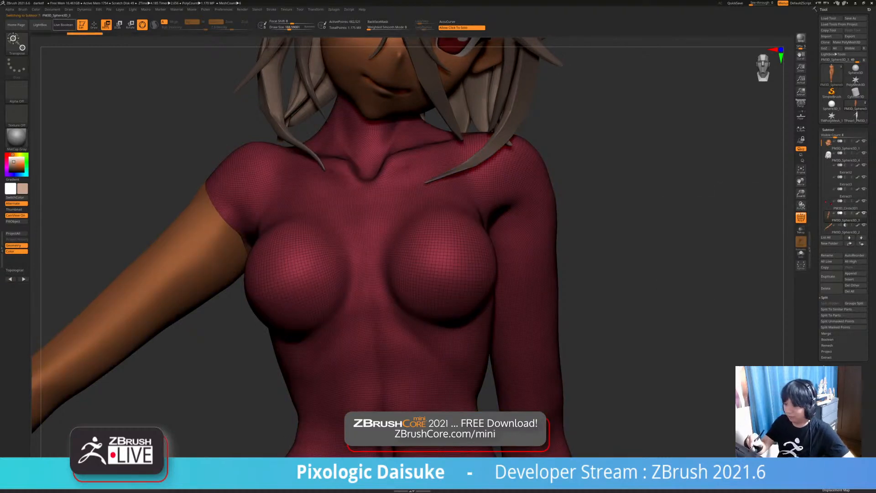
click(63, 24)
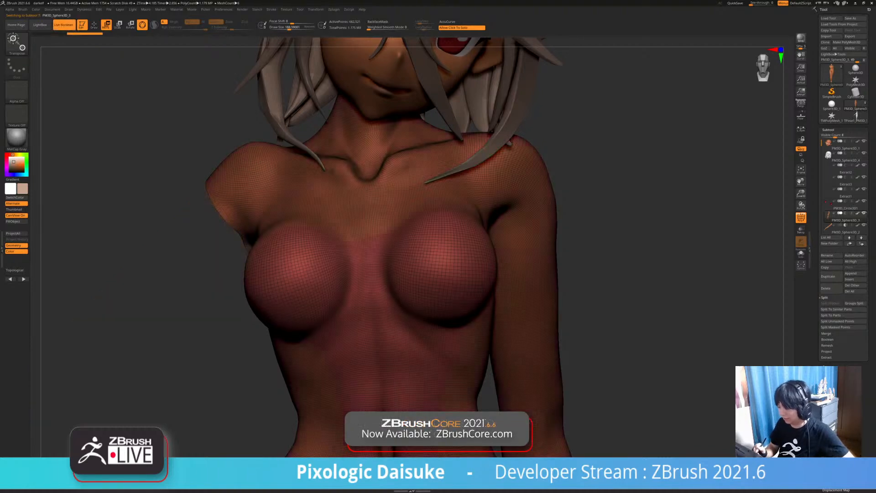
right_drag(182, 137, 319, 146)
right_drag(401, 292, 592, 251)
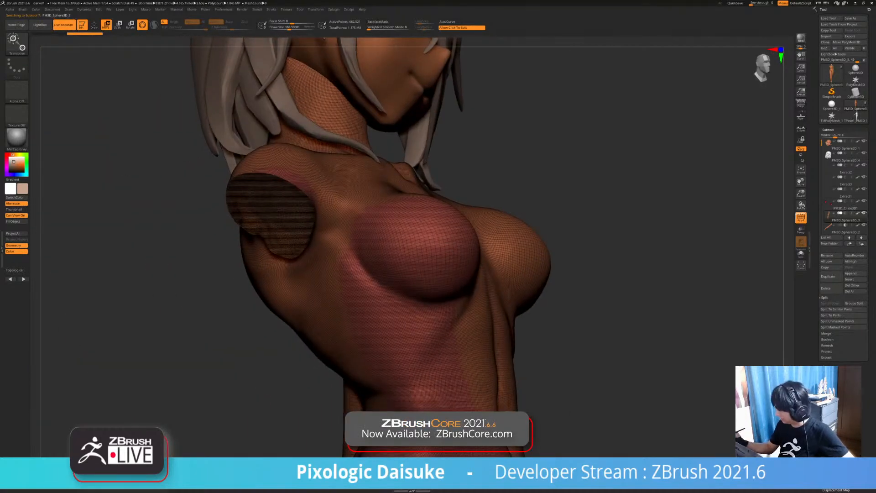
key(shift+f)
mouse_move(182, 297)
right_down()
mouse_move(265, 278)
mouse_move(137, 301)
mouse_move(194, 299)
right_up()
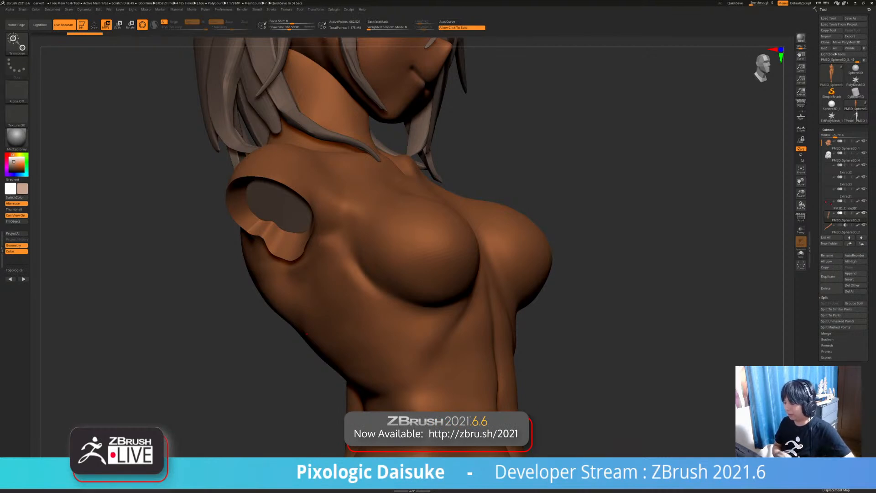
- Examine the shoulder socket cut into the torso from several angles
drag(306, 335, 334, 326)
drag(155, 333, 256, 305)
alt+drag(639, 183, 360, 191)
drag(598, 206, 450, 194)
alt+drag(372, 256, 403, 177)
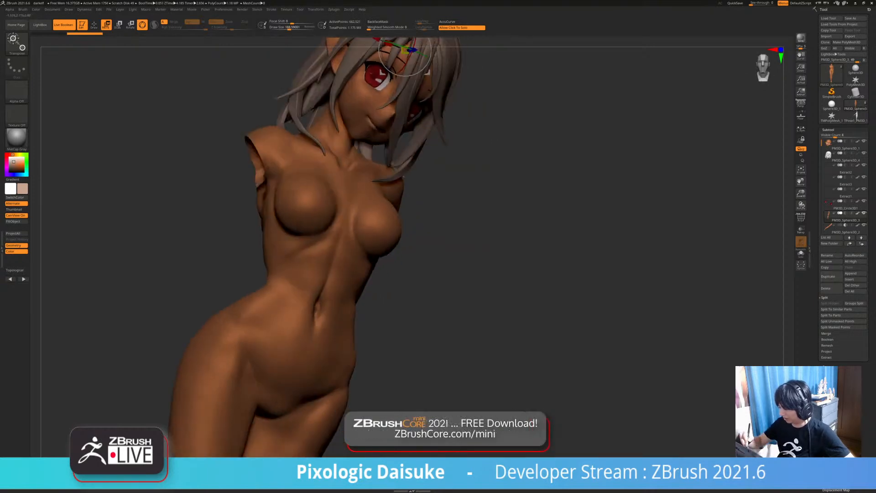
drag(451, 206, 425, 206)
drag(525, 238, 518, 183)
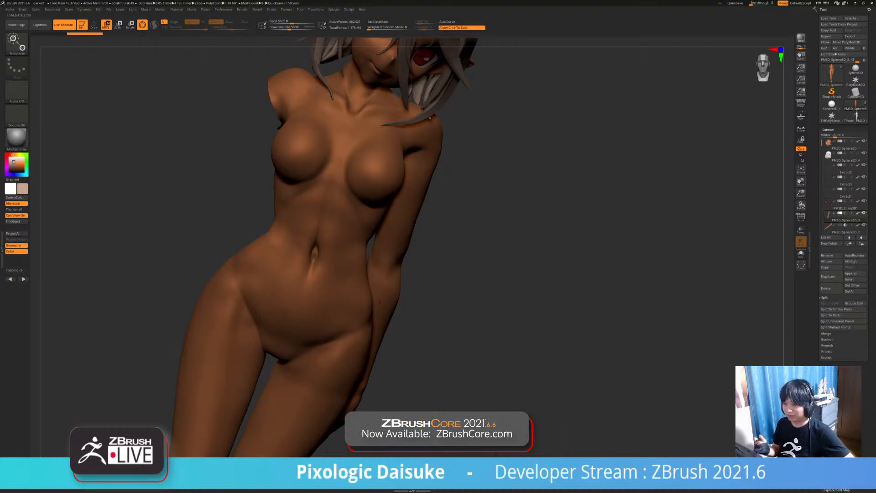
drag(447, 283, 534, 360)
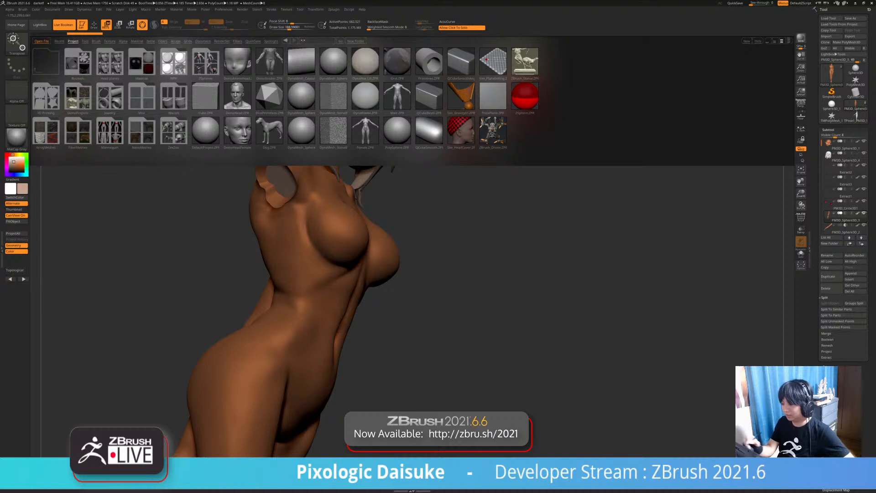
- Restore the QuickSave project that holds the unsplit body and select the hair subtool
click(253, 41)
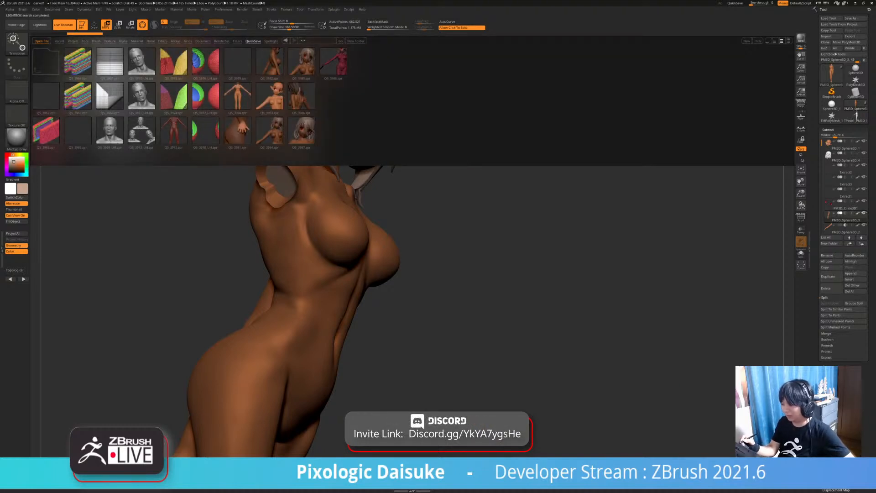
double_click(333, 62)
click(455, 265)
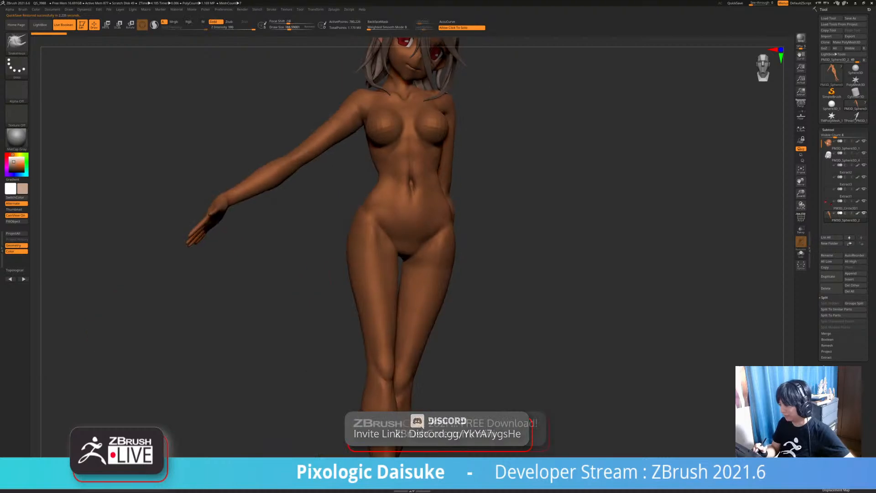
mouse_move(320, 150)
right_down()
mouse_move(379, 169)
mouse_move(315, 181)
right_up()
alt+right_drag(341, 131, 298, 164)
alt+click(298, 164)
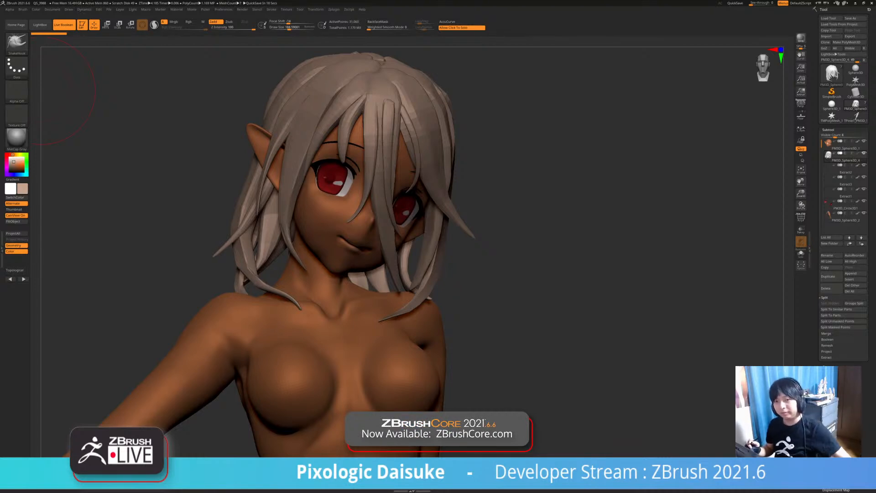
- Review the restored character's hair and face from the front and from slightly turned views
mouse_move(493, 246)
alt+mouse_down()
mouse_move(491, 200)
mouse_move(484, 214)
mouse_move(438, 233)
mouse_move(484, 242)
alt+mouse_up()
mouse_move(449, 274)
mouse_down()
mouse_move(473, 281)
mouse_move(451, 279)
mouse_move(445, 288)
mouse_up()
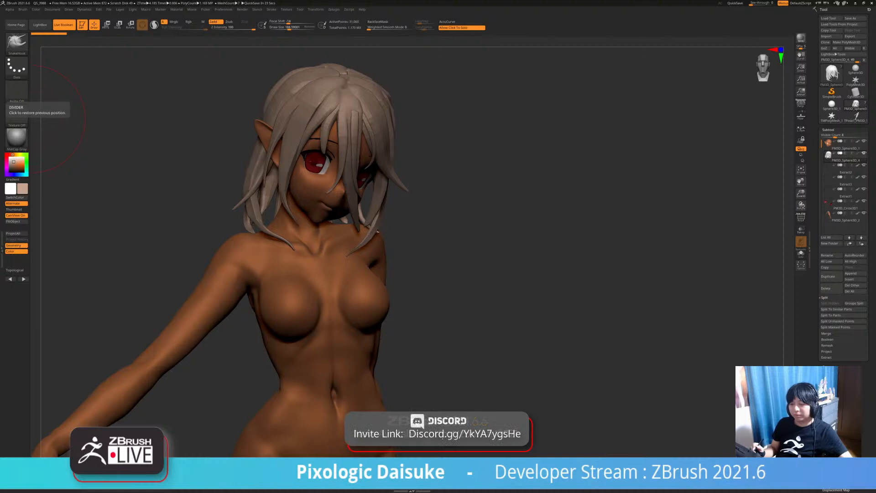
drag(219, 201, 176, 214)
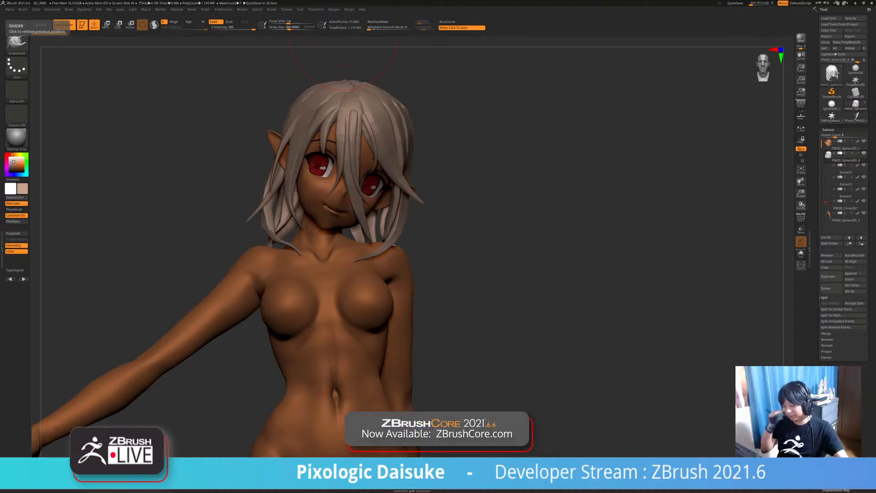
mouse_move(343, 37)
mouse_down()
mouse_move(383, 38)
mouse_move(322, 40)
mouse_move(353, 39)
mouse_move(338, 40)
mouse_move(337, 23)
mouse_up()
ctrl+right_drag(369, 141, 370, 167)
ctrl+right_drag(359, 93, 358, 66)
mouse_move(392, 183)
right_down()
mouse_move(388, 173)
mouse_move(406, 199)
right_up()
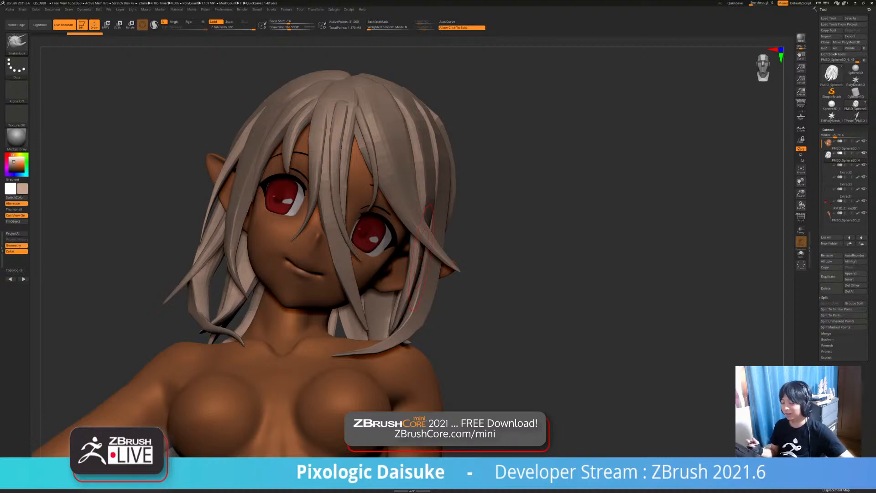
right_drag(422, 257, 445, 250)
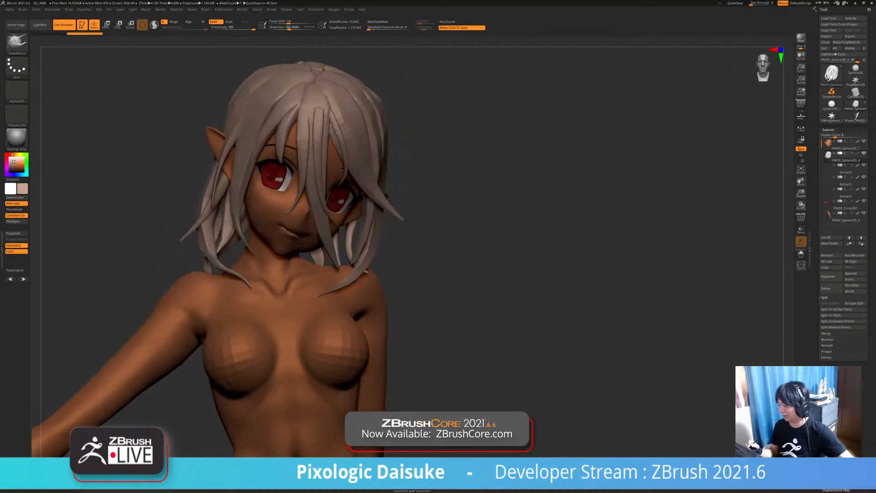
- Examine the hair and face up close, then the standing figure at full length from the front
mouse_move(434, 256)
mouse_down()
mouse_move(401, 262)
mouse_move(431, 292)
mouse_up()
ctrl+right_drag(411, 295, 397, 320)
drag(474, 320, 484, 321)
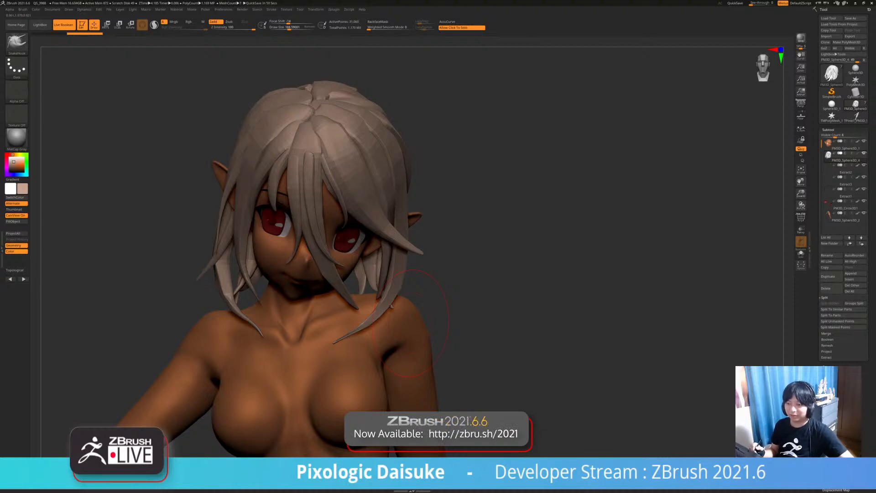
right_drag(411, 322, 370, 332)
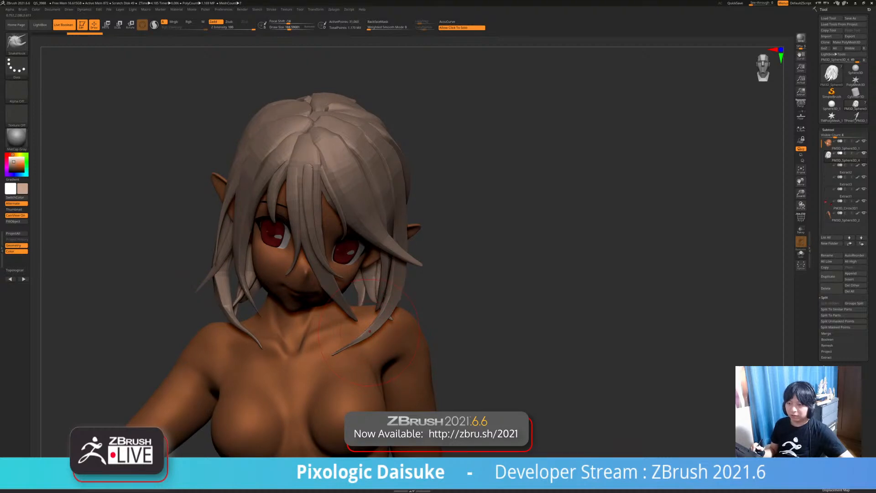
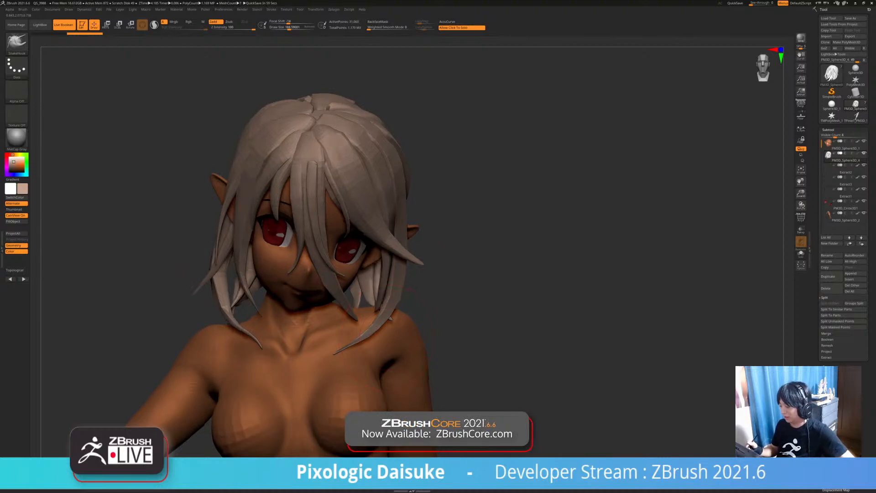
right_drag(388, 339, 440, 315)
mouse_move(475, 283)
ctrl+right_down()
mouse_move(520, 321)
mouse_move(506, 256)
mouse_move(402, 101)
ctrl+right_up()
mouse_move(521, 356)
right_down()
mouse_move(489, 354)
mouse_move(518, 356)
right_up()
mouse_move(518, 356)
alt+right_down()
mouse_move(504, 305)
mouse_move(486, 305)
mouse_move(776, 312)
alt+right_up()
- Inspect the whole figure from the front, side and back, and return to a closer front view of the head
drag(507, 332, 532, 333)
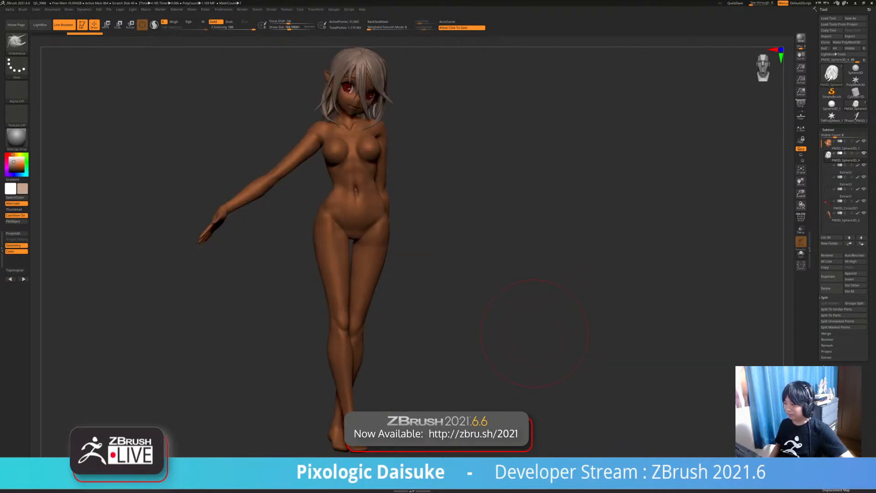
mouse_move(441, 313)
alt+mouse_down()
mouse_move(431, 331)
mouse_move(360, 326)
mouse_move(431, 320)
alt+mouse_up()
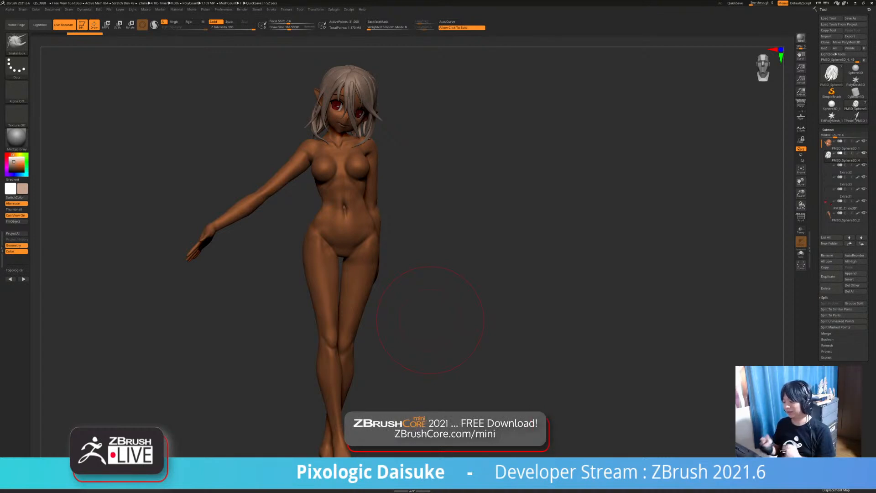
drag(431, 355, 433, 312)
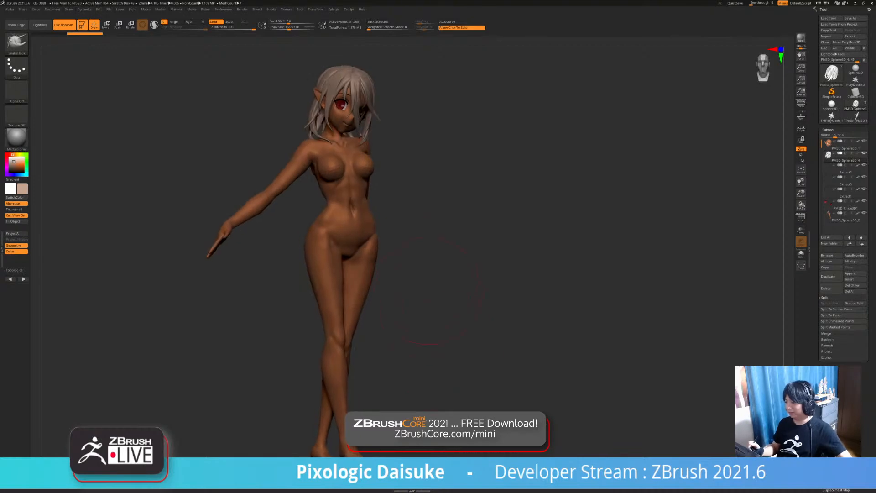
drag(425, 279, 401, 358)
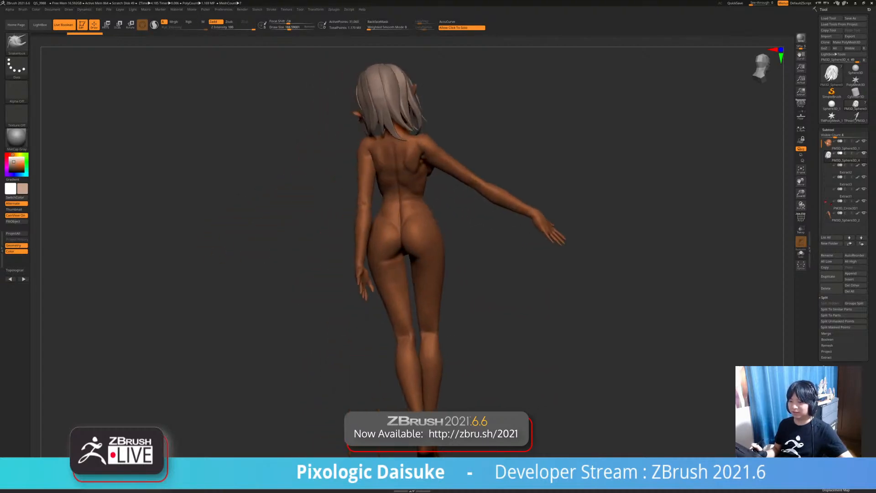
key(ctrl)
mouse_move(445, 311)
ctrl+right_down()
mouse_move(455, 339)
mouse_move(443, 369)
ctrl+right_up()
ctrl+right_drag(429, 329, 429, 402)
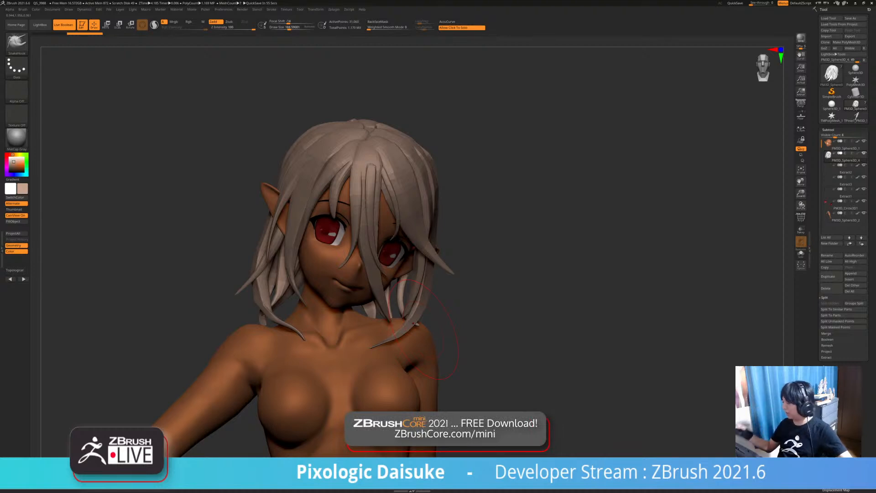
- Put the body subtool in a new subtool folder with the default name Untitled Folder
click(831, 144)
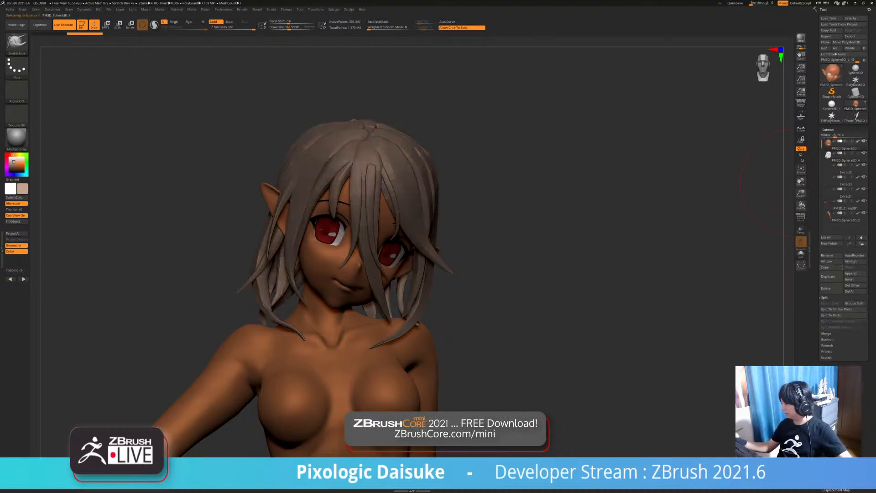
click(830, 243)
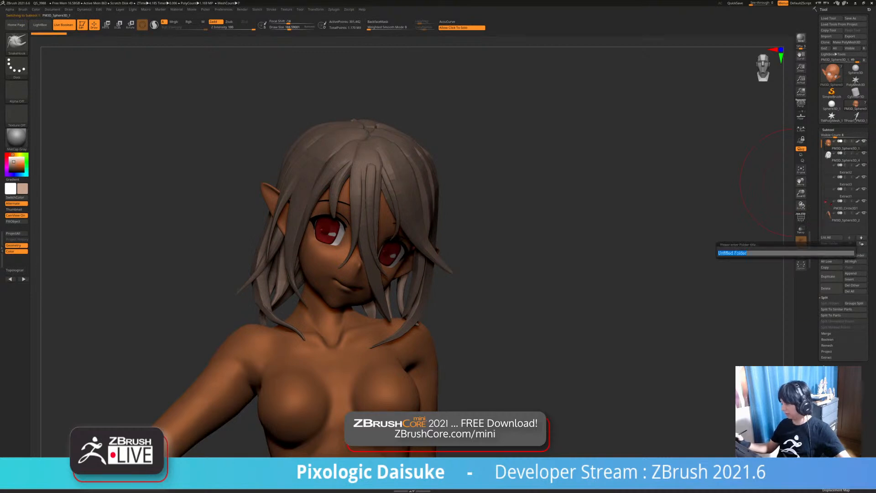
key(Return)
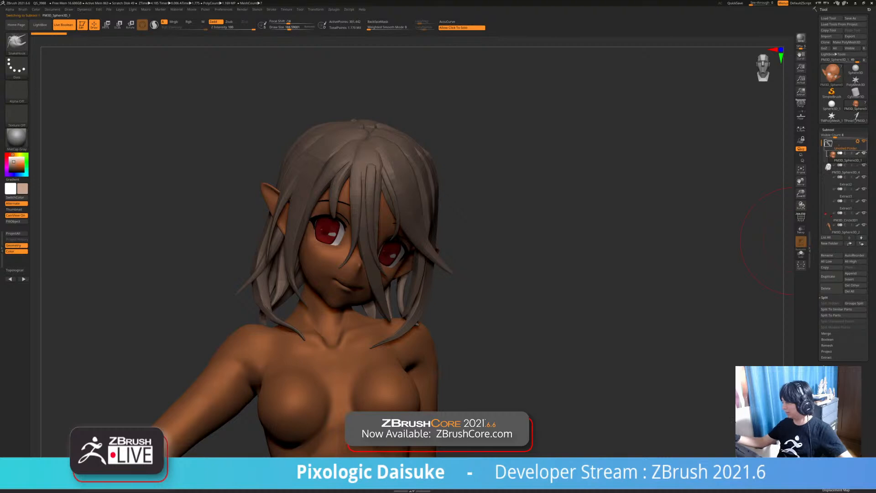
mouse_move(828, 143)
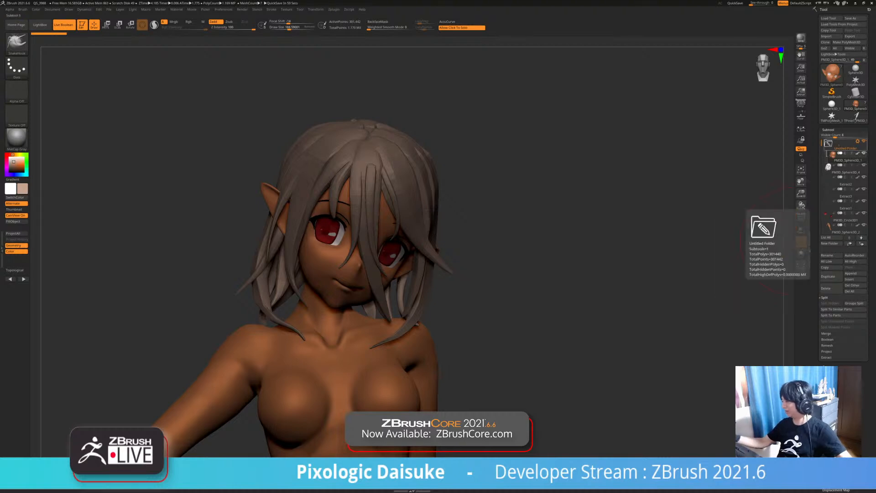
click(829, 143)
click(829, 143)
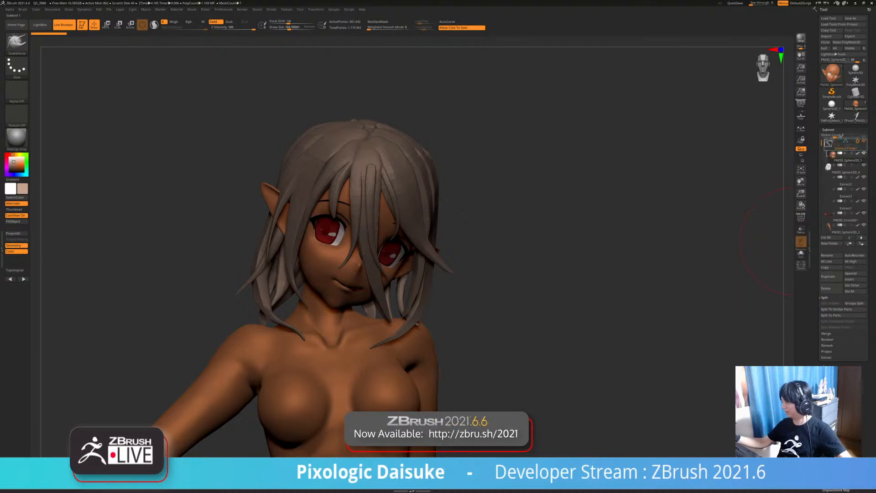
- Review the hairstyle and face from above, below and the front, and make the hair the active subtool
mouse_move(539, 303)
mouse_down()
mouse_move(543, 274)
mouse_move(573, 276)
mouse_move(594, 297)
mouse_move(539, 345)
mouse_up()
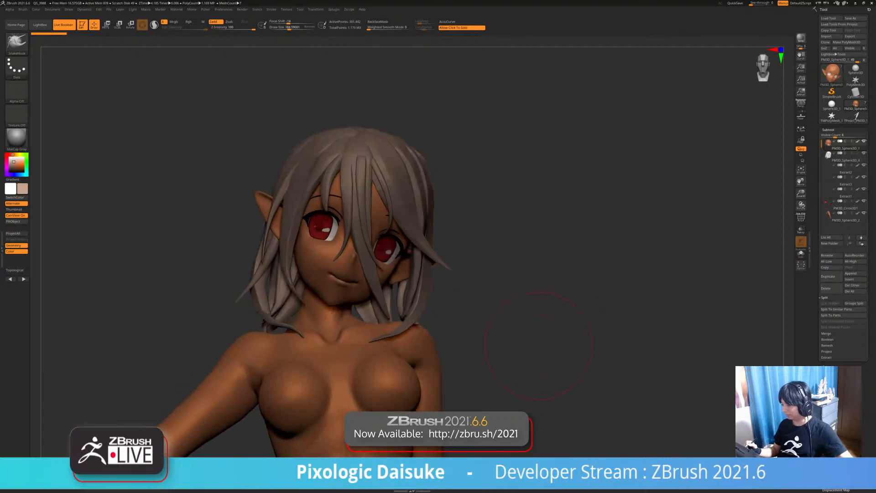
ctrl+right_drag(528, 334, 525, 374)
mouse_move(480, 306)
alt+right_down()
mouse_move(469, 344)
mouse_move(477, 319)
alt+right_up()
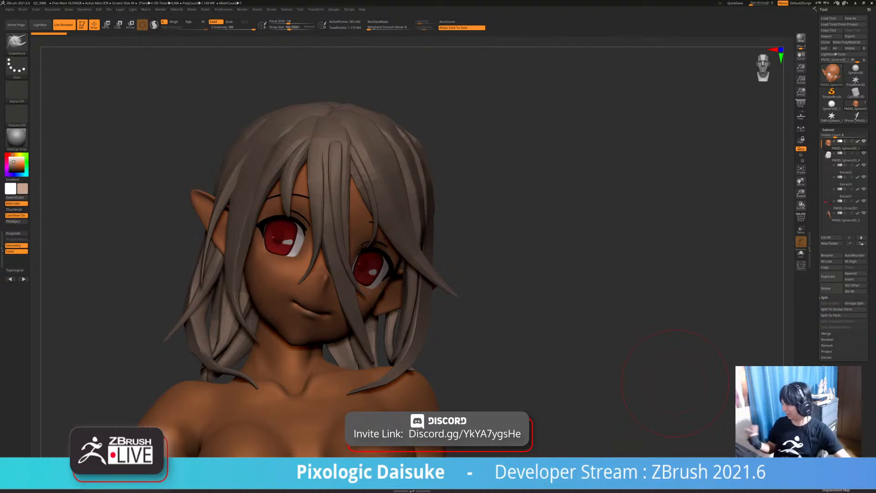
drag(675, 384, 630, 417)
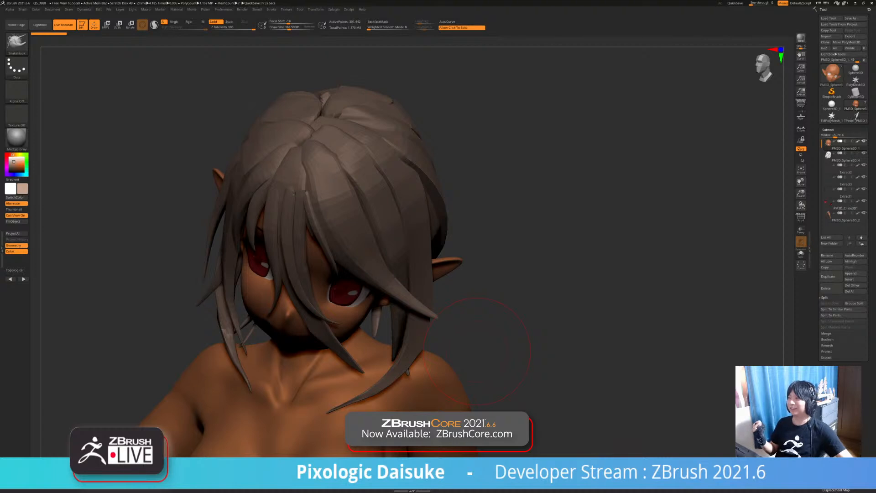
alt+click(425, 315)
drag(477, 351, 411, 237)
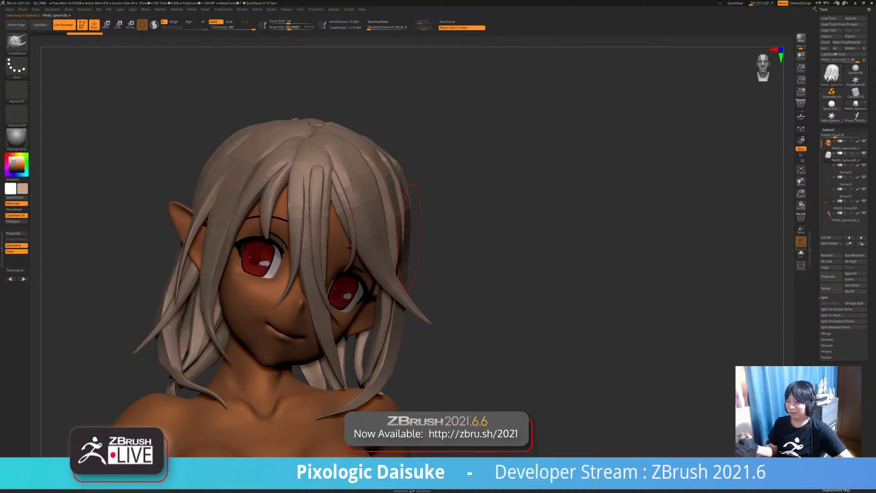
mouse_move(449, 266)
mouse_down()
mouse_move(402, 266)
mouse_move(449, 266)
mouse_move(431, 266)
mouse_up()
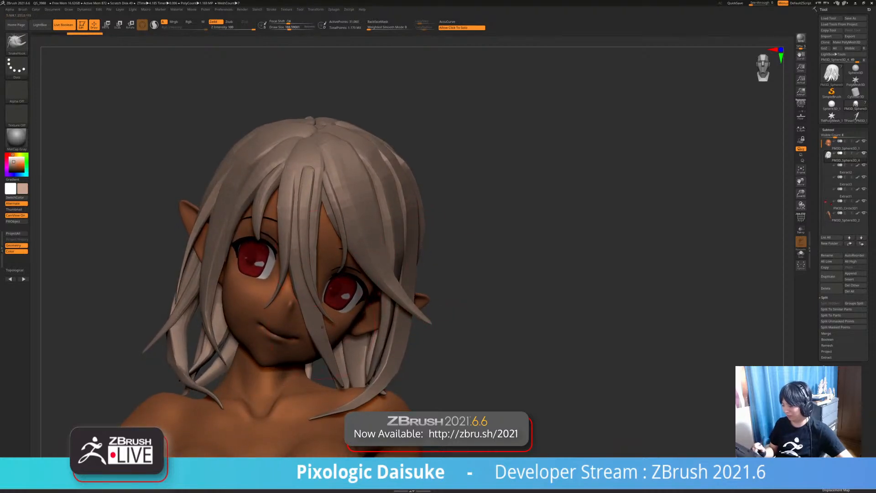
alt+click(340, 293)
alt+click(306, 315)
mouse_move(456, 319)
alt+mouse_down()
mouse_move(438, 283)
mouse_move(470, 274)
mouse_move(448, 279)
mouse_move(461, 276)
mouse_move(406, 315)
mouse_move(479, 306)
mouse_move(397, 312)
mouse_move(406, 312)
alt+mouse_up()
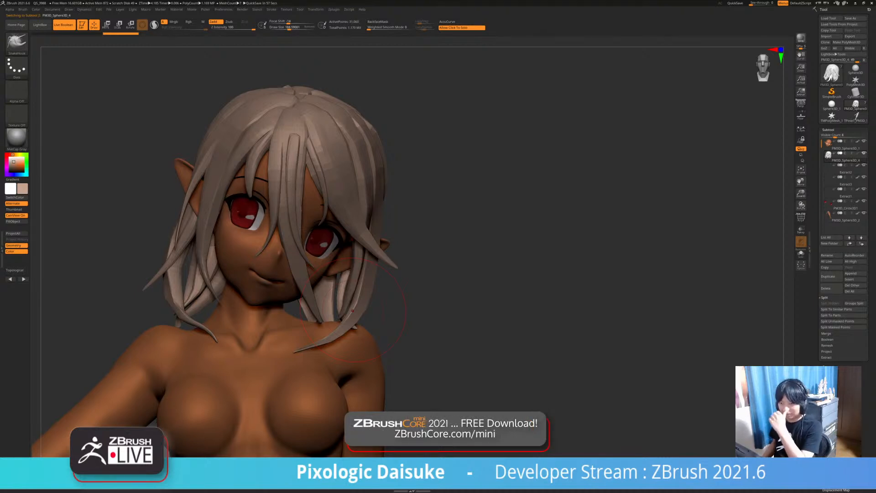
drag(425, 292, 418, 254)
right_drag(393, 285, 423, 260)
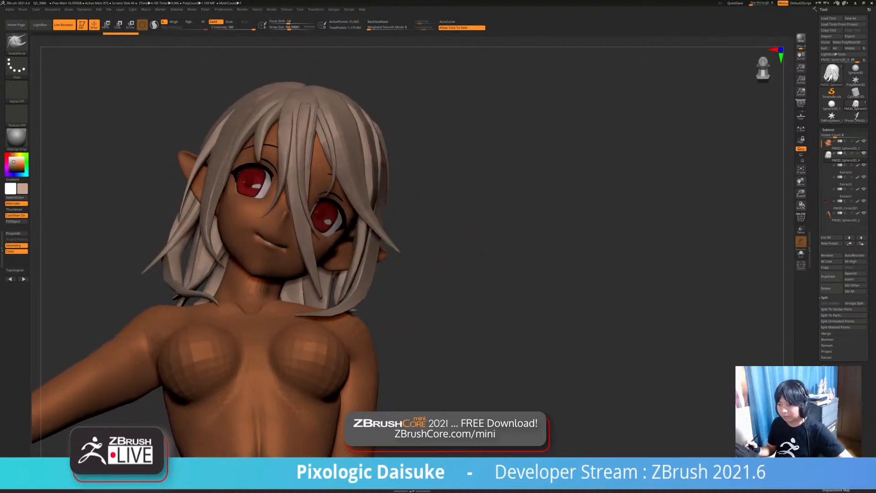
- Insert a new curved strand at the lower side of the isolated hair with the custom STN hair brush
click(22, 46)
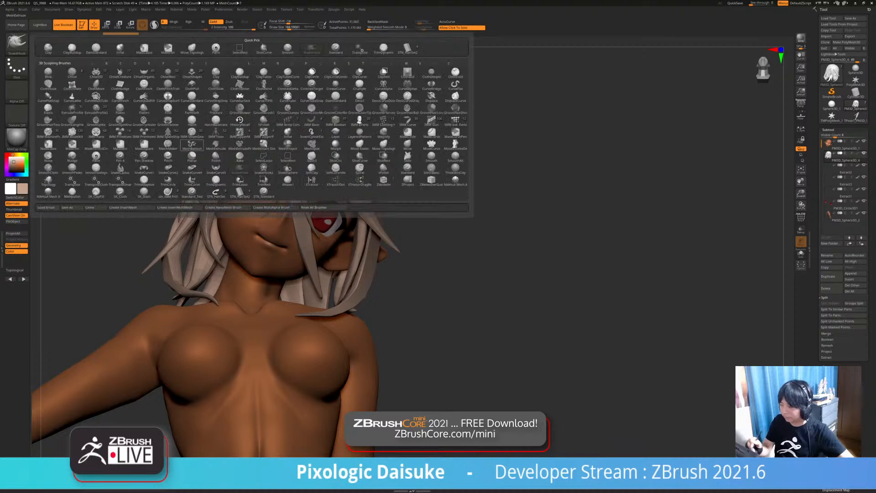
click(408, 49)
ctrl+right_drag(422, 78, 422, 132)
mouse_move(208, 209)
ctrl+right_down()
mouse_move(224, 228)
mouse_move(242, 195)
mouse_move(215, 157)
mouse_move(182, 194)
ctrl+right_up()
click(137, 192)
right_drag(311, 183, 296, 156)
drag(232, 249, 167, 274)
key(ctrl+z)
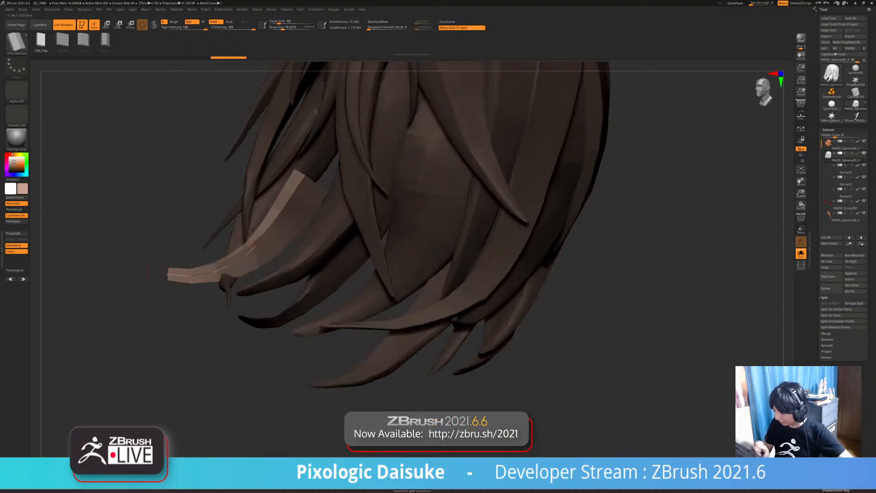
- Smooth the new strand so that its tip and root taper into the surrounding hair
mouse_move(294, 197)
right_down()
mouse_move(308, 174)
mouse_move(329, 213)
mouse_move(316, 217)
mouse_move(361, 240)
right_up()
ctrl+shift+click(308, 172)
key(ctrl+z)
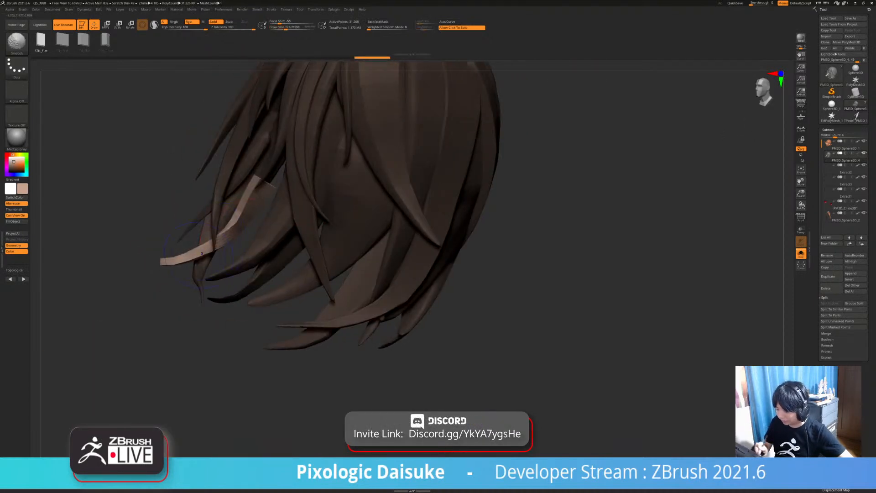
right_drag(197, 253, 274, 240)
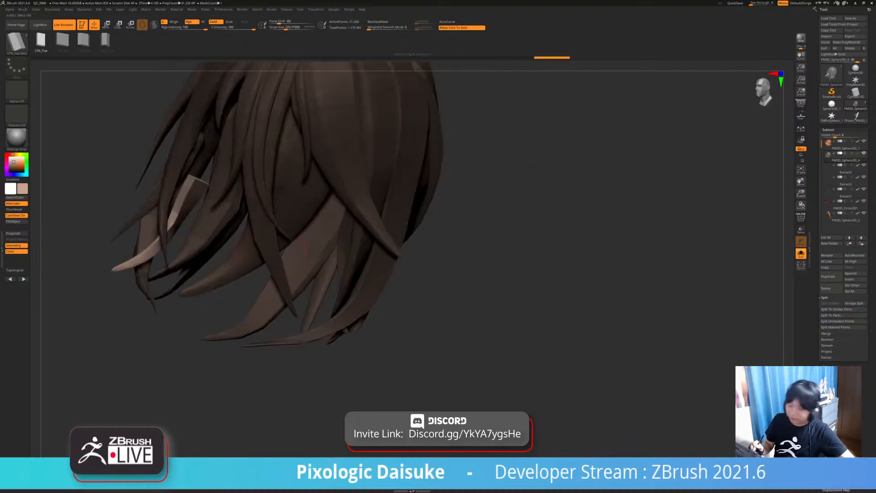
key(shift)
shift+drag(194, 186, 185, 198)
mouse_move(189, 228)
right_down()
mouse_move(292, 235)
mouse_move(255, 251)
right_up()
- Switch to the SnakeHook brush with a larger draw size and pull the new strand into place beside its neighbours
click(16, 43)
click(108, 48)
drag(286, 28, 293, 28)
right_drag(256, 219, 224, 216)
drag(249, 225, 243, 211)
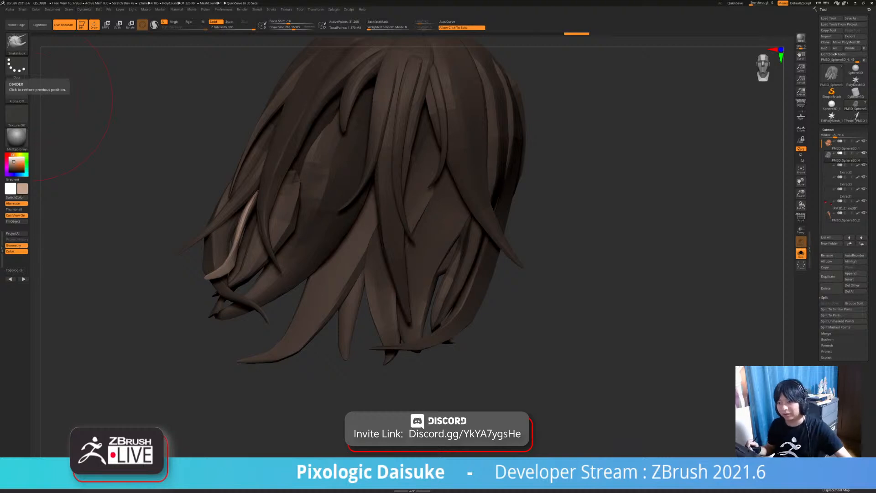
- Clear the mask on the hair, turn off solo mode and check the whole figure from the front
right_drag(438, 228, 498, 242)
ctrl+right_drag(497, 274, 498, 242)
ctrl+drag(567, 242, 565, 281)
mouse_move(565, 280)
right_down()
mouse_move(497, 270)
mouse_move(502, 242)
mouse_move(523, 244)
mouse_move(501, 213)
right_up()
click(496, 270)
ctrl+right_drag(501, 242, 685, 236)
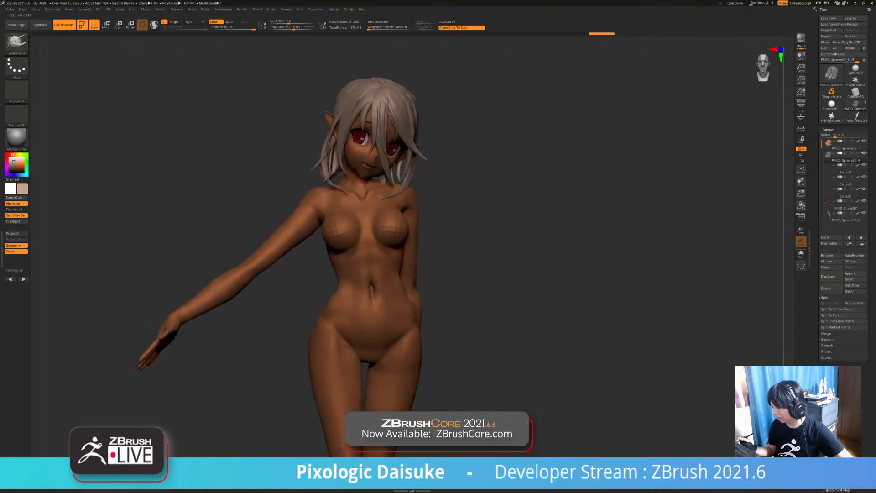
right_drag(528, 233, 639, 234)
right_drag(392, 236, 470, 249)
right_drag(548, 246, 468, 197)
alt+right_drag(505, 238, 465, 239)
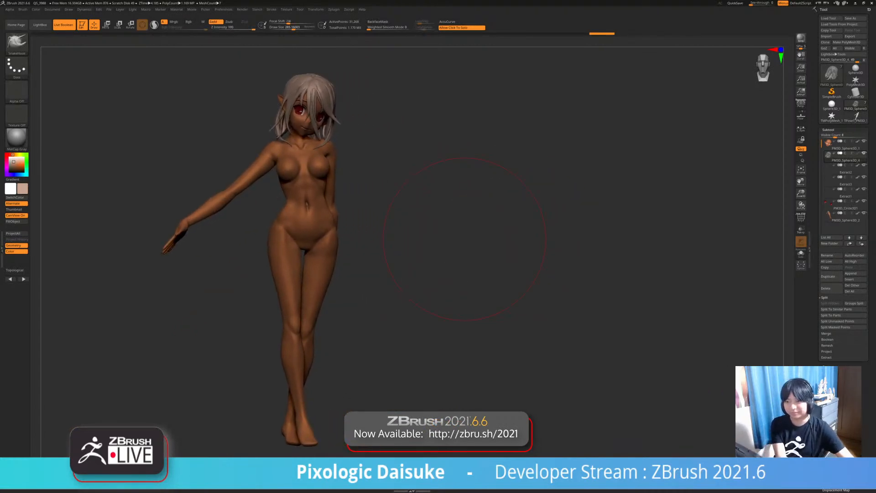